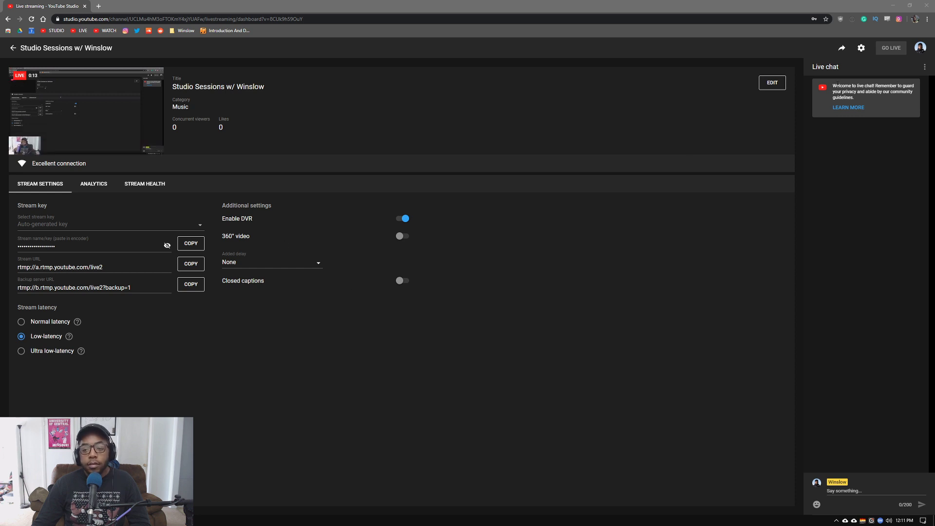
Copy the live stream's share link and close the sharing options.
{"action": "left_click", "coordinate": [841, 48]}
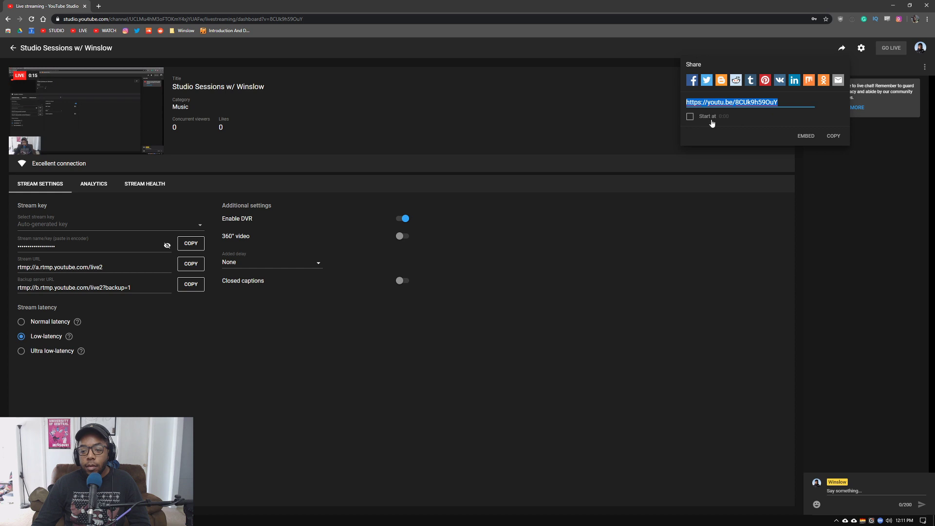
{"action": "right_click", "coordinate": [765, 104]}
{"action": "left_click", "coordinate": [782, 129]}
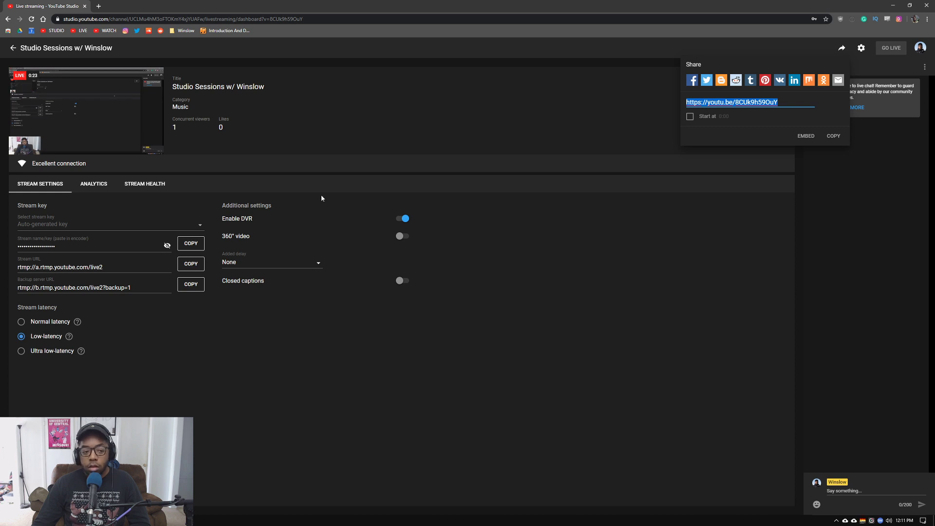
{"action": "left_click", "coordinate": [677, 251]}
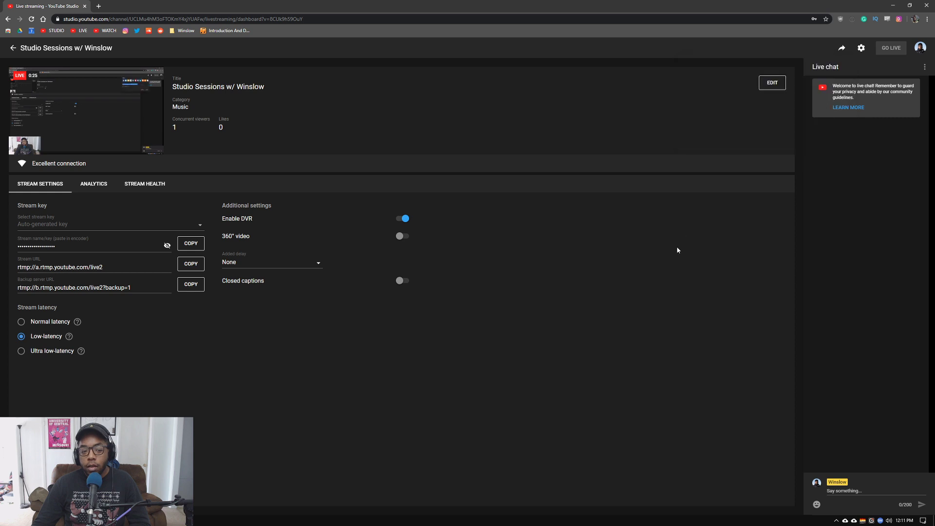
Switch to Discord, open the DIVER_v34.mp3 Dropbox link from feedback-sessions-track-drop, and bring the SlickHDR page to the front.
{"action": "left_click", "coordinate": [894, 5]}
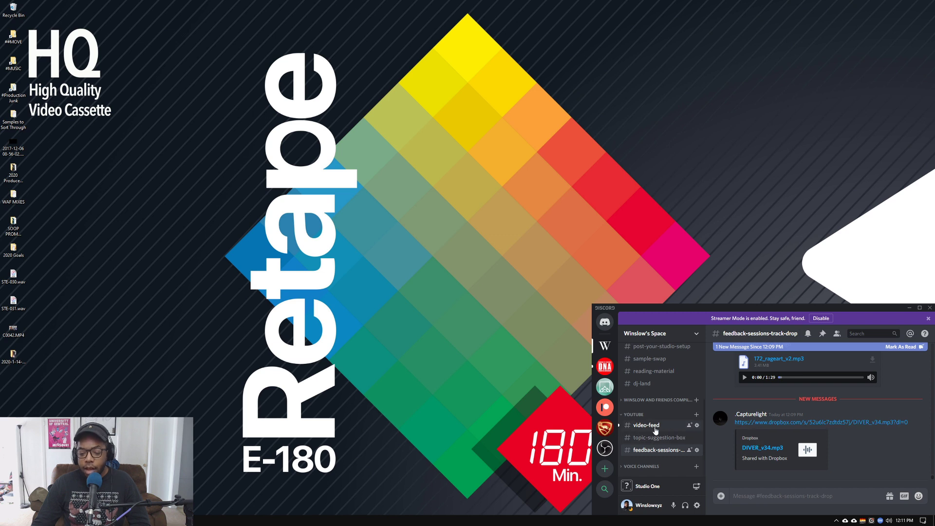
{"action": "left_click", "coordinate": [781, 423]}
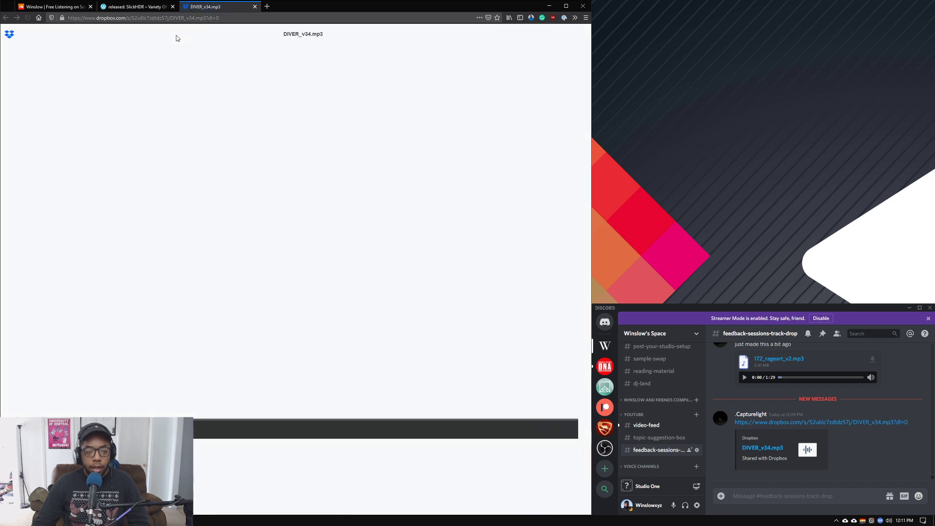
{"action": "left_click", "coordinate": [113, 6]}
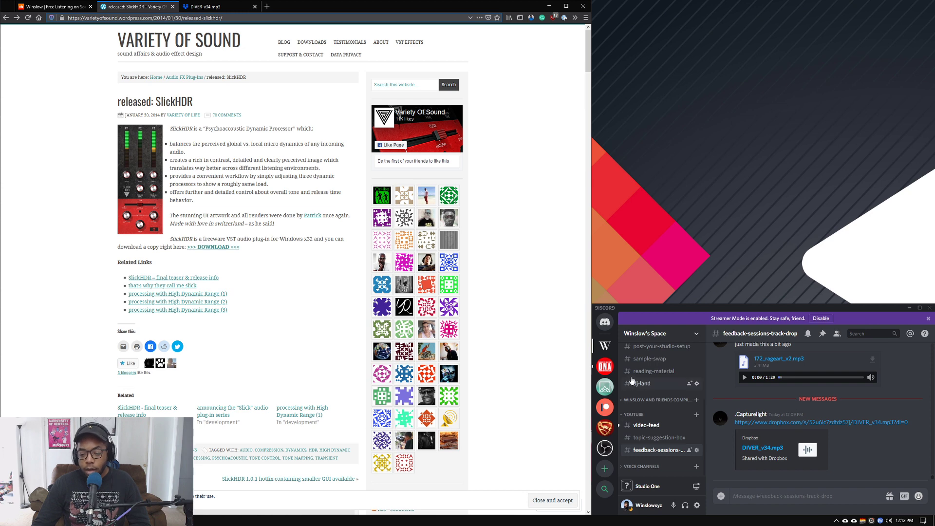
Post "Back" with the copied live stream link on a new line in Discord's production-chat channel.
{"action": "scroll", "coordinate": [654, 364], "scroll_direction": "up", "scroll_amount": 3}
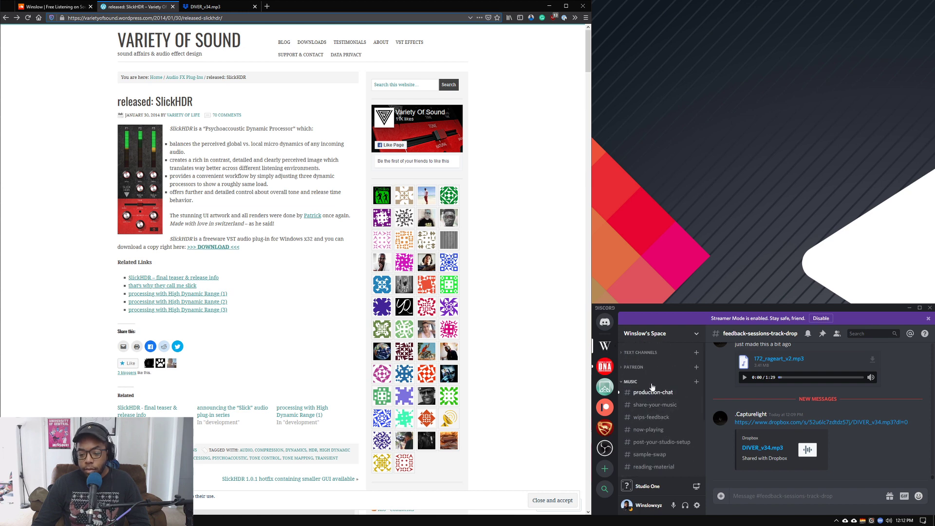
{"action": "left_click", "coordinate": [653, 392]}
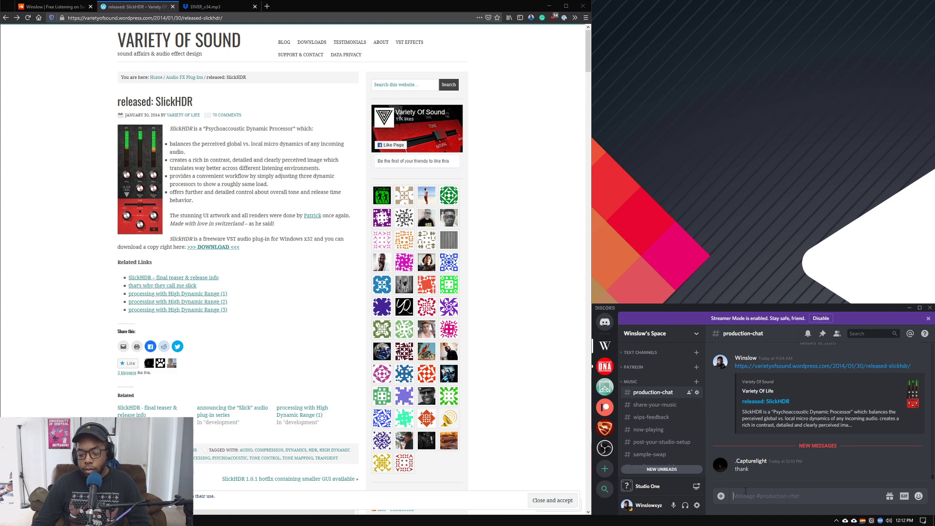
{"action": "type", "text": "Back"}
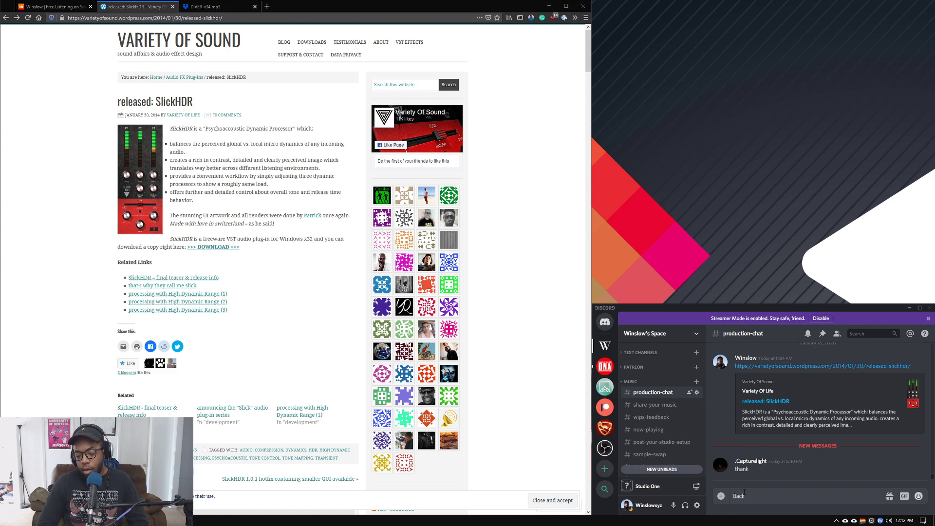
{"action": "key", "text": "Return"}
{"action": "type", "text": "https://youtu.be/8CUk9h59OuY"}
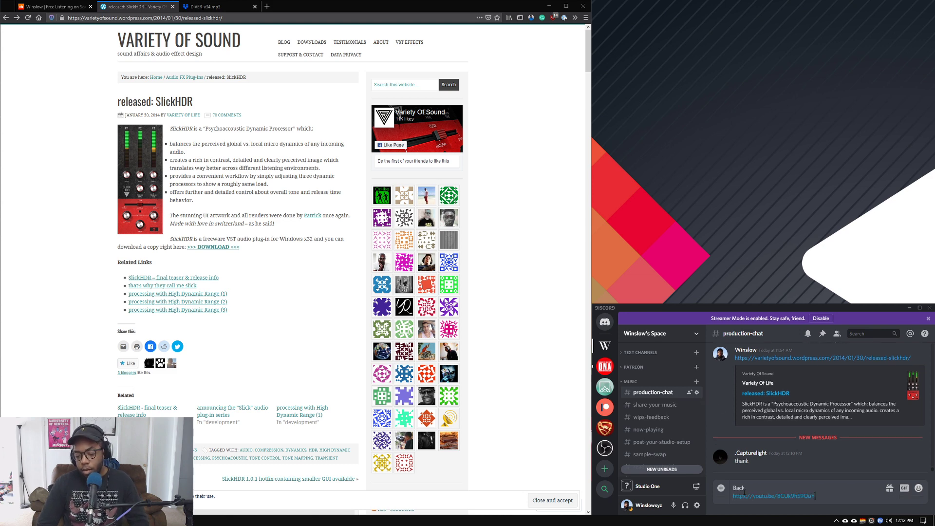
{"action": "key", "text": "Return"}
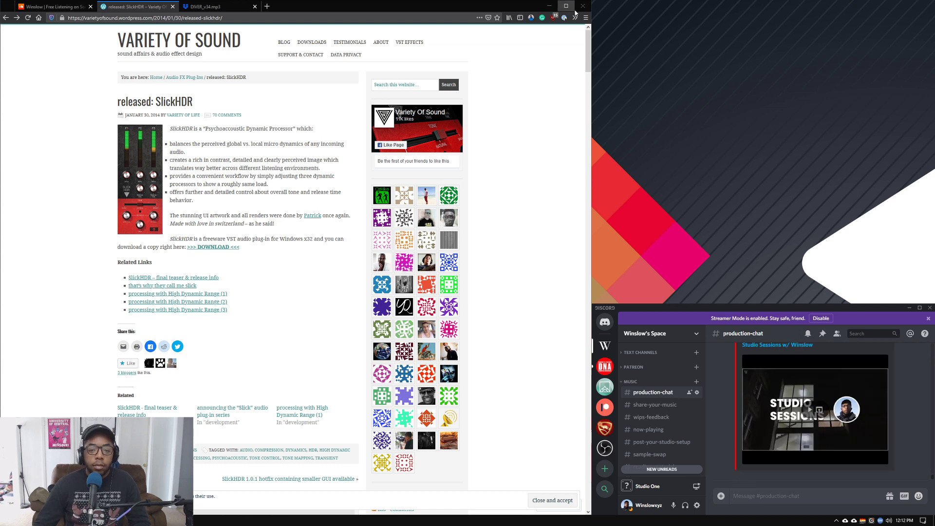
Minimize the web browser, Streamlabs OBS and Discord windows to clear the desktop.
{"action": "left_click", "coordinate": [548, 6]}
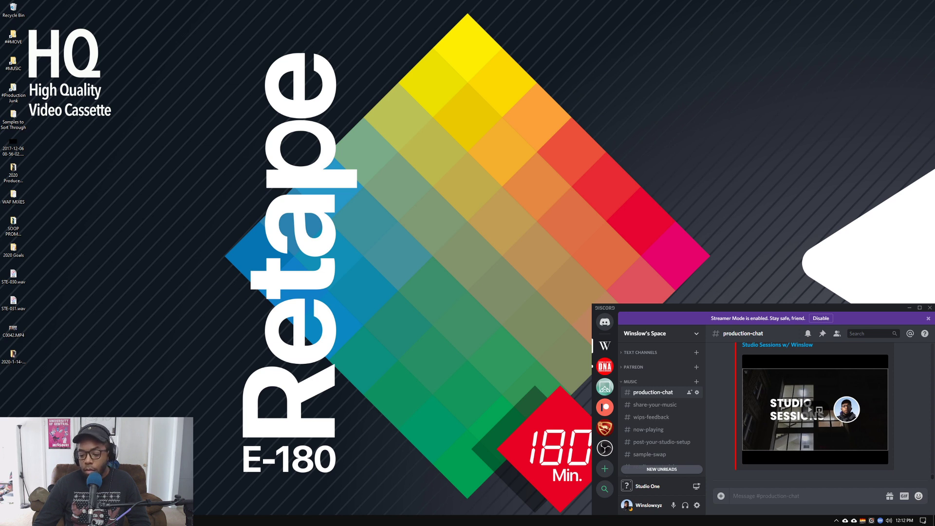
{"action": "key", "text": "alt+Tab"}
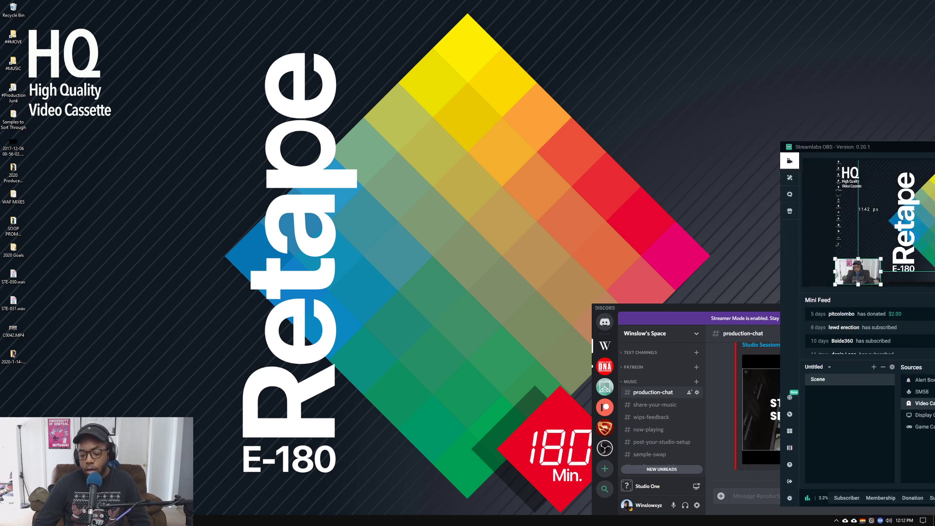
{"action": "key", "text": "super+Down"}
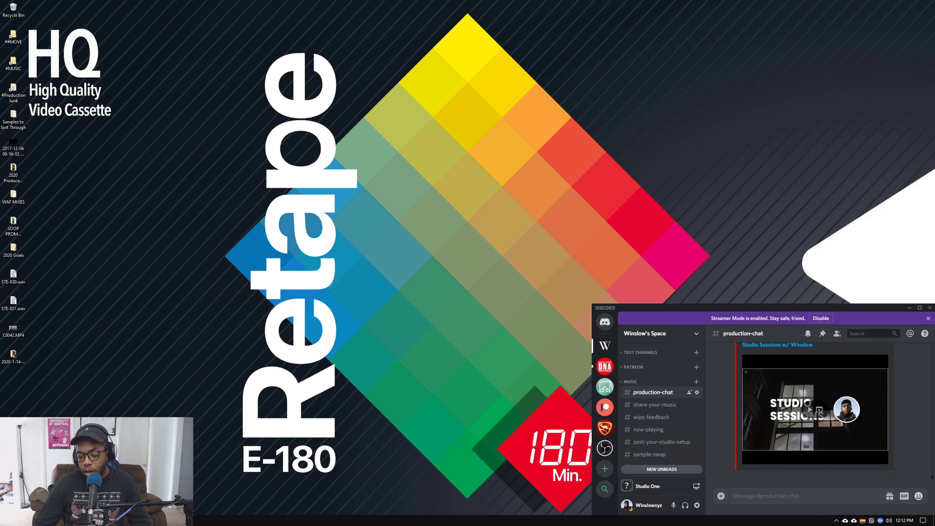
{"action": "key", "text": "super+Down"}
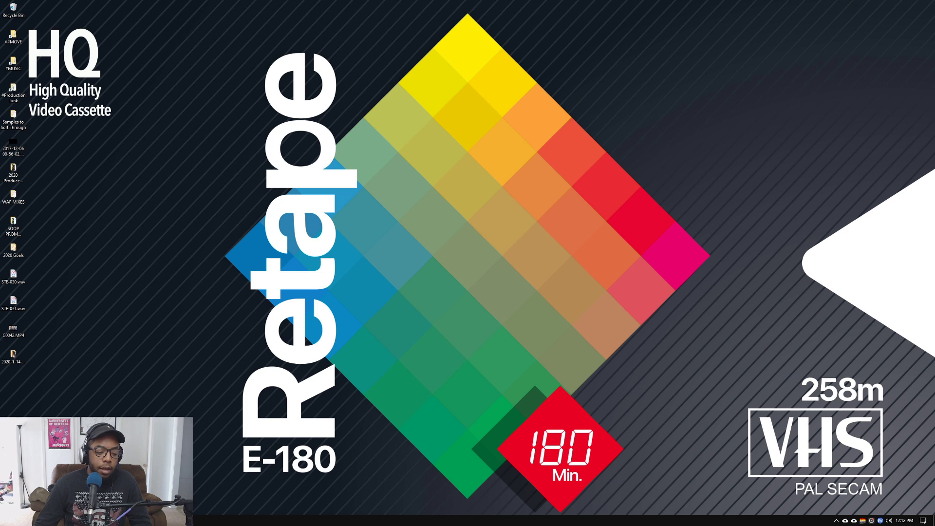
Check the live stream dashboard and its chat in YouTube Studio, and minimize that window.
{"action": "key", "text": "alt+Tab"}
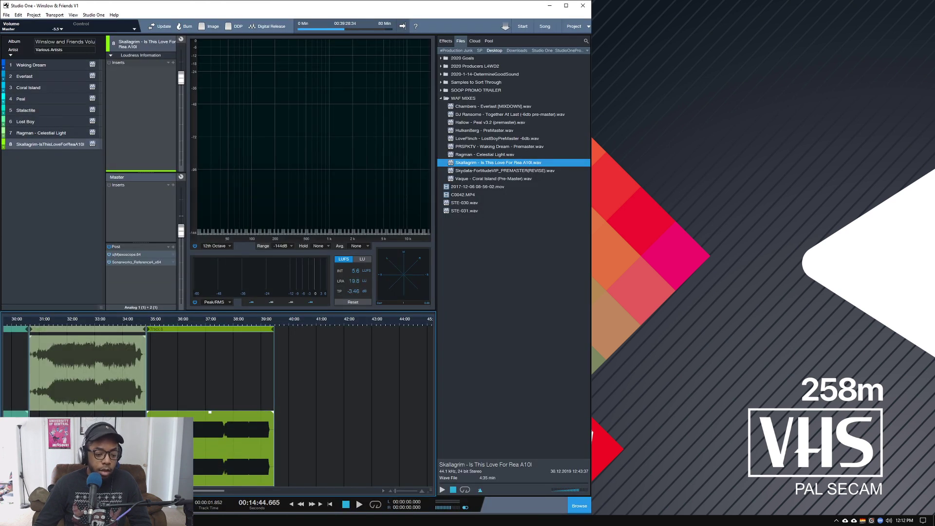
{"action": "key", "text": "alt+Tab"}
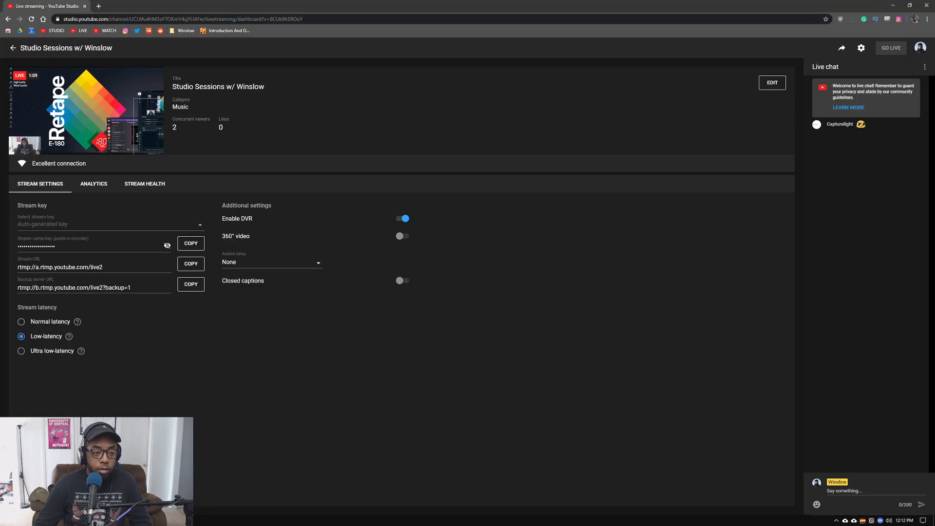
{"action": "left_click", "coordinate": [891, 6]}
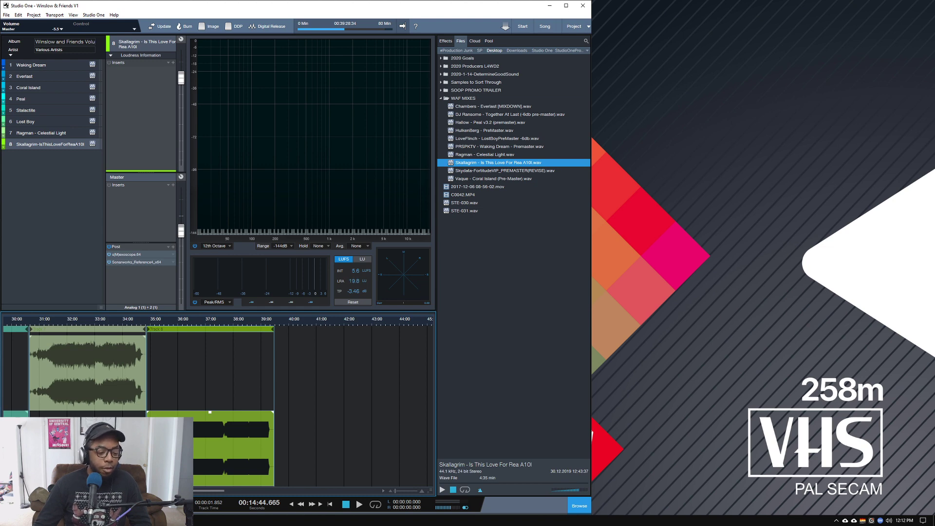
Look over the SlickHDR page and the SoundCloud notifications in the browser, and return to the DIVER_v34.mp3 page.
{"action": "key", "text": "alt+Tab"}
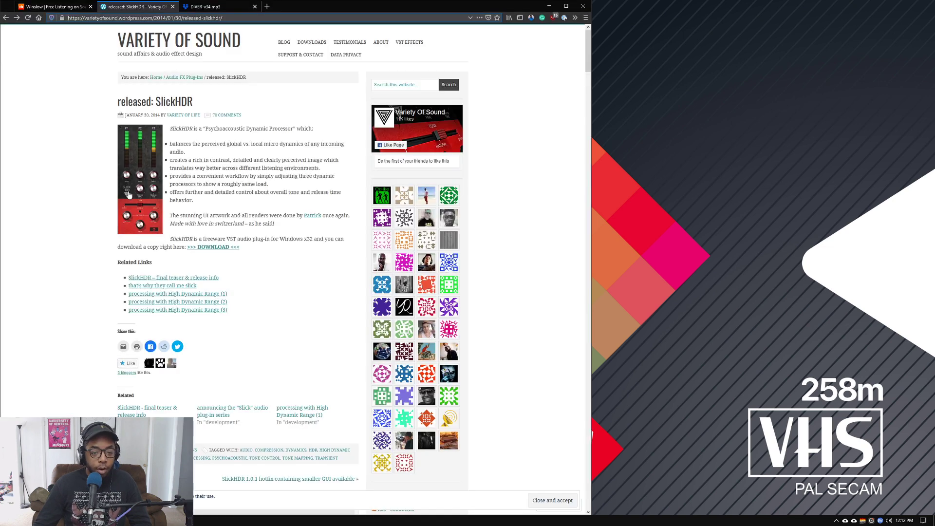
{"action": "left_click", "coordinate": [209, 7]}
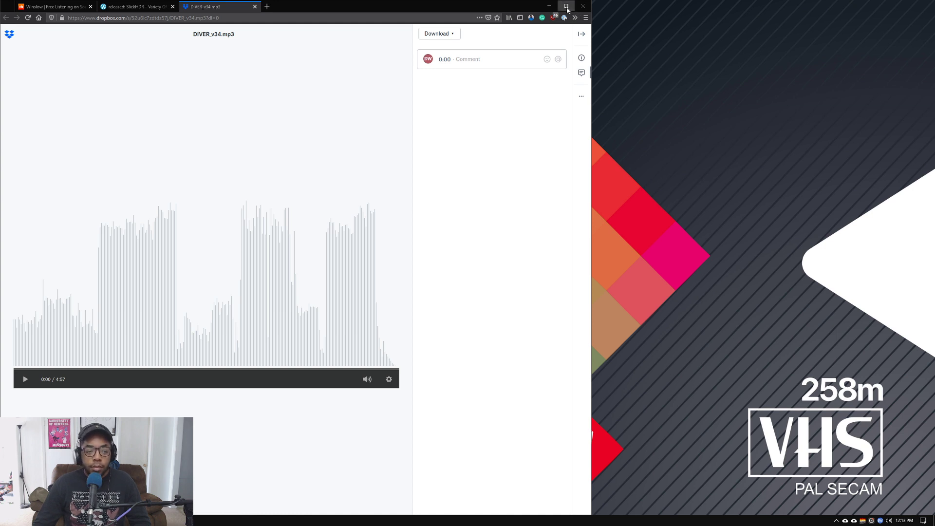
{"action": "left_click", "coordinate": [78, 6]}
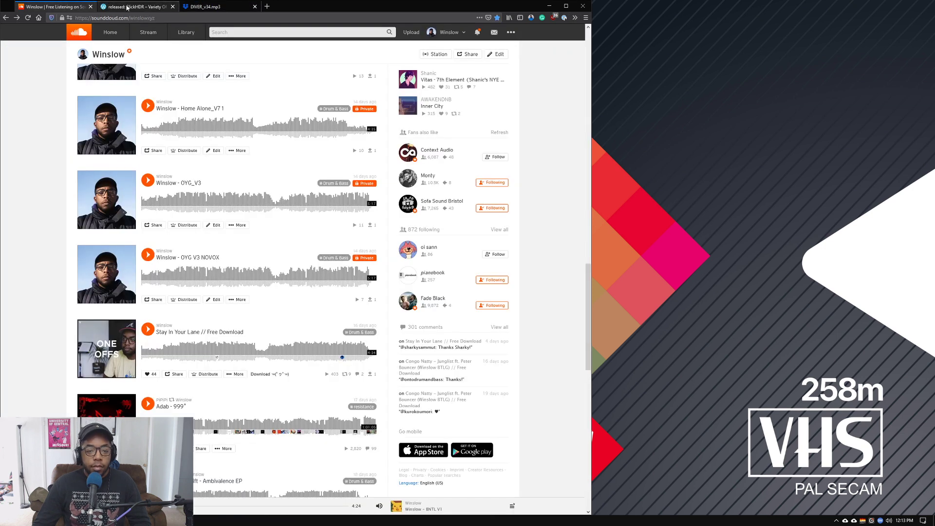
{"action": "left_click", "coordinate": [477, 32]}
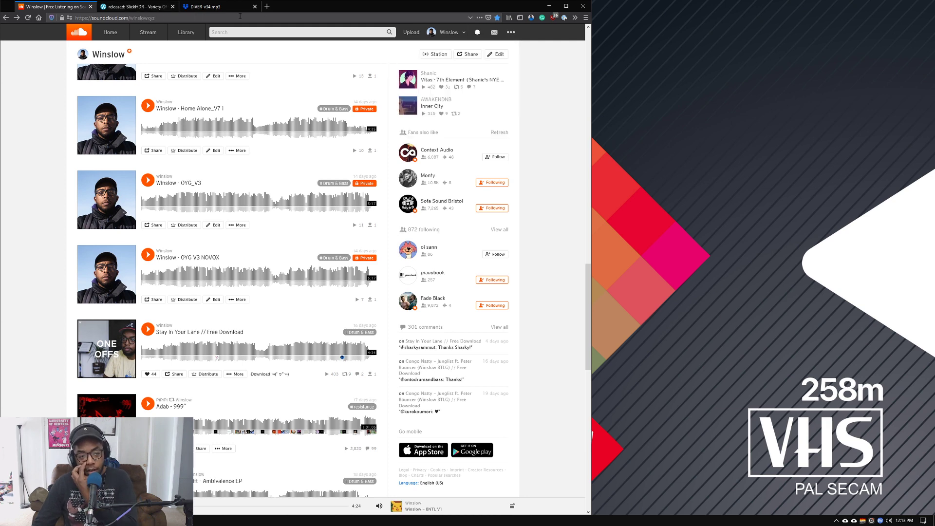
{"action": "left_click", "coordinate": [226, 6]}
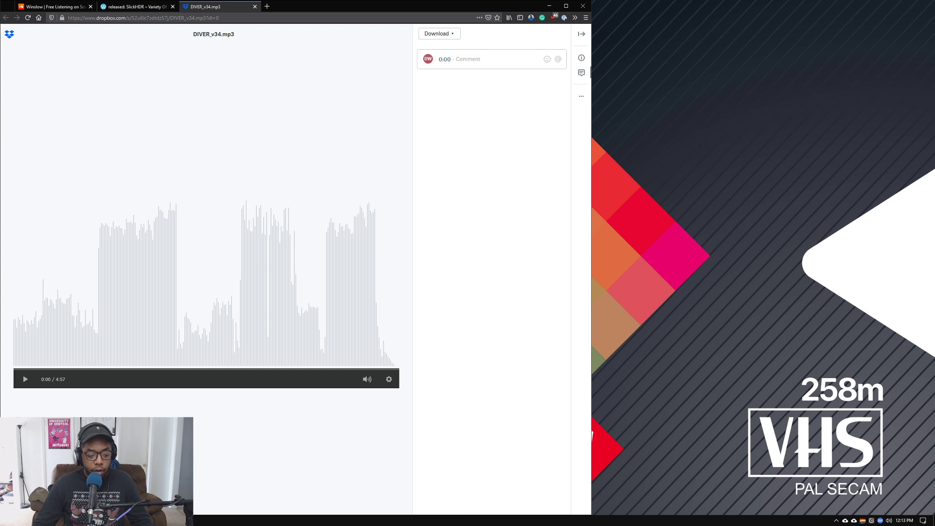
Read the live chat and look at its options in YouTube Studio, and minimize that window.
{"action": "key", "text": "alt+Tab"}
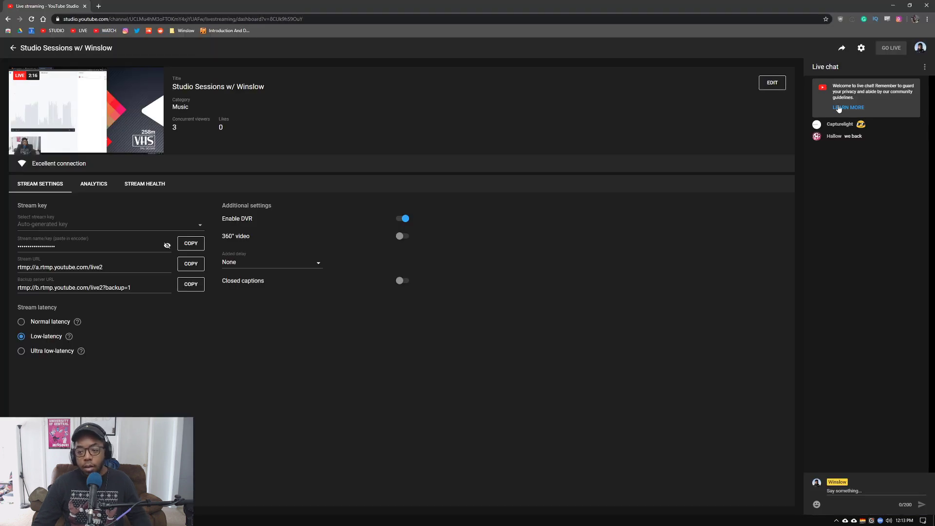
{"action": "left_click", "coordinate": [925, 67]}
{"action": "left_click", "coordinate": [924, 68]}
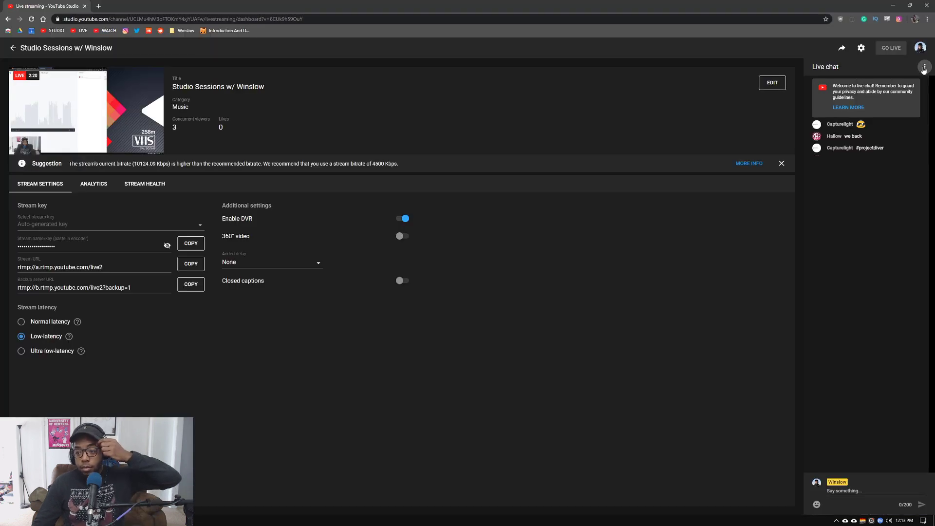
{"action": "left_click", "coordinate": [893, 5]}
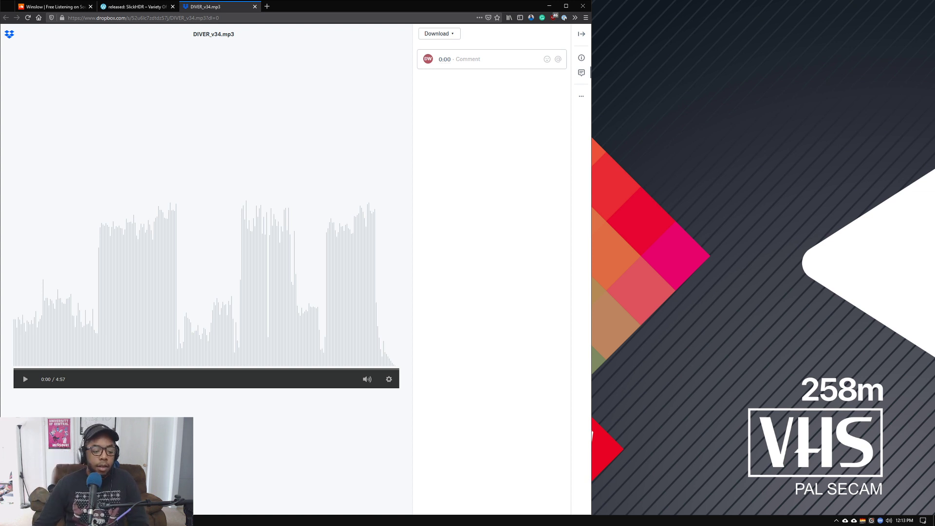
Maximize the Studio One window and check the YouTube Studio stream dashboard before returning to the project.
{"action": "key", "text": "alt+Tab"}
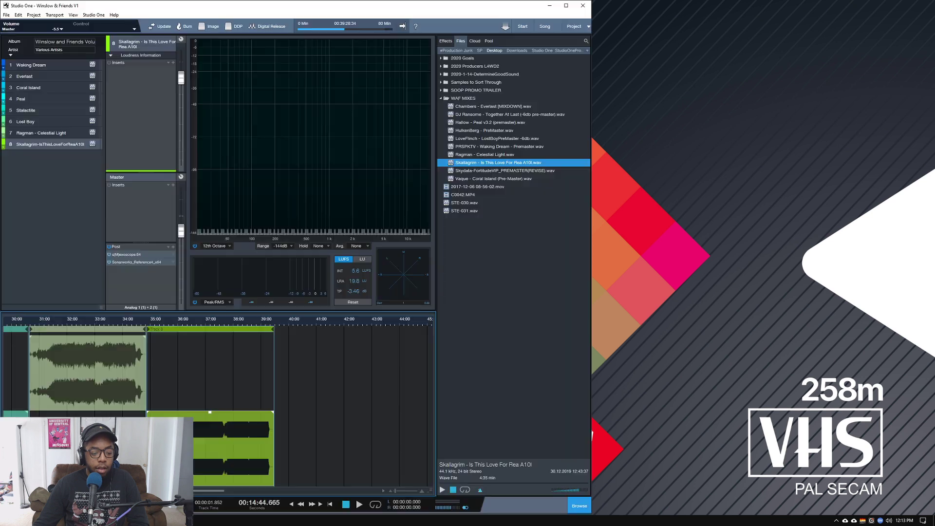
{"action": "left_click", "coordinate": [566, 6]}
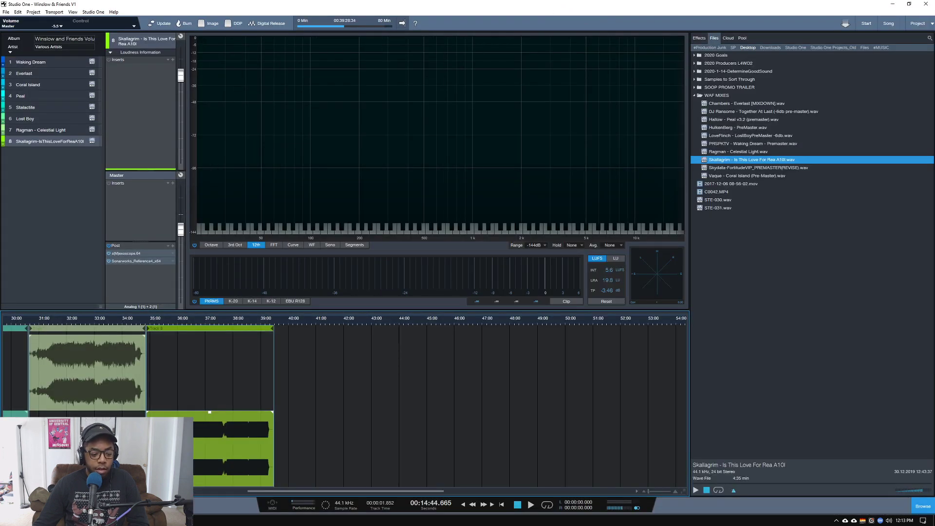
{"action": "key", "text": "alt+Tab"}
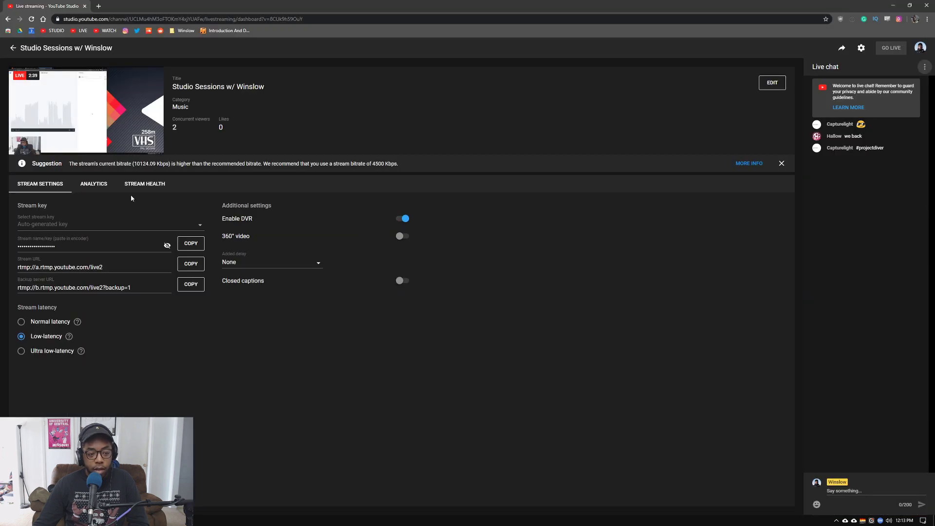
{"action": "key", "text": "alt+Tab"}
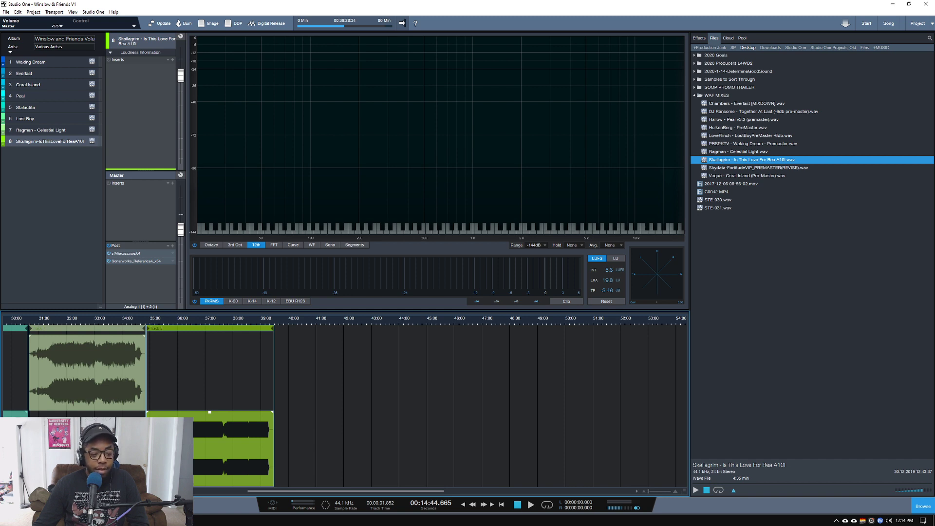
Play DIVER_v34.mp3 in the Dropbox player and check the YouTube live chat during playback.
{"action": "key", "text": "alt+Tab"}
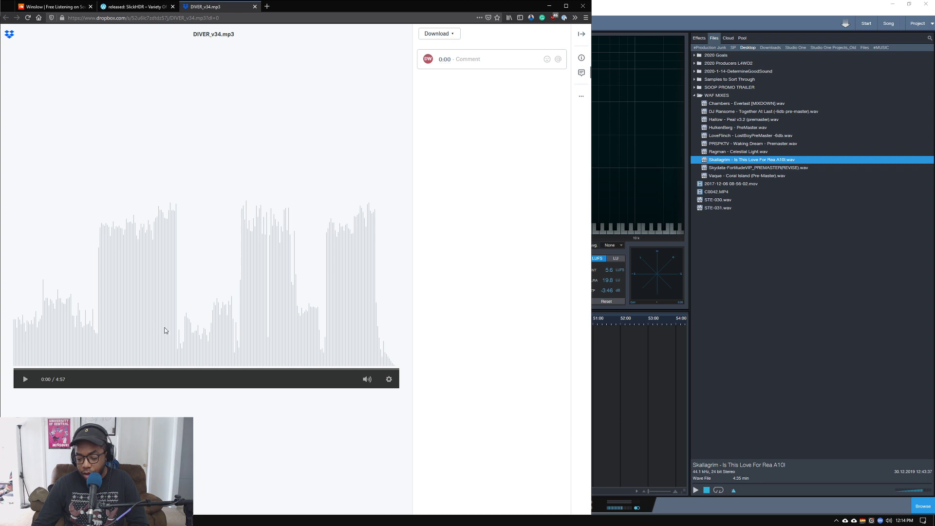
{"action": "left_click", "coordinate": [26, 380]}
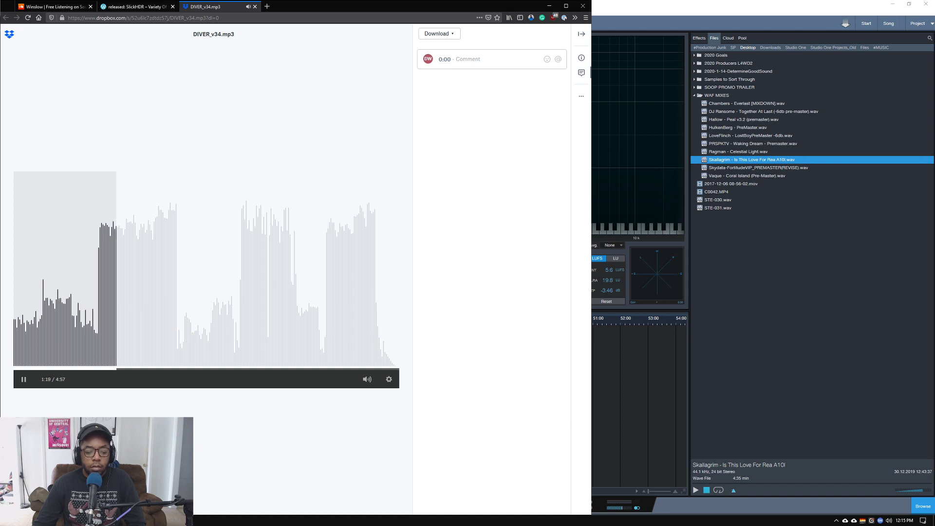
{"action": "key", "text": "alt+Tab"}
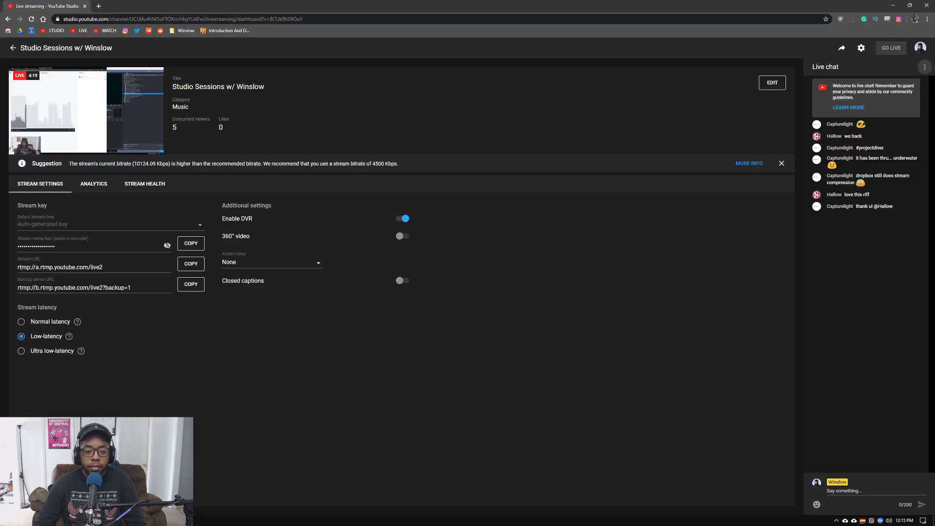
{"action": "key", "text": "alt+Tab"}
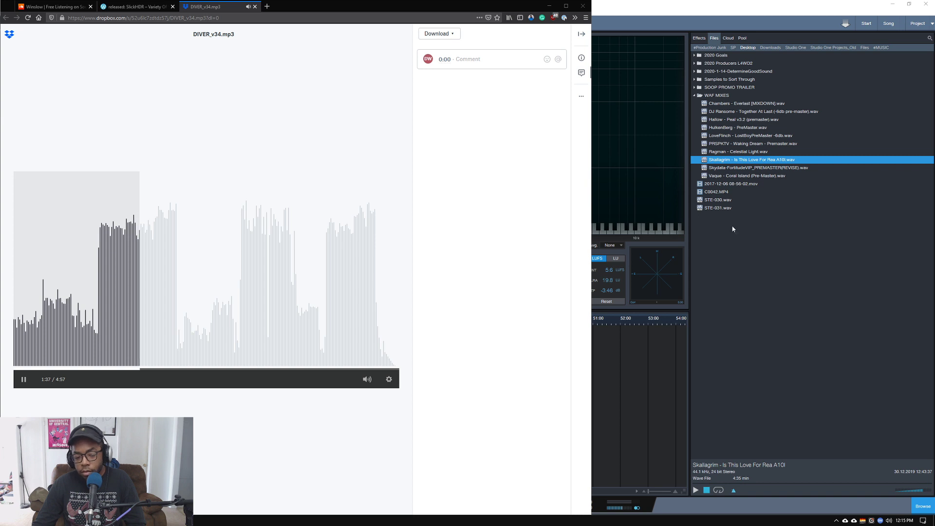
{"action": "mouse_move", "coordinate": [367, 383]}
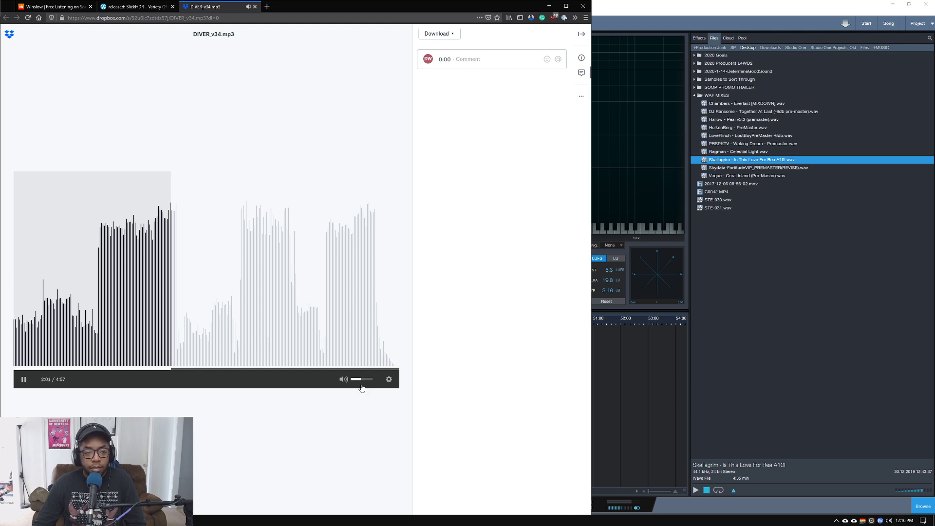
Adjust the Dropbox player's volume while listening to DIVER_v34.mp3 through to its end.
{"action": "left_click_drag", "start_coordinate": [361, 388], "coordinate": [371, 388]}
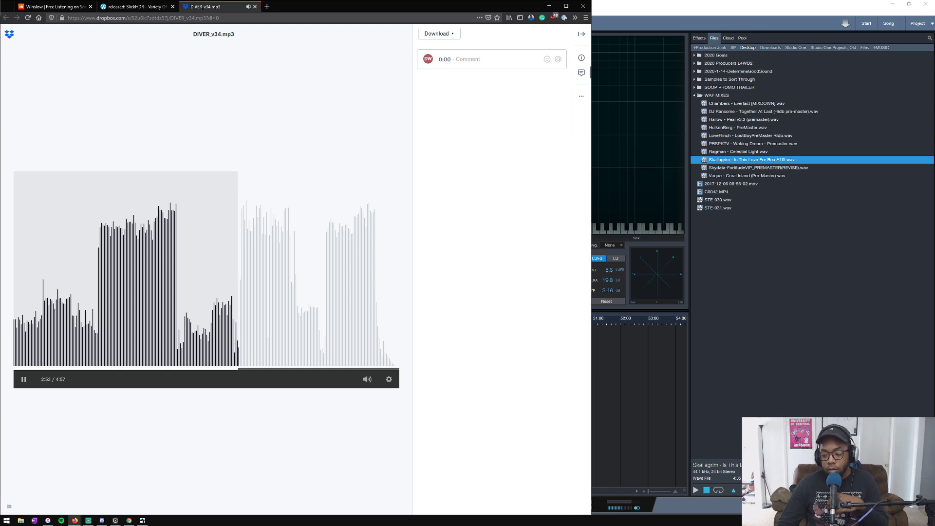
{"action": "key", "text": "alt+Tab"}
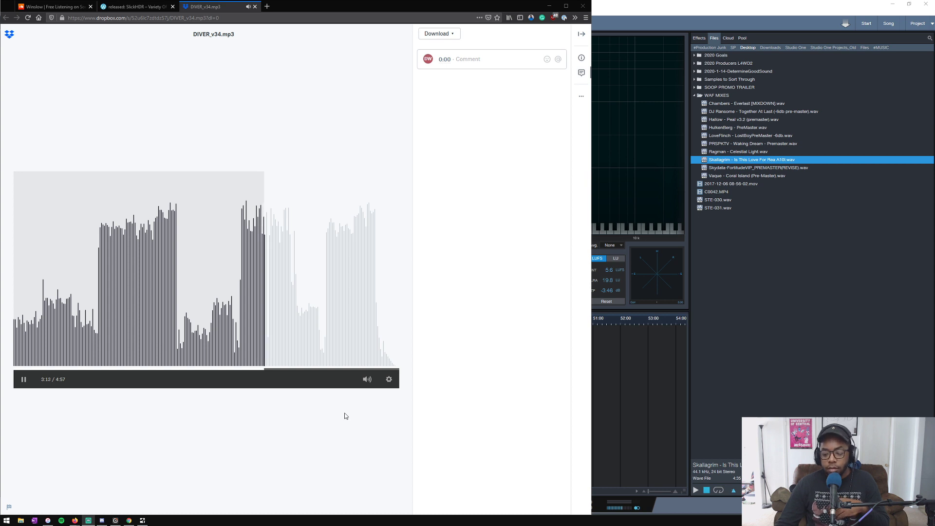
{"action": "mouse_move", "coordinate": [367, 379]}
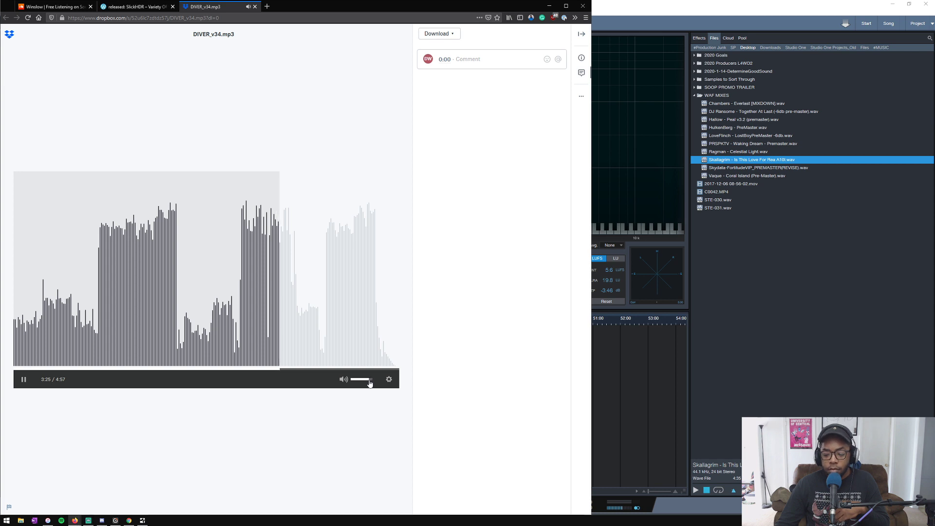
{"action": "left_click_drag", "start_coordinate": [370, 383], "coordinate": [365, 388]}
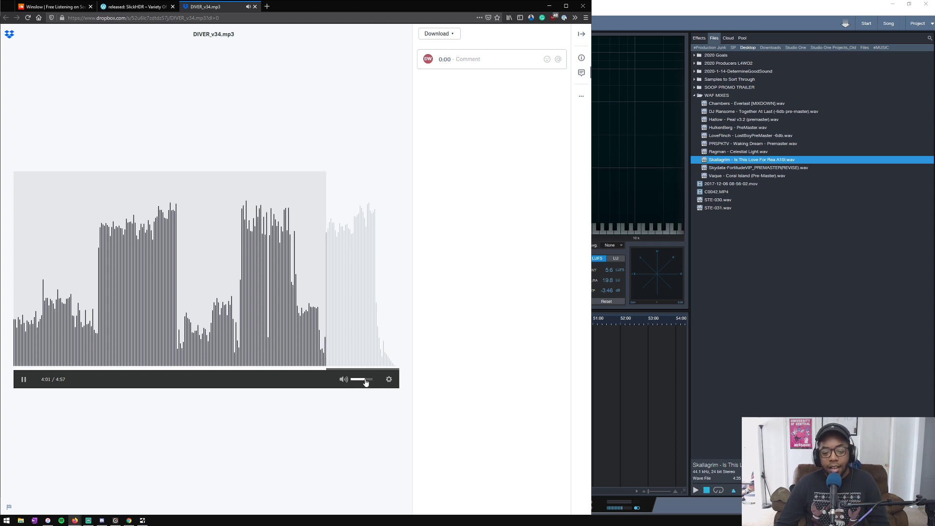
{"action": "left_click_drag", "start_coordinate": [366, 383], "coordinate": [366, 385]}
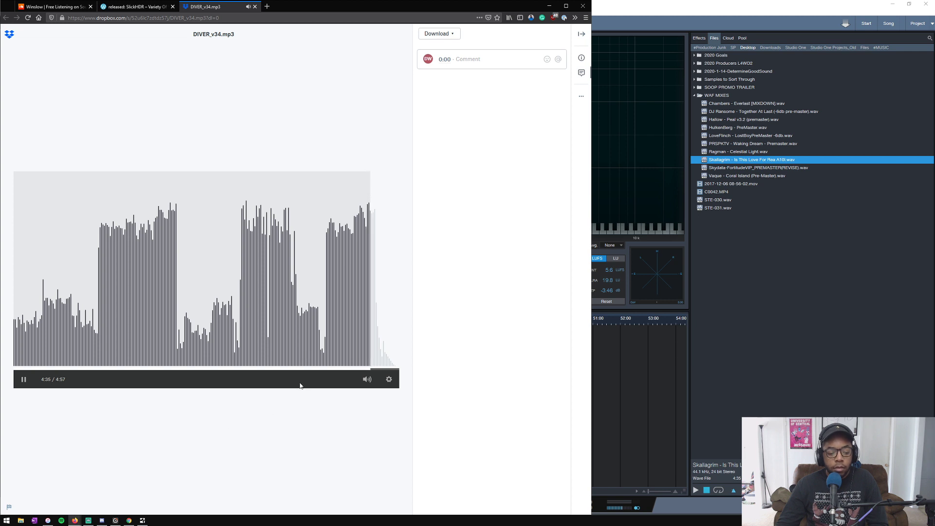
{"action": "mouse_move", "coordinate": [358, 380]}
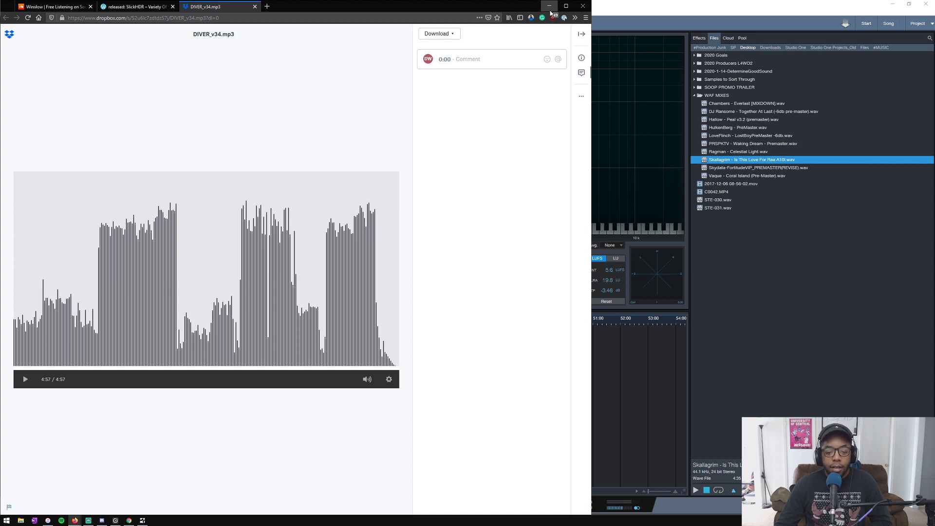
Minimize the browser window to return to the Studio One mastering project.
{"action": "left_click", "coordinate": [550, 6]}
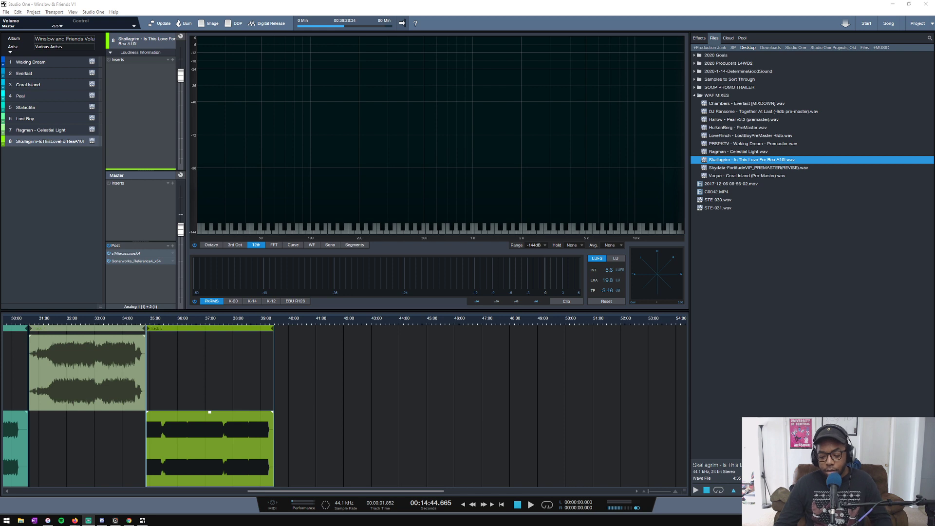
{"action": "key", "text": "alt+Tab"}
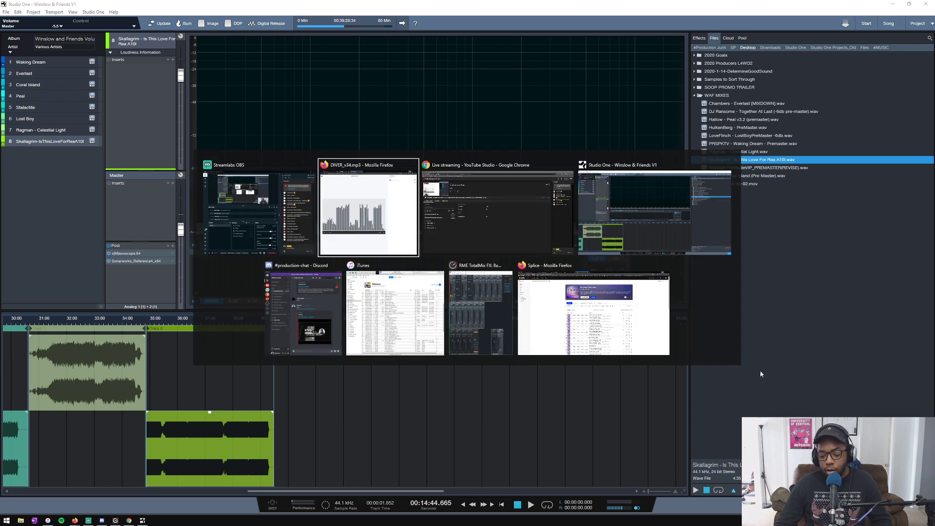
{"action": "key", "text": "Escape"}
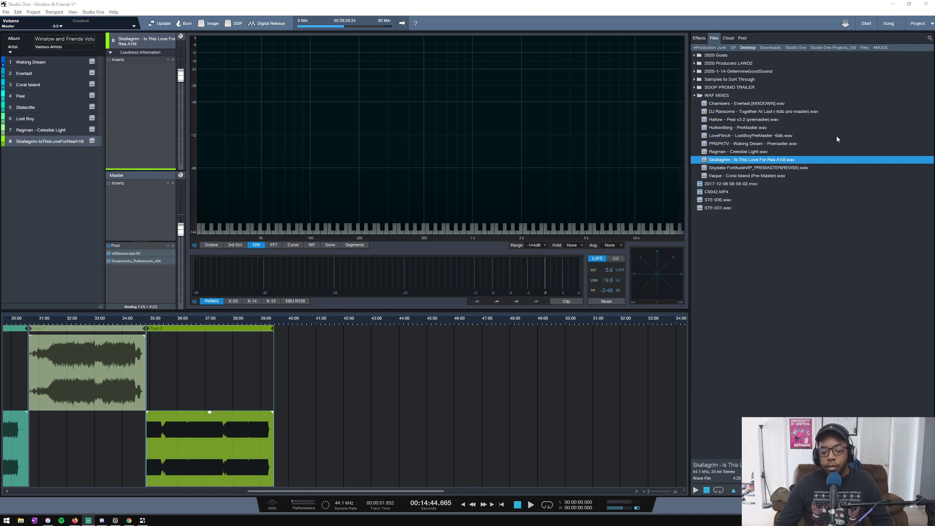
Copy the whole insert effects chain from the Lost Boy track onto track 8, Skallagrim - Is This Love.
{"action": "left_click_drag", "start_coordinate": [146, 321], "coordinate": [94, 326]}
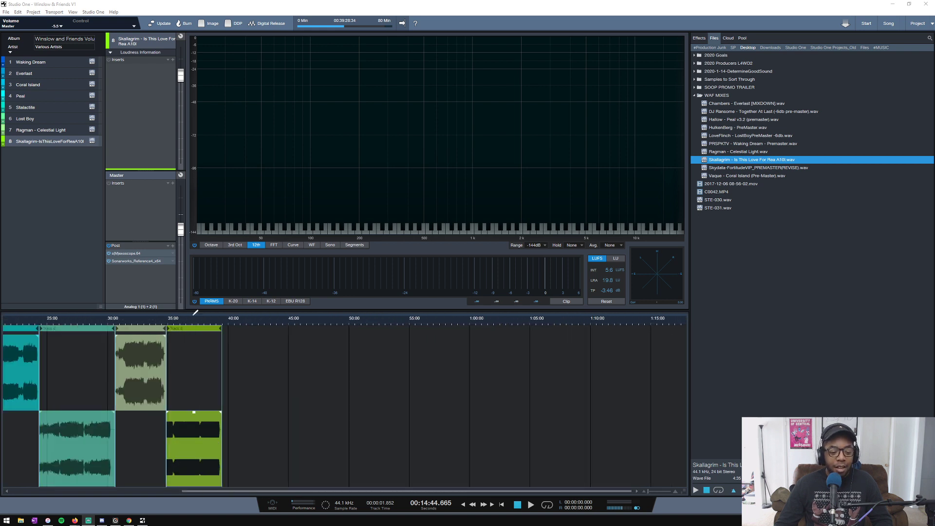
{"action": "left_click_drag", "start_coordinate": [196, 312], "coordinate": [183, 319]}
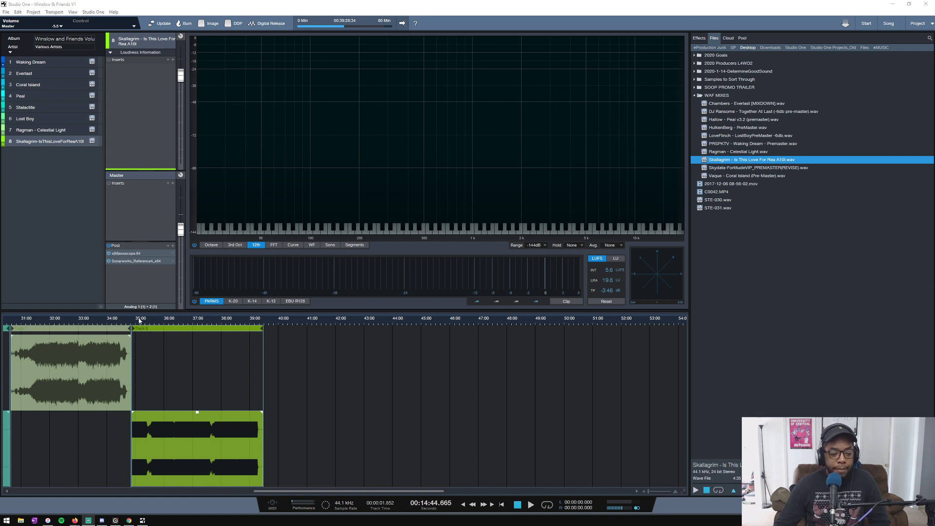
{"action": "scroll", "coordinate": [148, 323], "scroll_direction": "up", "scroll_amount": 5}
{"action": "scroll", "coordinate": [148, 323], "scroll_direction": "down", "scroll_amount": 4}
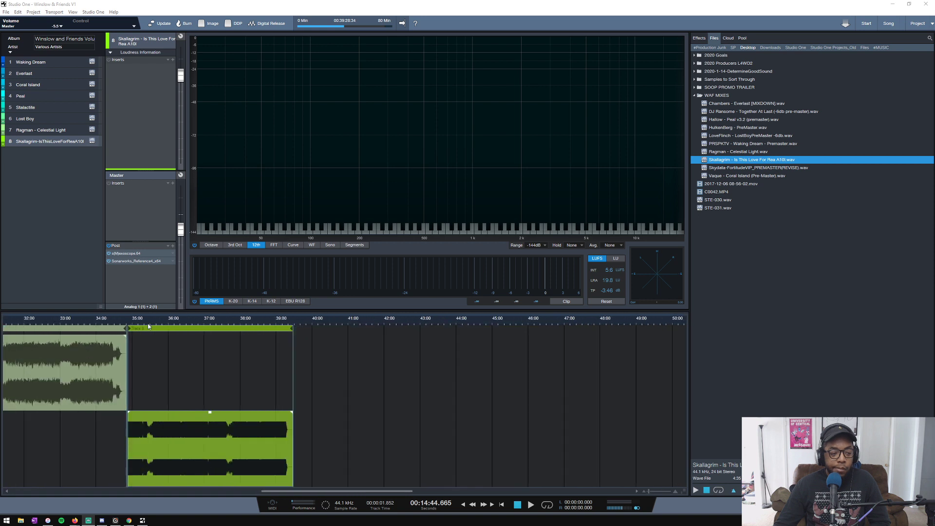
{"action": "left_click", "coordinate": [43, 131]}
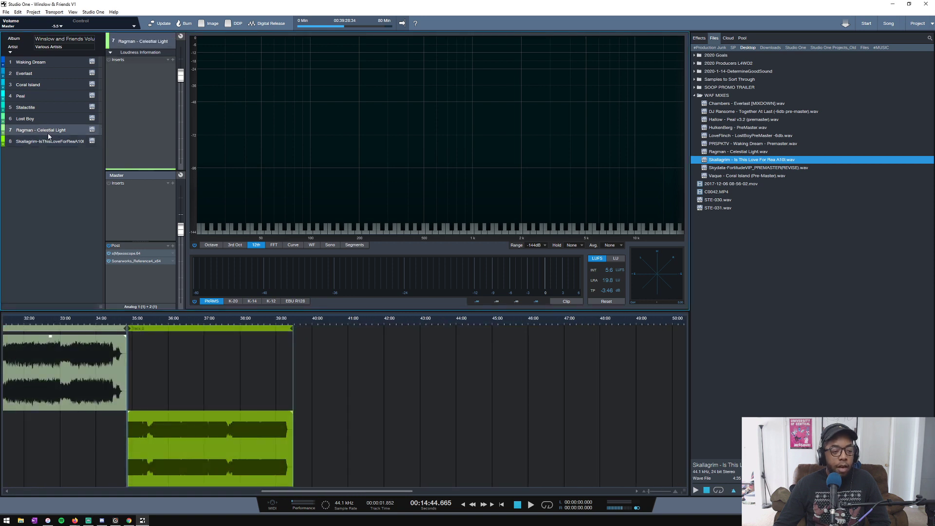
{"action": "left_click", "coordinate": [48, 120]}
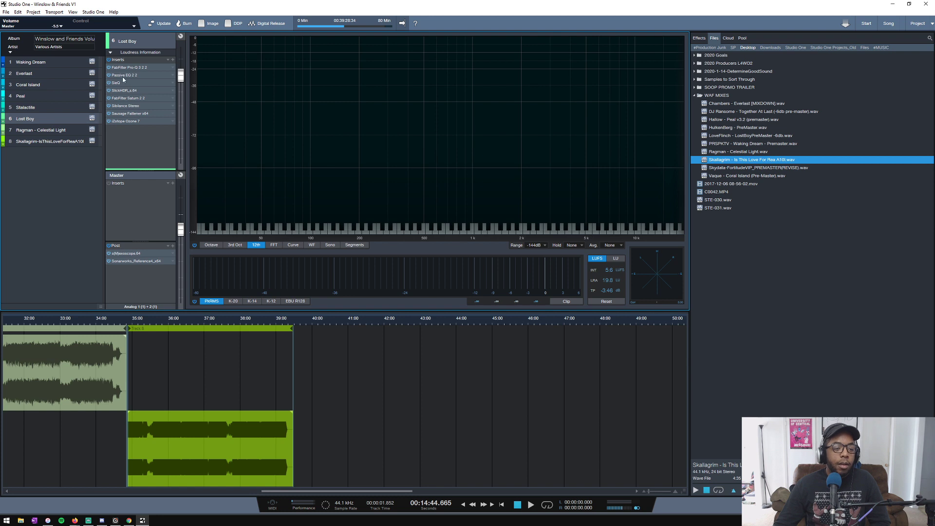
{"action": "left_click_drag", "start_coordinate": [122, 61], "coordinate": [63, 142]}
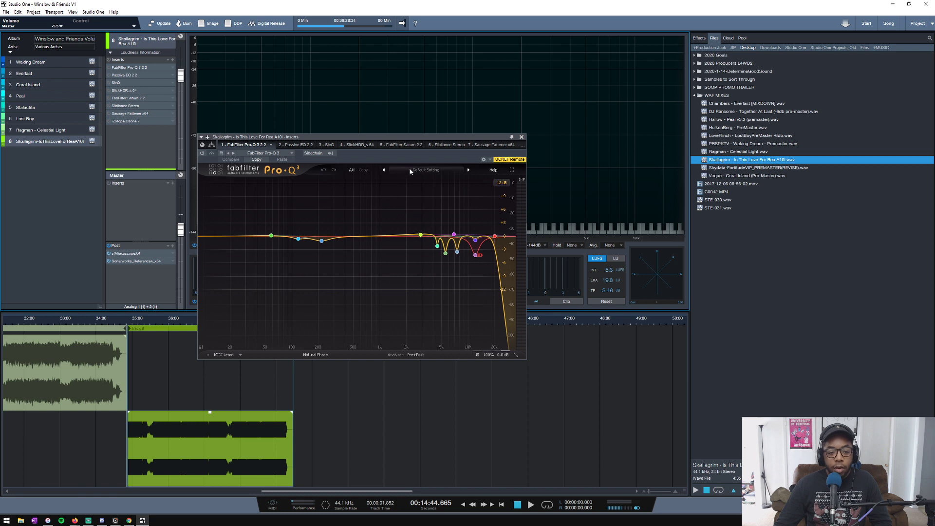
Reset FabFilter Pro-Q 3 on the Skallagrim track to Default Setting and move its window clear of the timeline.
{"action": "left_click", "coordinate": [424, 170]}
{"action": "left_click", "coordinate": [408, 247]}
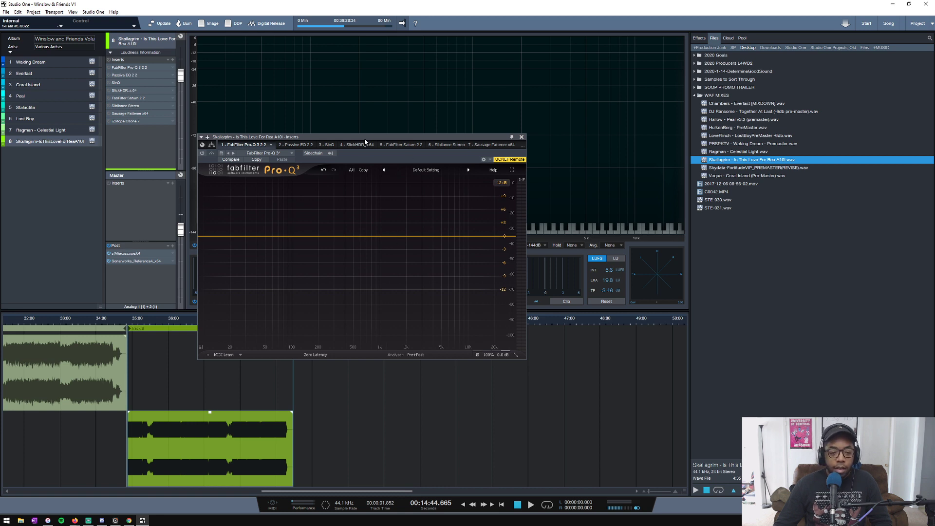
{"action": "left_click_drag", "start_coordinate": [365, 141], "coordinate": [507, 113]}
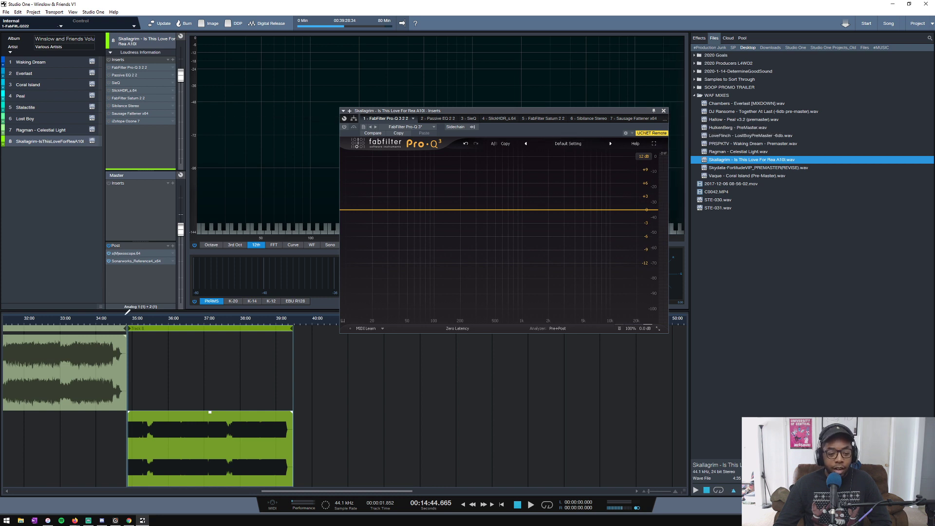
Play the Skallagrim track from its start and raise the master volume to 0 dB.
{"action": "scroll", "coordinate": [130, 323], "scroll_direction": "up", "scroll_amount": 2}
{"action": "scroll", "coordinate": [129, 323], "scroll_direction": "down", "scroll_amount": 1}
{"action": "left_click", "coordinate": [126, 322]}
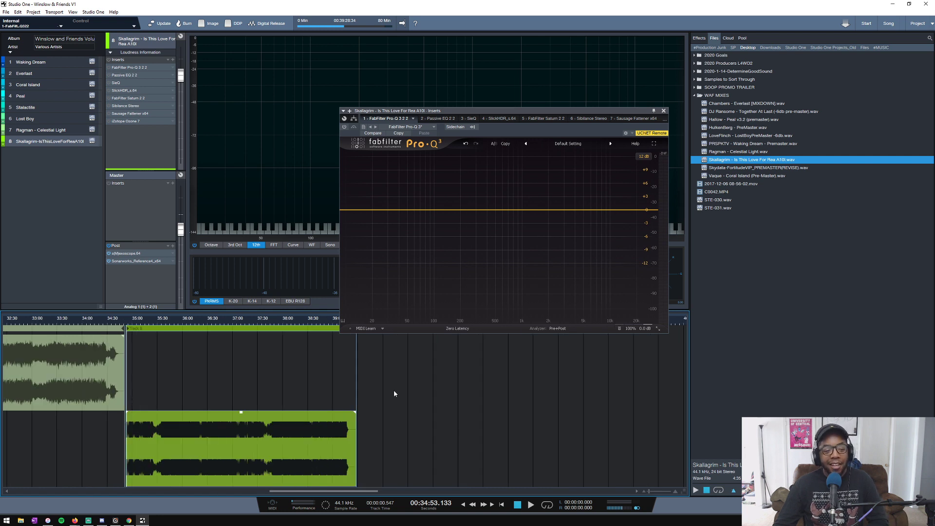
{"action": "key", "text": "space"}
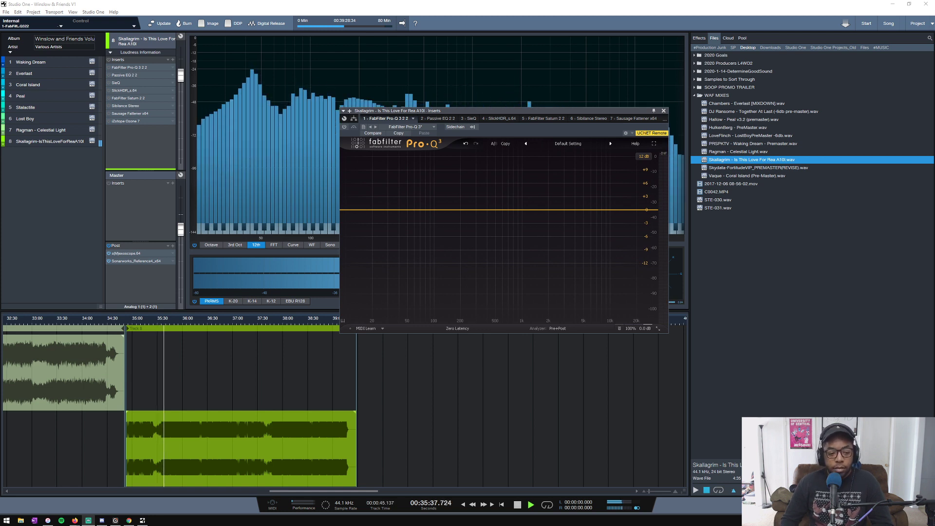
{"action": "left_click_drag", "start_coordinate": [181, 229], "coordinate": [180, 215]}
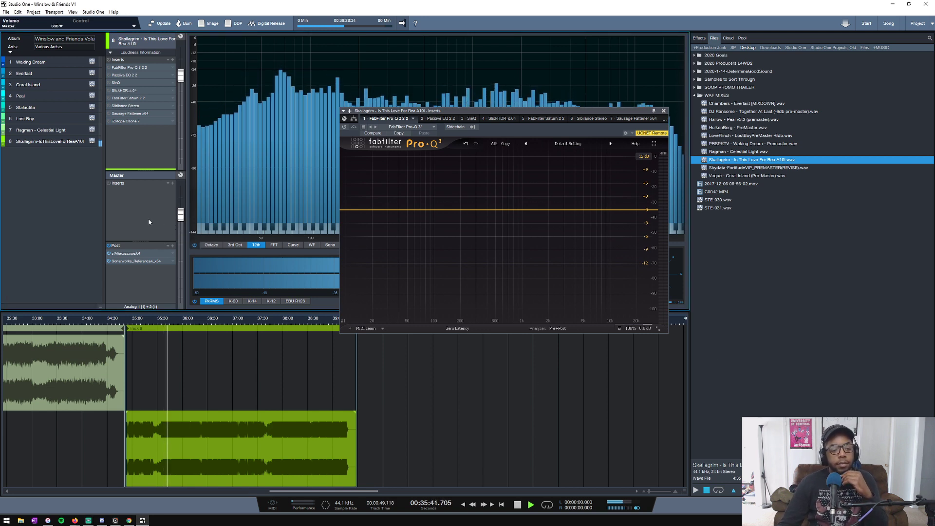
Enable FabFilter Pro-Q 3 on the Skallagrim track and check the master's Sonarworks Reference 4 settings.
{"action": "left_click", "coordinate": [344, 127]}
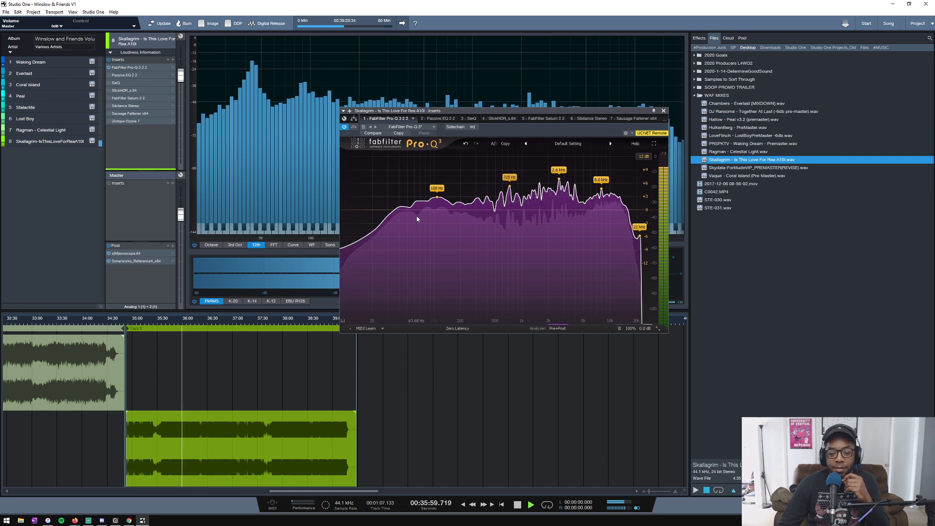
{"action": "left_click", "coordinate": [142, 261]}
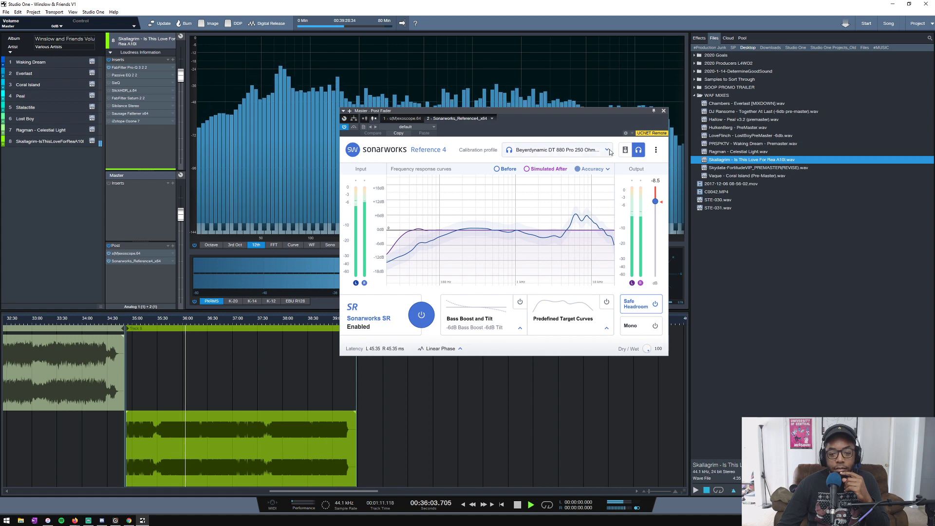
{"action": "left_click", "coordinate": [664, 111]}
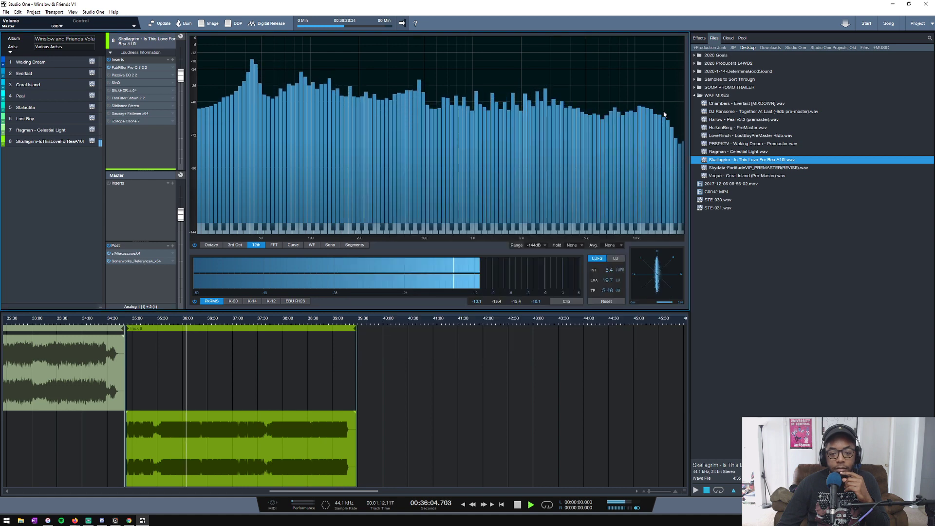
Open the master's s(M)exoscope oscilloscope, place it over the lower part of the file browser, and resize the browser to match its width.
{"action": "left_click", "coordinate": [125, 254]}
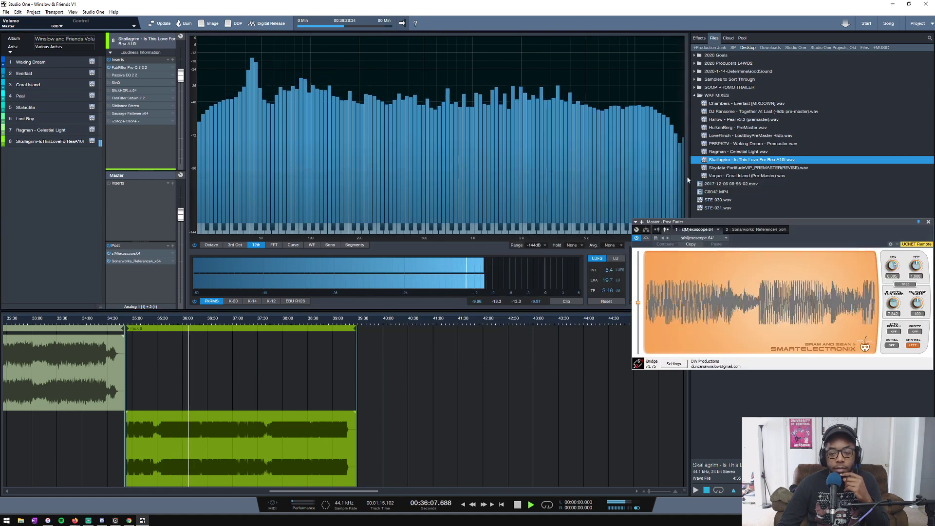
{"action": "left_click_drag", "start_coordinate": [689, 186], "coordinate": [619, 185]}
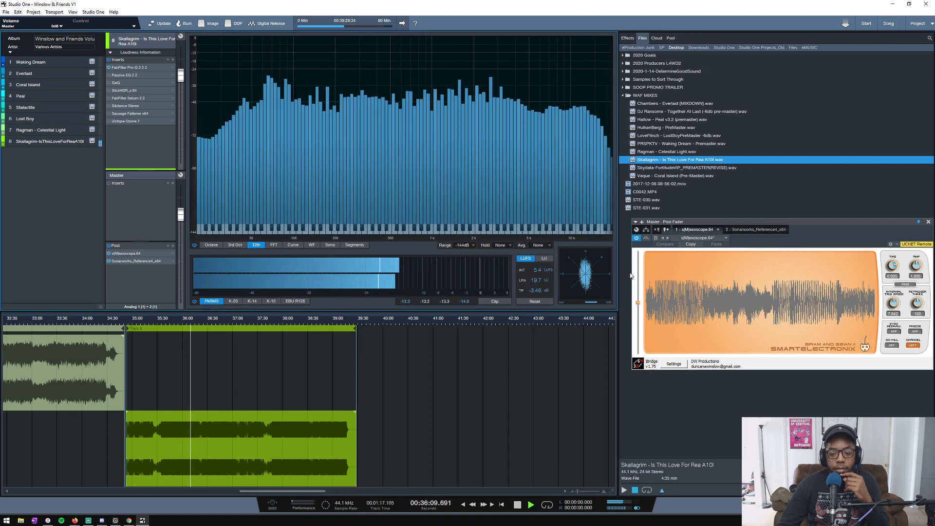
{"action": "left_click_drag", "start_coordinate": [730, 228], "coordinate": [733, 351]}
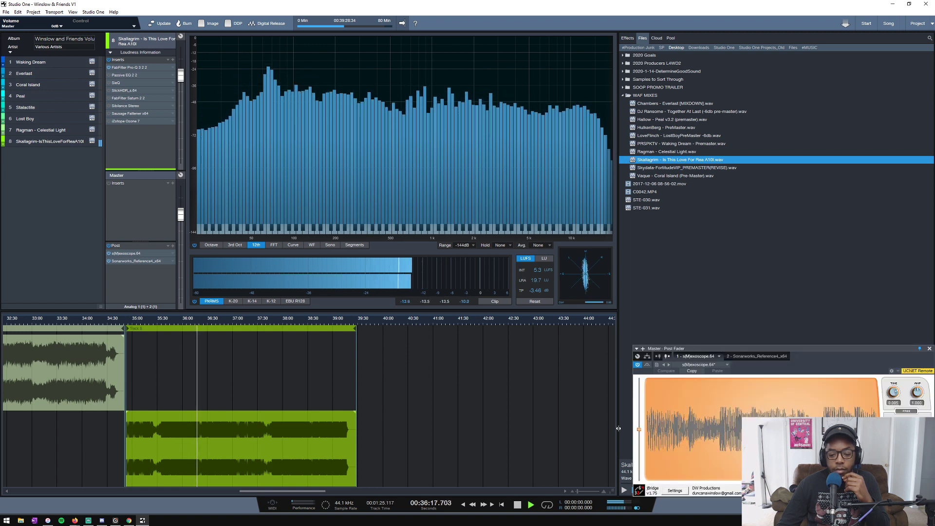
{"action": "left_click_drag", "start_coordinate": [618, 429], "coordinate": [634, 428]}
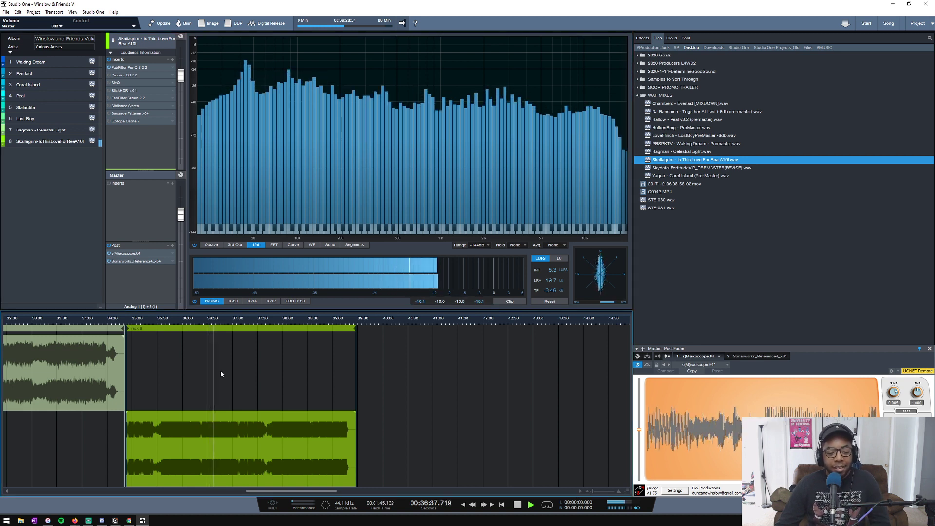
Add two Pro-Q 3 bands on the Skallagrim track: one in the lows and a cut of about 0.8 dB near 164 Hz.
{"action": "scroll", "coordinate": [141, 327], "scroll_direction": "up", "scroll_amount": 4}
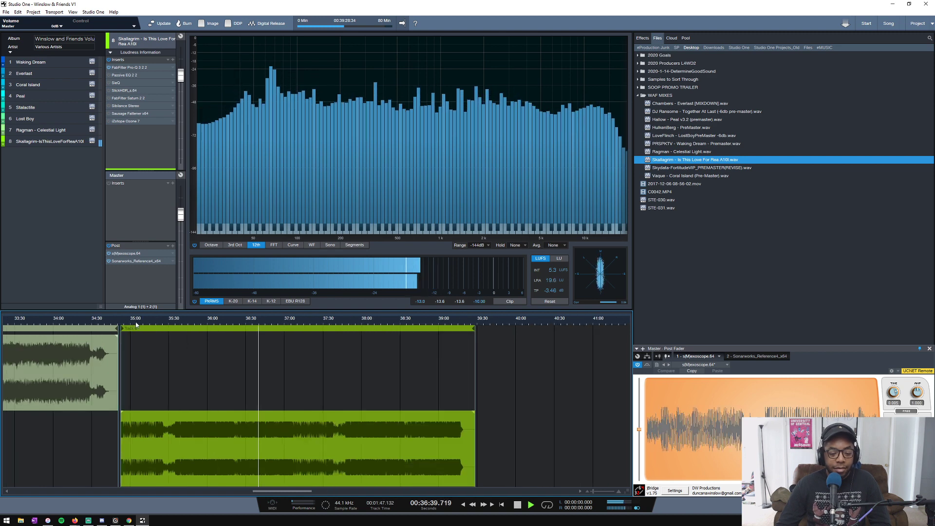
{"action": "scroll", "coordinate": [136, 326], "scroll_direction": "down", "scroll_amount": 4}
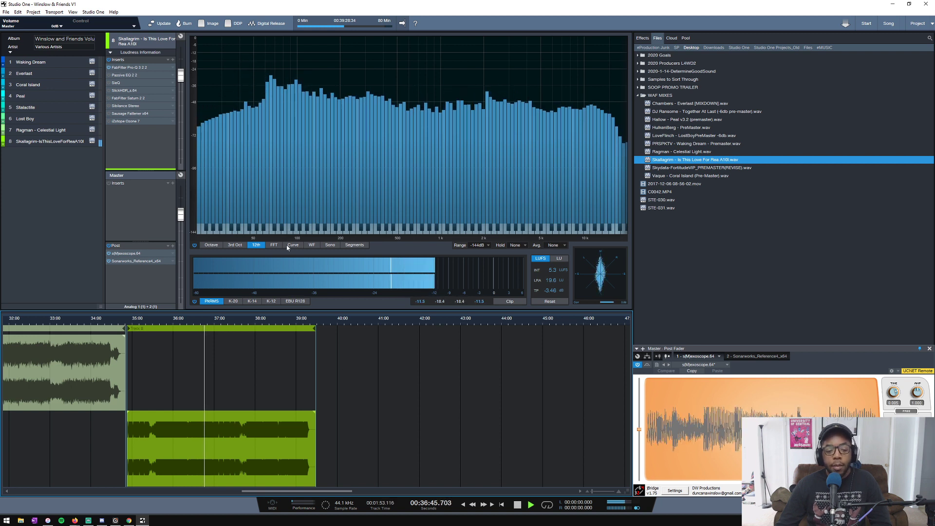
{"action": "left_click", "coordinate": [128, 67]}
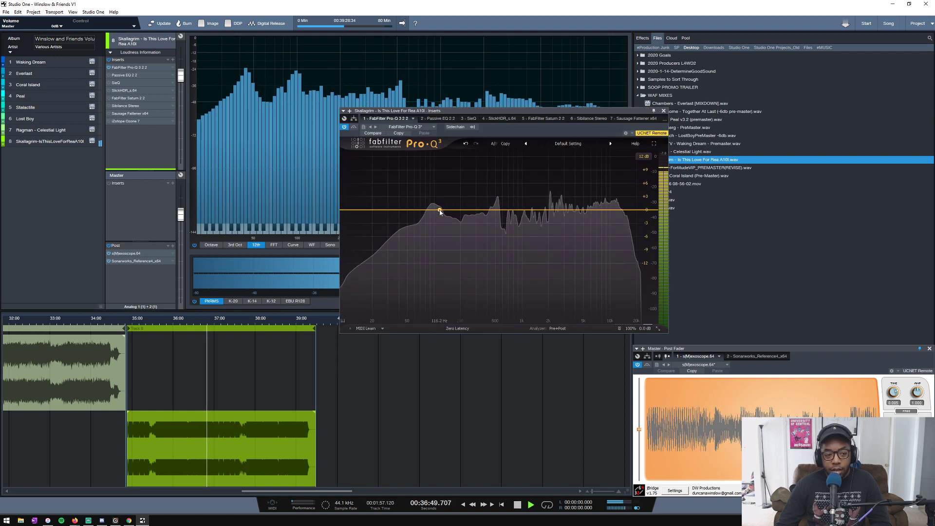
{"action": "left_click_drag", "start_coordinate": [407, 211], "coordinate": [453, 214]}
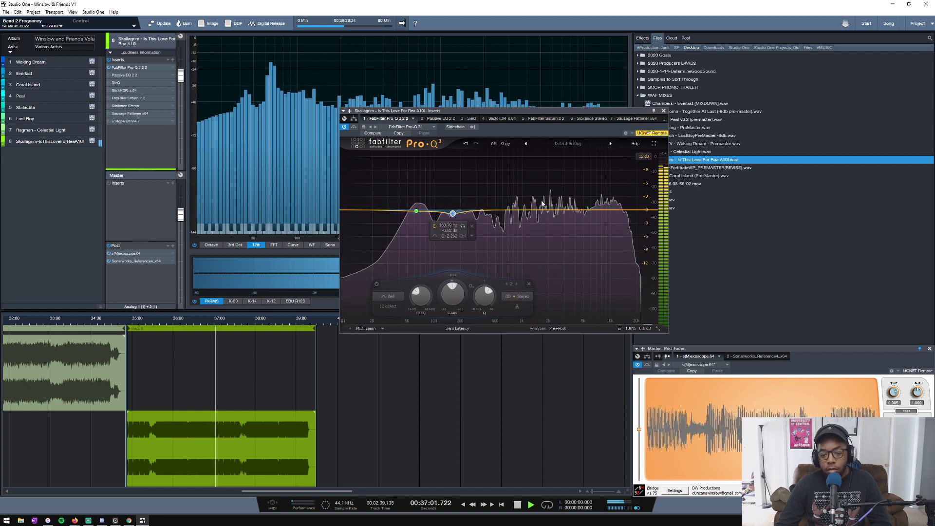
{"action": "mouse_move", "coordinate": [533, 209]}
{"action": "left_mouse_down"}
{"action": "mouse_move", "coordinate": [528, 192]}
{"action": "mouse_move", "coordinate": [522, 210]}
{"action": "left_mouse_up"}
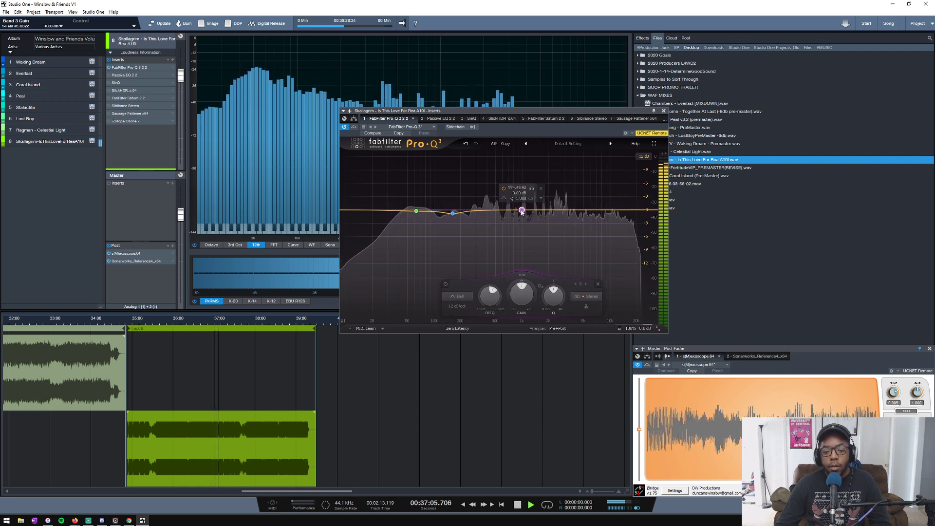
{"action": "right_click", "coordinate": [522, 210]}
{"action": "left_click", "coordinate": [536, 276]}
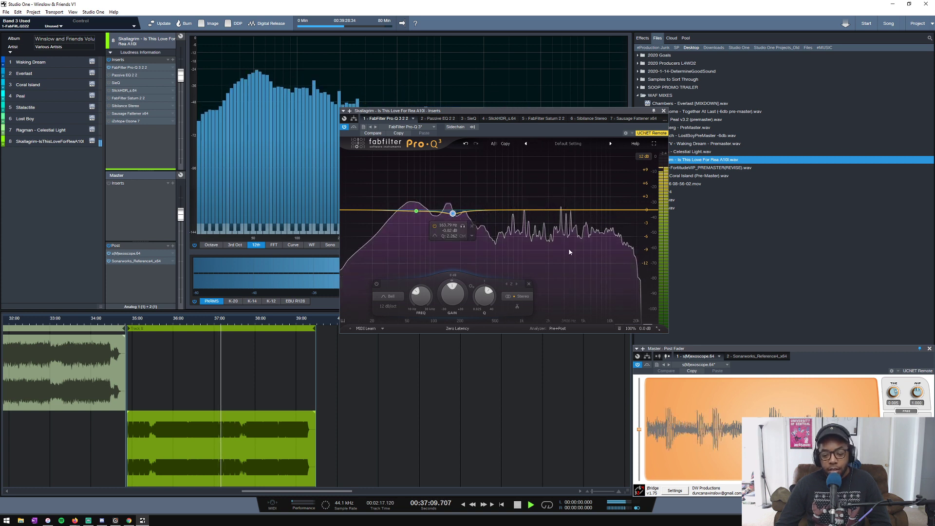
Examine the frequency peaks in the Pro-Q 3 spectrum analyzer while the Skallagrim track plays.
{"action": "mouse_move", "coordinate": [560, 239]}
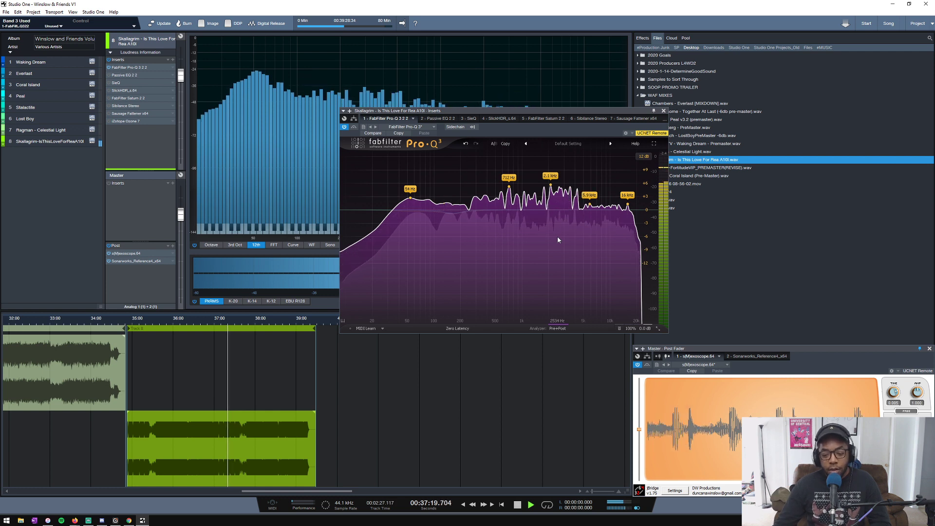
{"action": "left_click_drag", "start_coordinate": [558, 240], "coordinate": [558, 240]}
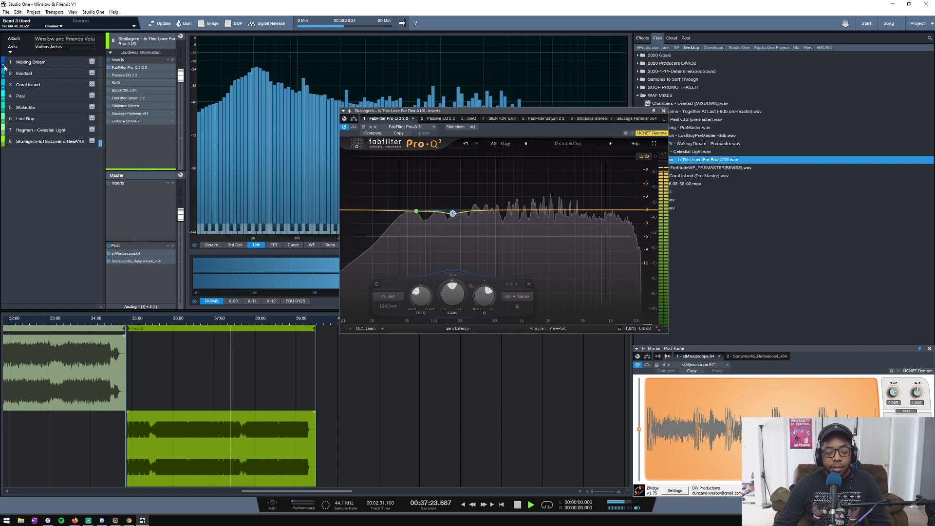
Add a slight Pro-Q 3 cut in the low mids above the 164 Hz band and lower the 62 Hz band to -0.49 dB.
{"action": "scroll", "coordinate": [130, 320], "scroll_direction": "up", "scroll_amount": 4}
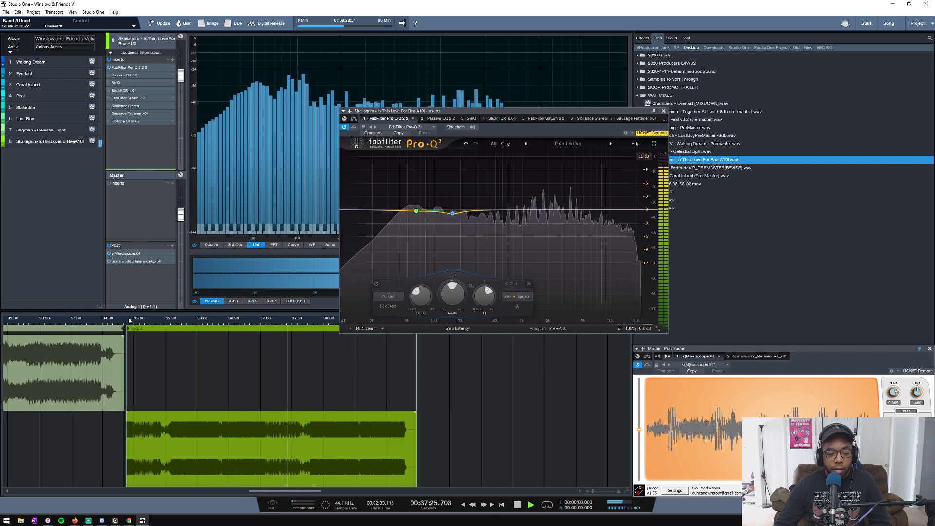
{"action": "scroll", "coordinate": [130, 320], "scroll_direction": "down", "scroll_amount": 5}
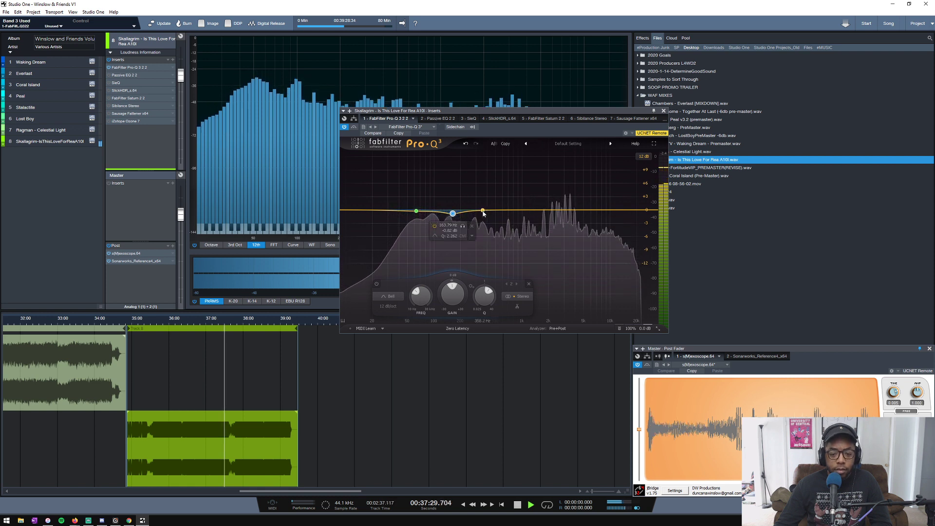
{"action": "mouse_move", "coordinate": [482, 210]}
{"action": "left_mouse_down"}
{"action": "mouse_move", "coordinate": [480, 190]}
{"action": "mouse_move", "coordinate": [483, 213]}
{"action": "left_mouse_up"}
{"action": "left_click_drag", "start_coordinate": [417, 211], "coordinate": [417, 212]}
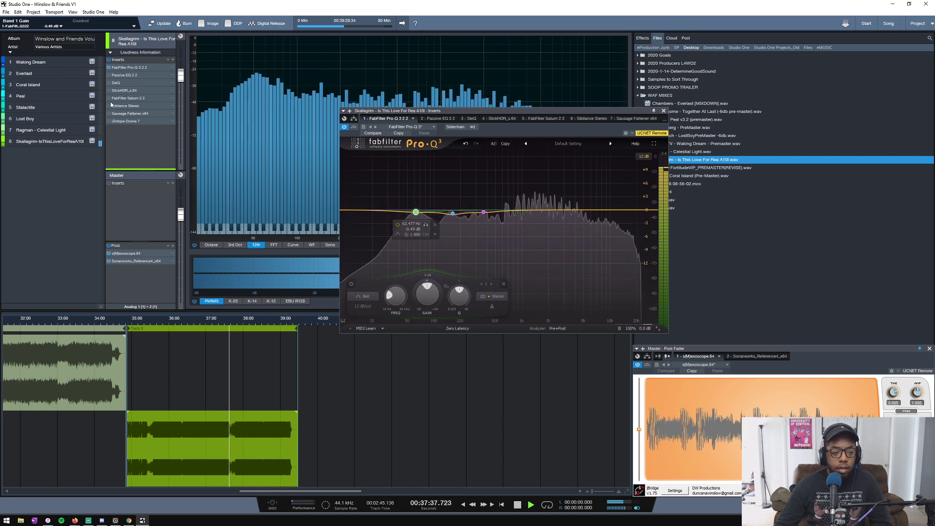
Open the Skallagrim track's Passive EQ, solo the mid channel and set its high-pass filter to 22 Hz.
{"action": "left_click", "coordinate": [113, 76]}
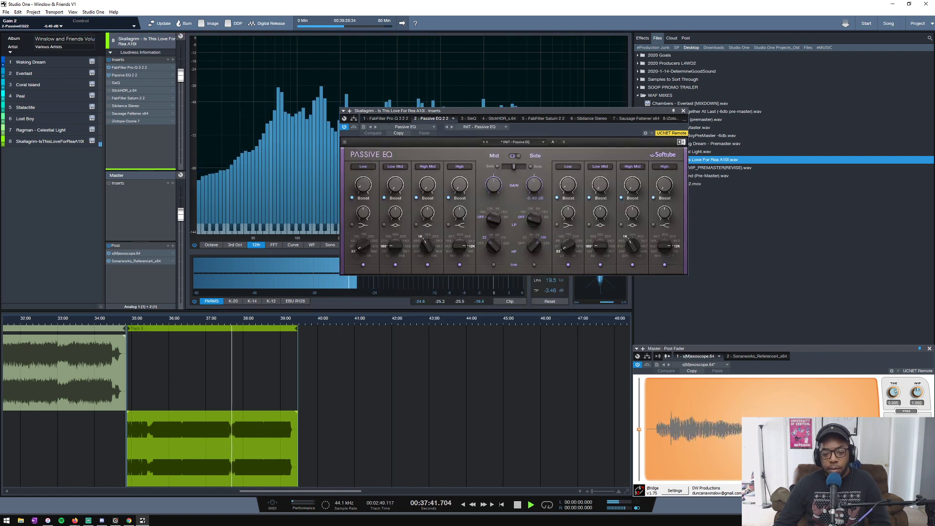
{"action": "mouse_move", "coordinate": [530, 179]}
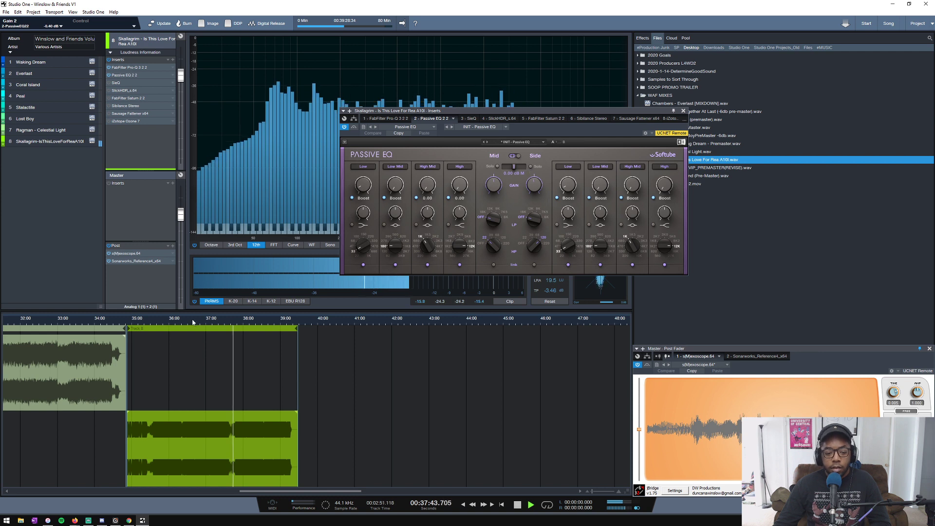
{"action": "scroll", "coordinate": [252, 320], "scroll_direction": "up", "scroll_amount": 2}
{"action": "scroll", "coordinate": [252, 320], "scroll_direction": "up", "scroll_amount": 1}
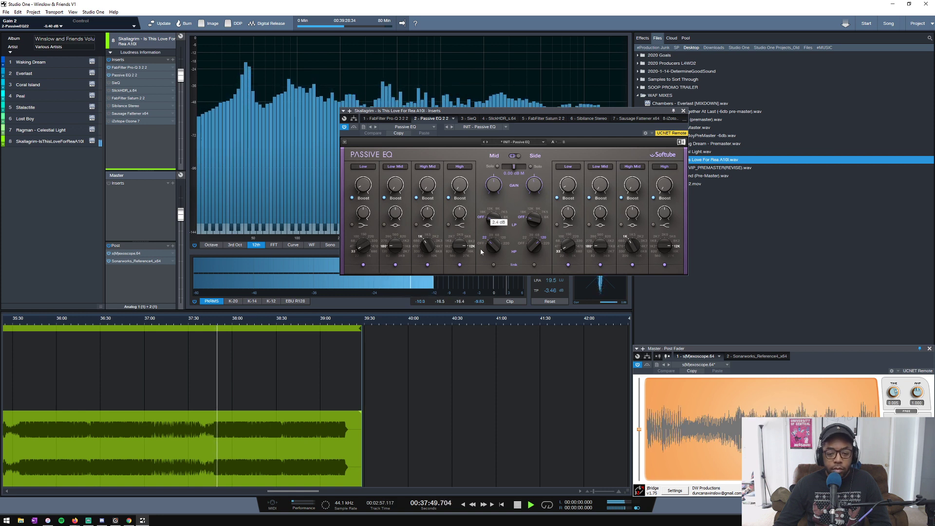
{"action": "left_click", "coordinate": [496, 167]}
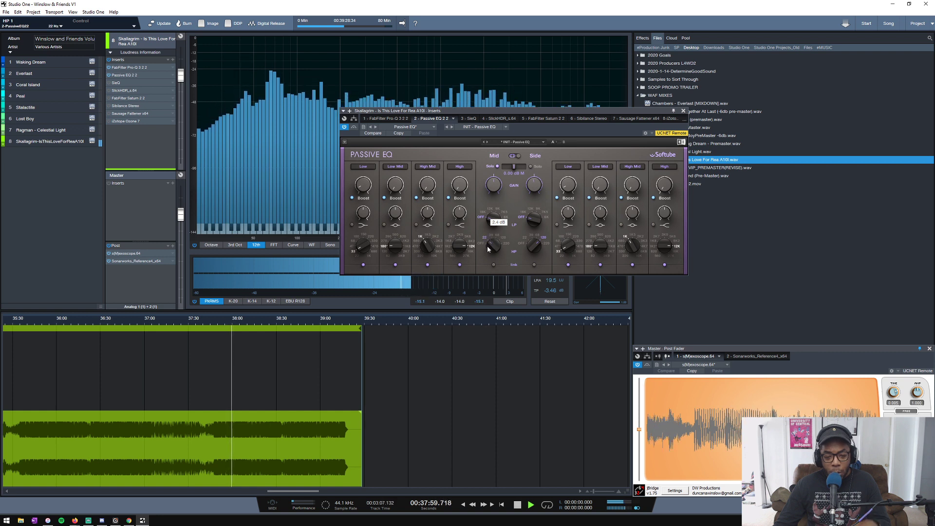
{"action": "left_click_drag", "start_coordinate": [494, 246], "coordinate": [482, 248]}
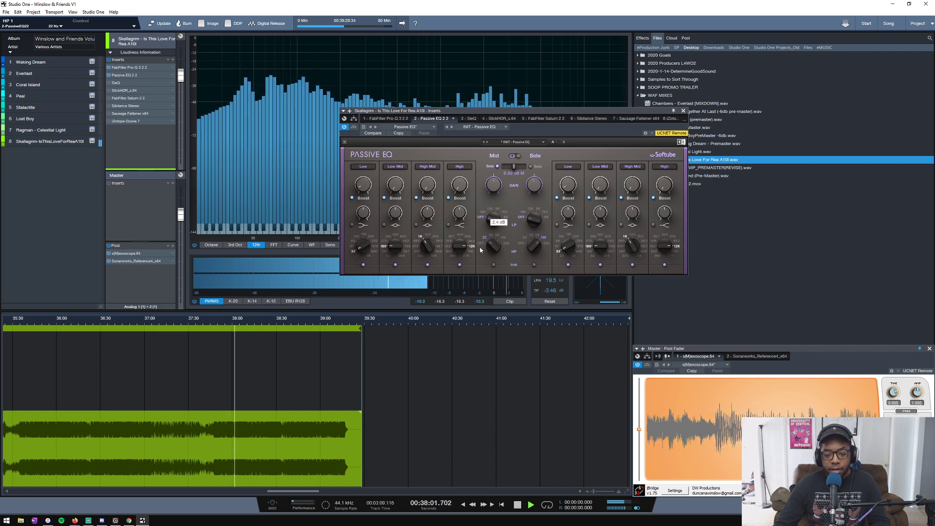
Lower the master volume and stop playback.
{"action": "left_click_drag", "start_coordinate": [180, 214], "coordinate": [181, 228]}
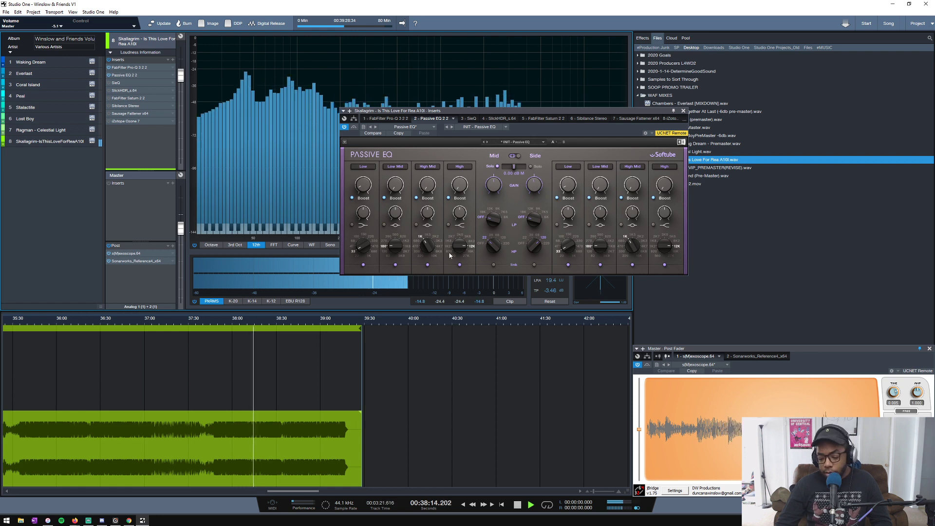
{"action": "key", "text": "space"}
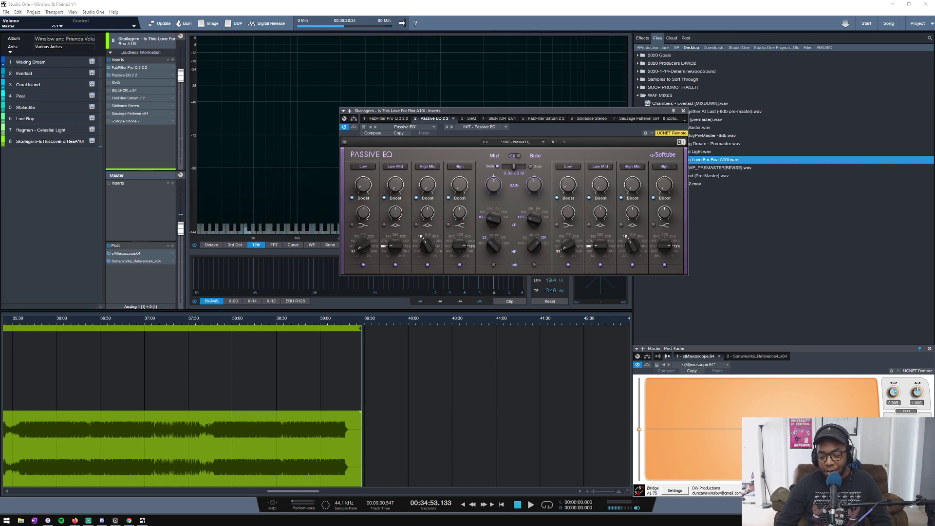
{"action": "left_click", "coordinate": [907, 521]}
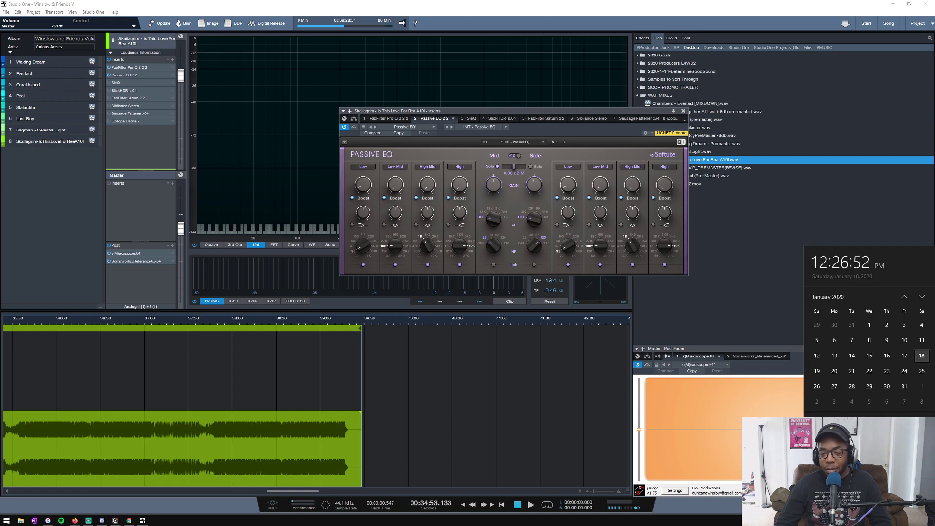
{"action": "key", "text": "Escape"}
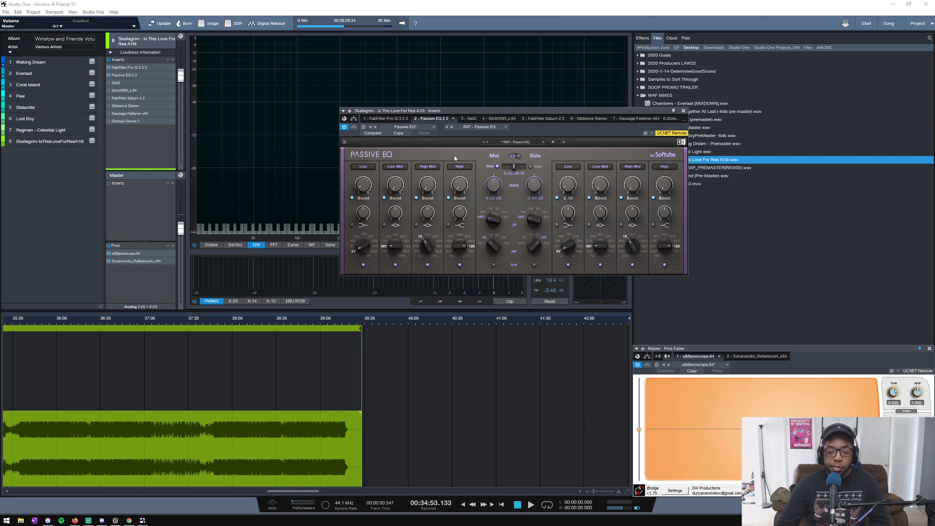
Move the Passive EQ window clear of the file browser and check the system date and time.
{"action": "left_click_drag", "start_coordinate": [474, 114], "coordinate": [347, 114]}
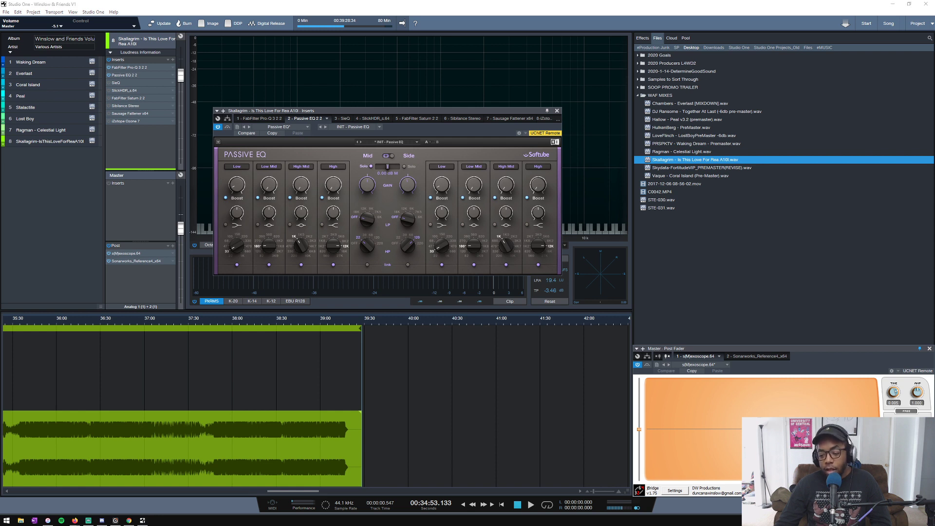
{"action": "key", "text": "super+alt+d"}
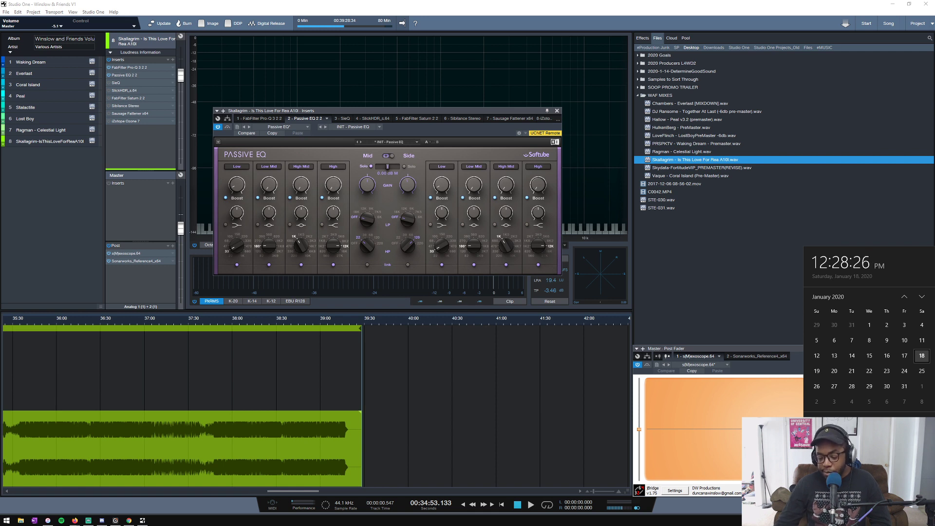
{"action": "left_click", "coordinate": [388, 272]}
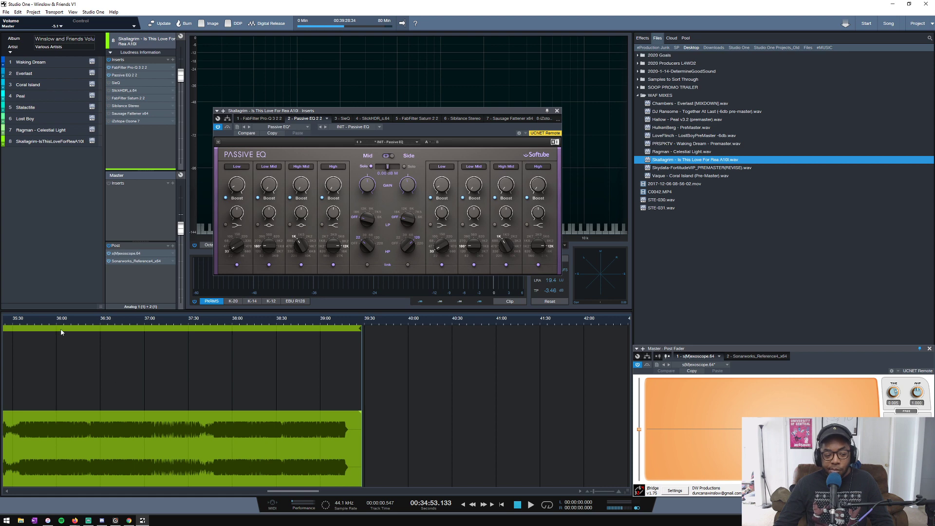
Play the Skallagrim track from about 36:23 on the timeline.
{"action": "scroll", "coordinate": [94, 322], "scroll_direction": "up", "scroll_amount": 2}
{"action": "scroll", "coordinate": [94, 323], "scroll_direction": "down", "scroll_amount": 4}
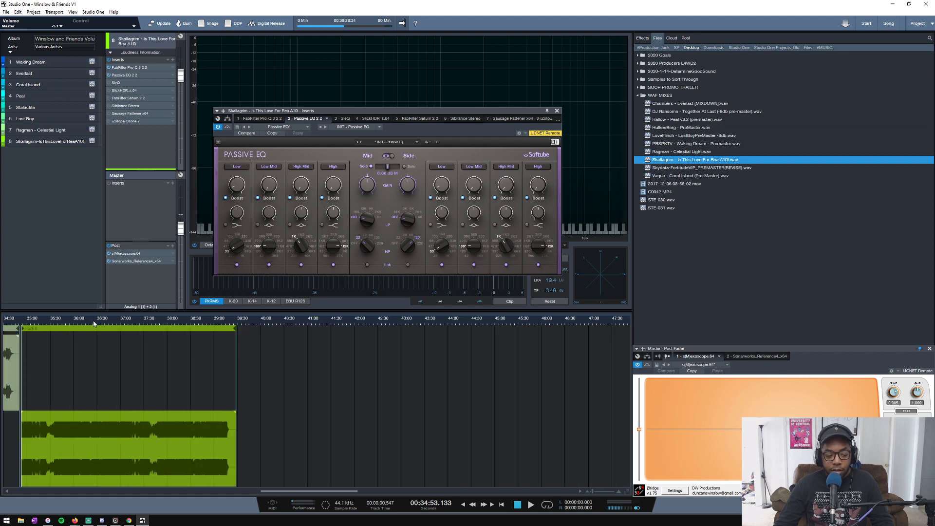
{"action": "scroll", "coordinate": [93, 324], "scroll_direction": "up", "scroll_amount": 5}
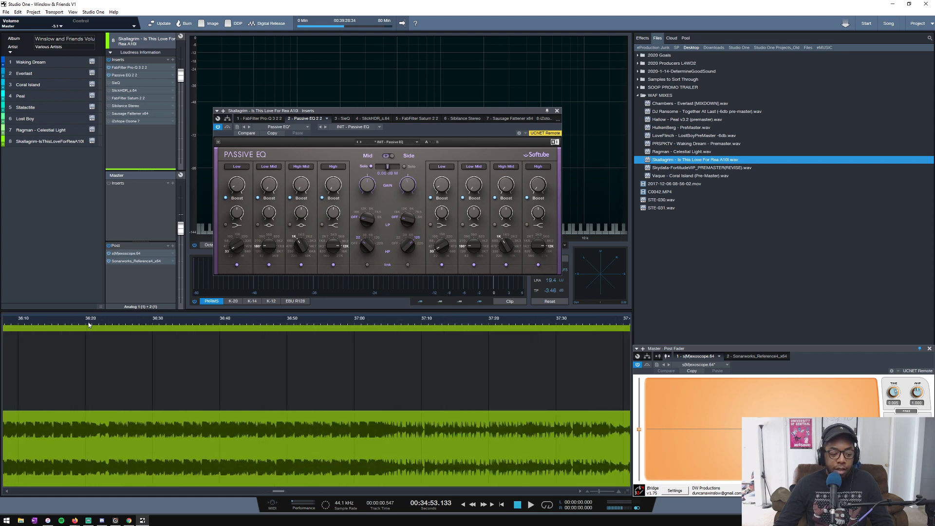
{"action": "scroll", "coordinate": [88, 325], "scroll_direction": "down", "scroll_amount": 3}
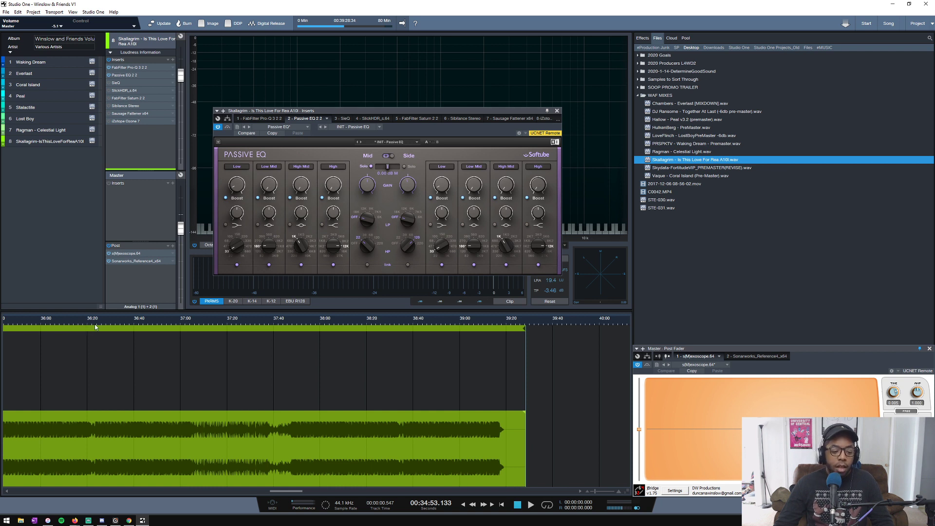
{"action": "left_click", "coordinate": [95, 327]}
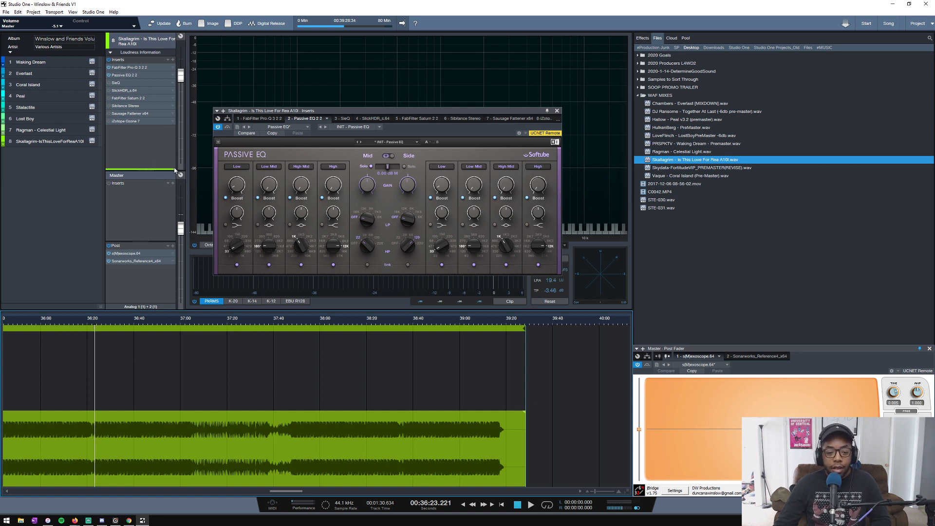
{"action": "key", "text": "space"}
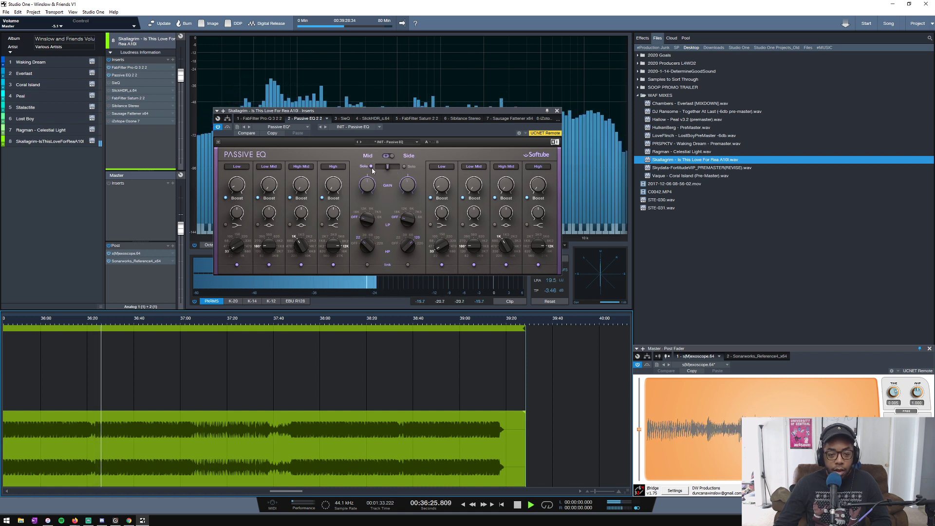
Set the Passive EQ's side high-pass filter to 68 Hz while soloing the side, unsolo it, and set the side low-band gain to about 2.6.
{"action": "left_click", "coordinate": [404, 166]}
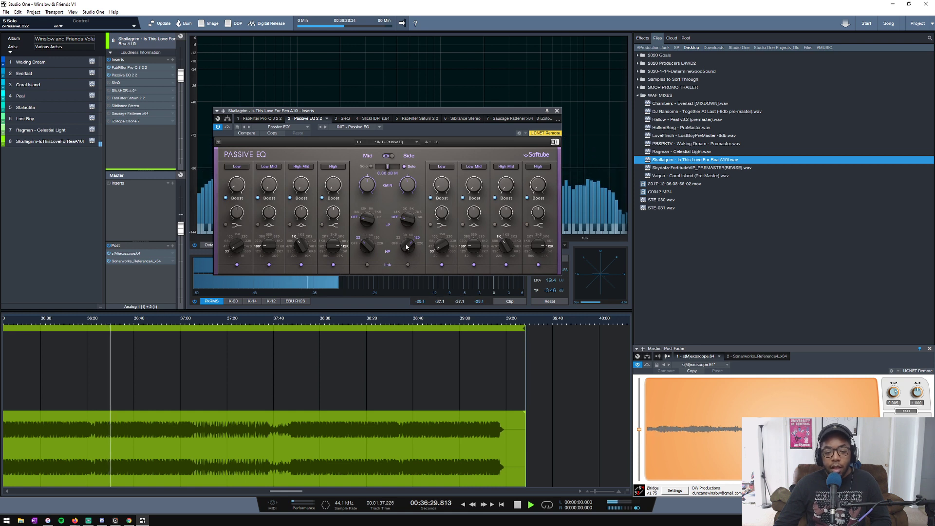
{"action": "key", "text": "space"}
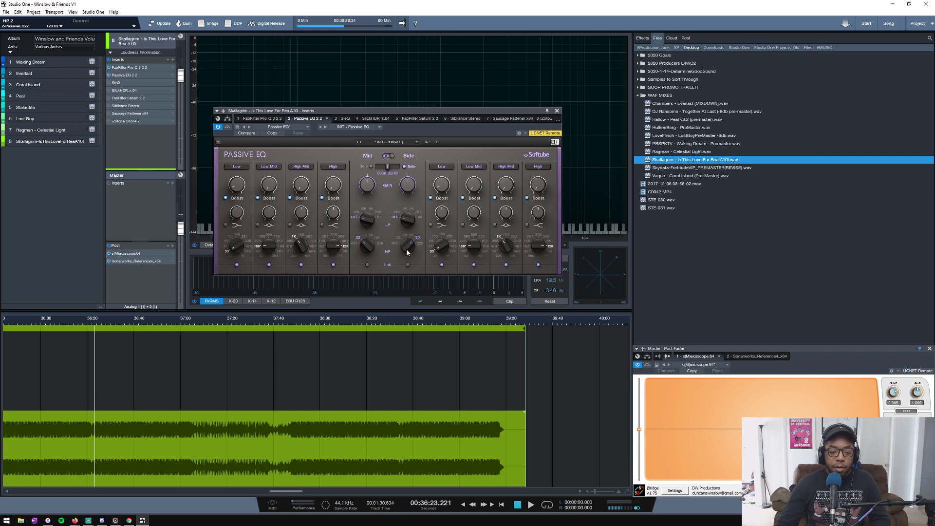
{"action": "mouse_move", "coordinate": [408, 248]}
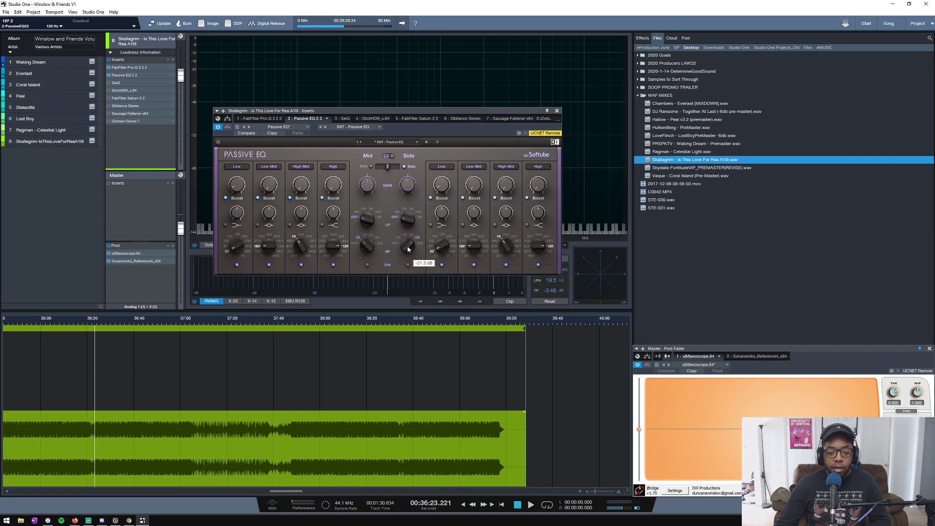
{"action": "key", "text": "space"}
{"action": "scroll", "coordinate": [409, 248], "scroll_direction": "down", "scroll_amount": 3}
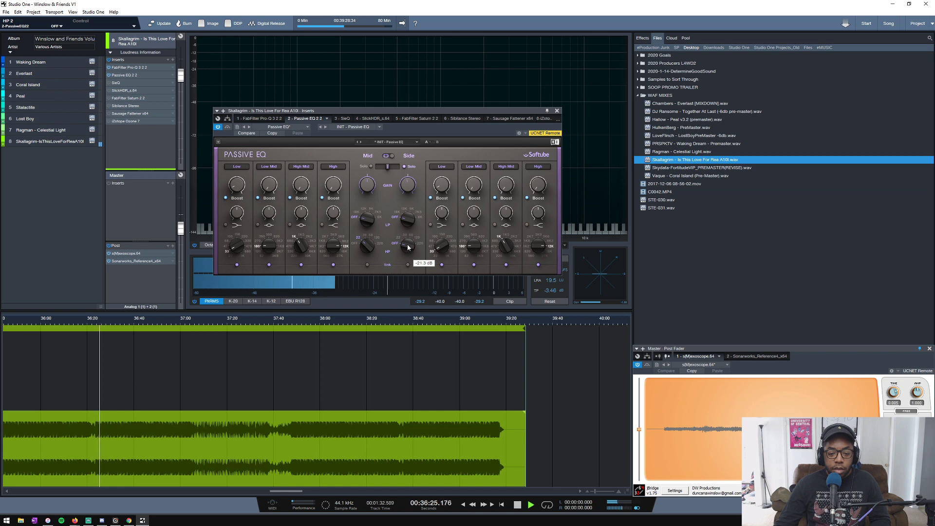
{"action": "scroll", "coordinate": [408, 249], "scroll_direction": "up", "scroll_amount": 1}
{"action": "scroll", "coordinate": [408, 249], "scroll_direction": "up", "scroll_amount": 3}
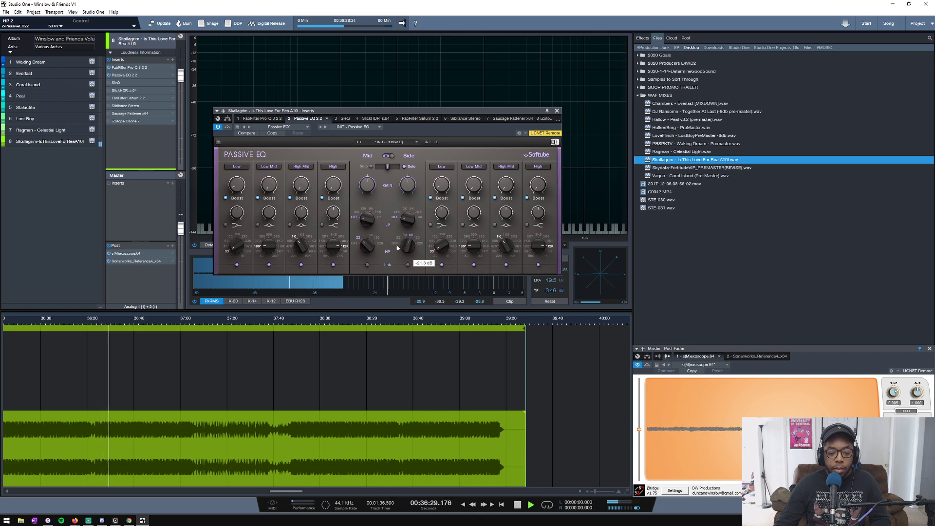
{"action": "left_click", "coordinate": [404, 166]}
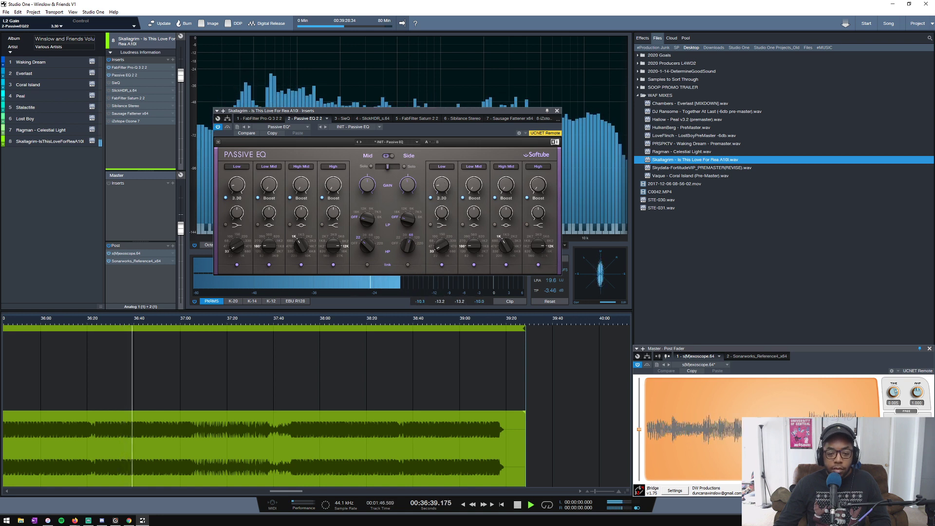
{"action": "left_click_drag", "start_coordinate": [444, 194], "coordinate": [444, 188]}
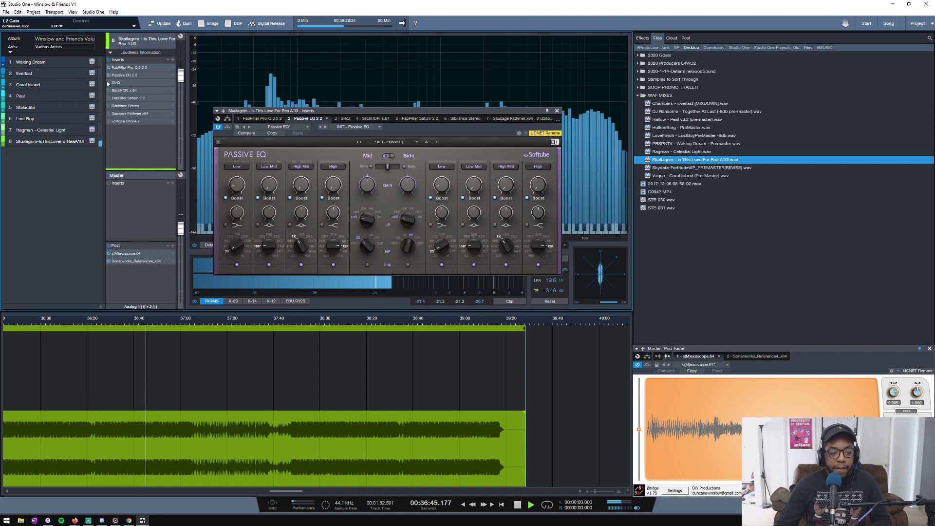
In the SIE-Q, set the mid frequency to 1.5 kHz, audition a low boost before returning it to 0.0 dB, and raise the high gain.
{"action": "left_click", "coordinate": [347, 119]}
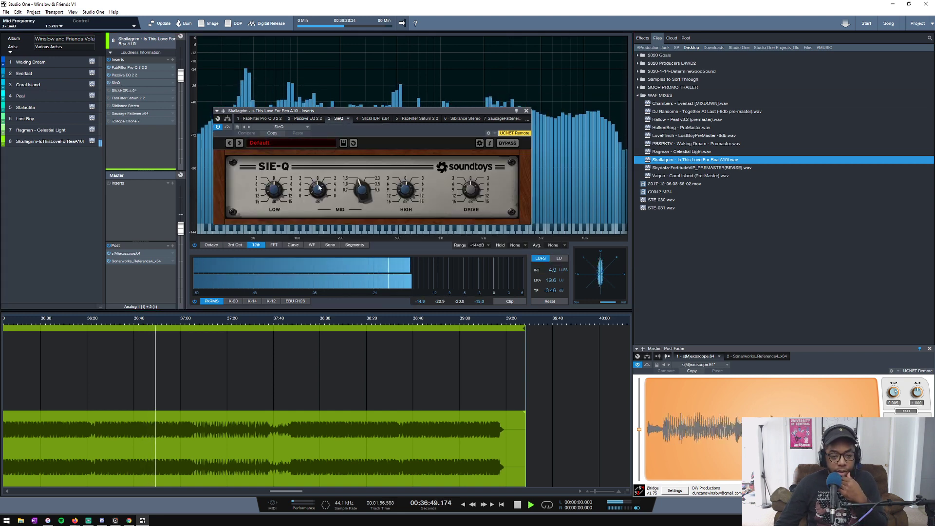
{"action": "left_click_drag", "start_coordinate": [364, 192], "coordinate": [359, 190]}
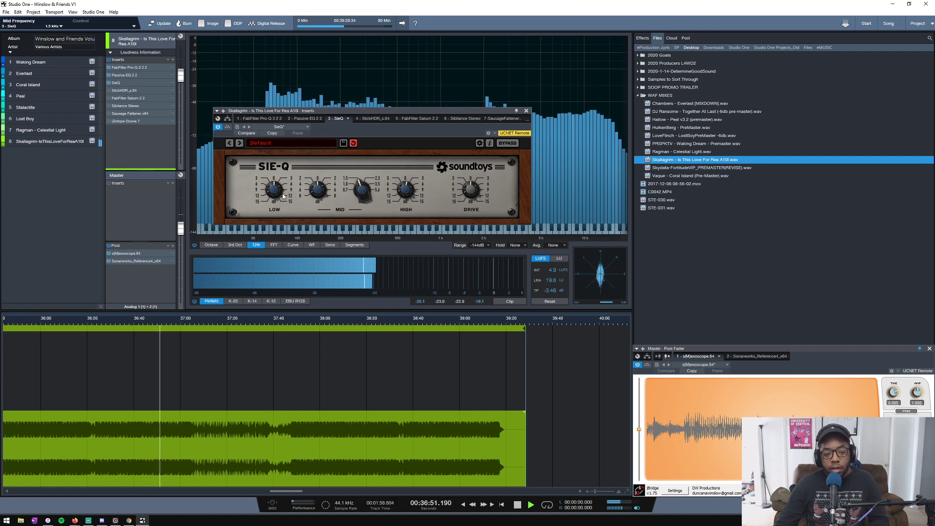
{"action": "left_click_drag", "start_coordinate": [281, 188], "coordinate": [281, 191]}
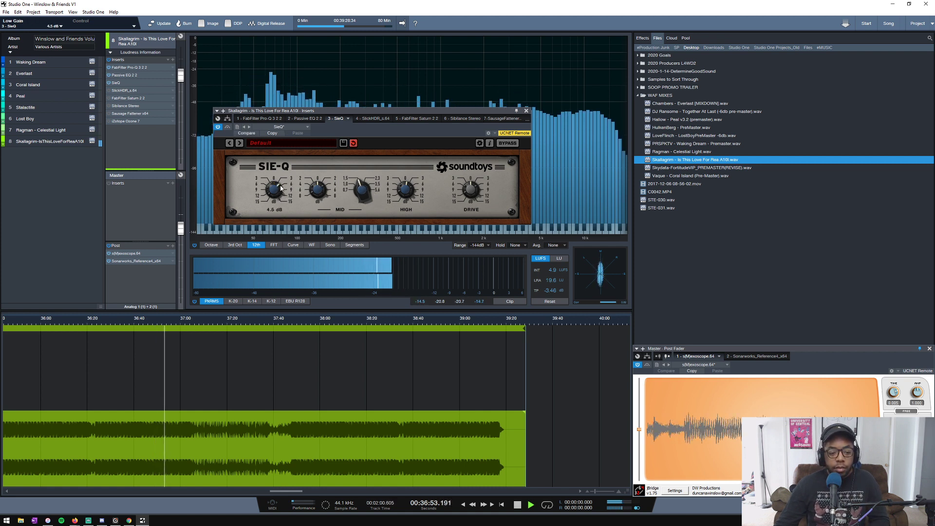
{"action": "mouse_move", "coordinate": [417, 194]}
{"action": "left_mouse_down"}
{"action": "mouse_move", "coordinate": [412, 165]}
{"action": "mouse_move", "coordinate": [405, 184]}
{"action": "left_mouse_up"}
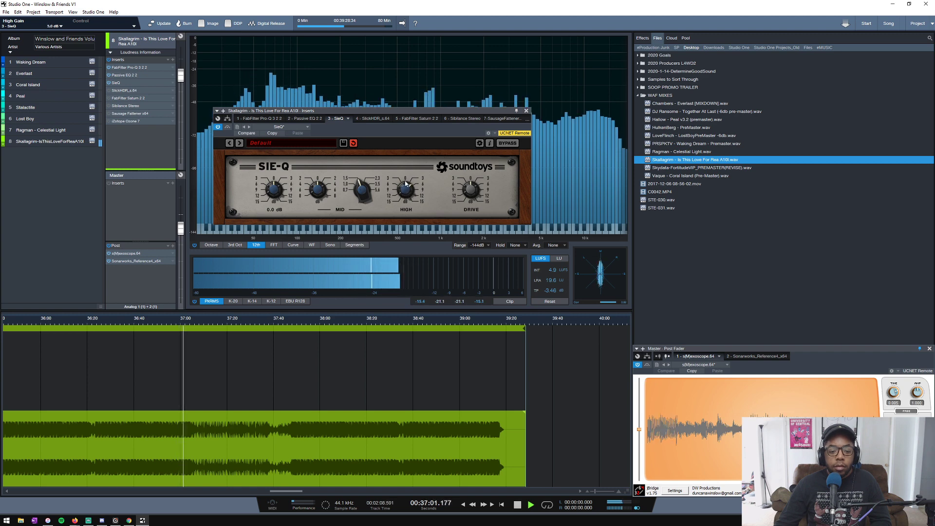
Listen to parts of Peal and Coral Island for comparison, stop playback, and return the playhead to the Skallagrim track at about 35:41.
{"action": "key", "text": "space"}
{"action": "scroll", "coordinate": [370, 317], "scroll_direction": "down", "scroll_amount": 5}
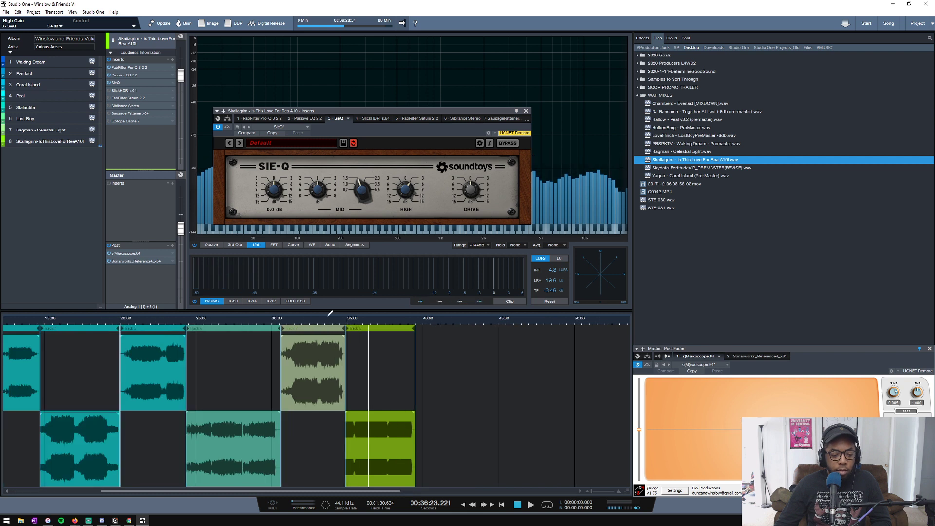
{"action": "left_click", "coordinate": [57, 326]}
{"action": "key", "text": "space"}
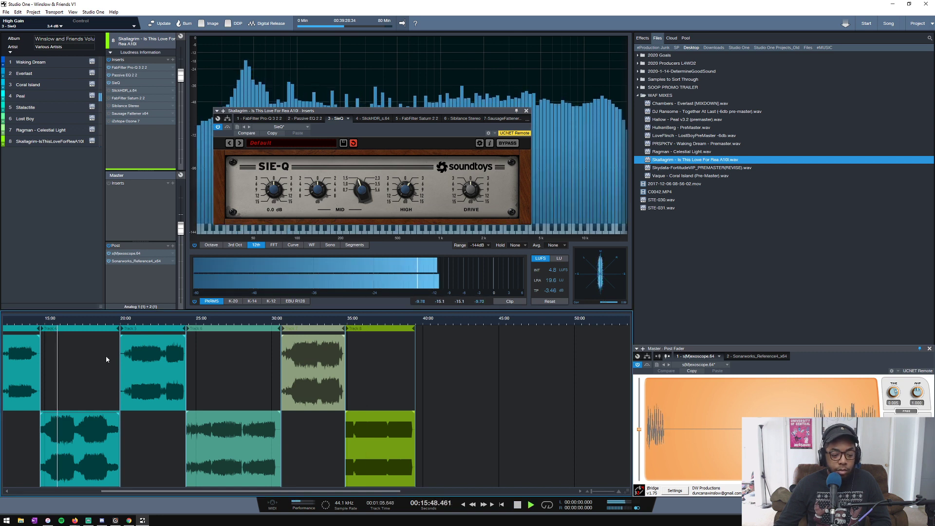
{"action": "left_click", "coordinate": [17, 325]}
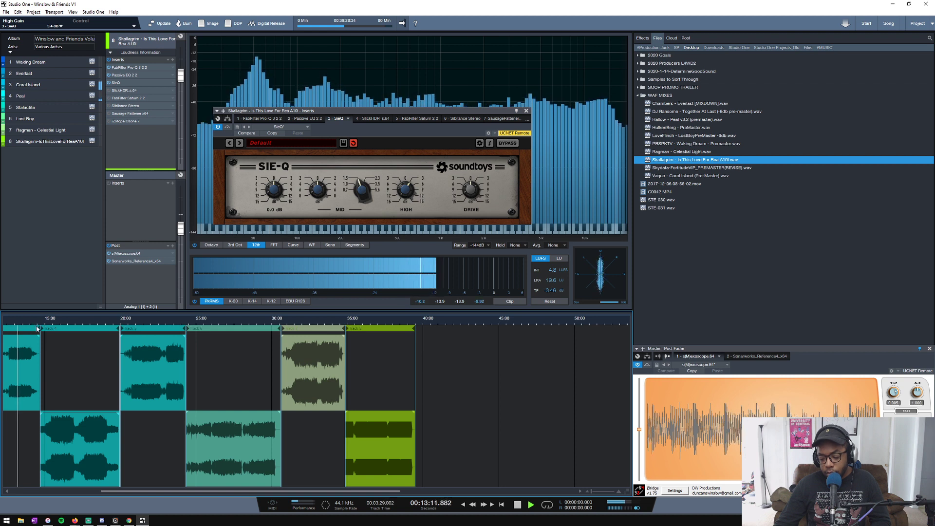
{"action": "key", "text": "space"}
{"action": "left_click", "coordinate": [358, 322]}
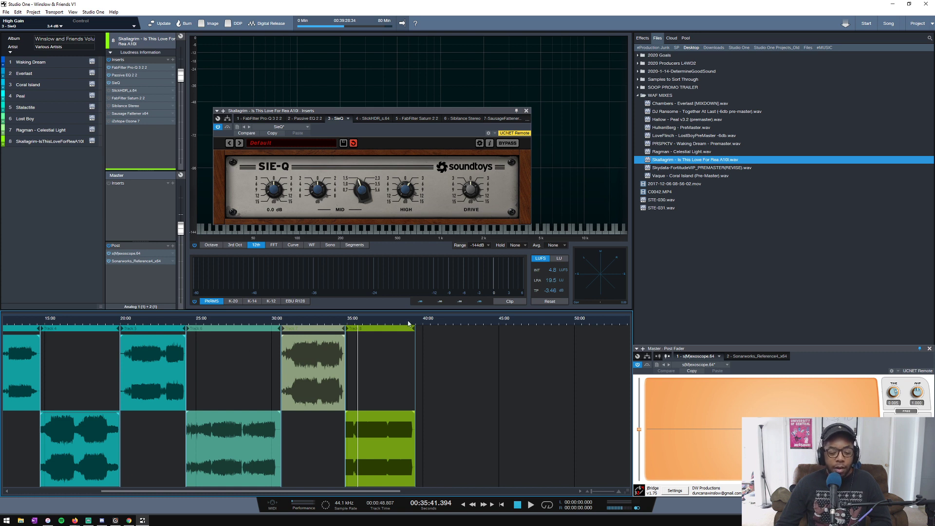
{"action": "scroll", "coordinate": [408, 326], "scroll_direction": "up", "scroll_amount": 3}
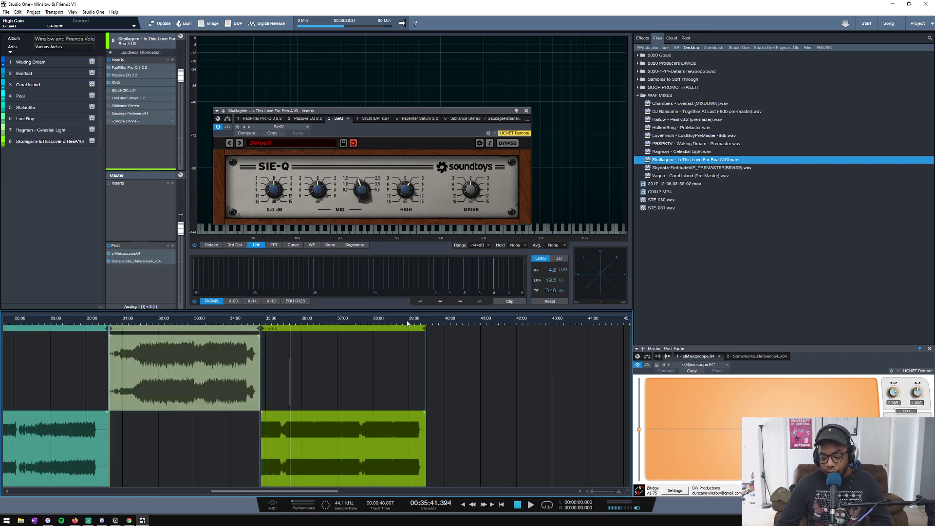
{"action": "scroll", "coordinate": [404, 322], "scroll_direction": "down", "scroll_amount": 4}
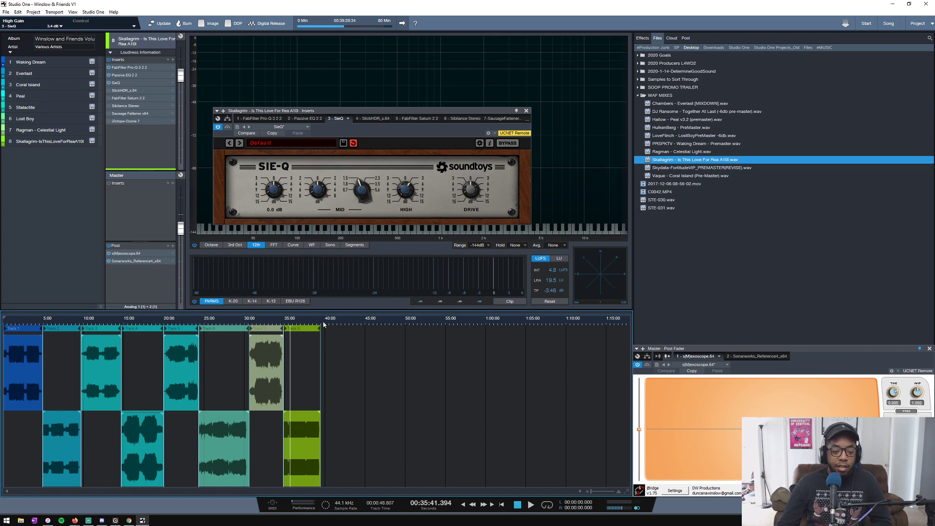
{"action": "scroll", "coordinate": [325, 322], "scroll_direction": "up", "scroll_amount": 3}
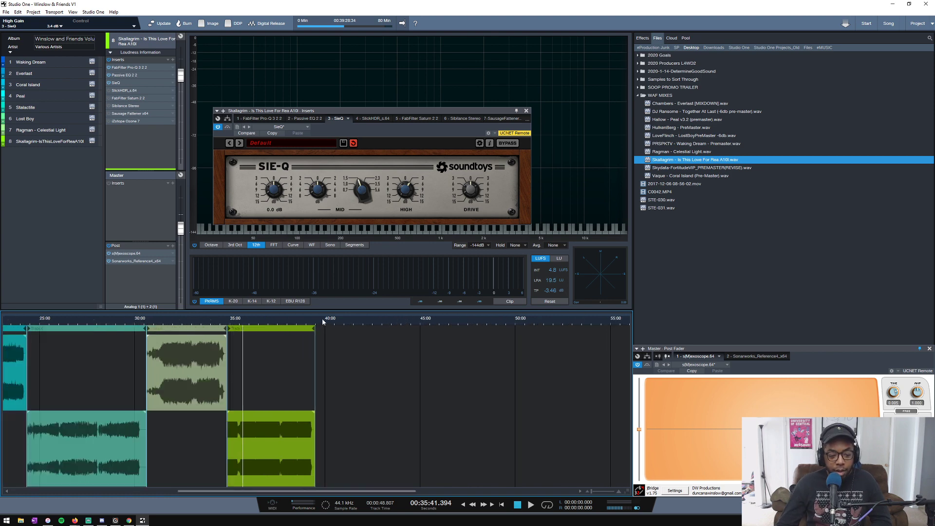
{"action": "scroll", "coordinate": [211, 321], "scroll_direction": "up", "scroll_amount": 2}
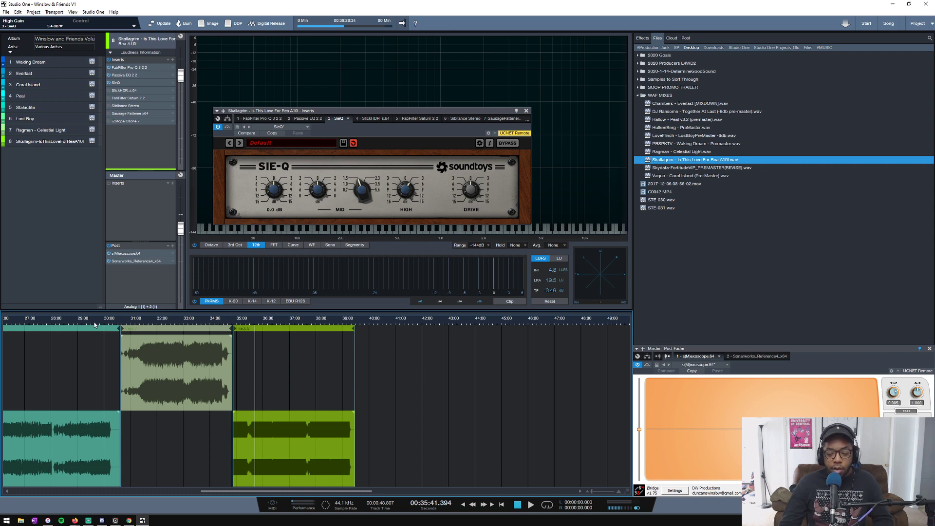
{"action": "scroll", "coordinate": [95, 325], "scroll_direction": "down", "scroll_amount": 5}
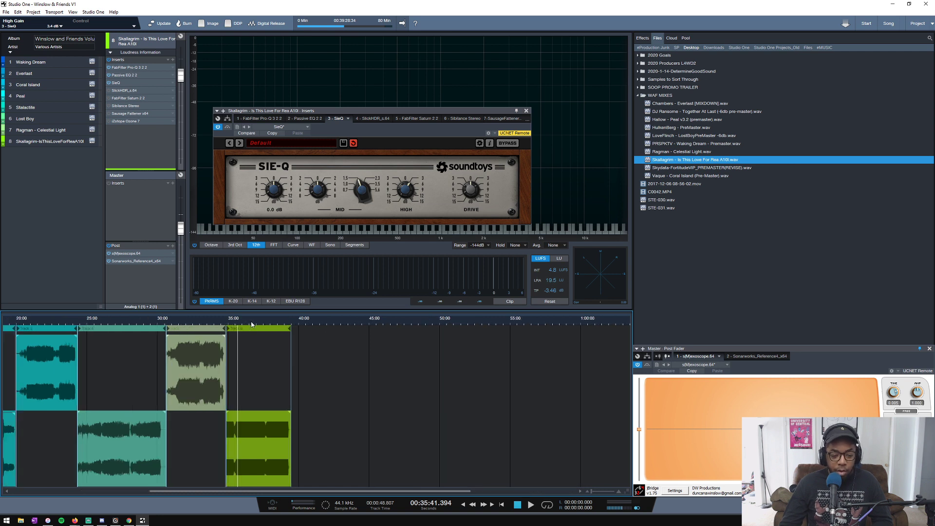
{"action": "scroll", "coordinate": [251, 324], "scroll_direction": "up", "scroll_amount": 4}
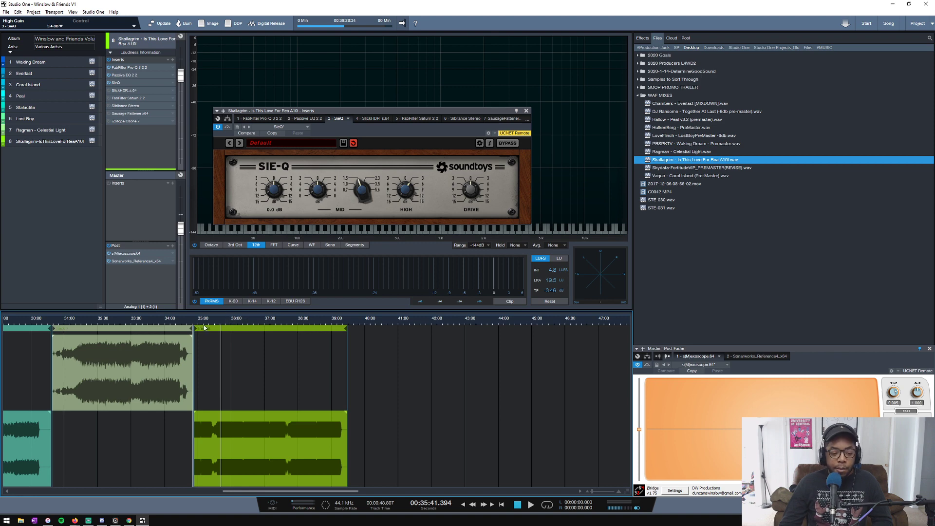
Play the Skallagrim track from about 35:41 and compare its sound with the inserts bypassed and active.
{"action": "scroll", "coordinate": [225, 323], "scroll_direction": "up", "scroll_amount": 3}
{"action": "key", "text": "space"}
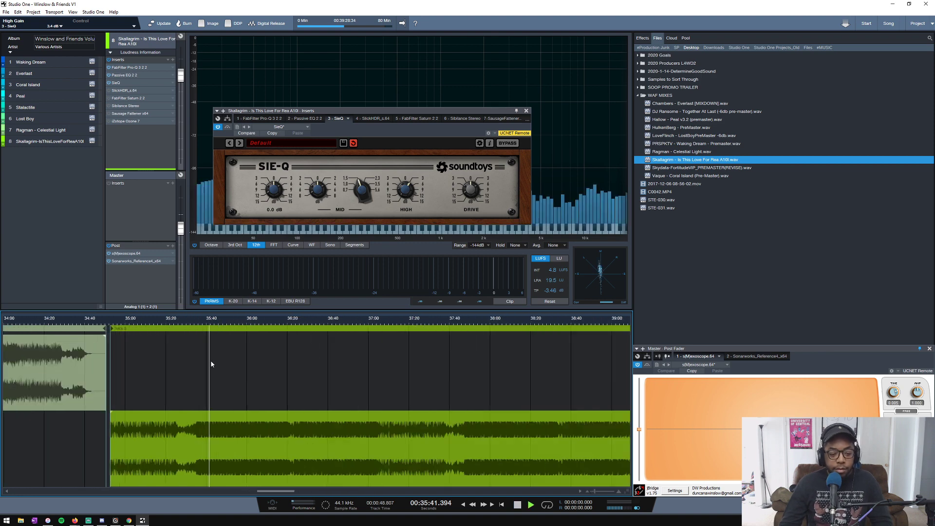
{"action": "scroll", "coordinate": [403, 194], "scroll_direction": "down", "scroll_amount": 2}
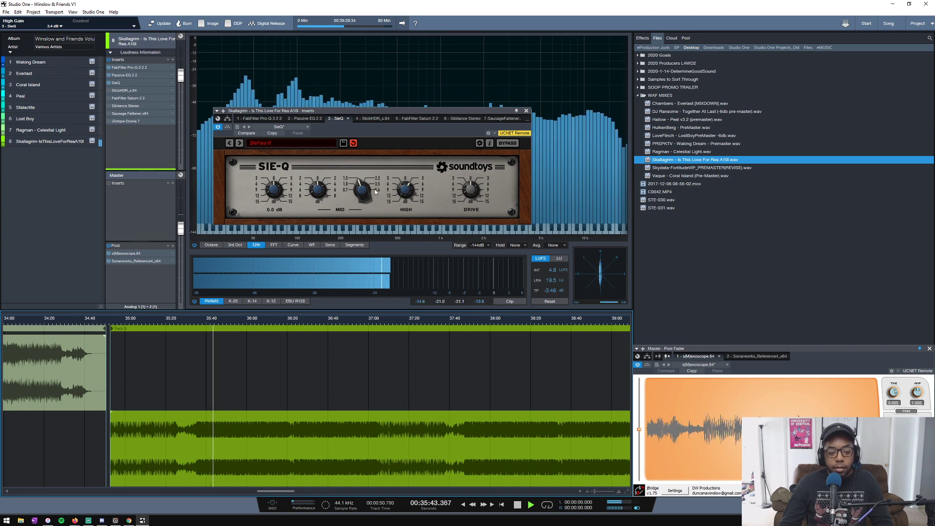
{"action": "left_click", "coordinate": [227, 127]}
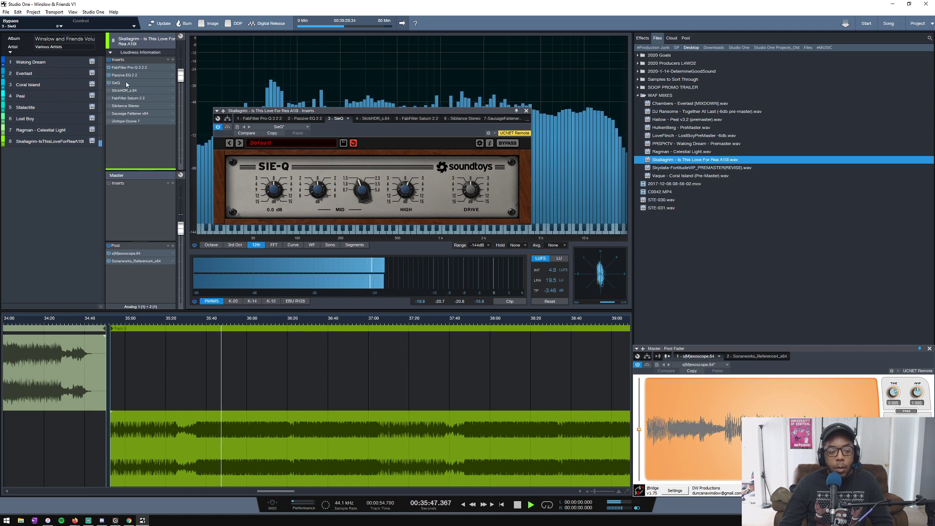
{"action": "left_click", "coordinate": [110, 60]}
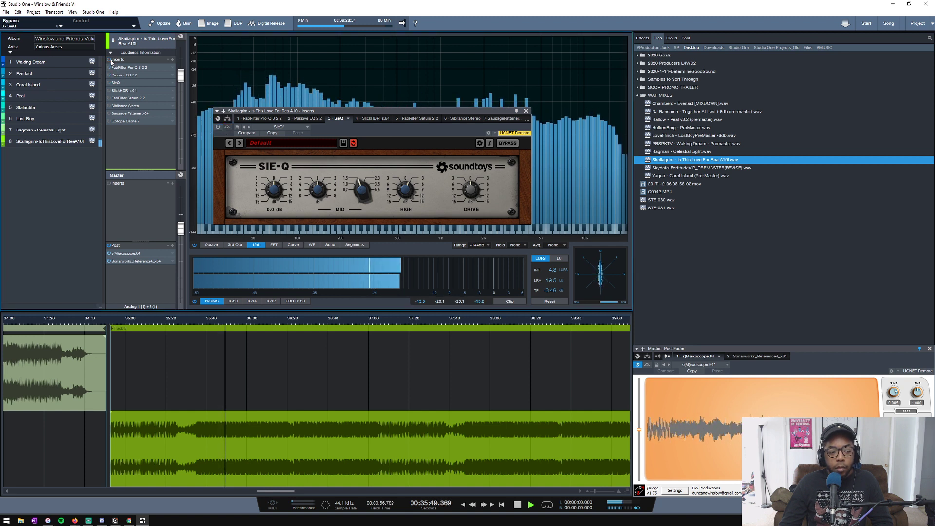
{"action": "left_click", "coordinate": [112, 61]}
Compare the Skallagrim track with its inserts off and on from about 35:41, and set the SIE-Q high gain to 1.0 dB.
{"action": "left_click_drag", "start_coordinate": [394, 183], "coordinate": [270, 195]}
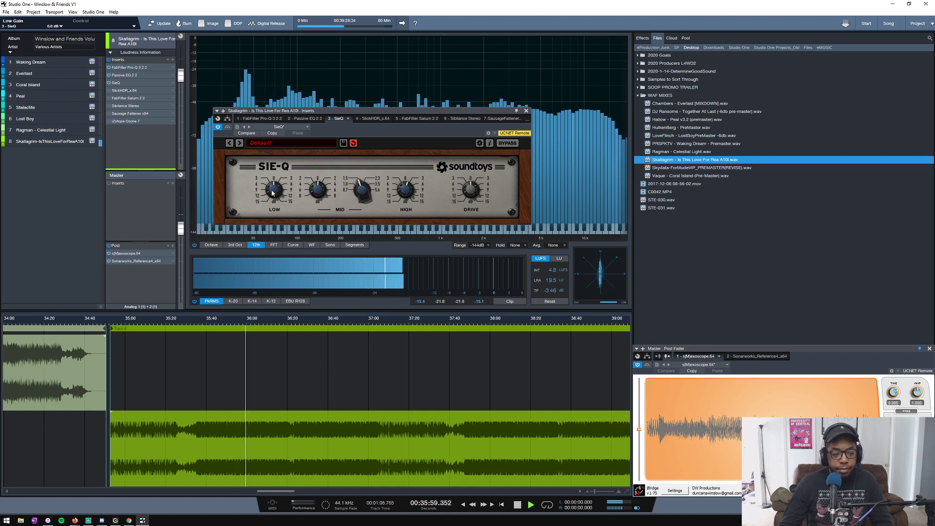
{"action": "key", "text": "space"}
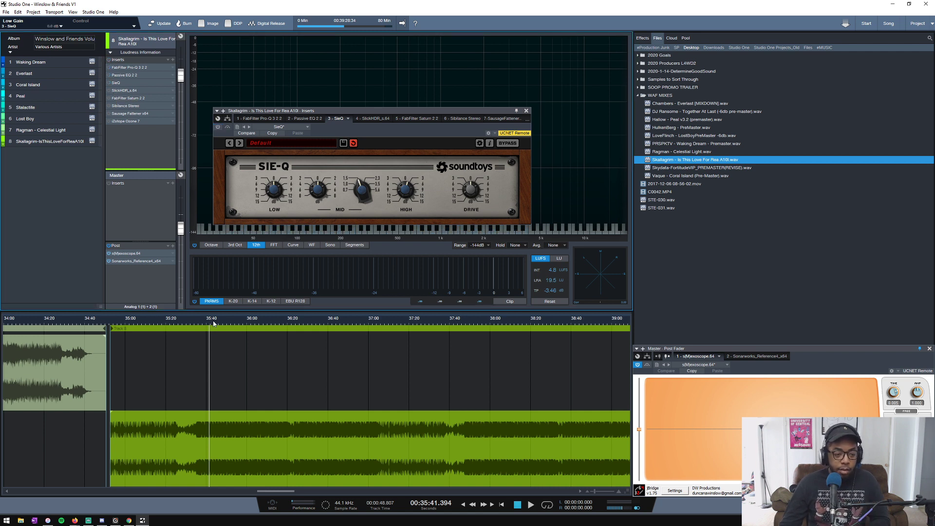
{"action": "key", "text": "space"}
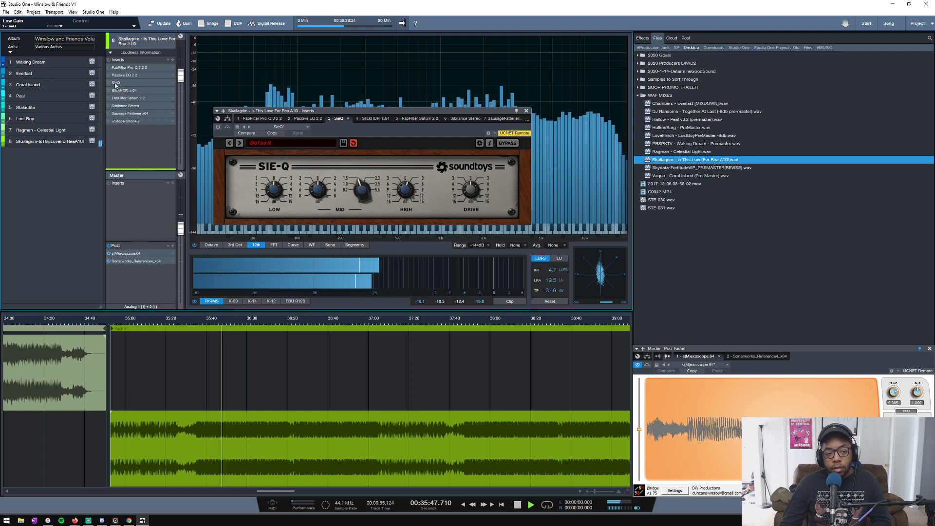
{"action": "left_click", "coordinate": [109, 61]}
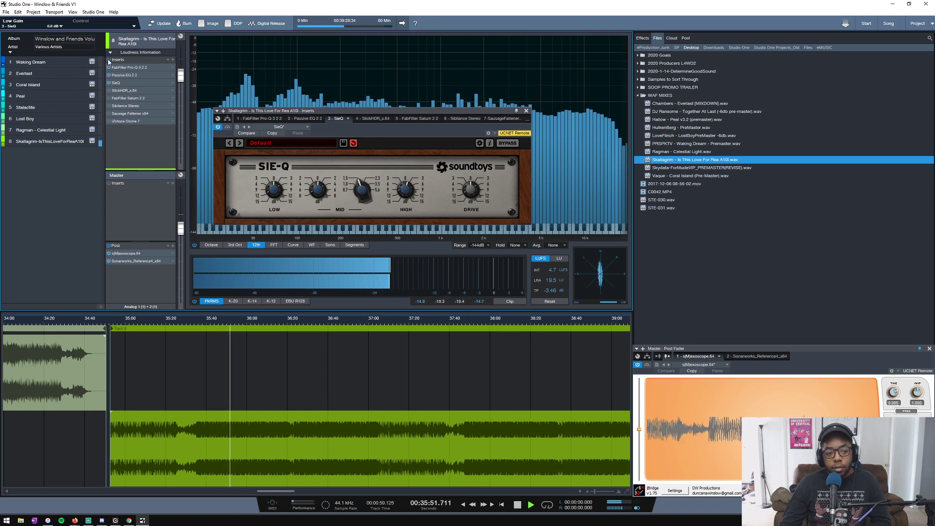
{"action": "left_click_drag", "start_coordinate": [407, 197], "coordinate": [402, 191]}
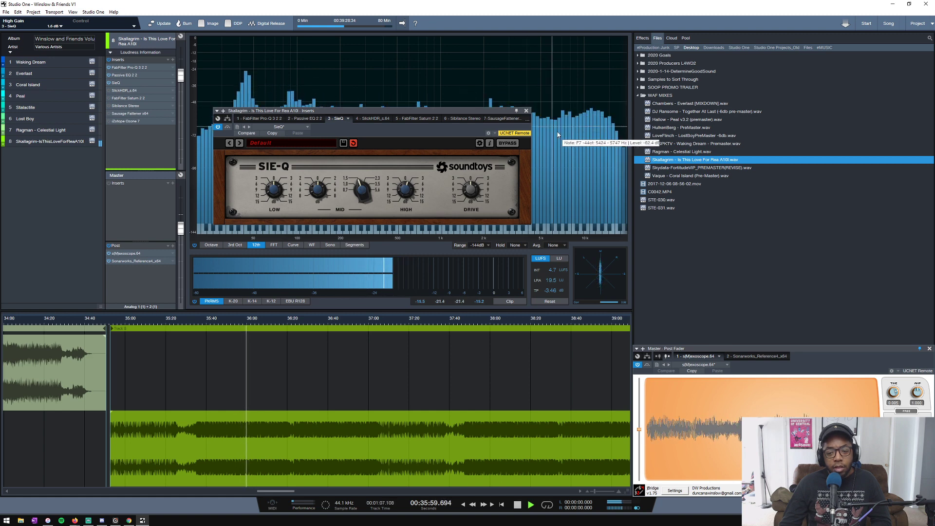
In the FabFilter Pro-Q 3, add a band with a slight cut at about 12 kHz and adjust its width.
{"action": "left_click", "coordinate": [130, 68]}
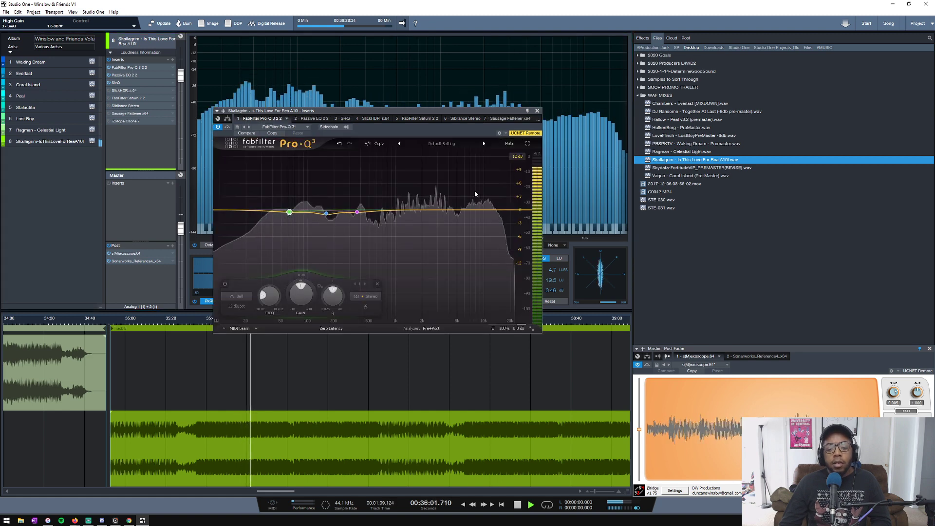
{"action": "mouse_move", "coordinate": [473, 210]}
{"action": "left_mouse_down"}
{"action": "mouse_move", "coordinate": [489, 183]}
{"action": "mouse_move", "coordinate": [491, 215]}
{"action": "left_mouse_up"}
{"action": "scroll", "coordinate": [472, 204], "scroll_direction": "up", "scroll_amount": 4}
{"action": "scroll", "coordinate": [480, 193], "scroll_direction": "up", "scroll_amount": 4}
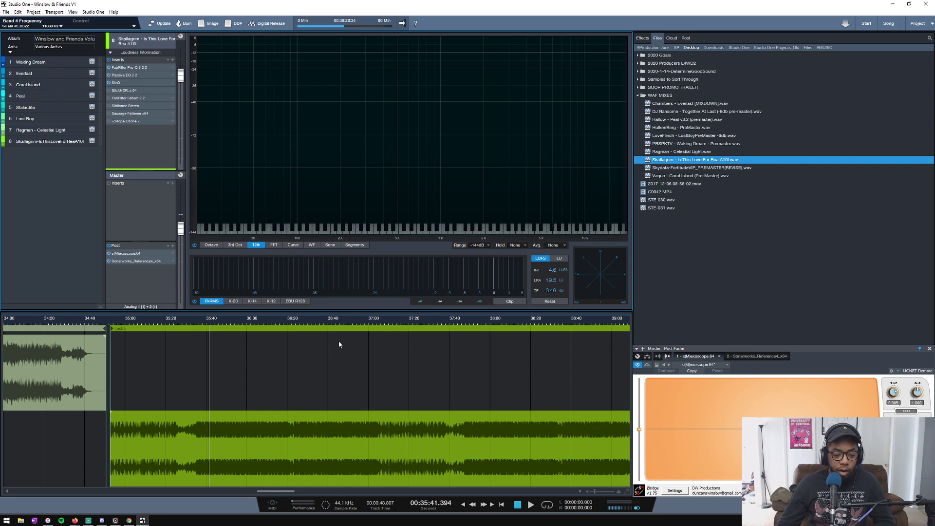
Open the SlickHDR insert on the Skallagrim track, enable it, and reposition its window over the spectrum display.
{"action": "scroll", "coordinate": [241, 324], "scroll_direction": "up", "scroll_amount": 3}
{"action": "scroll", "coordinate": [241, 324], "scroll_direction": "down", "scroll_amount": 1}
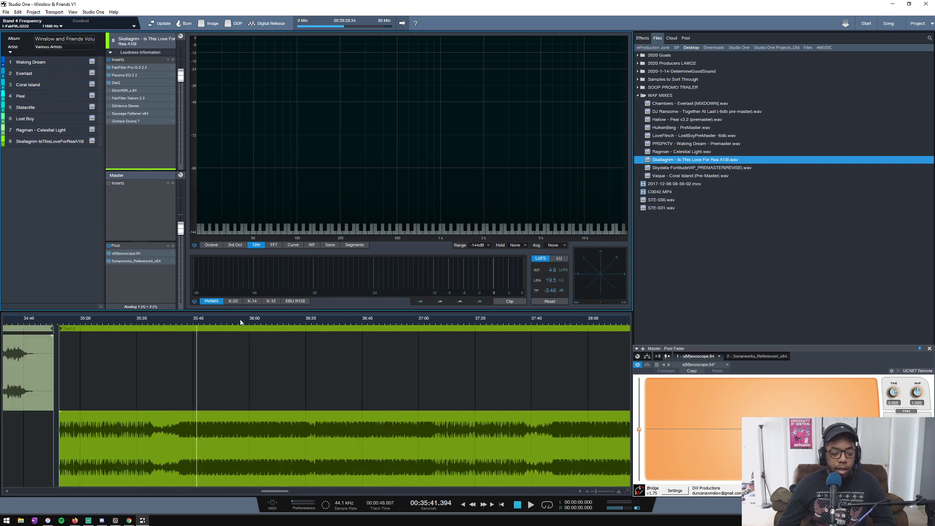
{"action": "scroll", "coordinate": [308, 324], "scroll_direction": "up", "scroll_amount": 1}
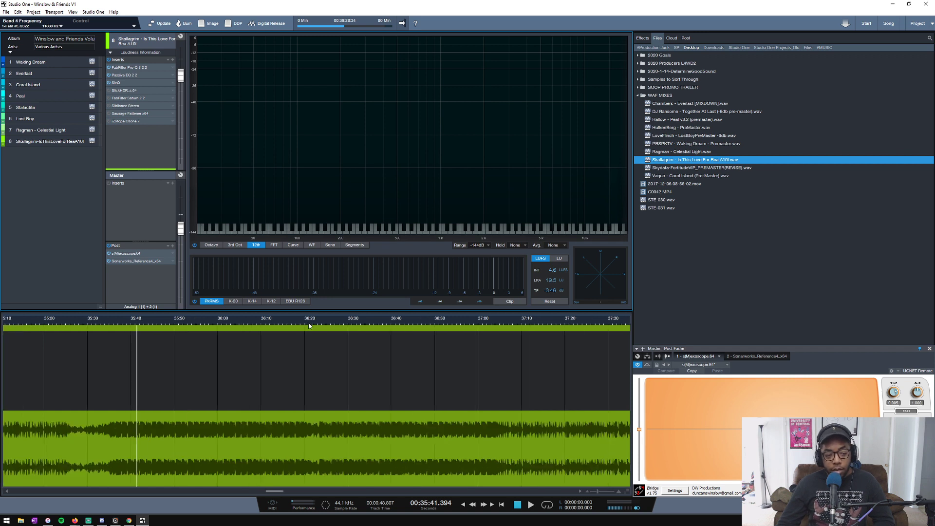
{"action": "scroll", "coordinate": [308, 324], "scroll_direction": "down", "scroll_amount": 3}
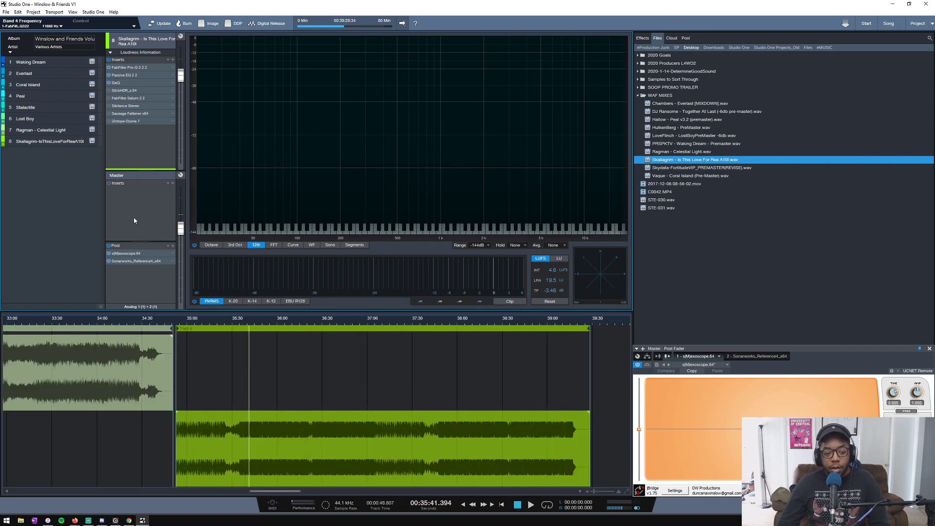
{"action": "left_click", "coordinate": [118, 92]}
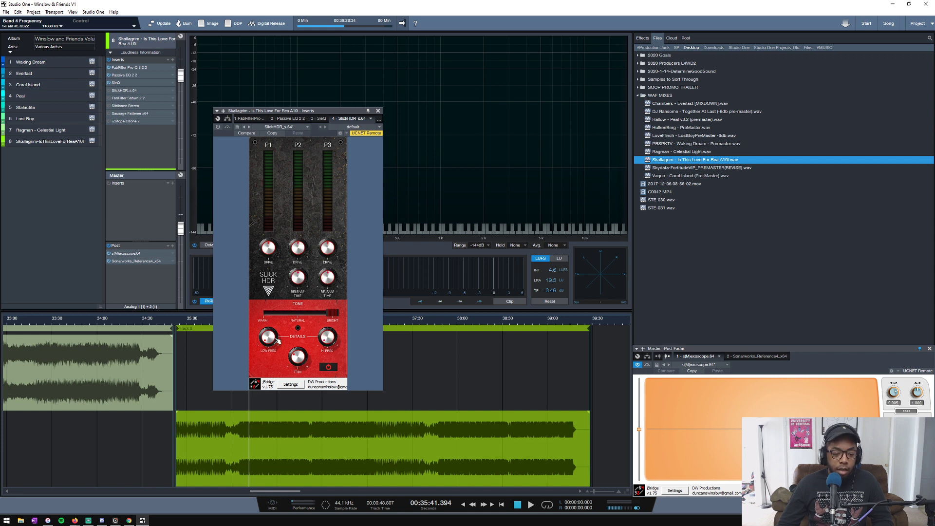
{"action": "left_click", "coordinate": [108, 91]}
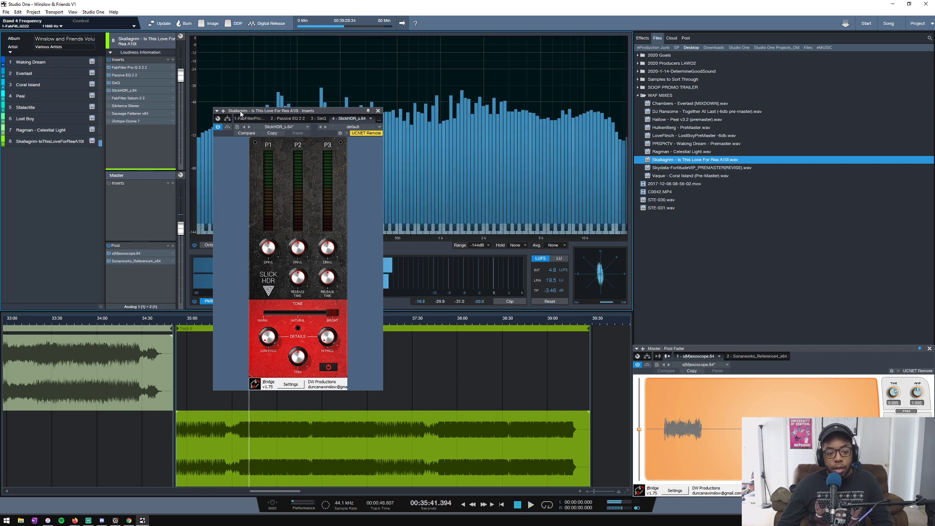
{"action": "left_click_drag", "start_coordinate": [241, 113], "coordinate": [326, 113]}
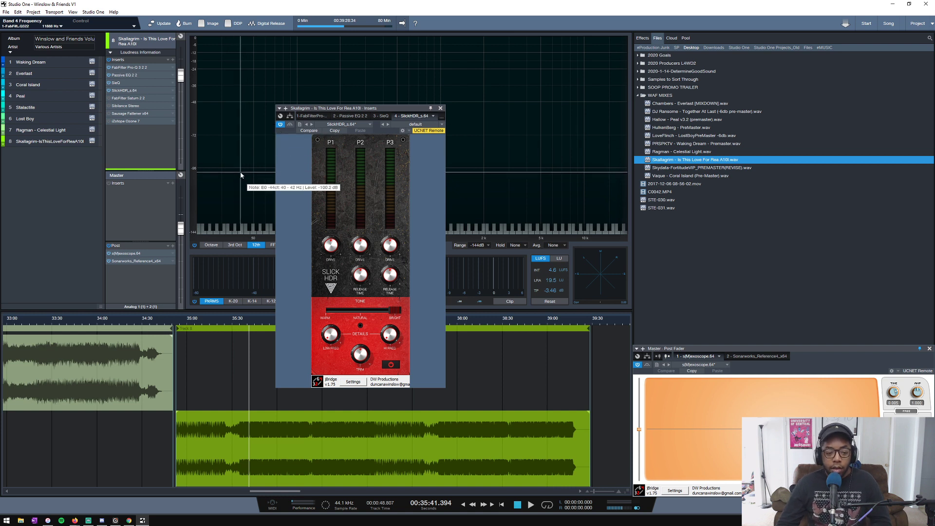
{"action": "left_click_drag", "start_coordinate": [352, 111], "coordinate": [350, 107]}
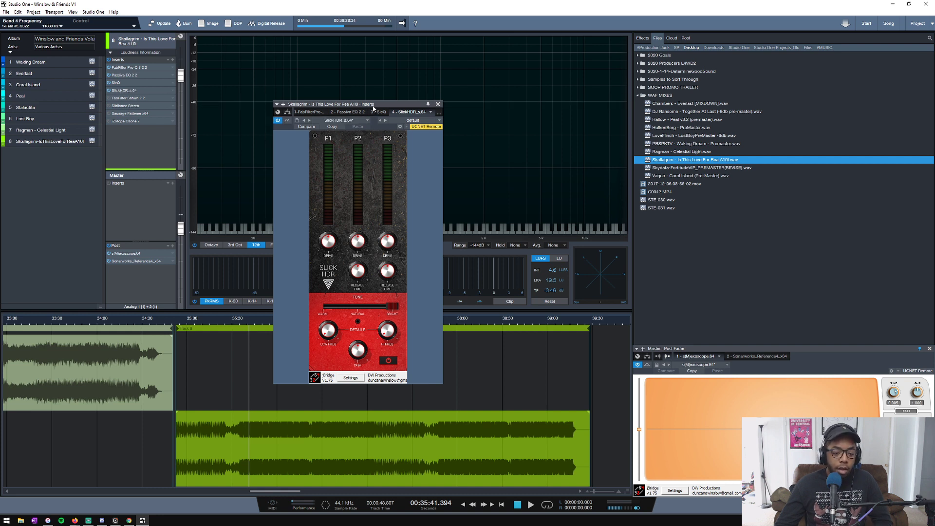
Adjust the SlickHDR's P1 drive while auditioning short passages of the Skallagrim track from about 35:41.
{"action": "key", "text": "space"}
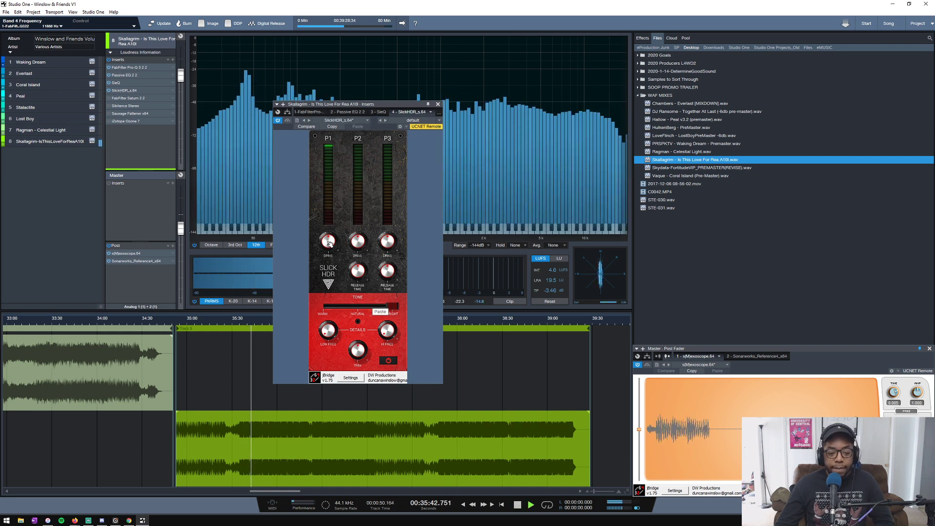
{"action": "key", "text": "space"}
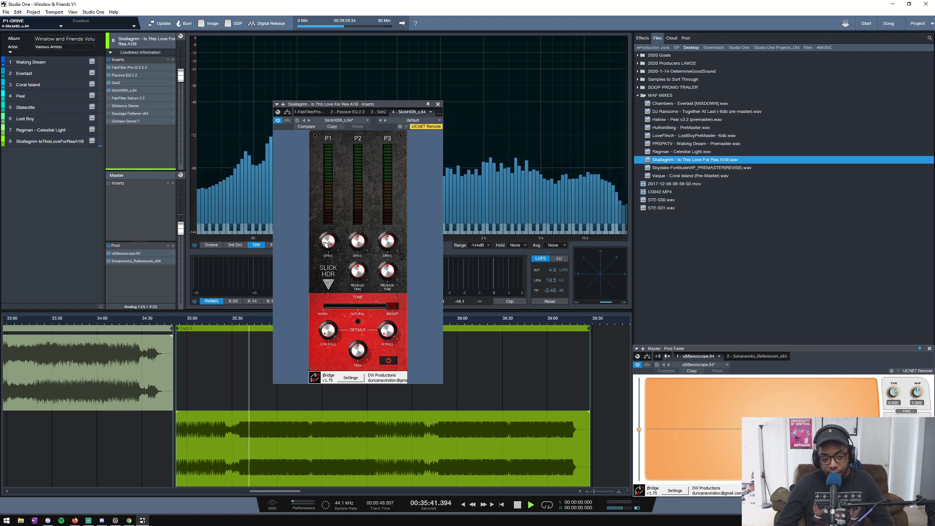
{"action": "key", "text": "space"}
{"action": "key", "text": "space"}
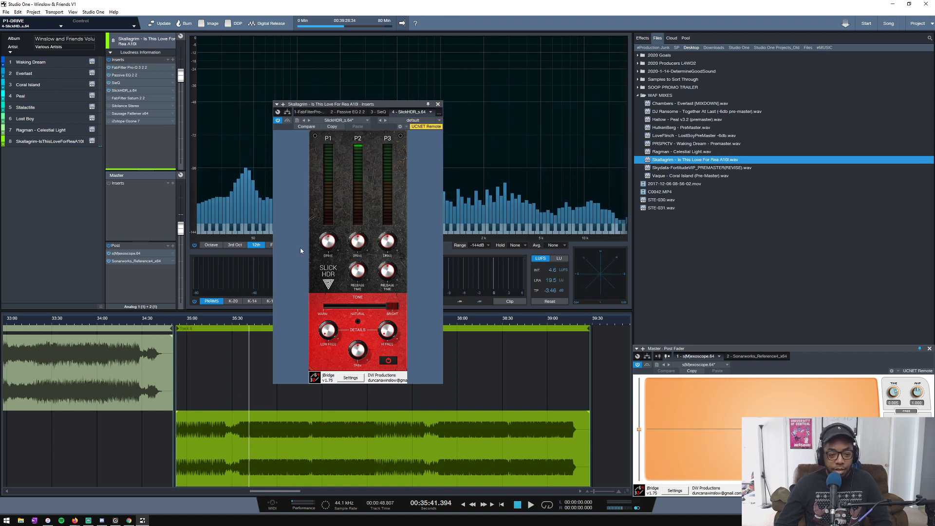
During playback, fine-tune the SlickHDR's P1 and P3 drives and the P2 release time.
{"action": "key", "text": "space"}
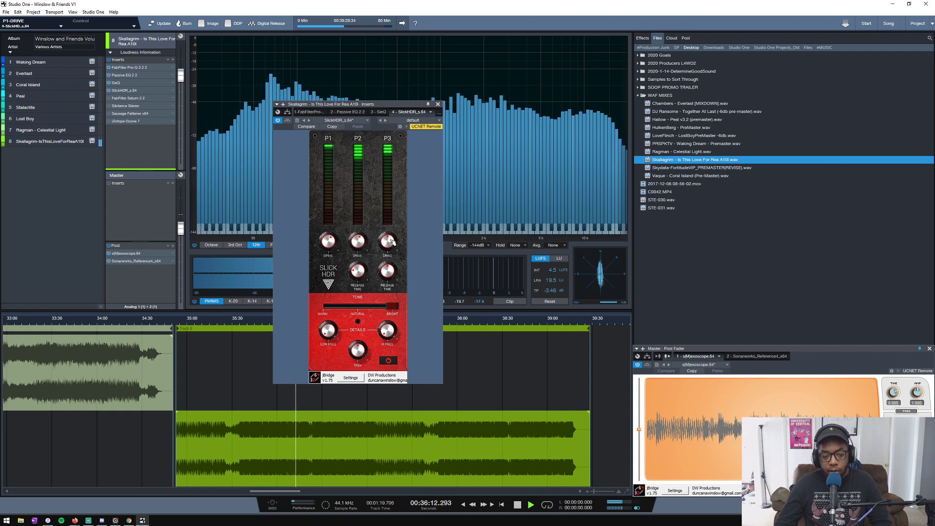
{"action": "left_click_drag", "start_coordinate": [387, 244], "coordinate": [387, 241]}
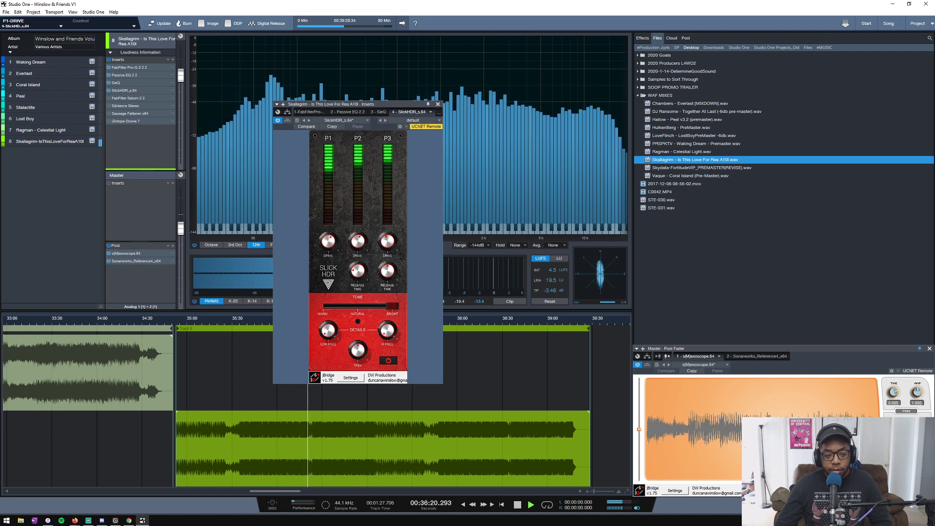
{"action": "left_click", "coordinate": [328, 241]}
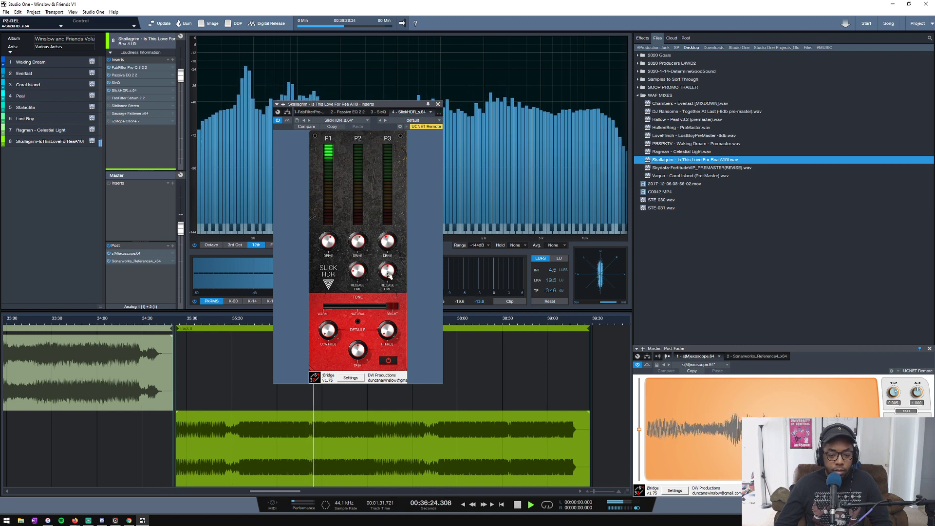
Replay the Skallagrim track from about 35:41 and compare it with the SlickHDR powered off and on, ending by stopping playback.
{"action": "key", "text": "space"}
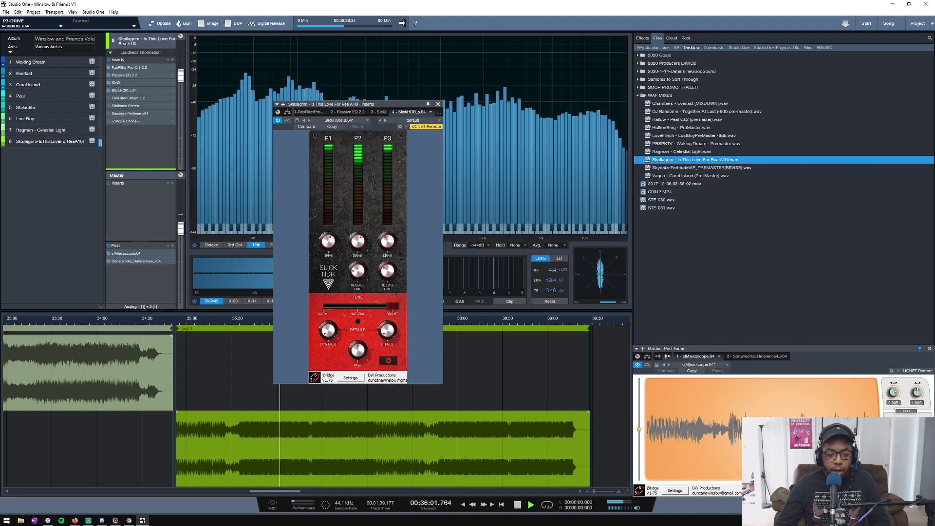
{"action": "left_click", "coordinate": [390, 362]}
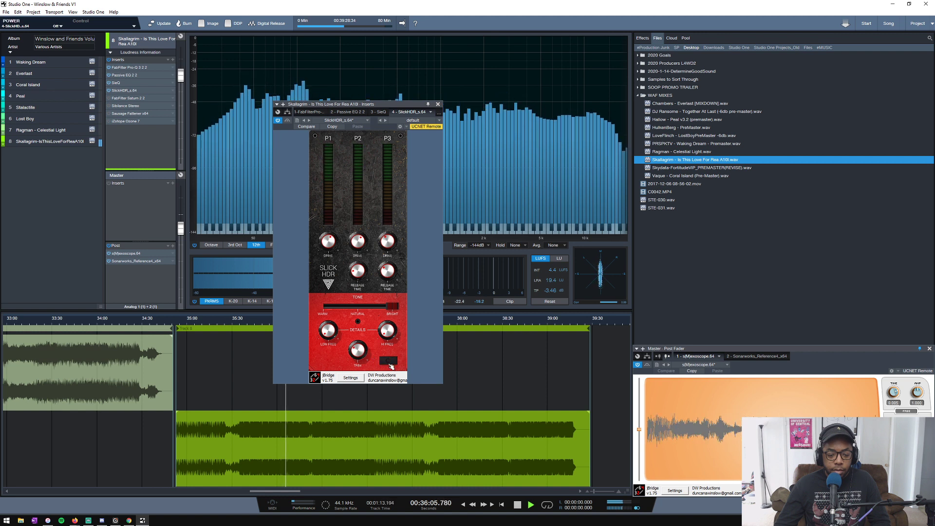
{"action": "left_click", "coordinate": [389, 362]}
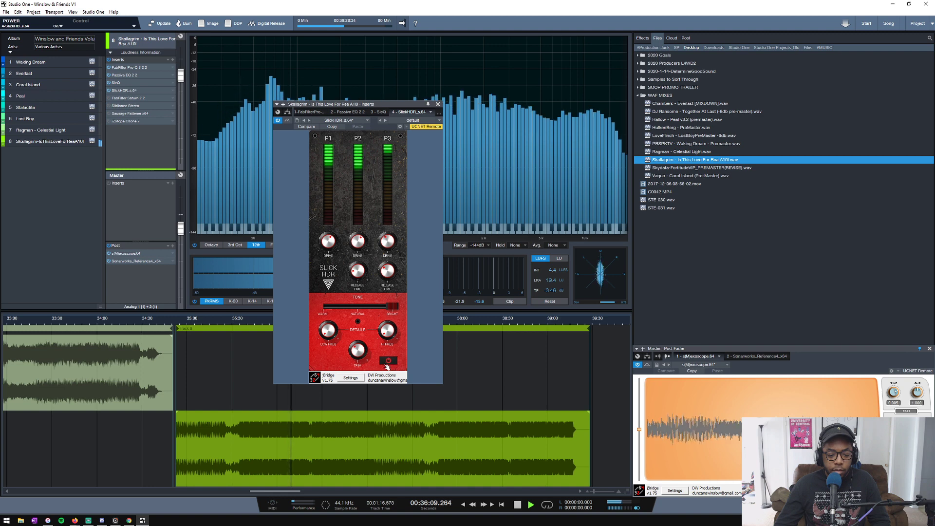
{"action": "key", "text": "space"}
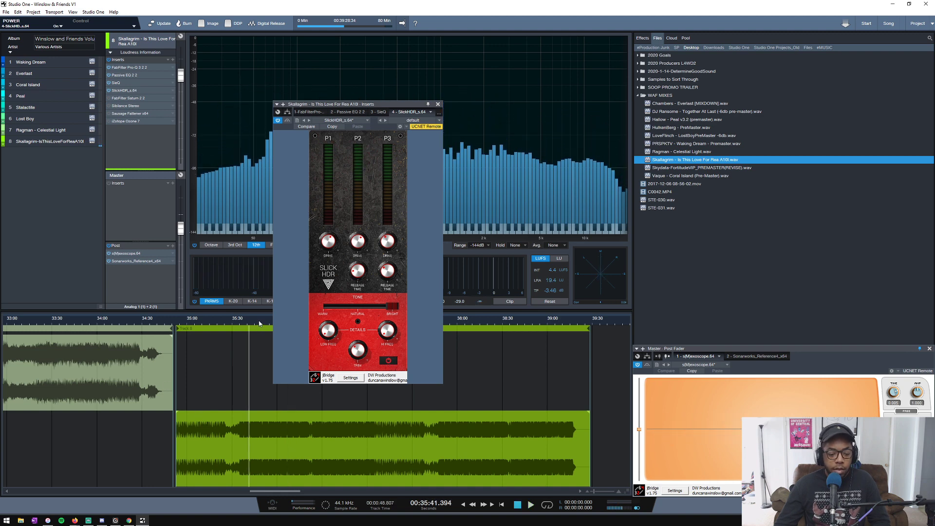
{"action": "scroll", "coordinate": [259, 323], "scroll_direction": "up", "scroll_amount": 2}
{"action": "scroll", "coordinate": [259, 323], "scroll_direction": "down", "scroll_amount": 1}
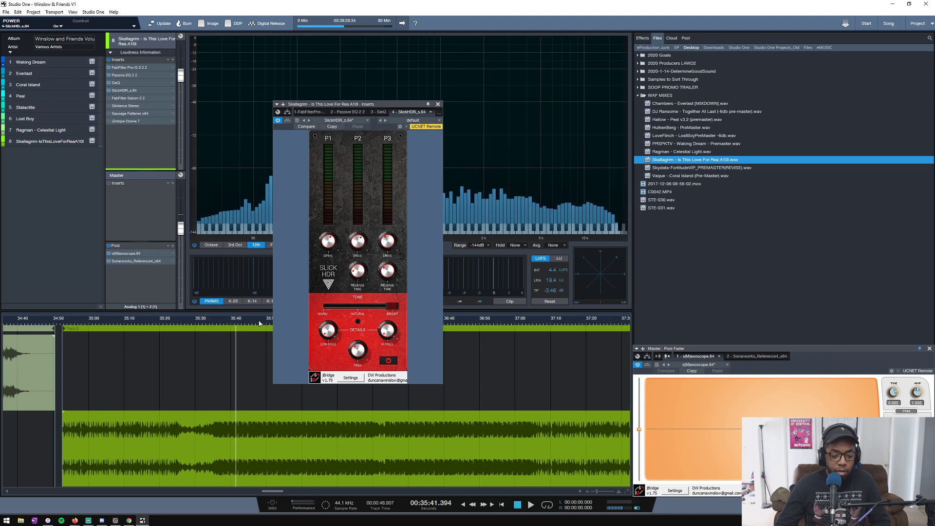
Audition the Skallagrim track from about 35:41 again with the SlickHDR powered off and back on, stopping playback at the end.
{"action": "scroll", "coordinate": [259, 323], "scroll_direction": "down", "scroll_amount": 2}
{"action": "scroll", "coordinate": [268, 323], "scroll_direction": "up", "scroll_amount": 3}
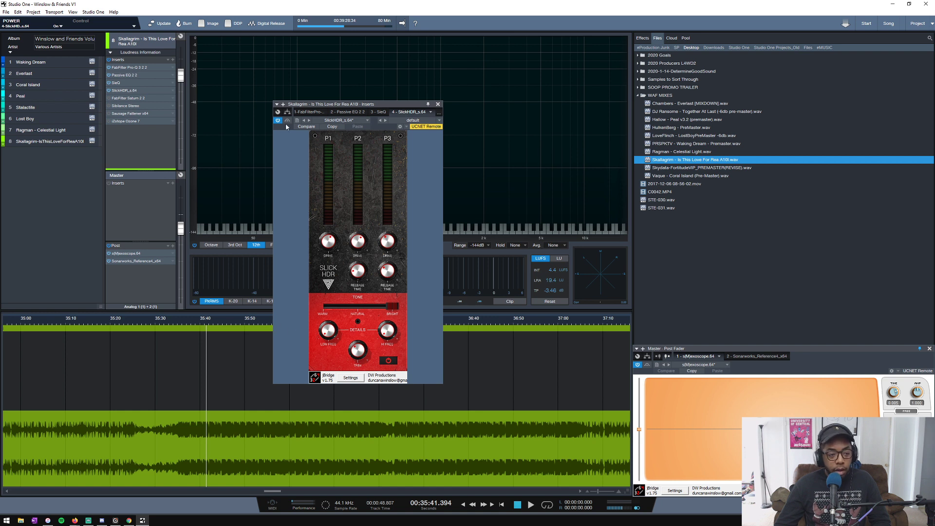
{"action": "left_click", "coordinate": [387, 361]}
{"action": "key", "text": "space"}
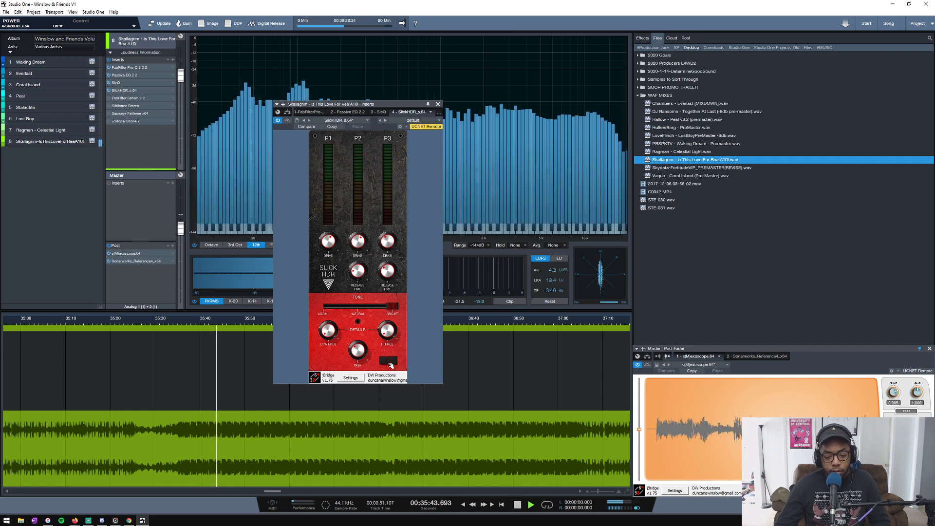
{"action": "left_click", "coordinate": [388, 361]}
{"action": "key", "text": "space"}
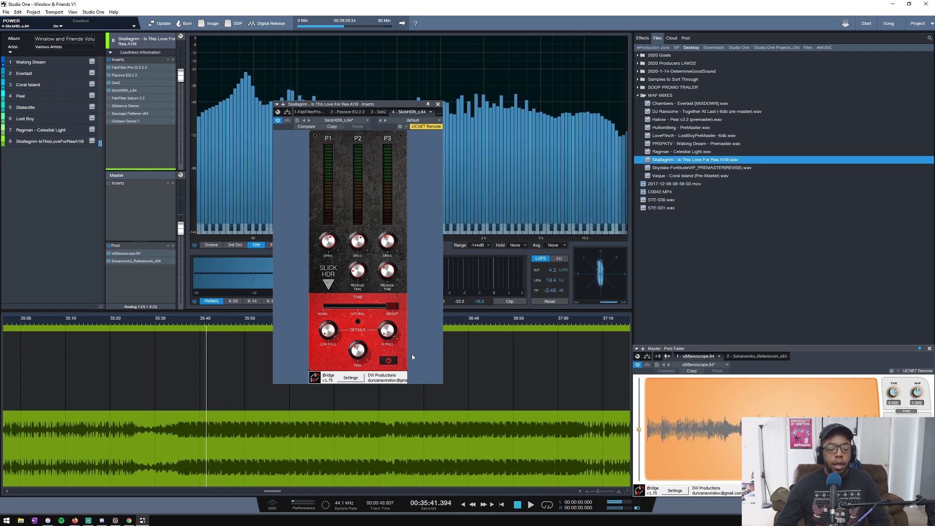
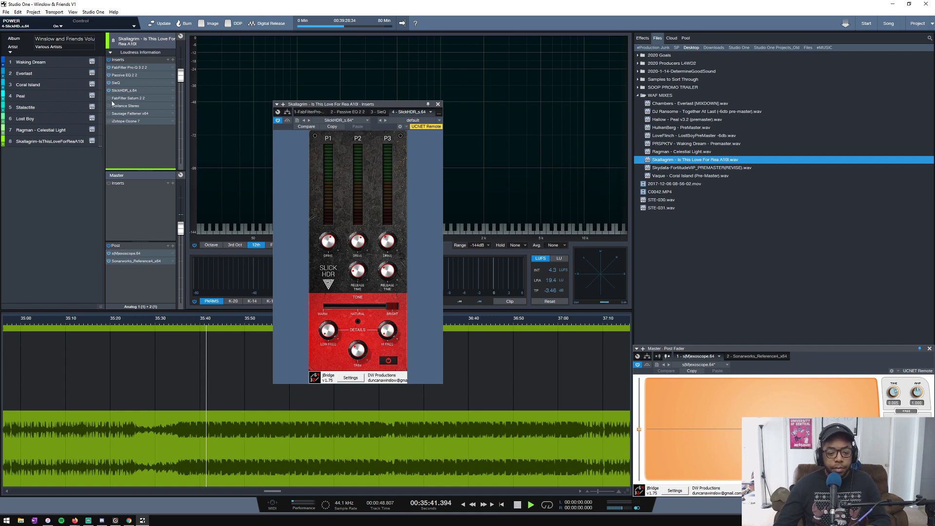
During playback, set the SlickHDR's tone to Natural, check it against the powered-off signal, and stop playback.
{"action": "key", "text": "space"}
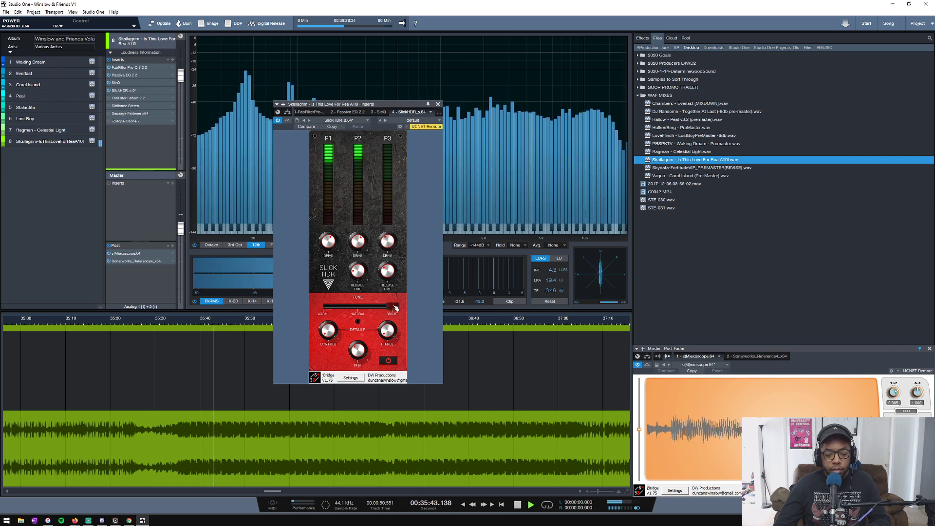
{"action": "left_click_drag", "start_coordinate": [392, 307], "coordinate": [358, 306]}
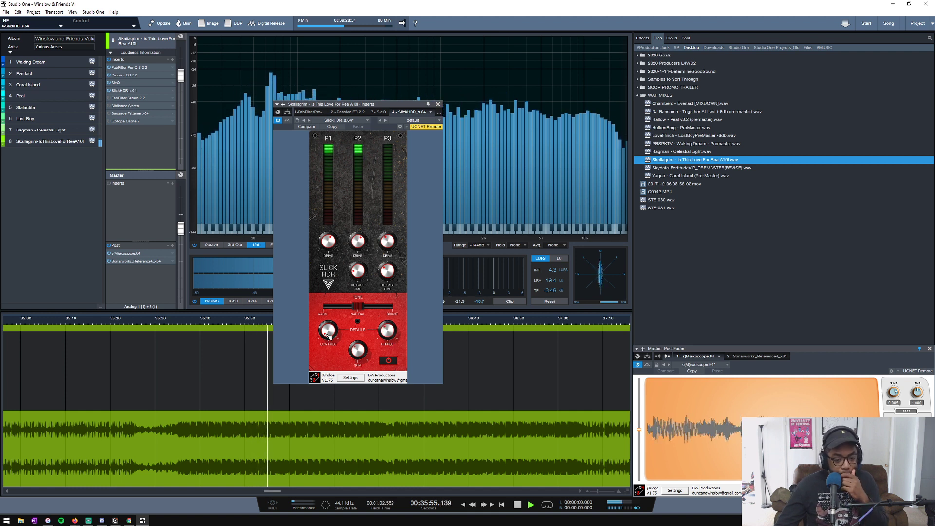
{"action": "left_click", "coordinate": [388, 361]}
{"action": "left_click", "coordinate": [389, 362]}
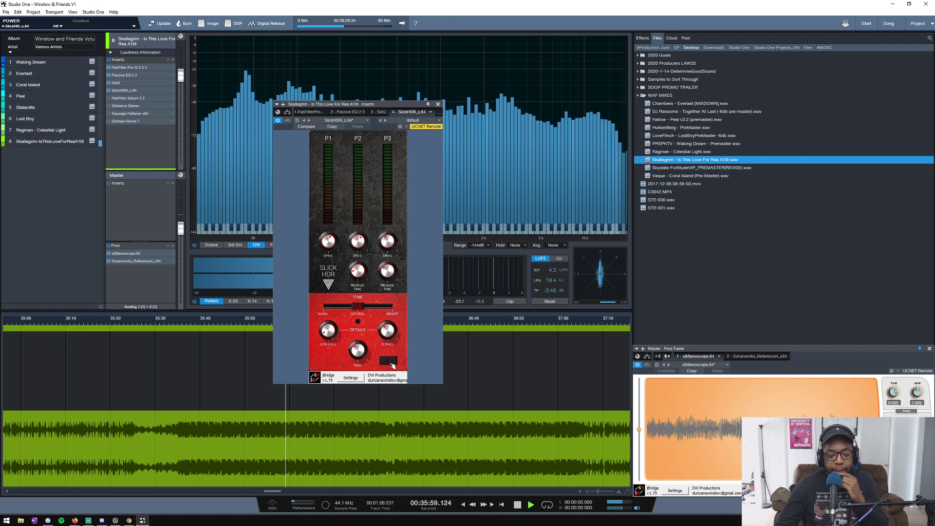
{"action": "key", "text": "space"}
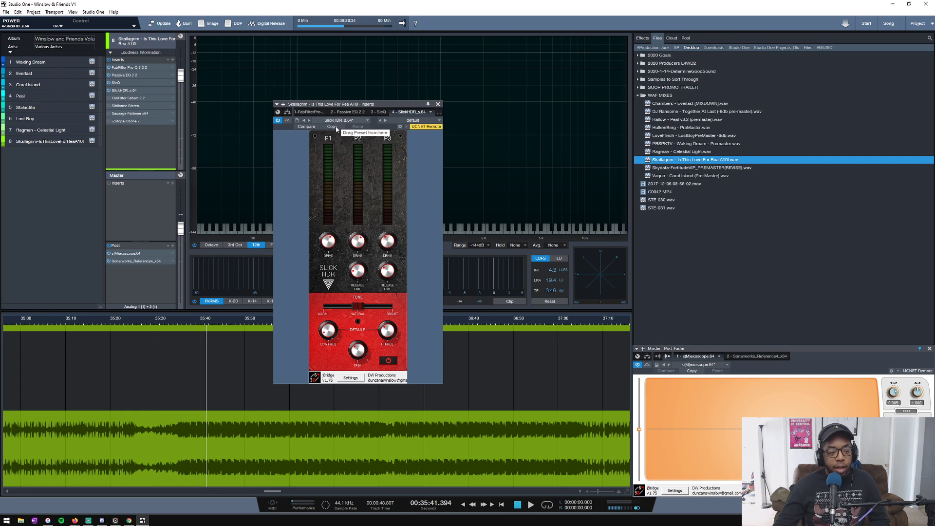
Enable and open the track's FabFilter Saturn 2 insert and load the Mastering preset Warm Tube Base - 6 Bands SM.
{"action": "left_click", "coordinate": [108, 100]}
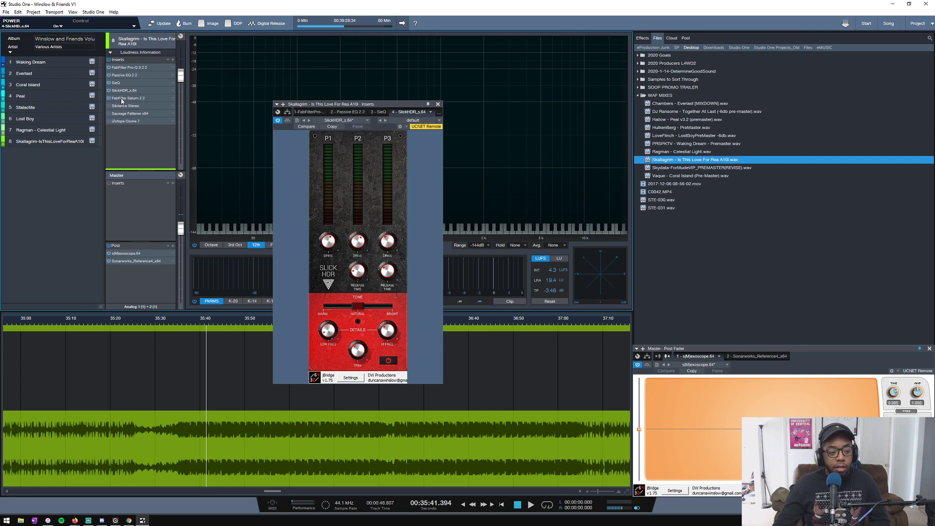
{"action": "left_click", "coordinate": [122, 100]}
{"action": "left_click", "coordinate": [491, 139]}
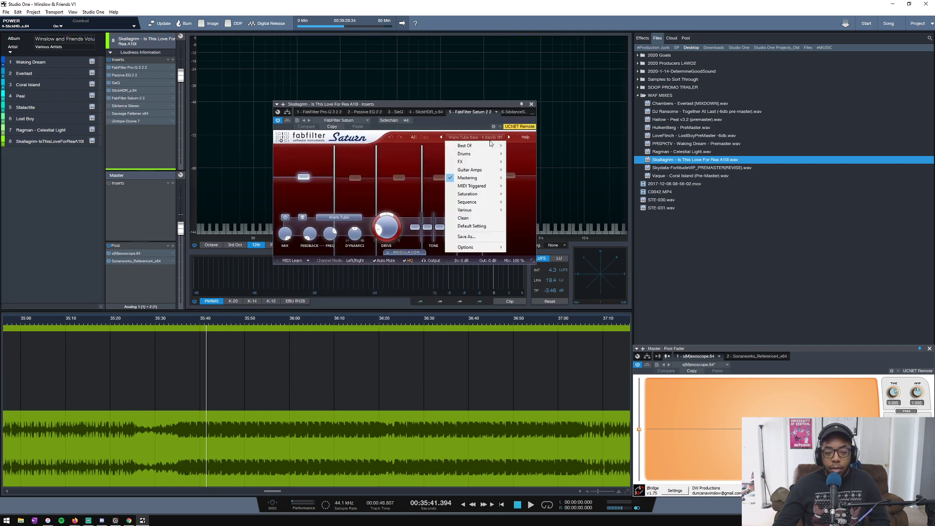
{"action": "mouse_move", "coordinate": [486, 183]}
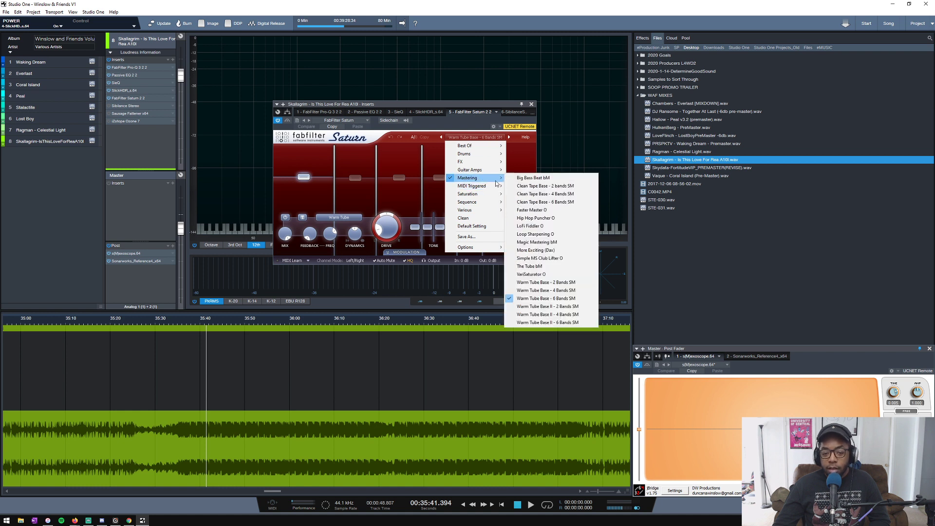
{"action": "left_click", "coordinate": [573, 298]}
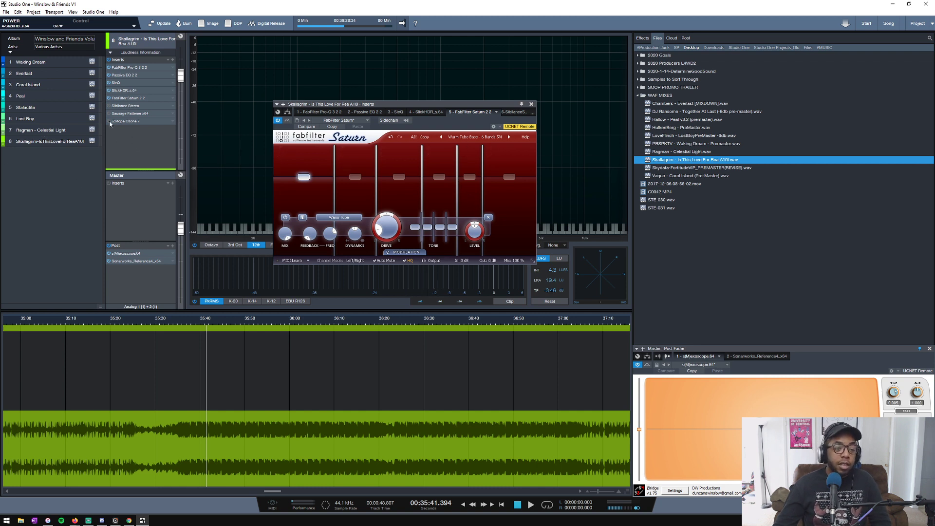
{"action": "scroll", "coordinate": [216, 335], "scroll_direction": "down", "scroll_amount": 3}
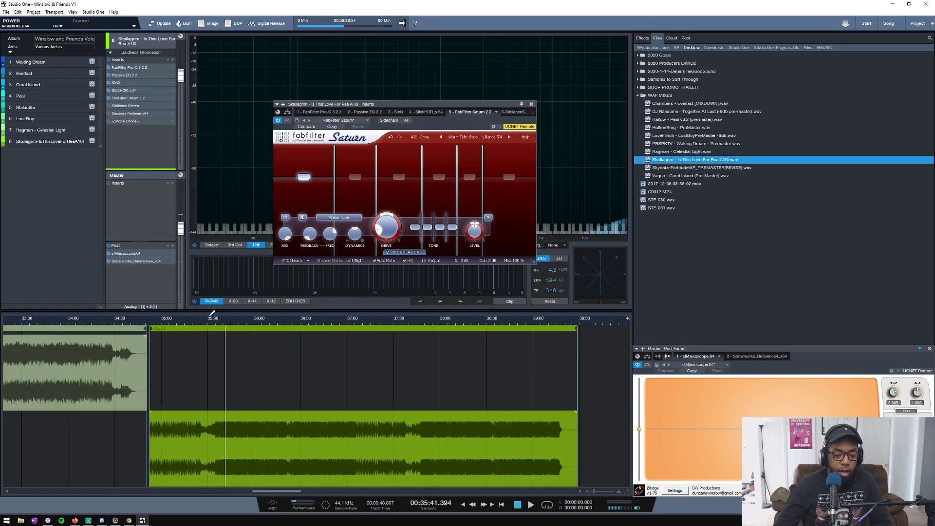
{"action": "scroll", "coordinate": [223, 325], "scroll_direction": "up", "scroll_amount": 3}
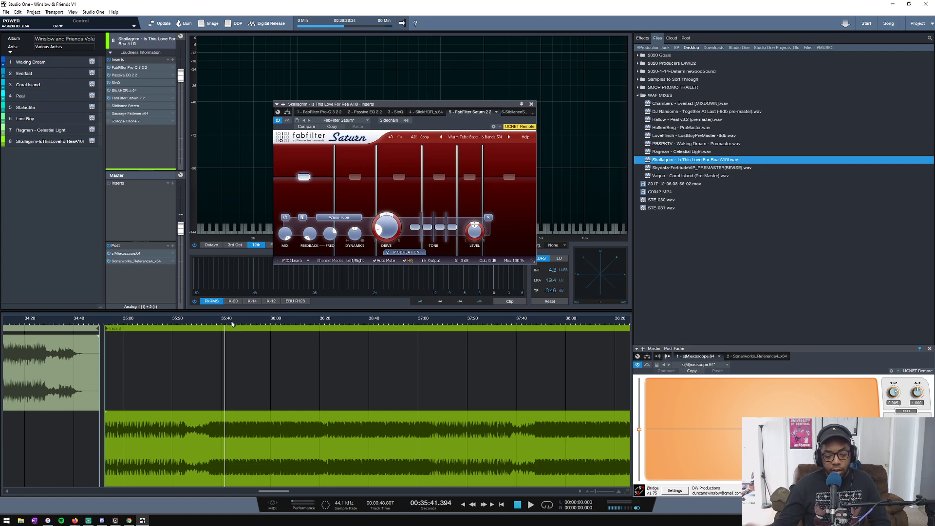
{"action": "scroll", "coordinate": [232, 325], "scroll_direction": "up", "scroll_amount": 5}
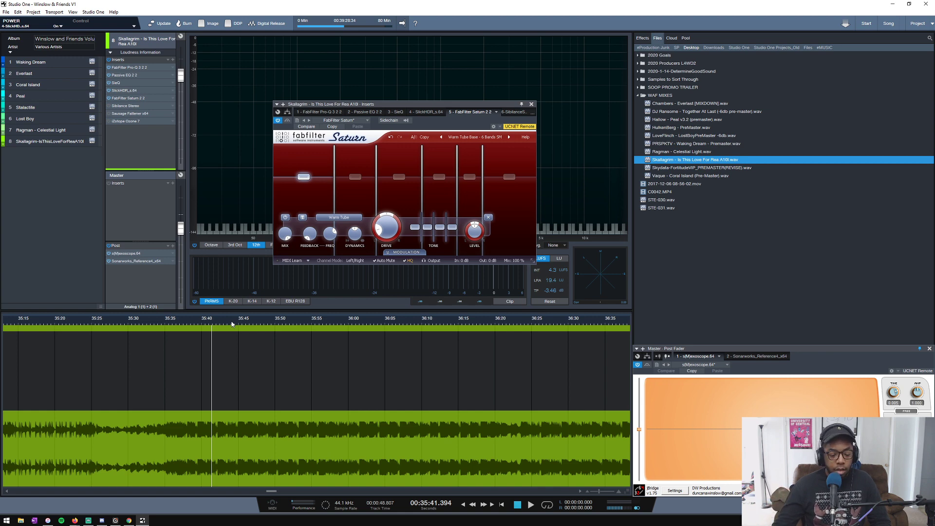
{"action": "scroll", "coordinate": [232, 324], "scroll_direction": "down", "scroll_amount": 5}
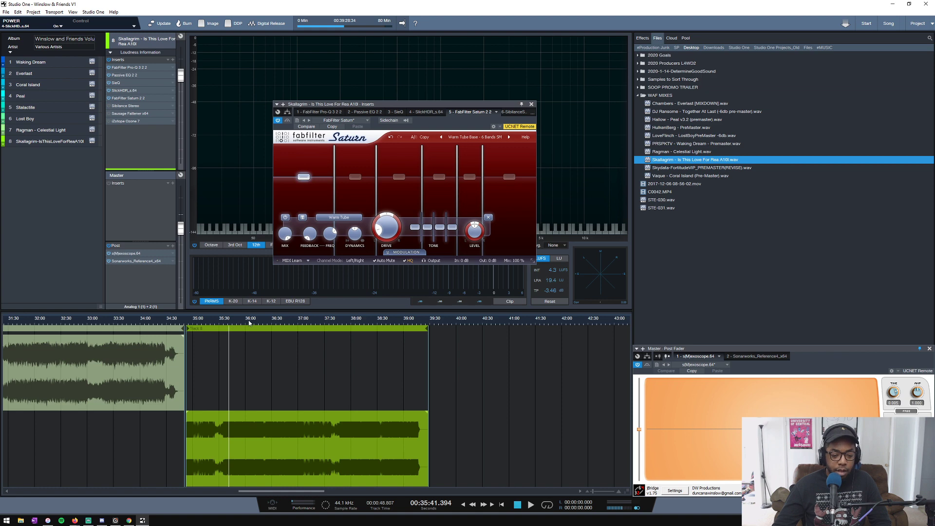
{"action": "scroll", "coordinate": [249, 323], "scroll_direction": "up", "scroll_amount": 3}
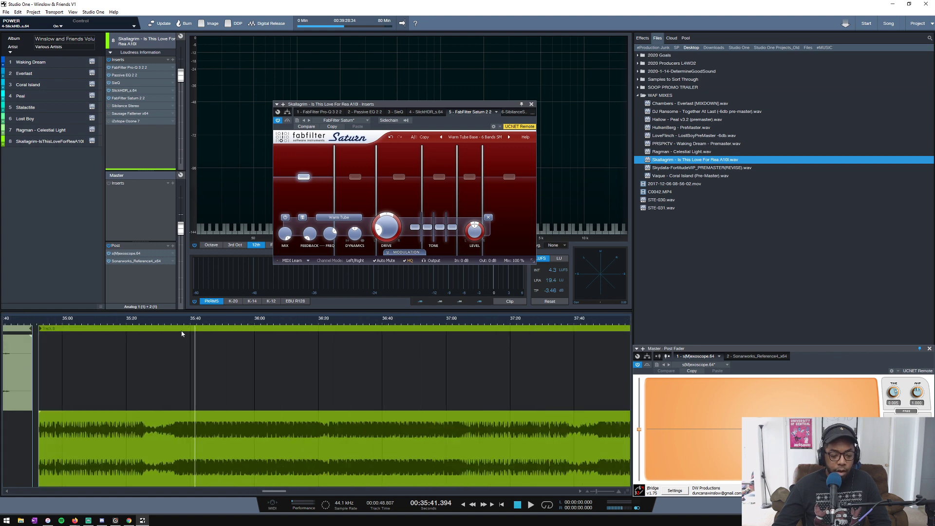
{"action": "scroll", "coordinate": [197, 324], "scroll_direction": "up", "scroll_amount": 2}
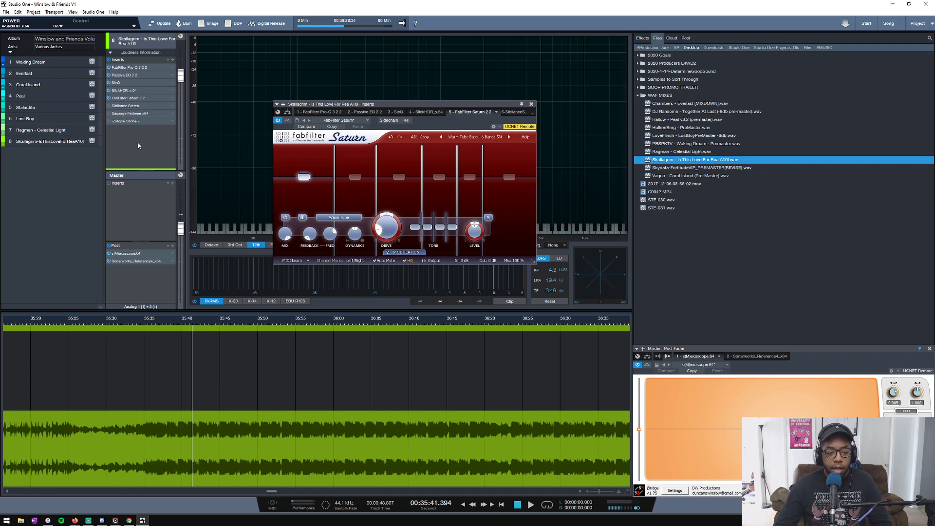
{"action": "right_click", "coordinate": [124, 106]}
{"action": "left_click", "coordinate": [163, 141]}
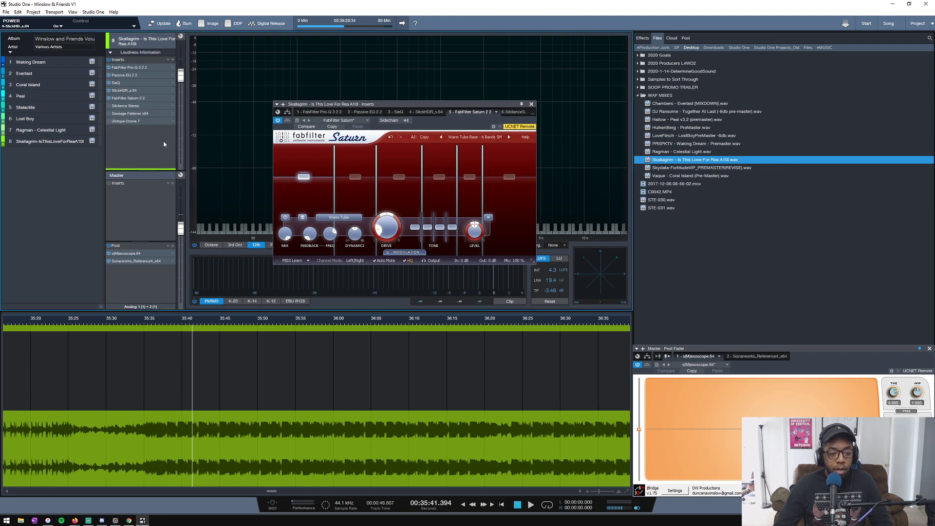
Play the track from about 35:41, comparing Saturn bypassed and active, and briefly audition its highest band soloed.
{"action": "key", "text": "space"}
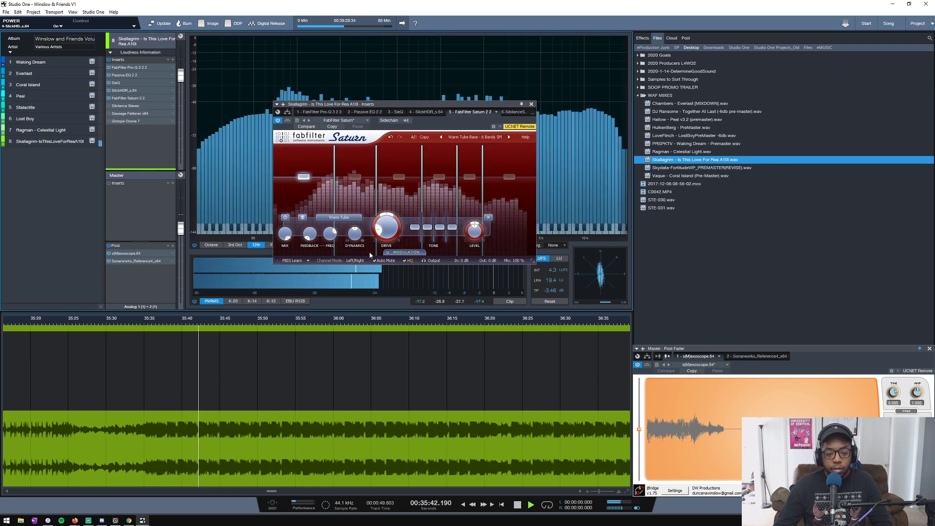
{"action": "left_click", "coordinate": [288, 120]}
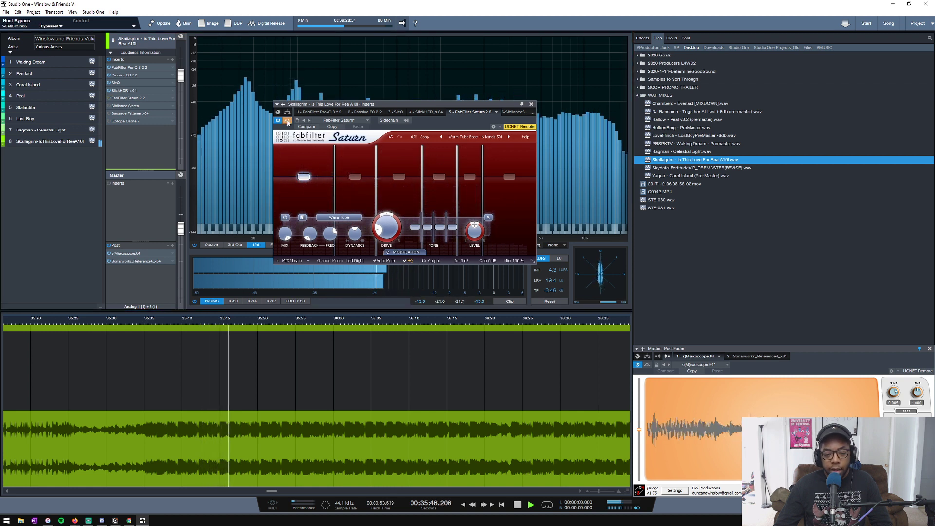
{"action": "left_click", "coordinate": [288, 121]}
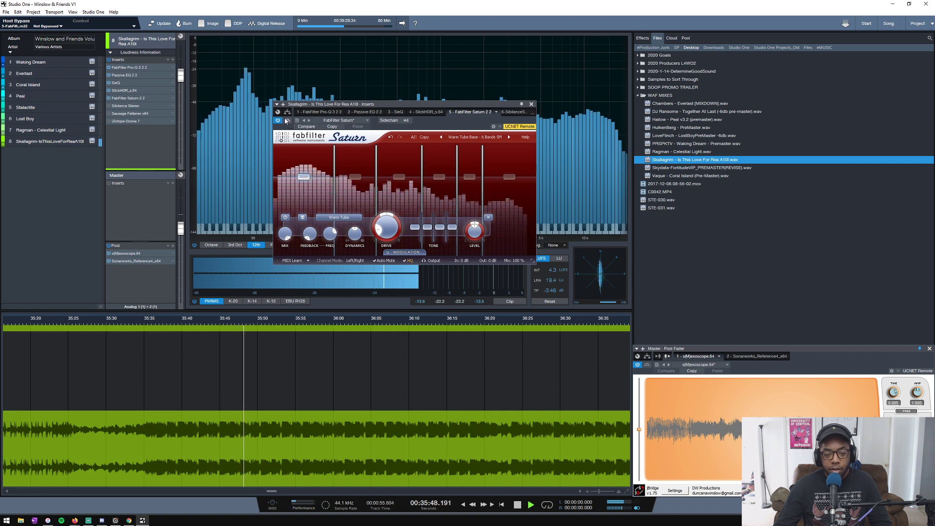
{"action": "left_click", "coordinate": [491, 149]}
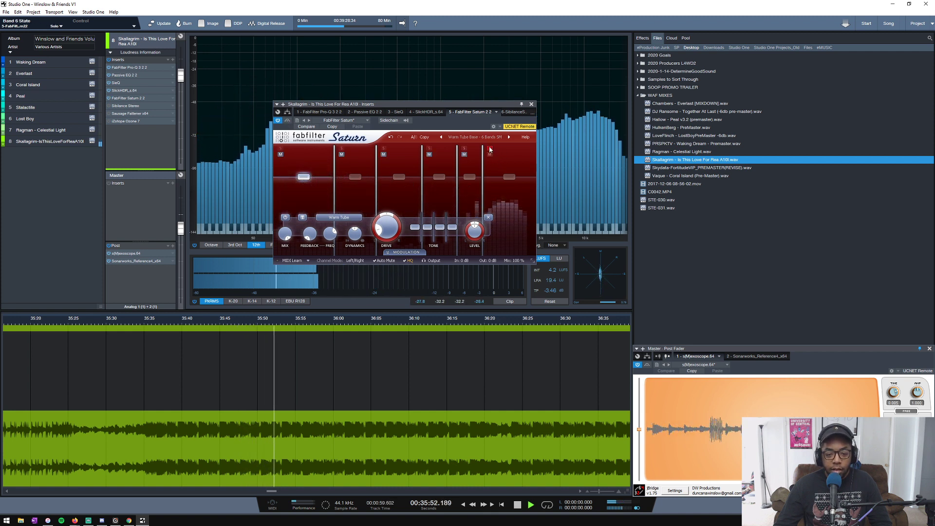
{"action": "left_click", "coordinate": [490, 149]}
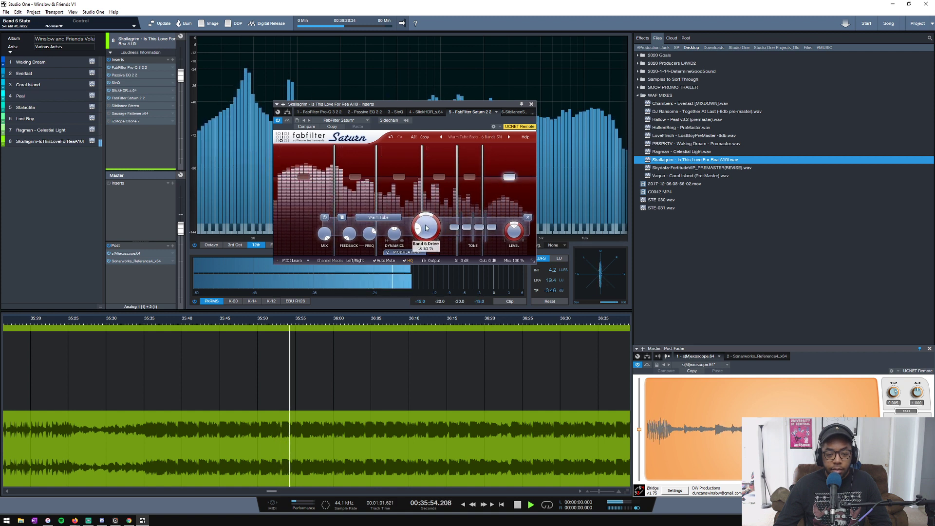
During playback, fine-tune Saturn's band 6 drive and treble, lower band 5's level to -0.40 dB, and adjust the drives of bands 3 and 2.
{"action": "left_click_drag", "start_coordinate": [426, 225], "coordinate": [479, 227]}
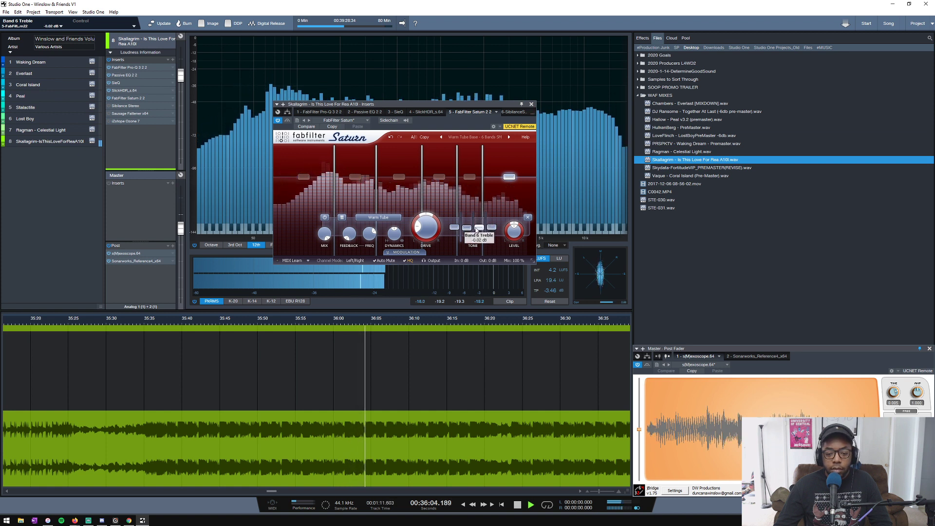
{"action": "left_click_drag", "start_coordinate": [476, 177], "coordinate": [476, 178]}
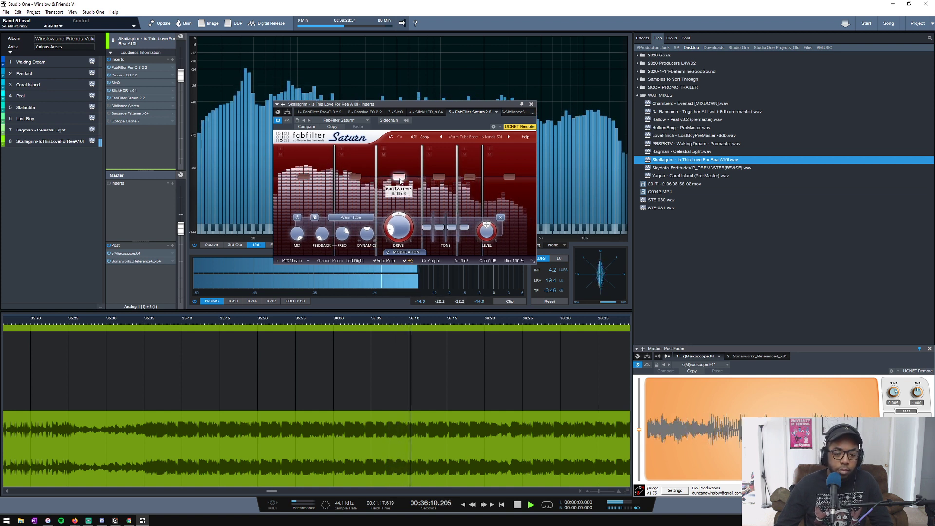
{"action": "left_click_drag", "start_coordinate": [401, 181], "coordinate": [403, 179]}
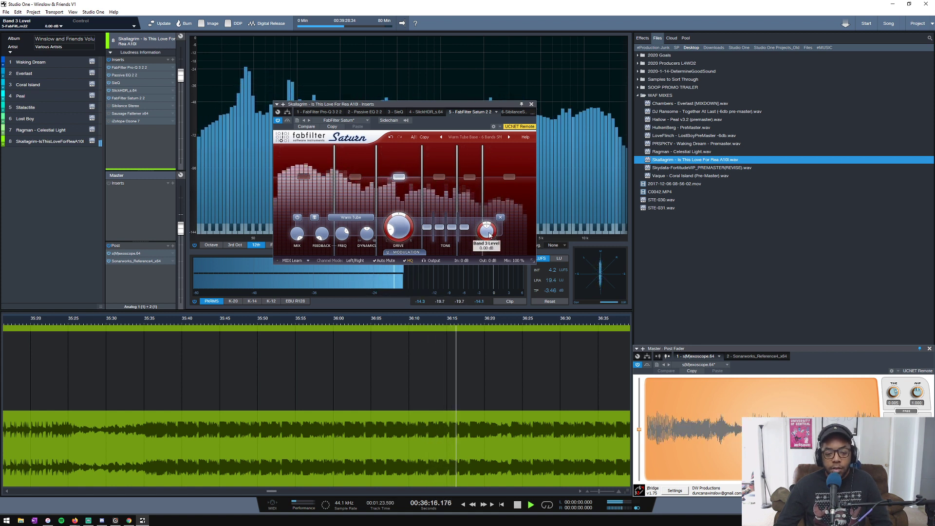
{"action": "mouse_move", "coordinate": [396, 222]}
{"action": "left_mouse_down"}
{"action": "mouse_move", "coordinate": [400, 206]}
{"action": "mouse_move", "coordinate": [376, 202]}
{"action": "mouse_move", "coordinate": [387, 218]}
{"action": "left_mouse_up"}
{"action": "left_click", "coordinate": [351, 207]}
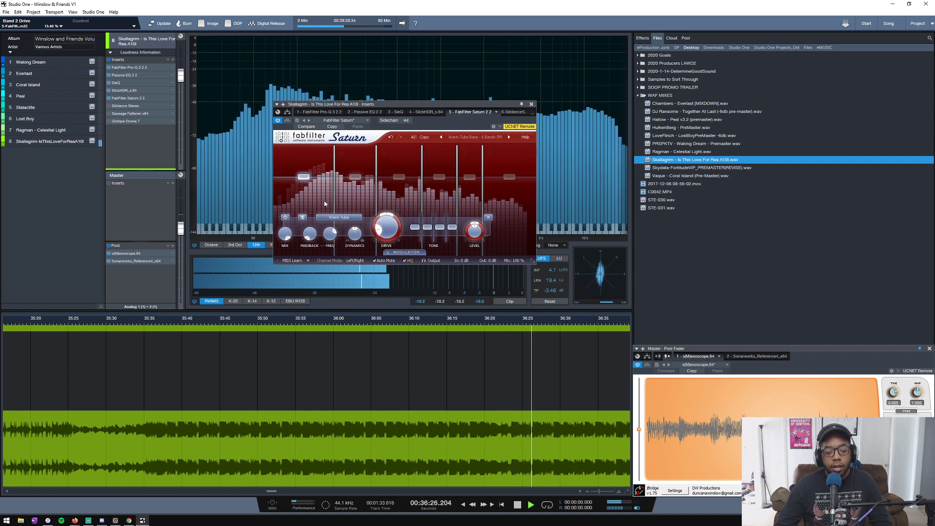
Adjust Saturn's band 1 level and drive, set its bass tone to -0.02 dB, and stop playback.
{"action": "left_click_drag", "start_coordinate": [304, 176], "coordinate": [305, 172]}
{"action": "double_click", "coordinate": [305, 172]}
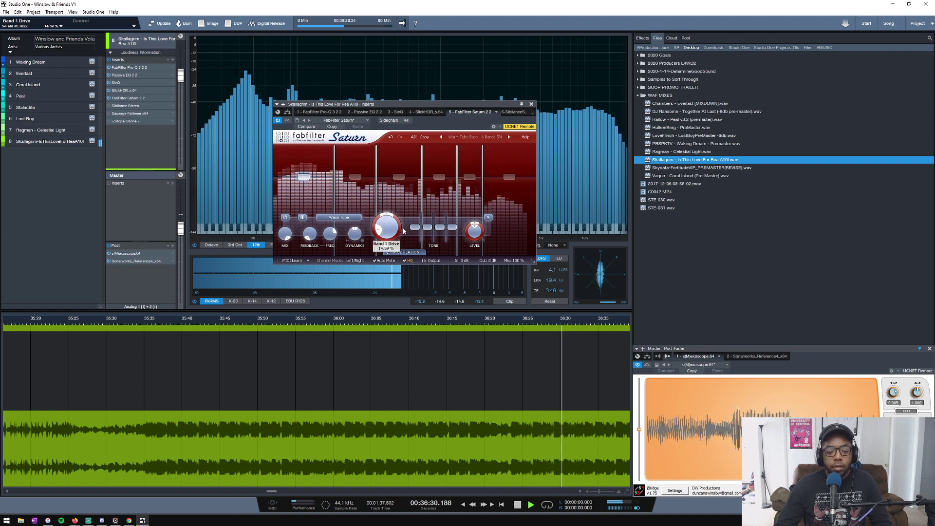
{"action": "mouse_move", "coordinate": [414, 227]}
{"action": "left_mouse_down"}
{"action": "mouse_move", "coordinate": [414, 218]}
{"action": "mouse_move", "coordinate": [414, 231]}
{"action": "left_mouse_up"}
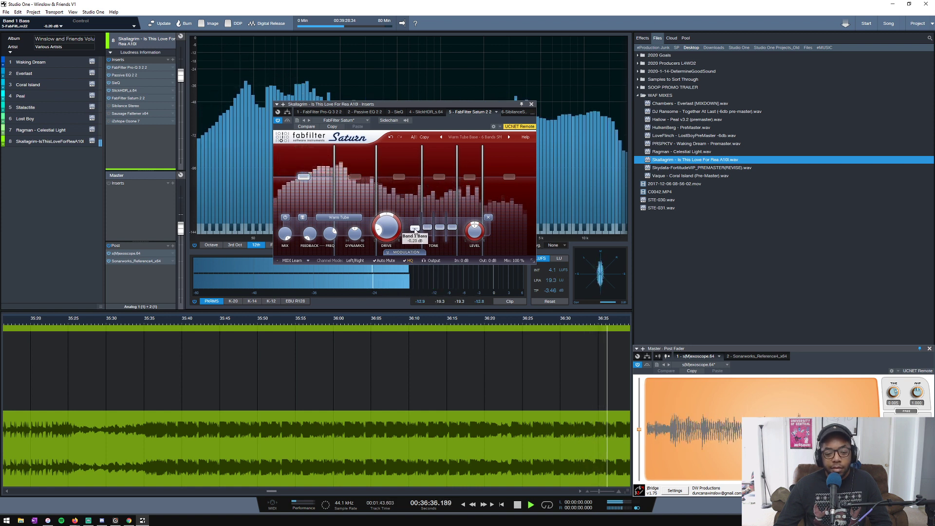
{"action": "left_click_drag", "start_coordinate": [415, 231], "coordinate": [415, 230]}
{"action": "key", "text": "space"}
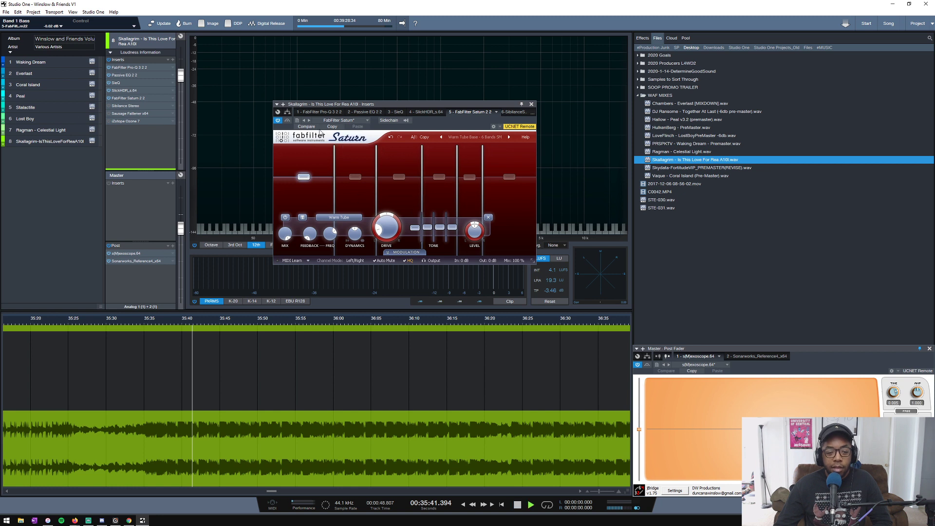
Play the Skallagrim track again from about 35:41 and compare the sound with Saturn bypassed and active.
{"action": "key", "text": "space"}
{"action": "left_click", "coordinate": [287, 120]}
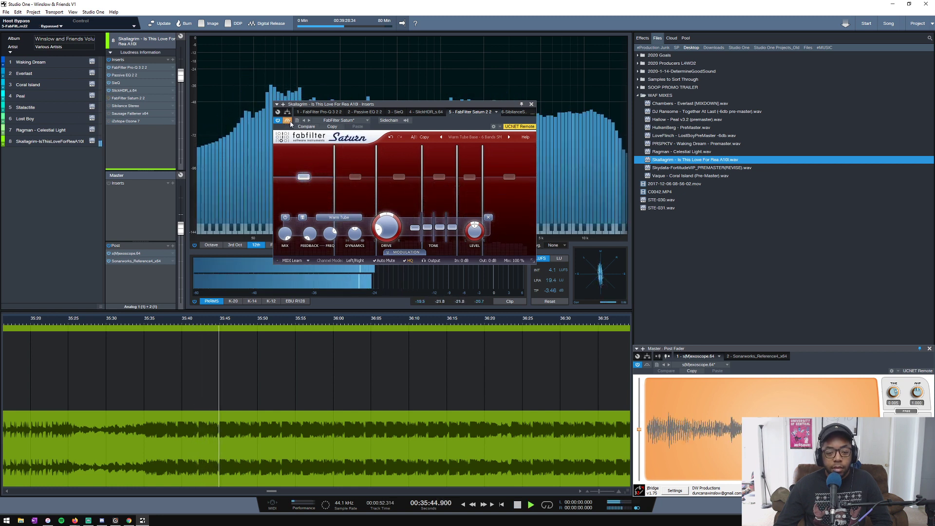
{"action": "left_click", "coordinate": [287, 120]}
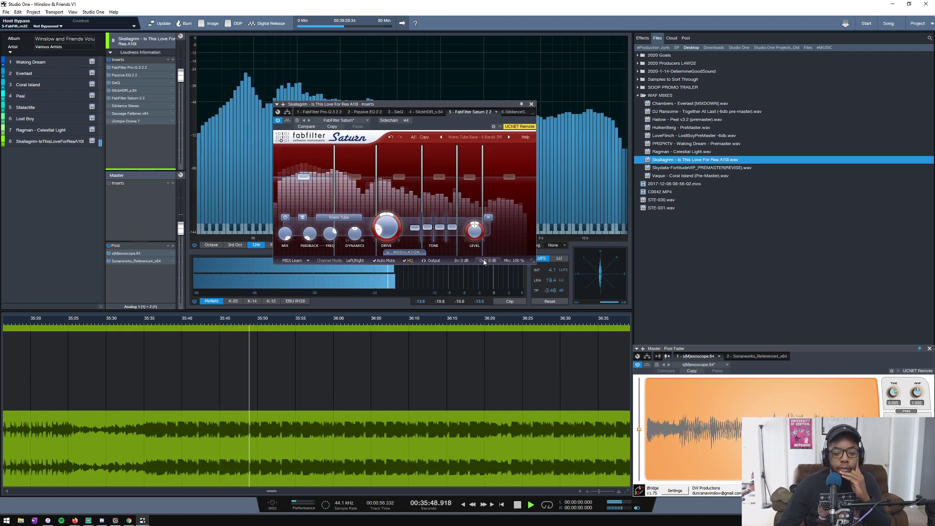
{"action": "left_click", "coordinate": [288, 121]}
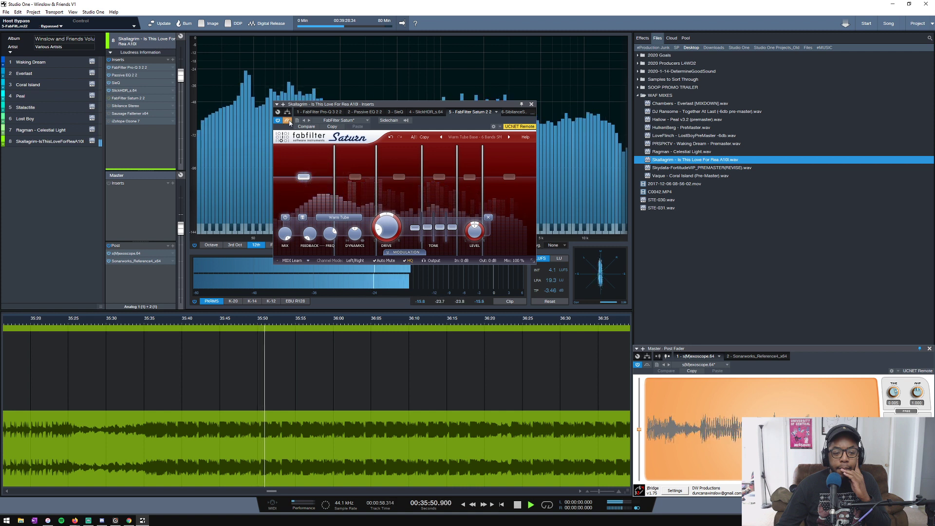
{"action": "left_click", "coordinate": [288, 121]}
Lower Saturn's output gain to about -1.13 dB and compare the result against the bypassed signal.
{"action": "mouse_move", "coordinate": [489, 253]}
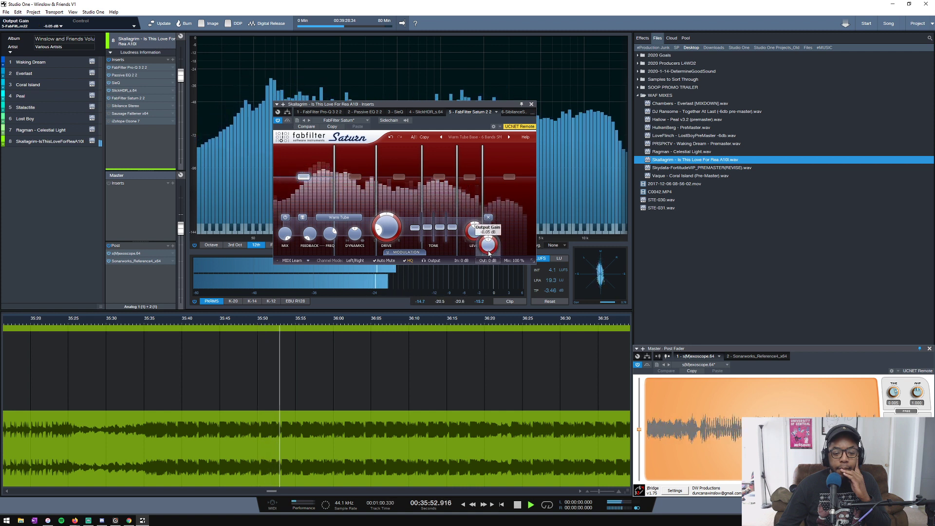
{"action": "left_click_drag", "start_coordinate": [490, 253], "coordinate": [486, 257]}
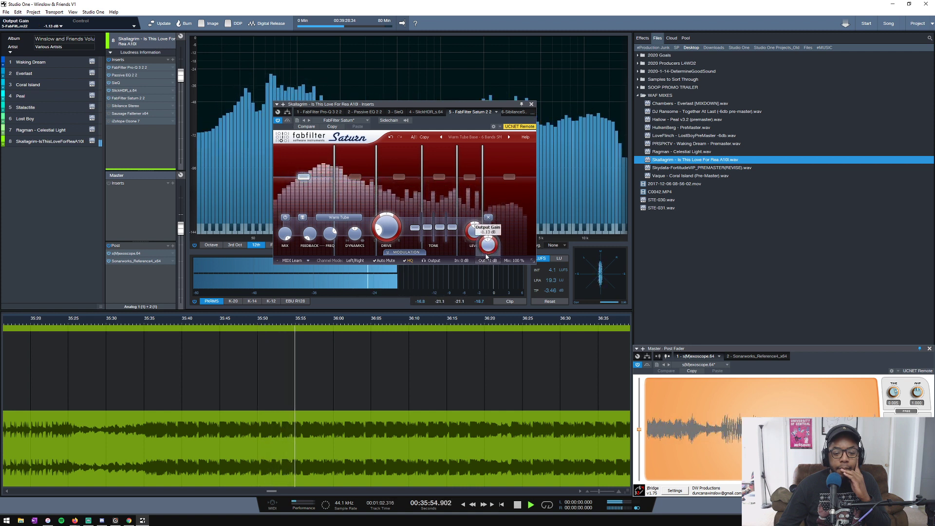
{"action": "left_click", "coordinate": [287, 121]}
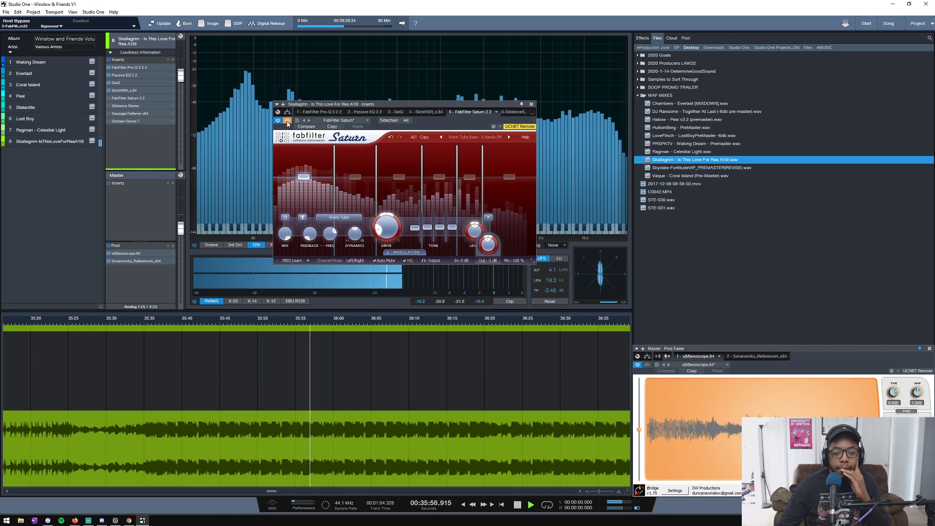
{"action": "left_click", "coordinate": [287, 121]}
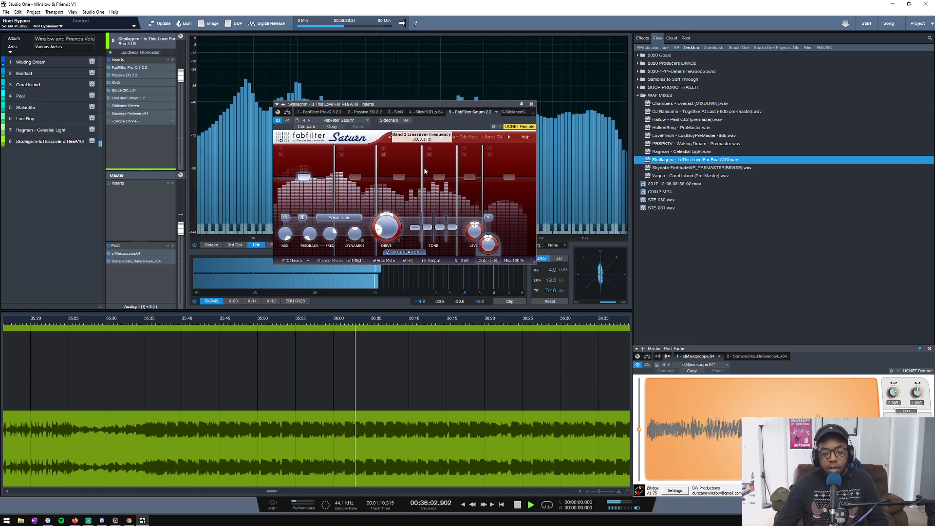
Set the presence tone of Saturn's band 6 to -0.02 dB and close the plugin window.
{"action": "left_click", "coordinate": [488, 209]}
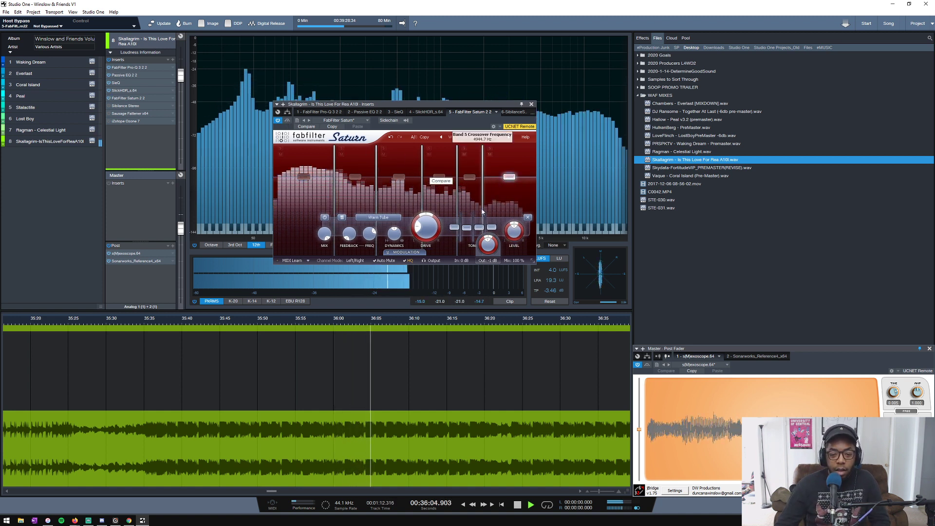
{"action": "left_click_drag", "start_coordinate": [492, 227], "coordinate": [492, 227]}
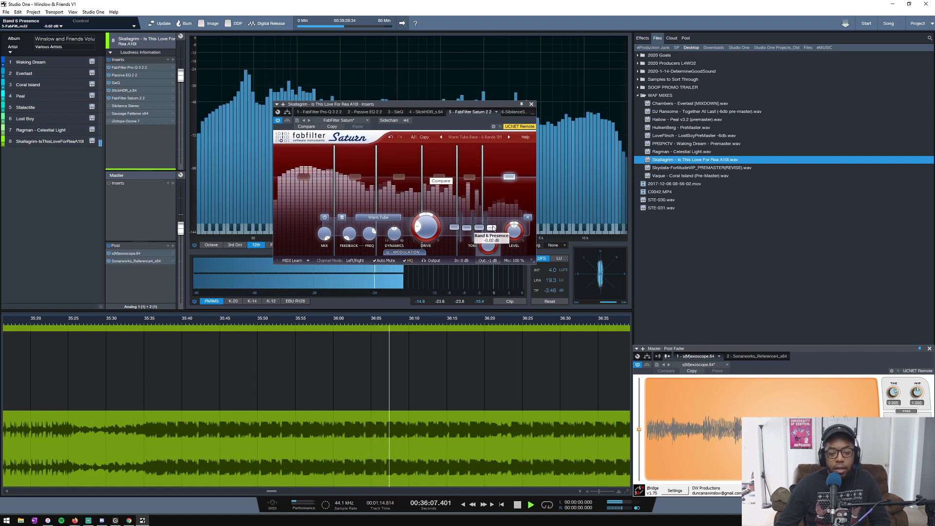
{"action": "left_click", "coordinate": [531, 104]}
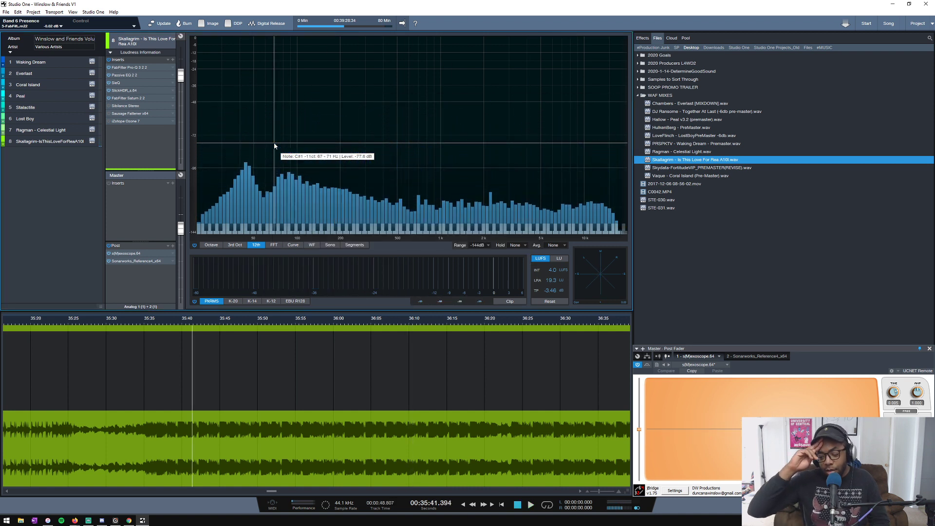
Open the Sibilance Stereo insert, monitor its detected signal while setting the threshold to -21.4, and turn monitoring off.
{"action": "left_click", "coordinate": [123, 106]}
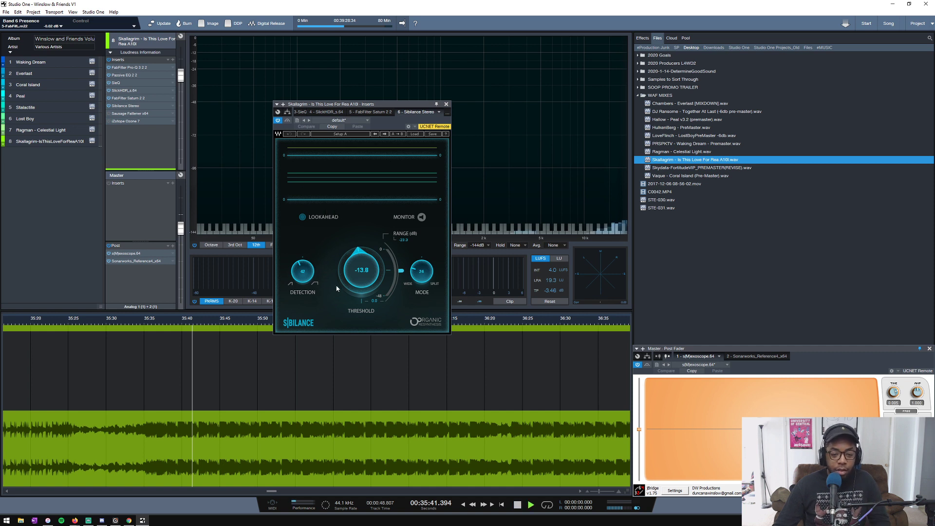
{"action": "left_click", "coordinate": [422, 217]}
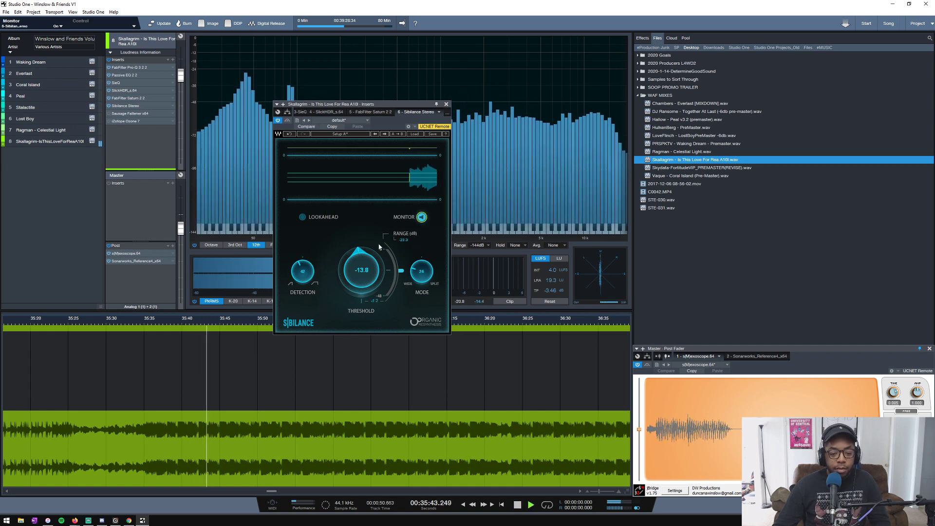
{"action": "left_click_drag", "start_coordinate": [355, 265], "coordinate": [355, 312]}
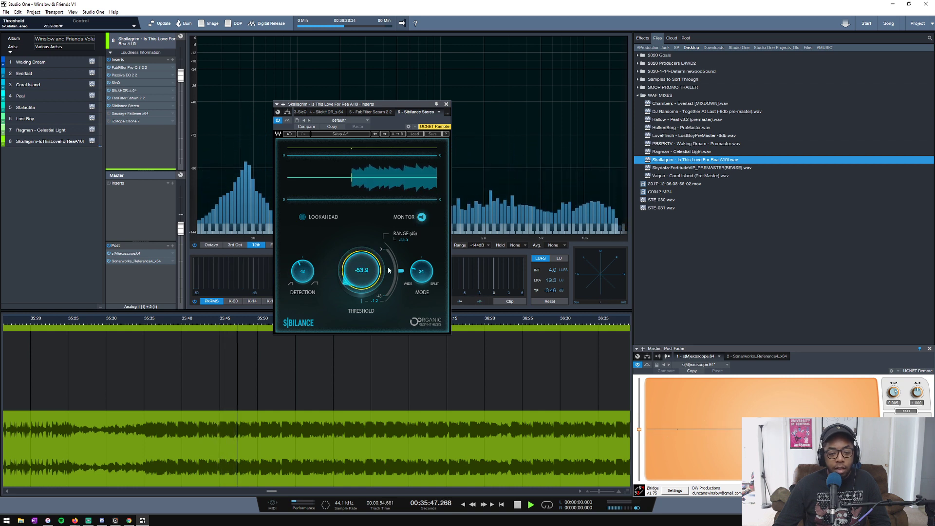
{"action": "left_click_drag", "start_coordinate": [389, 270], "coordinate": [373, 286]}
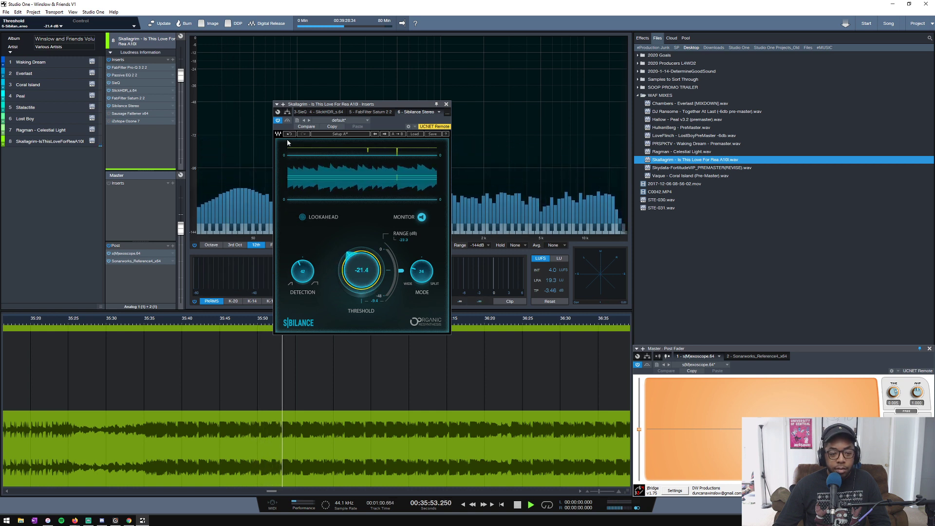
{"action": "left_click", "coordinate": [422, 217]}
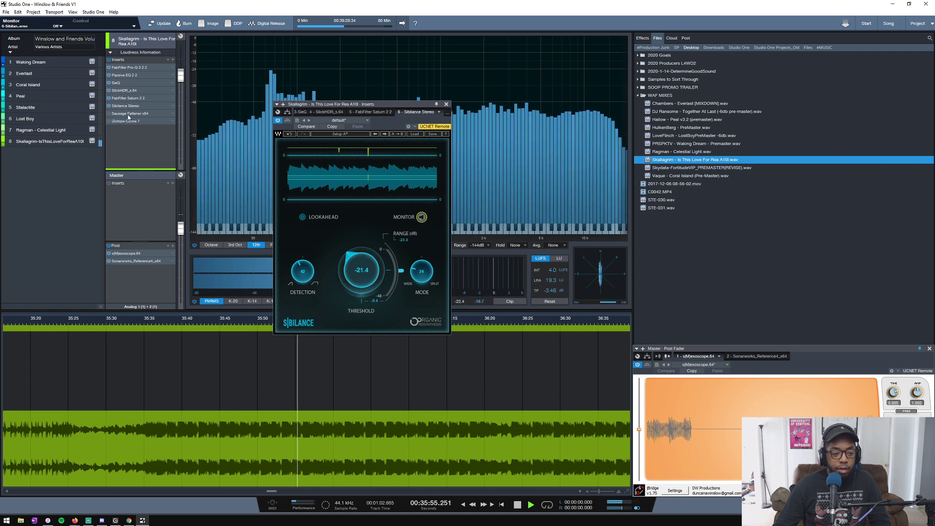
Remove the Sibilance Stereo insert from the Skallagrim track's effects chain and stop playback.
{"action": "right_click", "coordinate": [122, 106]}
{"action": "left_click", "coordinate": [129, 173]}
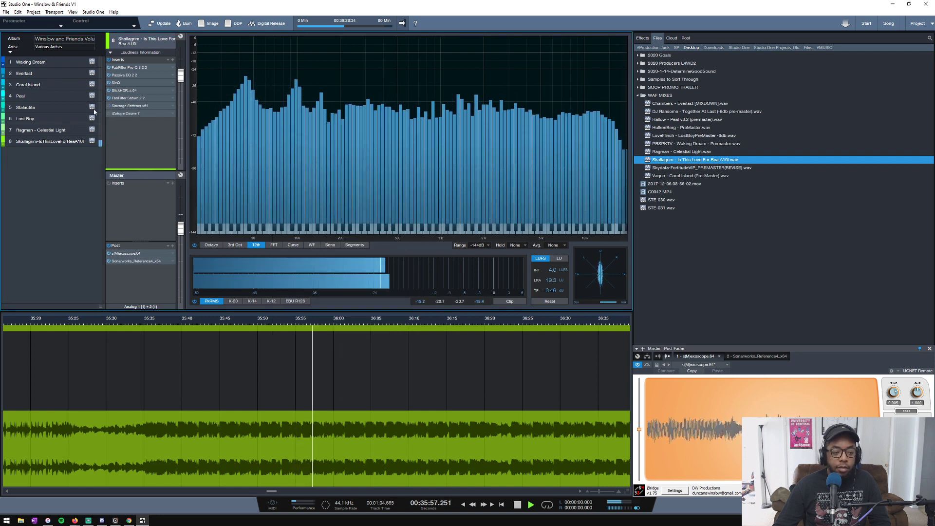
{"action": "key", "text": "space"}
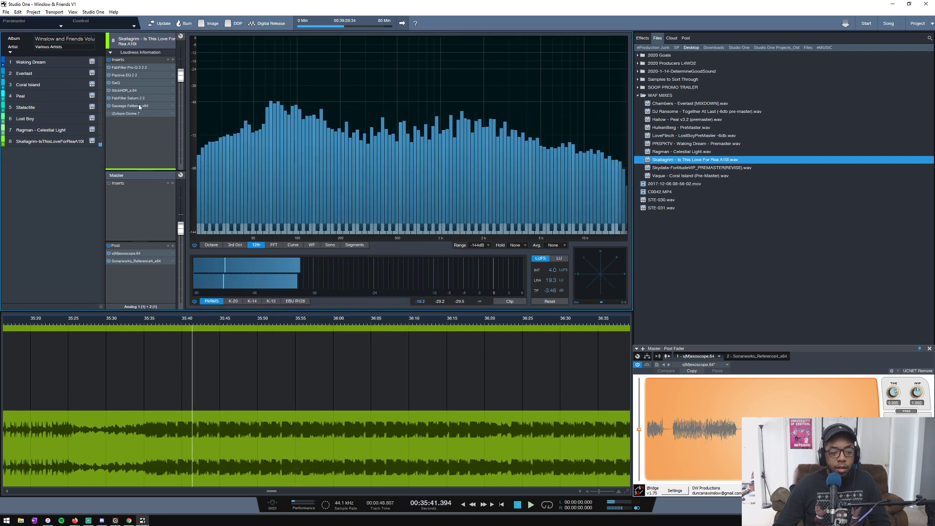
Set Sausage Fattener's Fatness to 0, listen to the track with that setting, close the plugin, and stop playback.
{"action": "left_click", "coordinate": [140, 106]}
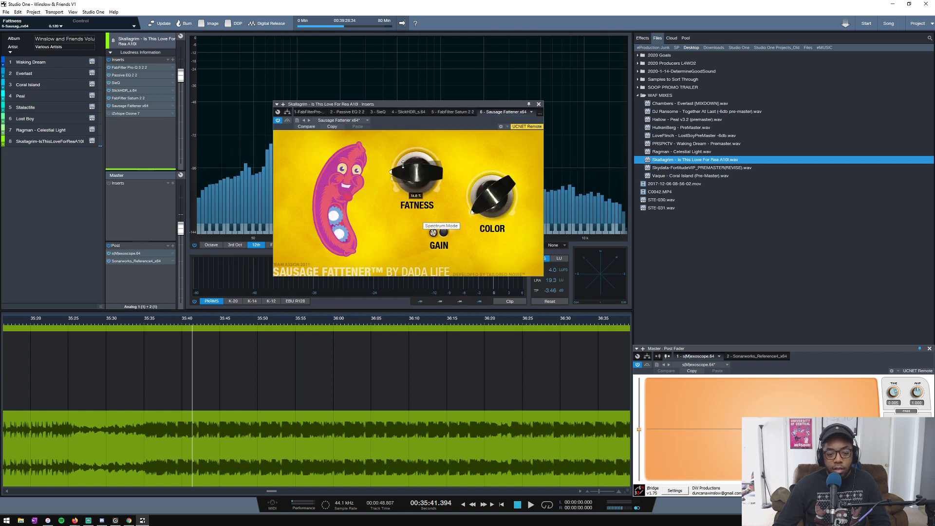
{"action": "left_click_drag", "start_coordinate": [403, 164], "coordinate": [393, 191]}
{"action": "key", "text": "space"}
{"action": "left_click", "coordinate": [539, 104]}
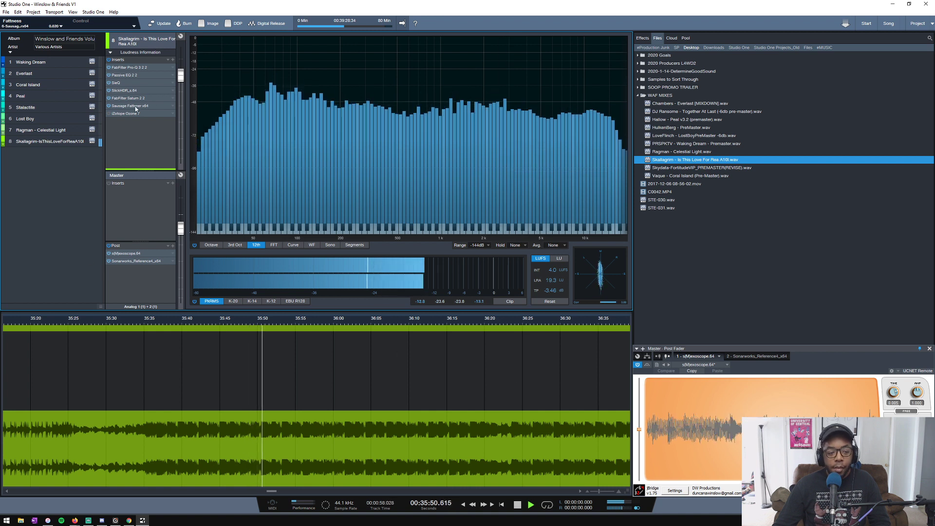
{"action": "key", "text": "space"}
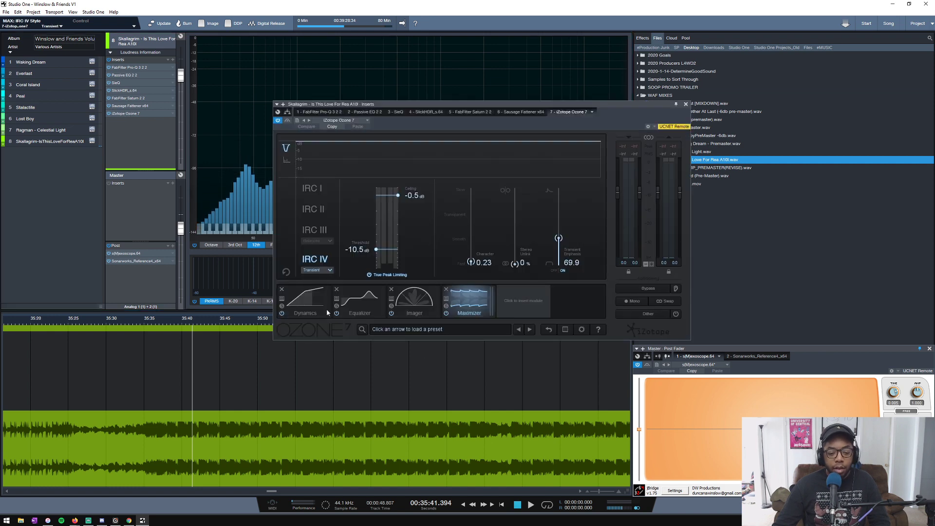
Audition earlier album tracks for reference, playing from about 32:07 and from about 21:42.
{"action": "scroll", "coordinate": [233, 322], "scroll_direction": "down", "scroll_amount": 6}
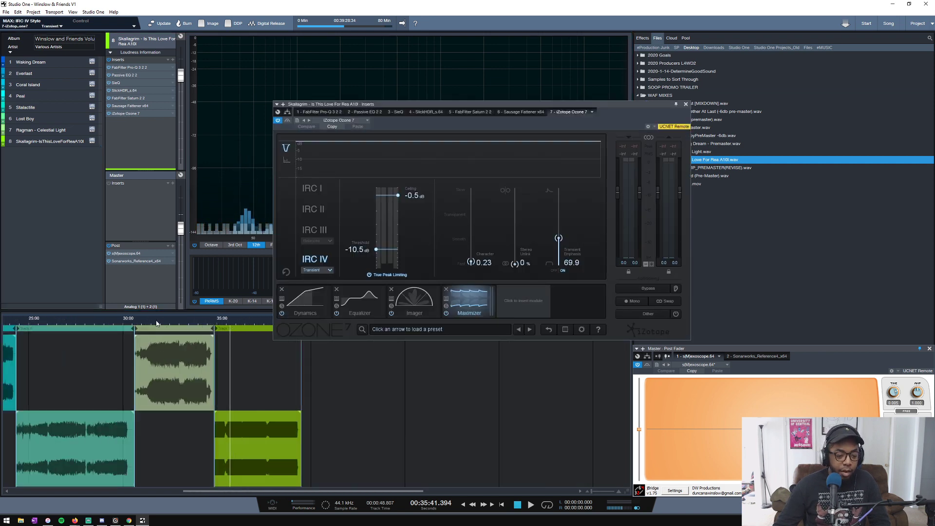
{"action": "left_click", "coordinate": [163, 325]}
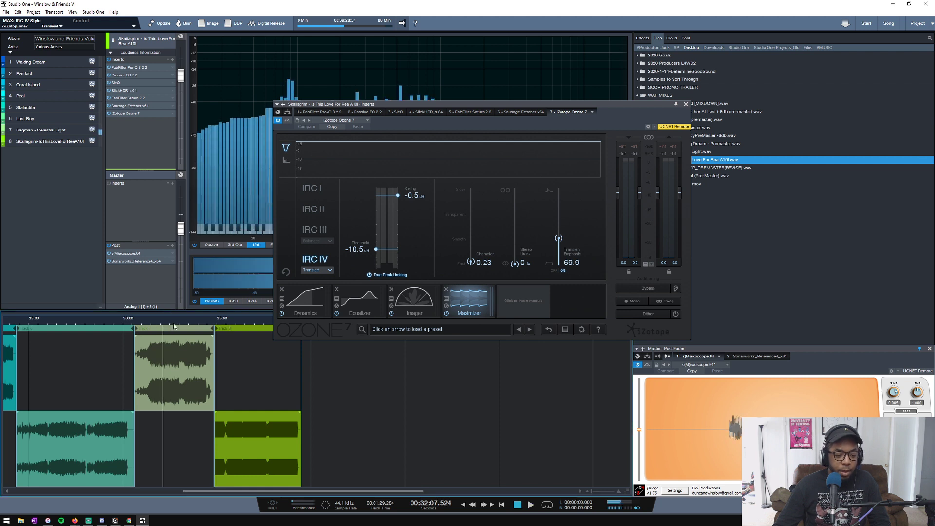
{"action": "key", "text": "space"}
{"action": "scroll", "coordinate": [54, 326], "scroll_direction": "down", "scroll_amount": 2}
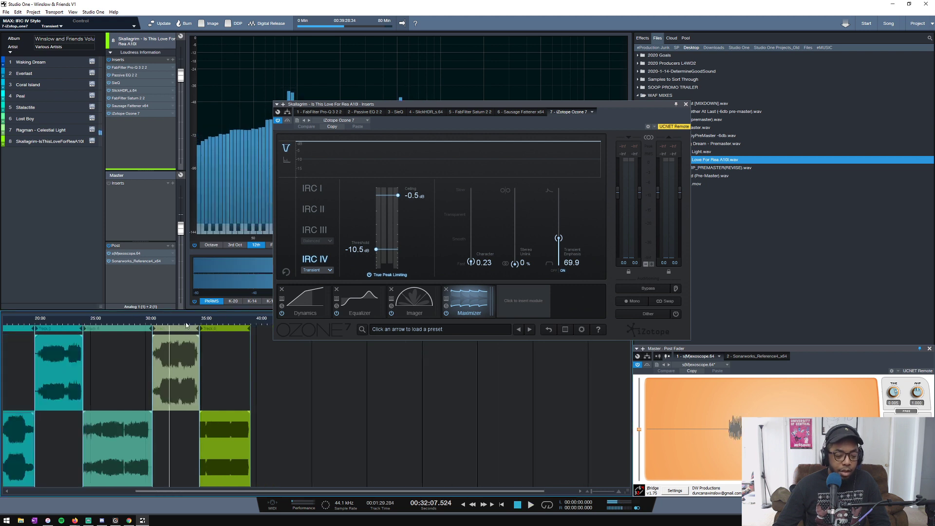
{"action": "left_click", "coordinate": [54, 326]}
{"action": "key", "text": "space"}
{"action": "key", "text": "space"}
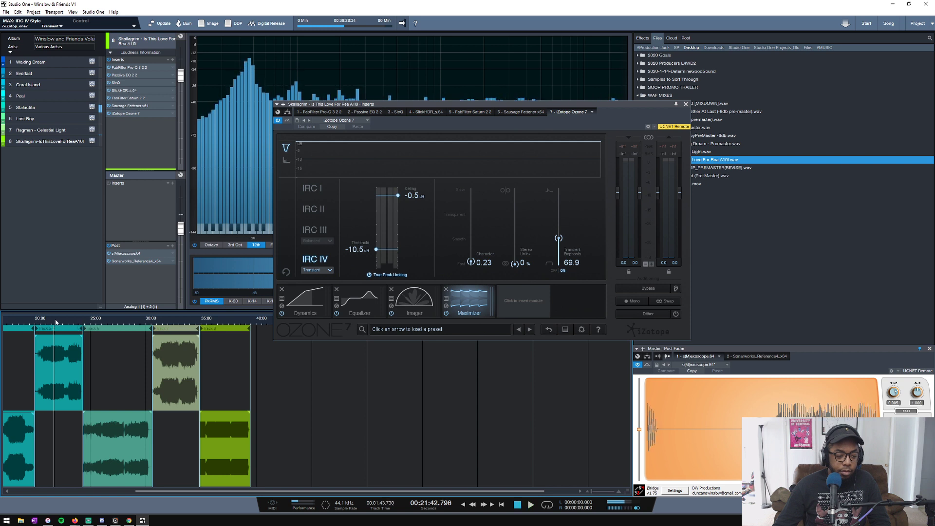
Play the album's first track, Waking Dream, from about 1:33 as a reference, stop it, and close the Ozone 7 window.
{"action": "scroll", "coordinate": [17, 370], "scroll_direction": "left", "scroll_amount": 2}
{"action": "scroll", "coordinate": [22, 364], "scroll_direction": "left", "scroll_amount": 3}
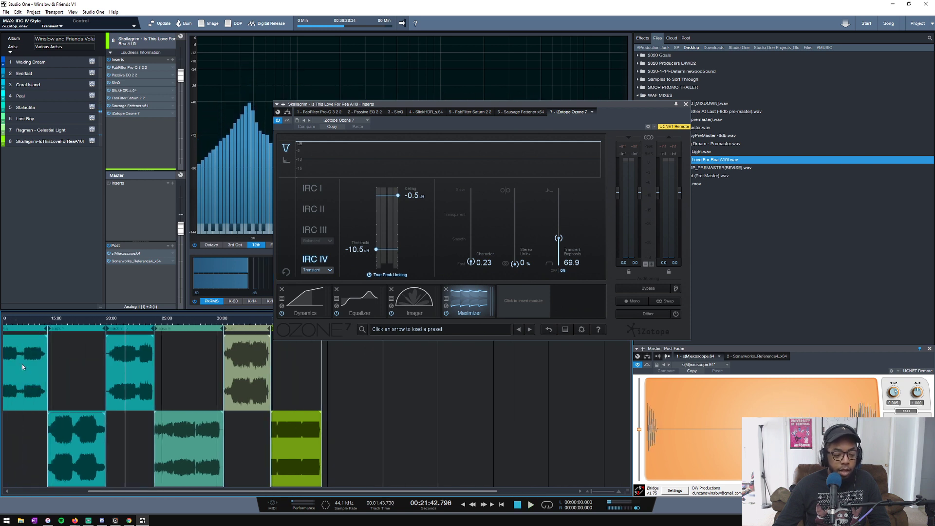
{"action": "scroll", "coordinate": [47, 355], "scroll_direction": "left", "scroll_amount": 3}
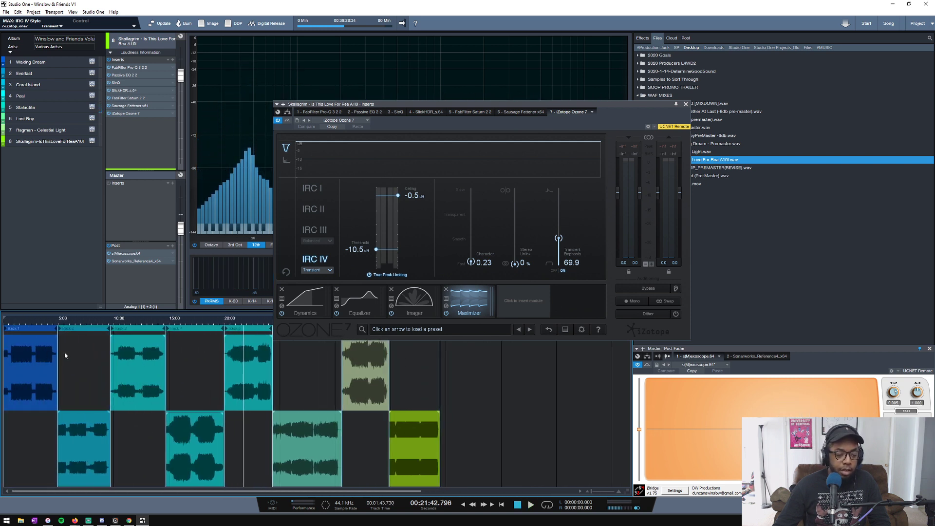
{"action": "left_click", "coordinate": [20, 326]}
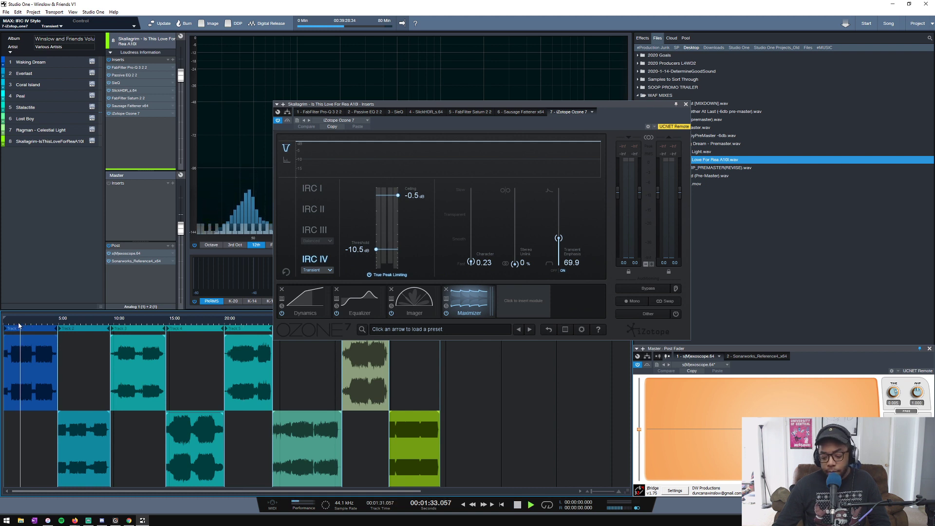
{"action": "key", "text": "space"}
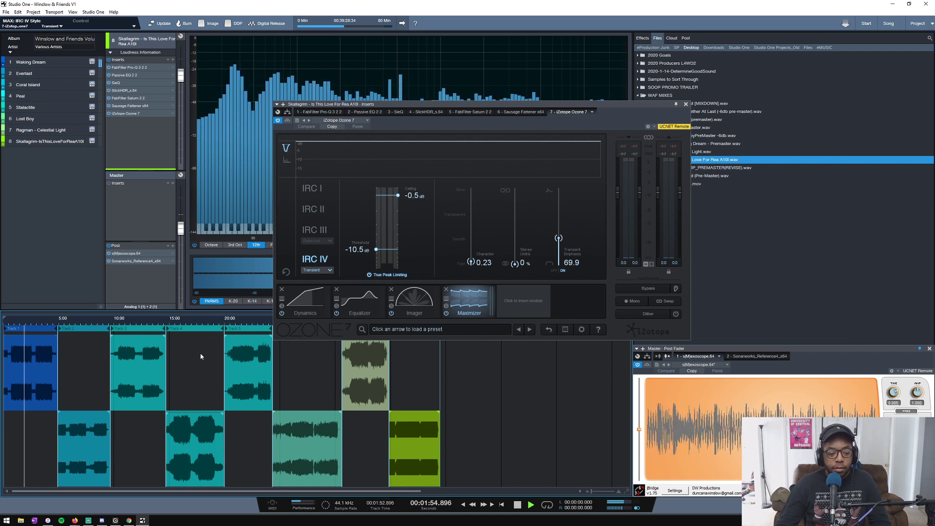
{"action": "key", "text": "space"}
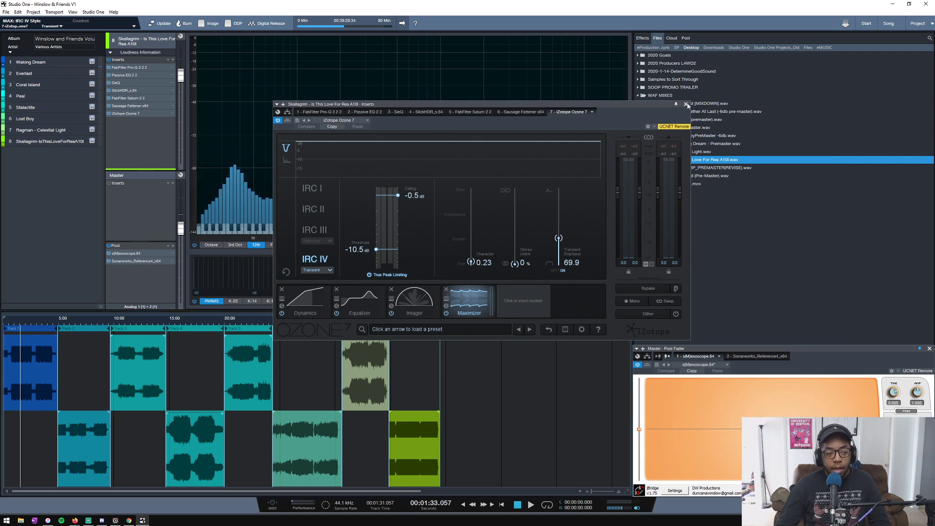
{"action": "left_click", "coordinate": [687, 105]}
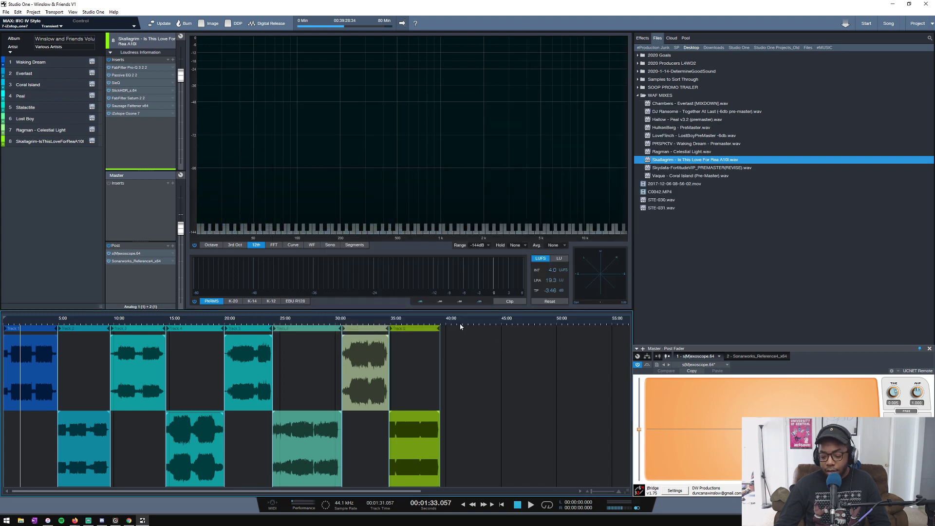
Reopen iZotope Ozone 7 on the Skallagrim track and raise its Maximizer threshold to -1.8 dB.
{"action": "scroll", "coordinate": [461, 326], "scroll_direction": "up", "scroll_amount": 5}
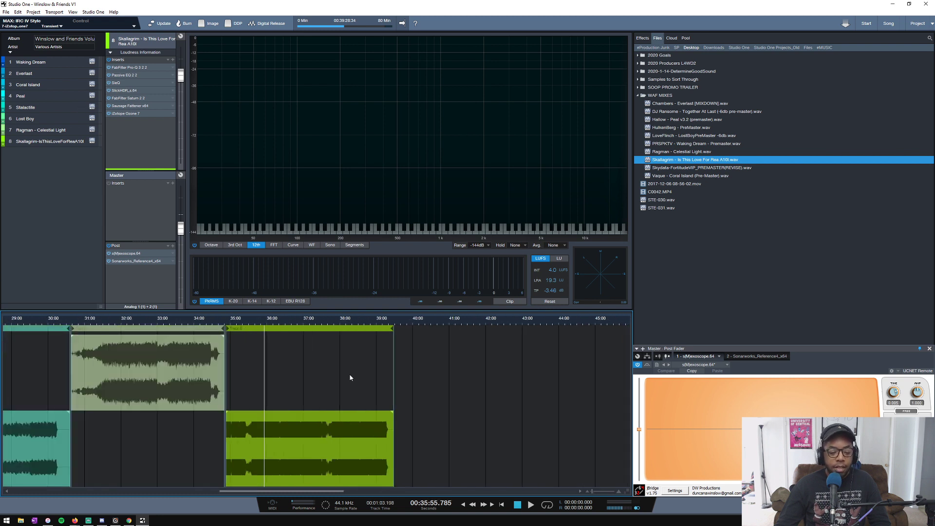
{"action": "left_click", "coordinate": [125, 114]}
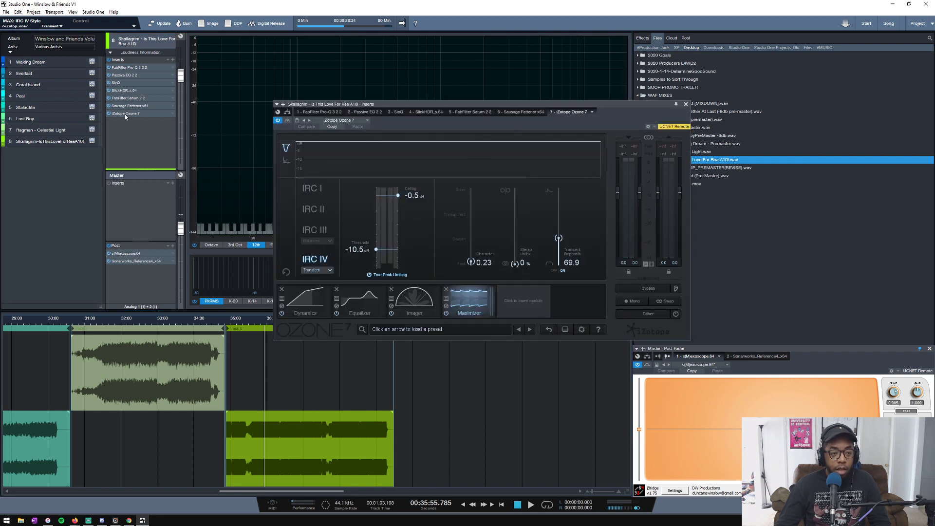
{"action": "left_click", "coordinate": [65, 142]}
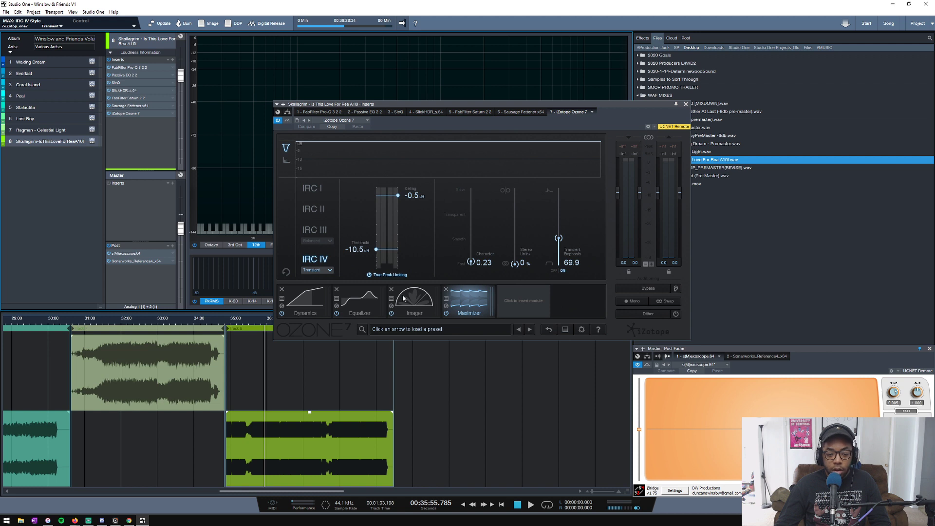
{"action": "left_click_drag", "start_coordinate": [377, 249], "coordinate": [378, 212]}
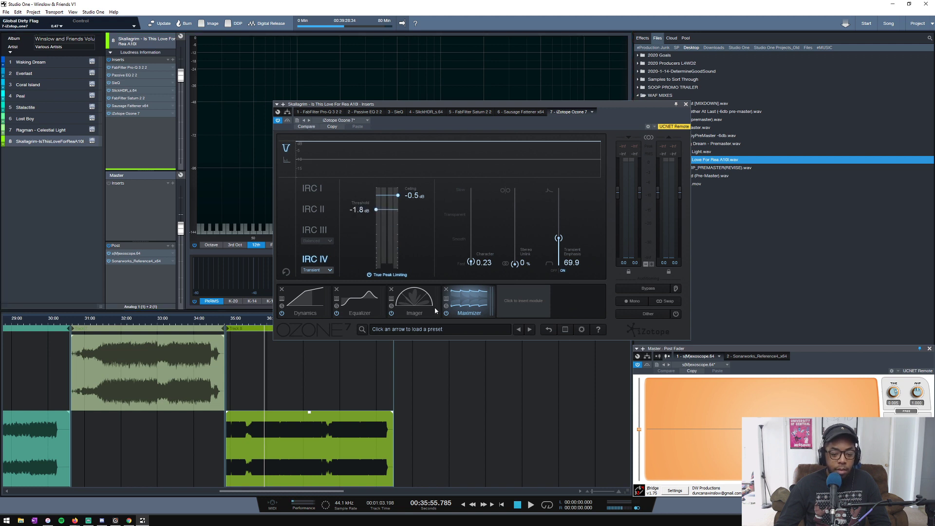
Reset the Band 2 and Band 3 widths to 0 in Ozone 7's Imager and remove the Dynamics module.
{"action": "left_click", "coordinate": [415, 300]}
{"action": "left_click", "coordinate": [384, 221]}
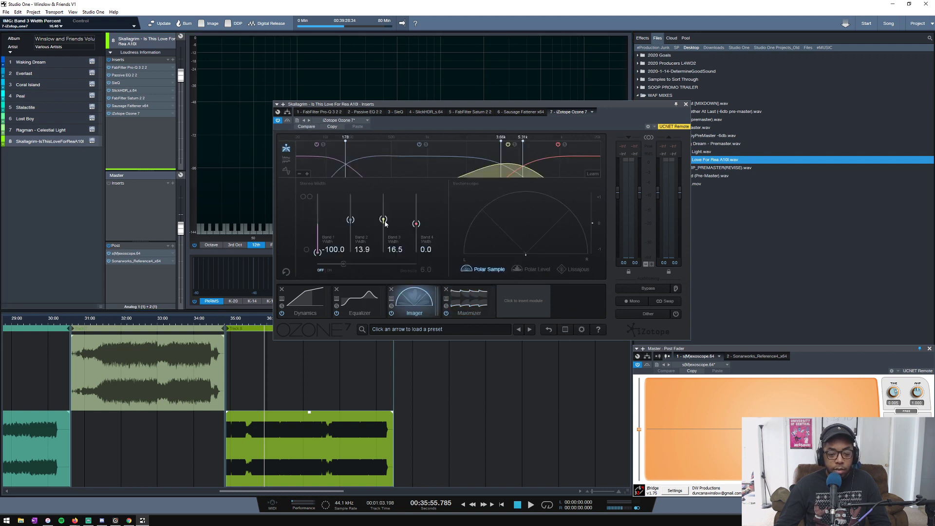
{"action": "left_click", "coordinate": [350, 219]}
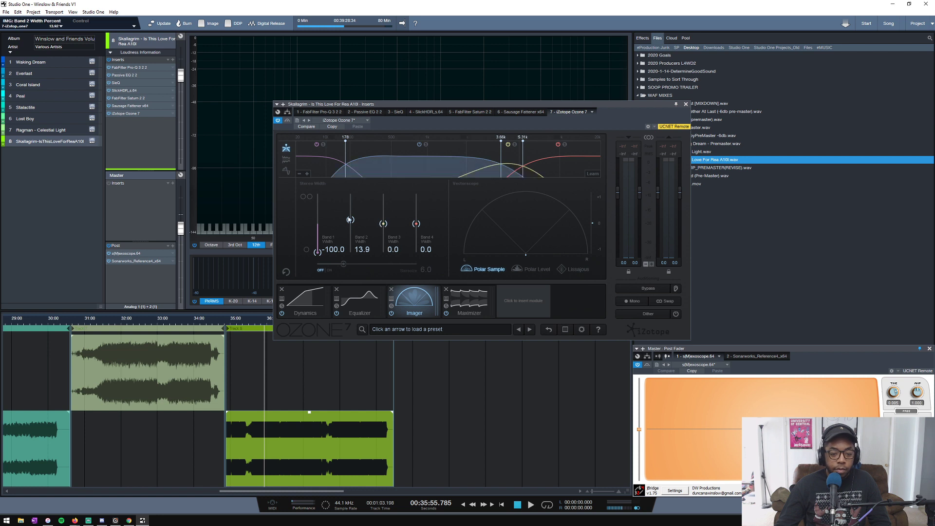
{"action": "left_click", "coordinate": [300, 299]}
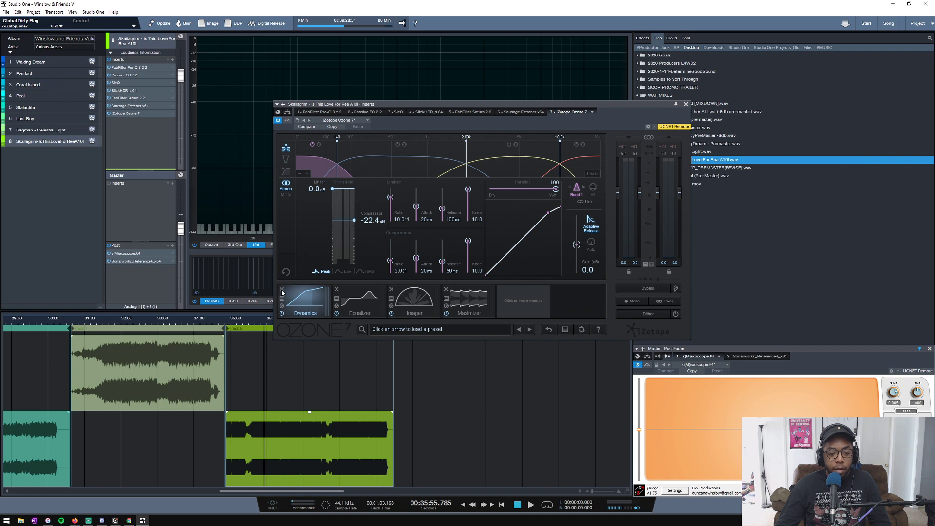
{"action": "left_click", "coordinate": [282, 290]}
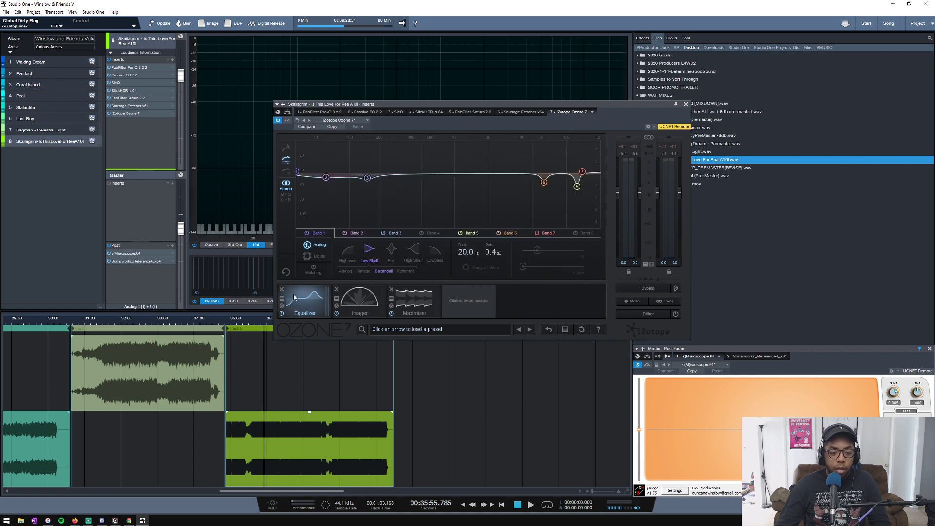
Reset Equalizer bands 1, 2, 3, 5, 6 and 7 to their flat defaults and close the Ozone 7 window.
{"action": "left_click_drag", "start_coordinate": [325, 178], "coordinate": [300, 174]}
{"action": "key", "text": "ctrl+z"}
{"action": "left_click", "coordinate": [297, 173]}
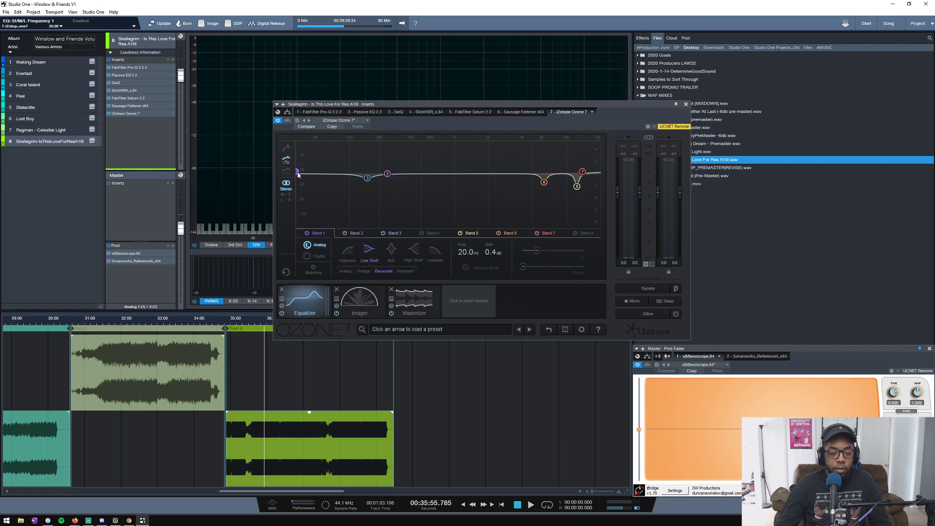
{"action": "left_click_drag", "start_coordinate": [367, 180], "coordinate": [425, 174]}
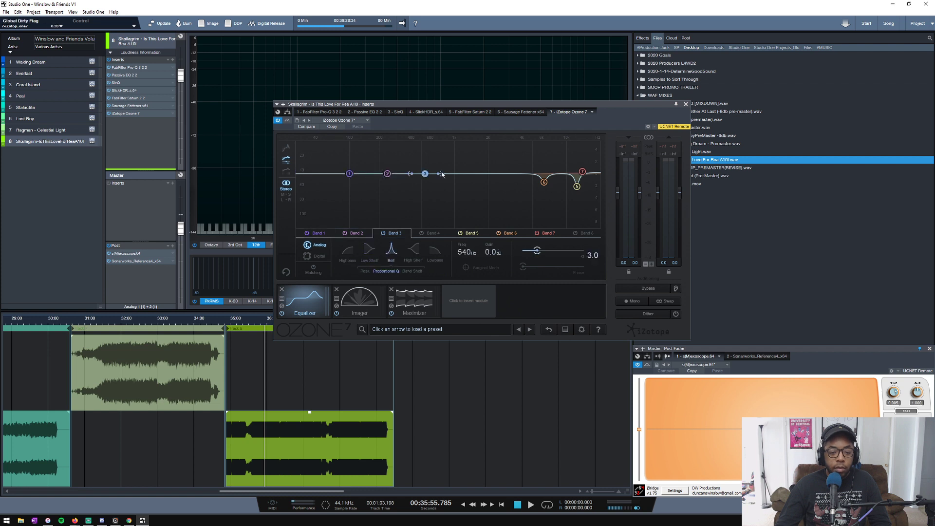
{"action": "double_click", "coordinate": [544, 183]}
{"action": "double_click", "coordinate": [578, 187]}
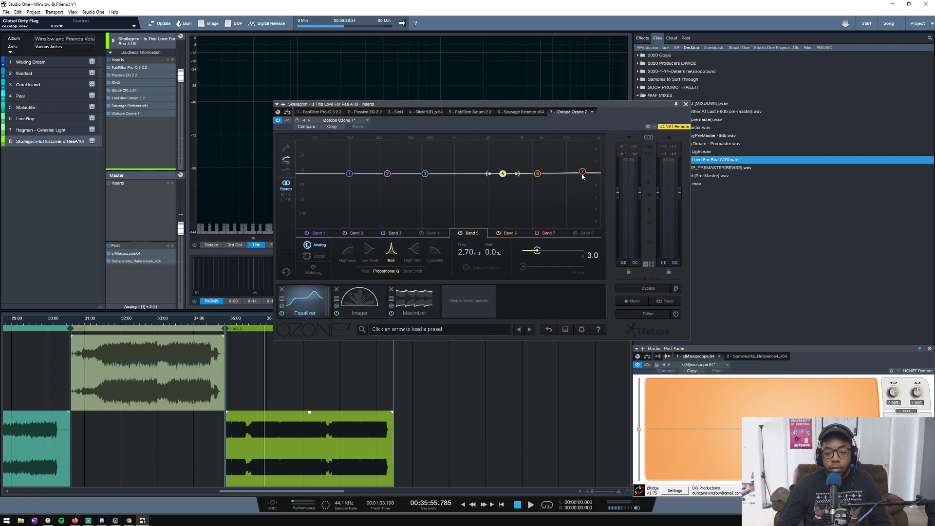
{"action": "double_click", "coordinate": [582, 175]}
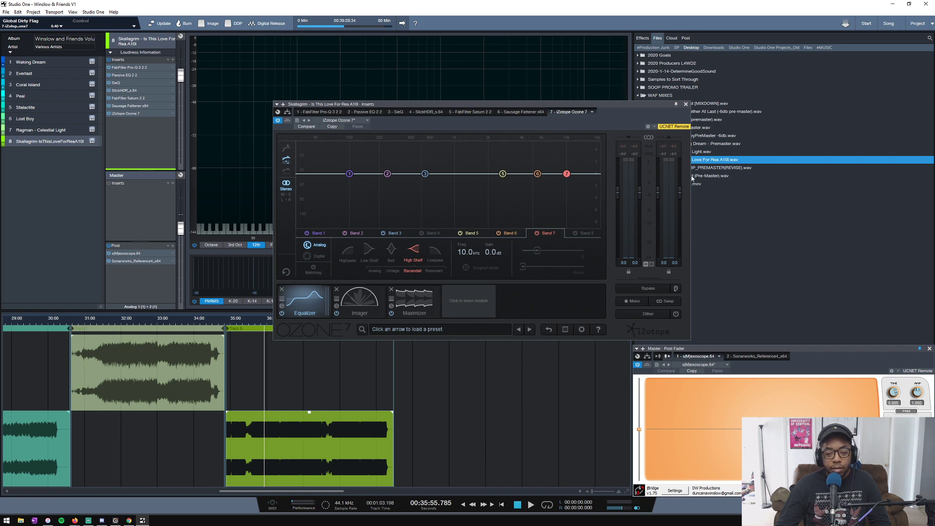
{"action": "left_click", "coordinate": [686, 104]}
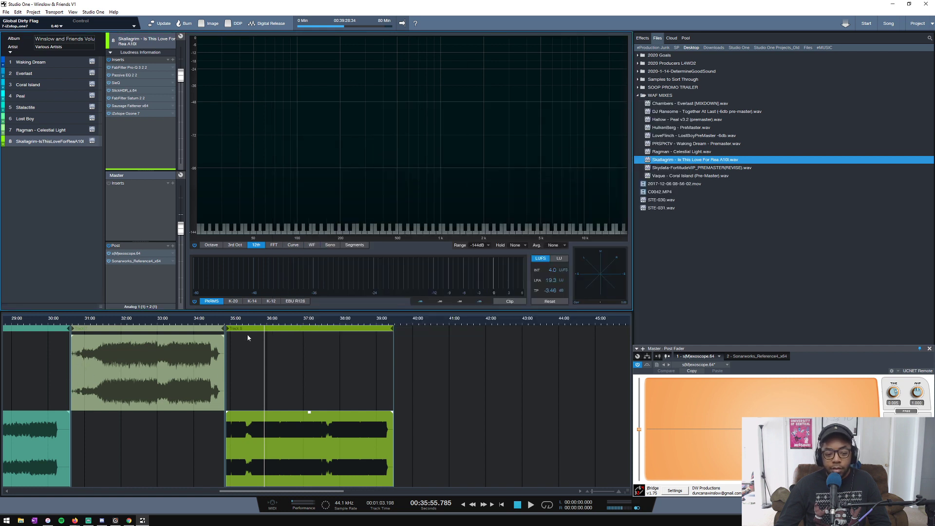
Play the first track, Waking Dream, from about 2:00 as a reference, check the YouTube Studio live chat, and return to Studio One.
{"action": "scroll", "coordinate": [281, 327], "scroll_direction": "down", "scroll_amount": 4}
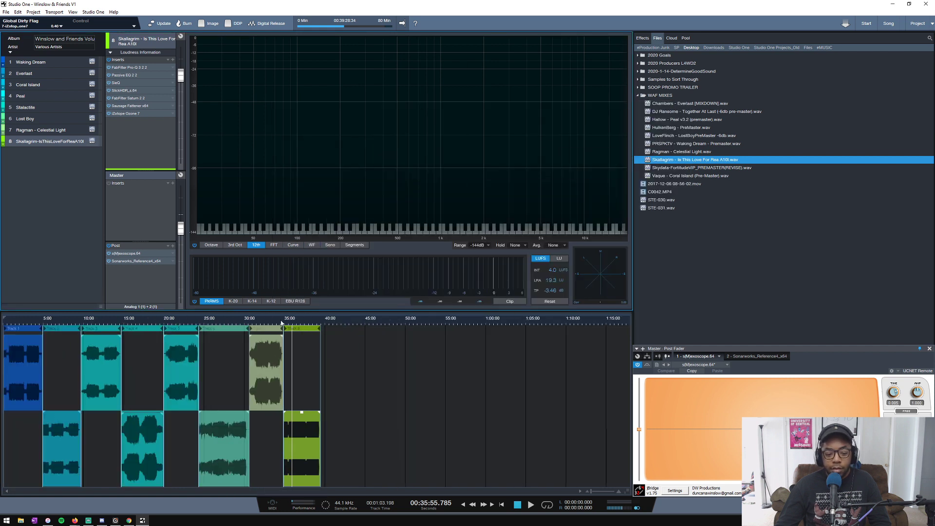
{"action": "left_click", "coordinate": [20, 323]}
{"action": "scroll", "coordinate": [17, 326], "scroll_direction": "up", "scroll_amount": 4}
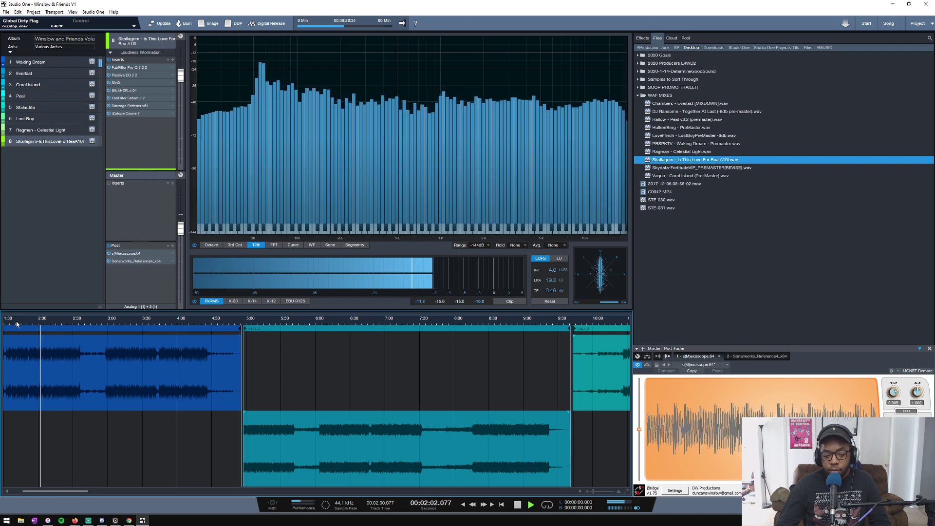
{"action": "scroll", "coordinate": [17, 324], "scroll_direction": "down", "scroll_amount": 2}
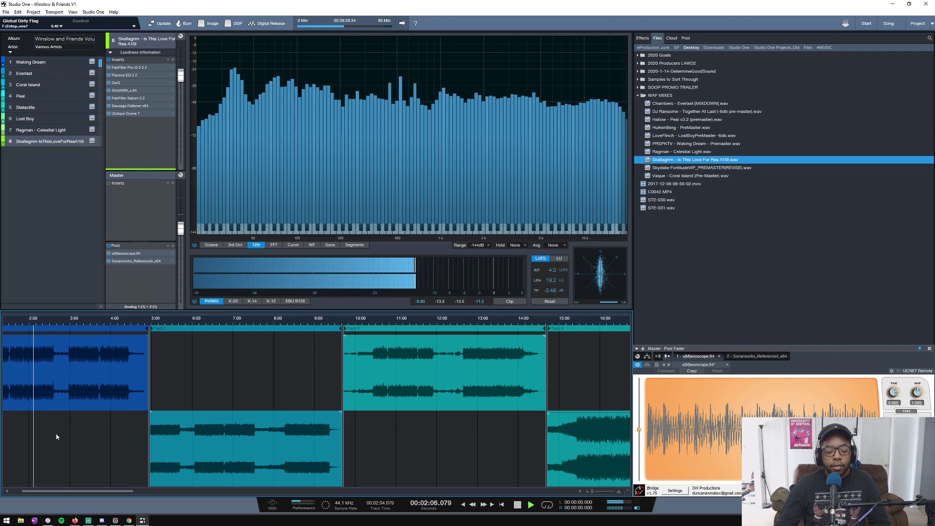
{"action": "left_click", "coordinate": [129, 520]}
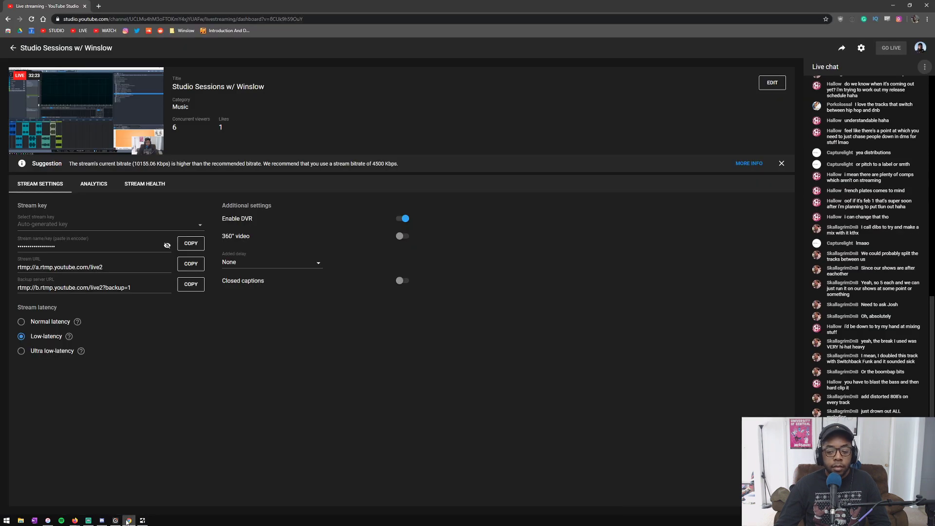
{"action": "left_click", "coordinate": [143, 520]}
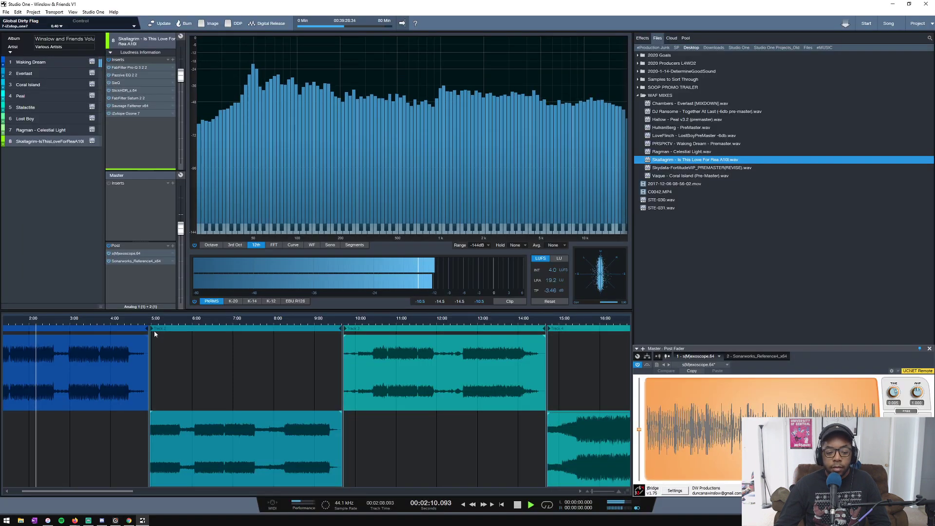
Stop the reference playback and place the play position in the Skallagrim track at about 35:35.
{"action": "scroll", "coordinate": [180, 323], "scroll_direction": "down", "scroll_amount": 10}
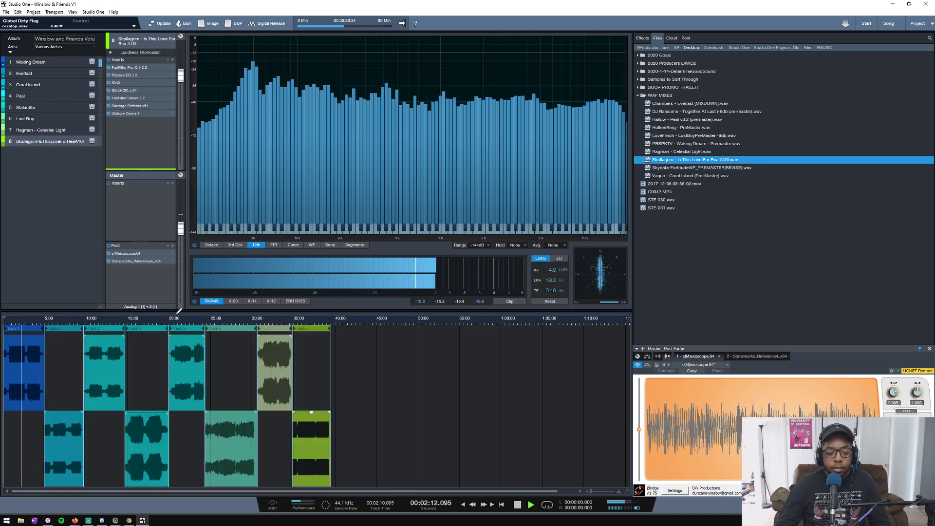
{"action": "scroll", "coordinate": [217, 325], "scroll_direction": "up", "scroll_amount": 6}
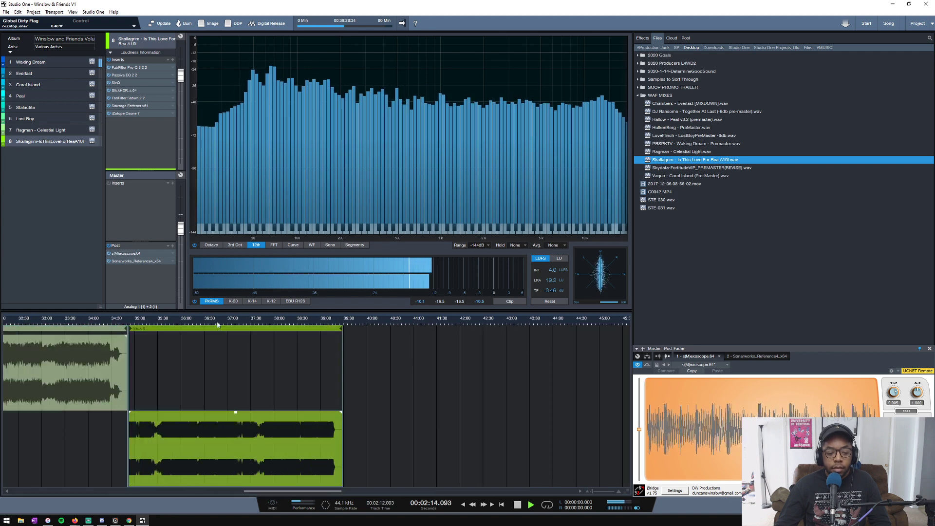
{"action": "key", "text": "space"}
{"action": "left_click", "coordinate": [148, 321]}
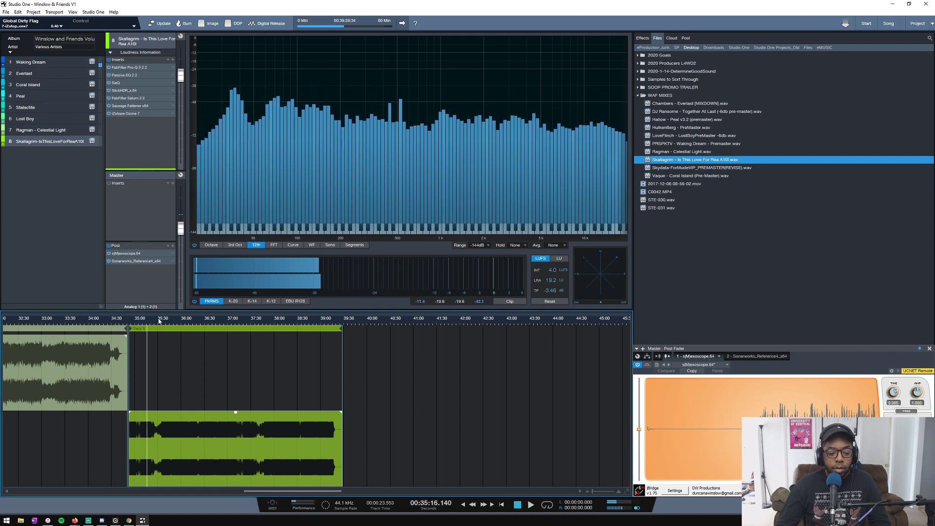
{"action": "left_click", "coordinate": [162, 321]}
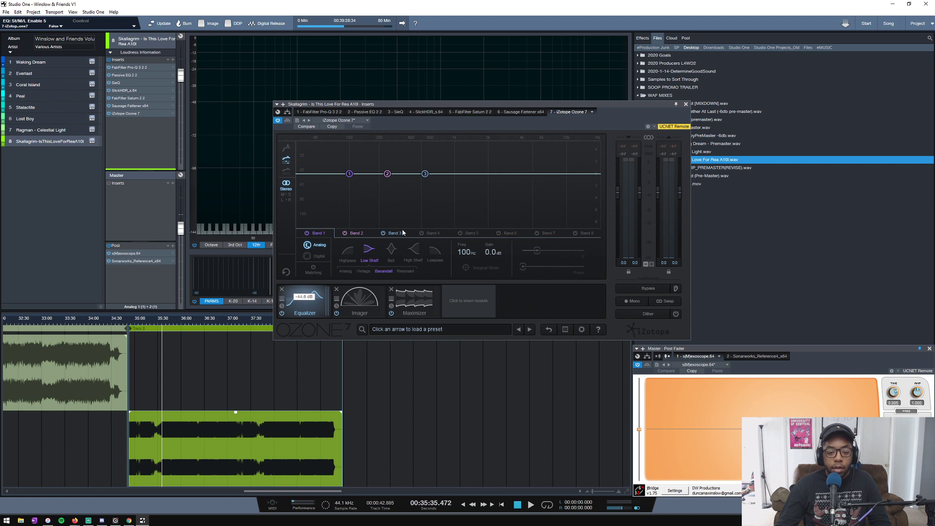
In the Skallagrim track's Ozone 7 Equalizer, disable bands 1 to 7 and make Band 8 a 20 kHz lowpass with a slope of 48.
{"action": "left_click", "coordinate": [308, 234]}
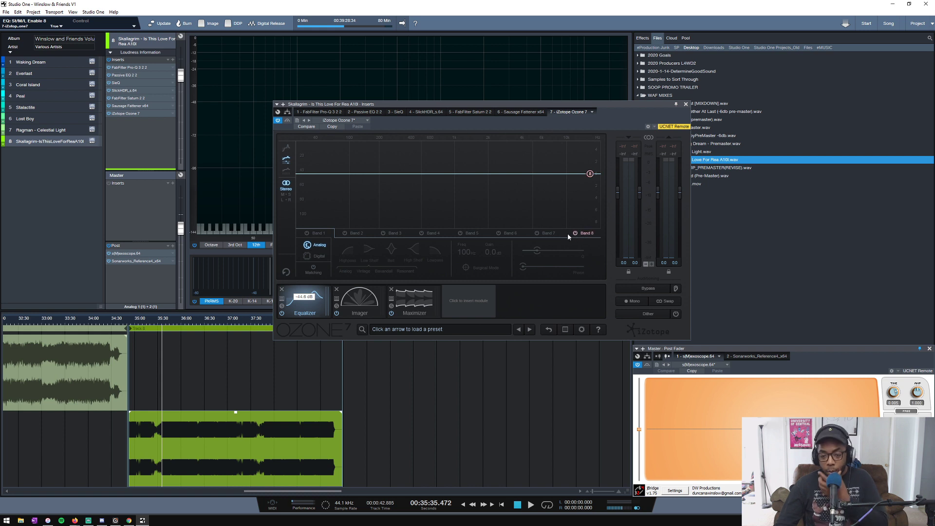
{"action": "left_click", "coordinate": [584, 233]}
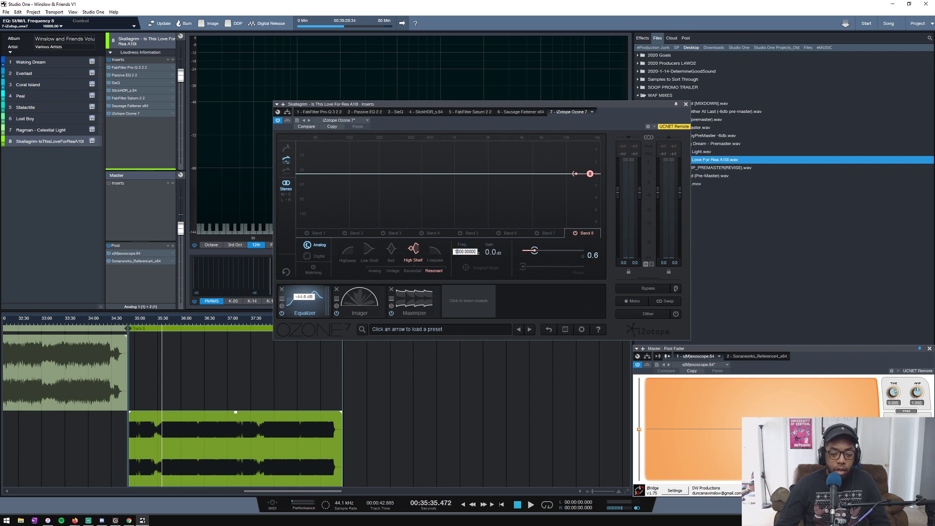
{"action": "key", "text": "BackSpace"}
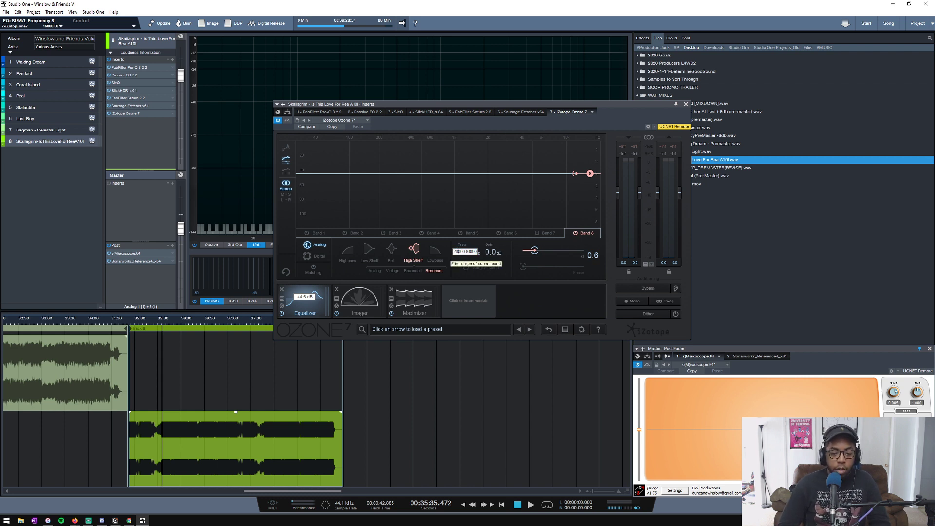
{"action": "key", "text": "Return"}
{"action": "left_click", "coordinate": [435, 251]}
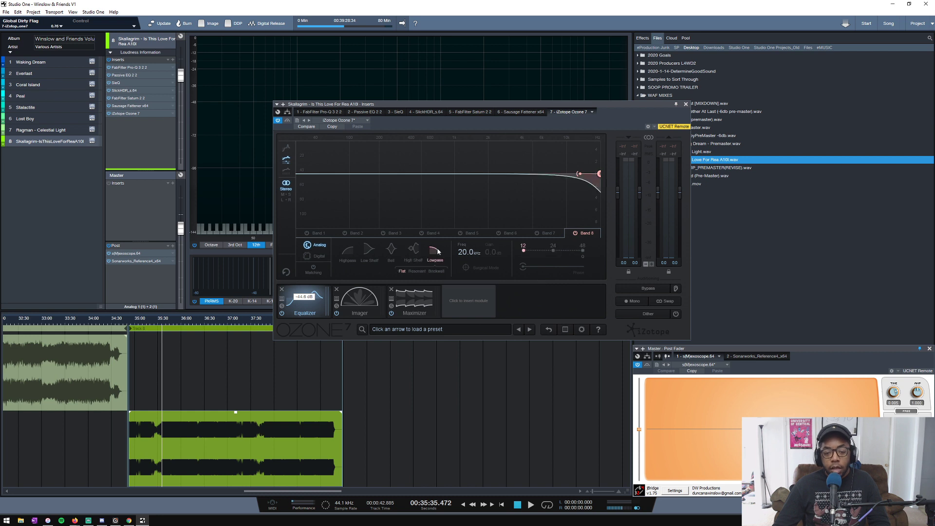
{"action": "left_click", "coordinate": [583, 251]}
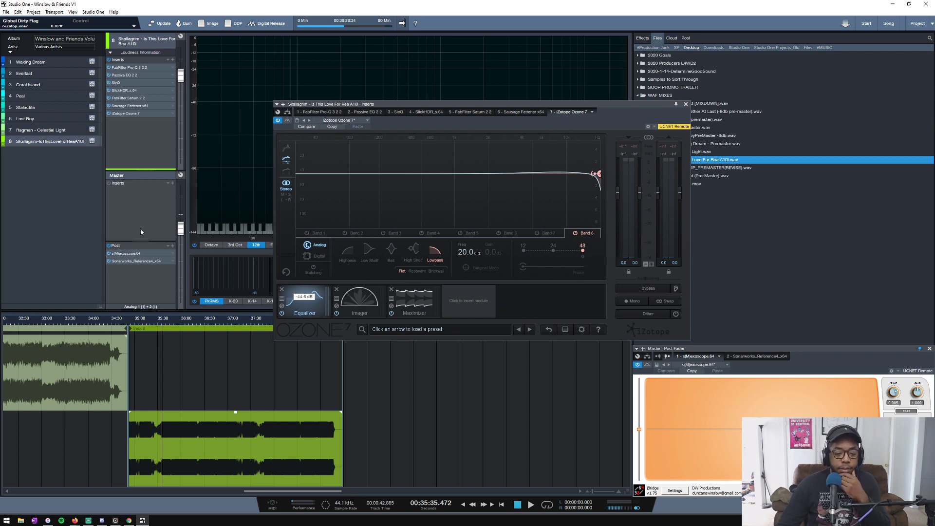
Play the track and lower the Imager's crossover between Band 1 and Band 2 to about 95 Hz.
{"action": "key", "text": "space"}
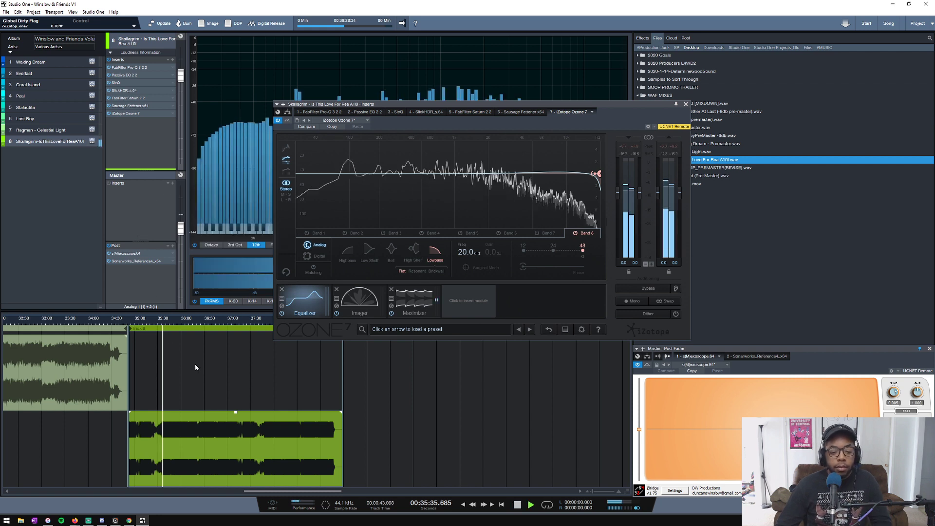
{"action": "left_click", "coordinate": [358, 305]}
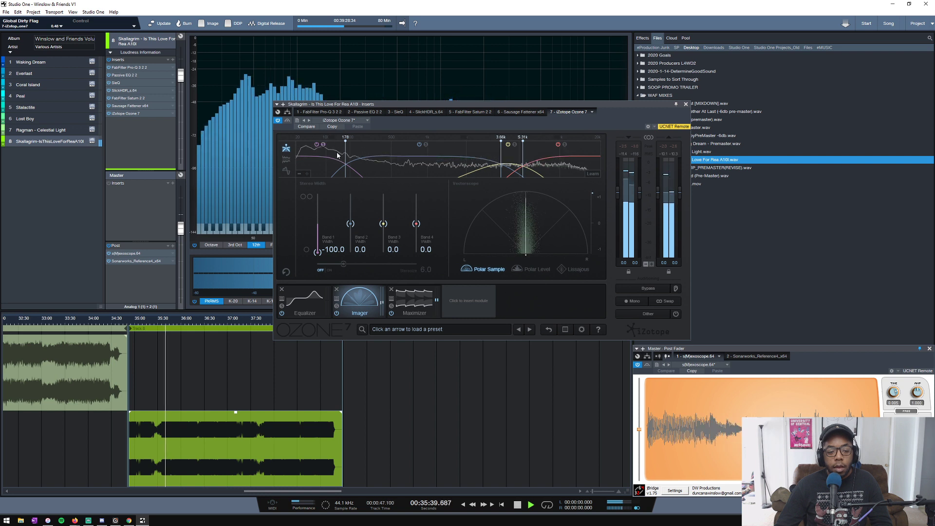
{"action": "left_click_drag", "start_coordinate": [346, 161], "coordinate": [339, 161]}
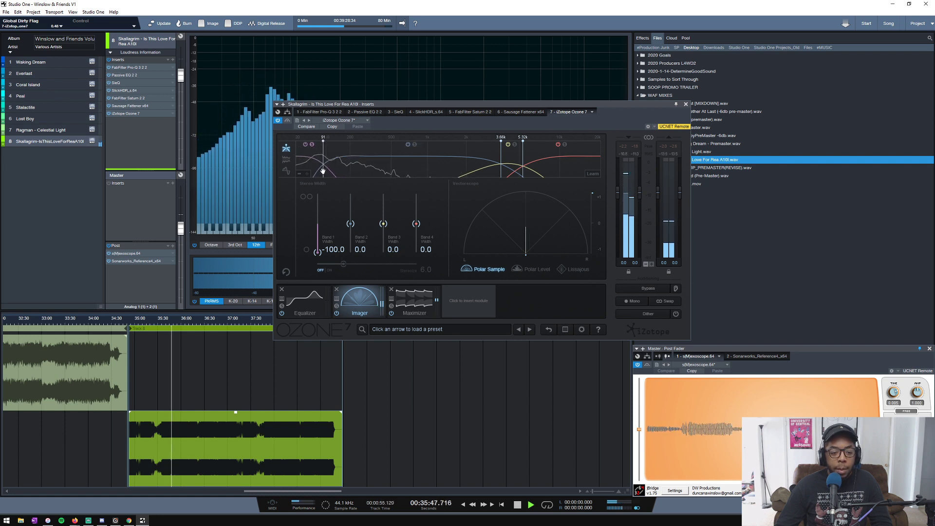
{"action": "left_click_drag", "start_coordinate": [321, 172], "coordinate": [324, 164]}
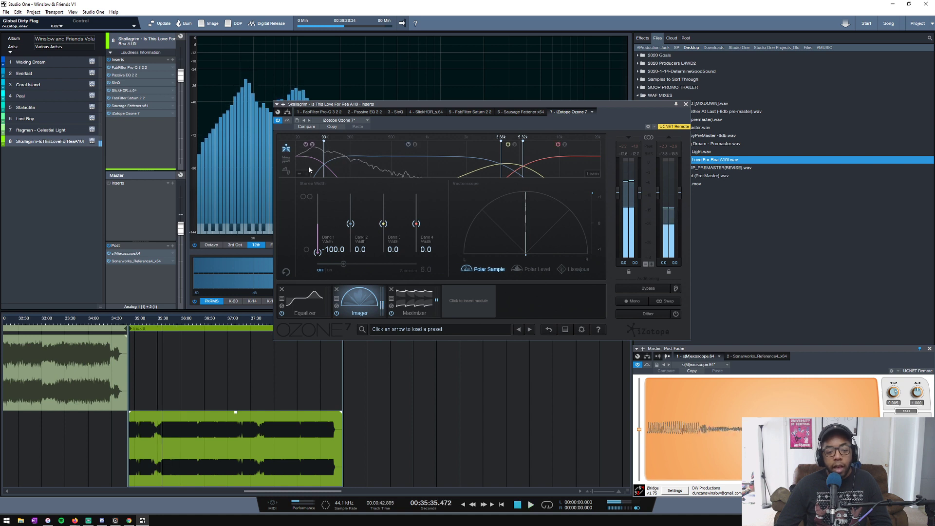
{"action": "key", "text": "space"}
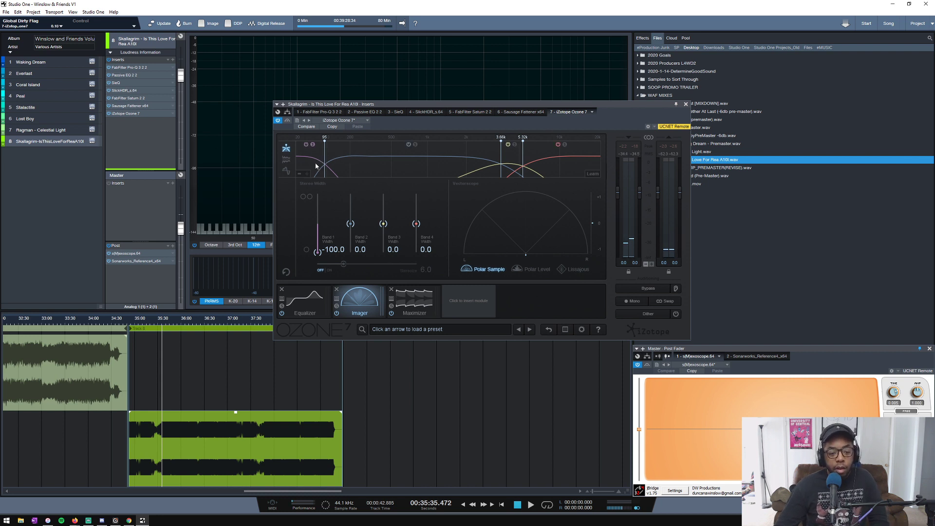
During playback, try Band 2 at full width, set the Imager's Band 2 and Band 3 widths to 12.7, and stop.
{"action": "key", "text": "space"}
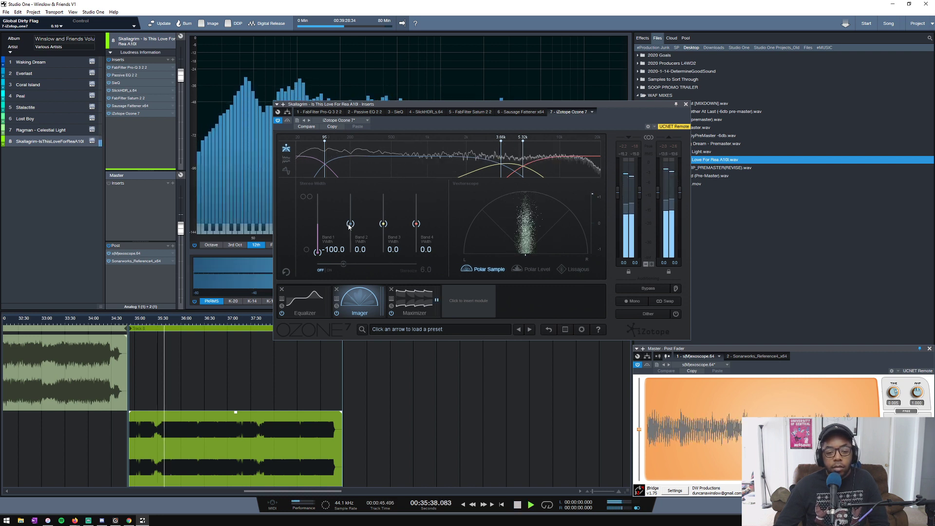
{"action": "left_click_drag", "start_coordinate": [350, 225], "coordinate": [351, 195]}
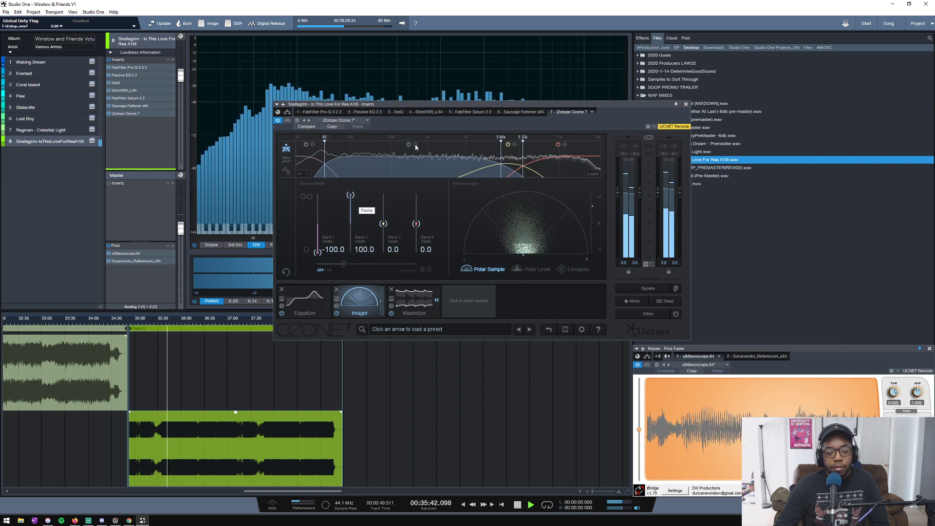
{"action": "left_click_drag", "start_coordinate": [351, 195], "coordinate": [386, 222]}
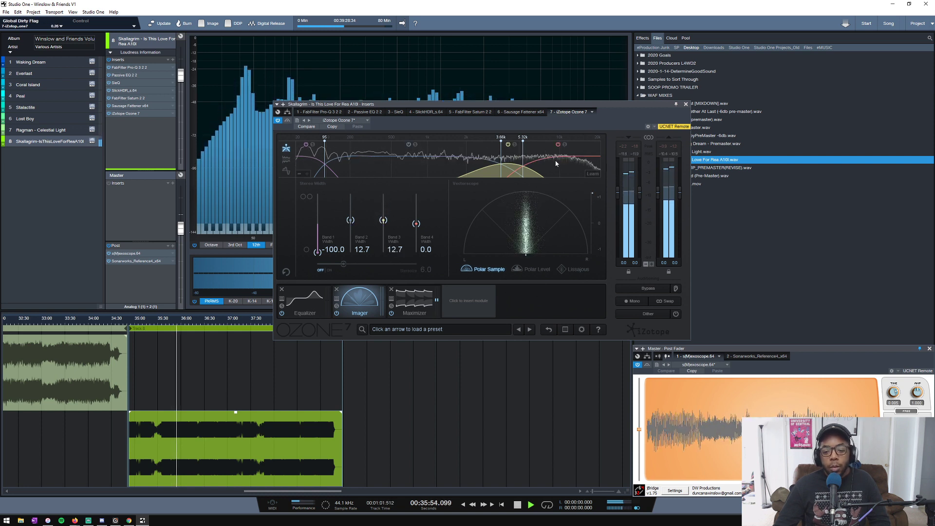
{"action": "key", "text": "space"}
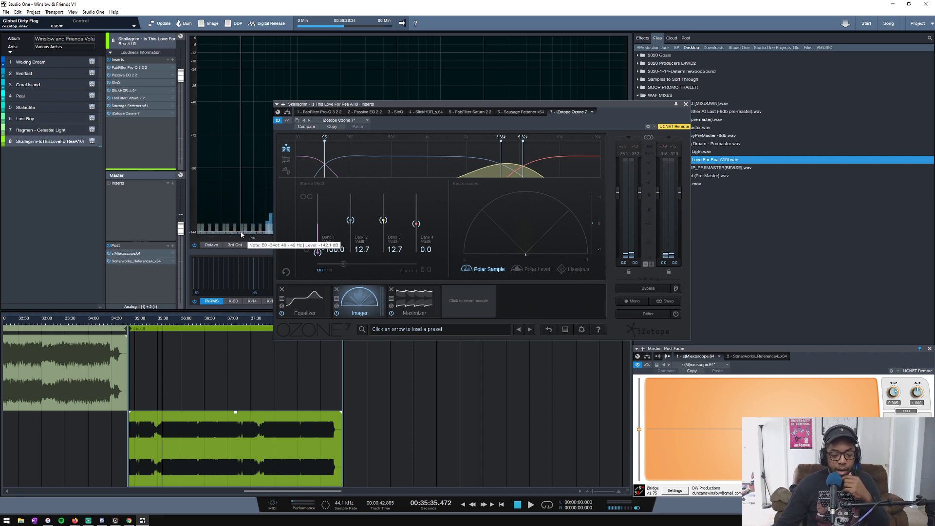
Play the track and lower the Ozone 7 Maximizer threshold to about -6.6 dB.
{"action": "left_click", "coordinate": [420, 305]}
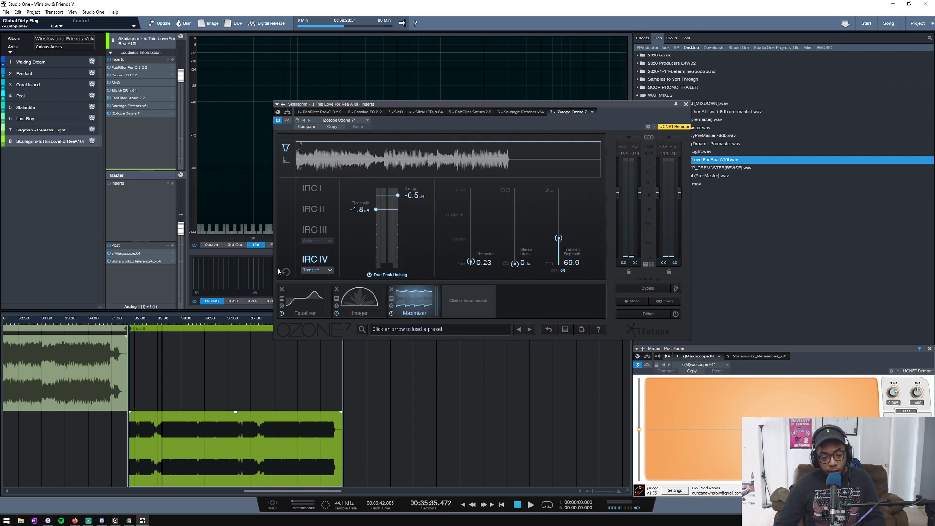
{"action": "key", "text": "space"}
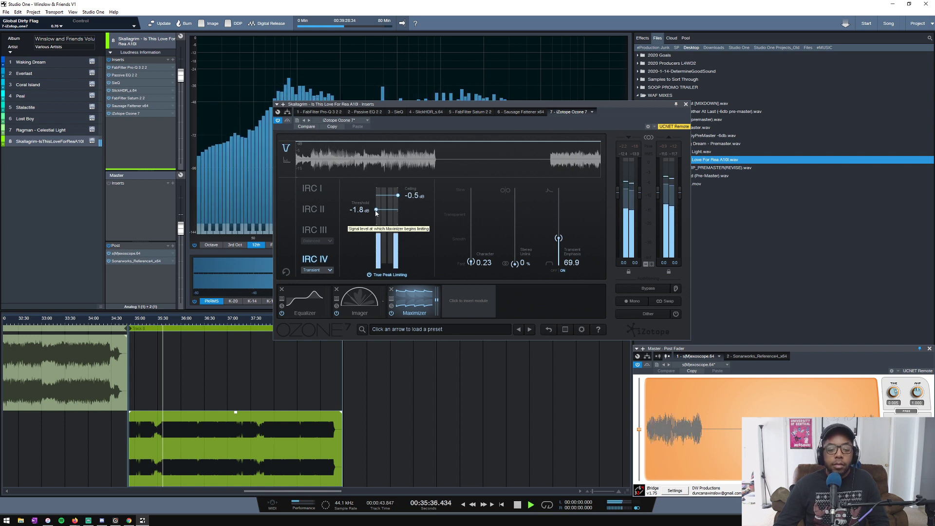
{"action": "left_click_drag", "start_coordinate": [376, 210], "coordinate": [375, 240]}
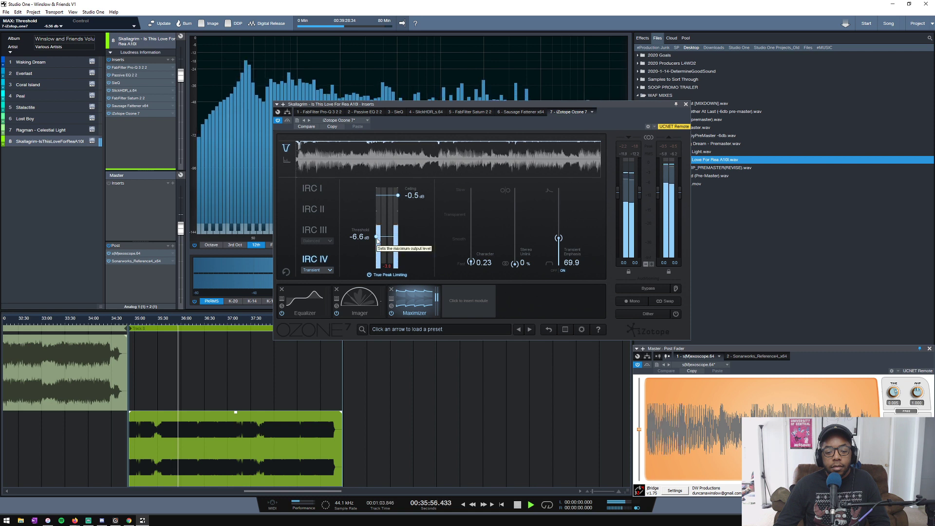
Restart the Skallagrim track and lower the Ozone 7 Maximizer threshold to about -6.8 dB during playback.
{"action": "key", "text": "space"}
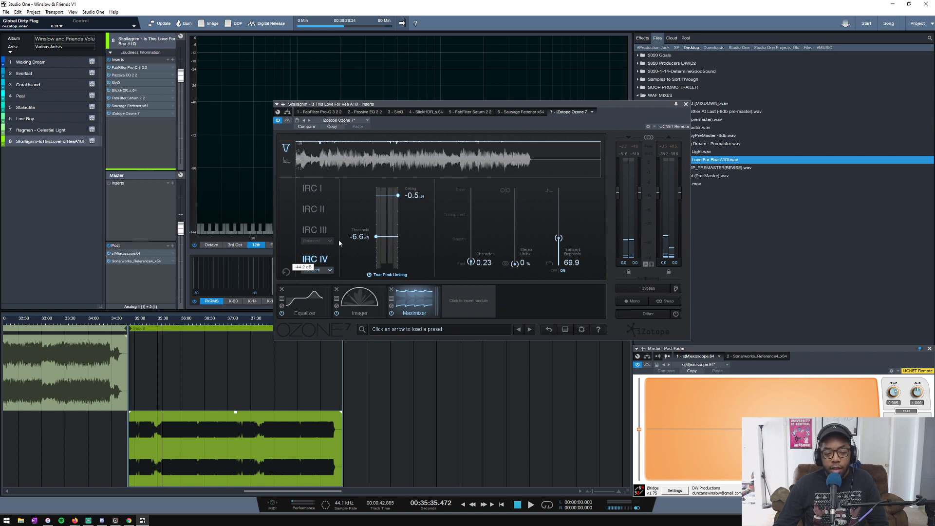
{"action": "key", "text": "space"}
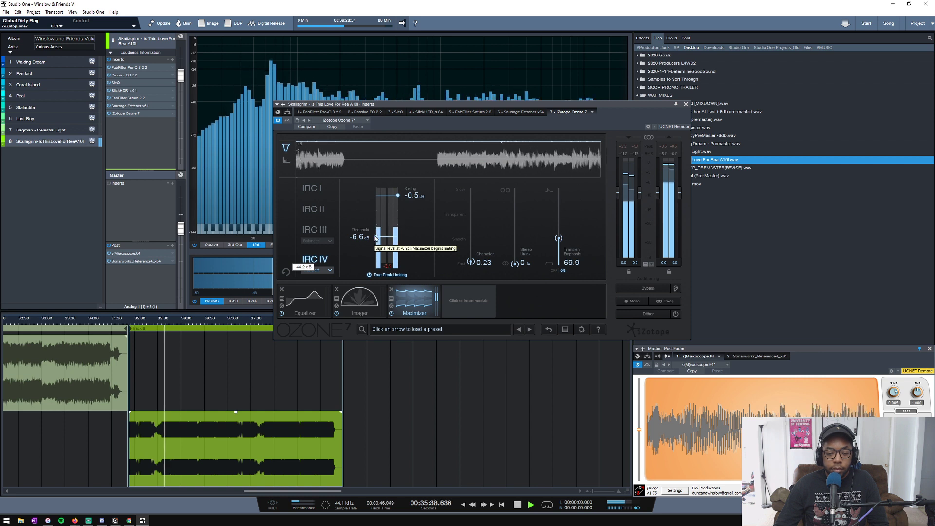
{"action": "left_click_drag", "start_coordinate": [376, 237], "coordinate": [376, 240]}
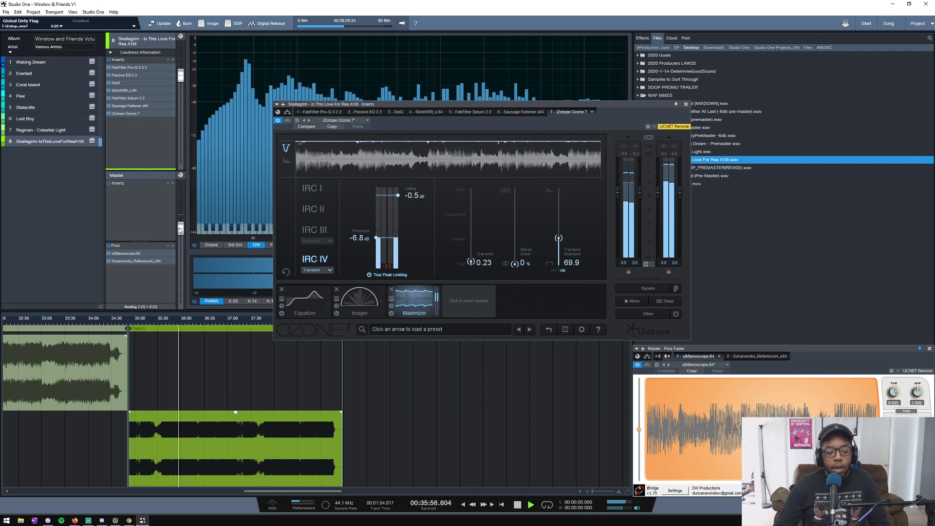
Try a lower Master volume during playback, and reset it to 0 dB.
{"action": "scroll", "coordinate": [179, 233], "scroll_direction": "down", "scroll_amount": 5}
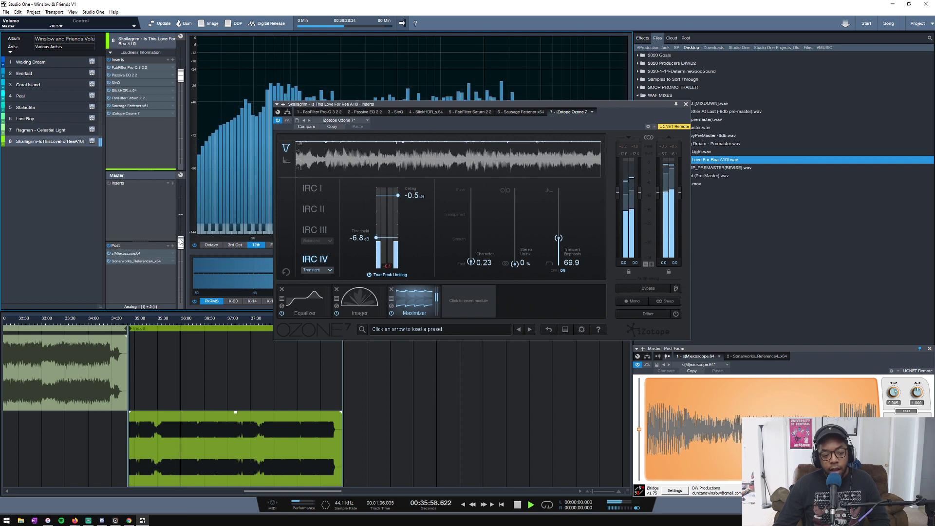
{"action": "scroll", "coordinate": [181, 241], "scroll_direction": "down", "scroll_amount": 2}
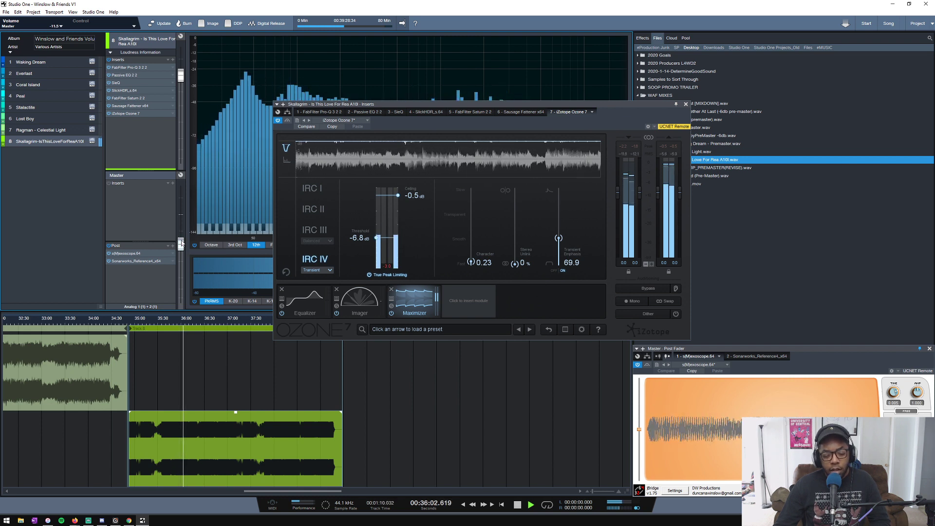
{"action": "left_click", "coordinate": [181, 243], "text": "alt"}
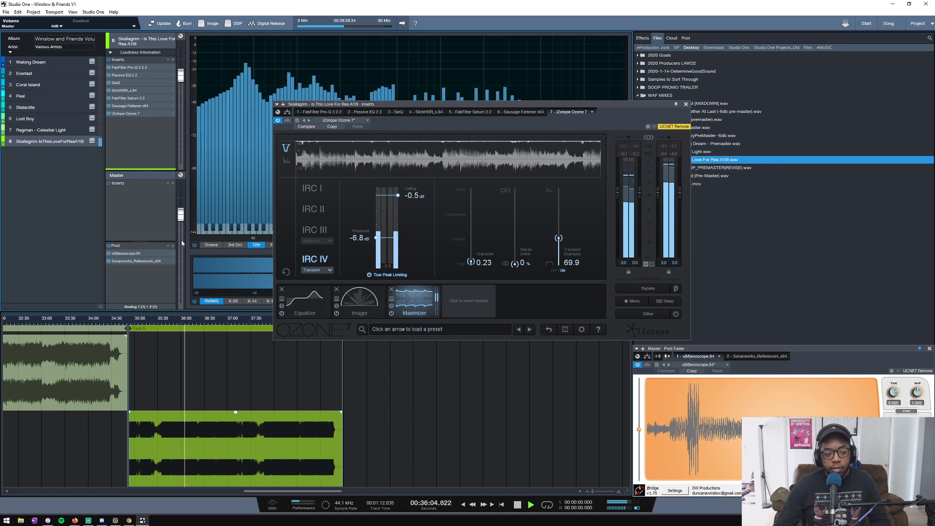
In the track's Pro-Q 3, cut Band 2 at about 110.76 Hz by 2.71 dB with Q 3.044, using Natural Phase processing.
{"action": "left_click", "coordinate": [129, 67]}
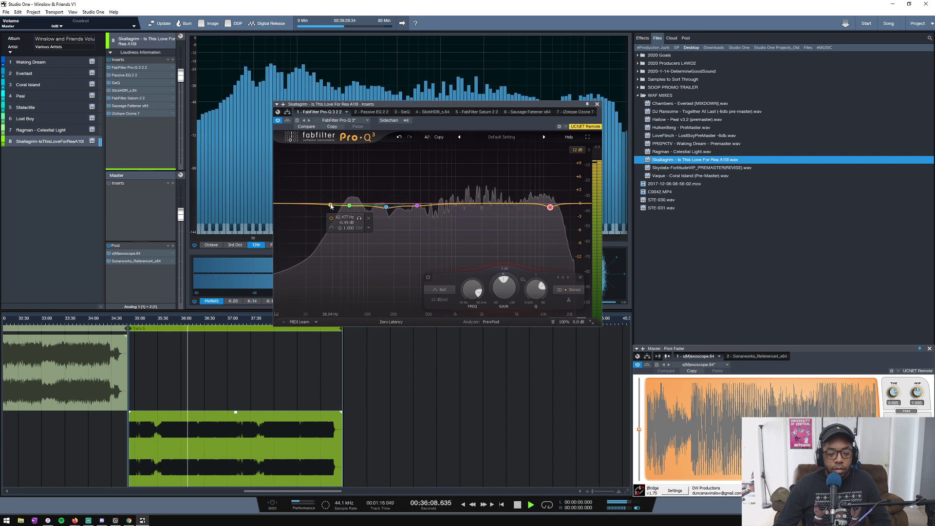
{"action": "left_click_drag", "start_coordinate": [331, 206], "coordinate": [372, 216]}
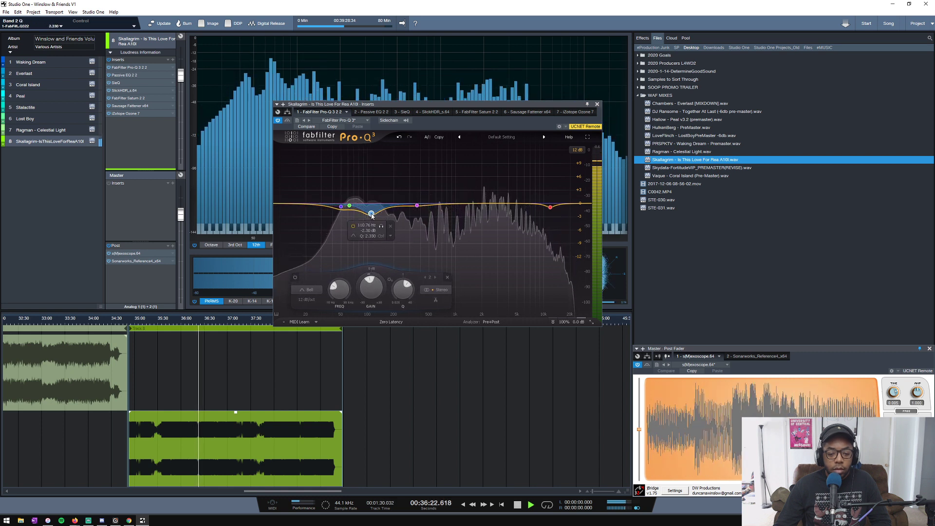
{"action": "left_click", "coordinate": [384, 323]}
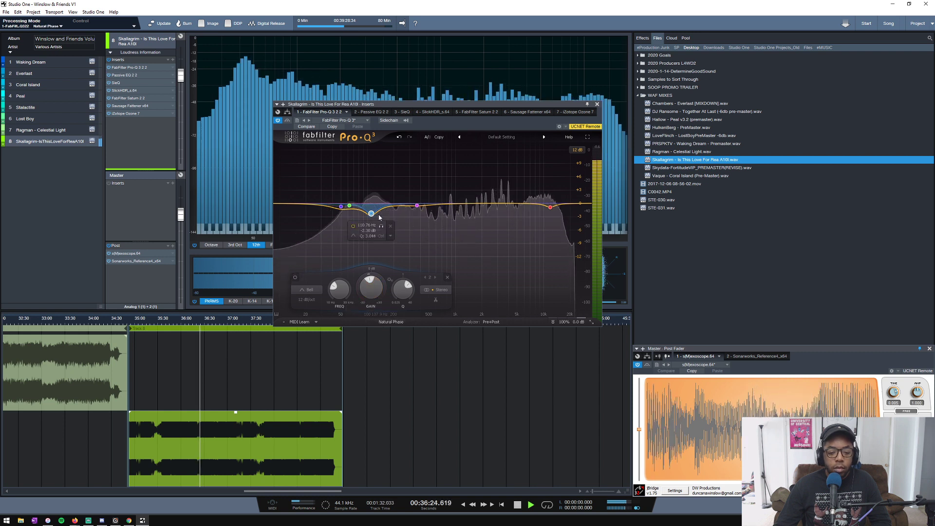
{"action": "left_click", "coordinate": [384, 227]}
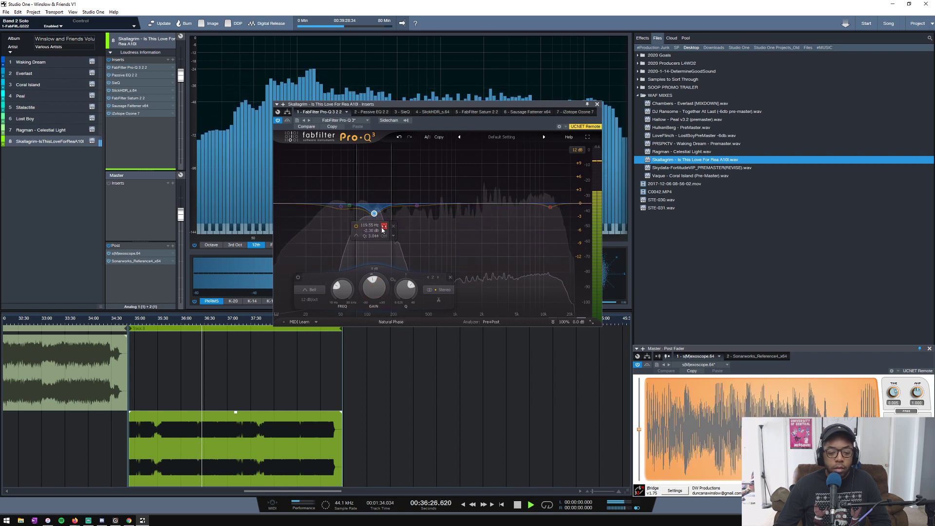
{"action": "left_click", "coordinate": [383, 227]}
{"action": "left_click_drag", "start_coordinate": [373, 214], "coordinate": [372, 214]}
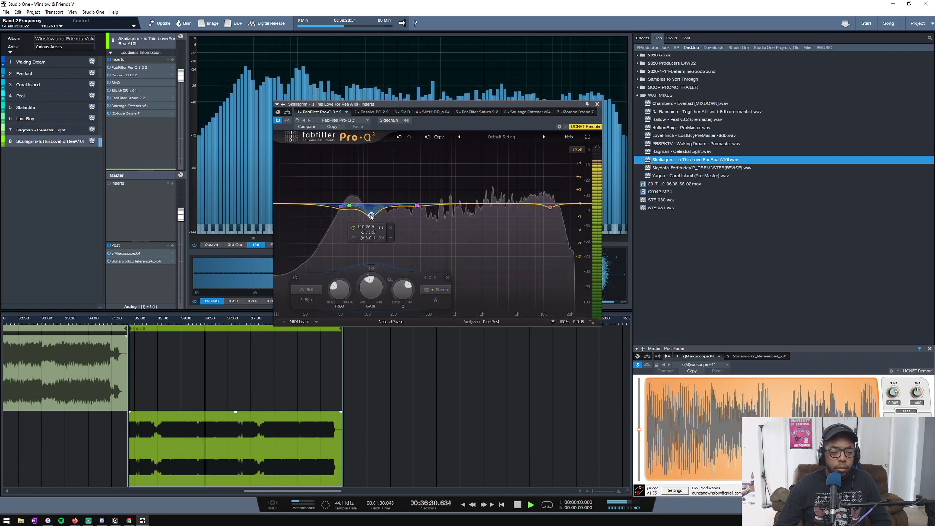
Lower the Low gain of the track's SieQ insert to about -1.7 dB.
{"action": "left_click", "coordinate": [116, 82]}
{"action": "mouse_move", "coordinate": [331, 179]}
{"action": "left_mouse_down"}
{"action": "mouse_move", "coordinate": [325, 192]}
{"action": "mouse_move", "coordinate": [331, 183]}
{"action": "left_mouse_up"}
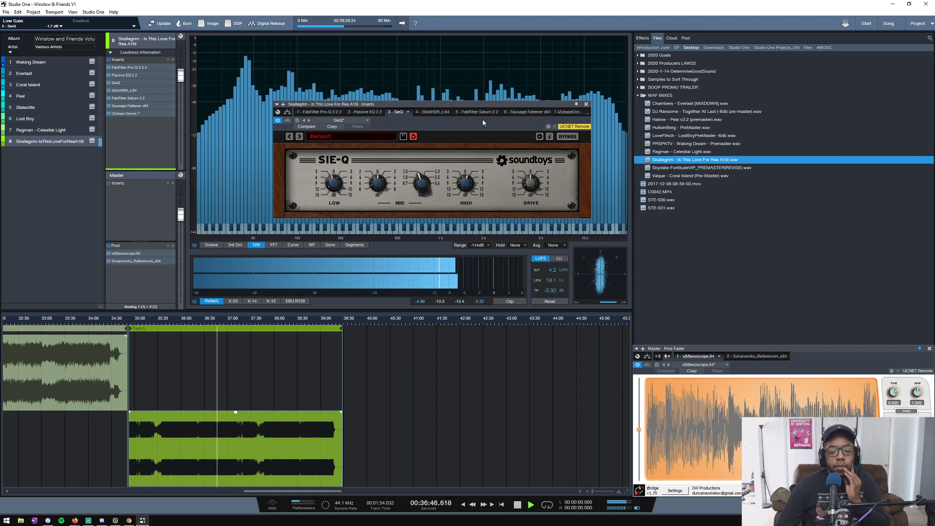
{"action": "left_click", "coordinate": [488, 248]}
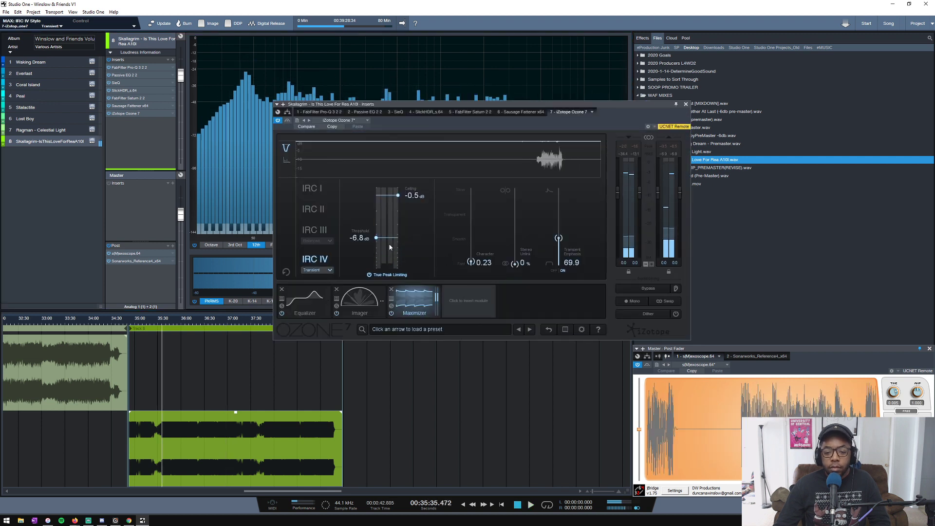
Set the IRC IV style of the Ozone 7 Maximizer to Modern.
{"action": "left_click", "coordinate": [317, 270]}
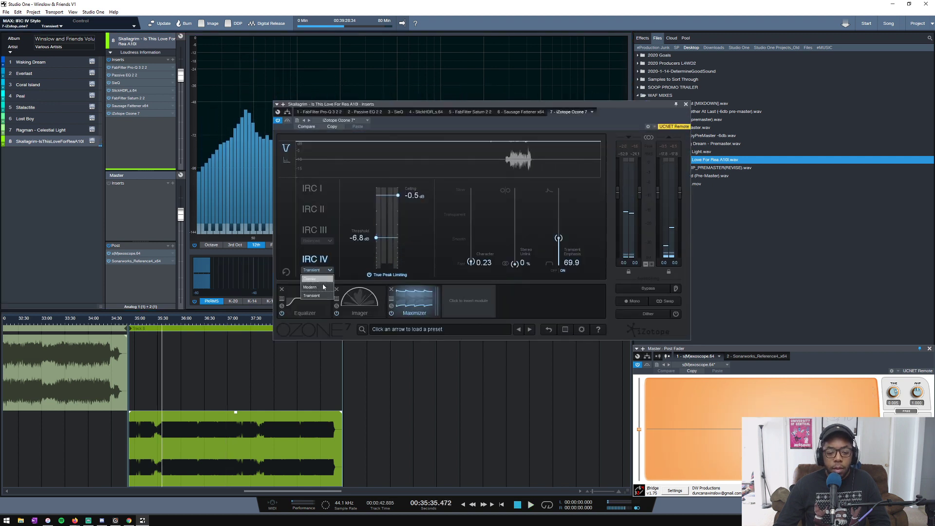
{"action": "left_click", "coordinate": [323, 287]}
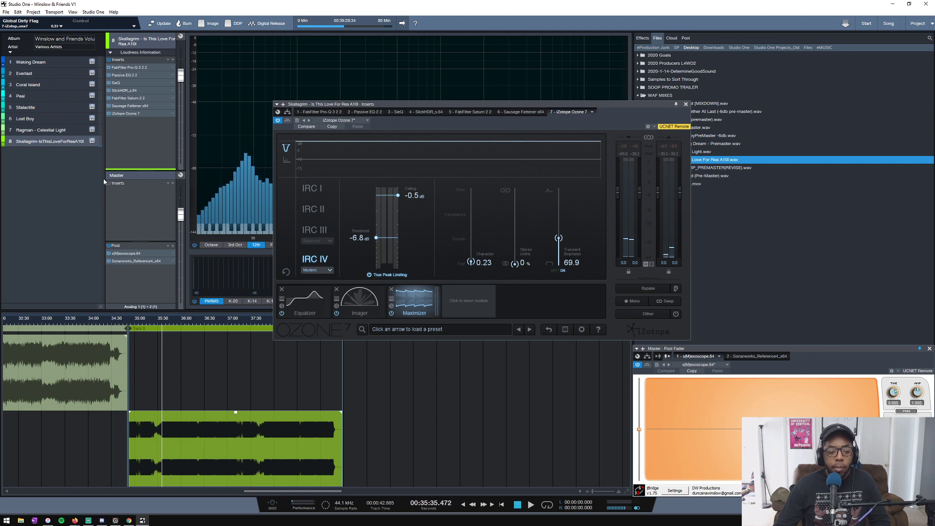
{"action": "mouse_move", "coordinate": [145, 326]}
{"action": "left_mouse_down"}
{"action": "mouse_move", "coordinate": [104, 324]}
{"action": "mouse_move", "coordinate": [227, 324]}
{"action": "mouse_move", "coordinate": [137, 336]}
{"action": "left_mouse_up"}
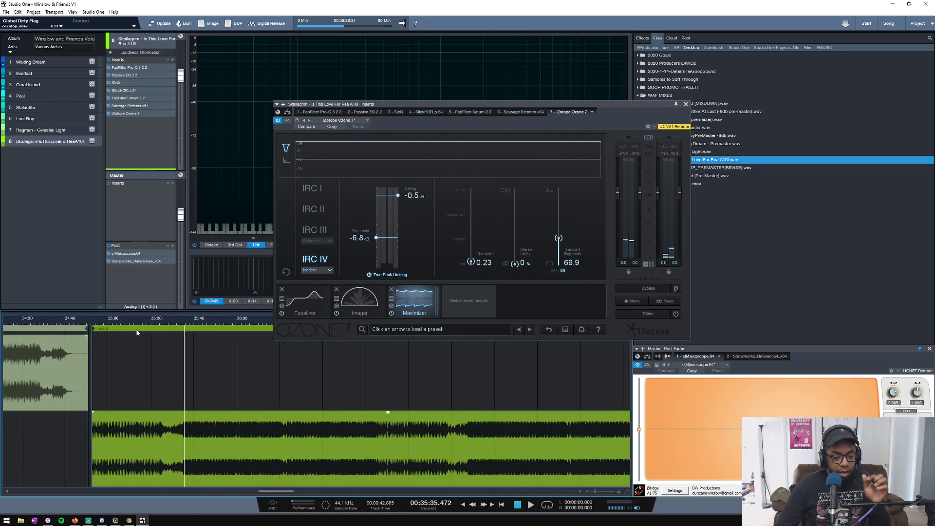
{"action": "left_click", "coordinate": [122, 115]}
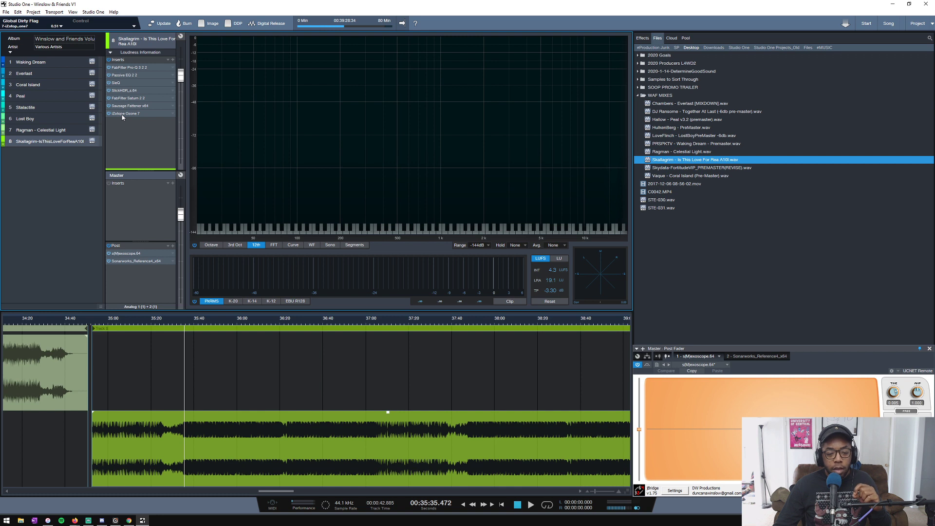
{"action": "left_click", "coordinate": [122, 115]}
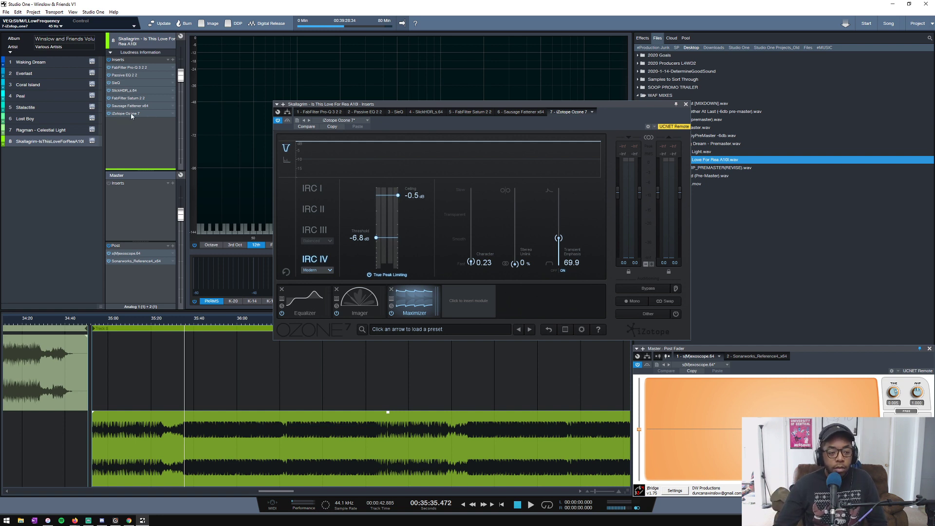
{"action": "left_click", "coordinate": [131, 115]}
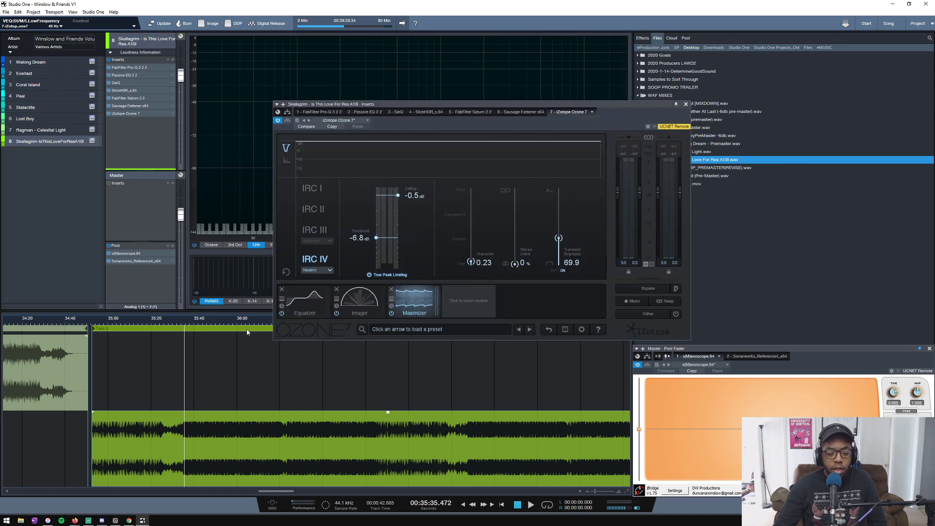
{"action": "scroll", "coordinate": [259, 325], "scroll_direction": "down", "scroll_amount": 2}
{"action": "scroll", "coordinate": [259, 325], "scroll_direction": "down", "scroll_amount": 7}
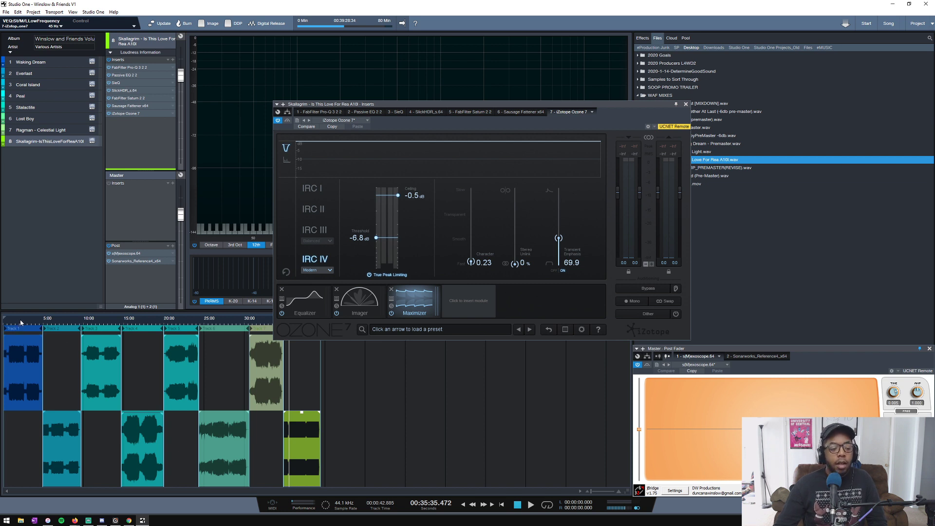
{"action": "scroll", "coordinate": [292, 324], "scroll_direction": "up", "scroll_amount": 5}
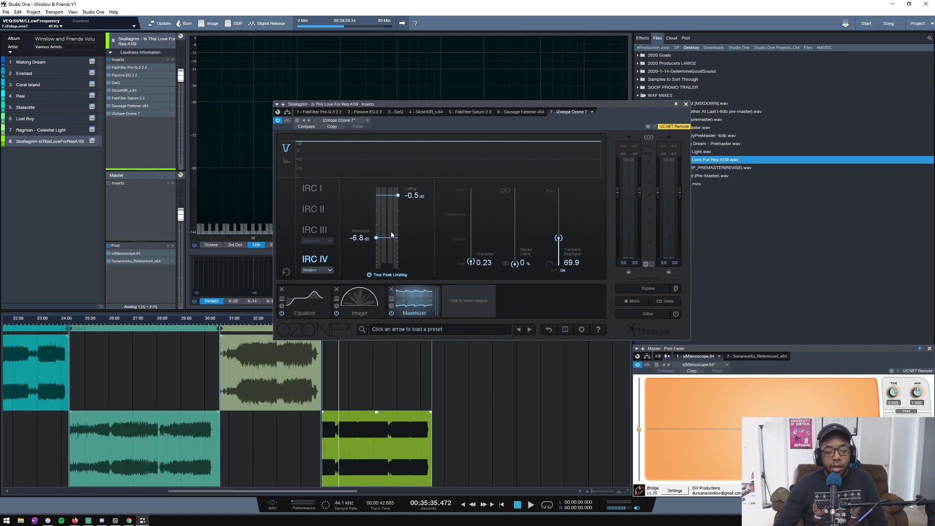
In the Ozone 7 Equalizer, enable Band 2 and place it at about 268 Hz with -0.2 dB gain during playback.
{"action": "left_click", "coordinate": [306, 302]}
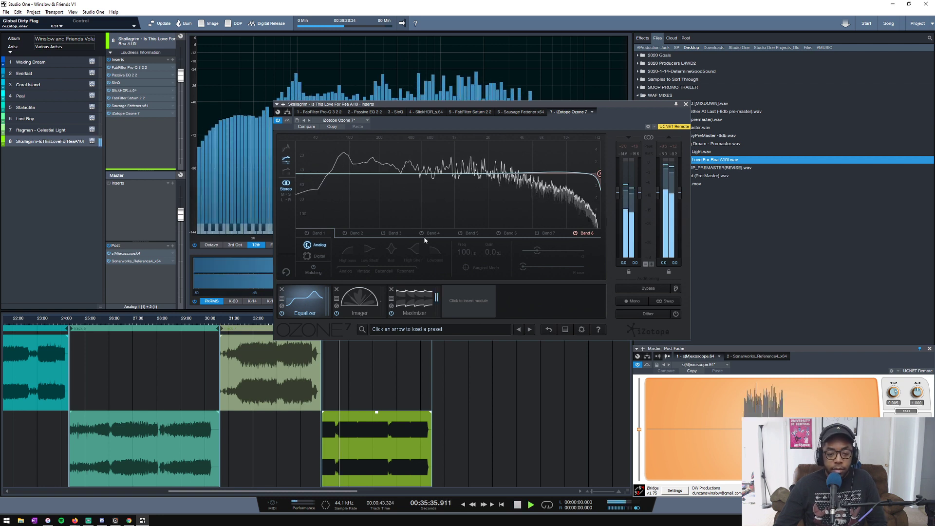
{"action": "left_click", "coordinate": [346, 234]}
{"action": "mouse_move", "coordinate": [388, 175]}
{"action": "left_mouse_down"}
{"action": "mouse_move", "coordinate": [393, 152]}
{"action": "mouse_move", "coordinate": [393, 176]}
{"action": "left_mouse_up"}
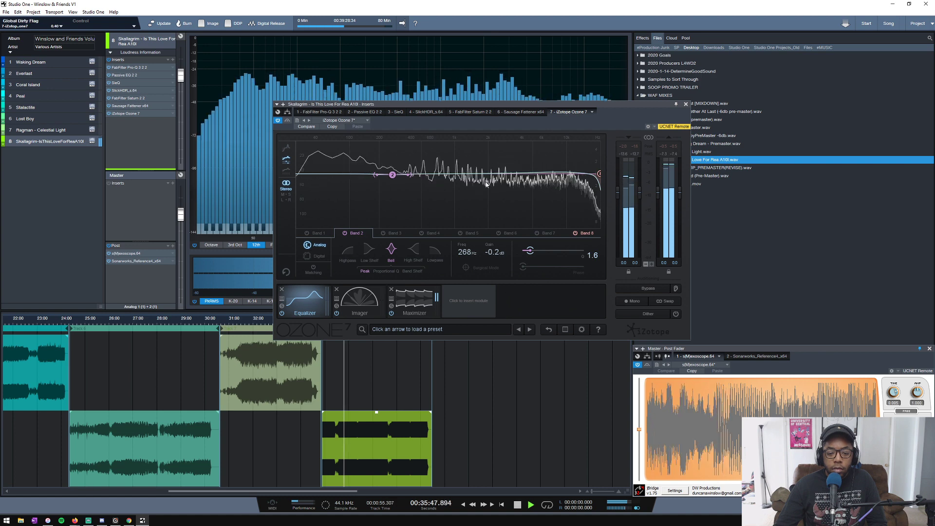
Enable Equalizer Band 5 and shape it into a bell cut at about 743 Hz, -0.4 dB, with Q 2.3.
{"action": "left_click", "coordinate": [503, 174]}
{"action": "left_click_drag", "start_coordinate": [503, 175], "coordinate": [440, 175]}
{"action": "scroll", "coordinate": [441, 176], "scroll_direction": "down", "scroll_amount": 5}
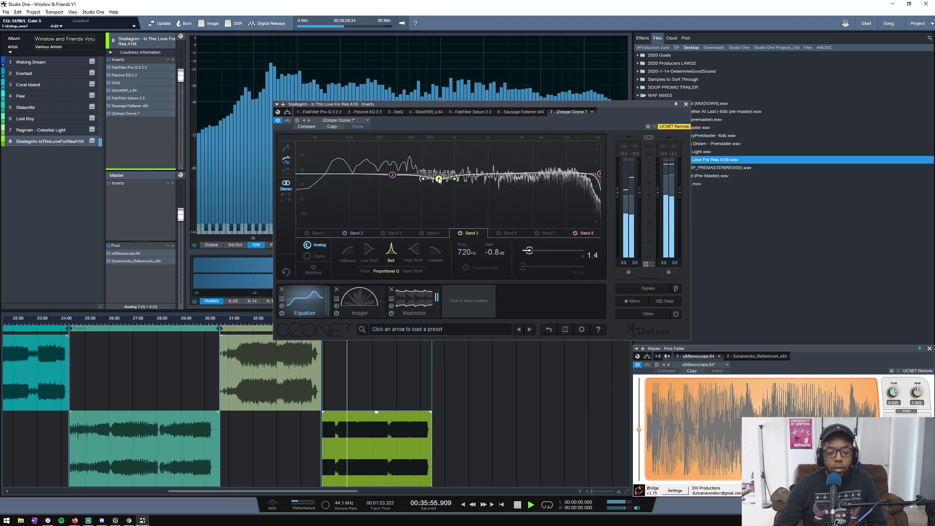
{"action": "scroll", "coordinate": [440, 176], "scroll_direction": "up", "scroll_amount": 6}
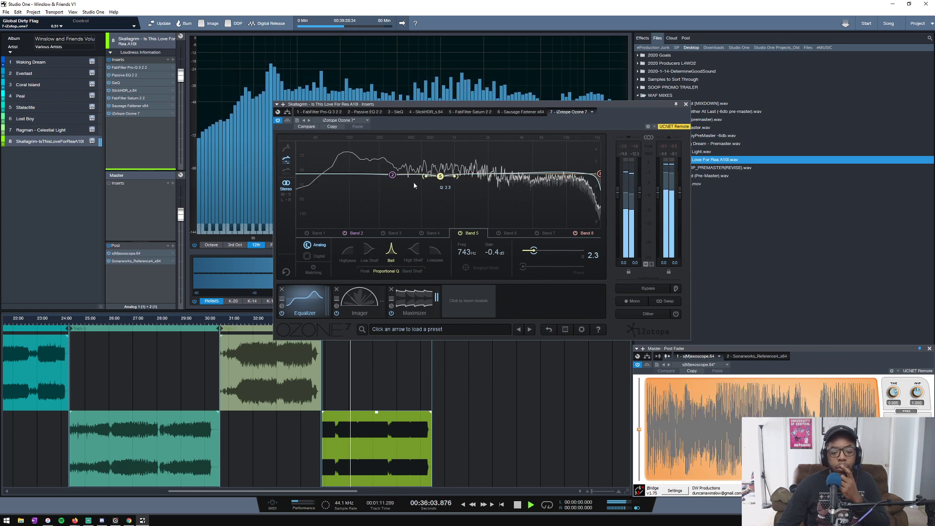
Enable Equalizer Band 1 as a bell cut at about 41.8 Hz, -1.1 dB, with Q 0.7, and stop playback.
{"action": "left_click", "coordinate": [307, 233]}
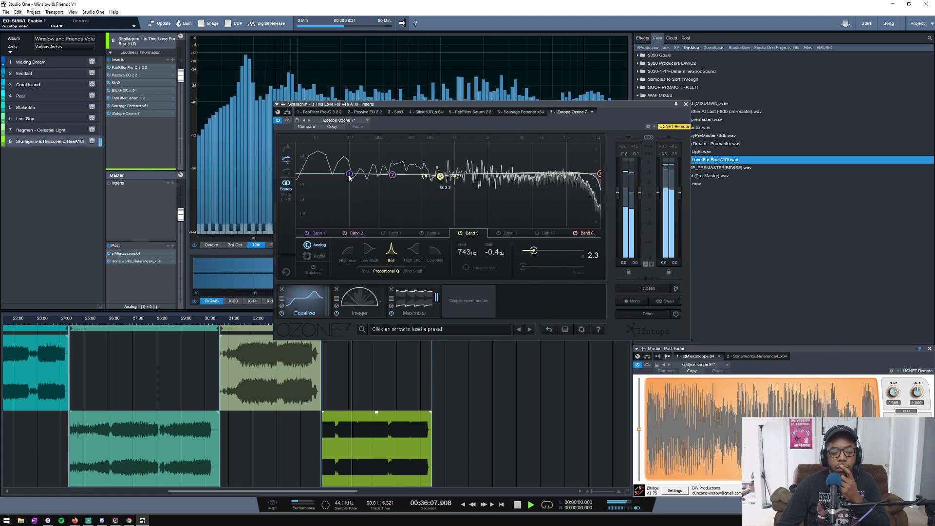
{"action": "left_click_drag", "start_coordinate": [349, 174], "coordinate": [318, 179]}
{"action": "left_click", "coordinate": [391, 249]}
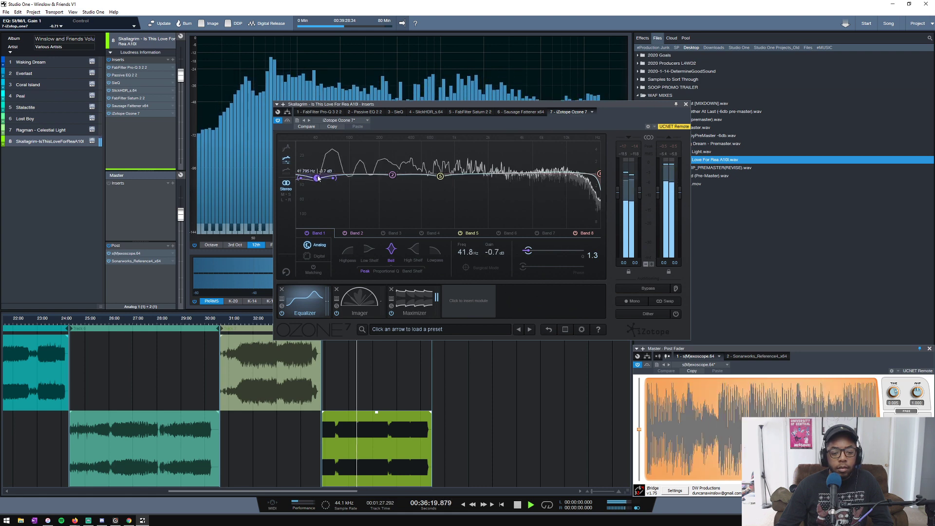
{"action": "scroll", "coordinate": [318, 179], "scroll_direction": "down", "scroll_amount": 2}
{"action": "scroll", "coordinate": [319, 179], "scroll_direction": "down", "scroll_amount": 8}
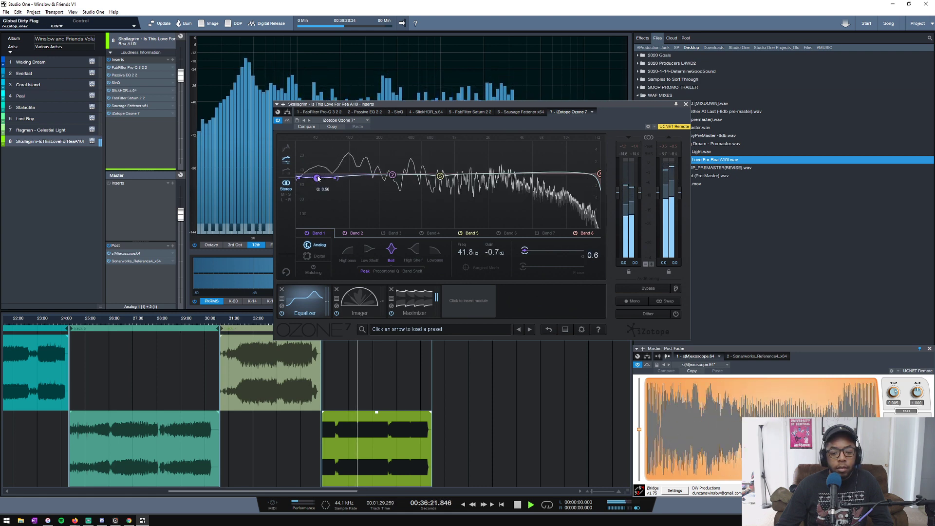
{"action": "left_click_drag", "start_coordinate": [318, 179], "coordinate": [317, 179]}
{"action": "scroll", "coordinate": [317, 181], "scroll_direction": "up", "scroll_amount": 1}
{"action": "scroll", "coordinate": [318, 181], "scroll_direction": "up", "scroll_amount": 4}
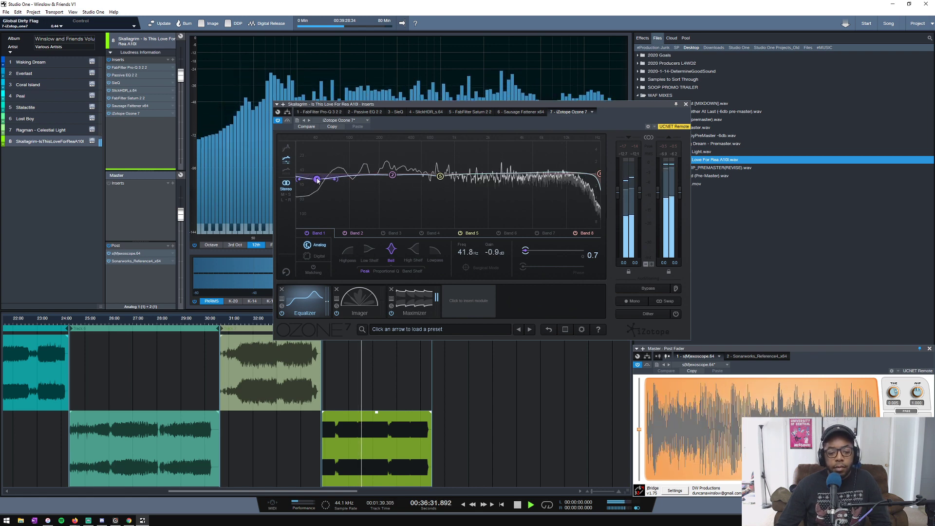
{"action": "left_click_drag", "start_coordinate": [318, 181], "coordinate": [317, 182]}
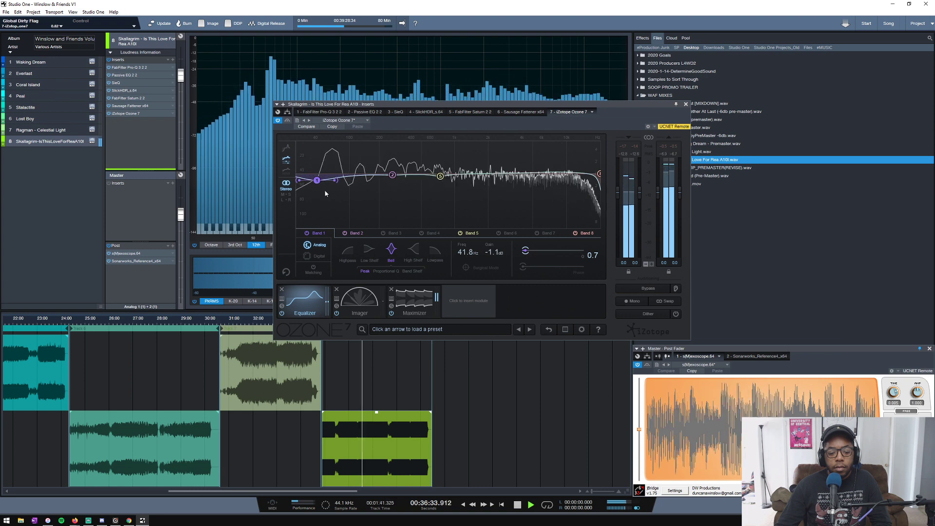
{"action": "key", "text": "space"}
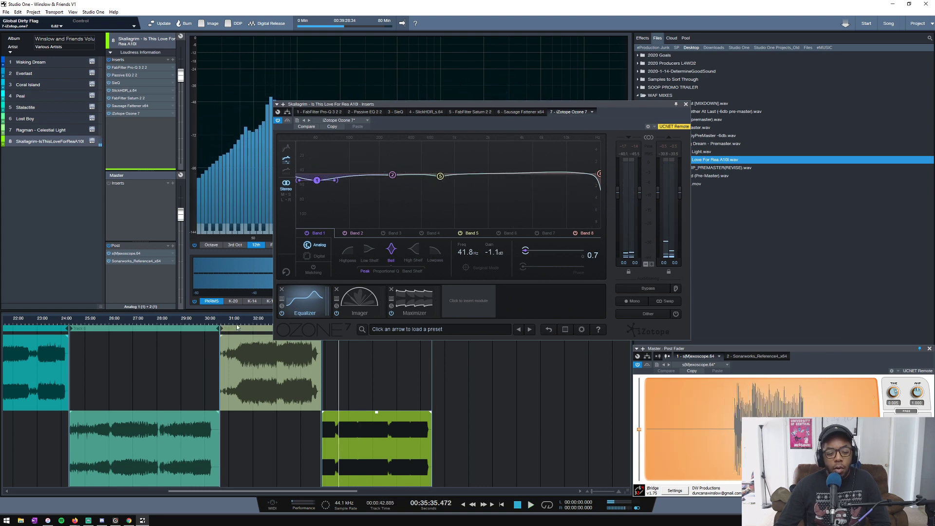
Play the Skallagrim track, jump to Track 4 at about 17:36 to compare, and move the Ozone 7 window up off the timeline.
{"action": "scroll", "coordinate": [250, 324], "scroll_direction": "down", "scroll_amount": 2}
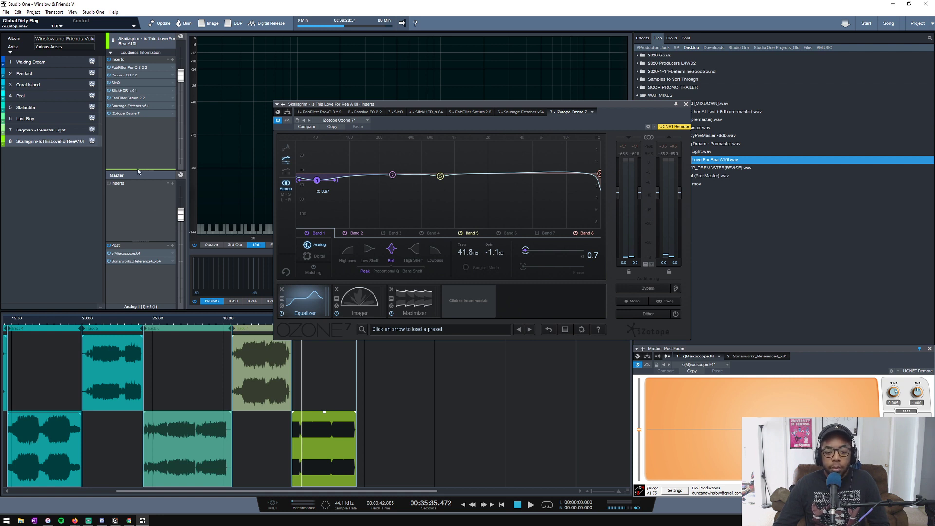
{"action": "key", "text": "space"}
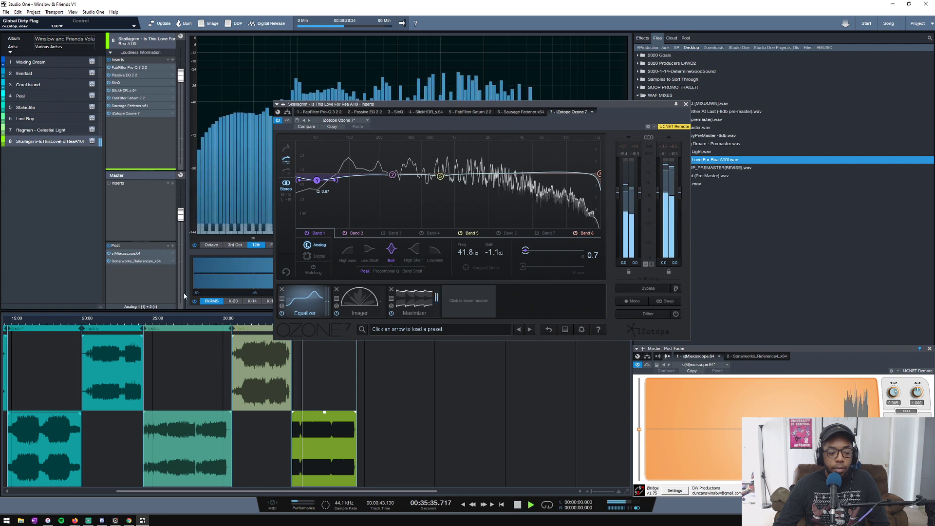
{"action": "left_click", "coordinate": [102, 323]}
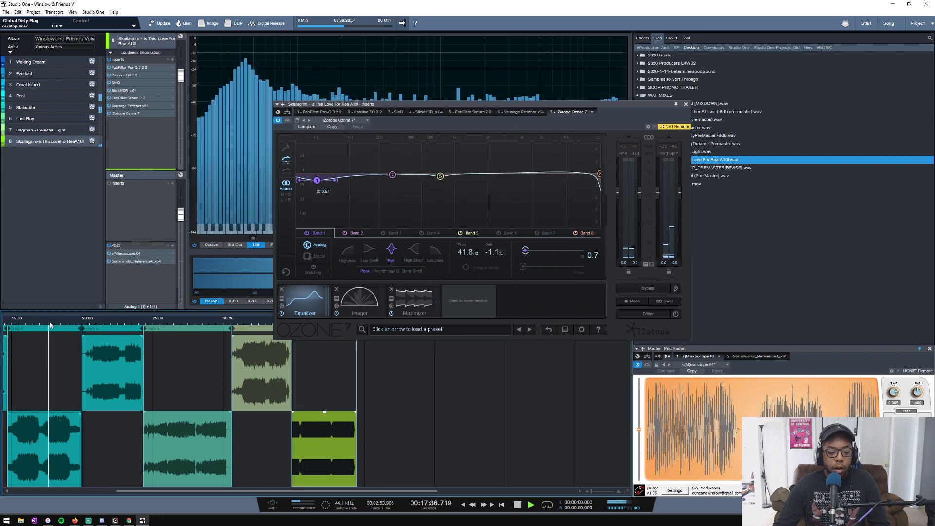
{"action": "left_click", "coordinate": [344, 105]}
{"action": "left_click_drag", "start_coordinate": [345, 104], "coordinate": [354, 62]}
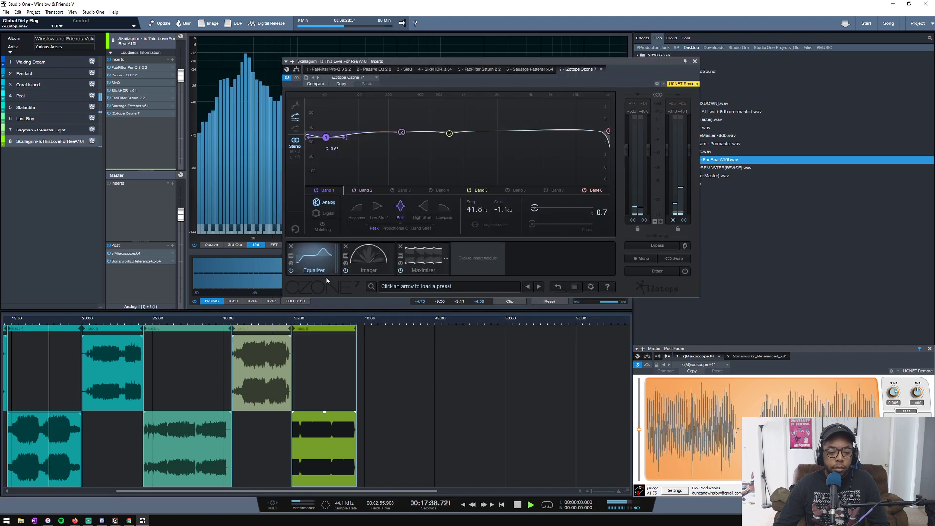
Return playback to the Skallagrim track at about 36:01, stop it, and show the Ozone 7 Imager settings.
{"action": "left_click", "coordinate": [309, 326]}
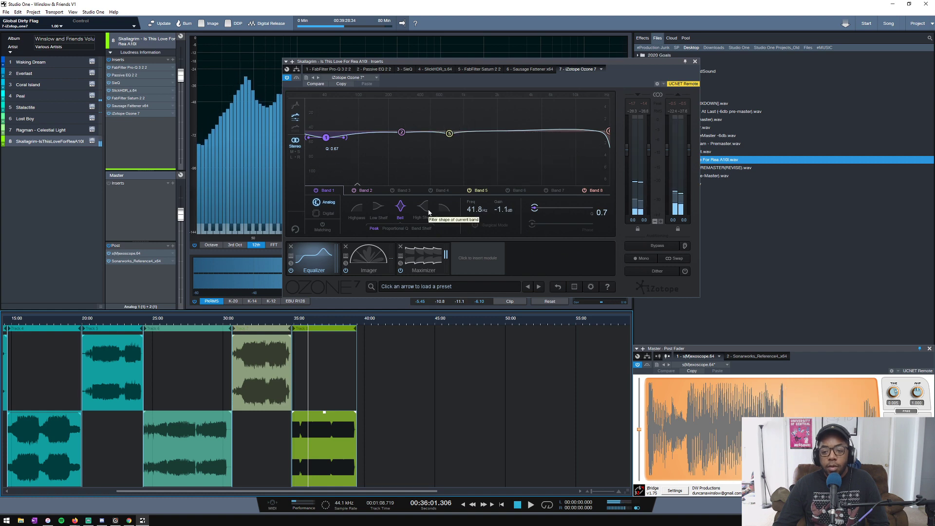
{"action": "left_click", "coordinate": [420, 267]}
{"action": "left_click", "coordinate": [361, 259]}
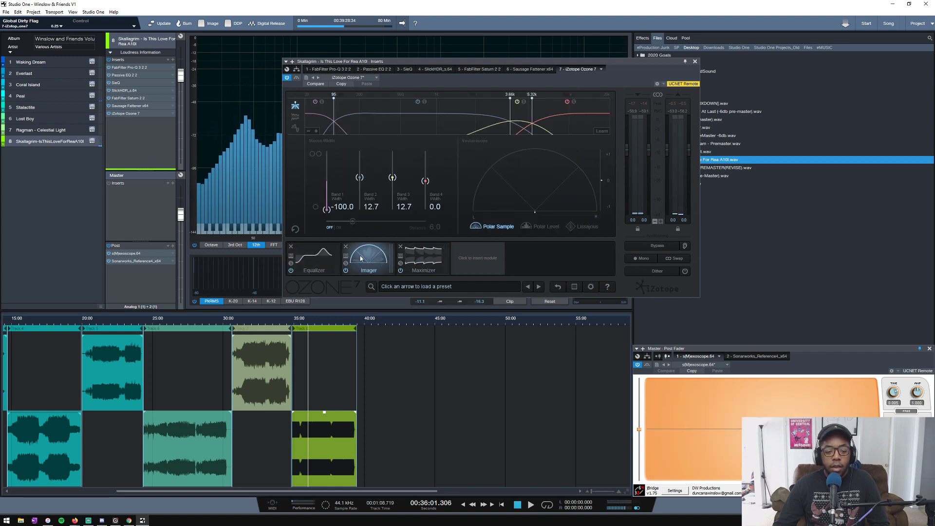
Set the Sausage Fattener's Fatness to 4.0% during playback, close the plug-in, deselect the Skallagrim clip and stop playback.
{"action": "left_click", "coordinate": [130, 106]}
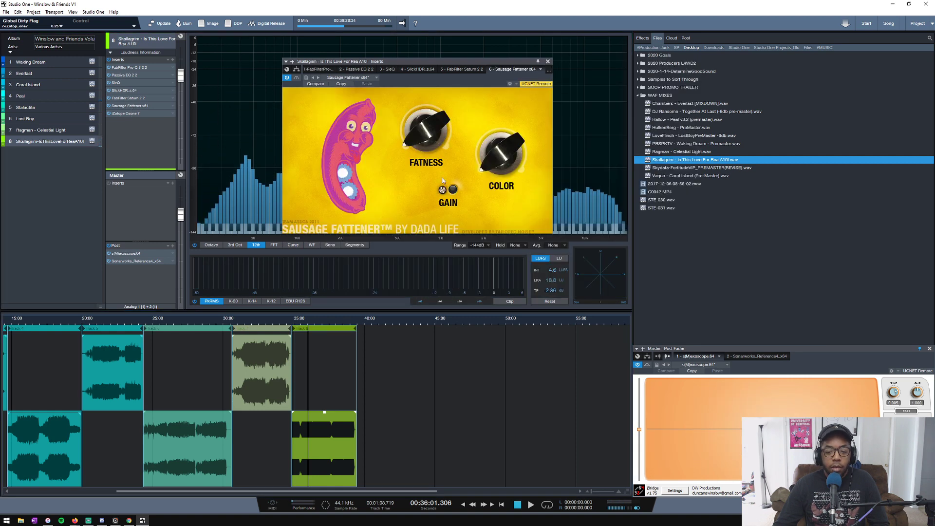
{"action": "key", "text": "space"}
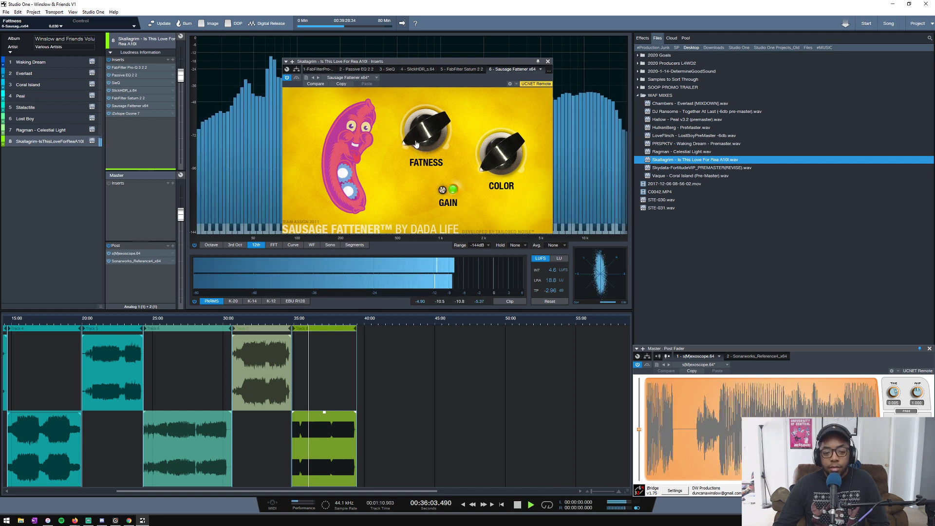
{"action": "left_click_drag", "start_coordinate": [411, 134], "coordinate": [400, 142]}
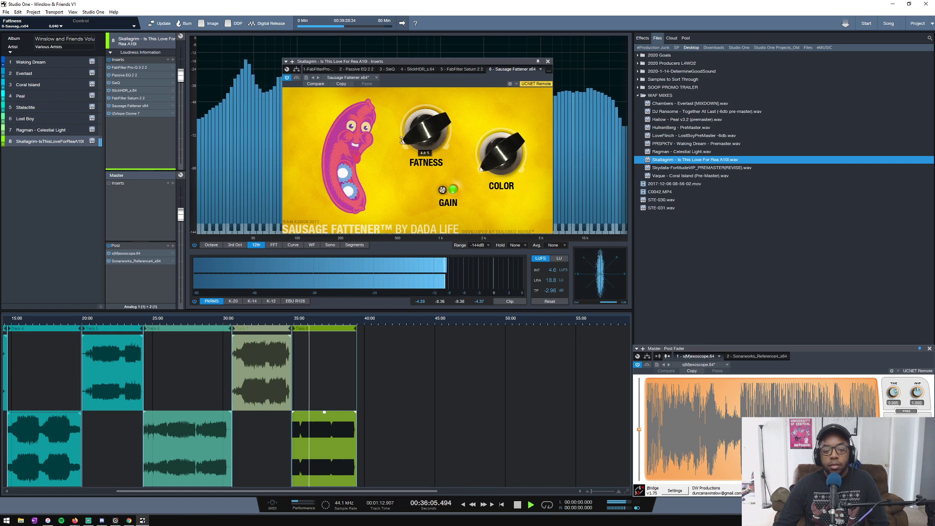
{"action": "left_click", "coordinate": [548, 62]}
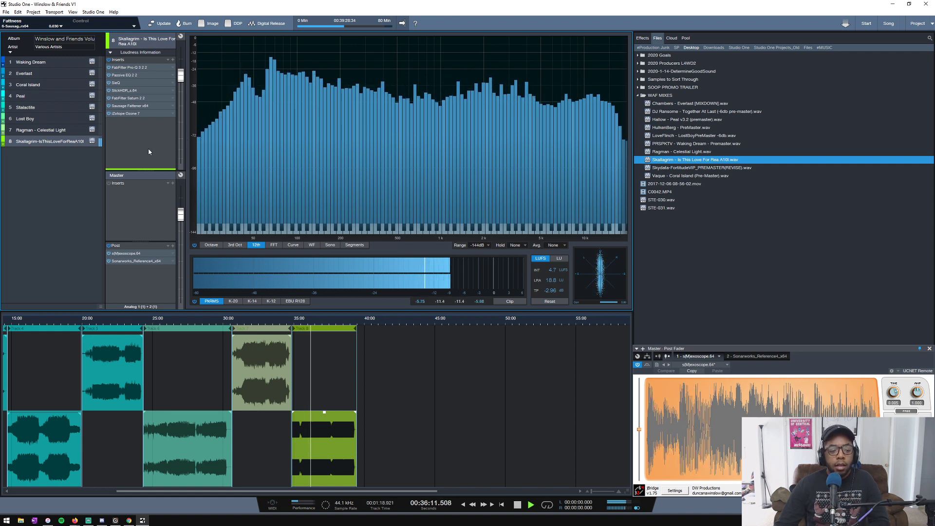
{"action": "left_click", "coordinate": [425, 386]}
{"action": "key", "text": "space"}
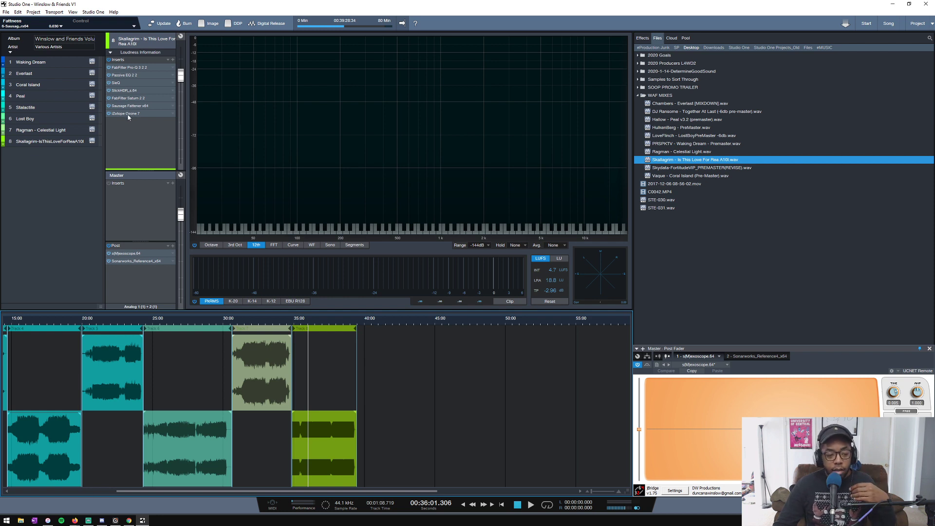
Reopen the Skallagrim track's Ozone 7, move its window clear of the file browser, and show the Maximizer settings.
{"action": "scroll", "coordinate": [326, 332], "scroll_direction": "up", "scroll_amount": 2}
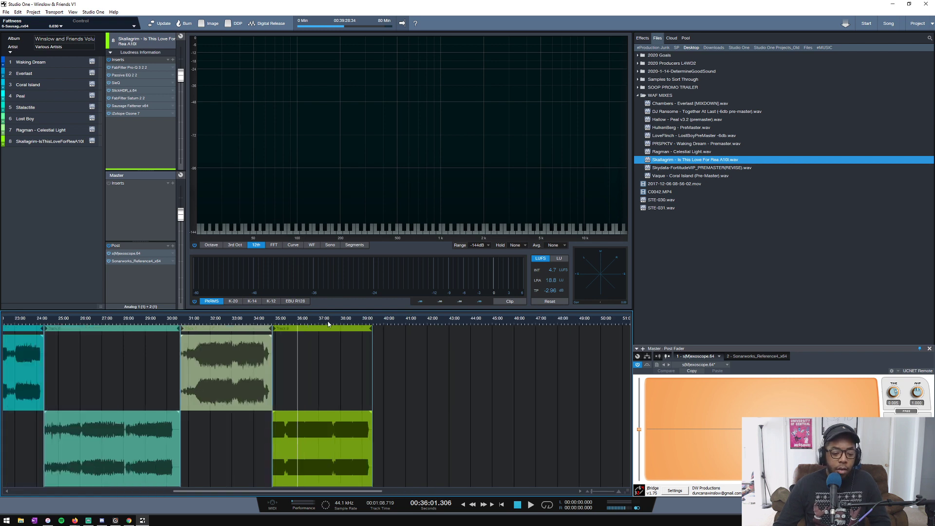
{"action": "scroll", "coordinate": [329, 323], "scroll_direction": "up", "scroll_amount": 3}
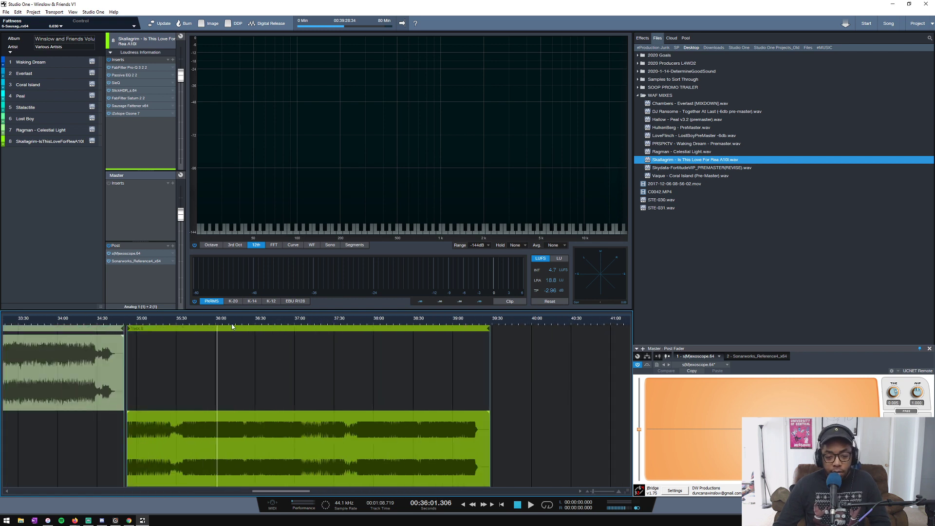
{"action": "left_click", "coordinate": [126, 115]}
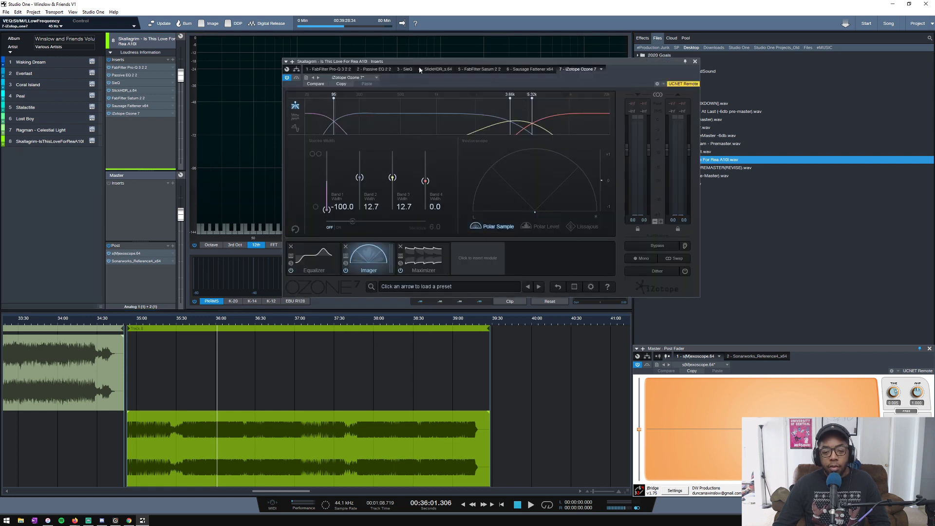
{"action": "left_click_drag", "start_coordinate": [485, 64], "coordinate": [312, 60]}
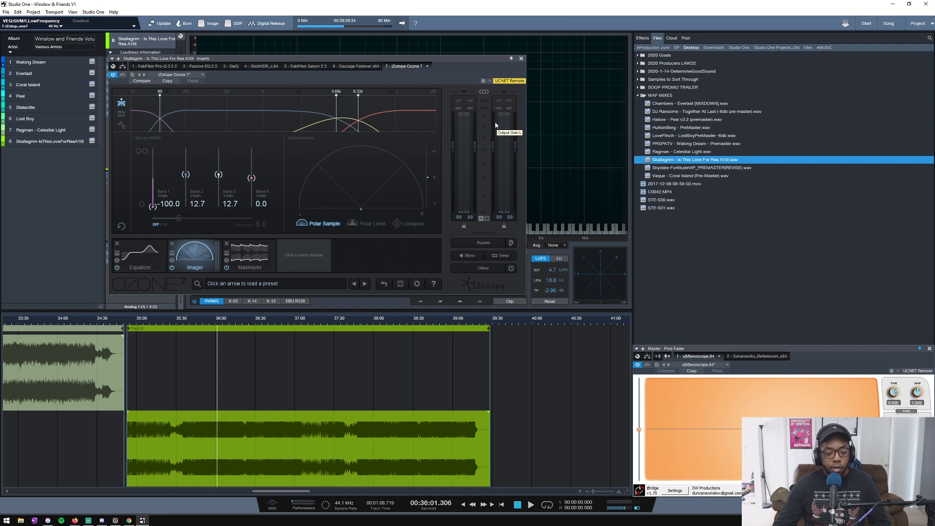
{"action": "left_click", "coordinate": [246, 266]}
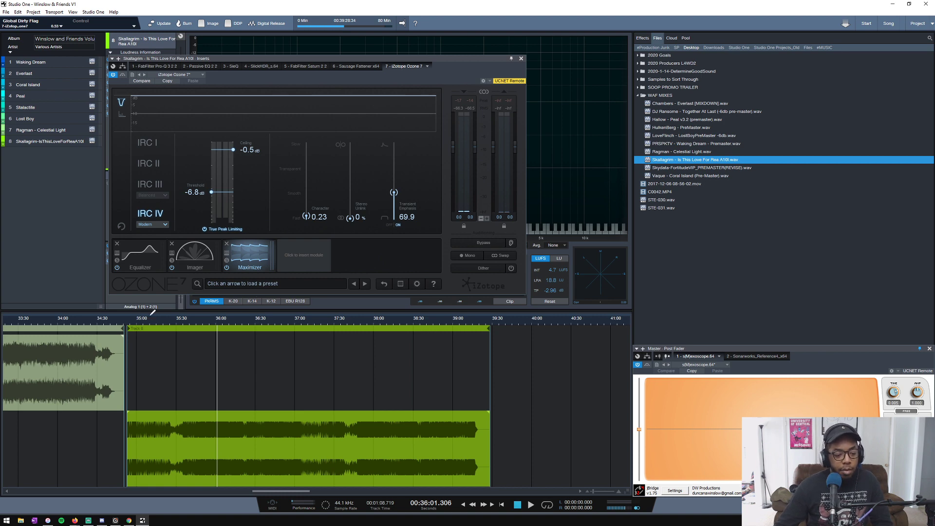
{"action": "scroll", "coordinate": [153, 312], "scroll_direction": "down", "scroll_amount": 5}
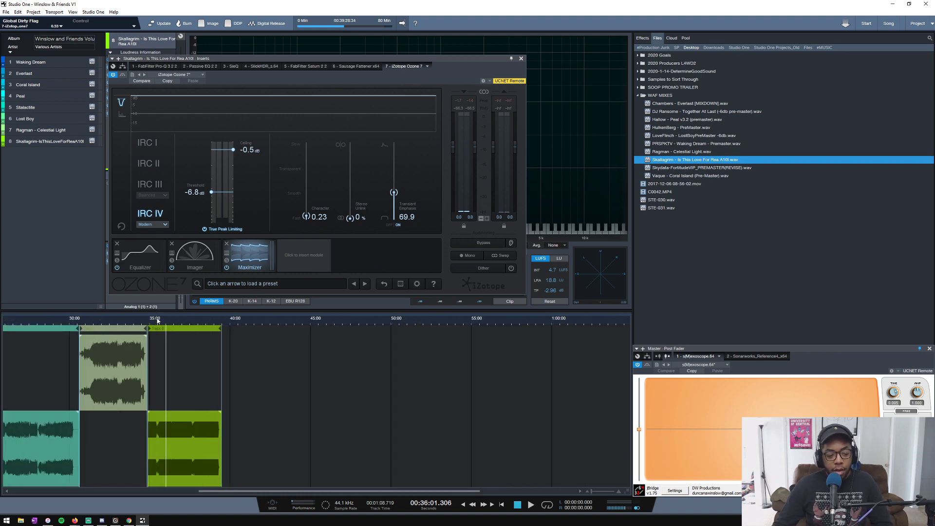
{"action": "scroll", "coordinate": [157, 320], "scroll_direction": "up", "scroll_amount": 6}
{"action": "scroll", "coordinate": [156, 320], "scroll_direction": "down", "scroll_amount": 3}
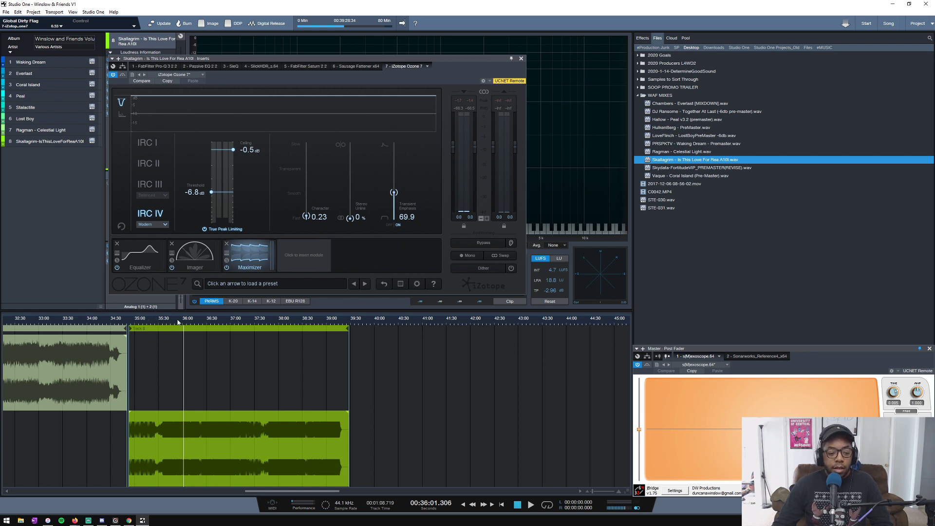
{"action": "scroll", "coordinate": [179, 321], "scroll_direction": "down", "scroll_amount": 5}
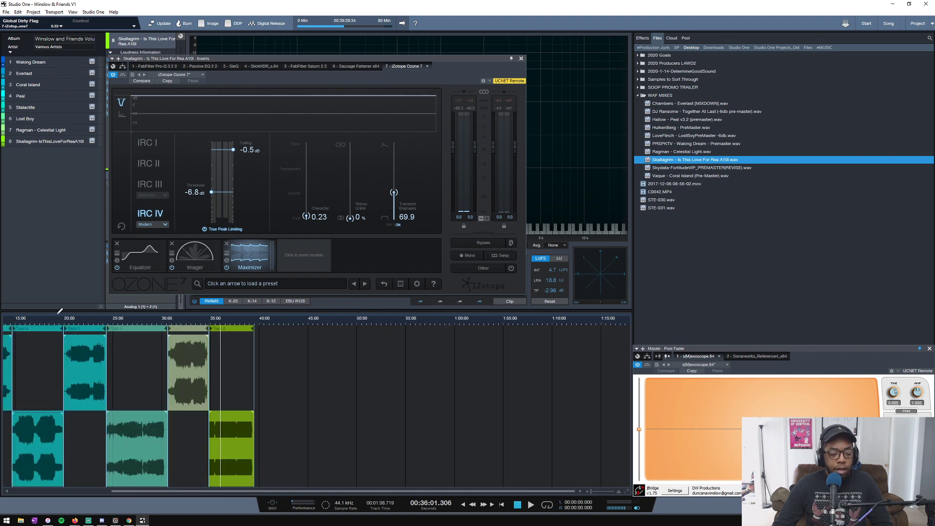
{"action": "scroll", "coordinate": [49, 323], "scroll_direction": "up", "scroll_amount": 3}
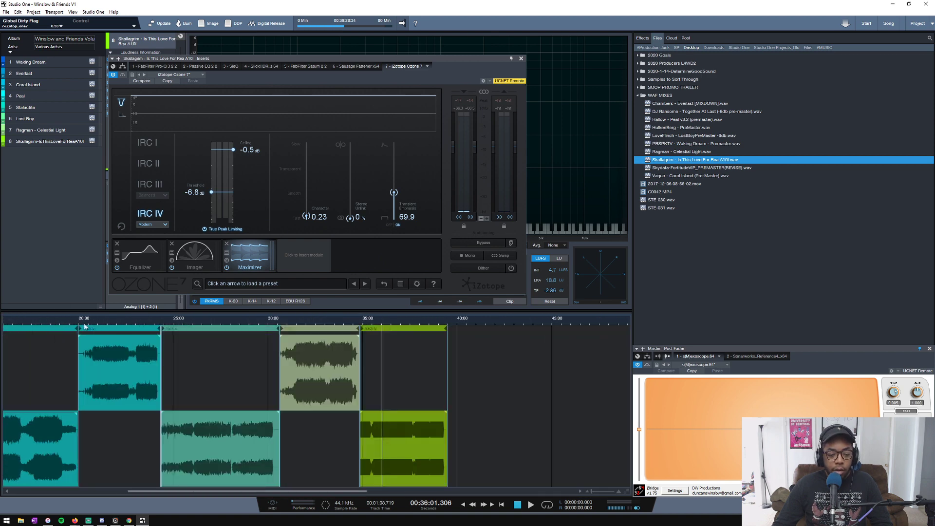
{"action": "scroll", "coordinate": [450, 323], "scroll_direction": "up", "scroll_amount": 2}
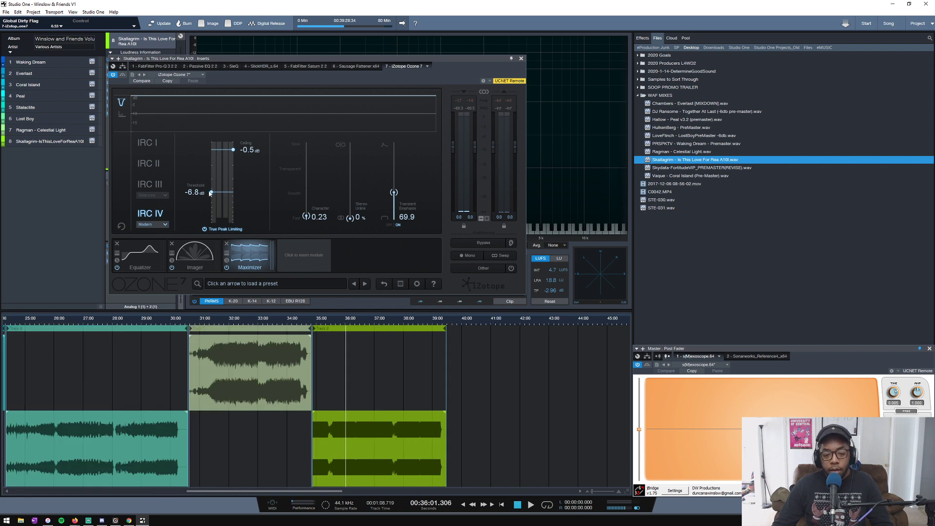
Play the Skallagrim track and raise the Maximizer threshold to about -6.1 dB.
{"action": "key", "text": "space"}
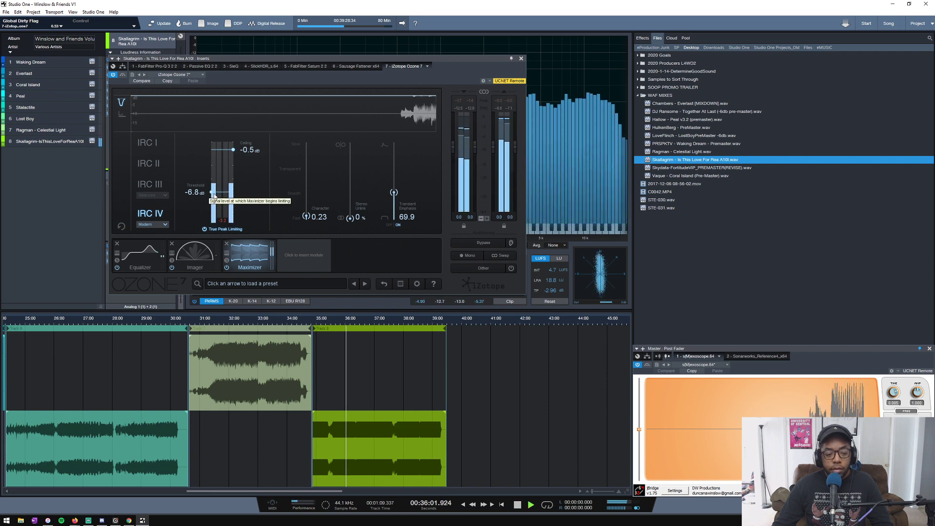
{"action": "mouse_move", "coordinate": [211, 193]}
{"action": "left_mouse_down"}
{"action": "mouse_move", "coordinate": [213, 209]}
{"action": "mouse_move", "coordinate": [222, 193]}
{"action": "left_mouse_up"}
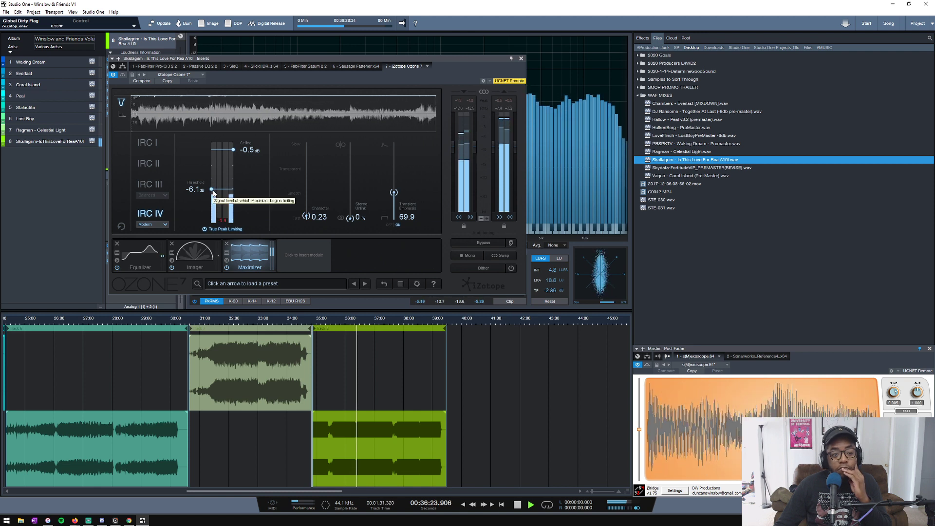
{"action": "mouse_move", "coordinate": [214, 193]}
{"action": "left_mouse_down"}
{"action": "mouse_move", "coordinate": [214, 205]}
{"action": "mouse_move", "coordinate": [224, 196]}
{"action": "left_mouse_up"}
Move Equalizer Band 1 to 54.4 Hz with -1.0 dB gain while listening, and stop playback.
{"action": "left_click", "coordinate": [140, 256]}
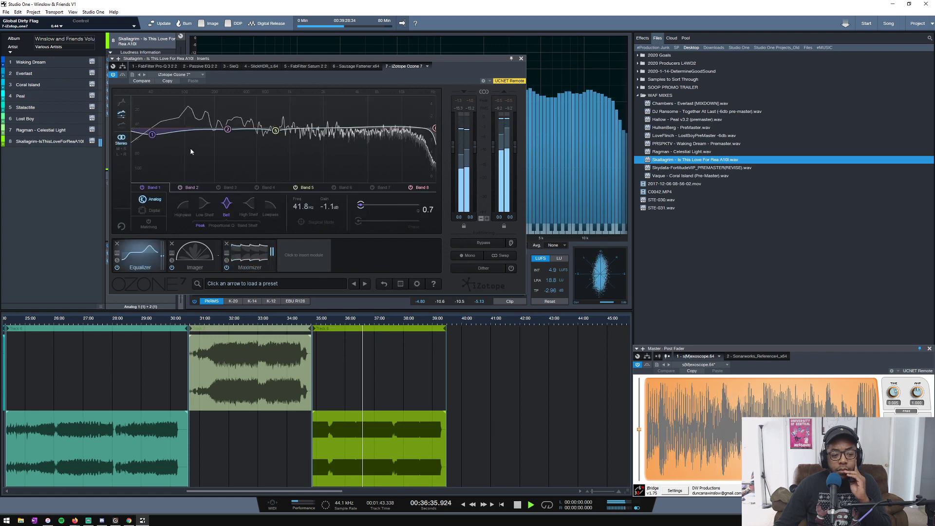
{"action": "left_click_drag", "start_coordinate": [153, 135], "coordinate": [158, 135]}
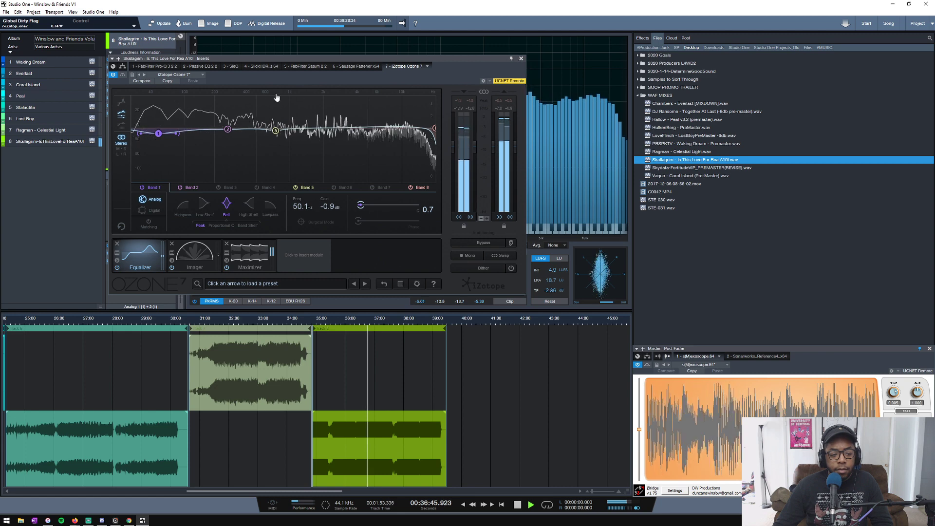
{"action": "left_click_drag", "start_coordinate": [158, 135], "coordinate": [156, 137]}
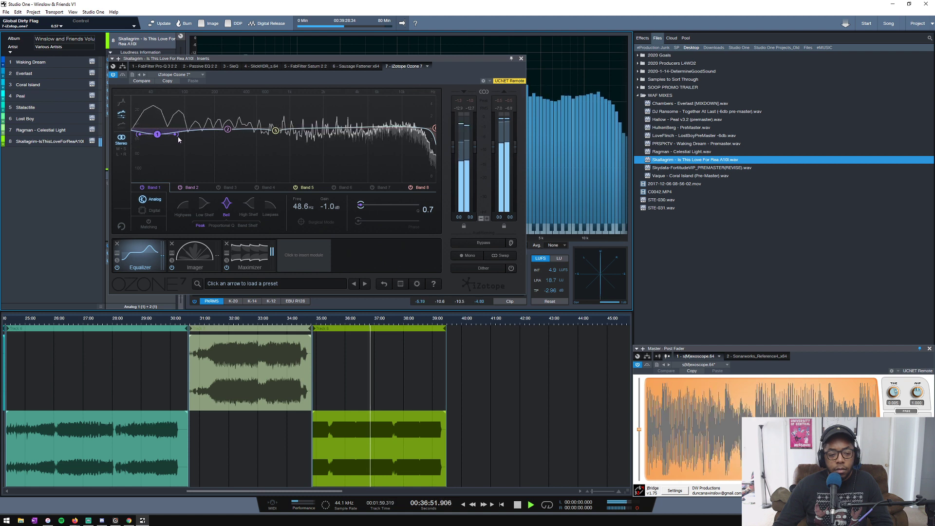
{"action": "left_click_drag", "start_coordinate": [157, 134], "coordinate": [161, 134]}
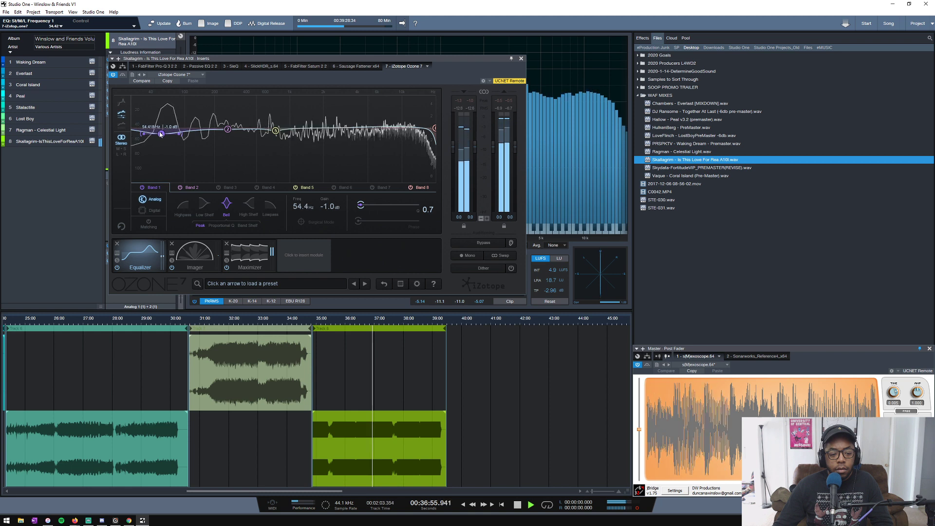
{"action": "key", "text": "space"}
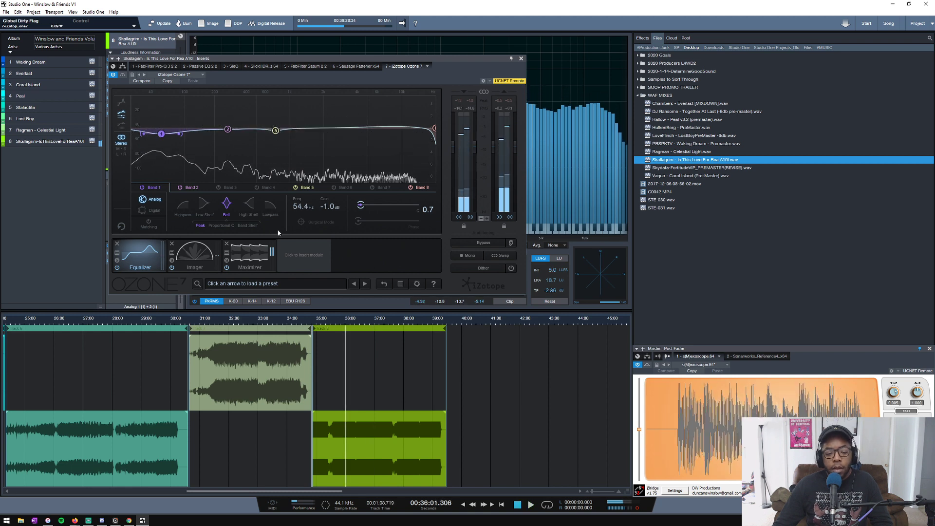
Insert a Dynamics module in Ozone 7 and place it first in the chain, ahead of the Equalizer.
{"action": "left_click", "coordinate": [290, 254]}
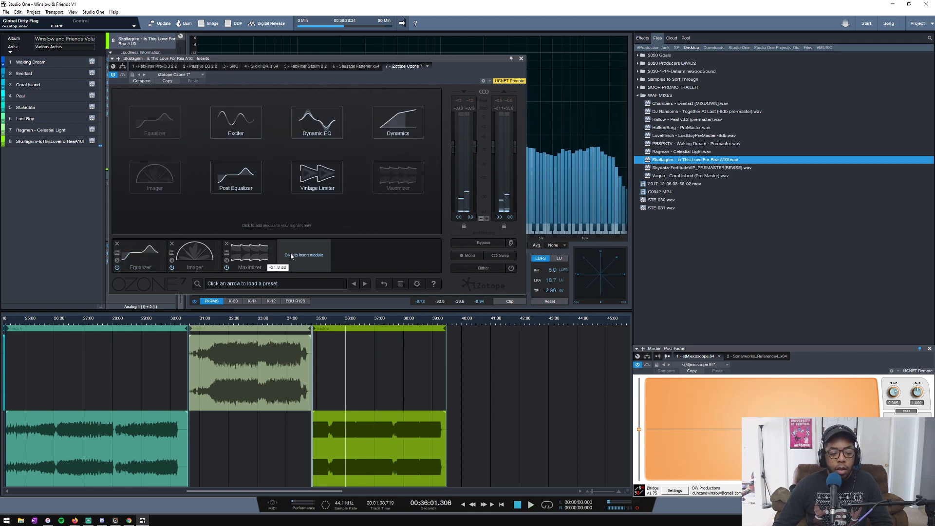
{"action": "left_click", "coordinate": [398, 122]}
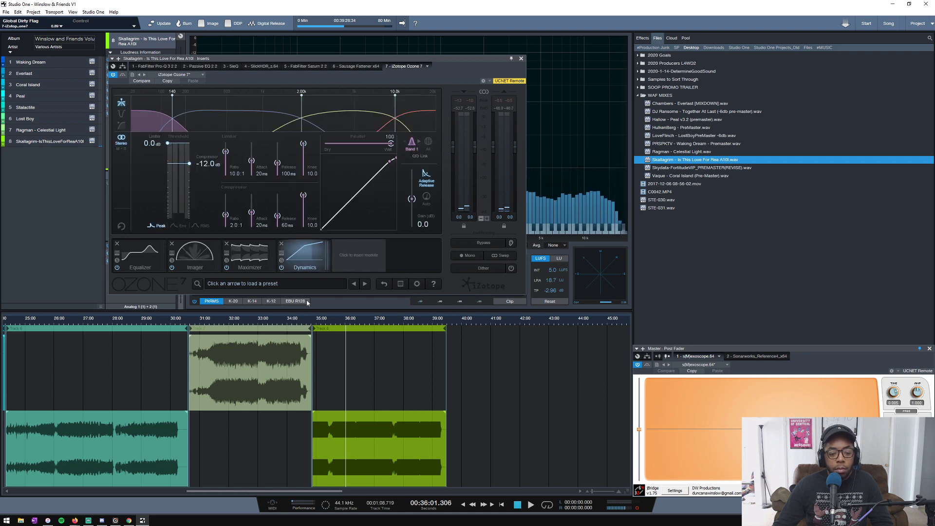
{"action": "left_click_drag", "start_coordinate": [306, 255], "coordinate": [139, 250]}
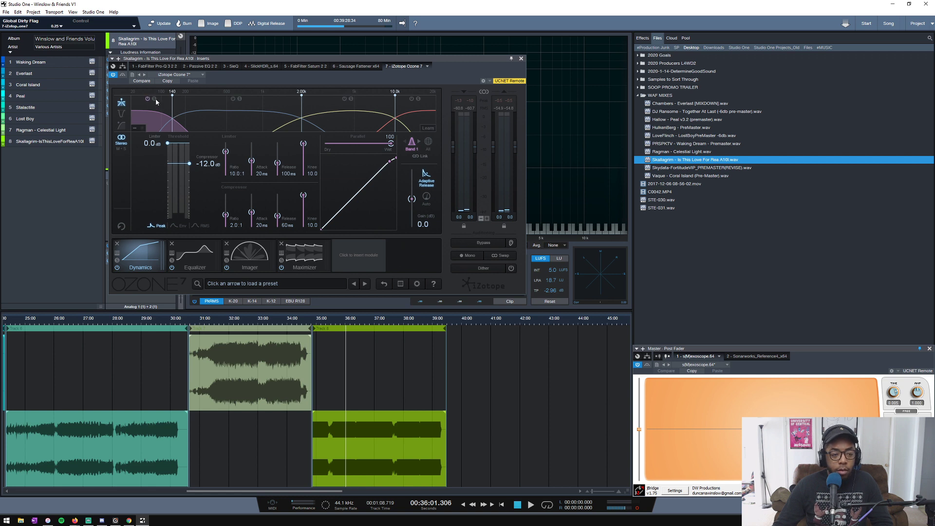
During playback, set the Dynamics Band 1 compressor threshold to -24.9 dB and its upper crossover to 114 Hz.
{"action": "key", "text": "space"}
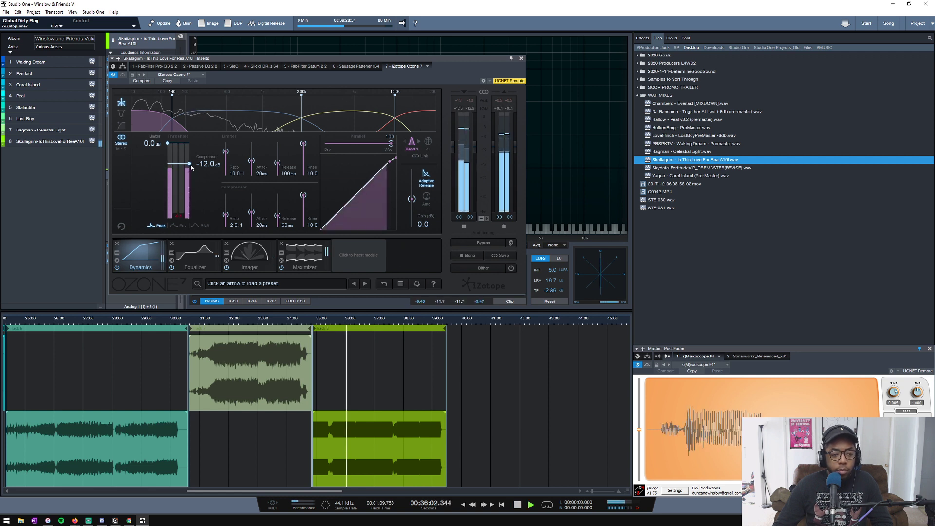
{"action": "left_click_drag", "start_coordinate": [192, 166], "coordinate": [190, 180]}
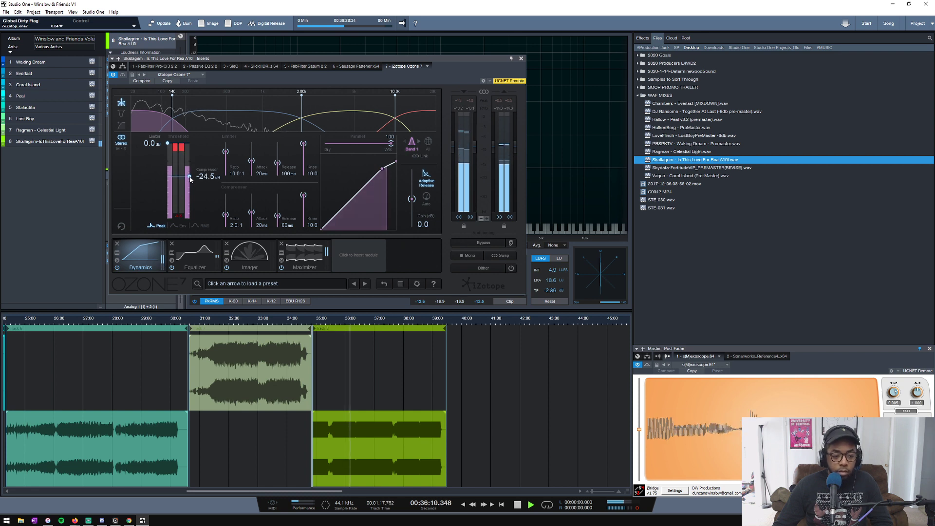
{"action": "left_click_drag", "start_coordinate": [191, 179], "coordinate": [191, 178]}
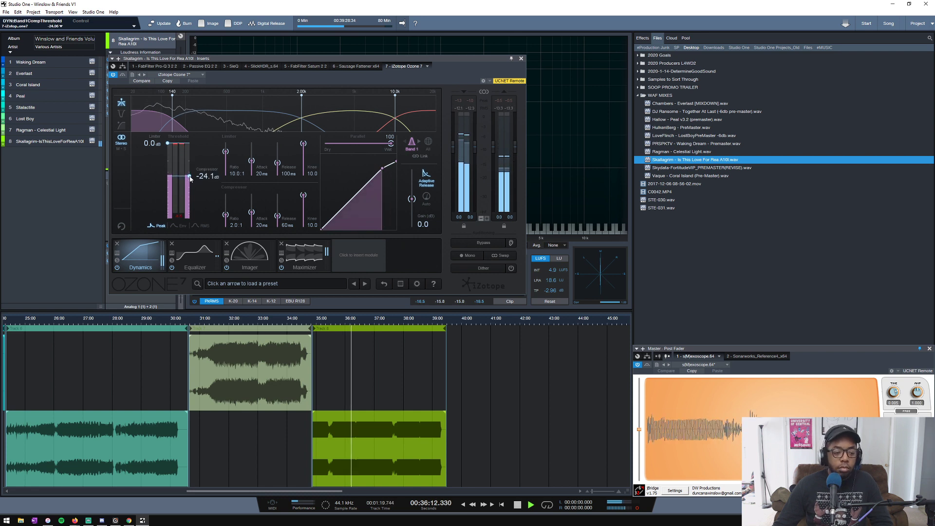
{"action": "left_click_drag", "start_coordinate": [168, 124], "coordinate": [164, 124]}
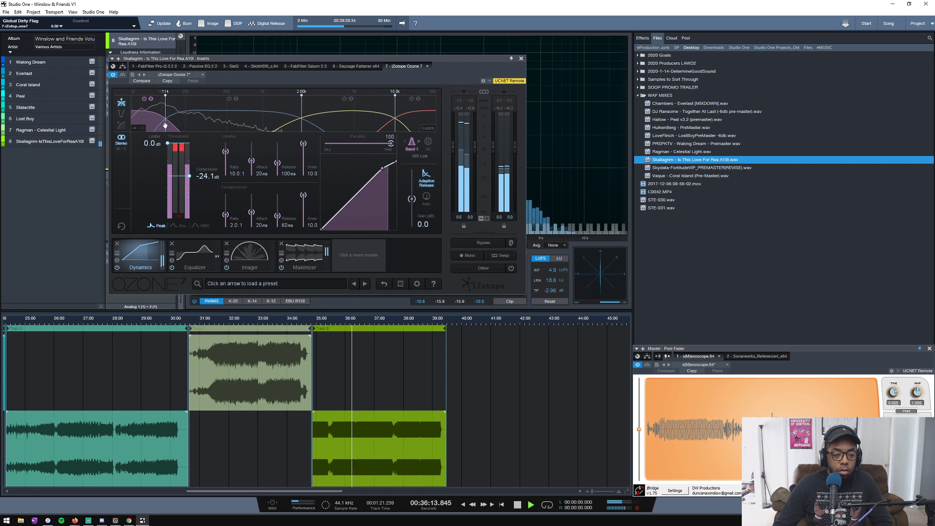
{"action": "left_click", "coordinate": [190, 179]}
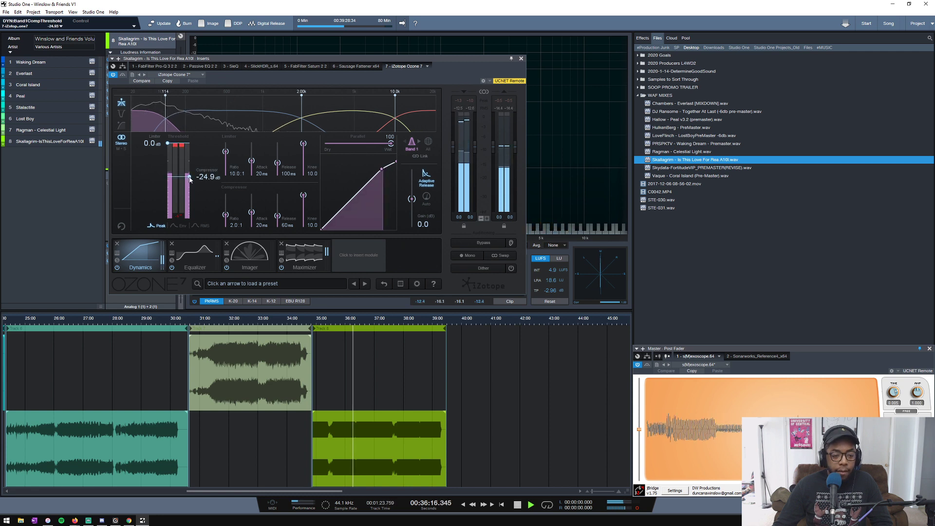
Bypass the Dynamics module and re-enable it during playback to compare the low-end compression.
{"action": "left_click", "coordinate": [117, 268]}
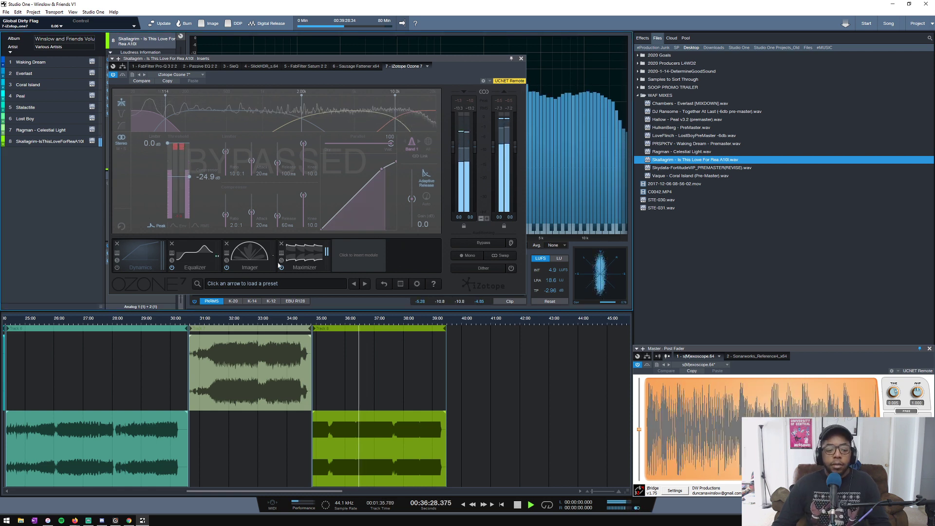
{"action": "left_click", "coordinate": [117, 267]}
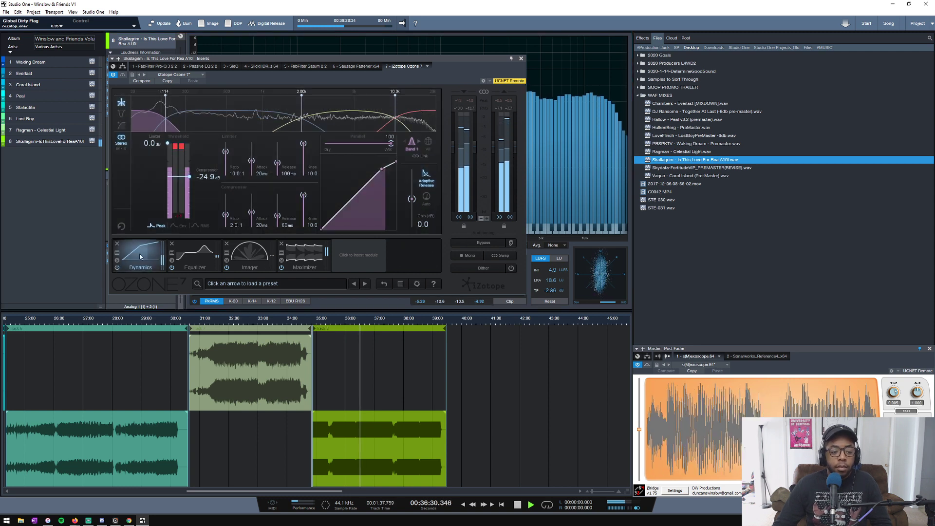
{"action": "mouse_move", "coordinate": [152, 101]}
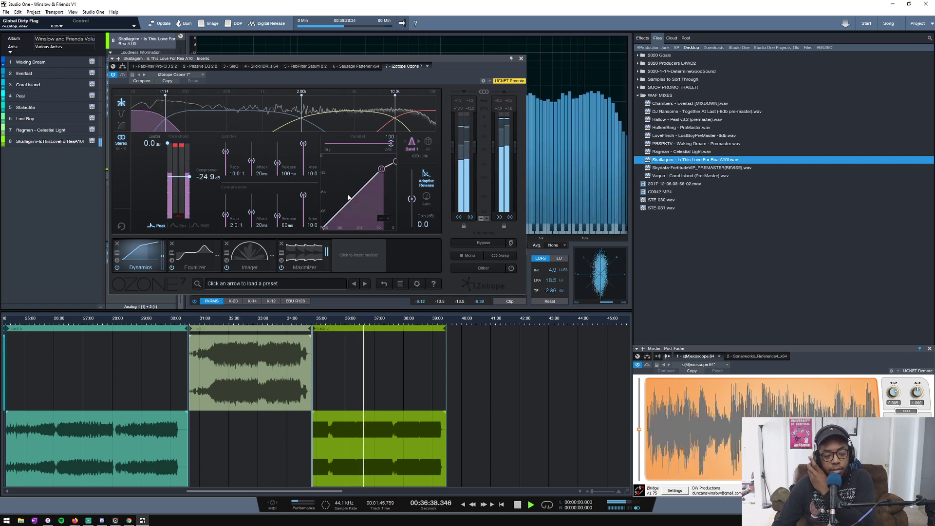
Raise the Dynamics Band 1 compressor threshold to -22.4 dB and enable Auto gain during playback.
{"action": "left_click_drag", "start_coordinate": [191, 179], "coordinate": [191, 178]}
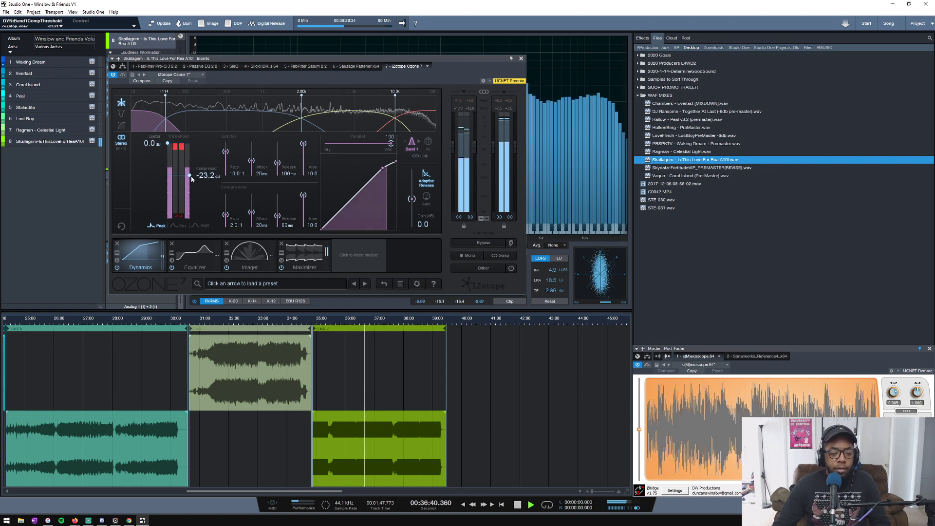
{"action": "left_click", "coordinate": [427, 197]}
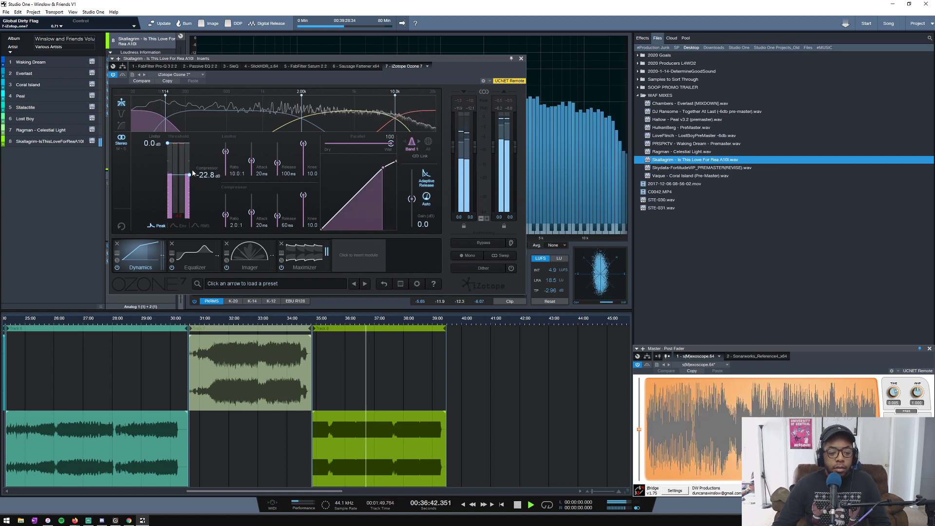
{"action": "left_click_drag", "start_coordinate": [190, 177], "coordinate": [189, 176]}
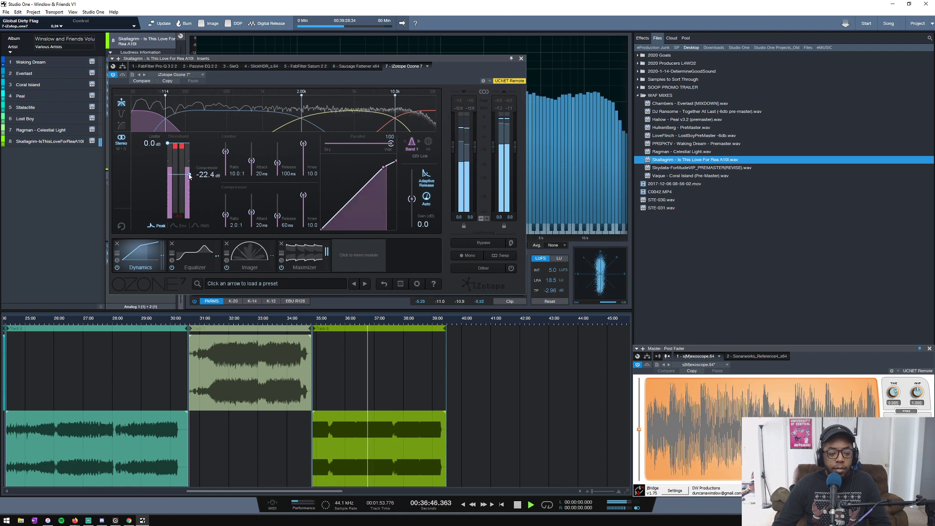
Bypass and re-enable the Ozone Equalizer to compare, and set its Band 1 to 55.5 Hz with -0.8 dB gain.
{"action": "left_click", "coordinate": [172, 267]}
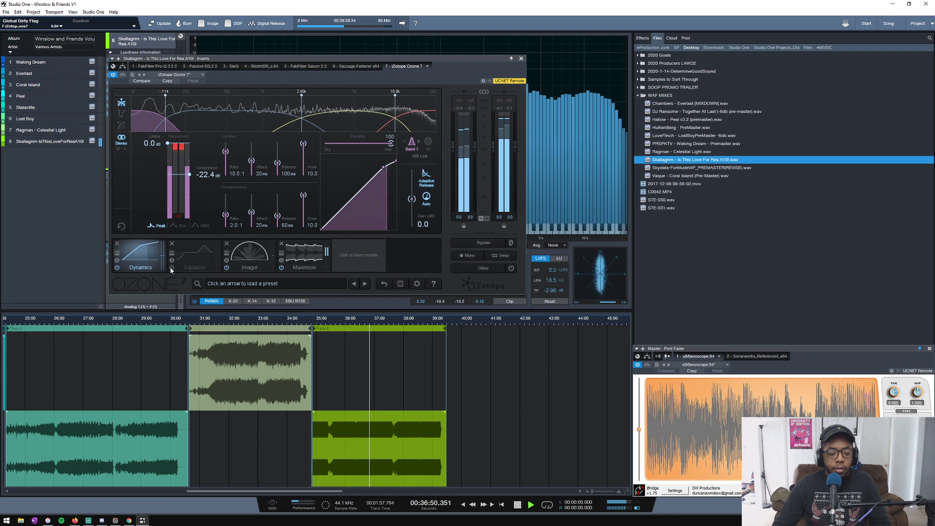
{"action": "left_click", "coordinate": [171, 268]}
{"action": "left_click", "coordinate": [195, 254]}
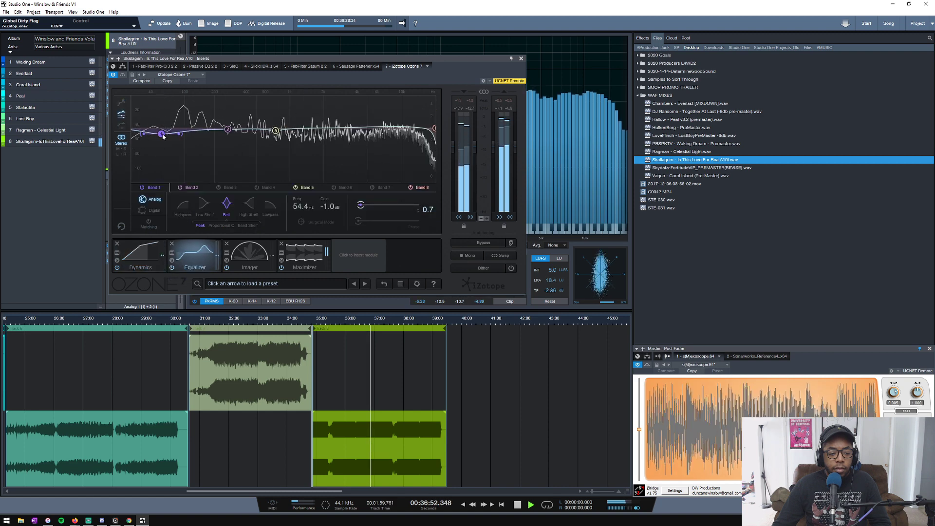
{"action": "left_click_drag", "start_coordinate": [163, 136], "coordinate": [164, 136]}
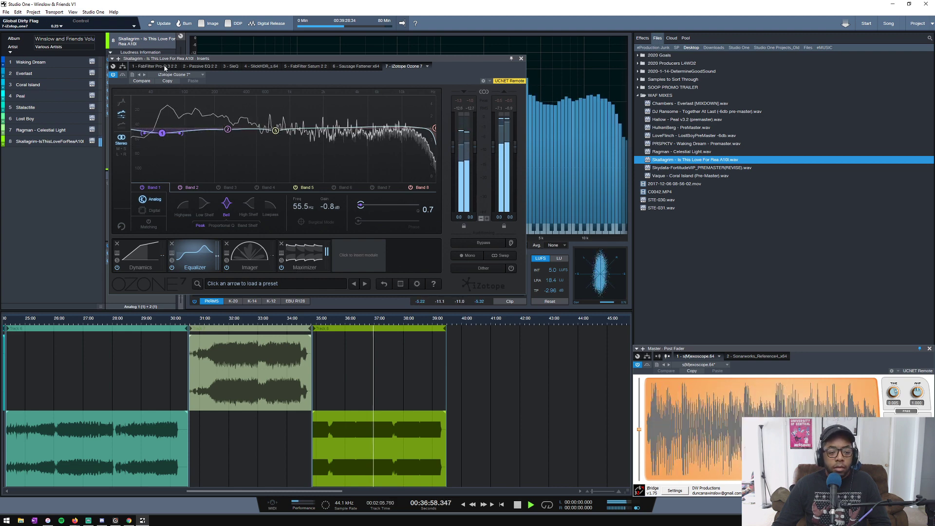
Add a bell cut in FabFilter Pro-Q 3 at 3000.4 Hz with -0.74 dB gain, and restart playback from about 37:49.
{"action": "left_click", "coordinate": [305, 256]}
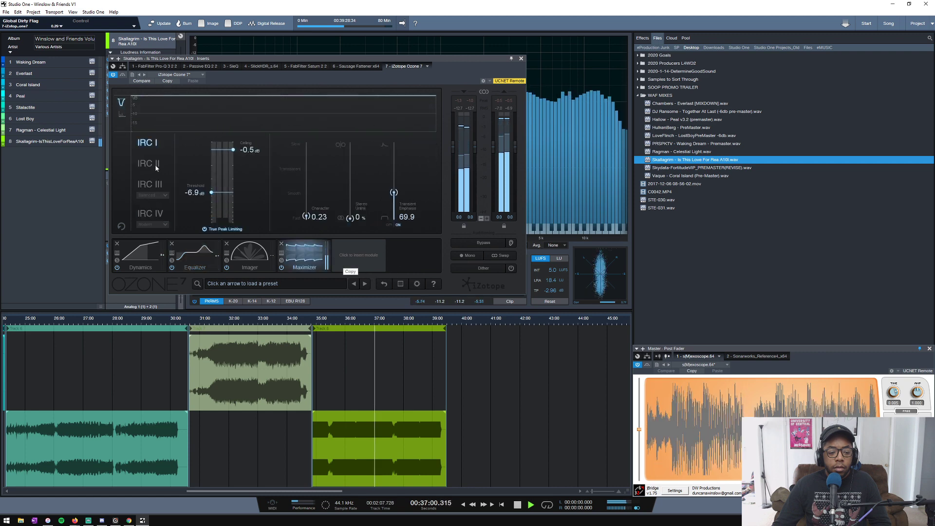
{"action": "left_click", "coordinate": [164, 66]}
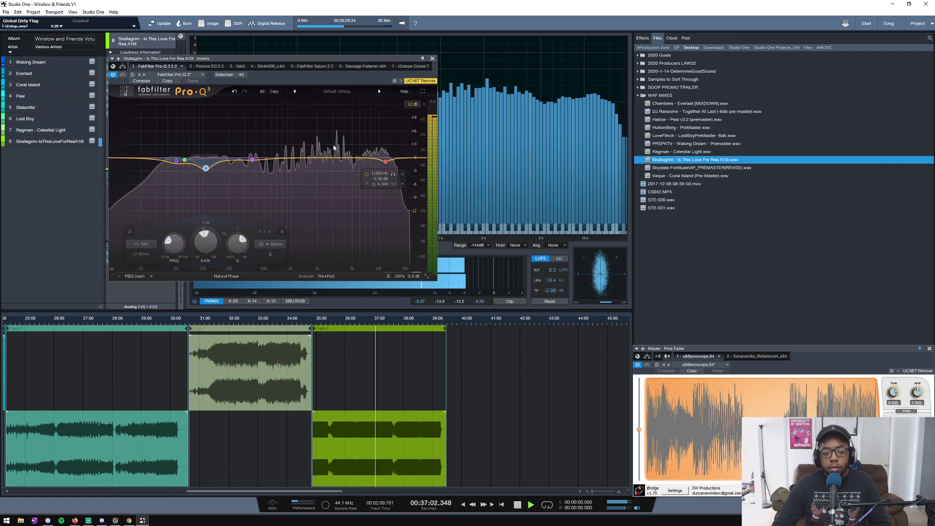
{"action": "mouse_move", "coordinate": [319, 157]}
{"action": "left_mouse_down"}
{"action": "mouse_move", "coordinate": [333, 127]}
{"action": "mouse_move", "coordinate": [333, 161]}
{"action": "left_mouse_up"}
{"action": "scroll", "coordinate": [333, 134], "scroll_direction": "up", "scroll_amount": 5}
{"action": "key", "text": "space"}
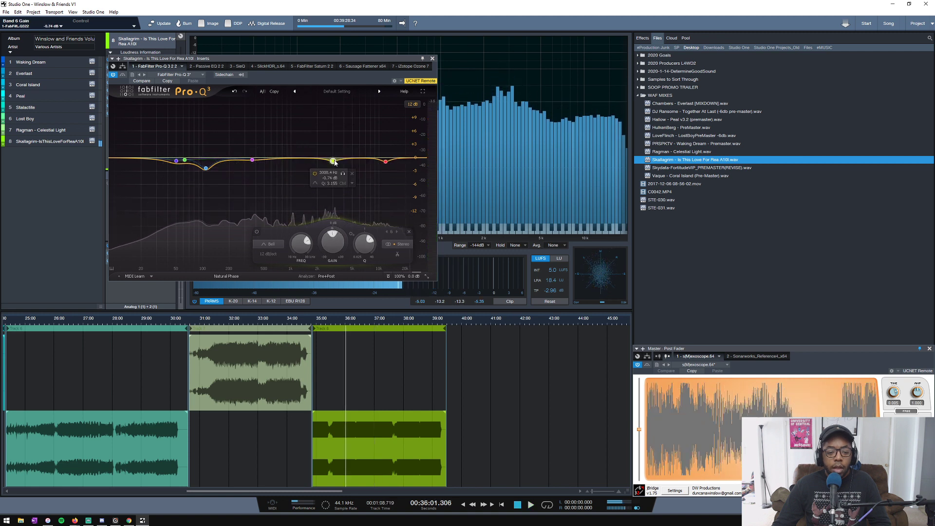
{"action": "left_click", "coordinate": [409, 320]}
{"action": "scroll", "coordinate": [416, 326], "scroll_direction": "up", "scroll_amount": 2}
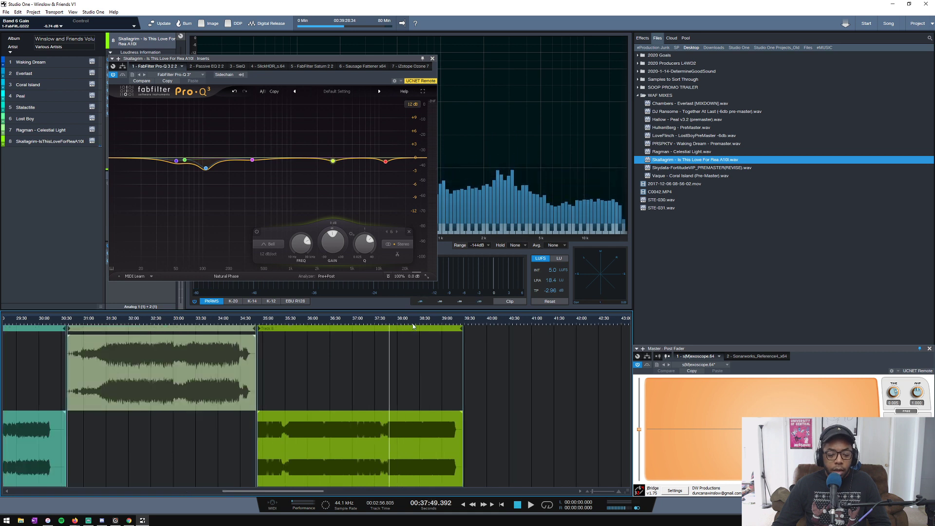
{"action": "scroll", "coordinate": [413, 326], "scroll_direction": "up", "scroll_amount": 2}
{"action": "key", "text": "space"}
Sweep Band 6 and settle it at 2682.9 Hz, -0.74 dB, Q 2.001; move Band 4 to 12709 Hz with Q 3.003.
{"action": "left_click_drag", "start_coordinate": [333, 161], "coordinate": [327, 131]}
{"action": "scroll", "coordinate": [327, 131], "scroll_direction": "down", "scroll_amount": 1}
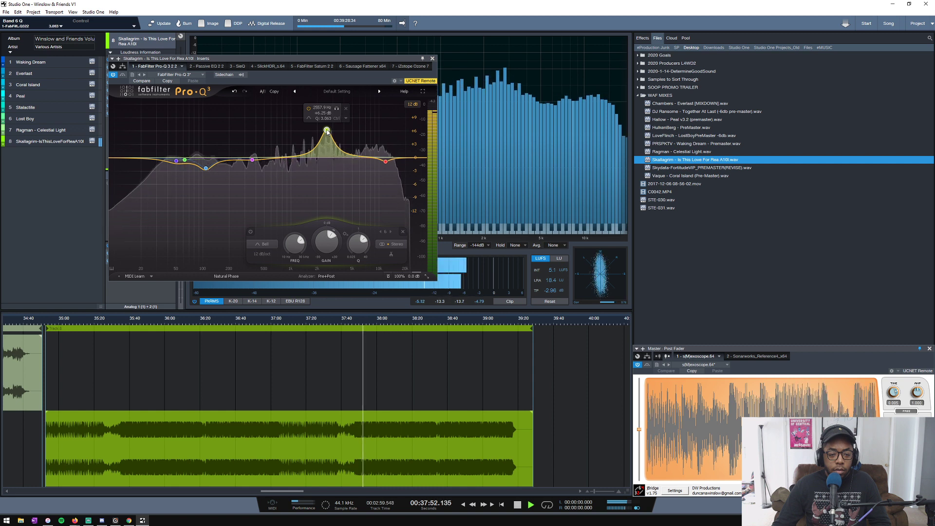
{"action": "left_click_drag", "start_coordinate": [327, 131], "coordinate": [330, 163]}
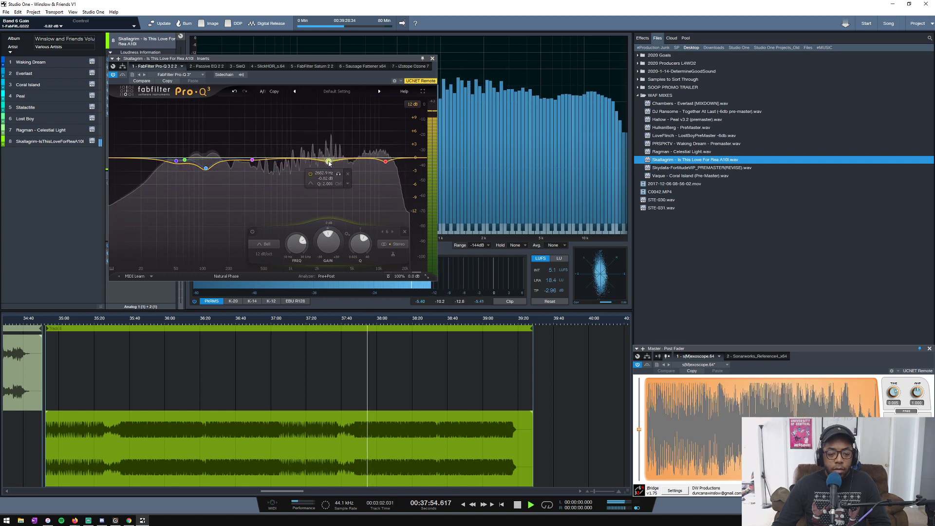
{"action": "left_click", "coordinate": [385, 162]}
{"action": "scroll", "coordinate": [382, 165], "scroll_direction": "down", "scroll_amount": 2}
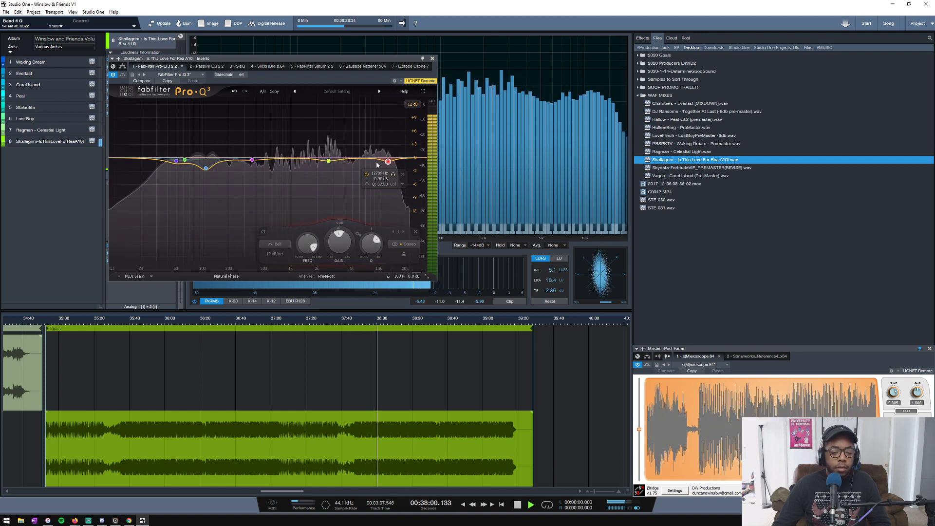
Add a Band 7 boost of about 6.7 dB, stop playback, move it to about 3276 Hz and place it on the left channel.
{"action": "left_click_drag", "start_coordinate": [271, 159], "coordinate": [327, 130]}
{"action": "scroll", "coordinate": [294, 135], "scroll_direction": "up", "scroll_amount": 2}
{"action": "key", "text": "space"}
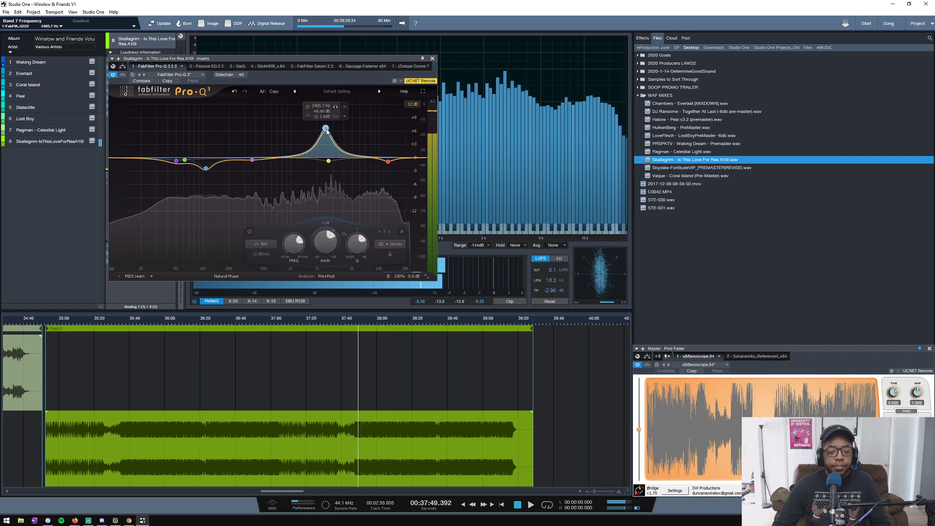
{"action": "left_click_drag", "start_coordinate": [295, 242], "coordinate": [303, 231]}
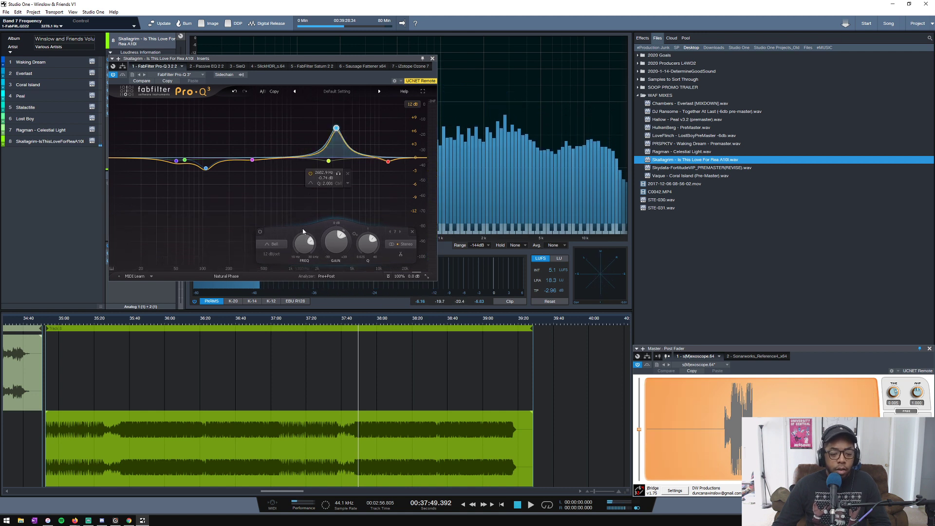
{"action": "left_click", "coordinate": [392, 243]}
{"action": "left_click", "coordinate": [404, 205]}
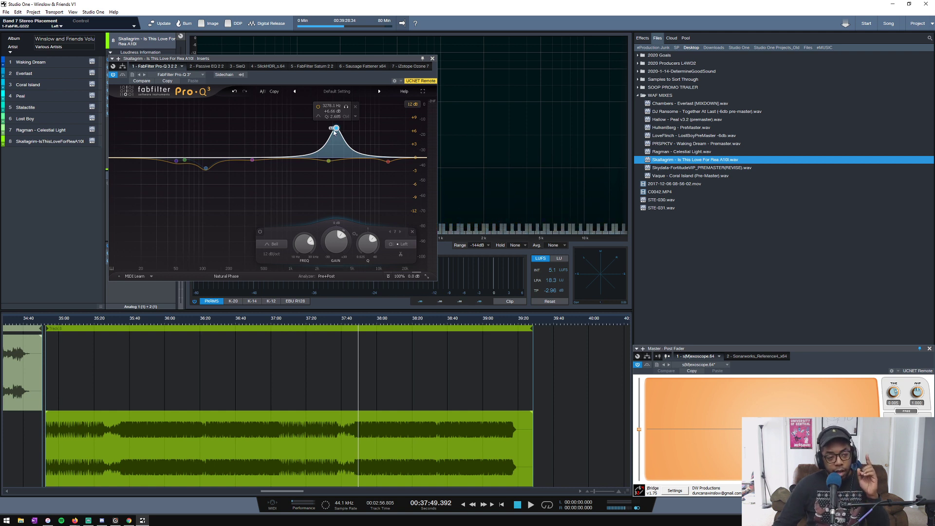
Solo Band 7 briefly, and turn it into a narrow cut at 3405.7 Hz with -1.56 dB gain and Q 4.912.
{"action": "scroll", "coordinate": [337, 132], "scroll_direction": "up", "scroll_amount": 3}
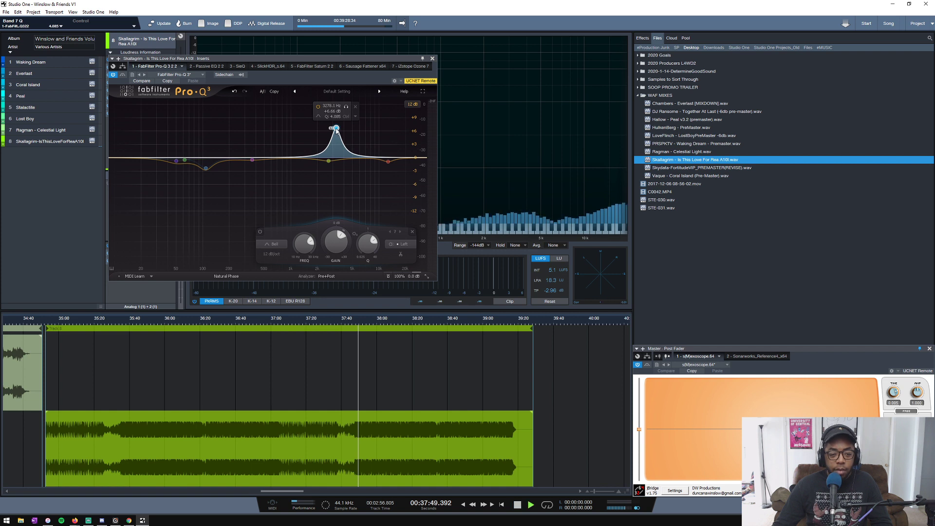
{"action": "left_click", "coordinate": [346, 106]}
{"action": "left_click", "coordinate": [346, 106]}
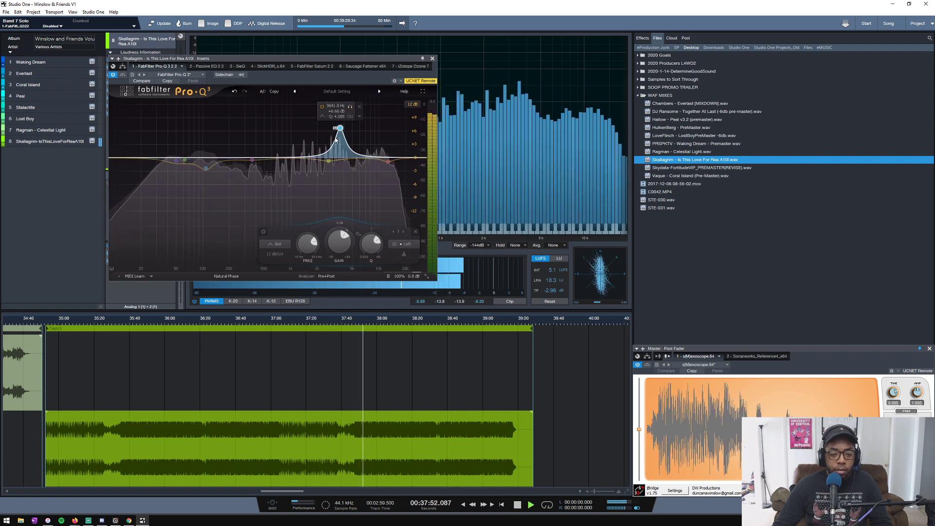
{"action": "left_click_drag", "start_coordinate": [336, 129], "coordinate": [338, 164]}
{"action": "scroll", "coordinate": [337, 116], "scroll_direction": "down", "scroll_amount": 3}
{"action": "scroll", "coordinate": [334, 167], "scroll_direction": "up", "scroll_amount": 3}
{"action": "scroll", "coordinate": [337, 168], "scroll_direction": "up", "scroll_amount": 3}
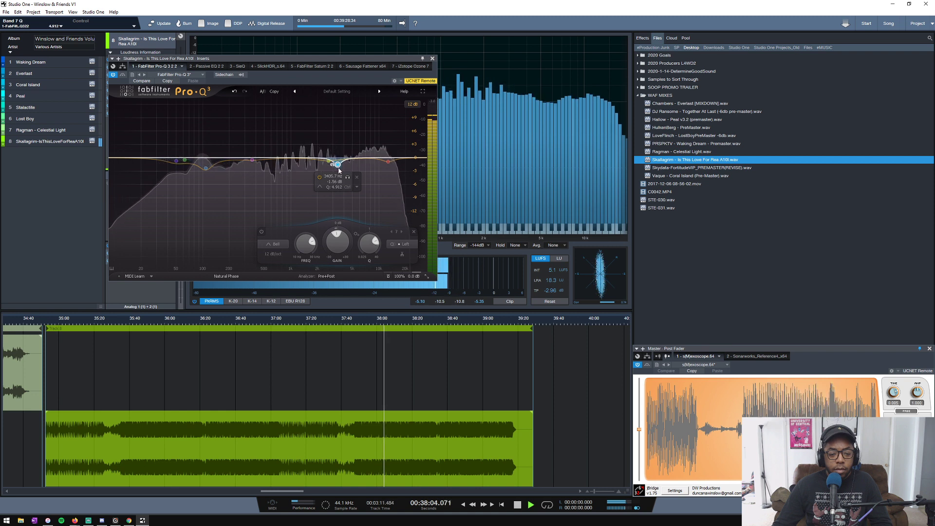
Toggle Band 7 off and on to compare, and retune it to 1779.9 Hz with -1.32 dB gain and Q 4.680.
{"action": "left_click", "coordinate": [319, 177]}
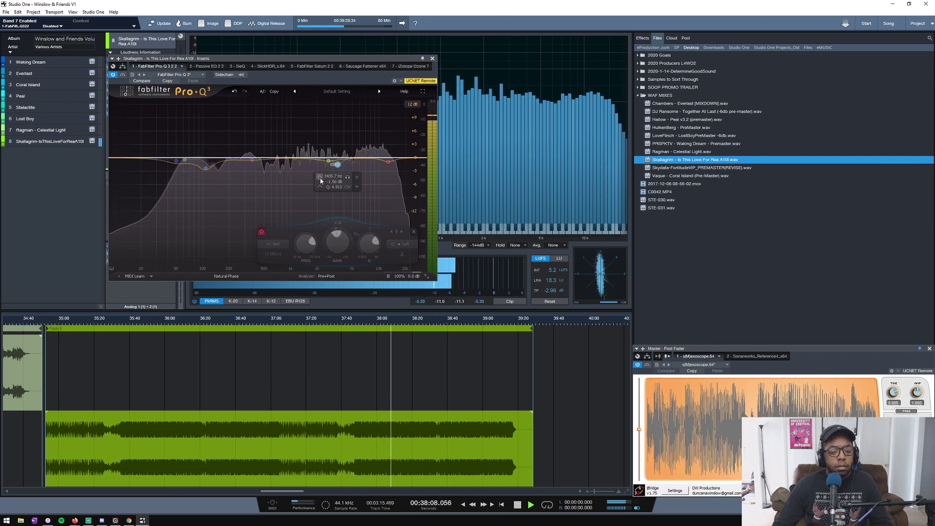
{"action": "left_click", "coordinate": [320, 177]}
{"action": "left_click_drag", "start_coordinate": [340, 166], "coordinate": [313, 165]}
{"action": "scroll", "coordinate": [314, 135], "scroll_direction": "down", "scroll_amount": 3}
{"action": "scroll", "coordinate": [314, 166], "scroll_direction": "up", "scroll_amount": 3}
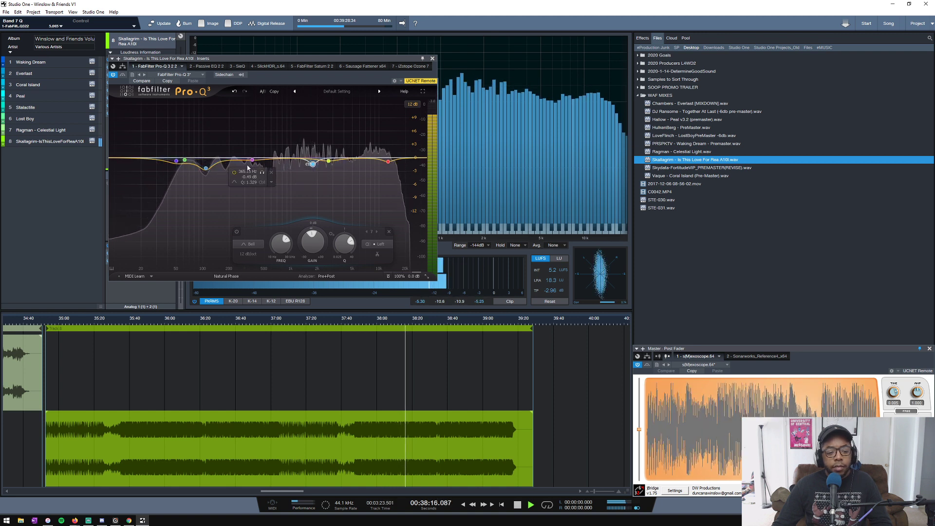
{"action": "key", "text": "space"}
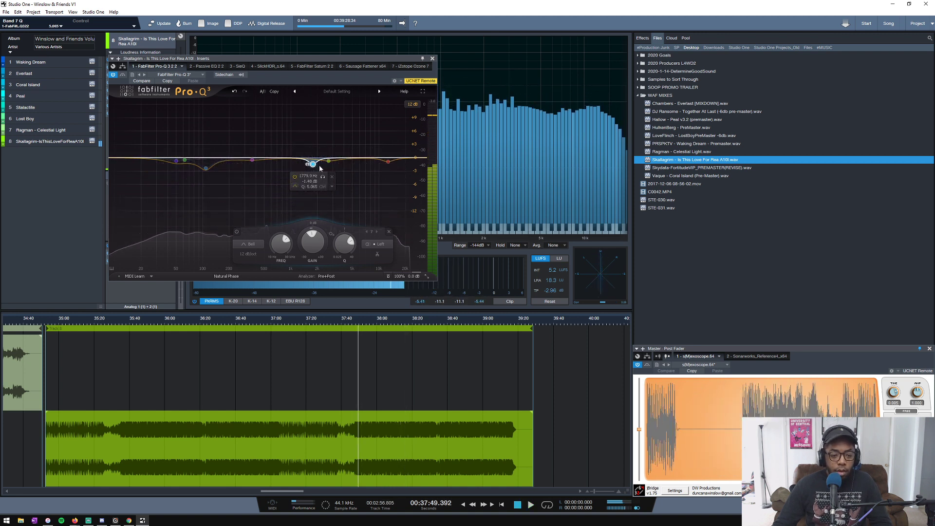
{"action": "scroll", "coordinate": [314, 167], "scroll_direction": "down", "scroll_amount": 1}
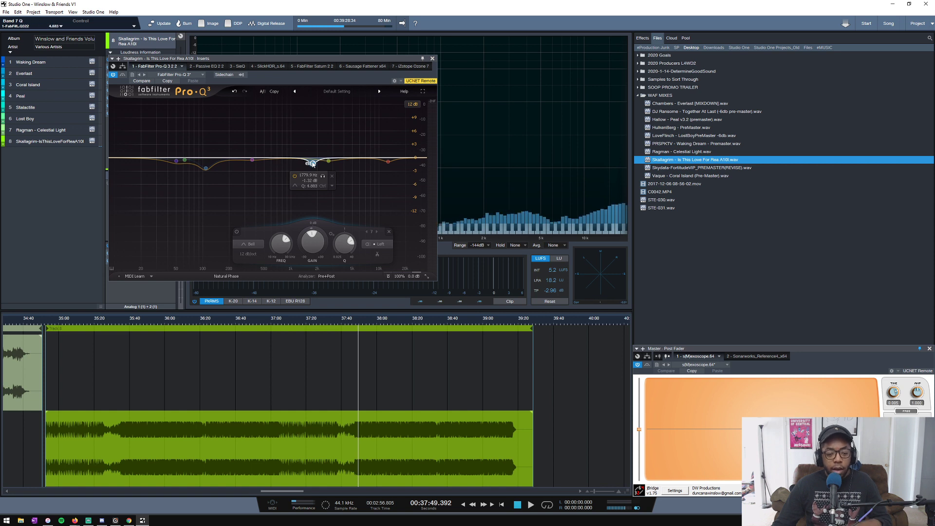
Try a deep, wide cut on Band 7 with Q 0.250, and undo the changes.
{"action": "scroll", "coordinate": [312, 164], "scroll_direction": "down", "scroll_amount": 4}
{"action": "left_click_drag", "start_coordinate": [313, 163], "coordinate": [313, 191]}
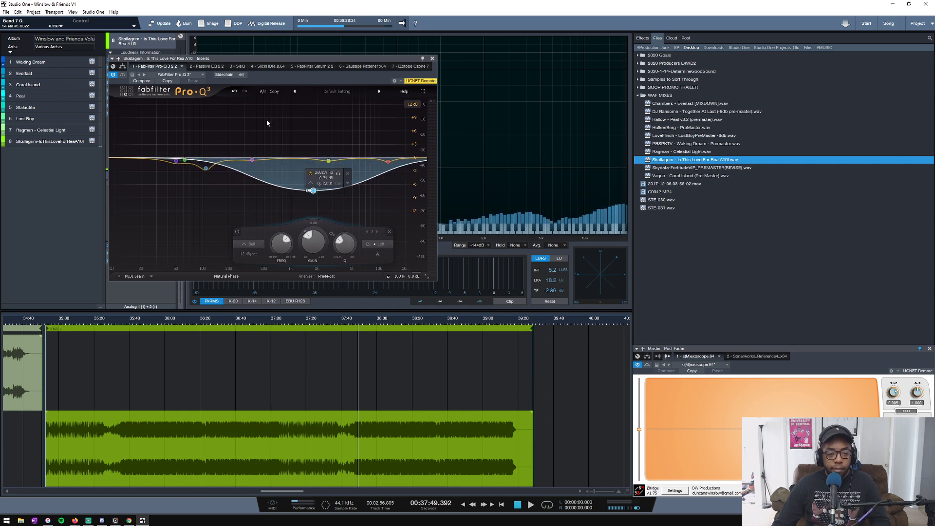
{"action": "left_click", "coordinate": [235, 91]}
{"action": "left_click", "coordinate": [244, 91]}
{"action": "left_click", "coordinate": [235, 91]}
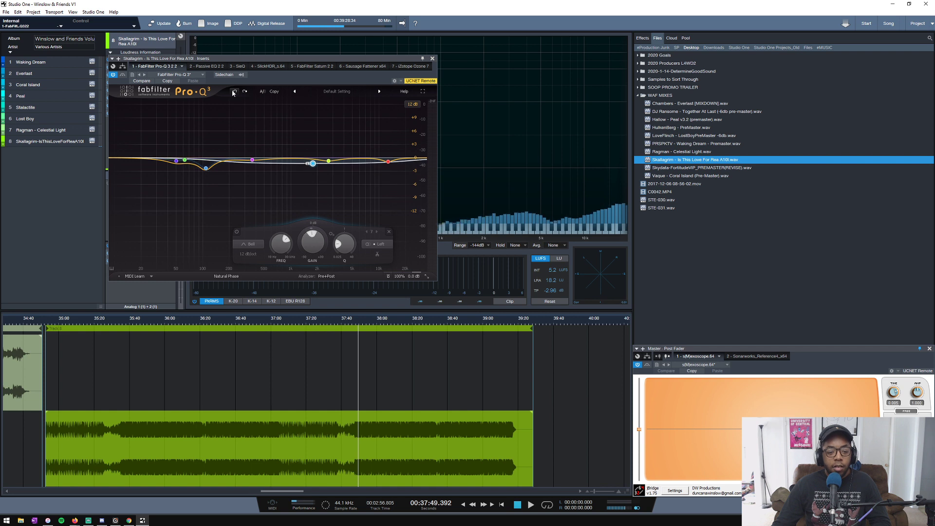
{"action": "left_click", "coordinate": [234, 92]}
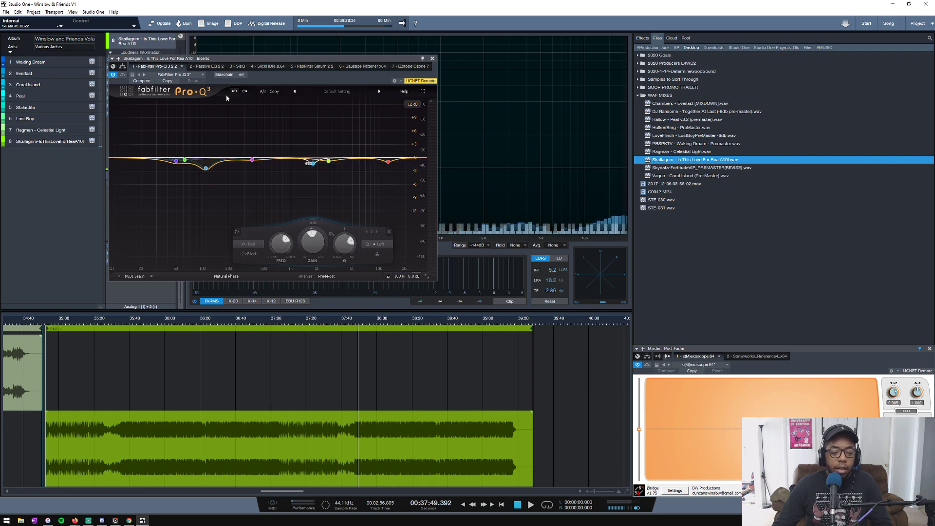
Try a flat extra band swept down to about 677 Hz during playback, and delete it.
{"action": "mouse_move", "coordinate": [317, 189]}
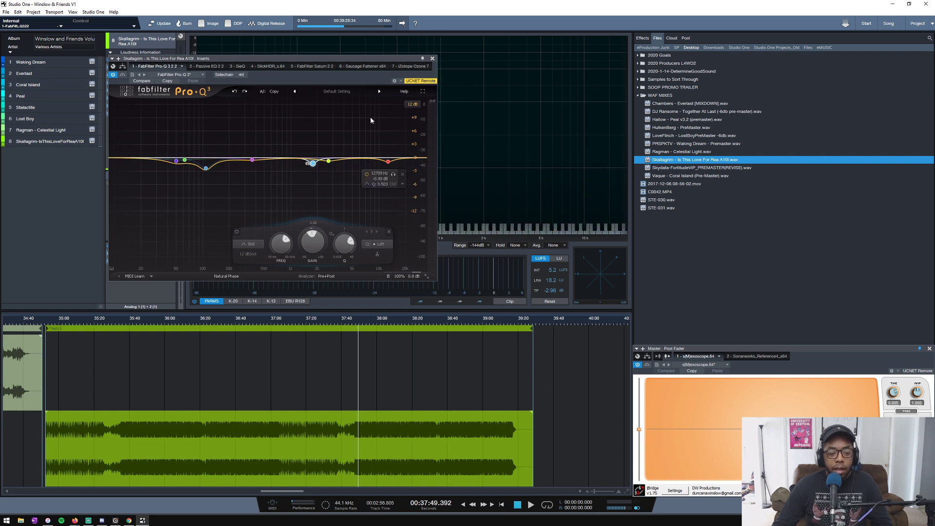
{"action": "key", "text": "space"}
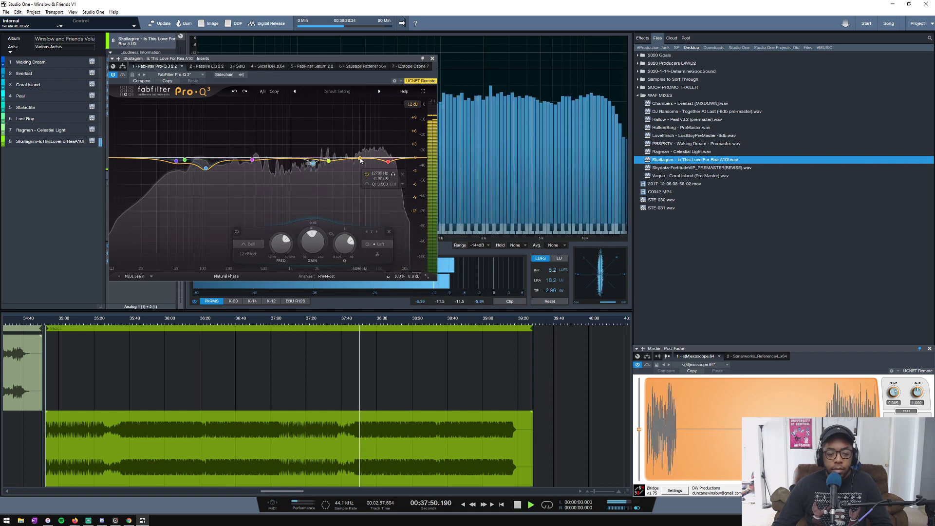
{"action": "left_click_drag", "start_coordinate": [360, 160], "coordinate": [278, 158]}
{"action": "right_click", "coordinate": [277, 158]}
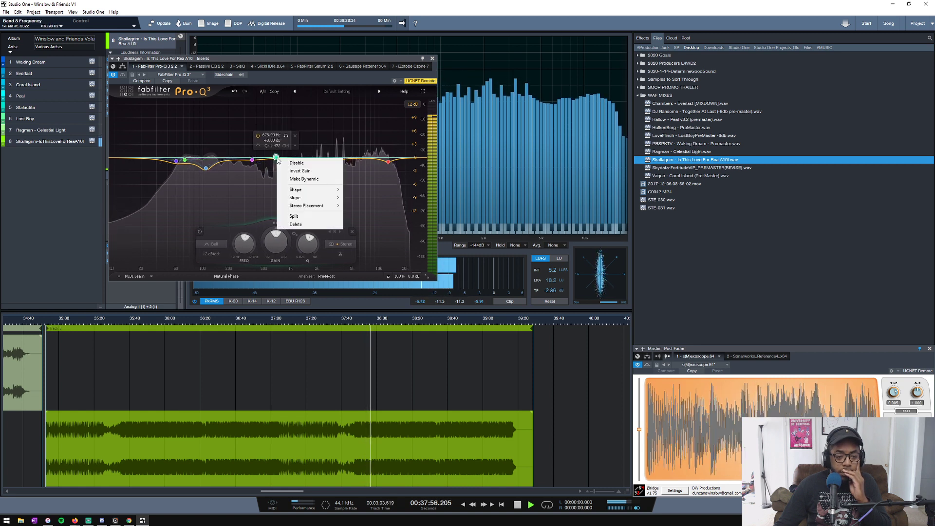
{"action": "left_click", "coordinate": [295, 224]}
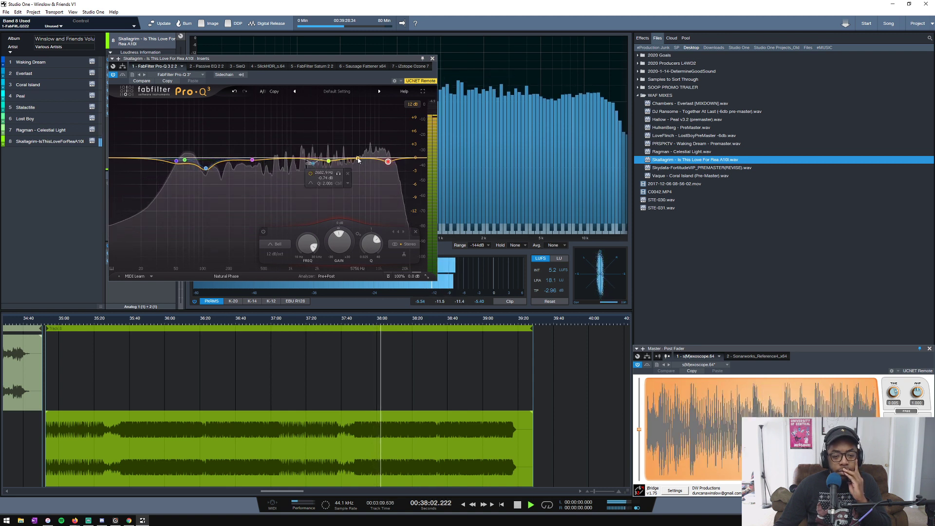
Close Pro-Q 3, stop playback, and reopen iZotope Ozone 7 with its window moved clear of the track's insert list.
{"action": "left_click", "coordinate": [432, 58]}
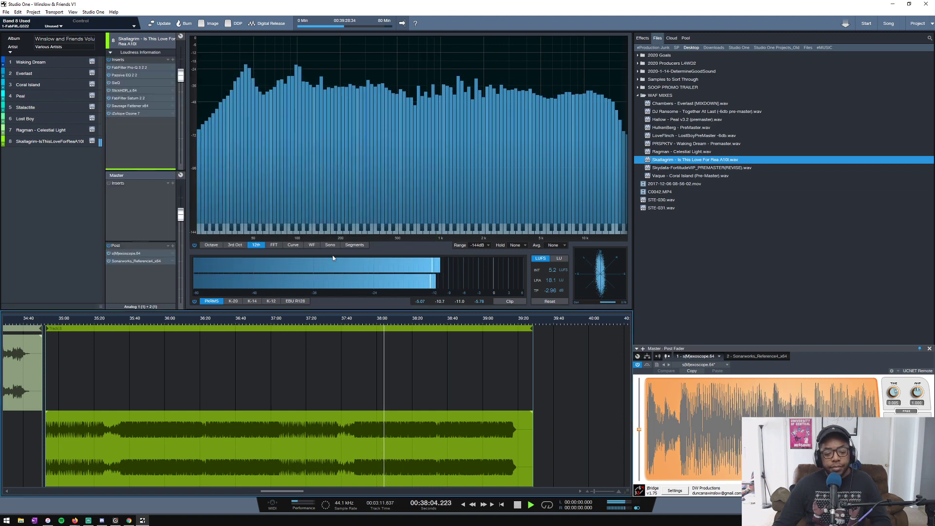
{"action": "key", "text": "space"}
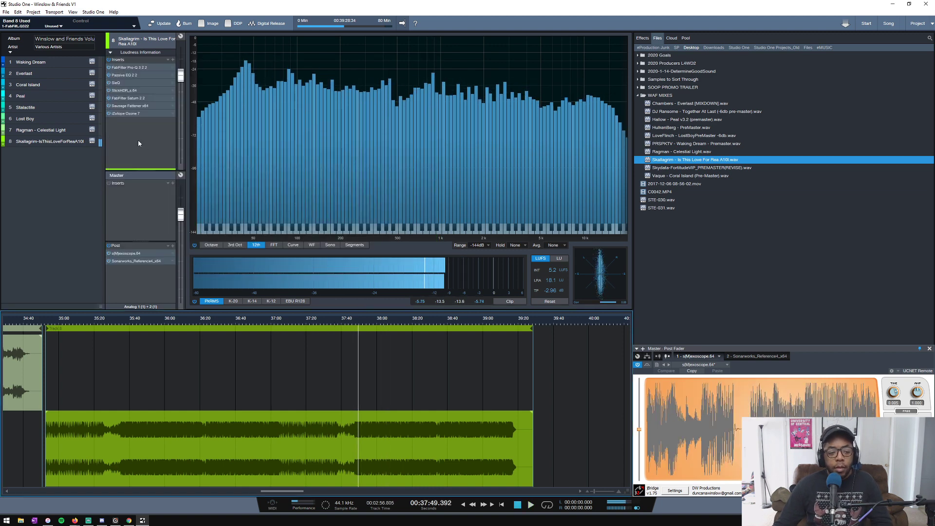
{"action": "left_click", "coordinate": [128, 114]}
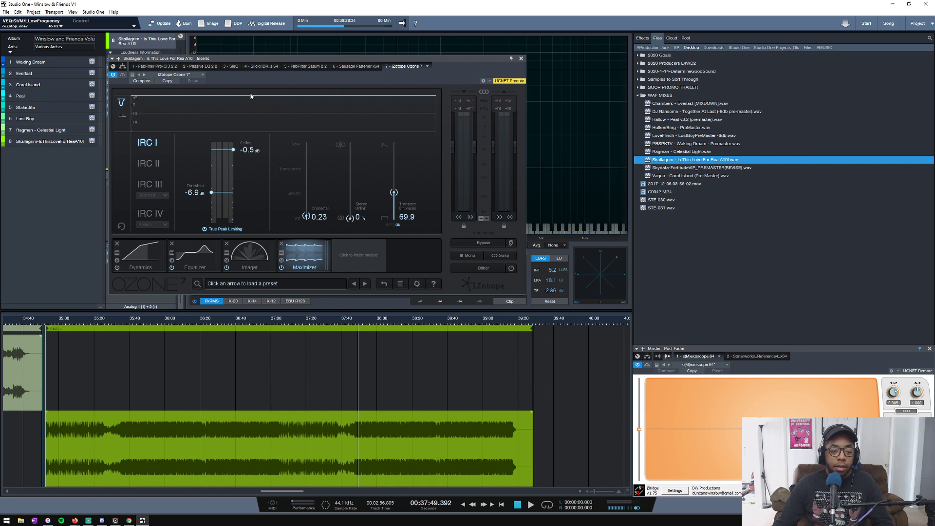
{"action": "left_click_drag", "start_coordinate": [281, 60], "coordinate": [376, 45]}
Bypass all inserts on the Skallagrim track and place the playhead at about 35:58.
{"action": "left_click_drag", "start_coordinate": [244, 326], "coordinate": [249, 322]}
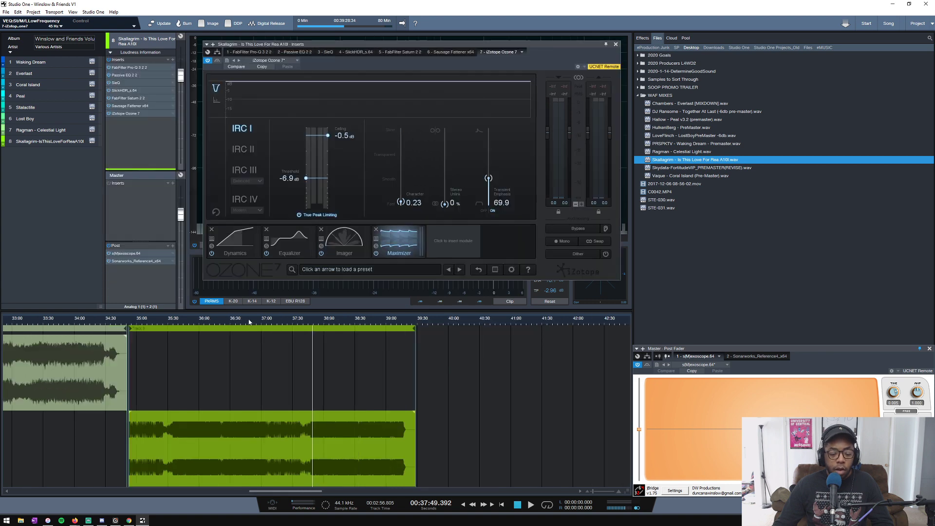
{"action": "left_click", "coordinate": [108, 59]}
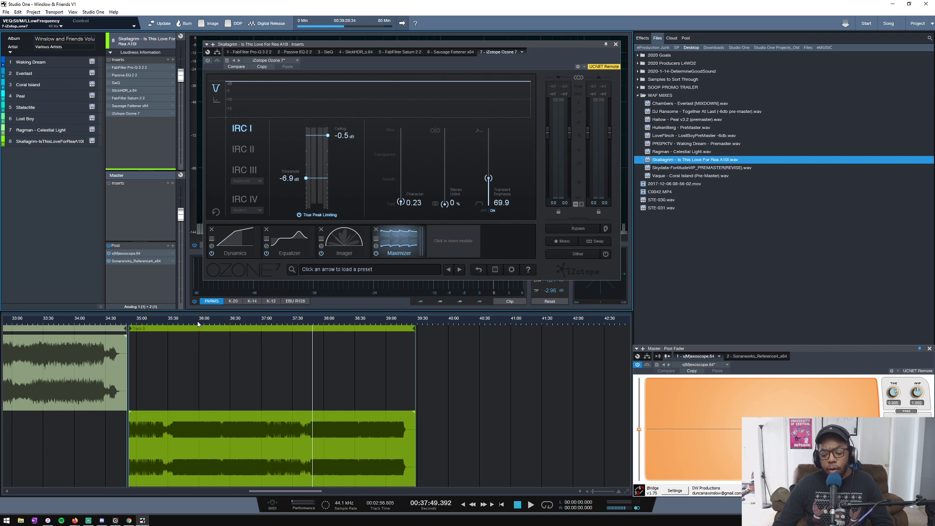
{"action": "scroll", "coordinate": [198, 324], "scroll_direction": "up", "scroll_amount": 2}
{"action": "scroll", "coordinate": [198, 324], "scroll_direction": "down", "scroll_amount": 4}
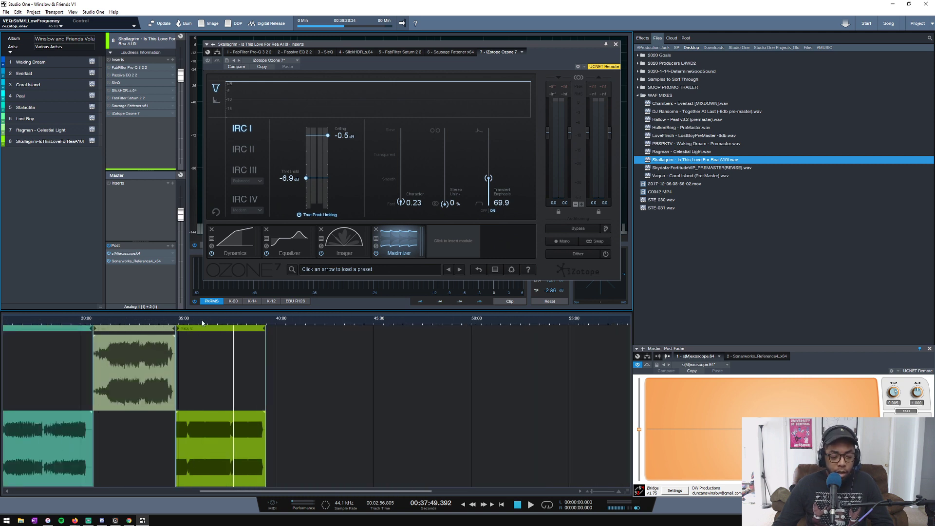
{"action": "scroll", "coordinate": [203, 323], "scroll_direction": "up", "scroll_amount": 3}
{"action": "left_click", "coordinate": [174, 321]}
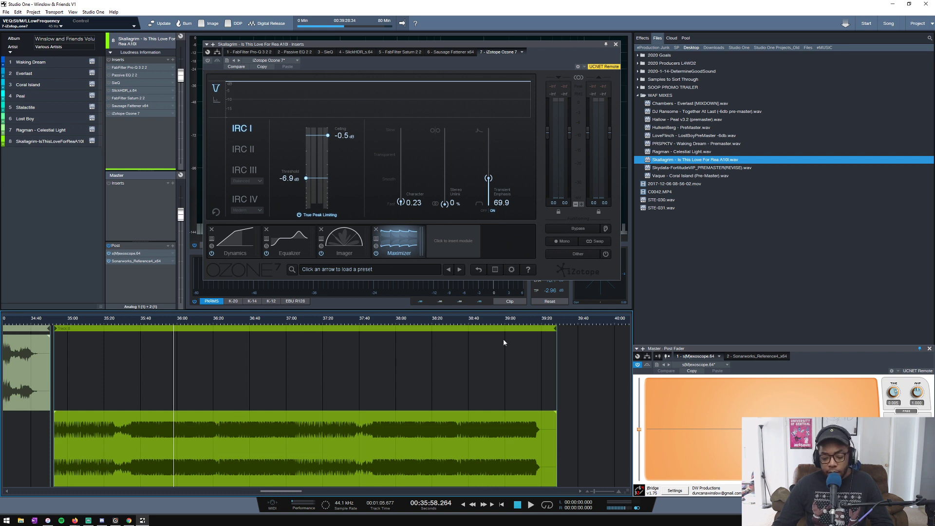
Lower Ozone's output gain to about -7.3 dB during playback and compare track 8 with its inserts on and bypassed.
{"action": "key", "text": "space"}
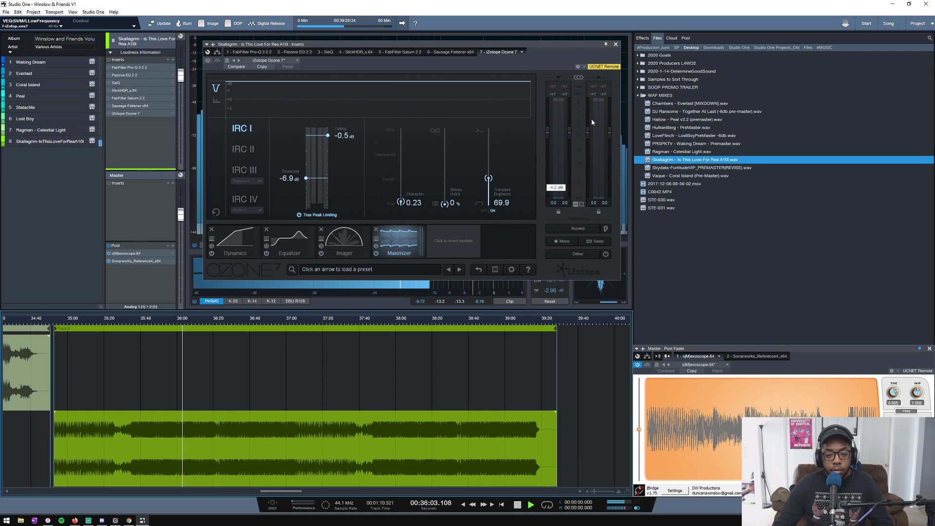
{"action": "left_click_drag", "start_coordinate": [589, 132], "coordinate": [590, 157]}
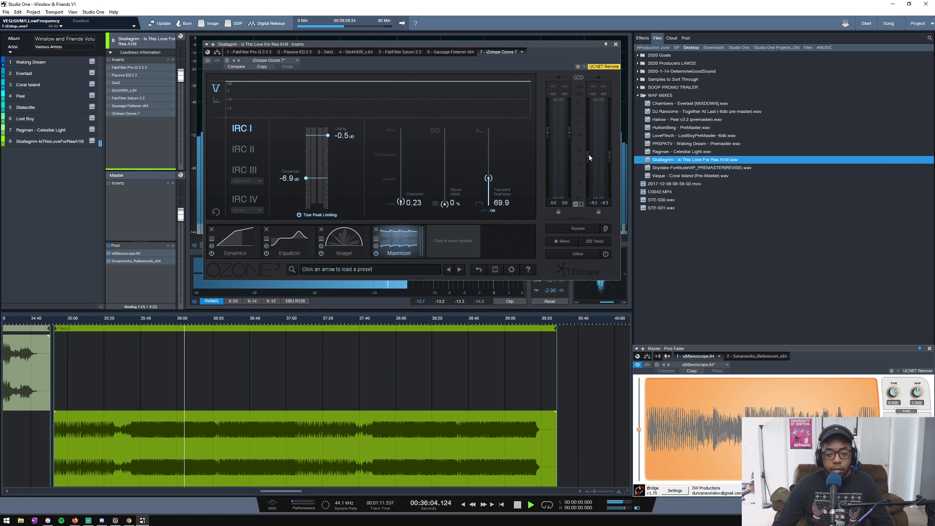
{"action": "left_click", "coordinate": [109, 60]}
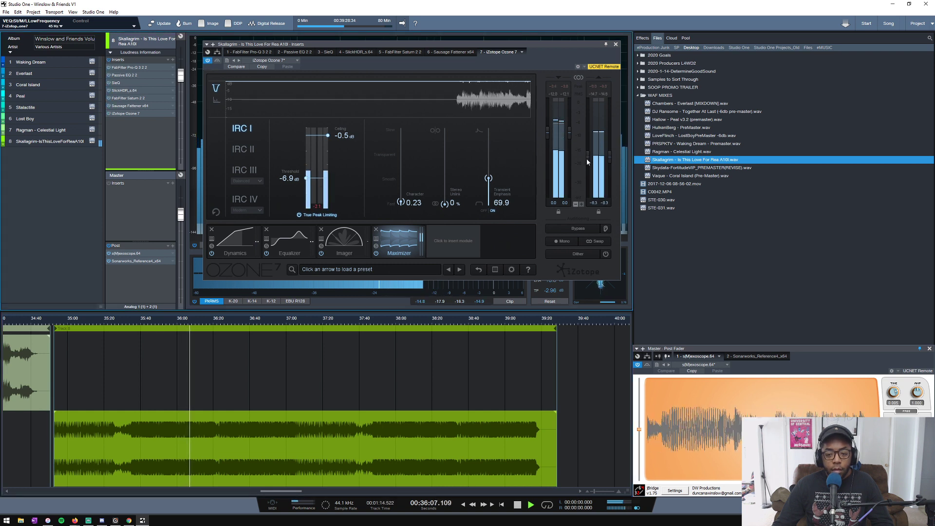
{"action": "left_click_drag", "start_coordinate": [587, 160], "coordinate": [589, 158]}
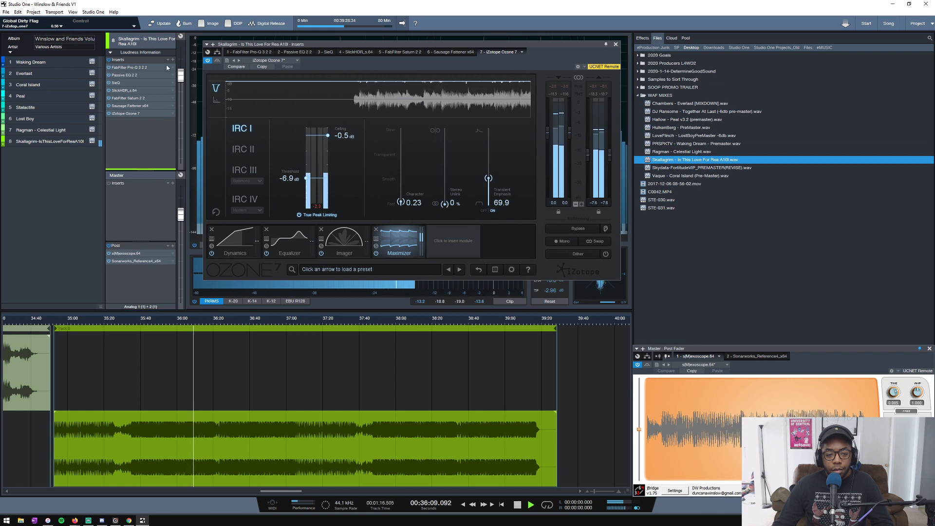
{"action": "left_click", "coordinate": [109, 60]}
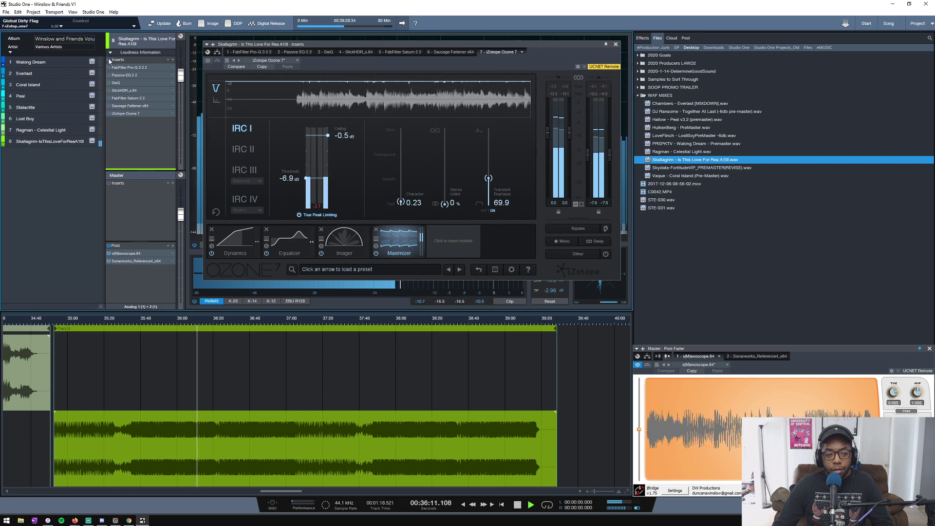
{"action": "left_click", "coordinate": [110, 60]}
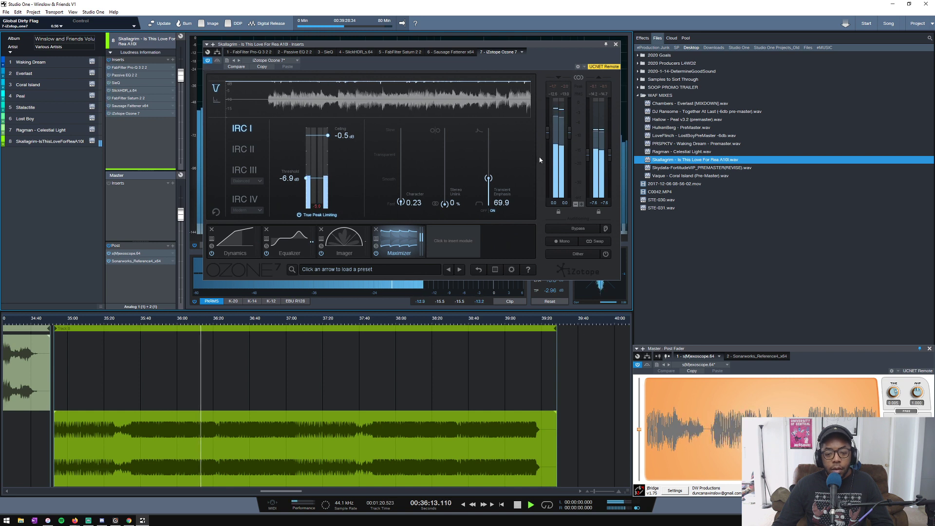
{"action": "left_click_drag", "start_coordinate": [588, 156], "coordinate": [589, 154]}
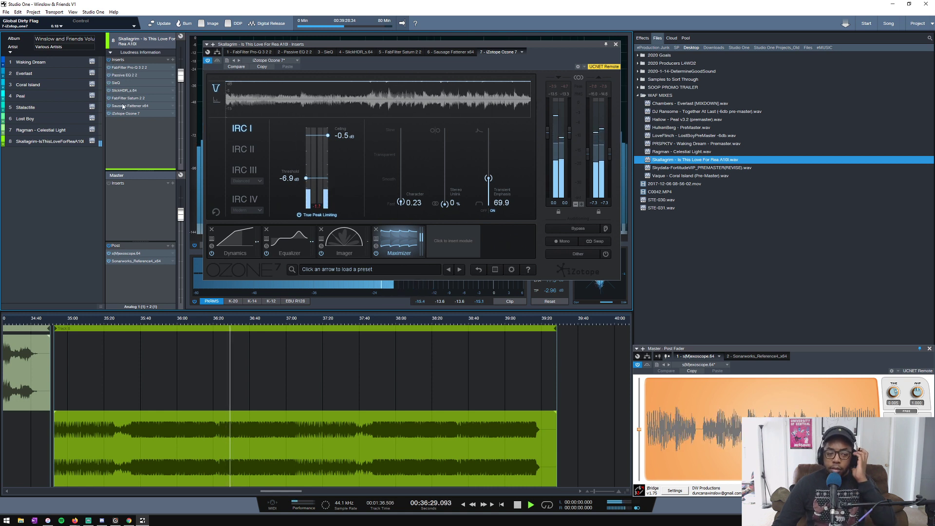
{"action": "key", "text": "space"}
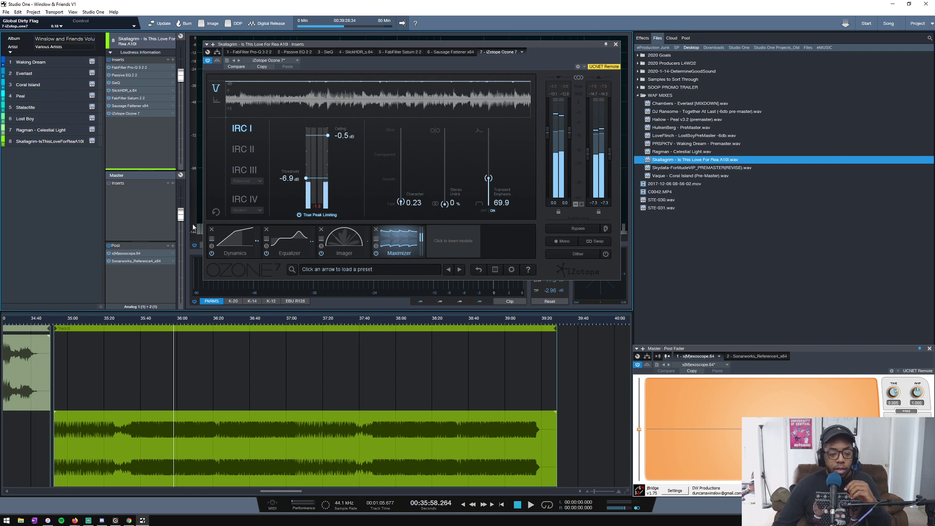
Check the Sonarworks Reference 4 settings in the master's post section and close the plugin.
{"action": "scroll", "coordinate": [235, 329], "scroll_direction": "down", "scroll_amount": 10}
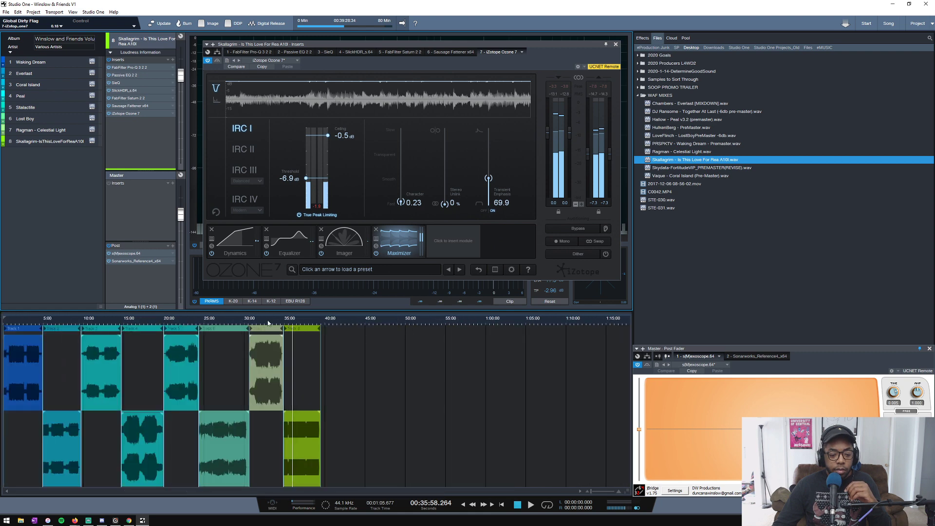
{"action": "scroll", "coordinate": [253, 325], "scroll_direction": "up", "scroll_amount": 3}
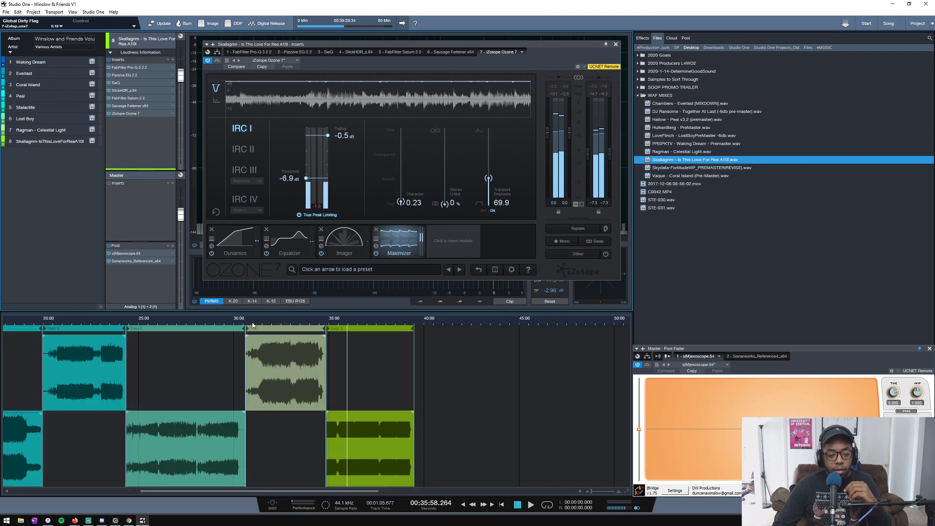
{"action": "left_click", "coordinate": [132, 261]}
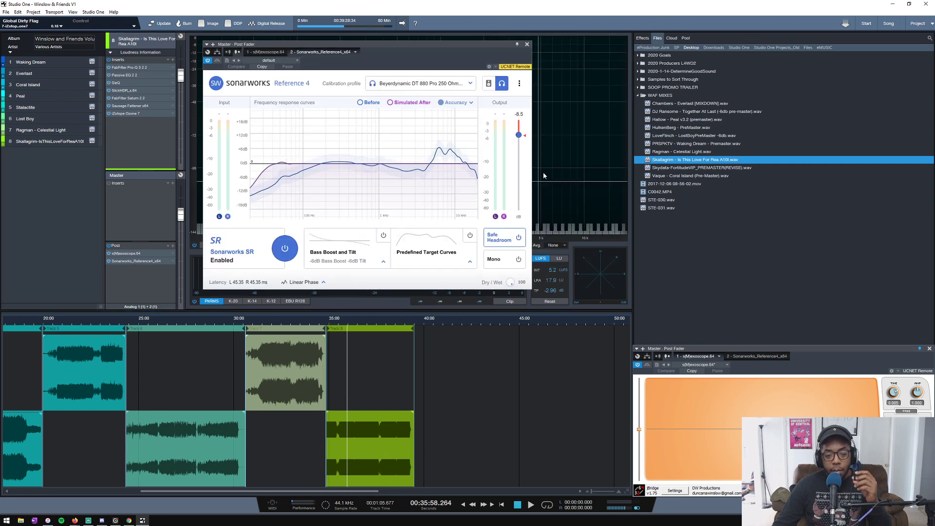
{"action": "left_click", "coordinate": [527, 45]}
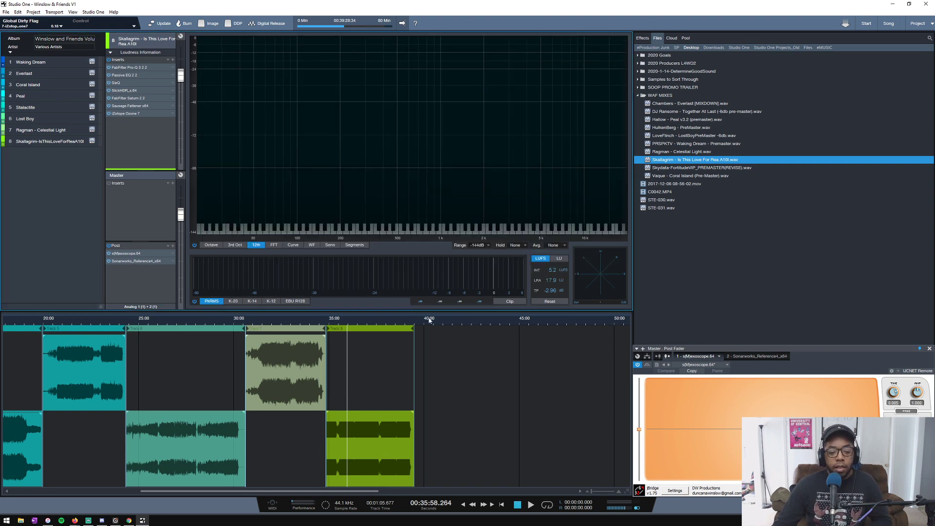
Play Coral Island from about 11:00, and jump to track 8 at about 35:43 to compare the two masters.
{"action": "scroll", "coordinate": [430, 320], "scroll_direction": "down", "scroll_amount": 3}
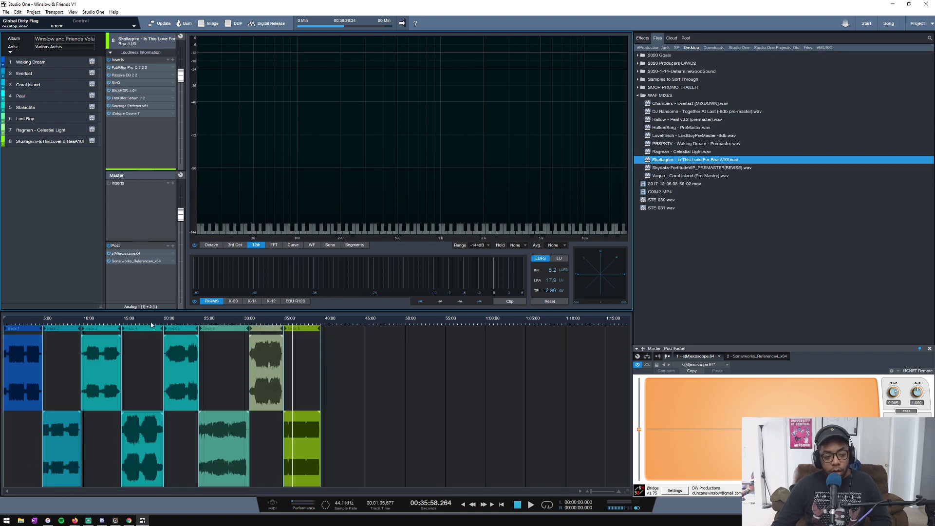
{"action": "scroll", "coordinate": [151, 325], "scroll_direction": "up", "scroll_amount": 3}
{"action": "scroll", "coordinate": [422, 326], "scroll_direction": "down", "scroll_amount": 2}
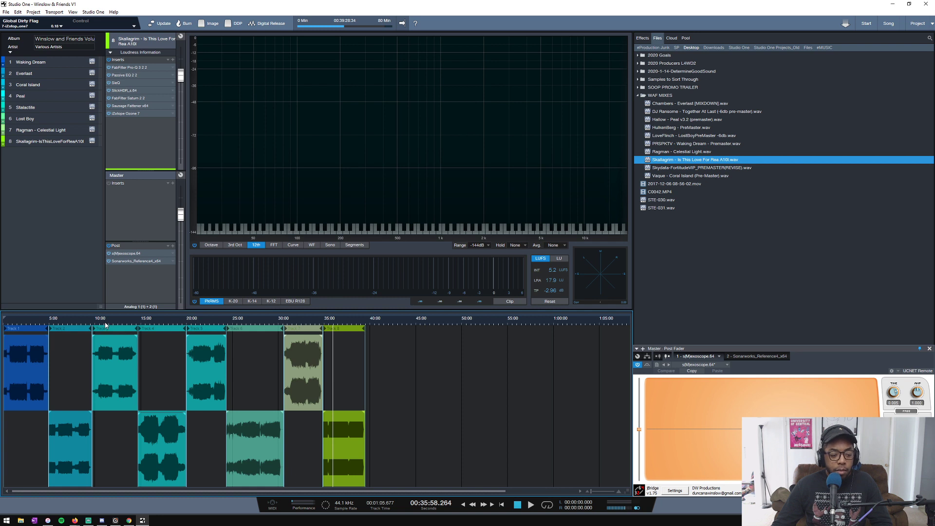
{"action": "key", "text": "space"}
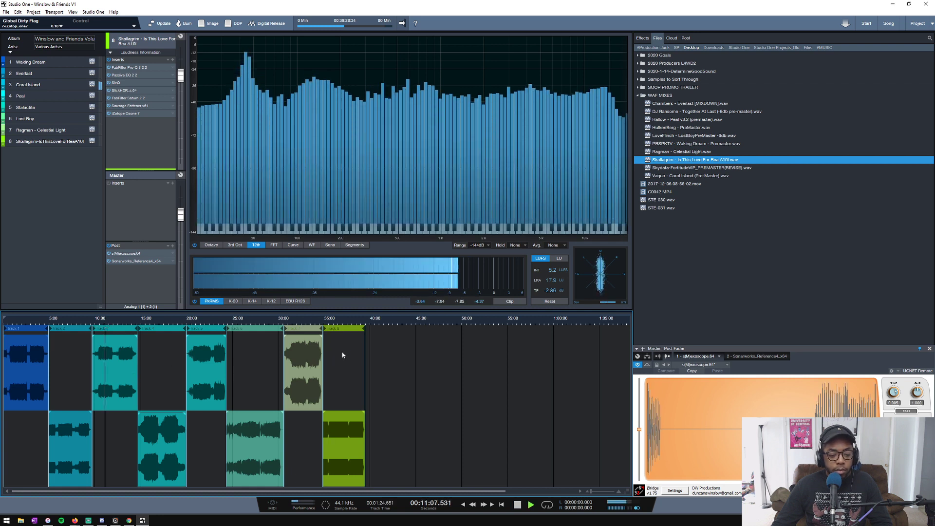
{"action": "left_click", "coordinate": [332, 323]}
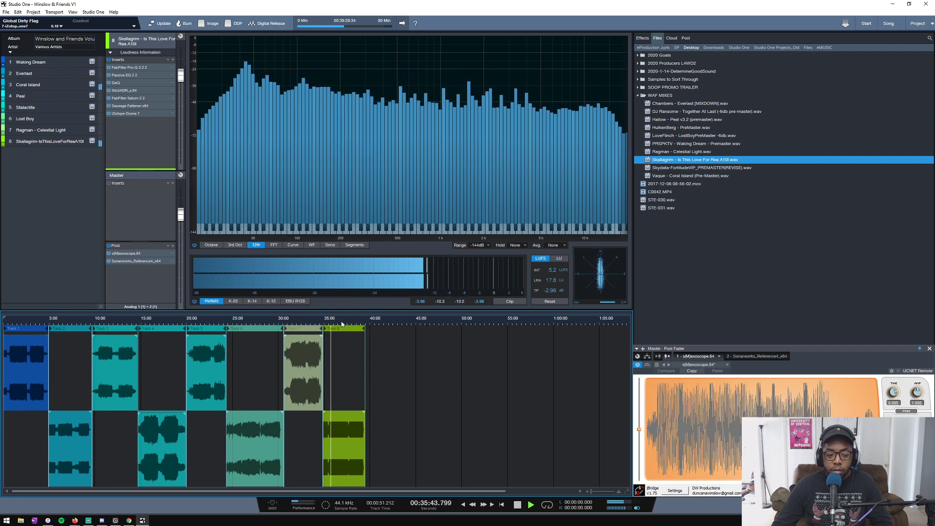
{"action": "scroll", "coordinate": [340, 324], "scroll_direction": "up", "scroll_amount": 3}
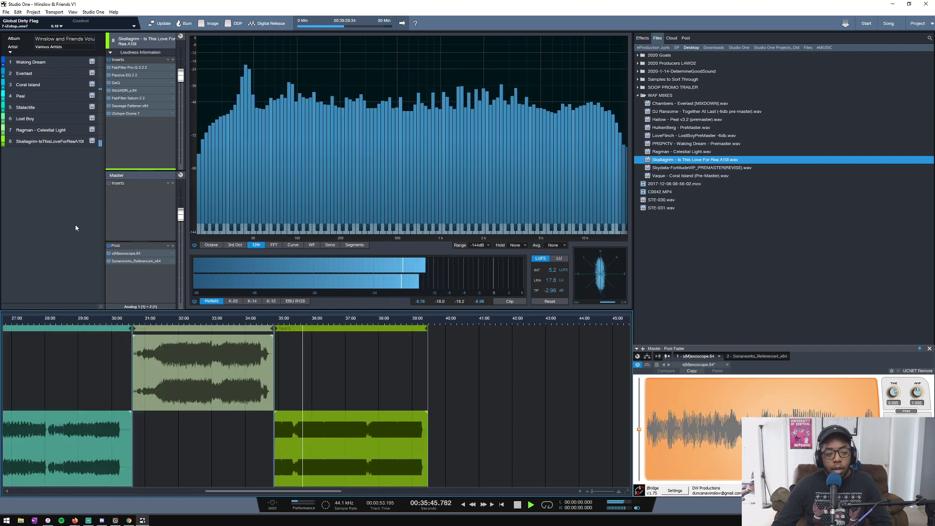
Reset the output gain of track 8's Ozone 7 to 0 dB and restart playback.
{"action": "key", "text": "space"}
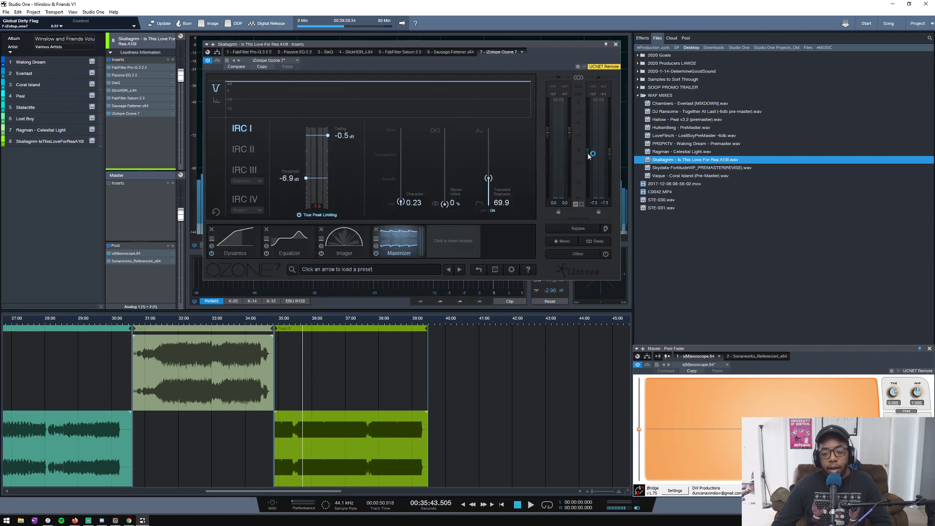
{"action": "key", "text": "space"}
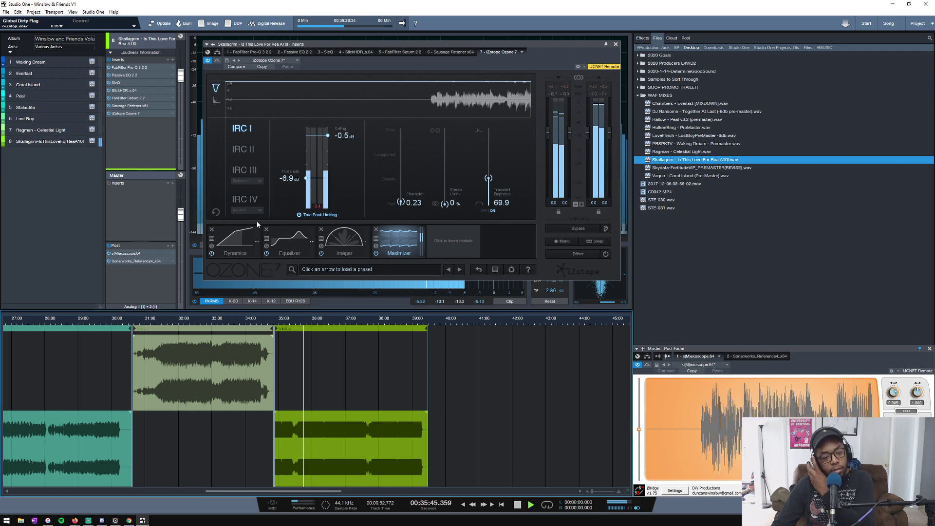
Move band 1 of Ozone's Equalizer to about 100 Hz at 0.0 dB with a Q of 3.0.
{"action": "left_click", "coordinate": [288, 240]}
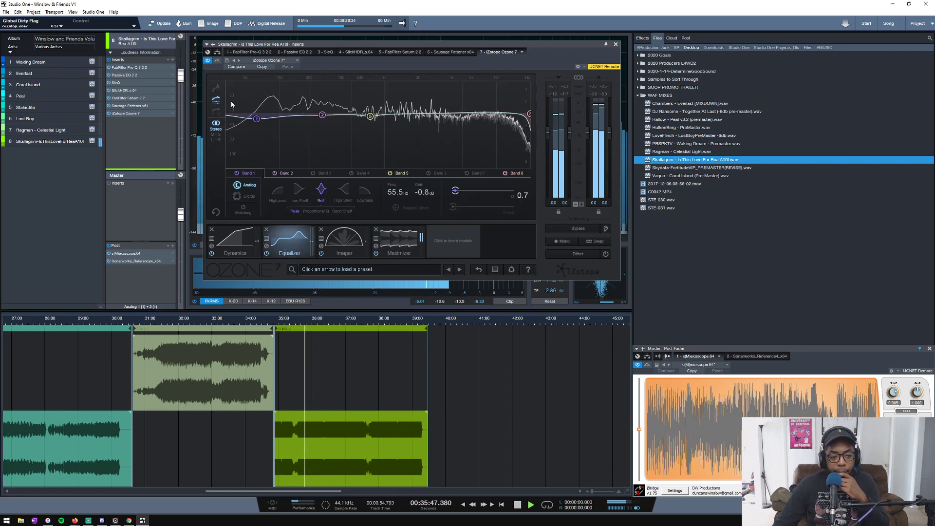
{"action": "left_click_drag", "start_coordinate": [256, 118], "coordinate": [286, 127]}
{"action": "right_click", "coordinate": [286, 127]}
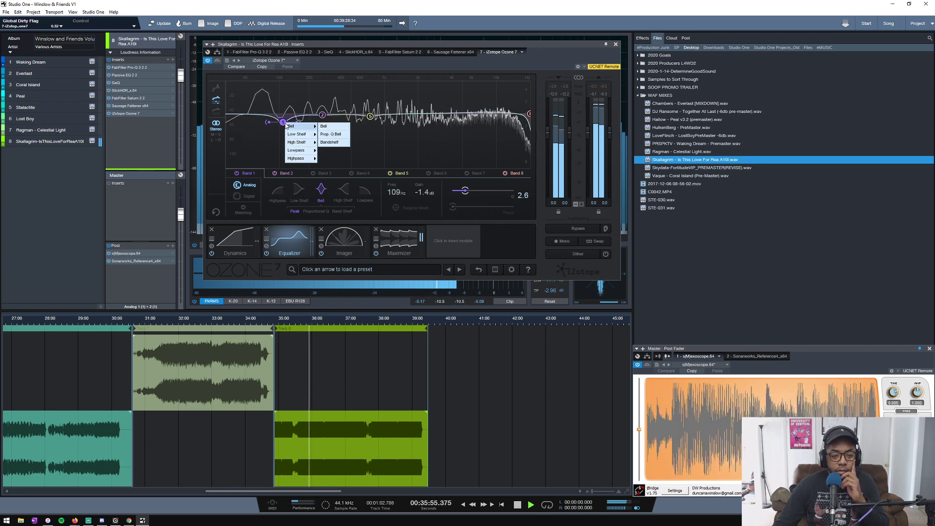
{"action": "key", "text": "Escape"}
{"action": "left_click_drag", "start_coordinate": [283, 123], "coordinate": [280, 116]}
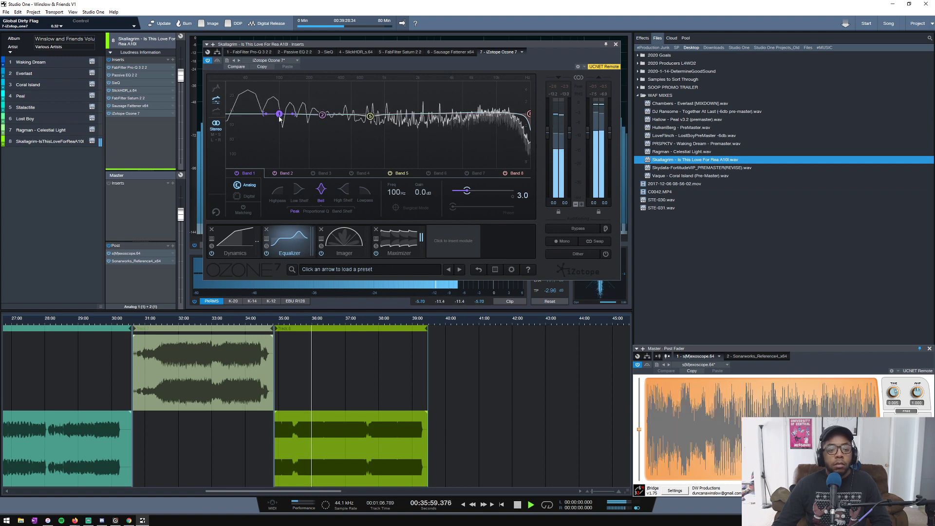
{"action": "key", "text": "alt+z"}
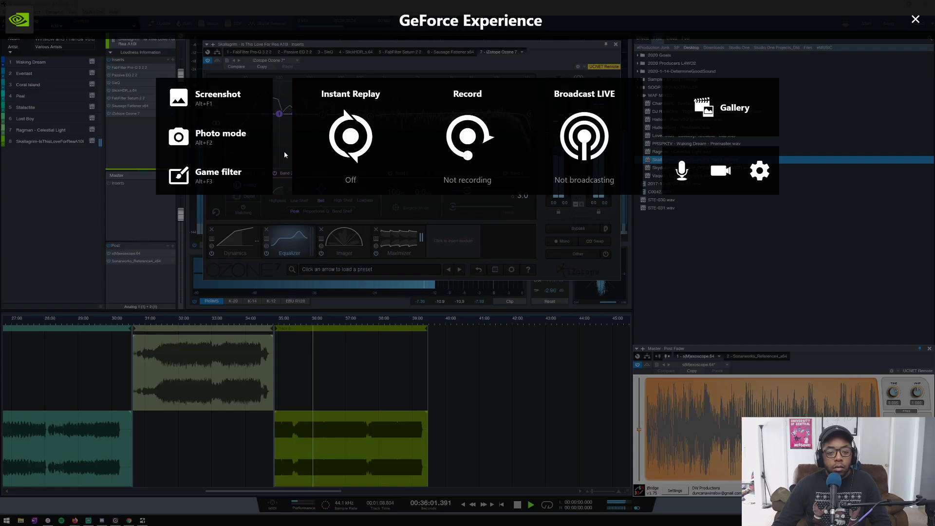
{"action": "key", "text": "alt+z"}
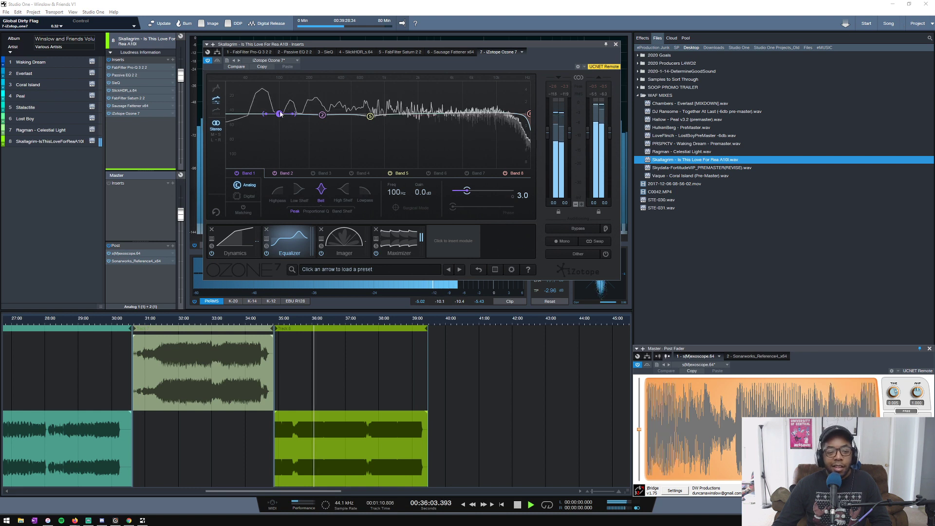
Shape Equalizer band 1 into a cut of about -1.3 dB at 99.8 Hz with a Q of 2.3.
{"action": "mouse_move", "coordinate": [280, 114]}
{"action": "left_mouse_down"}
{"action": "mouse_move", "coordinate": [285, 100]}
{"action": "mouse_move", "coordinate": [279, 121]}
{"action": "left_mouse_up"}
{"action": "scroll", "coordinate": [279, 121], "scroll_direction": "down", "scroll_amount": 4}
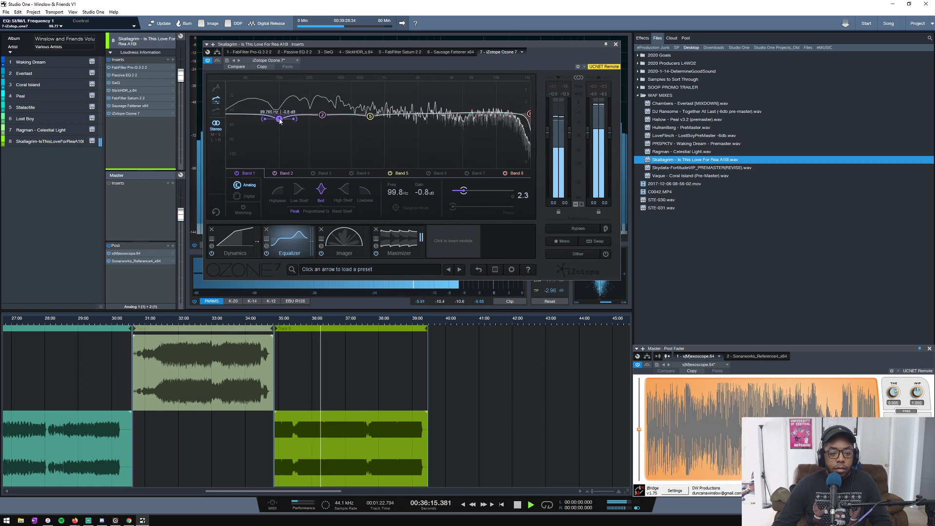
{"action": "scroll", "coordinate": [280, 121], "scroll_direction": "up", "scroll_amount": 4}
{"action": "left_click_drag", "start_coordinate": [280, 121], "coordinate": [280, 123]}
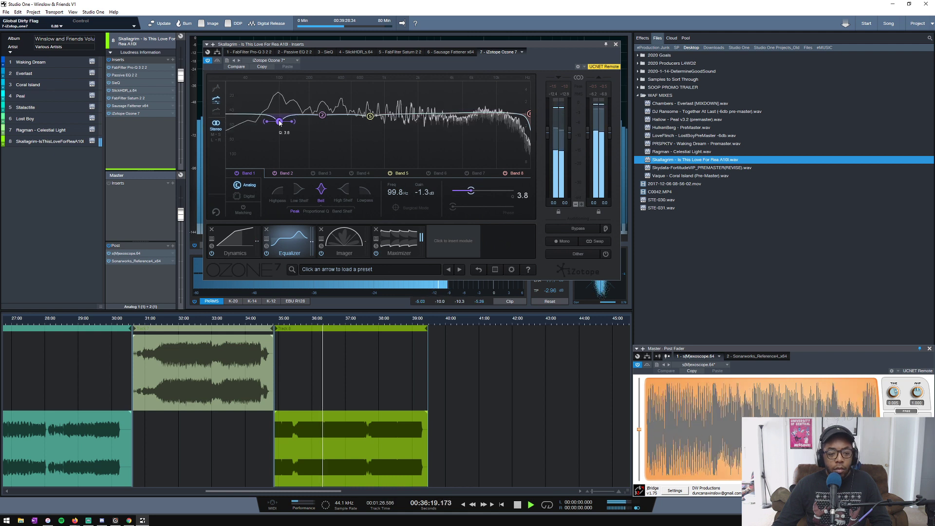
{"action": "scroll", "coordinate": [280, 122], "scroll_direction": "down", "scroll_amount": 2}
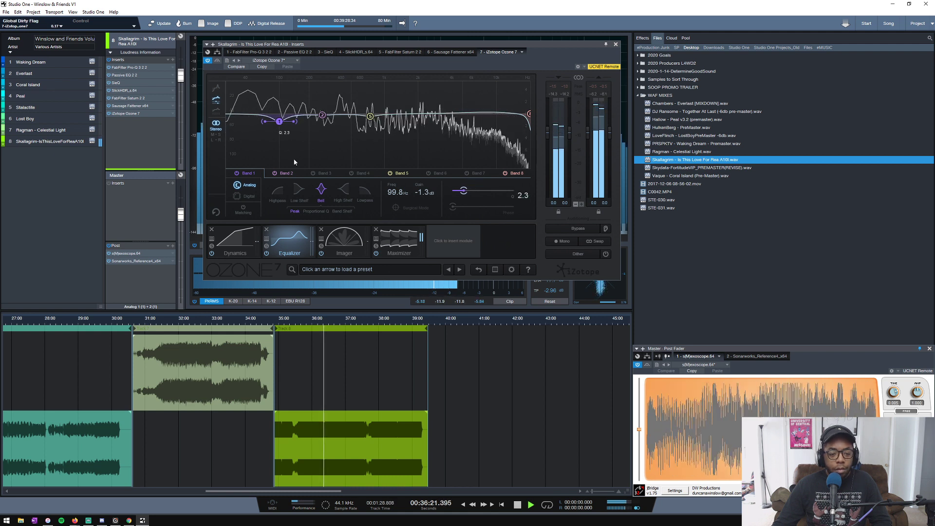
Enable Equalizer band 3 and set it to about 38.7 Hz, -0.7 dB and a Q of 1.4 while auditioning.
{"action": "left_click", "coordinate": [314, 173]}
{"action": "left_click", "coordinate": [355, 115]}
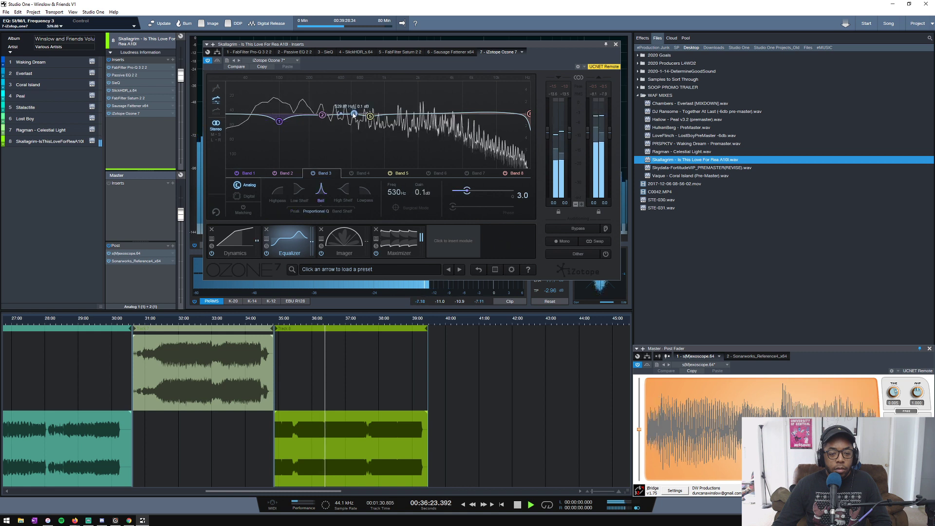
{"action": "key", "text": "space"}
{"action": "left_click_drag", "start_coordinate": [355, 114], "coordinate": [246, 122]}
{"action": "key", "text": "space"}
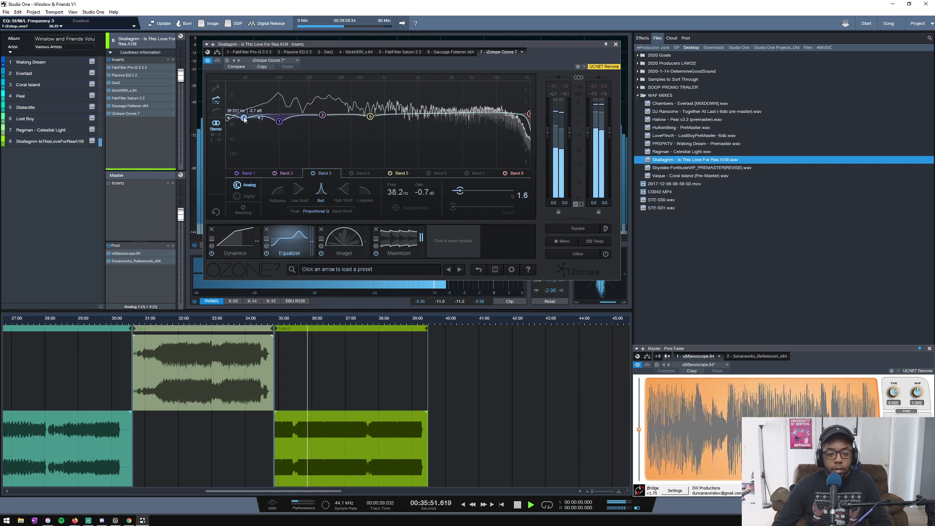
{"action": "scroll", "coordinate": [244, 119], "scroll_direction": "up", "scroll_amount": 3}
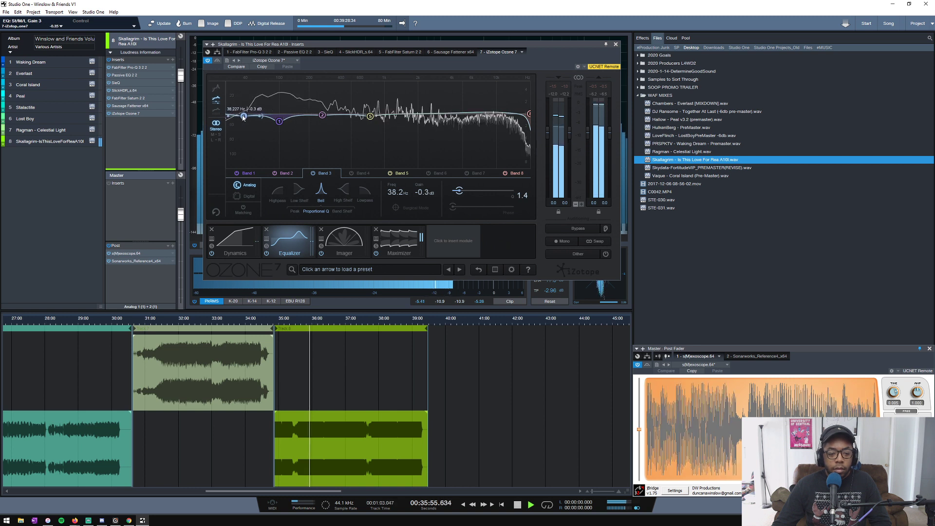
{"action": "left_click_drag", "start_coordinate": [245, 119], "coordinate": [244, 120]}
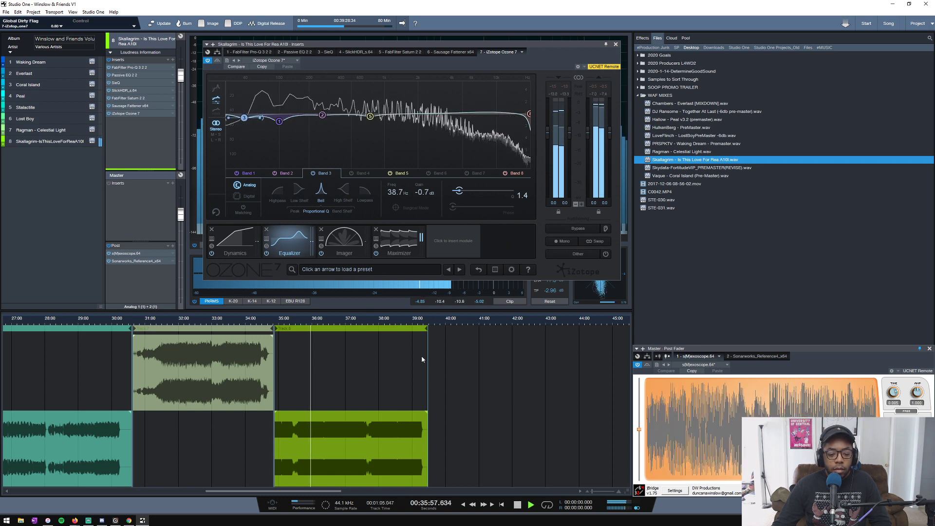
{"action": "key", "text": "space"}
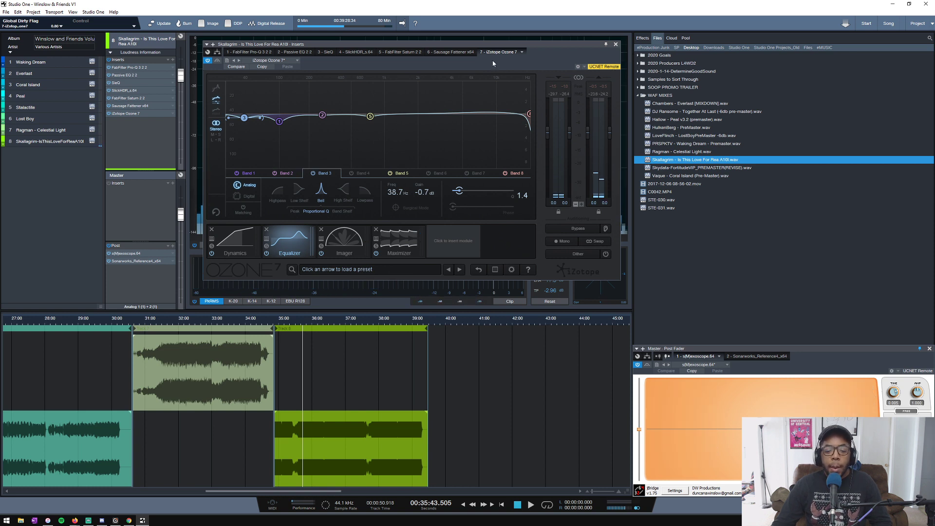
{"action": "left_click", "coordinate": [616, 45]}
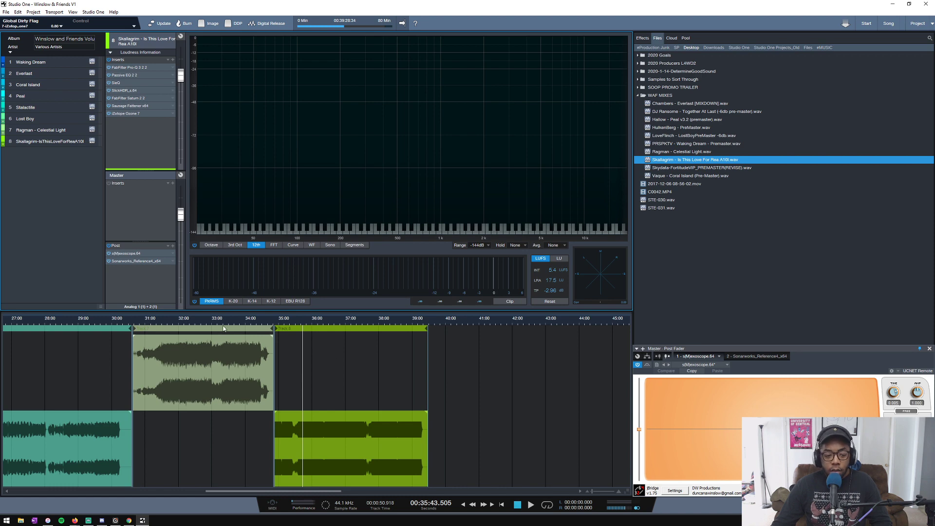
{"action": "scroll", "coordinate": [253, 324], "scroll_direction": "down", "scroll_amount": 5}
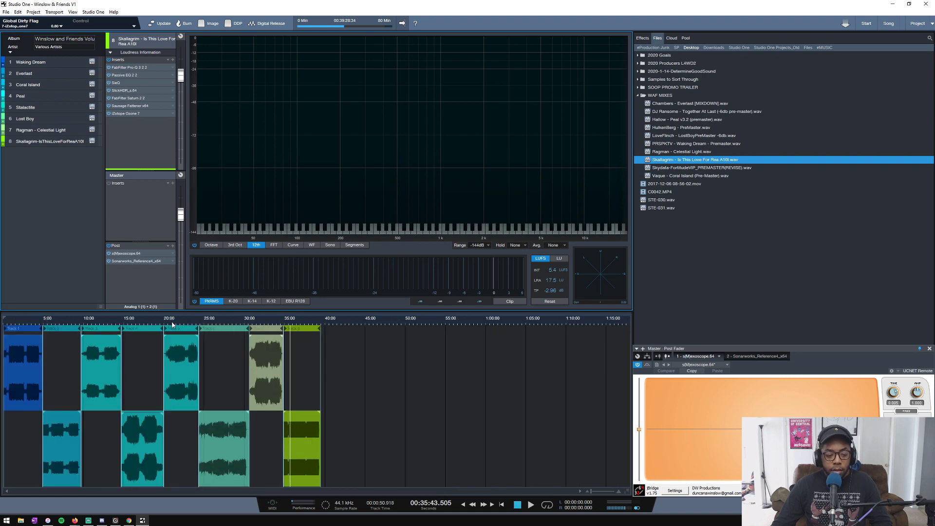
{"action": "scroll", "coordinate": [172, 325], "scroll_direction": "up", "scroll_amount": 5}
{"action": "scroll", "coordinate": [172, 325], "scroll_direction": "down", "scroll_amount": 3}
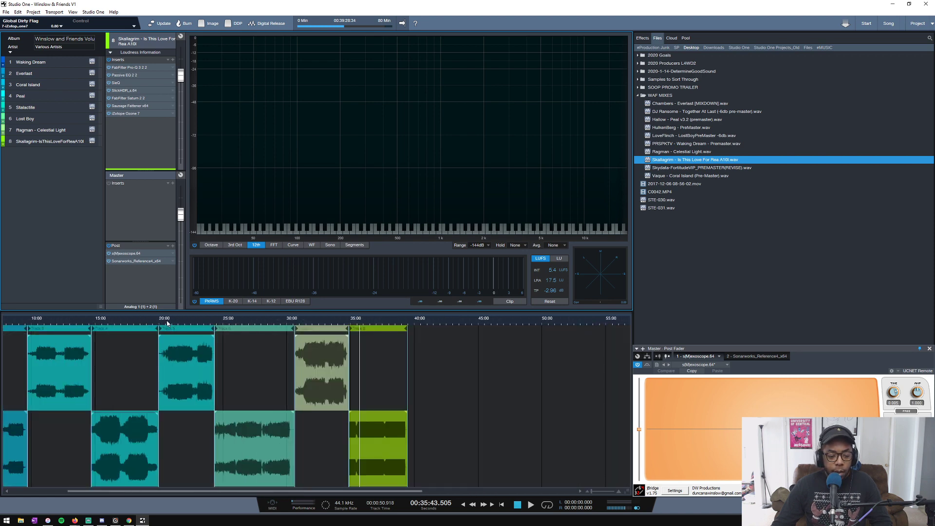
{"action": "scroll", "coordinate": [399, 327], "scroll_direction": "up", "scroll_amount": 3}
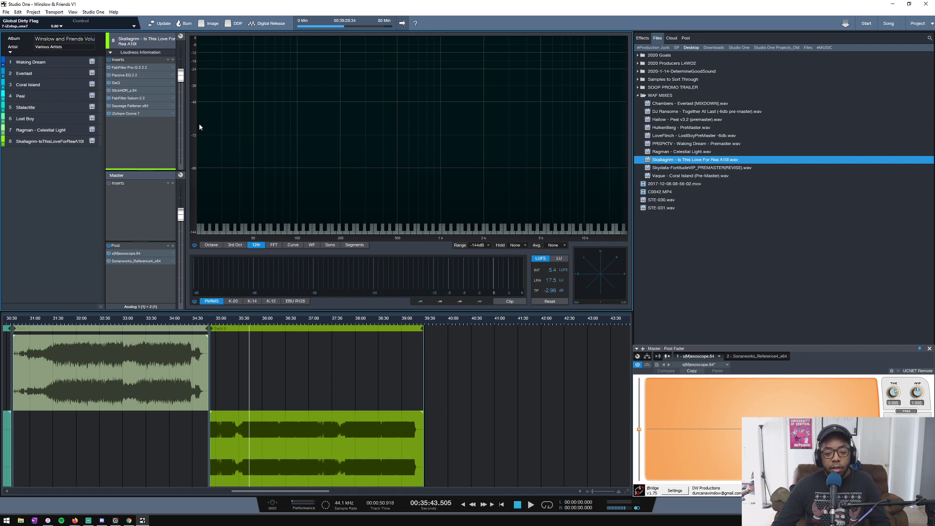
Set the Maximizer in track 8's Ozone 7 to a -9.0 dB threshold and 0.38 Character while auditioning the track.
{"action": "left_click", "coordinate": [125, 114]}
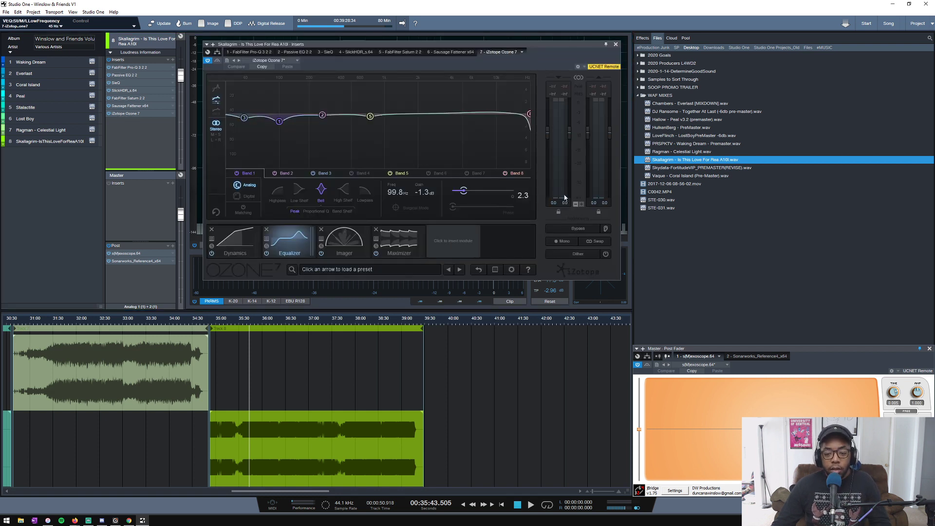
{"action": "left_click", "coordinate": [390, 246]}
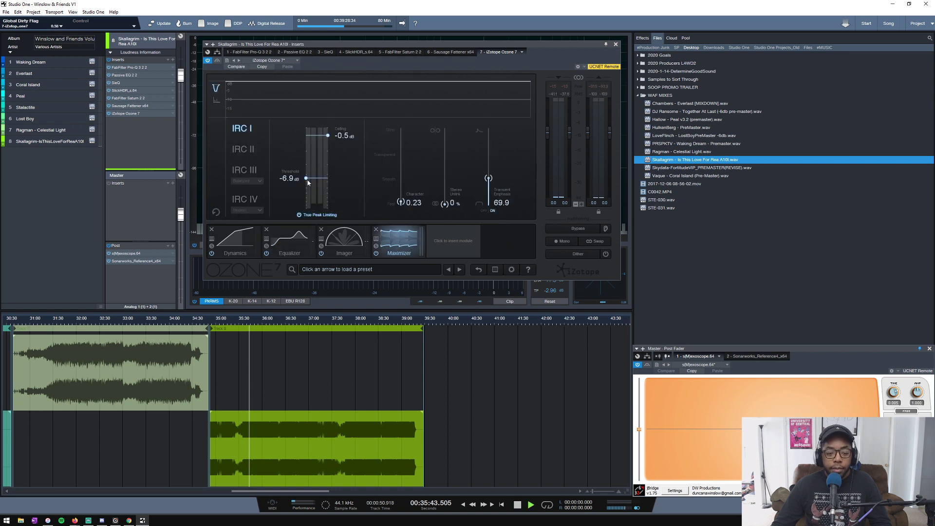
{"action": "key", "text": "space"}
{"action": "mouse_move", "coordinate": [307, 179]}
{"action": "left_mouse_down"}
{"action": "mouse_move", "coordinate": [303, 207]}
{"action": "mouse_move", "coordinate": [307, 187]}
{"action": "left_mouse_up"}
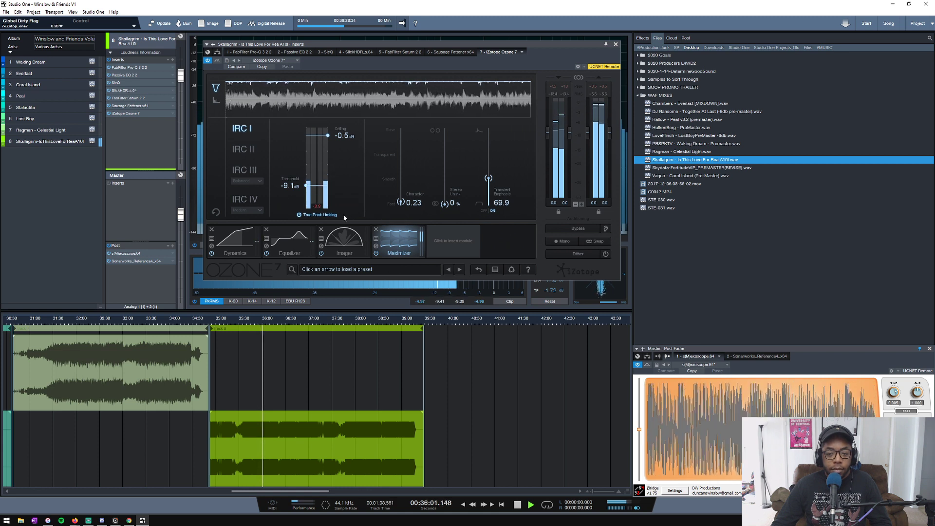
{"action": "left_click", "coordinate": [307, 189]}
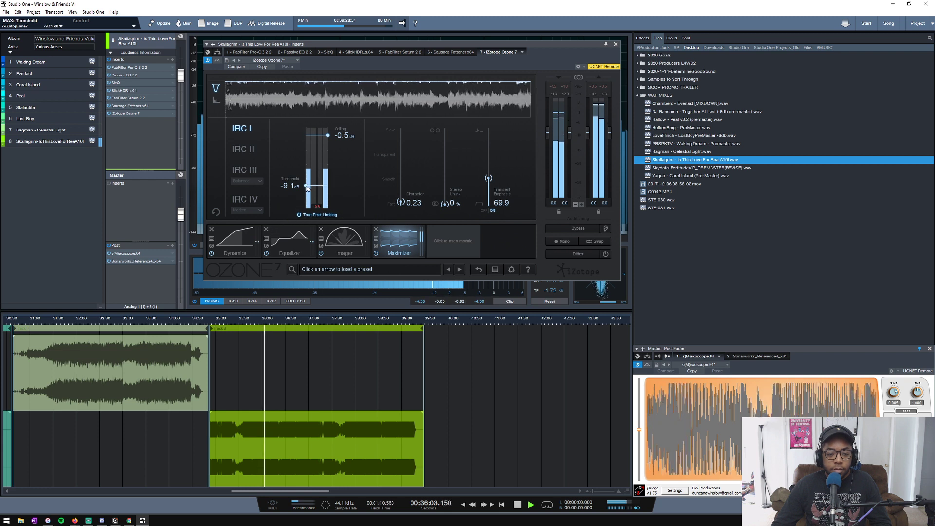
{"action": "left_click_drag", "start_coordinate": [307, 189], "coordinate": [307, 188]}
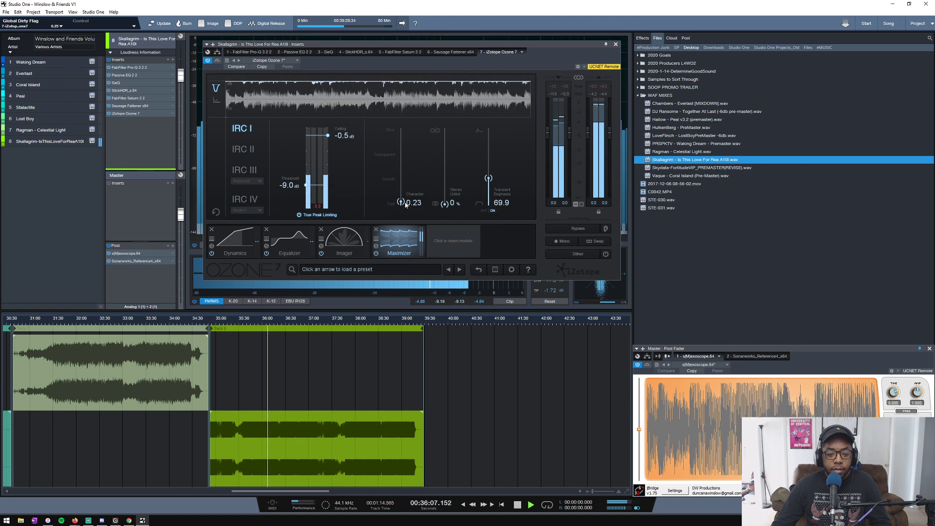
{"action": "left_click_drag", "start_coordinate": [405, 205], "coordinate": [406, 203]}
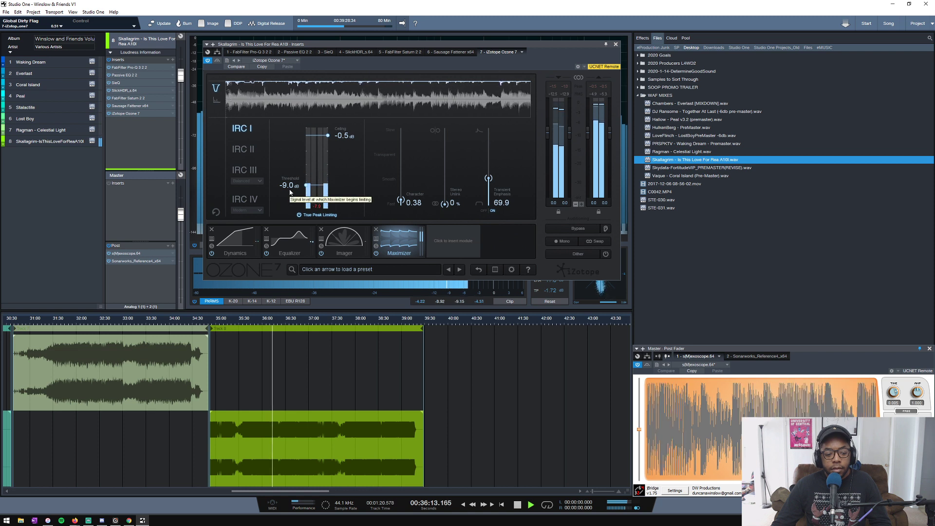
{"action": "key", "text": "space"}
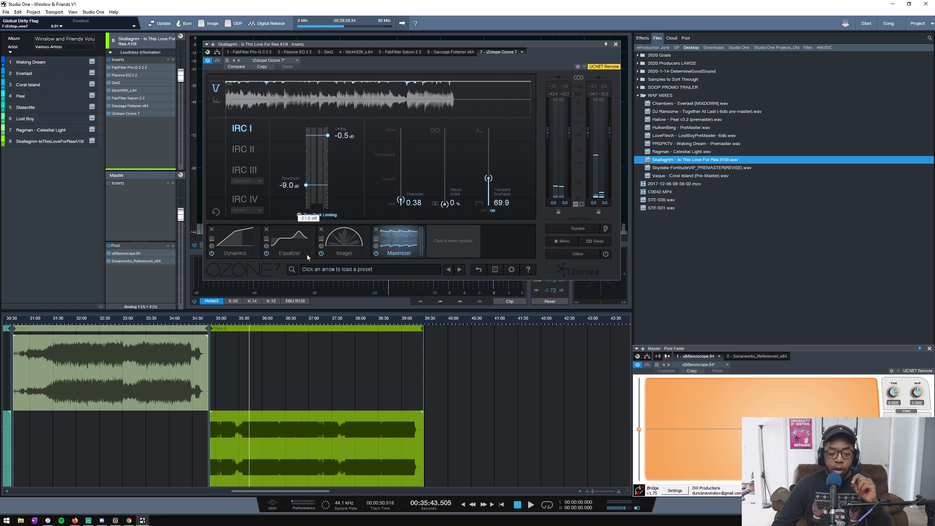
{"action": "left_click", "coordinate": [294, 249]}
{"action": "left_click", "coordinate": [239, 241]}
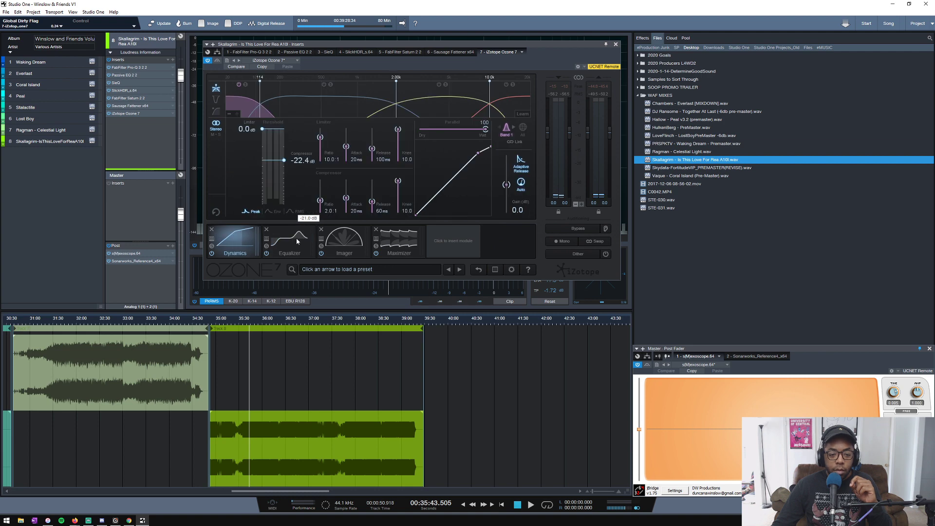
{"action": "left_click", "coordinate": [398, 244]}
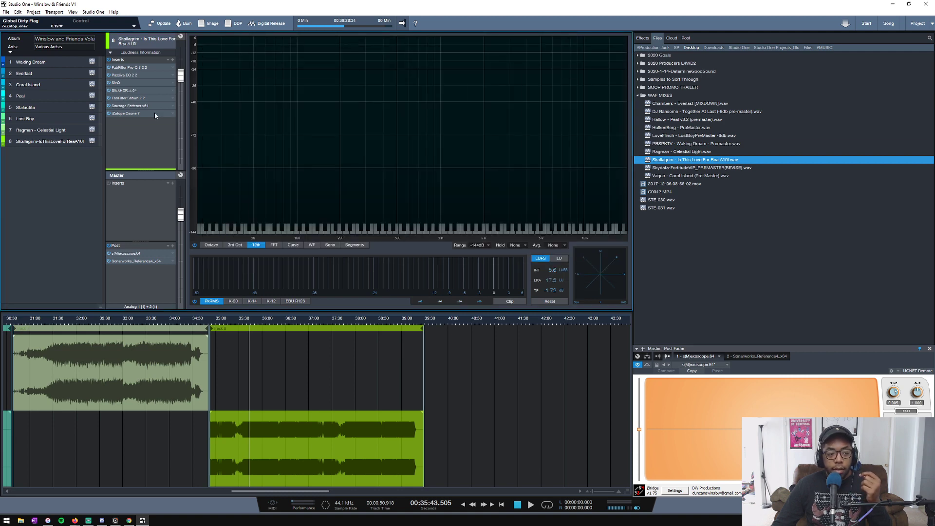
Expand track 8's metadata and enter Skallagrim as the artist.
{"action": "left_click", "coordinate": [2, 146]}
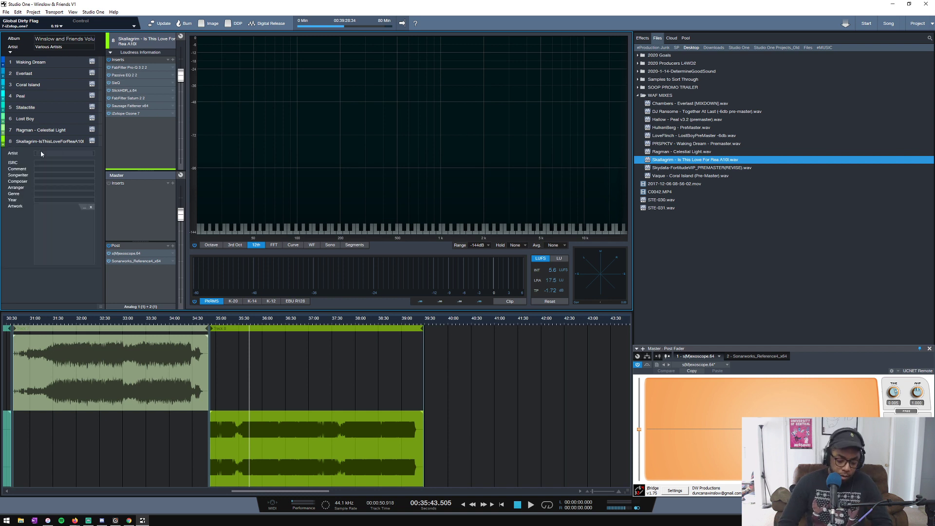
{"action": "type", "text": "Skallagrim"}
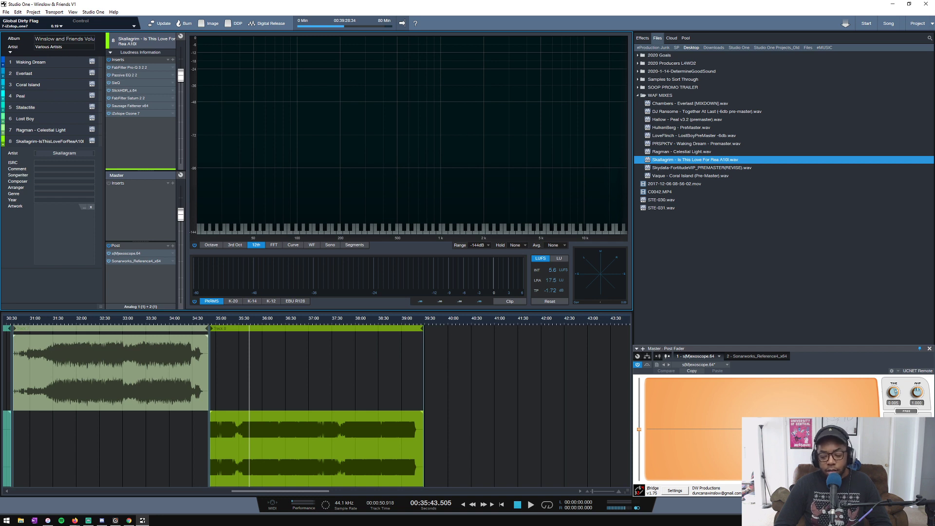
{"action": "key", "text": "BackSpace"}
{"action": "key", "text": "BackSpace"}
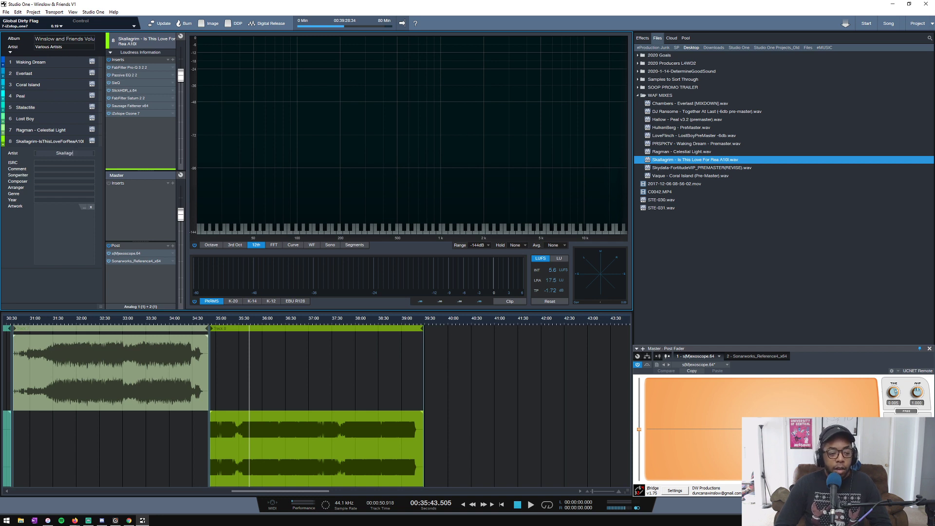
{"action": "type", "text": "im"}
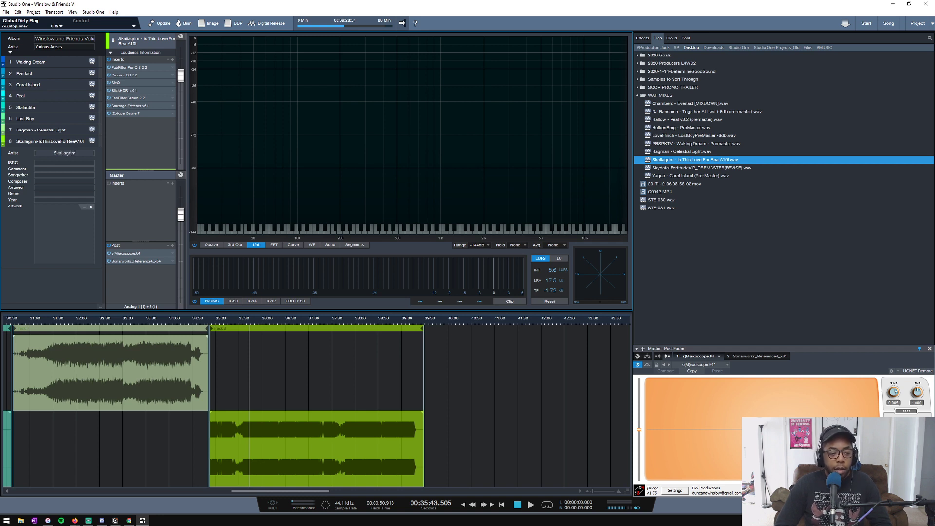
Rename track 8 to "Is This Love For Real", removing the artist prefix and the key suffix from the title.
{"action": "left_click", "coordinate": [42, 146]}
{"action": "double_click", "coordinate": [39, 144]}
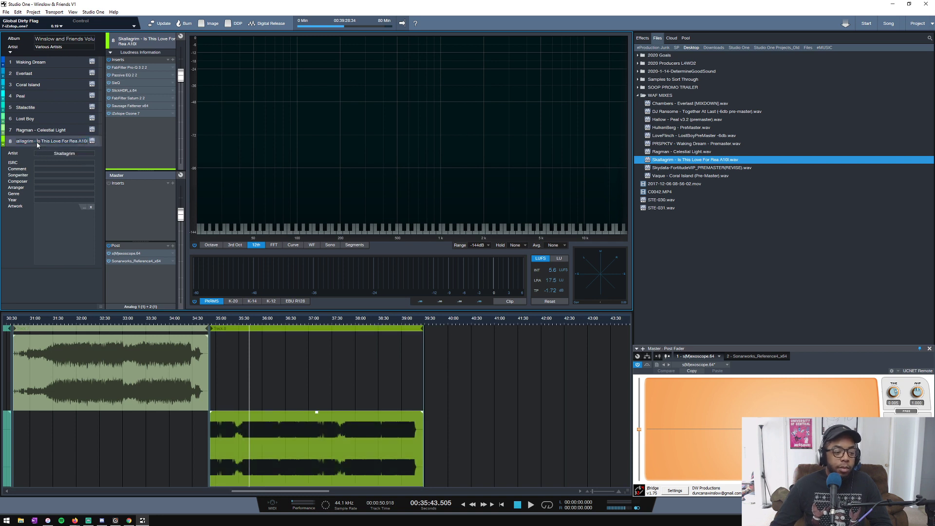
{"action": "left_click_drag", "start_coordinate": [37, 145], "coordinate": [2, 130]}
{"action": "key", "text": "BackSpace"}
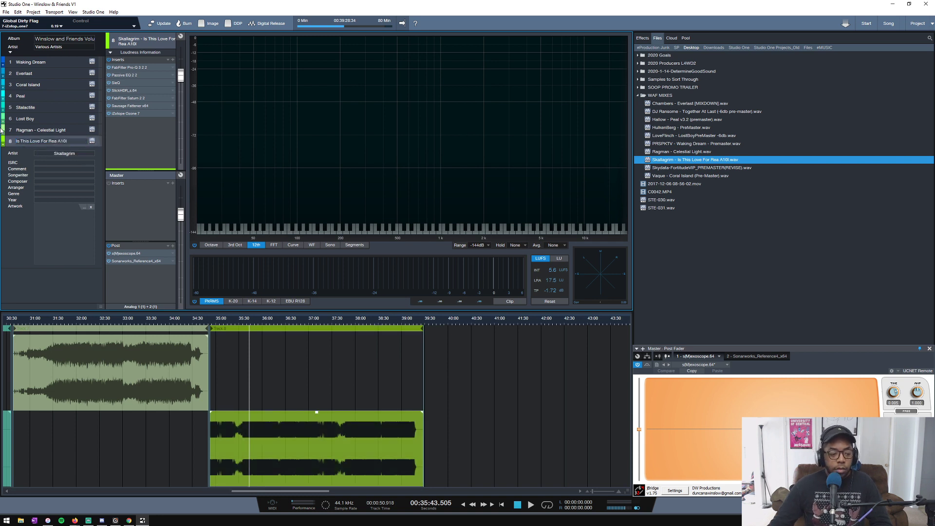
{"action": "left_click", "coordinate": [57, 142]}
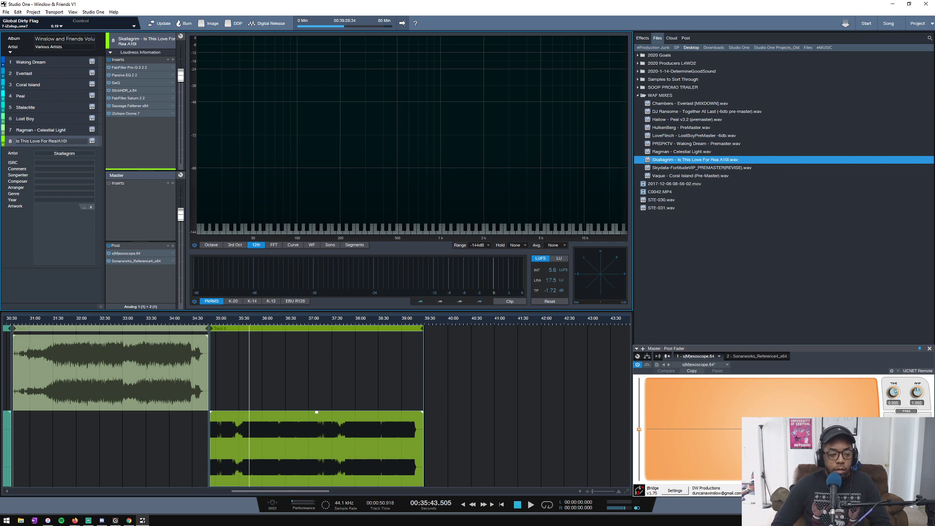
{"action": "type", "text": "l"}
{"action": "key", "text": "Delete"}
{"action": "key", "text": "Delete"}
{"action": "key", "text": "Delete"}
{"action": "key", "text": "Delete"}
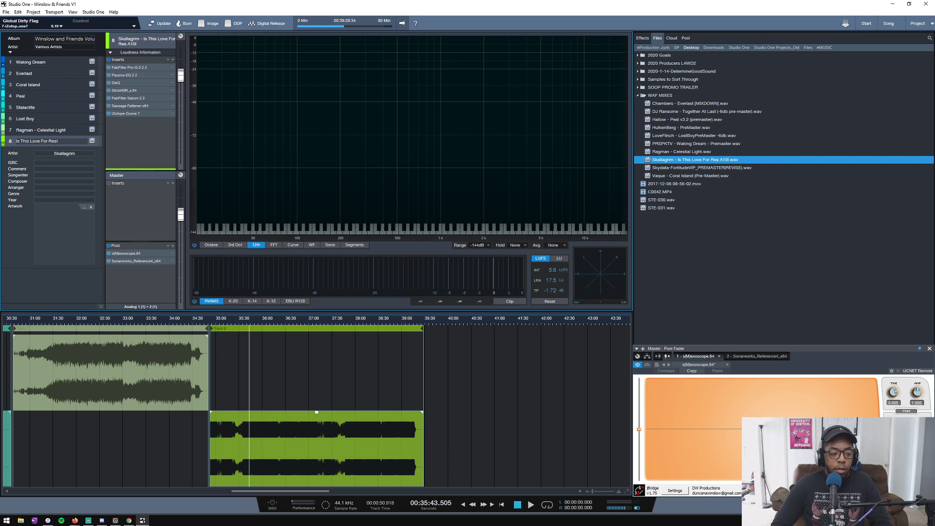
Fill in track 8's genre as Drum & Bass and its year as 2020, and collapse the track details.
{"action": "left_click", "coordinate": [48, 196]}
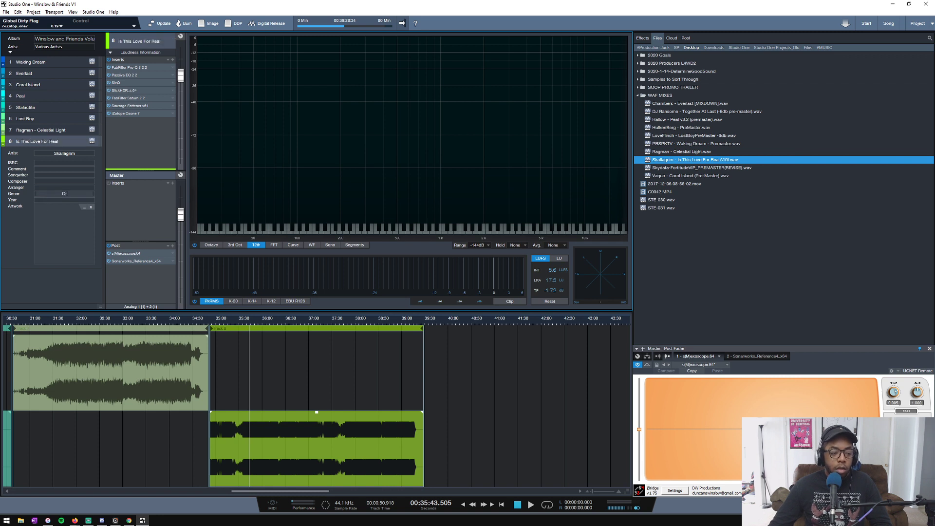
{"action": "type", "text": "Drum"}
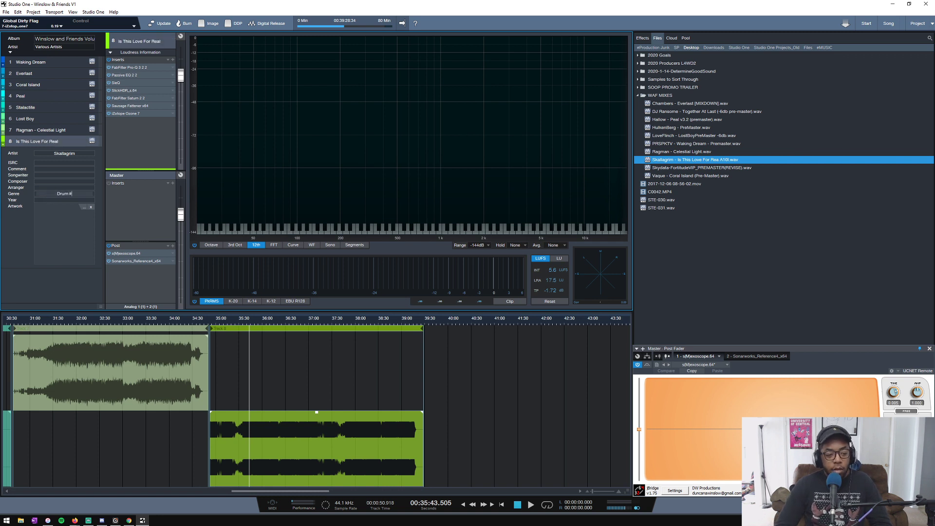
{"action": "type", "text": " &"}
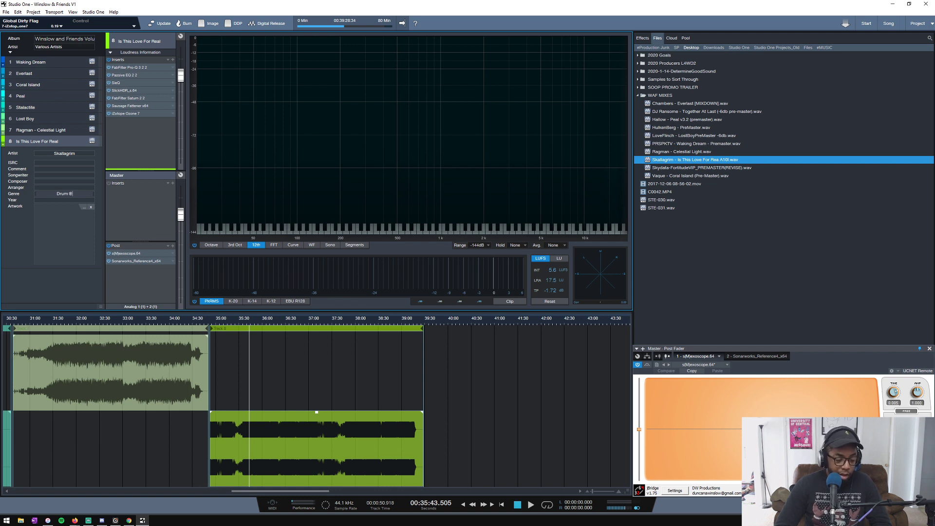
{"action": "key", "text": "BackSpace"}
{"action": "key", "text": "BackSpace"}
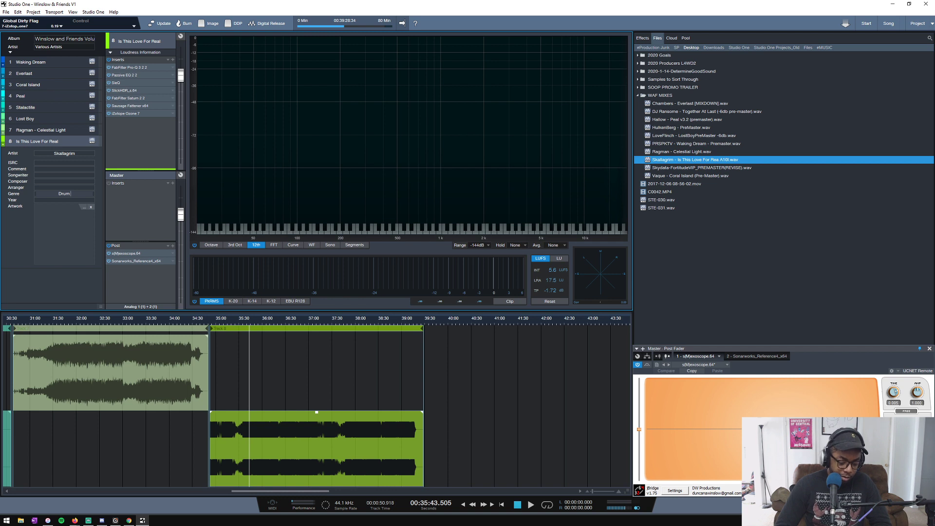
{"action": "type", "text": "&"}
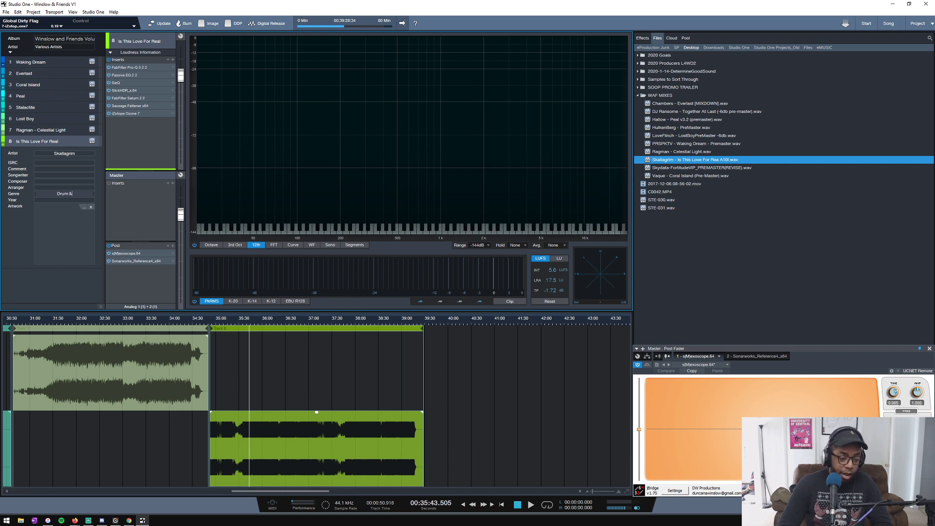
{"action": "type", "text": " Bass"}
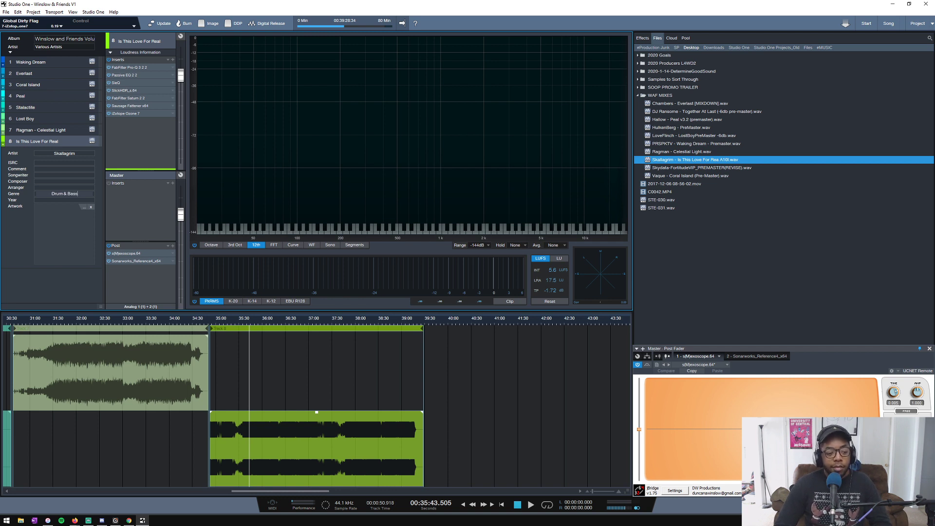
{"action": "key", "text": "Tab"}
{"action": "type", "text": "2020"}
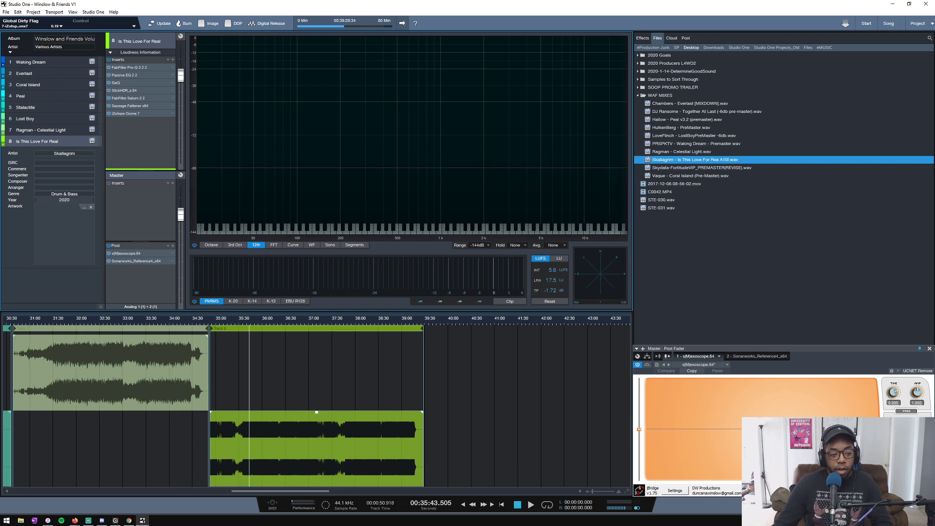
{"action": "key", "text": "Return"}
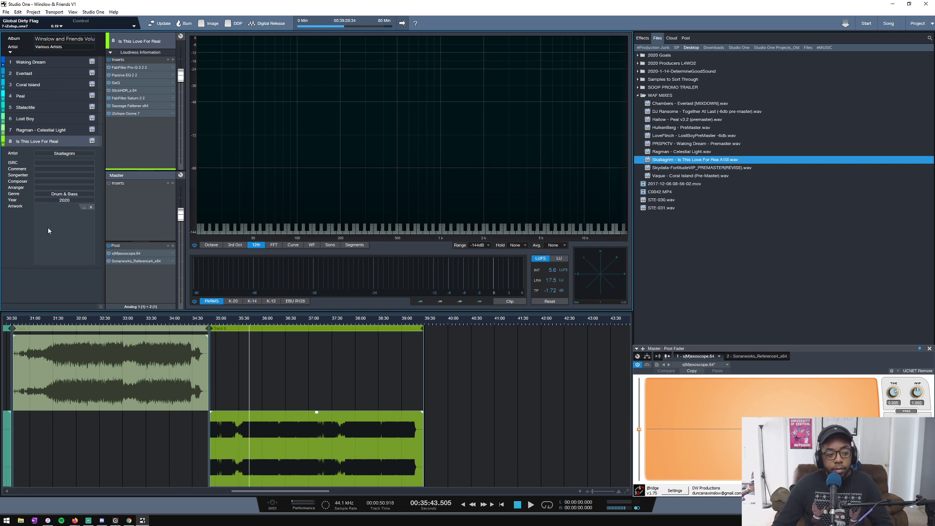
{"action": "left_click", "coordinate": [3, 146]}
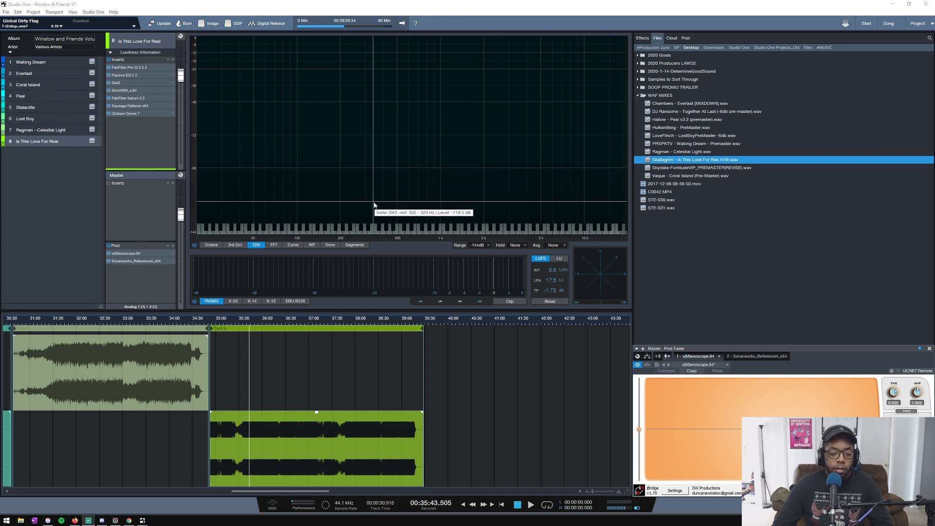
{"action": "left_click", "coordinate": [334, 369]}
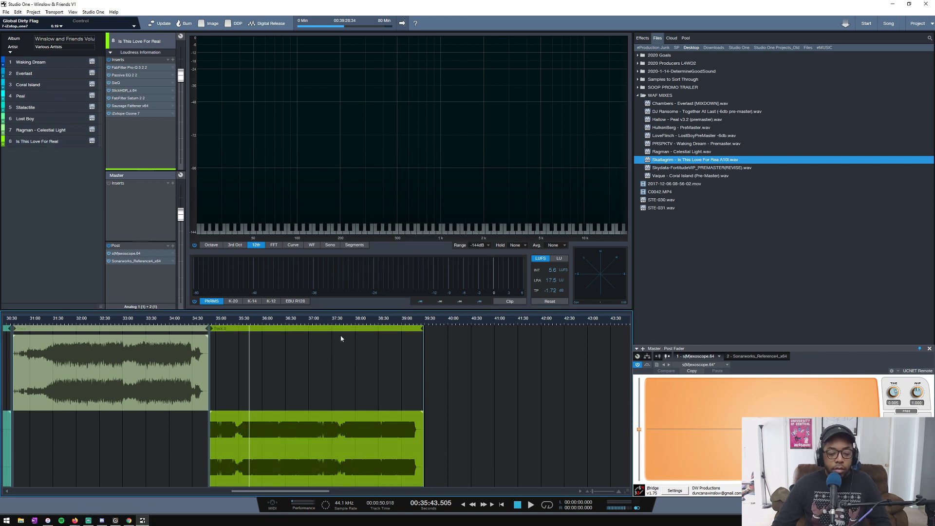
{"action": "key", "text": "shift+f"}
{"action": "scroll", "coordinate": [295, 320], "scroll_direction": "up", "scroll_amount": 5}
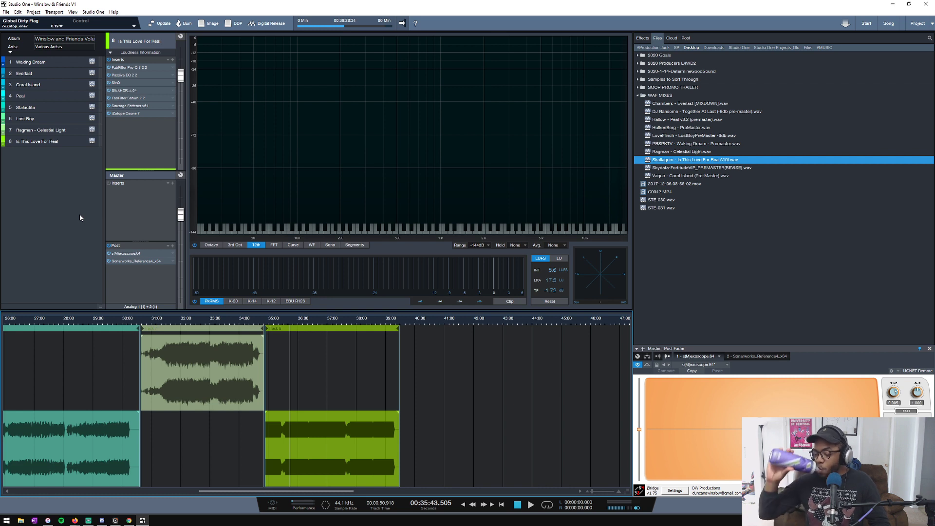
Switch to the YouTube Studio livestream dashboard in the browser to check the live chat, and return to Studio One.
{"action": "key", "text": "alt+Tab"}
{"action": "key", "text": "alt+Tab"}
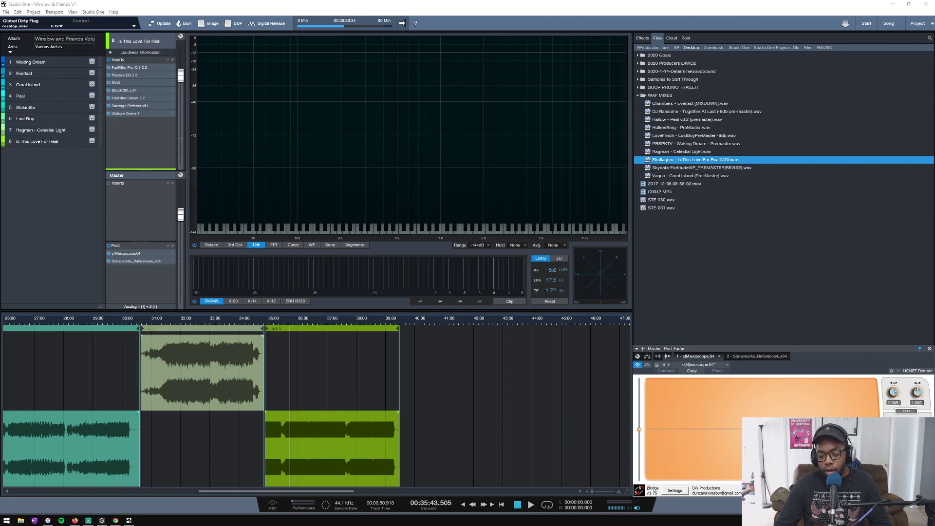
{"action": "left_click", "coordinate": [116, 522]}
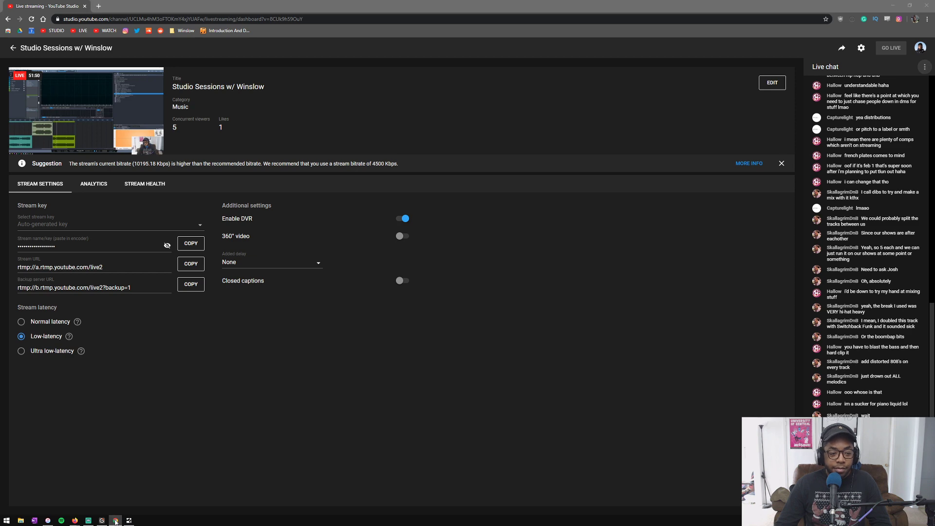
{"action": "left_click", "coordinate": [116, 521]}
{"action": "left_click", "coordinate": [116, 522]}
{"action": "left_click", "coordinate": [116, 522]}
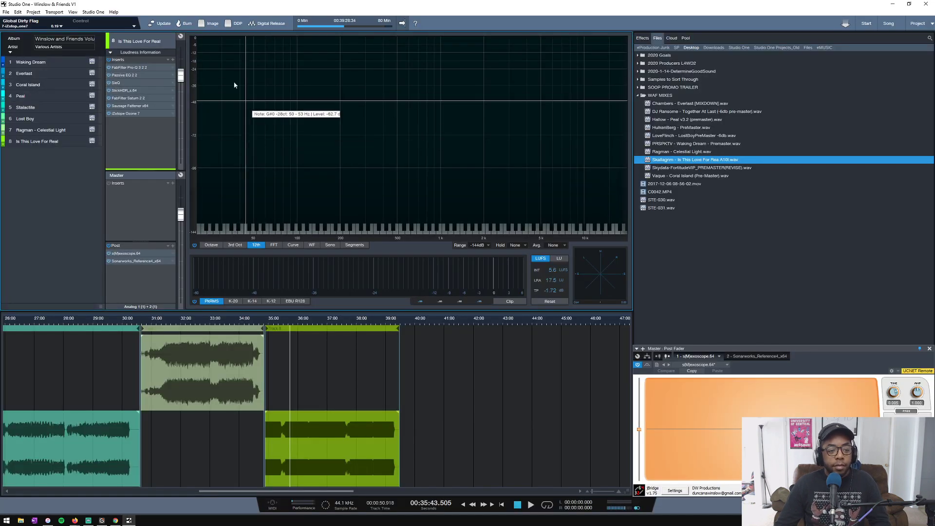
Close the mastering project and open the recent song 2019-07-21 Winslow - Mod Chordsthing.
{"action": "left_click", "coordinate": [6, 12]}
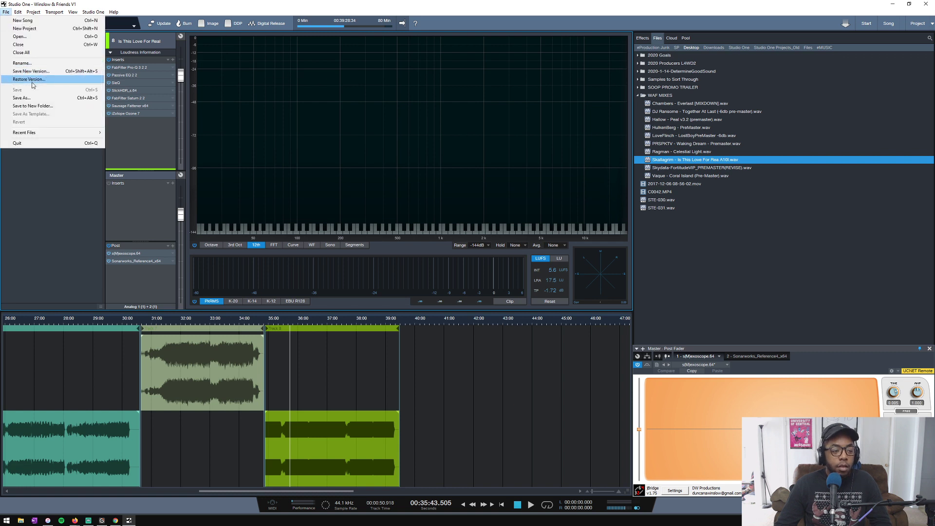
{"action": "left_click", "coordinate": [692, 49]}
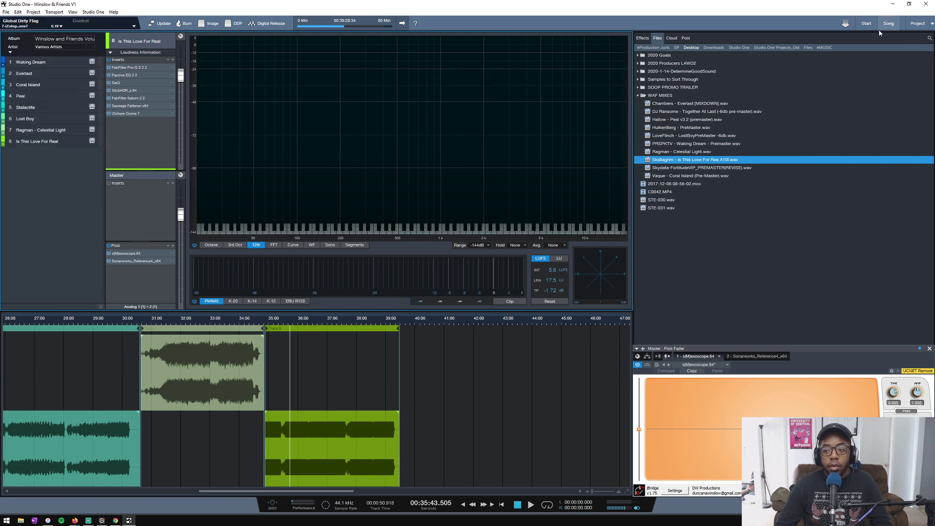
{"action": "left_click", "coordinate": [4, 21]}
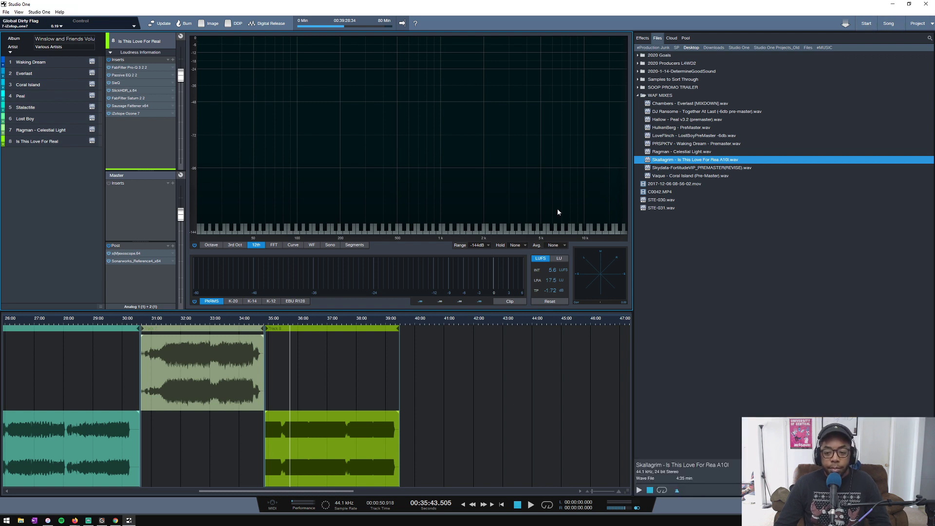
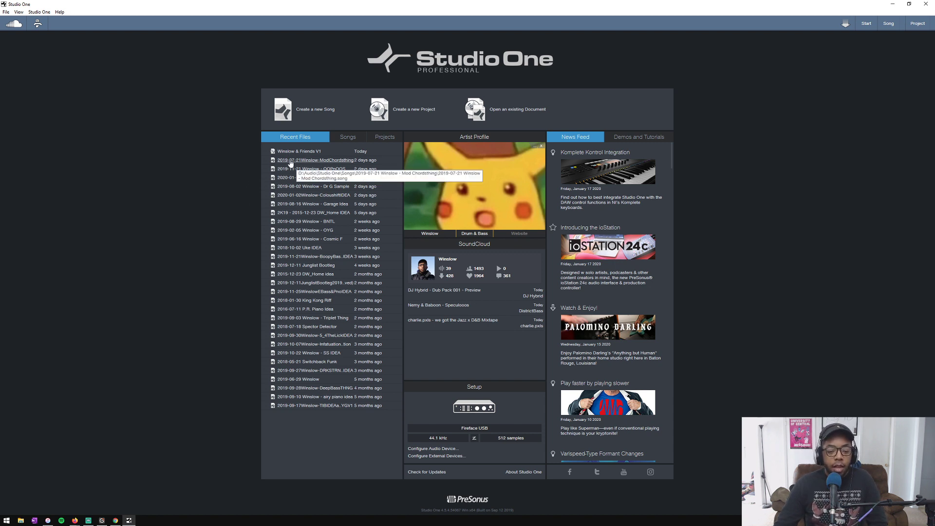
{"action": "left_click", "coordinate": [299, 161]}
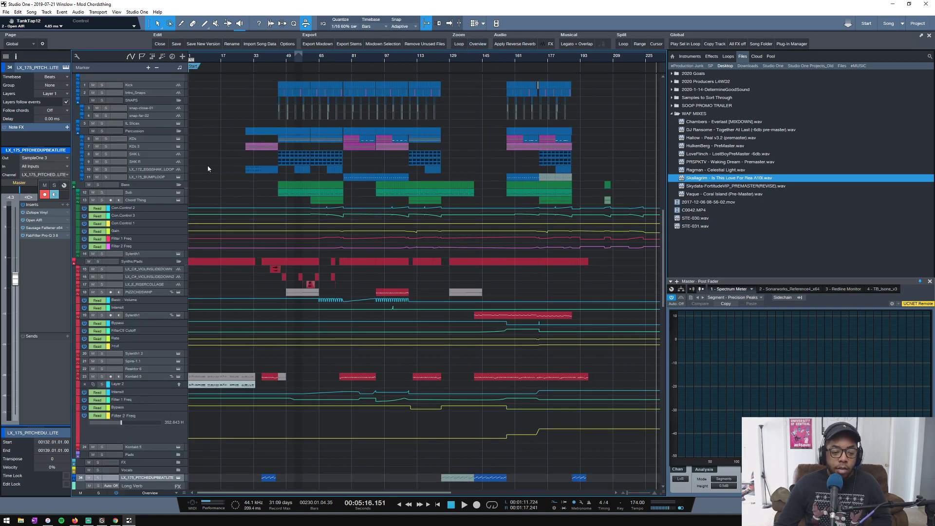
Show the mixer and set the master's Sonarworks Reference 4 calibration profile to Beyerdynamic DT 880 Pro 250 Ohm Average.
{"action": "scroll", "coordinate": [218, 155], "scroll_direction": "down", "scroll_amount": 3}
{"action": "scroll", "coordinate": [220, 155], "scroll_direction": "up", "scroll_amount": 3}
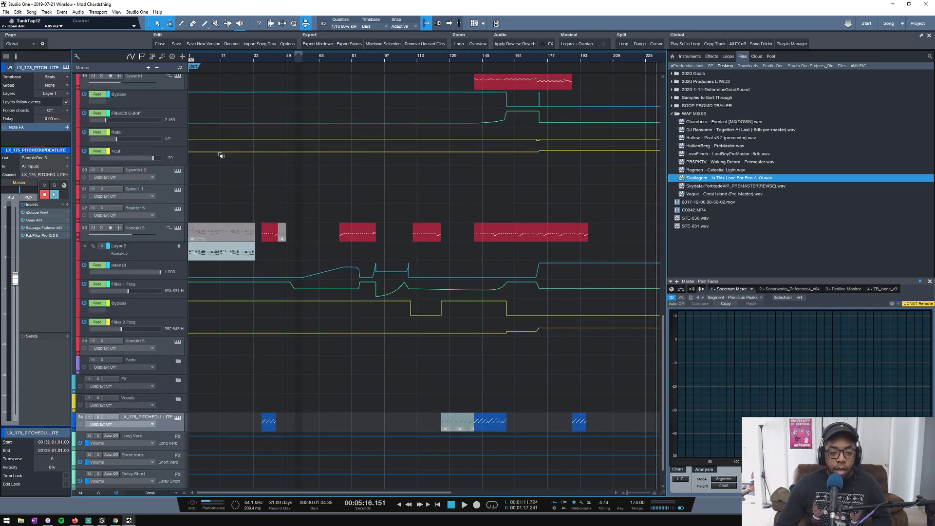
{"action": "scroll", "coordinate": [221, 155], "scroll_direction": "down", "scroll_amount": 3}
{"action": "scroll", "coordinate": [221, 155], "scroll_direction": "up", "scroll_amount": 3}
{"action": "scroll", "coordinate": [221, 155], "scroll_direction": "down", "scroll_amount": 3}
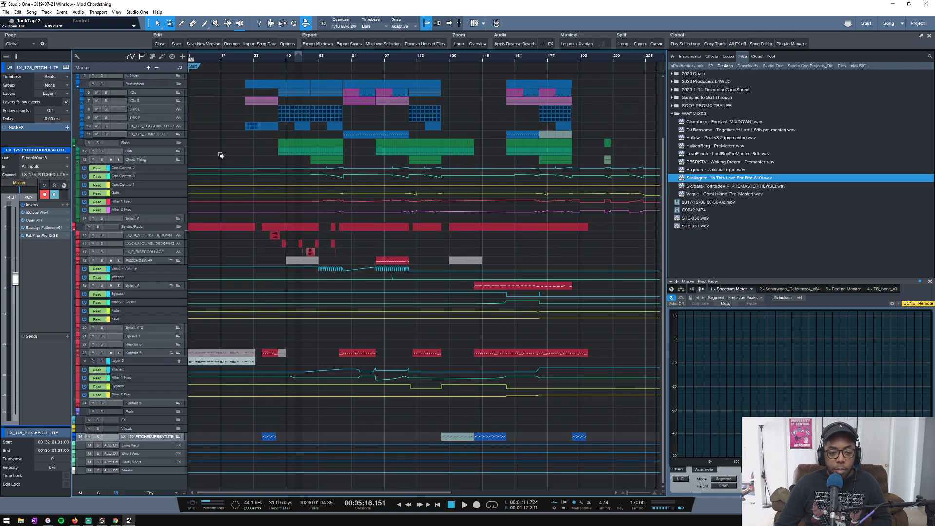
{"action": "scroll", "coordinate": [220, 155], "scroll_direction": "down", "scroll_amount": 3}
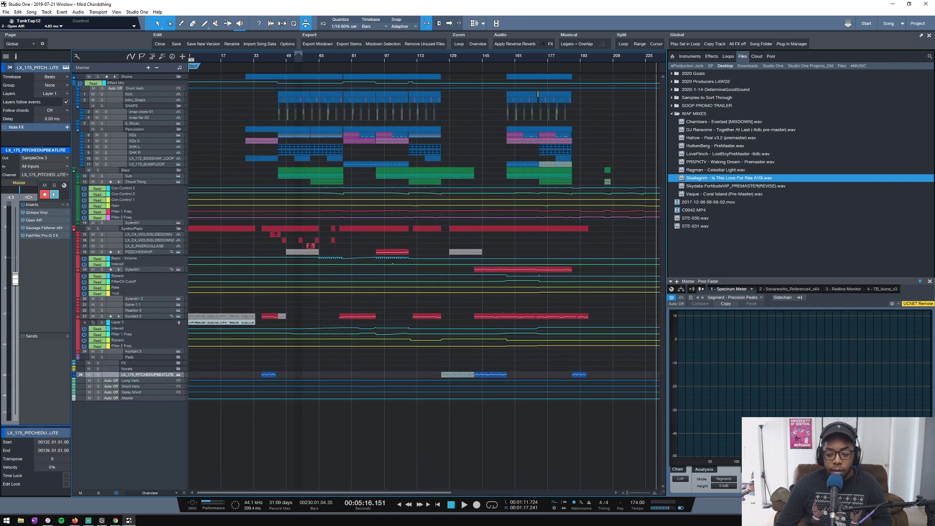
{"action": "key", "text": "F3"}
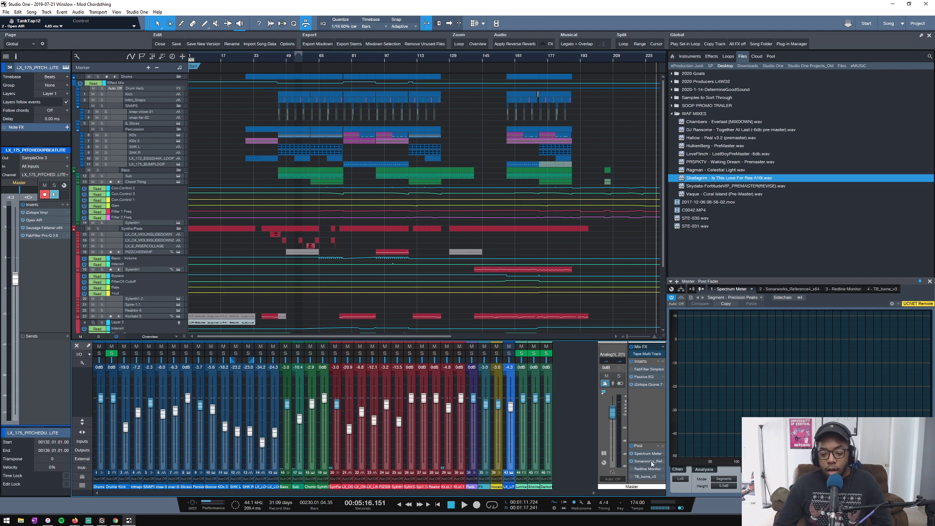
{"action": "left_click", "coordinate": [653, 461]}
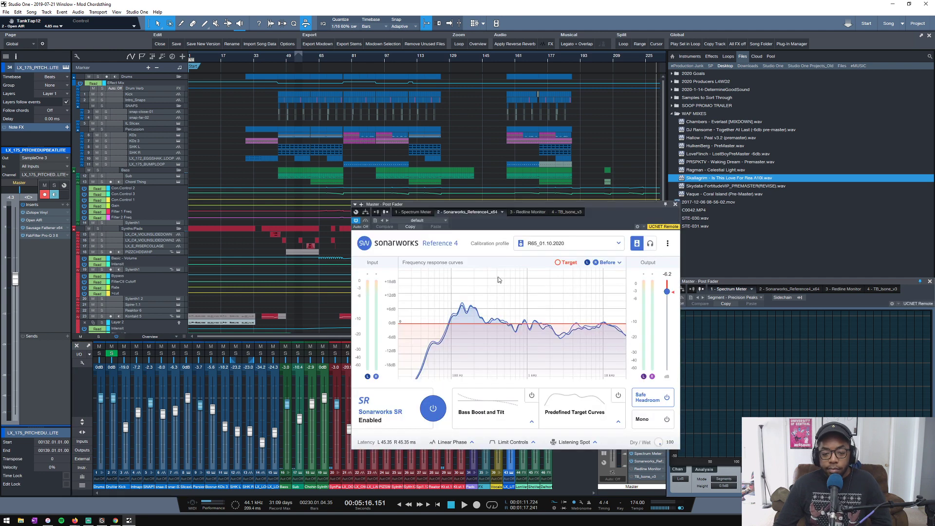
{"action": "left_click", "coordinate": [583, 248]}
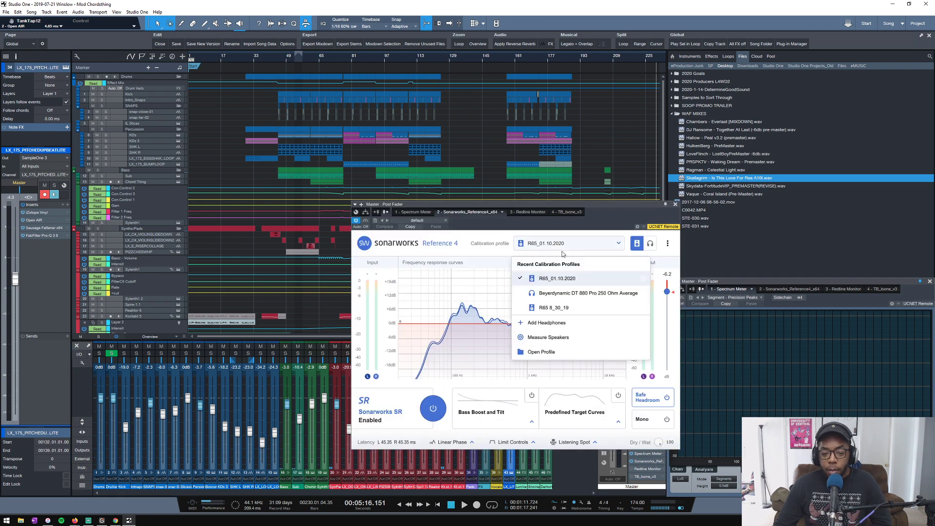
{"action": "left_click", "coordinate": [550, 295]}
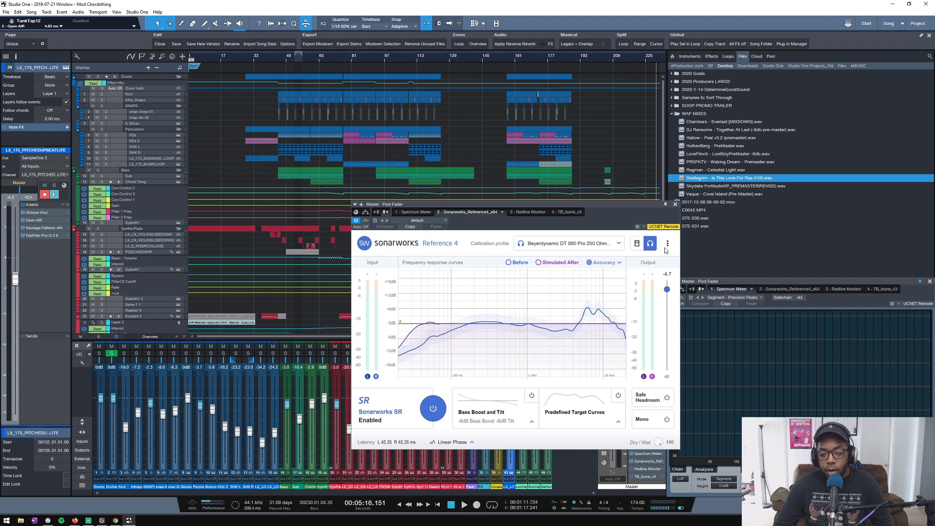
{"action": "left_click", "coordinate": [676, 205]}
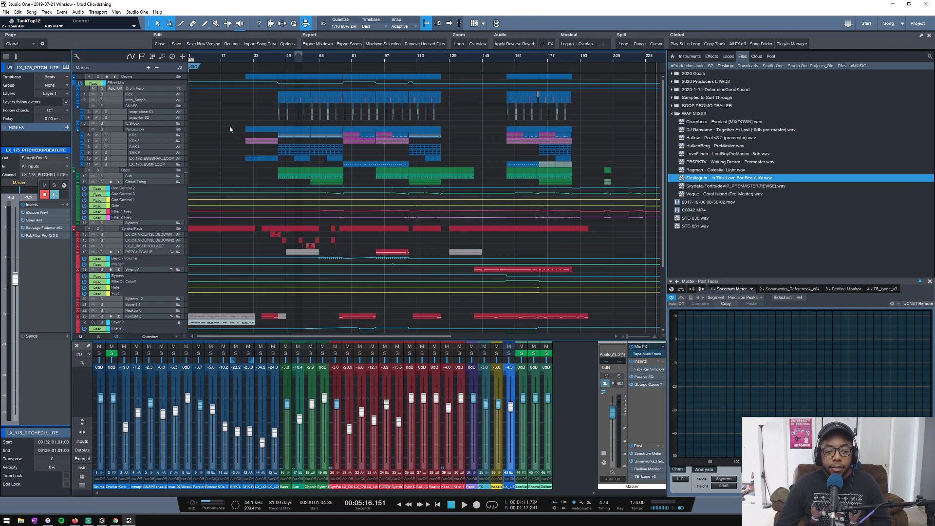
Play the song from bar 29, jump playback to bar 41, and stop it.
{"action": "left_click", "coordinate": [247, 60]}
{"action": "left_click", "coordinate": [245, 57]}
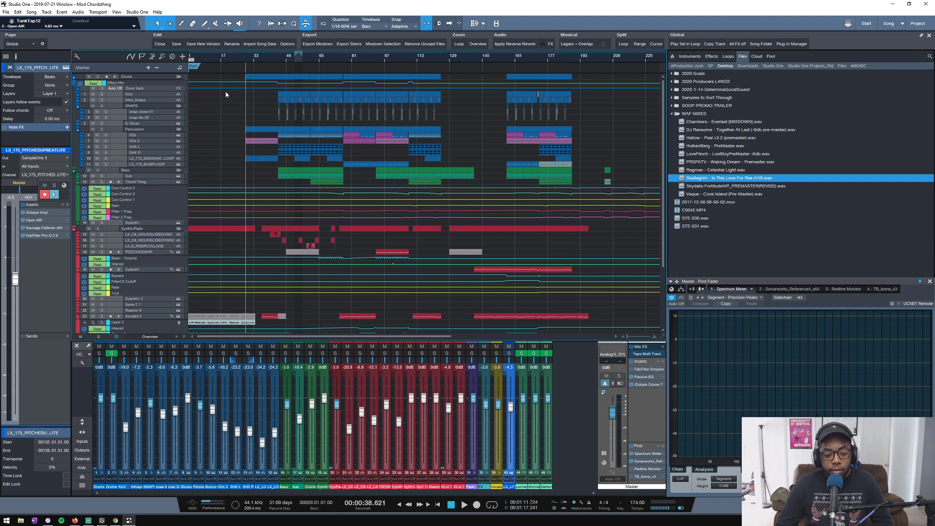
{"action": "key", "text": "space"}
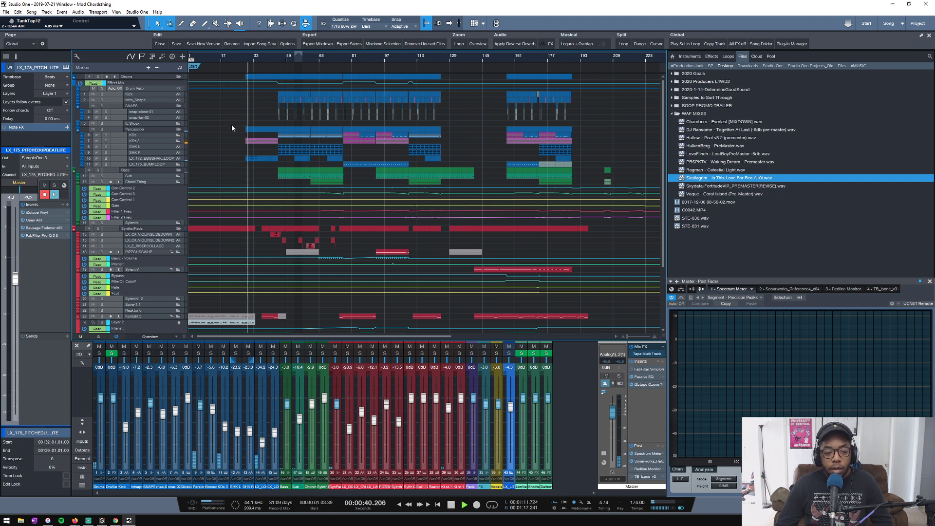
{"action": "left_click", "coordinate": [268, 60]}
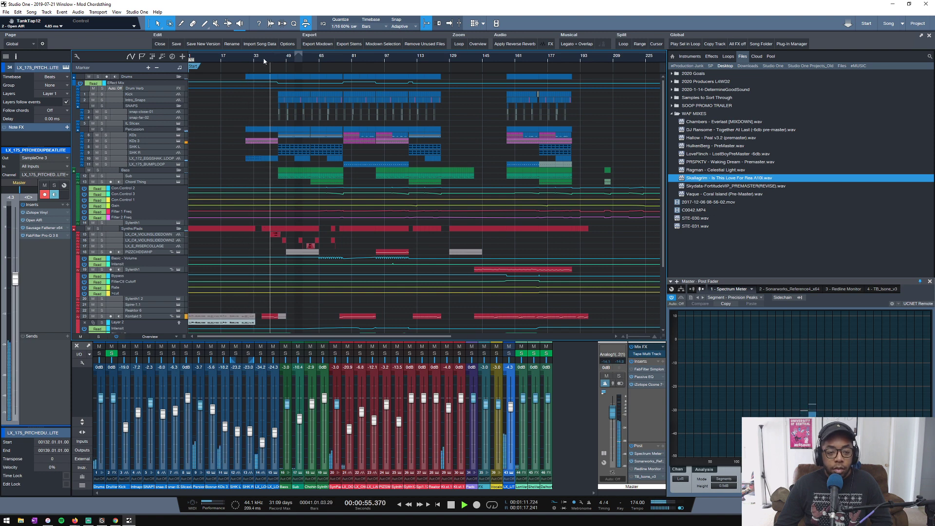
{"action": "key", "text": "space"}
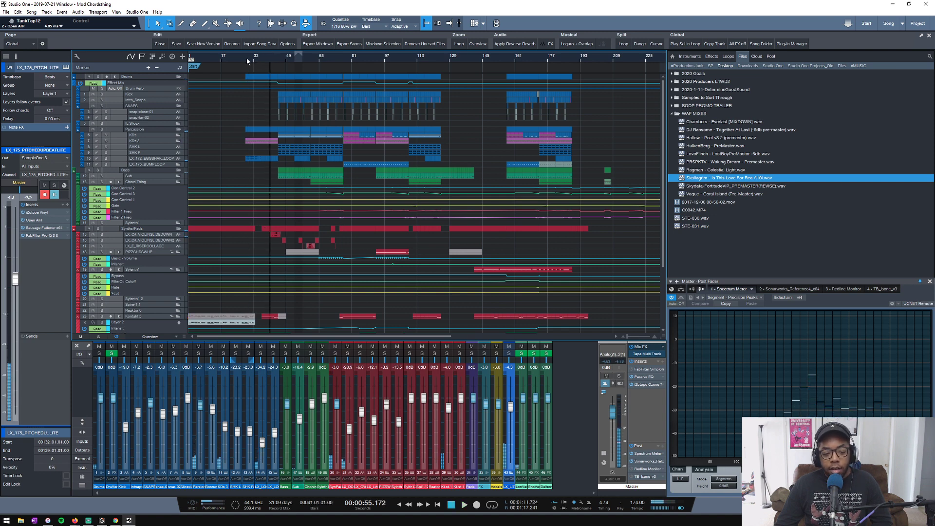
View the Kontakt 5 track's piano instrument, close it, and play the song from bar 37.
{"action": "left_click", "coordinate": [178, 317]}
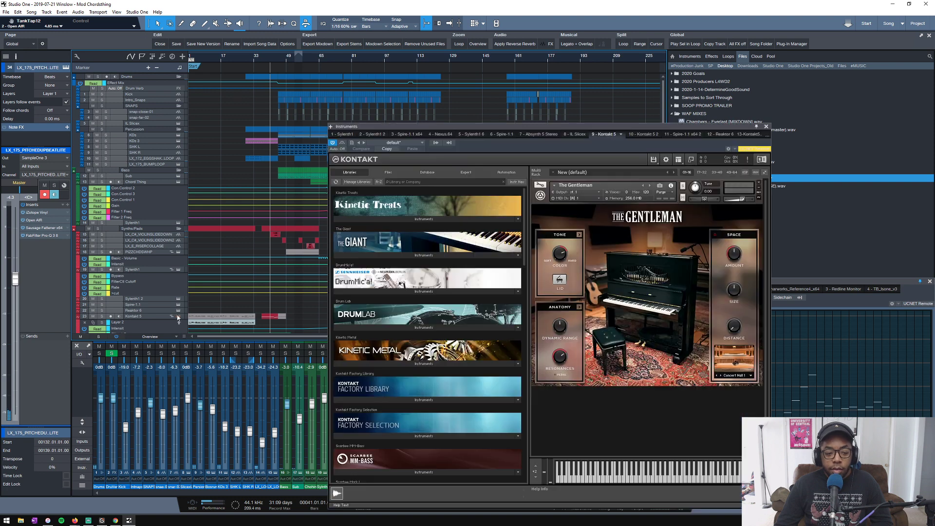
{"action": "left_click", "coordinate": [766, 126]}
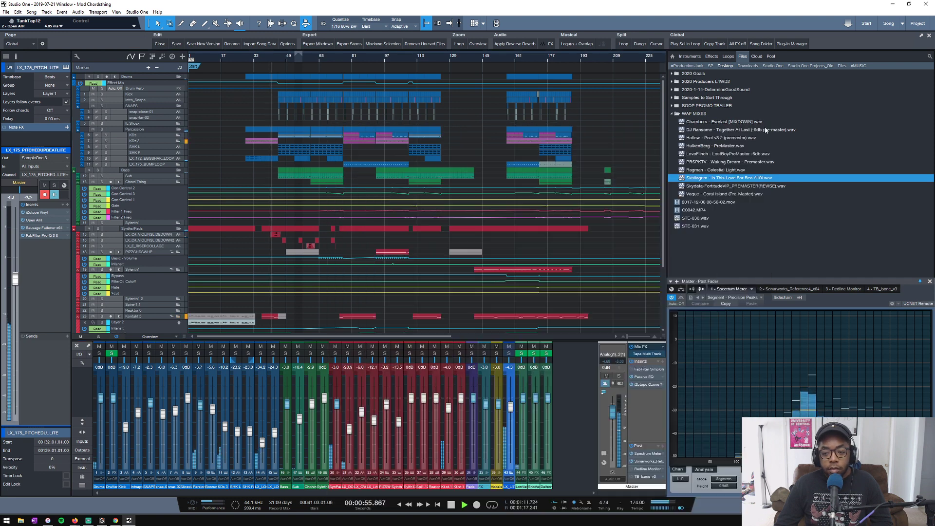
{"action": "left_click", "coordinate": [249, 62]}
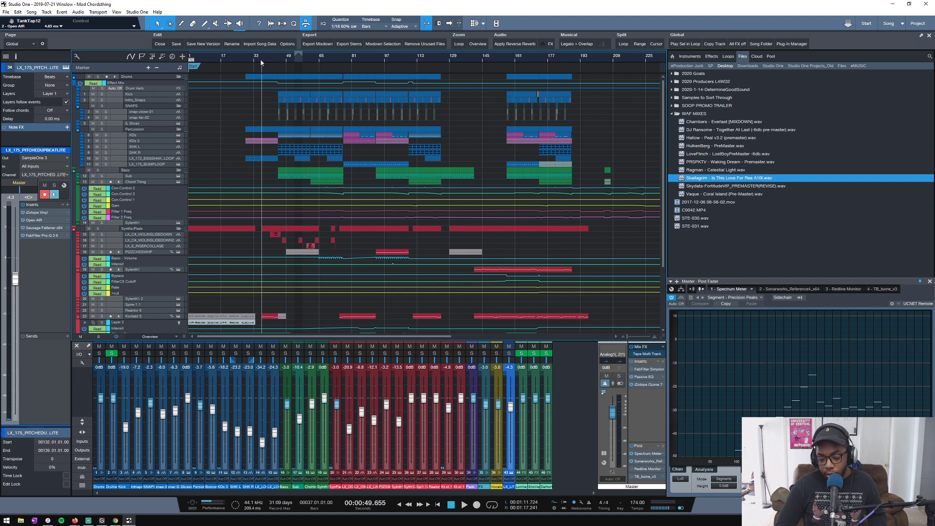
{"action": "key", "text": "space"}
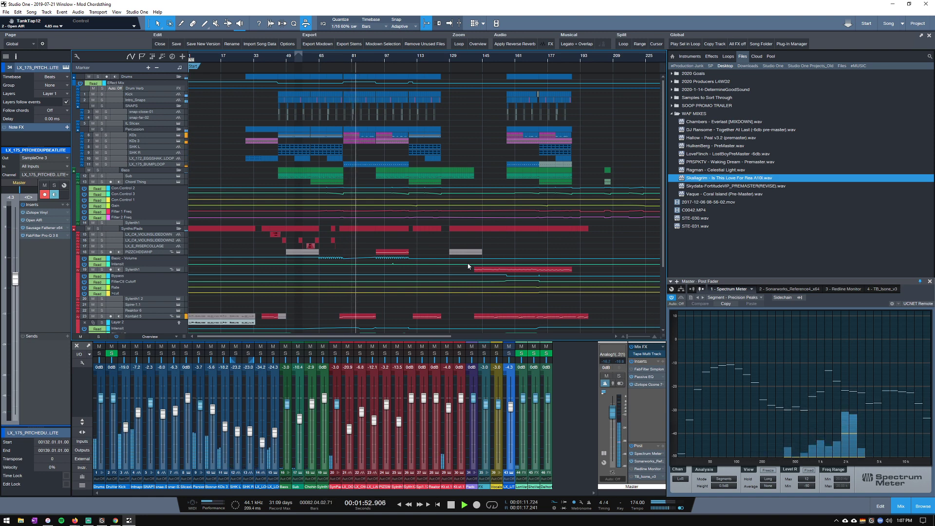
Switch to Streamlabs OBS to read the live chat, and return to Studio One.
{"action": "left_click", "coordinate": [91, 521]}
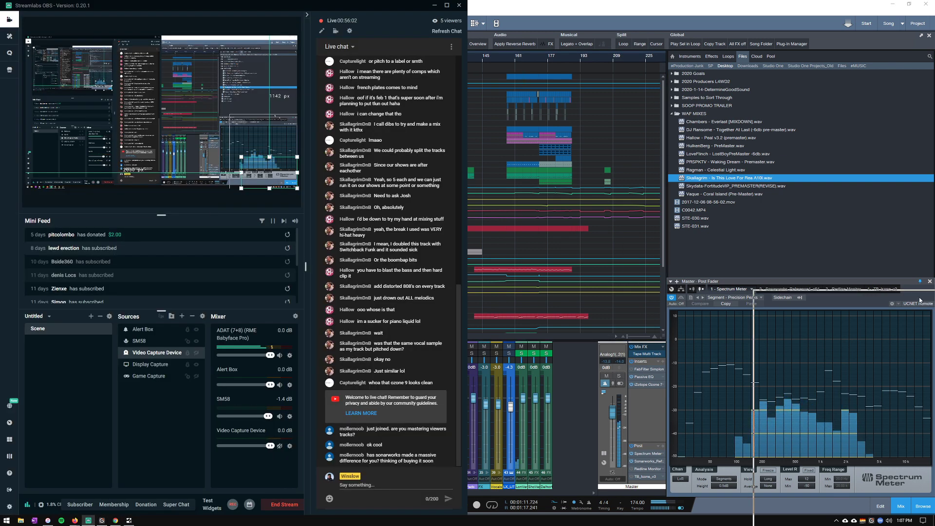
{"action": "key", "text": "alt+Tab"}
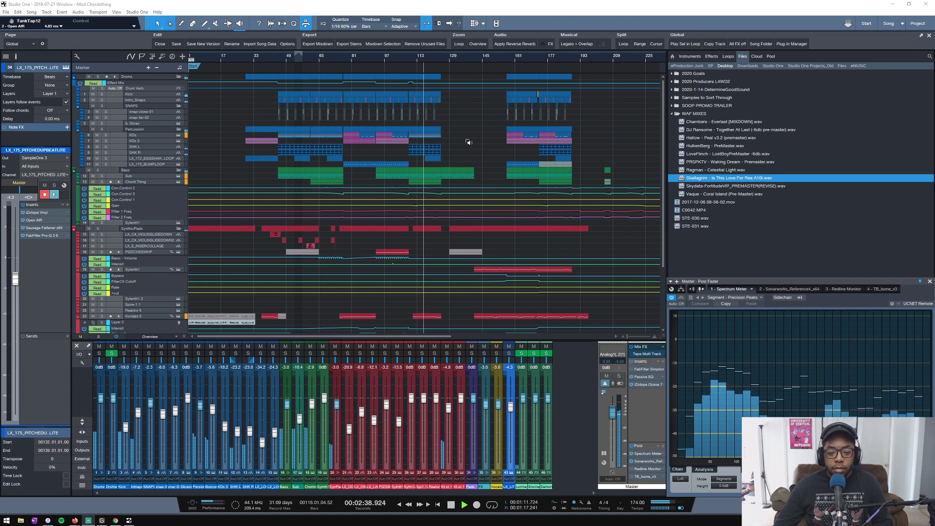
Stop playback, move the Sonarworks window aside, and unmute the LX_175_PITCHEDUPBEATLITE part spanning bars 125 to 132.
{"action": "key", "text": "shift+w"}
{"action": "key", "text": "shift+w"}
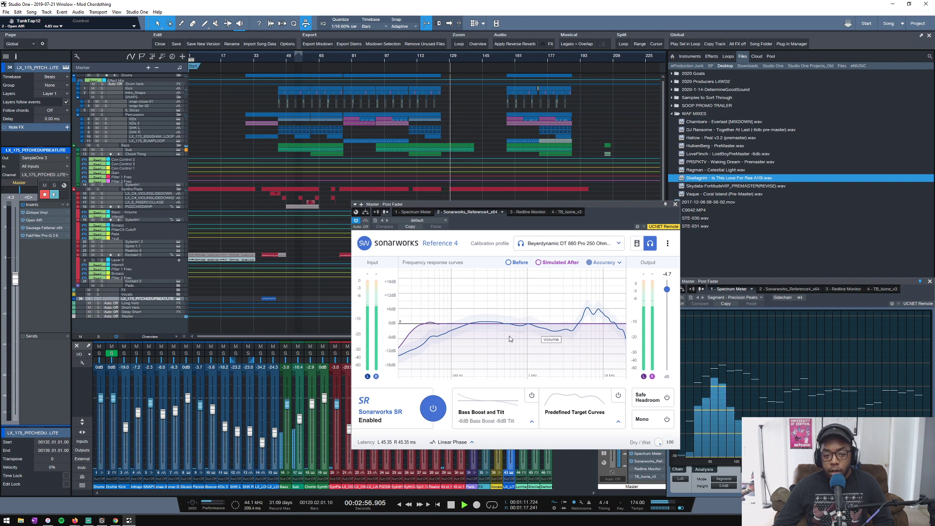
{"action": "key", "text": "space"}
{"action": "left_click_drag", "start_coordinate": [650, 207], "coordinate": [326, 86]}
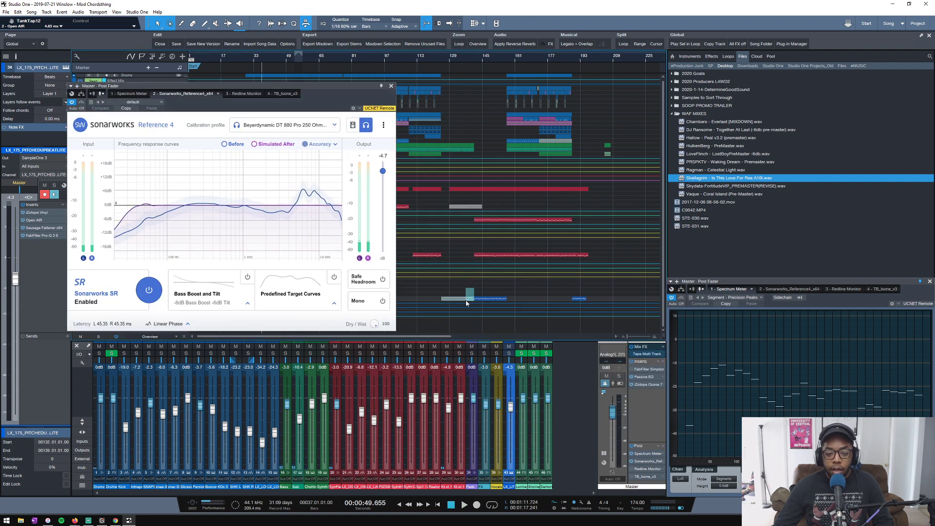
{"action": "left_click", "coordinate": [436, 300]}
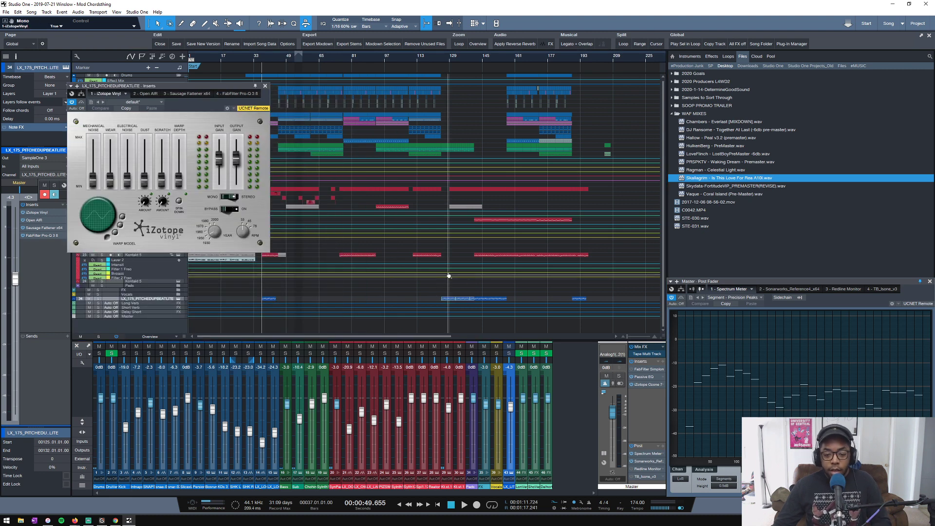
{"action": "left_click", "coordinate": [410, 296]}
Reopen Sonarworks Reference 4 on the master, look through its recent calibration profiles, and close the plug-in window.
{"action": "left_click", "coordinate": [642, 462]}
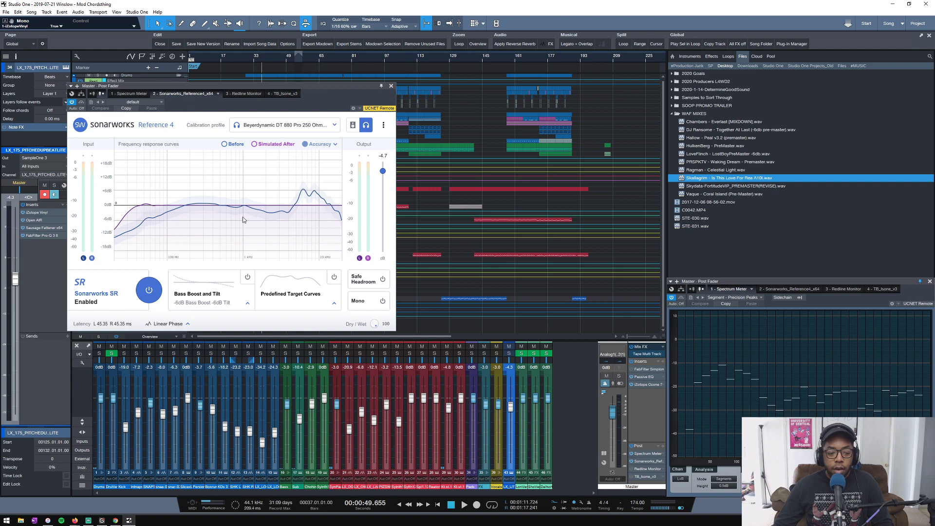
{"action": "left_click", "coordinate": [243, 128]}
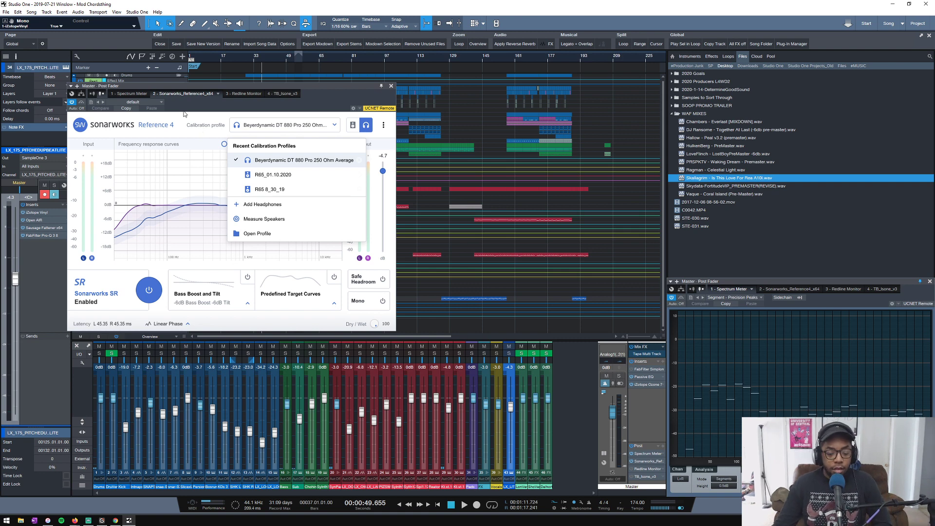
{"action": "left_click", "coordinate": [281, 328]}
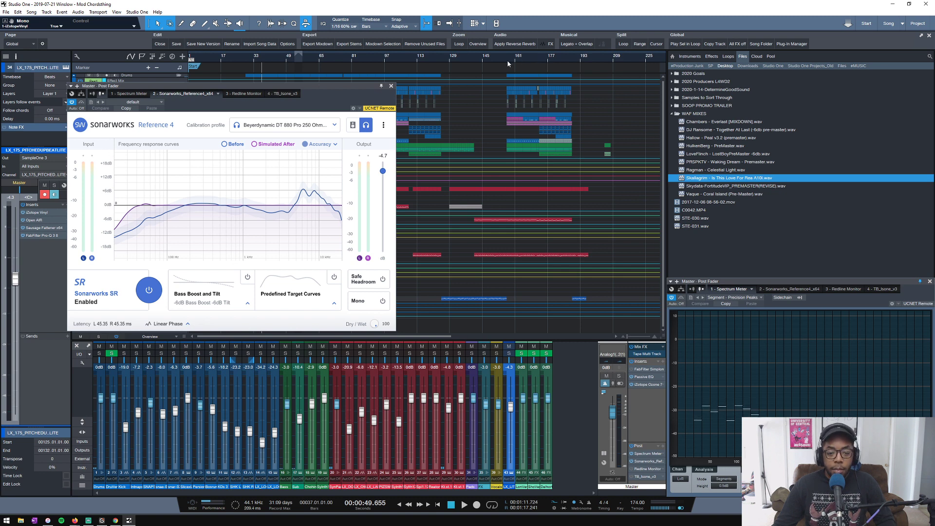
{"action": "scroll", "coordinate": [508, 64], "scroll_direction": "up", "scroll_amount": 2}
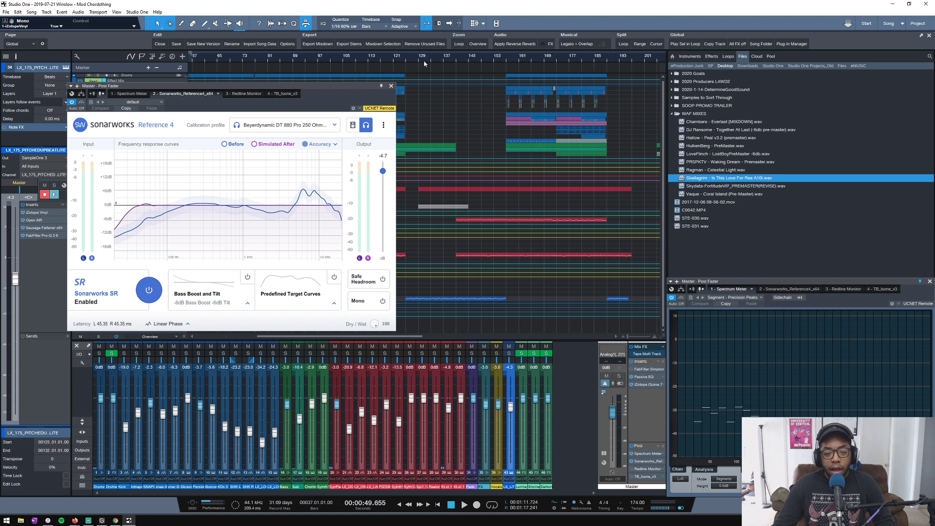
{"action": "left_click", "coordinate": [390, 86]}
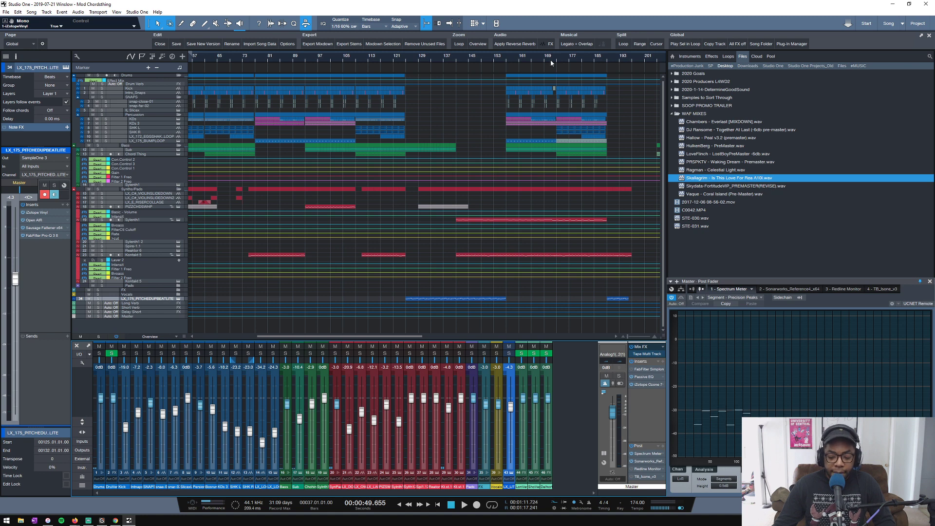
Place the playback position at bar 125, where the LX_175_PITCHEDUPBEATLITE part starts.
{"action": "scroll", "coordinate": [551, 62], "scroll_direction": "up", "scroll_amount": 2}
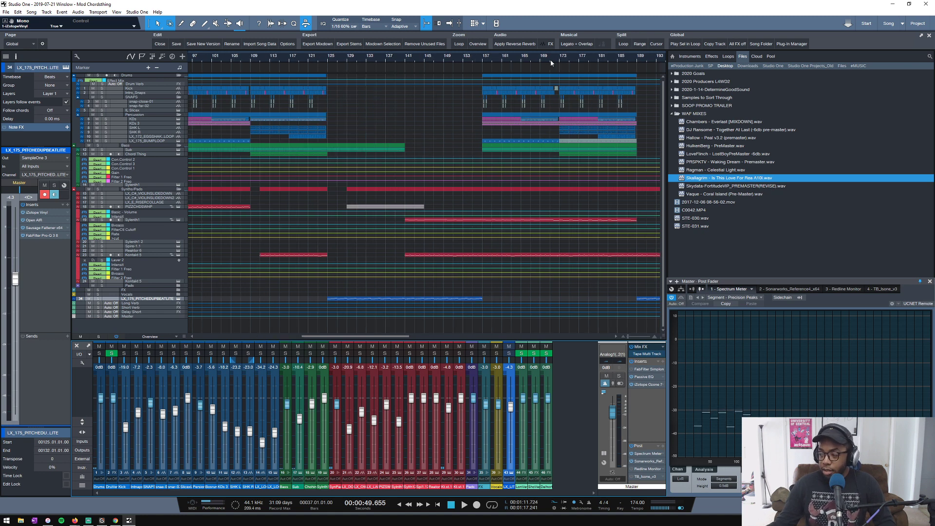
{"action": "key", "text": "ctrl+z"}
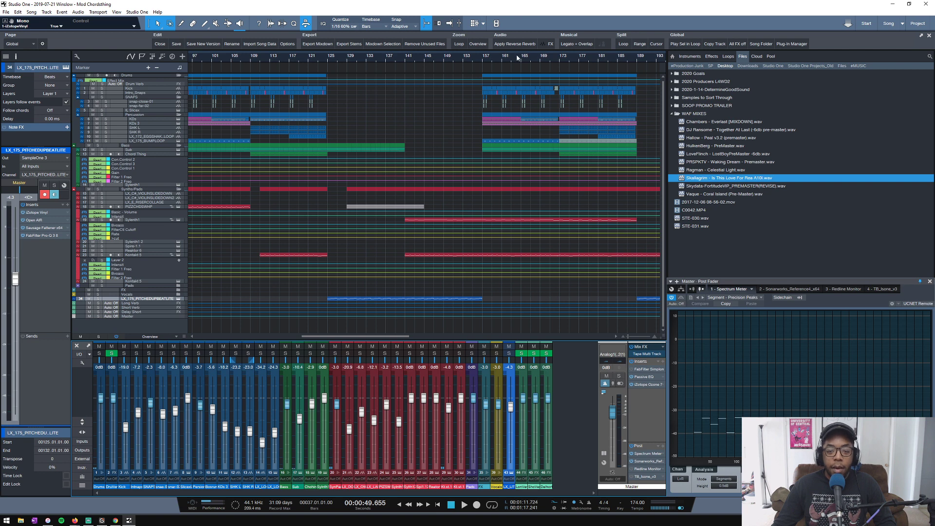
{"action": "scroll", "coordinate": [516, 58], "scroll_direction": "down", "scroll_amount": 2}
{"action": "scroll", "coordinate": [591, 57], "scroll_direction": "up", "scroll_amount": 2}
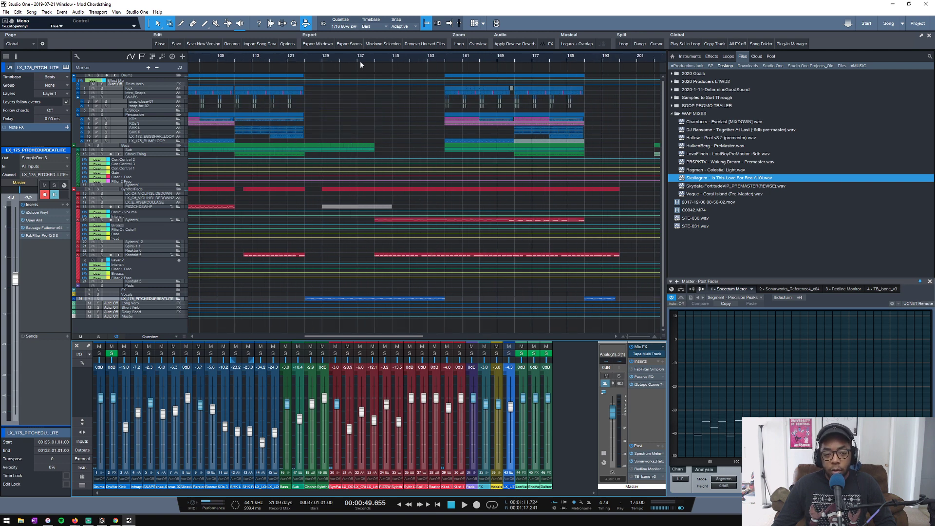
{"action": "left_click", "coordinate": [304, 59]}
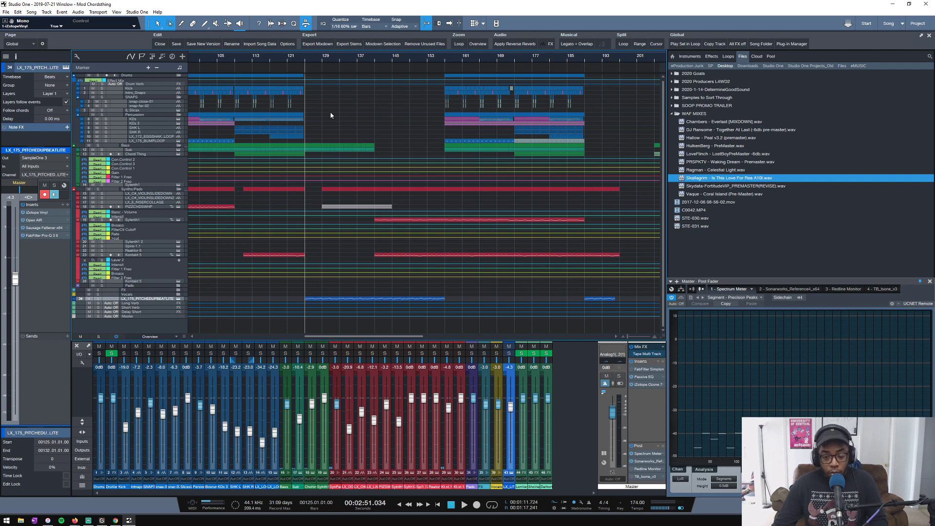
Play the song from bar 125 through to its ending, and stop playback.
{"action": "left_click", "coordinate": [376, 62]}
{"action": "left_click", "coordinate": [303, 56]}
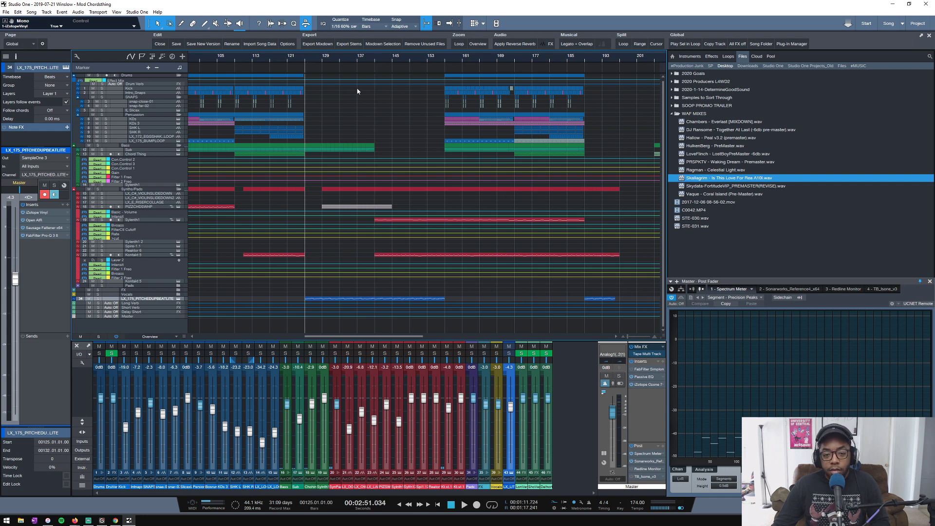
{"action": "key", "text": "space"}
{"action": "scroll", "coordinate": [367, 58], "scroll_direction": "down", "scroll_amount": 4}
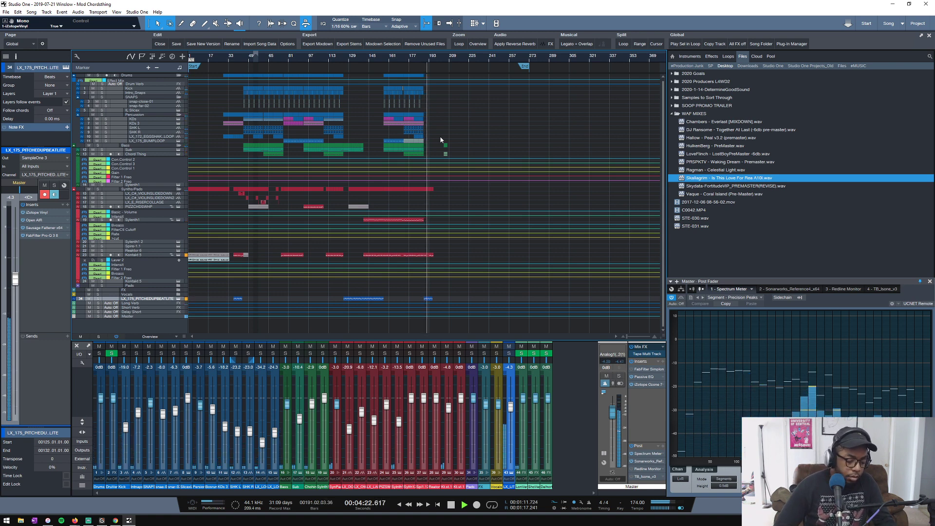
{"action": "key", "text": "space"}
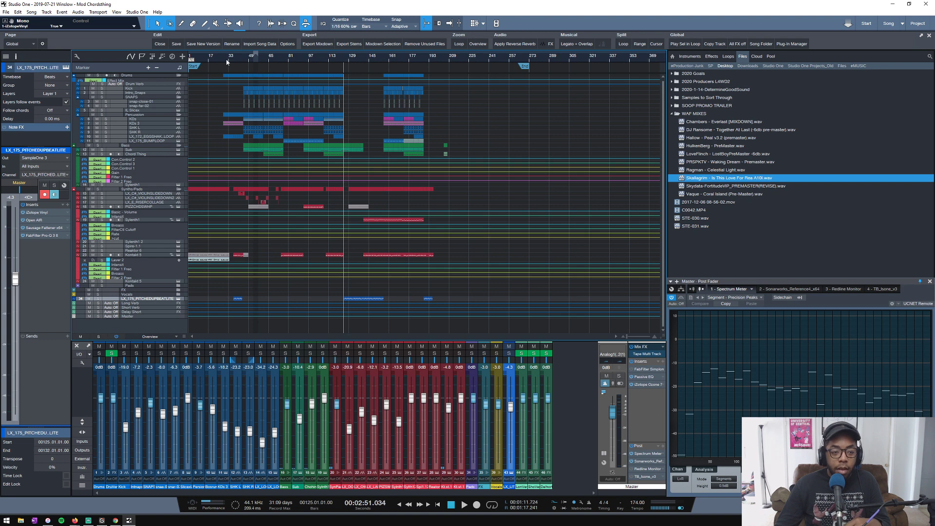
Hide the automation lanes in the track list.
{"action": "scroll", "coordinate": [227, 61], "scroll_direction": "up", "scroll_amount": 2}
{"action": "scroll", "coordinate": [226, 59], "scroll_direction": "down", "scroll_amount": 3}
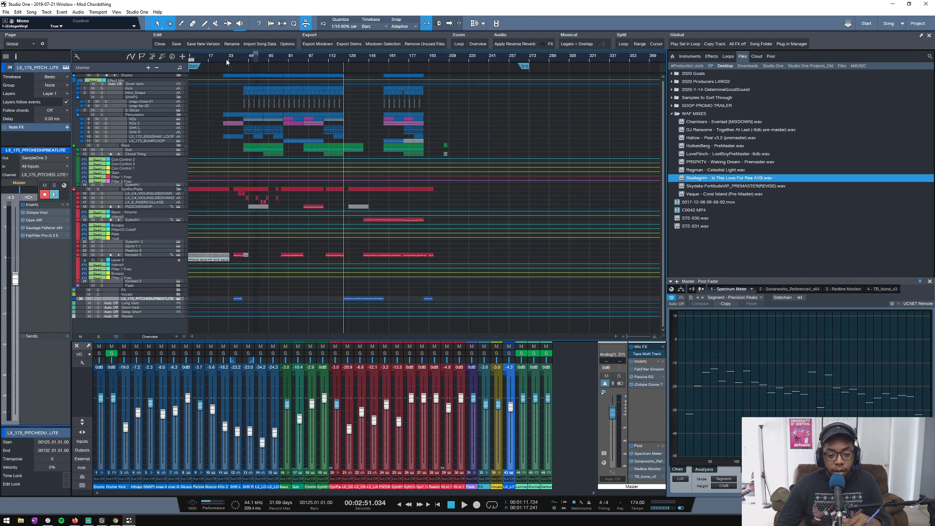
{"action": "scroll", "coordinate": [226, 59], "scroll_direction": "up", "scroll_amount": 2}
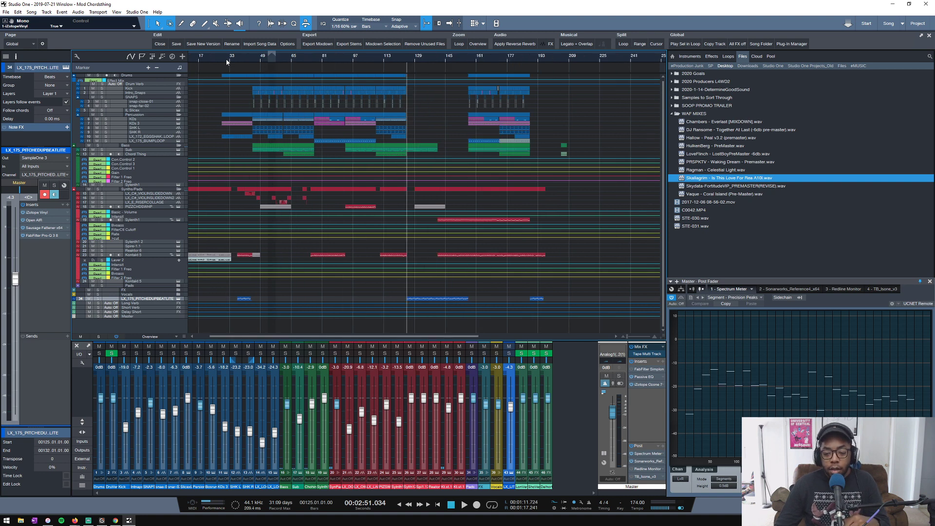
{"action": "scroll", "coordinate": [226, 59], "scroll_direction": "up", "scroll_amount": 2}
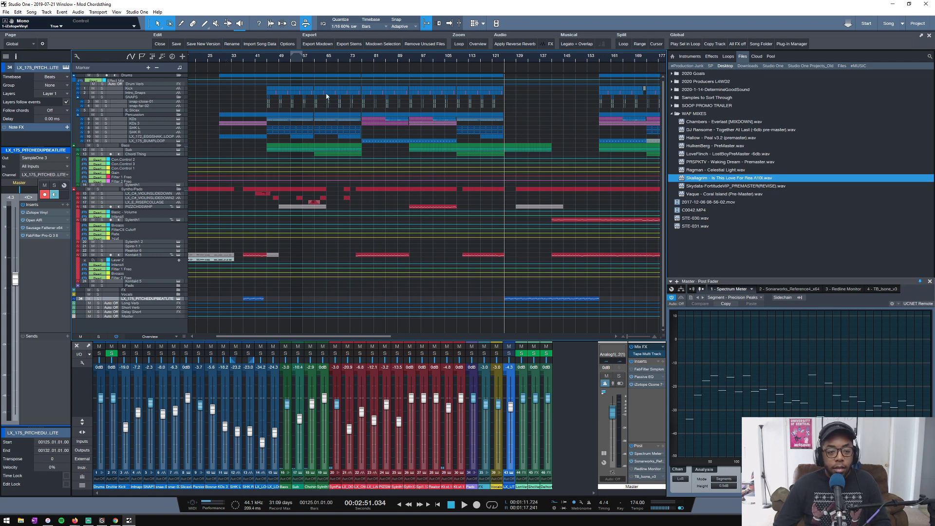
{"action": "scroll", "coordinate": [438, 122], "scroll_direction": "down", "scroll_amount": 2}
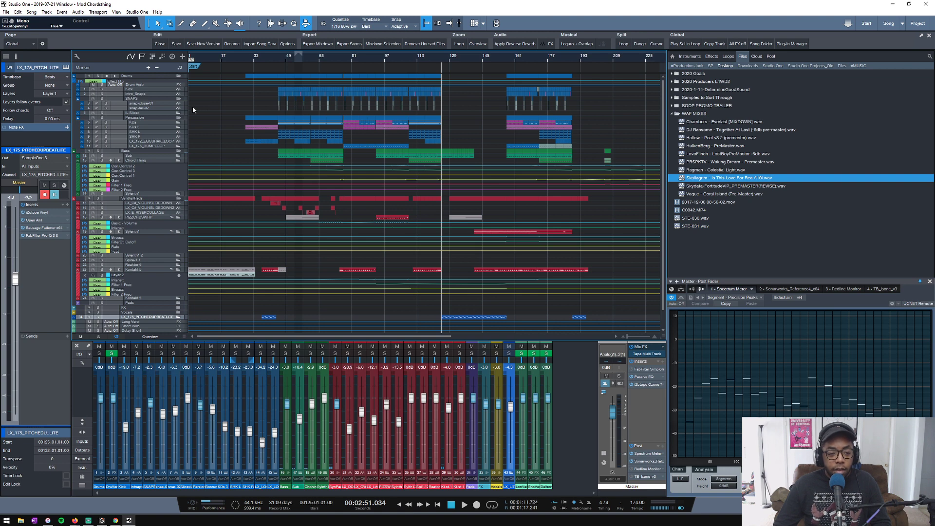
{"action": "key", "text": "a"}
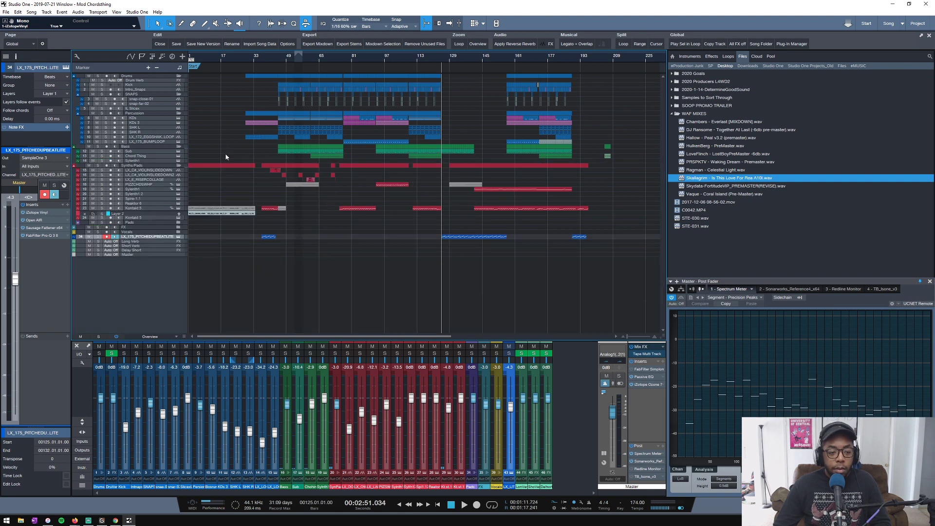
Move the muted Kontakt 5 part from the song's opening to bar 289, past the end of the arrangement.
{"action": "scroll", "coordinate": [231, 149], "scroll_direction": "up", "scroll_amount": 3}
{"action": "scroll", "coordinate": [232, 159], "scroll_direction": "down", "scroll_amount": 2}
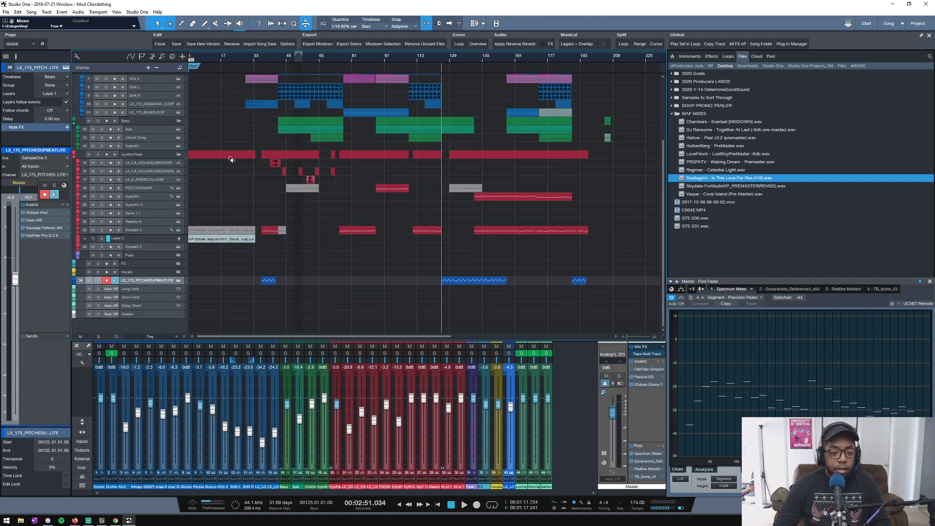
{"action": "scroll", "coordinate": [224, 175], "scroll_direction": "up", "scroll_amount": 1}
{"action": "scroll", "coordinate": [220, 171], "scroll_direction": "up", "scroll_amount": 3}
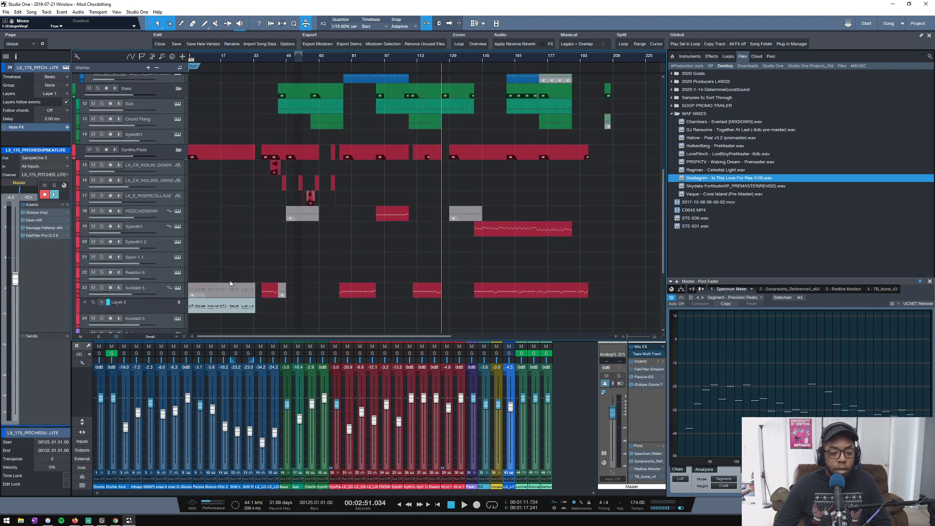
{"action": "scroll", "coordinate": [242, 237], "scroll_direction": "down", "scroll_amount": 2}
{"action": "scroll", "coordinate": [224, 241], "scroll_direction": "down", "scroll_amount": 2}
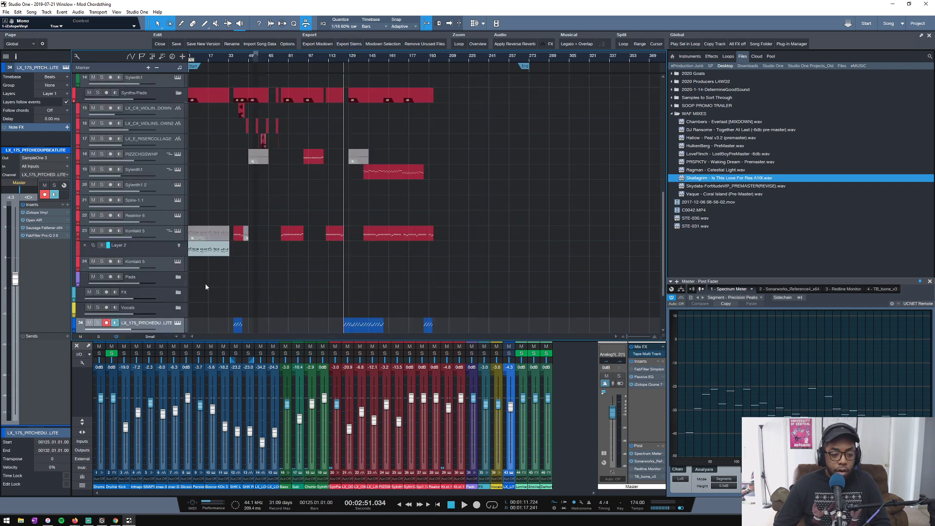
{"action": "left_click_drag", "start_coordinate": [210, 240], "coordinate": [571, 236]}
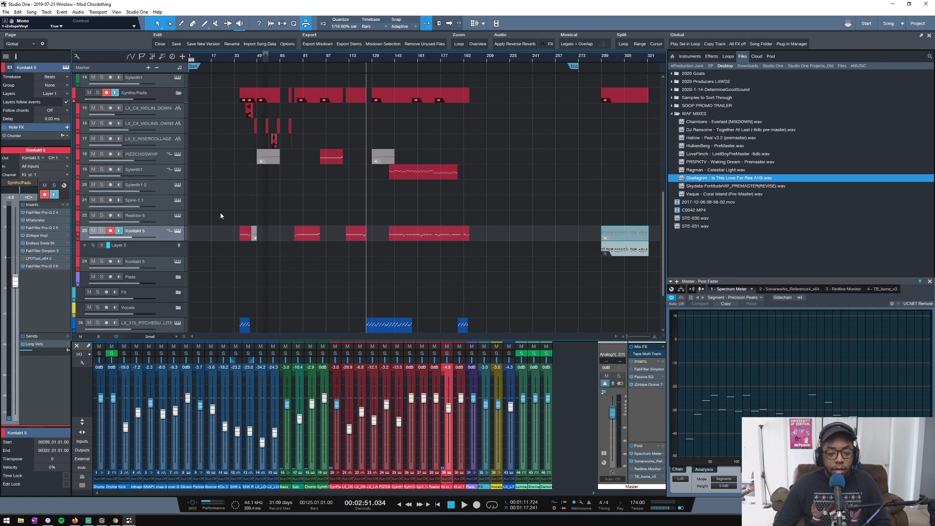
Return to the Drums tracks and start playback from bar 29, where the first percussion parts enter.
{"action": "scroll", "coordinate": [224, 148], "scroll_direction": "up", "scroll_amount": 5}
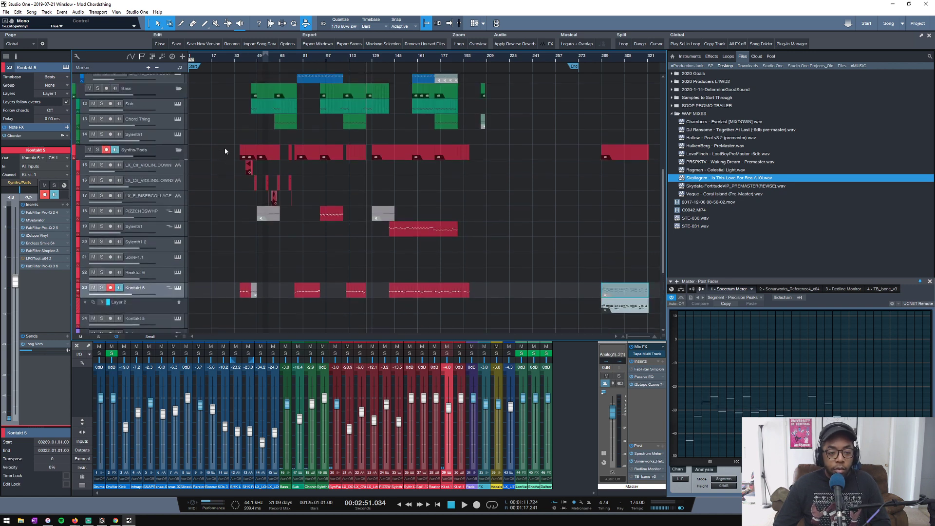
{"action": "scroll", "coordinate": [224, 161], "scroll_direction": "up", "scroll_amount": 7}
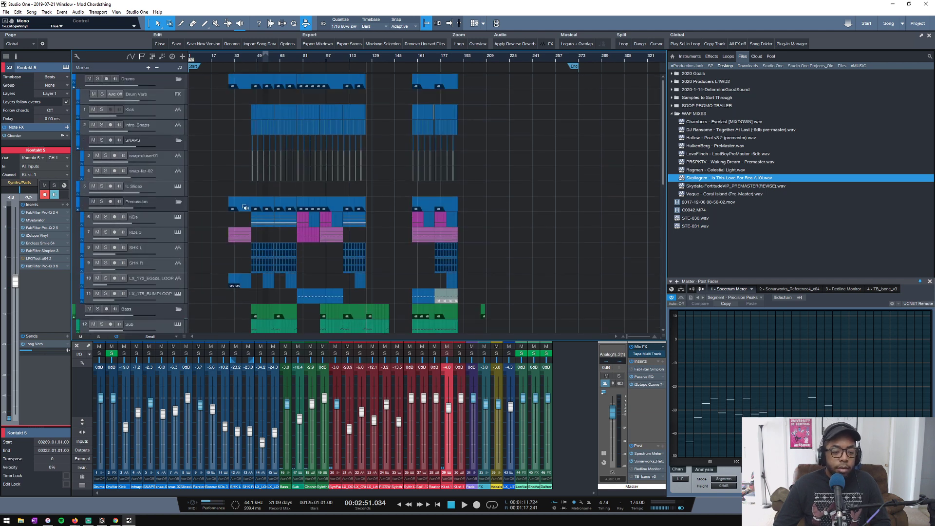
{"action": "left_click", "coordinate": [212, 194]}
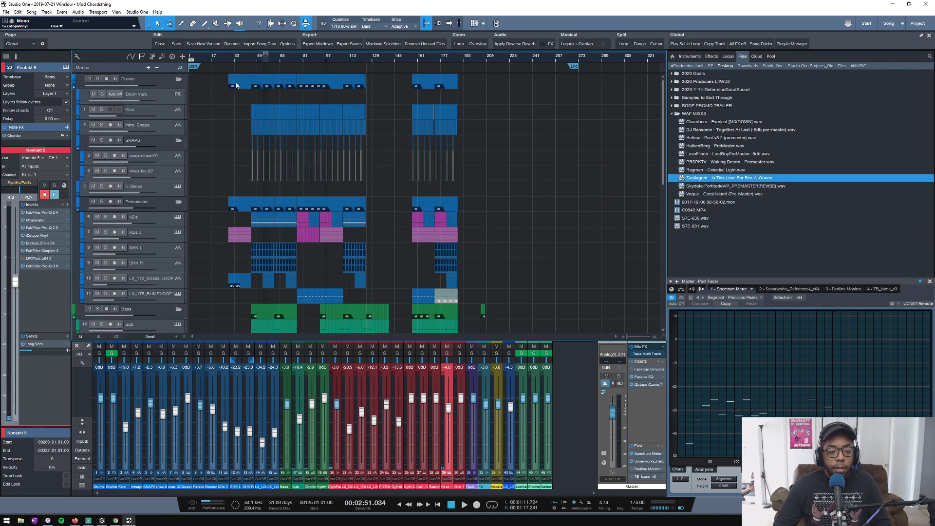
{"action": "scroll", "coordinate": [231, 57], "scroll_direction": "up", "scroll_amount": 5}
{"action": "scroll", "coordinate": [231, 64], "scroll_direction": "down", "scroll_amount": 3}
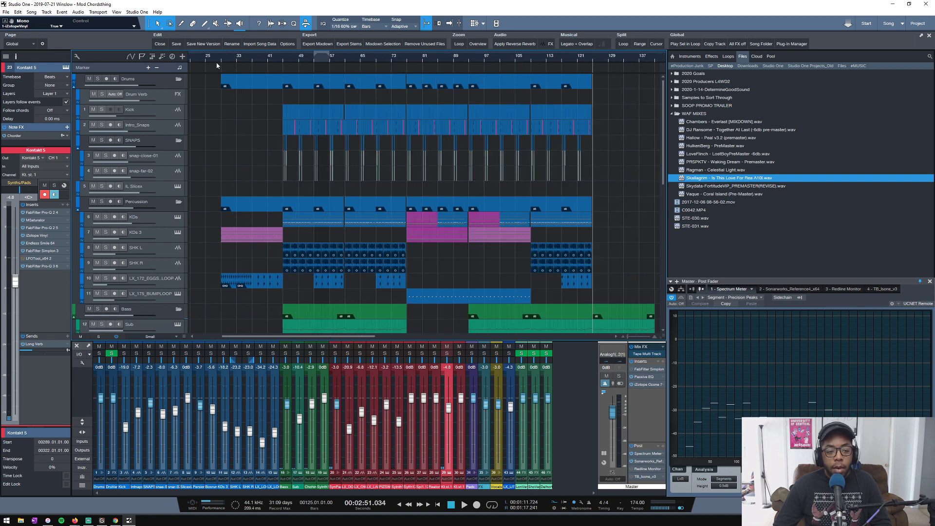
{"action": "left_click", "coordinate": [220, 60]}
{"action": "scroll", "coordinate": [224, 59], "scroll_direction": "up", "scroll_amount": 3}
{"action": "key", "text": "space"}
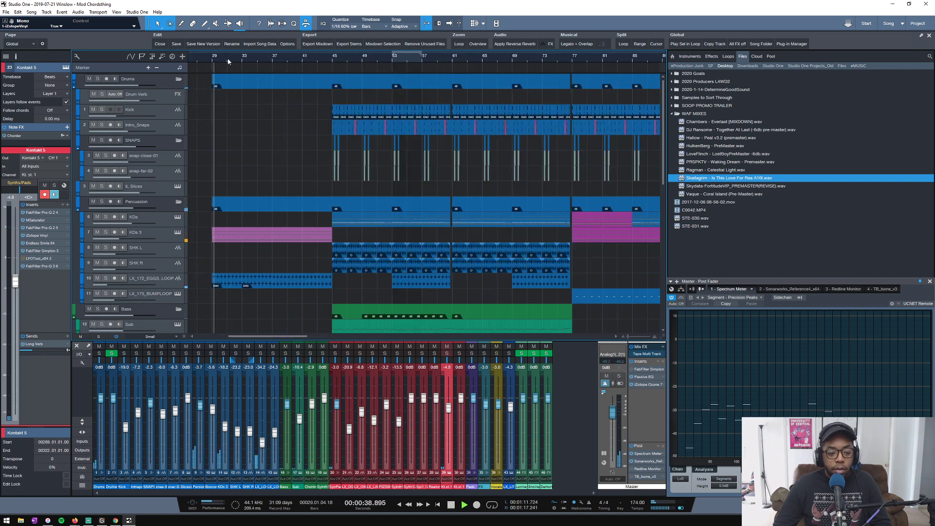
Solo the LX_172_EGGSHAK_LOOP track, listen to it from the percussion entry, and stop playback.
{"action": "left_click", "coordinate": [107, 278]}
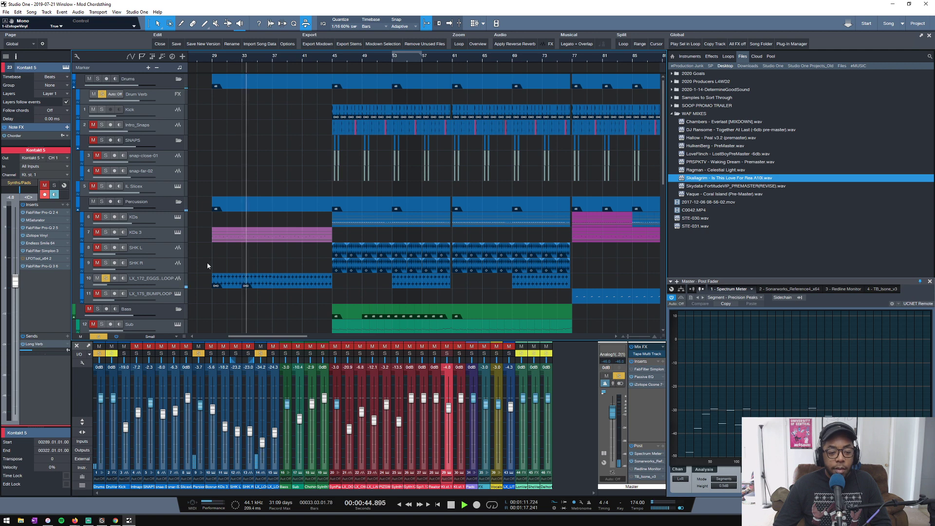
{"action": "scroll", "coordinate": [208, 265], "scroll_direction": "down", "scroll_amount": 8}
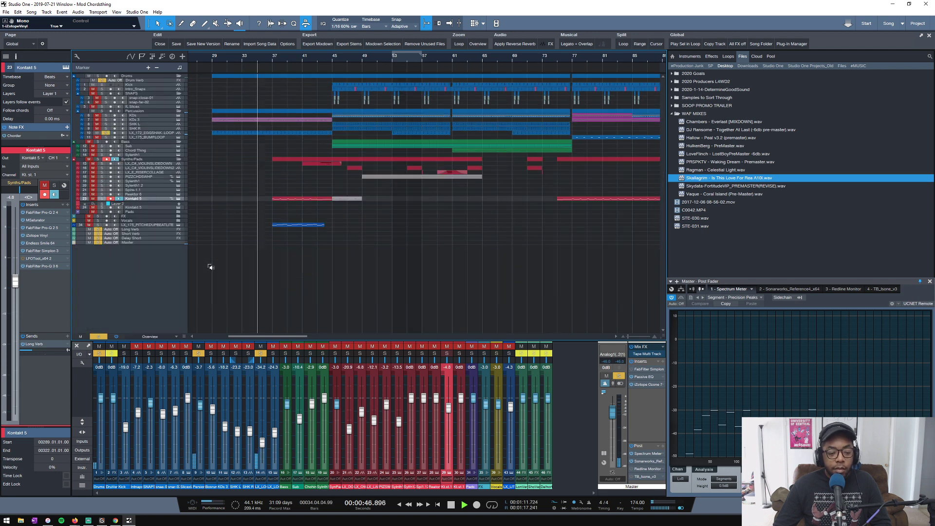
{"action": "scroll", "coordinate": [371, 58], "scroll_direction": "down", "scroll_amount": 5}
{"action": "key", "text": "space"}
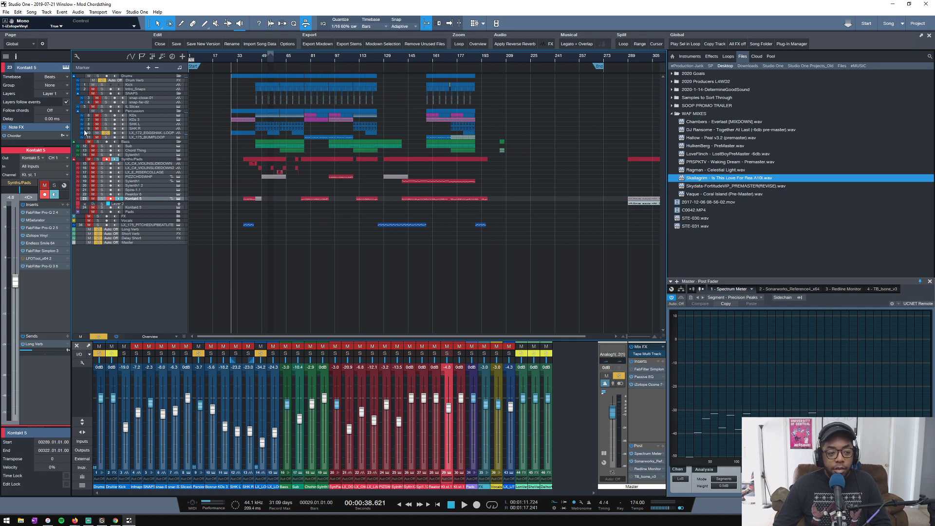
Add every track from the Bass folder down to LX_175_PITCHEDUPBEATLITE to the solo, and audition the section at bar 157.
{"action": "left_click_drag", "start_coordinate": [96, 143], "coordinate": [101, 229]}
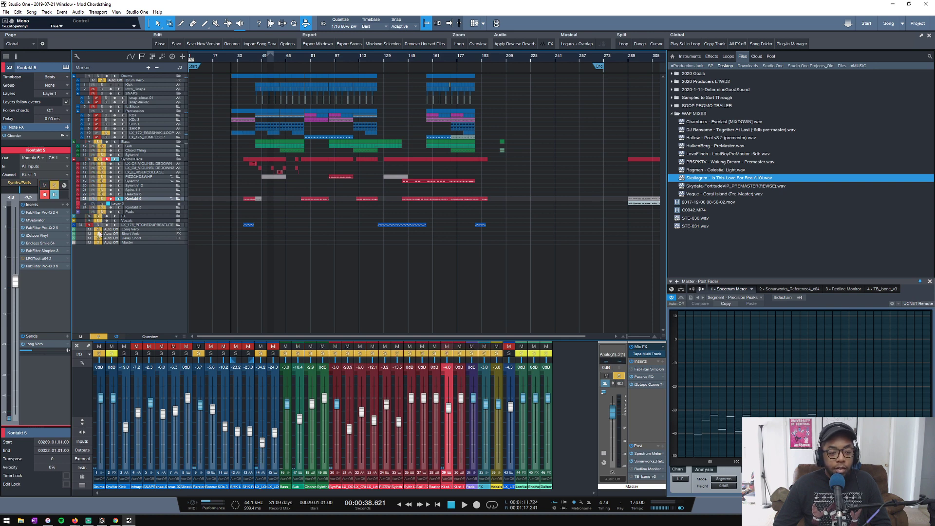
{"action": "left_click", "coordinate": [99, 227]}
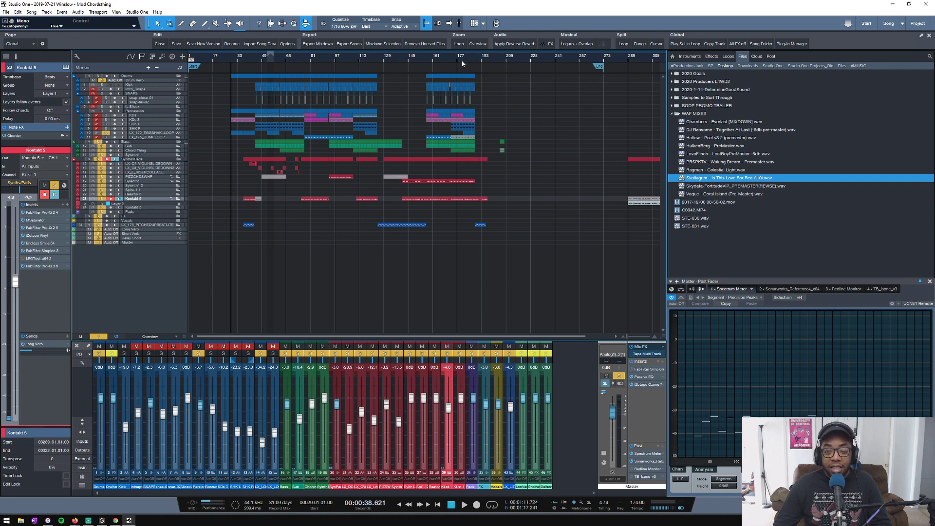
{"action": "scroll", "coordinate": [464, 62], "scroll_direction": "up", "scroll_amount": 2}
{"action": "left_click", "coordinate": [407, 59]}
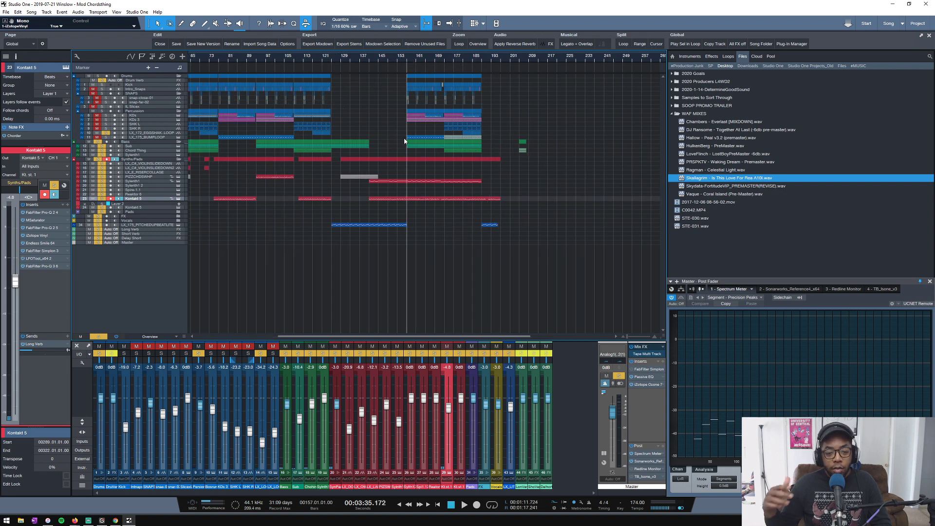
{"action": "key", "text": "space"}
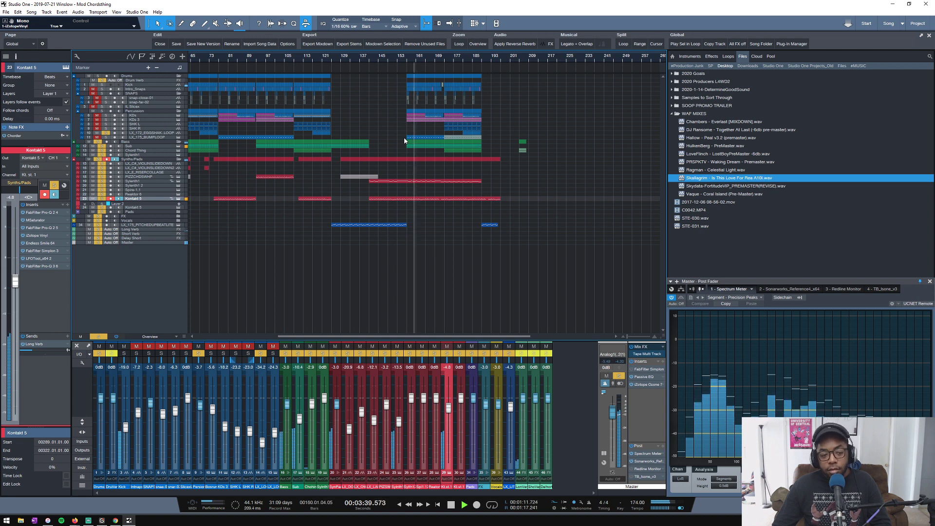
{"action": "key", "text": "w"}
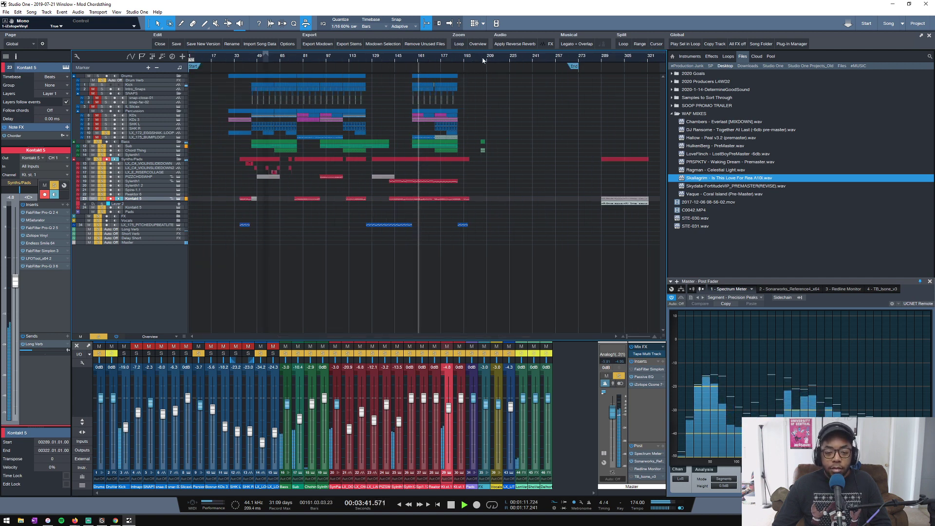
{"action": "key", "text": "space"}
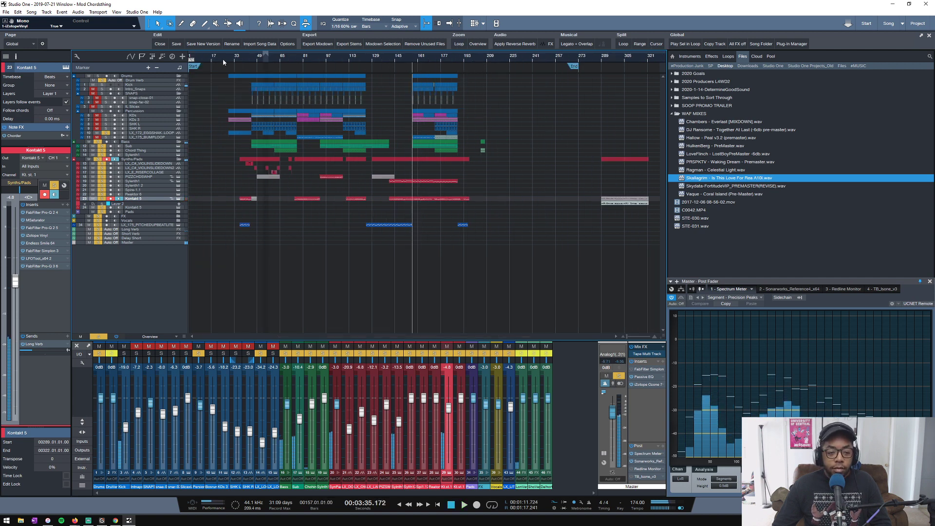
Play the song from bar 45 and add the whole Drums folder to the soloed tracks.
{"action": "scroll", "coordinate": [223, 63], "scroll_direction": "up", "scroll_amount": 2}
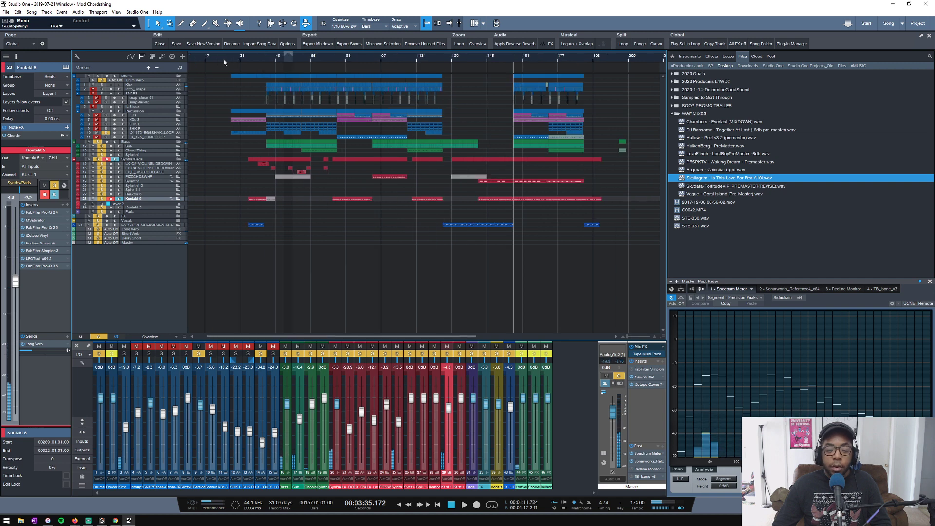
{"action": "left_click", "coordinate": [490, 184]}
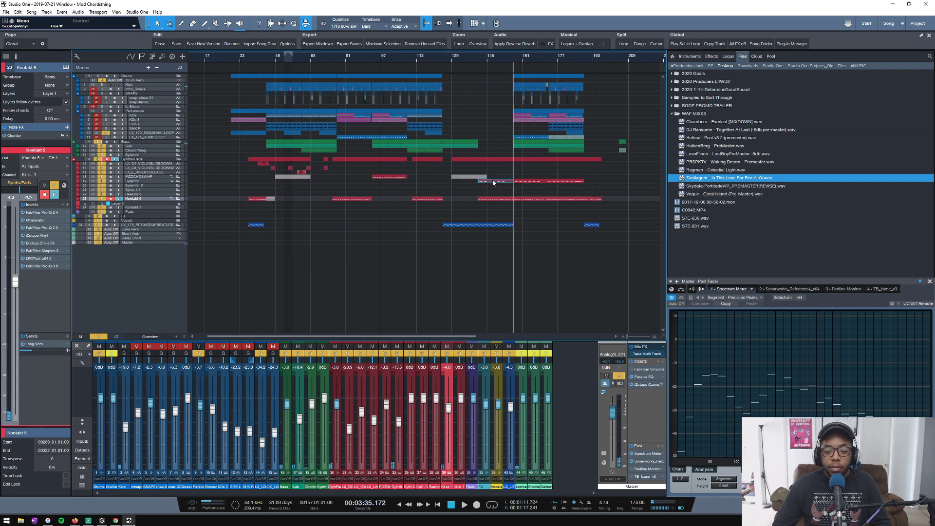
{"action": "left_click", "coordinate": [267, 60]}
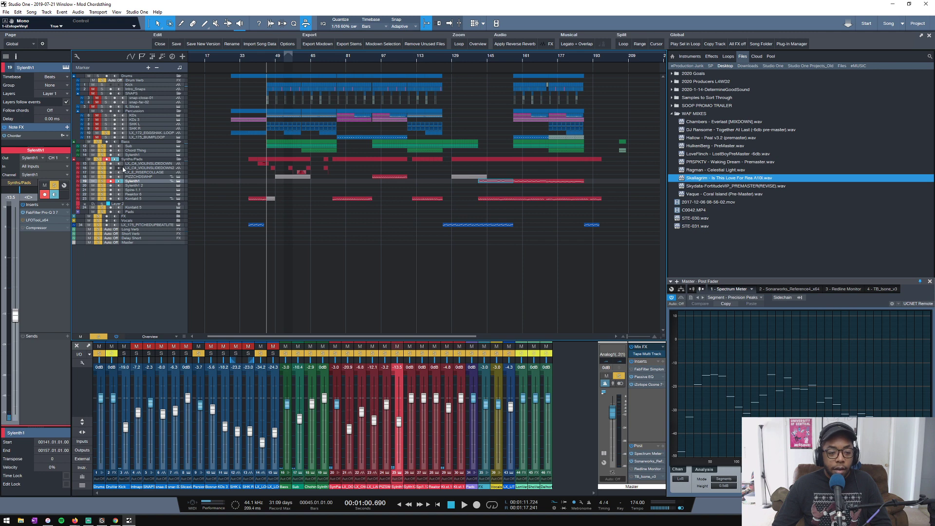
{"action": "key", "text": "space"}
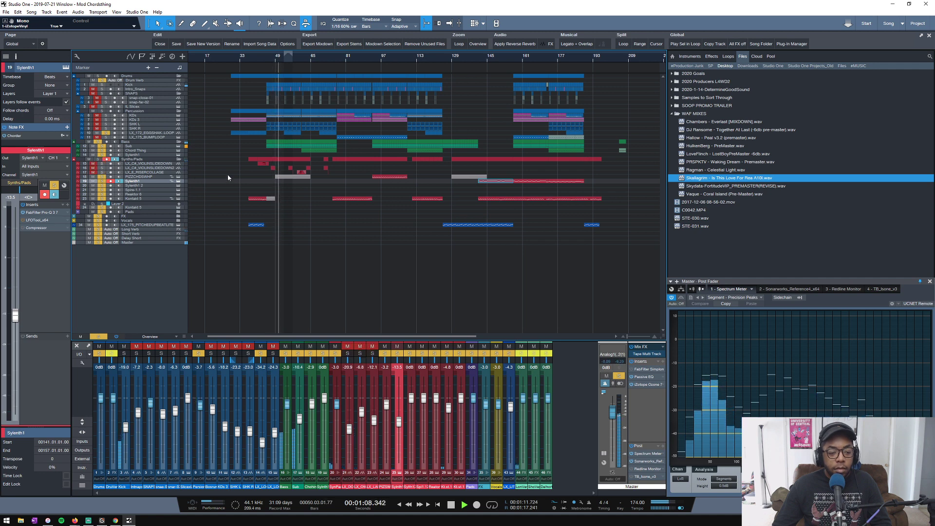
{"action": "left_click", "coordinate": [92, 76]}
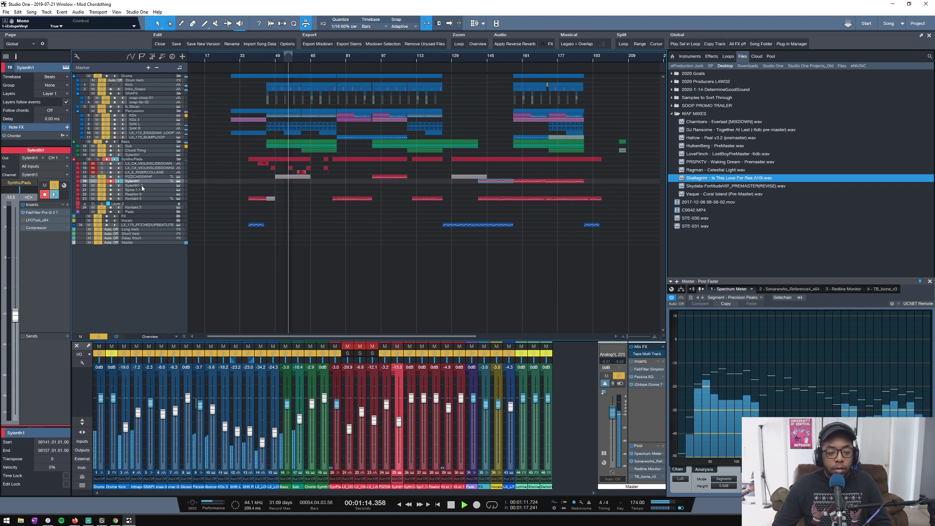
Toggle the solo on PIZZCHDSWHP to compare it in the mix, and solo LX_E_RISERCOLLAGE as well.
{"action": "left_click", "coordinate": [93, 176]}
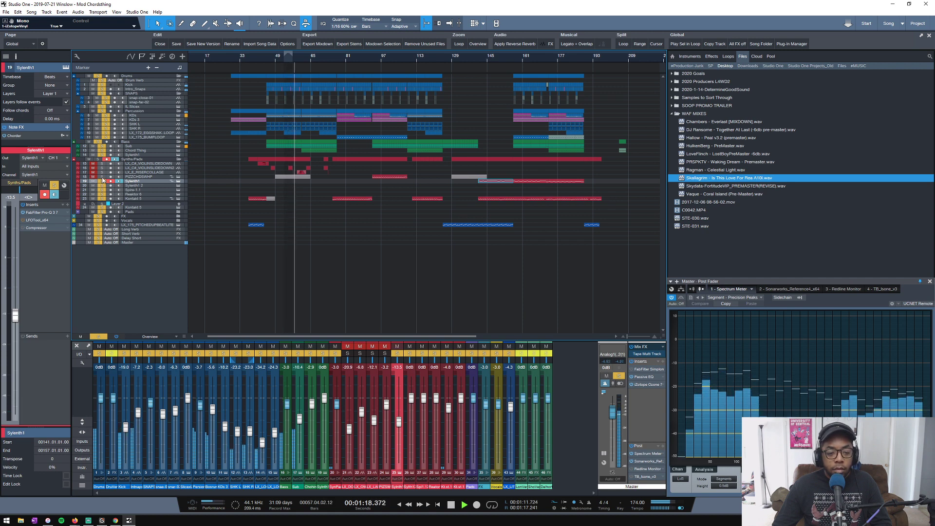
{"action": "left_click", "coordinate": [102, 178]}
{"action": "left_click", "coordinate": [103, 172]}
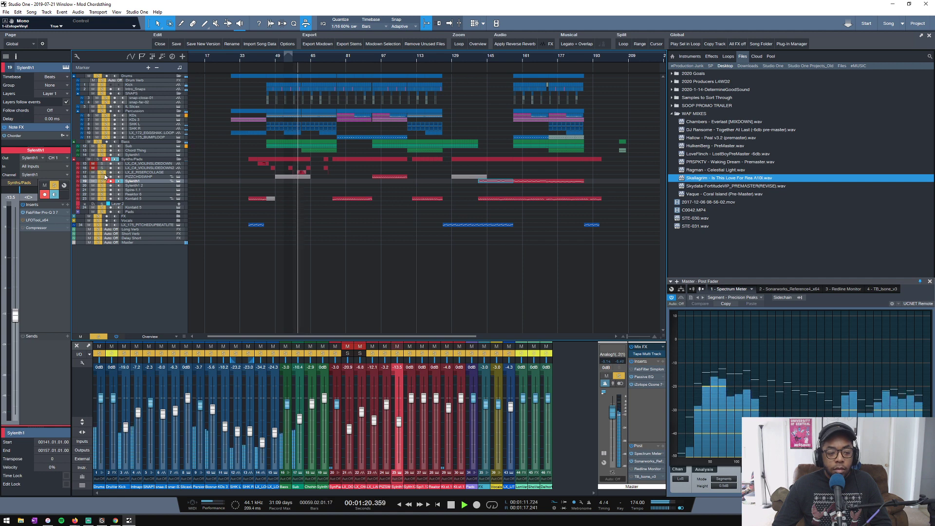
Set the LX_E_RISERCOLLAGE track's volume to -12.7 dB, and select the Sylenth1 part at bar 141.
{"action": "left_click", "coordinate": [152, 173]}
{"action": "left_click_drag", "start_coordinate": [16, 325], "coordinate": [15, 326]}
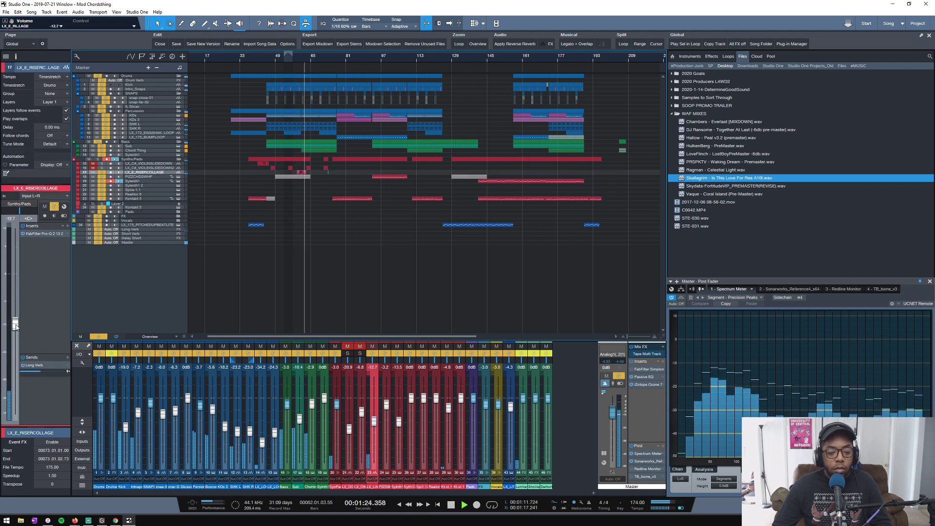
{"action": "left_click", "coordinate": [482, 181]}
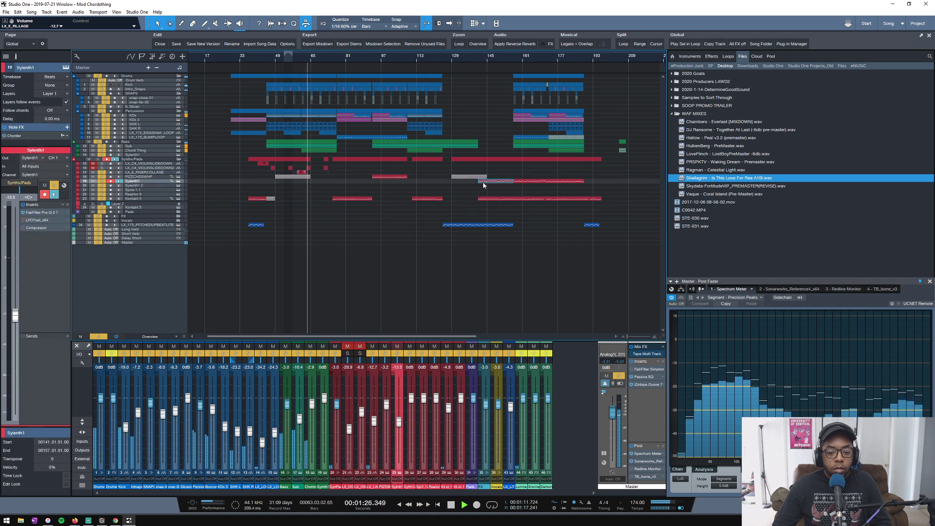
Copy the Sylenth1 part at bar 141 to bar 77 on the same track.
{"action": "left_click_drag", "start_coordinate": [485, 184], "coordinate": [347, 185]}
{"action": "key", "text": "shift+e"}
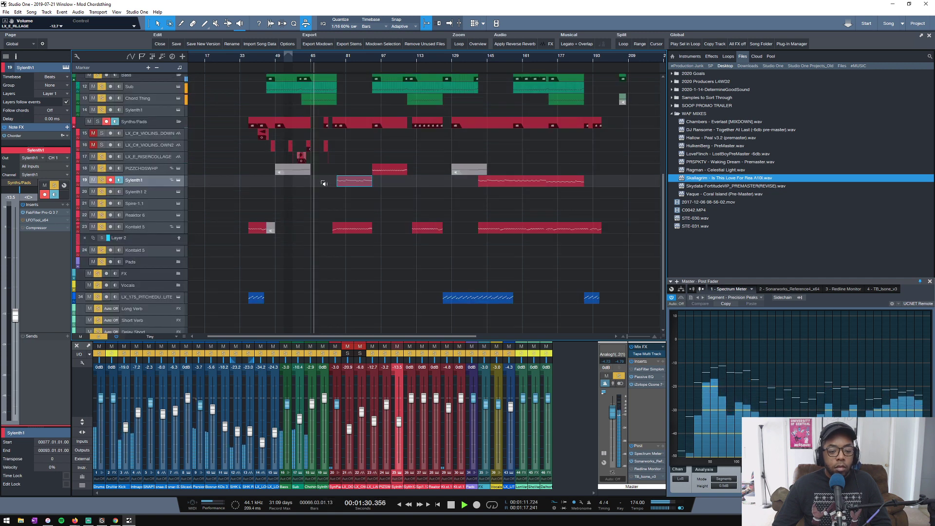
{"action": "scroll", "coordinate": [334, 66], "scroll_direction": "up", "scroll_amount": 2}
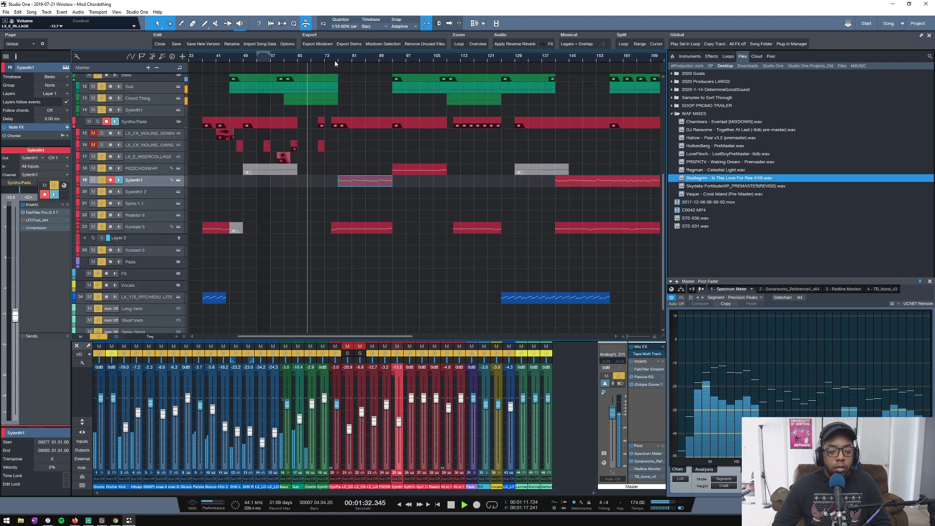
Show the Sylenth1 automation, enlarge the FilterCtl Cutoff lane, and add points that lower the cutoff between bars 77 and 93.
{"action": "left_click", "coordinate": [76, 187]}
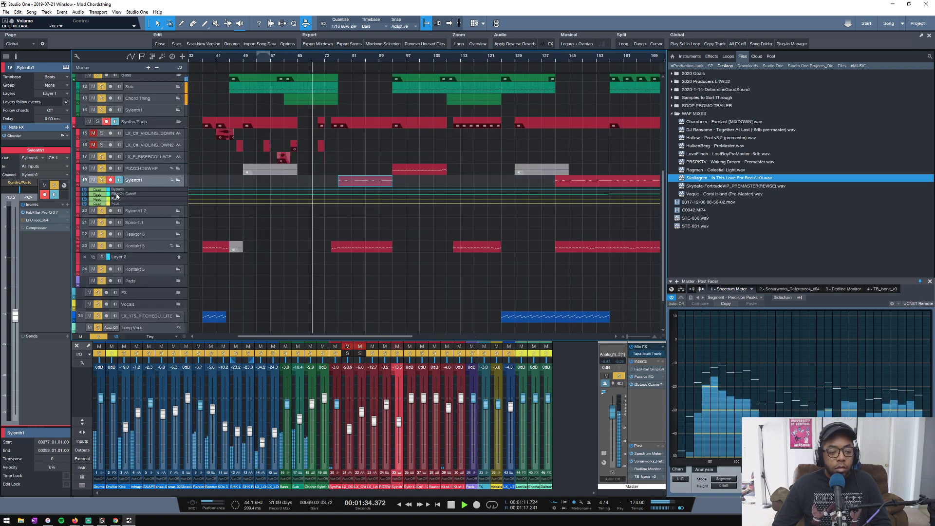
{"action": "left_click", "coordinate": [144, 197]}
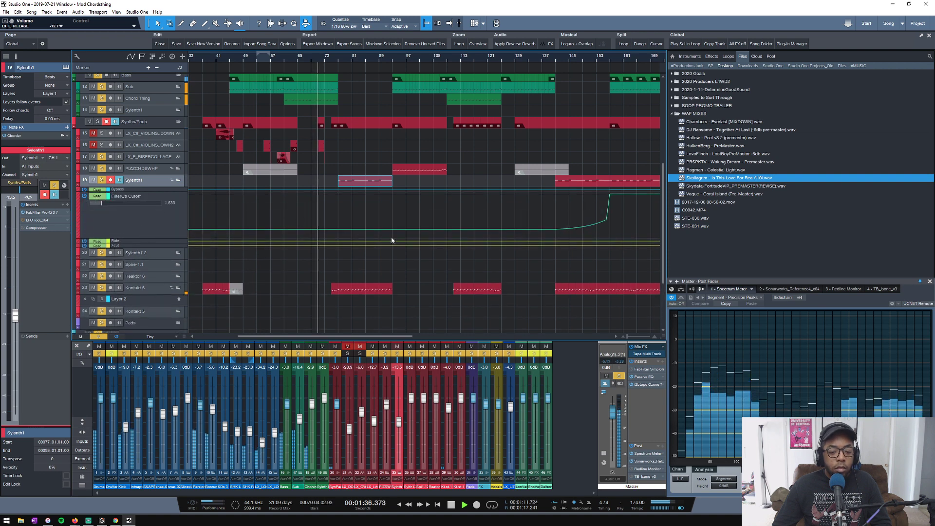
{"action": "left_click", "coordinate": [406, 229]}
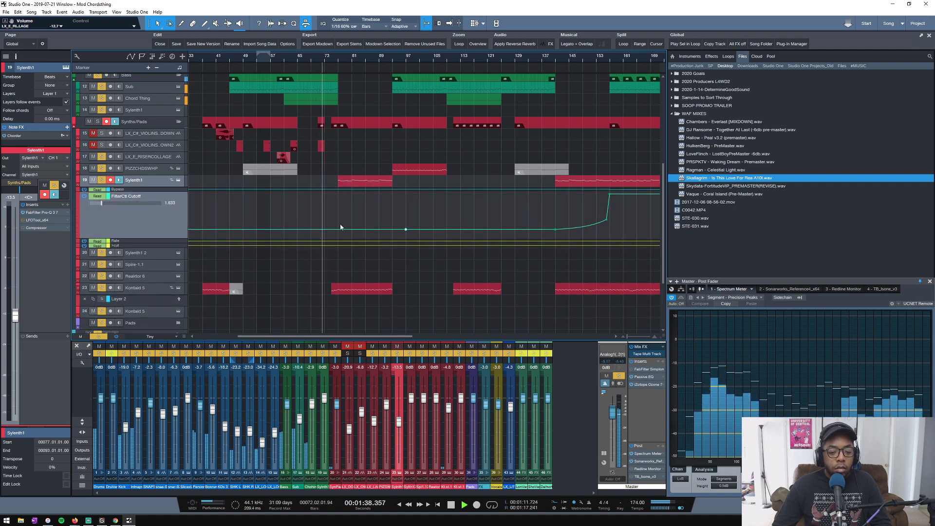
{"action": "left_click_drag", "start_coordinate": [338, 229], "coordinate": [339, 235]}
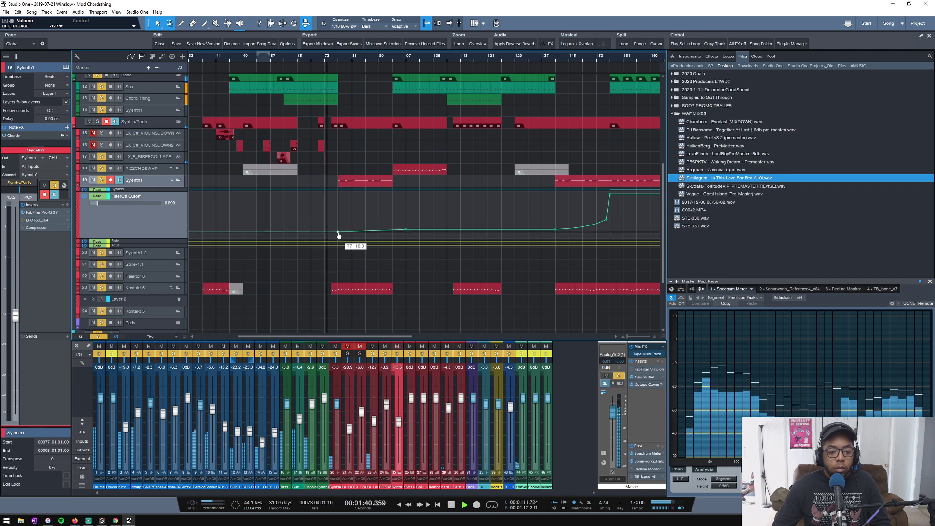
{"action": "left_click", "coordinate": [392, 233]}
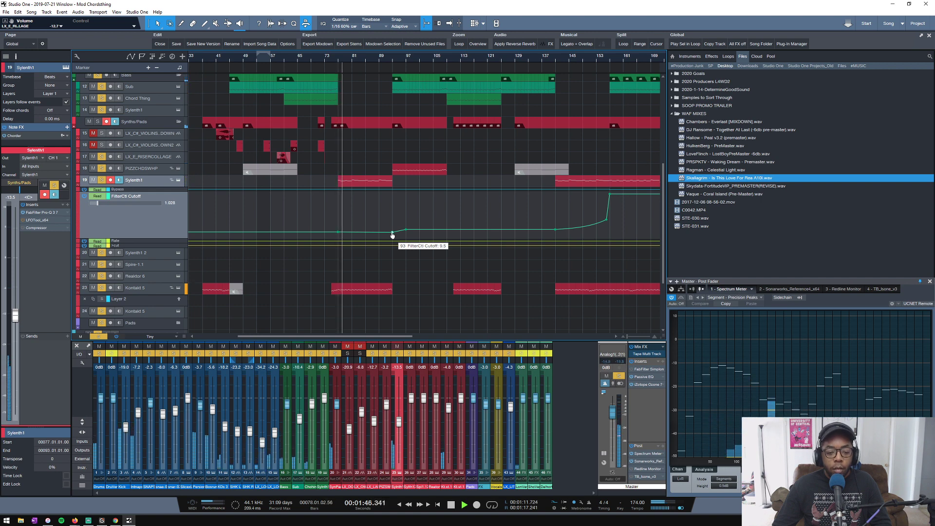
{"action": "left_click_drag", "start_coordinate": [338, 233], "coordinate": [338, 236]}
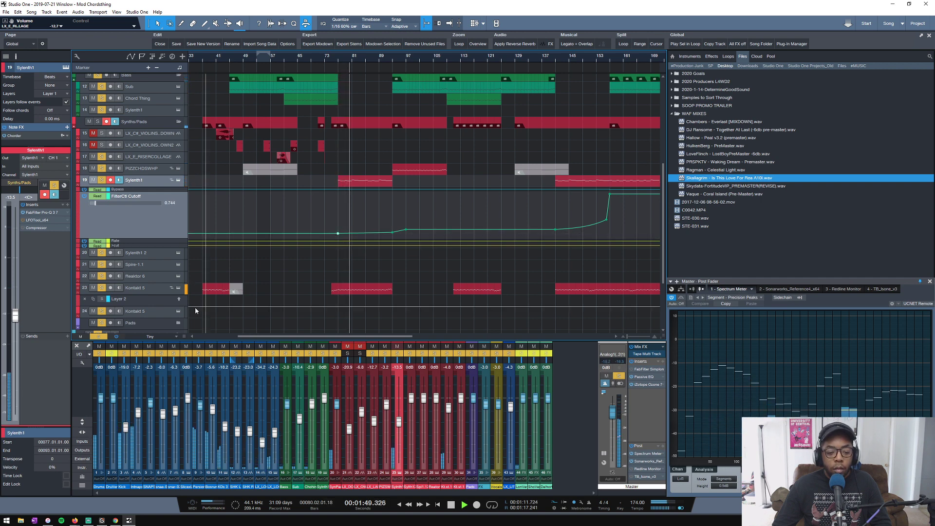
Show the automation lanes of the Kontakt 5 track with Layer 2 and play from just before bar 77.
{"action": "left_click", "coordinate": [77, 292]}
{"action": "scroll", "coordinate": [247, 280], "scroll_direction": "down", "scroll_amount": 1}
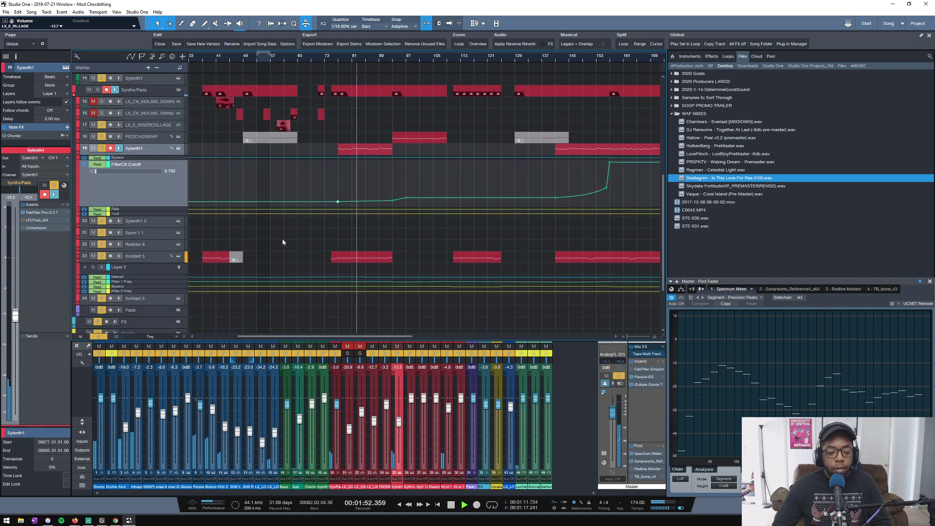
{"action": "scroll", "coordinate": [294, 263], "scroll_direction": "up", "scroll_amount": 2}
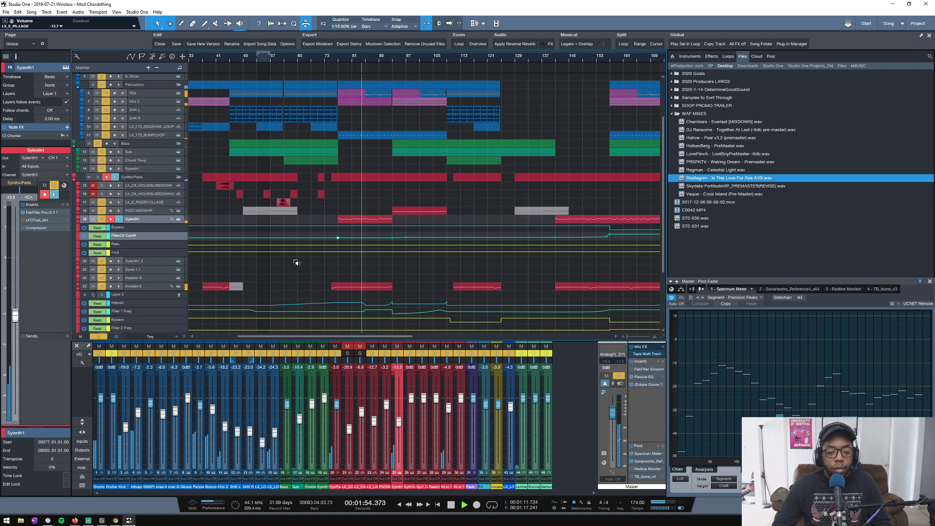
{"action": "scroll", "coordinate": [295, 262], "scroll_direction": "down", "scroll_amount": 2}
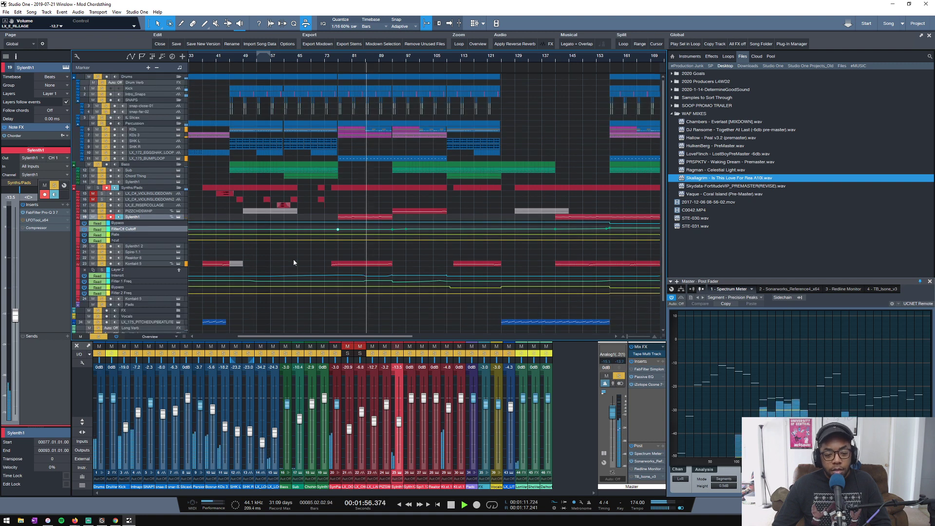
{"action": "key", "text": "space"}
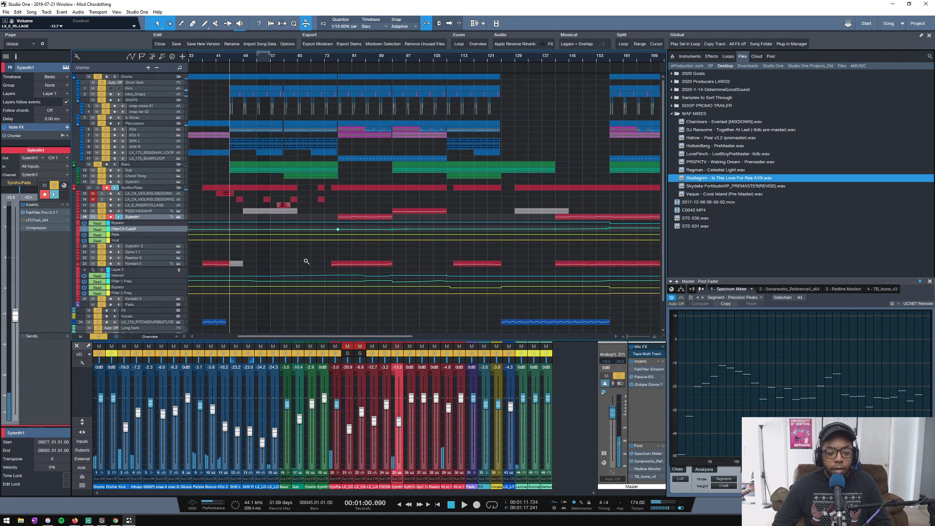
{"action": "left_click_drag", "start_coordinate": [305, 260], "coordinate": [453, 315]}
{"action": "left_click", "coordinate": [295, 64]}
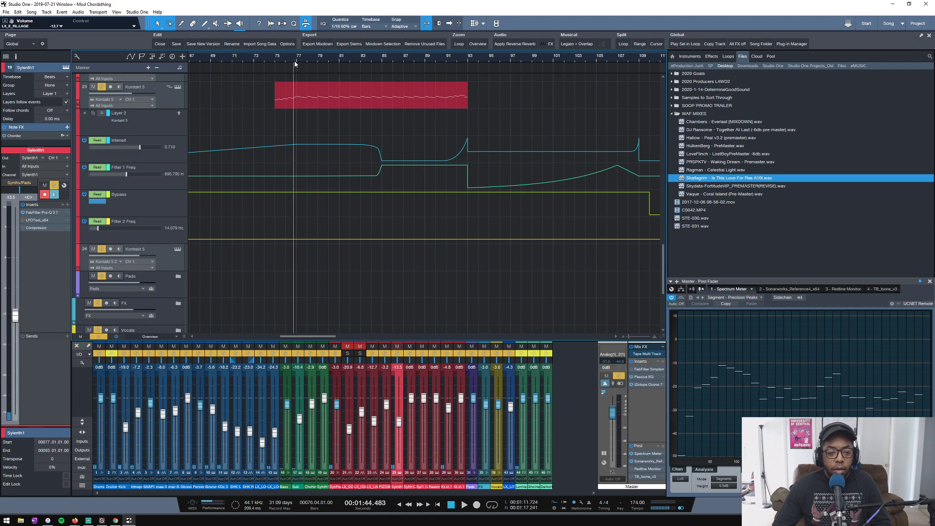
{"action": "key", "text": "space"}
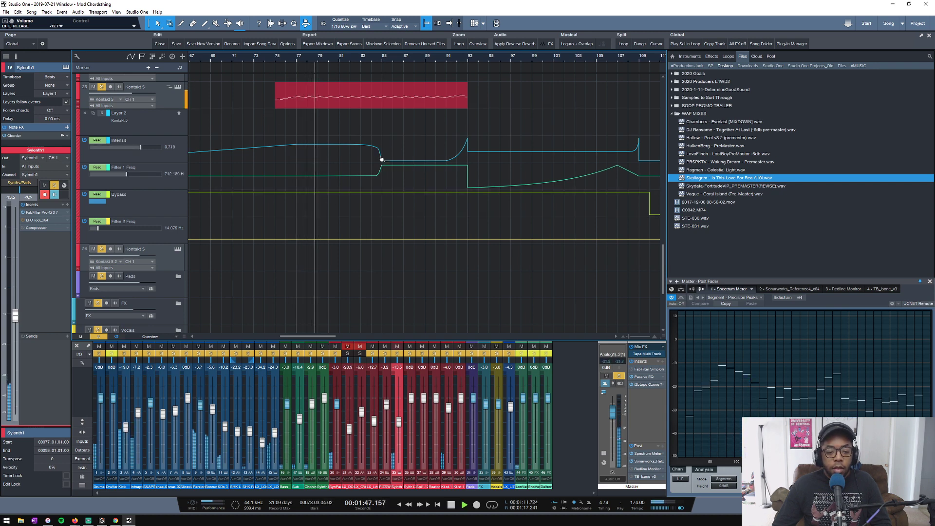
Move the drop in Kontakt 5's Intensity automation from bar 85 to bar 93, and level out Filter 1 Freq up to bar 93.
{"action": "left_click", "coordinate": [366, 156]}
{"action": "left_click_drag", "start_coordinate": [382, 159], "coordinate": [468, 167]}
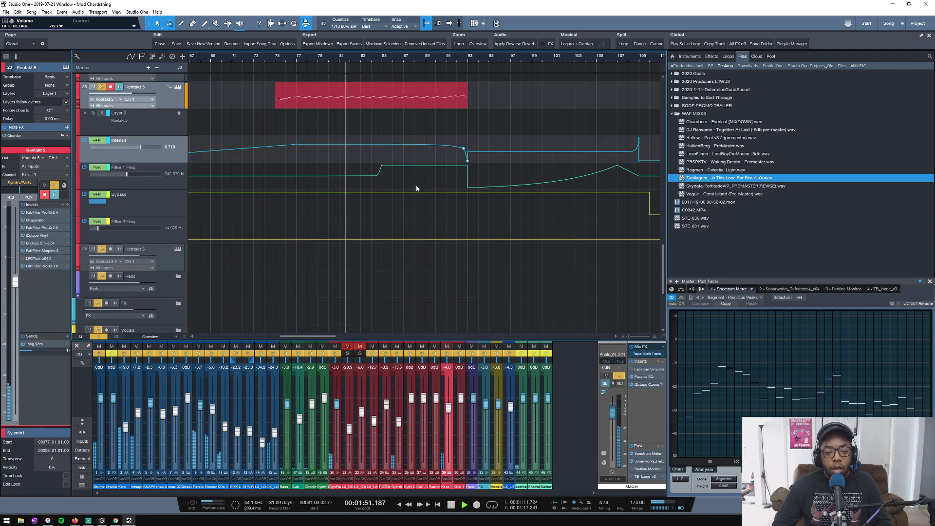
{"action": "left_click_drag", "start_coordinate": [380, 177], "coordinate": [467, 177]}
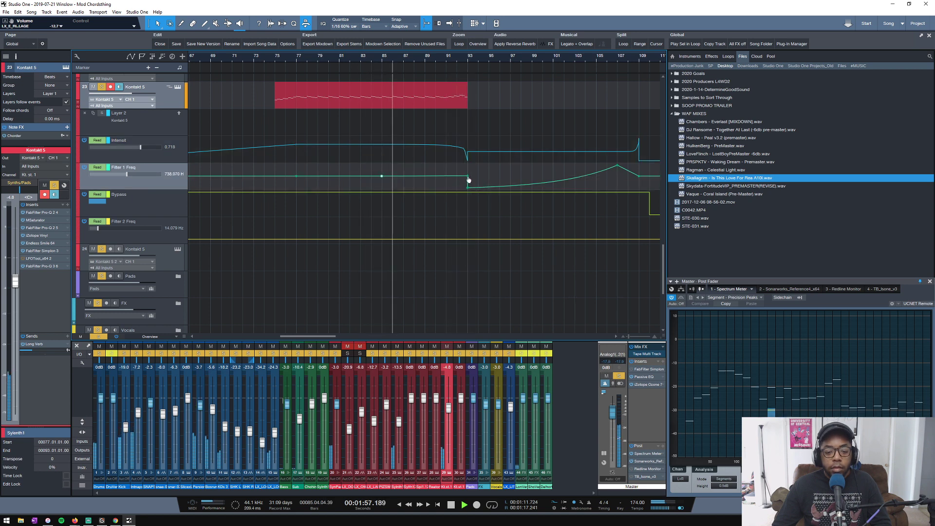
{"action": "left_click_drag", "start_coordinate": [467, 179], "coordinate": [468, 175]}
{"action": "key", "text": "space"}
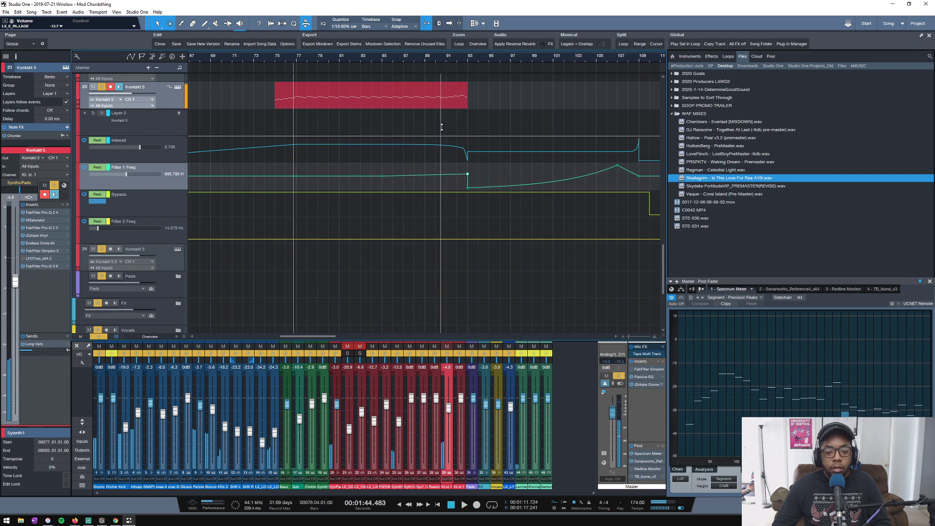
Enlarge the Sylenth1 FilterCtl Cutoff lane and raise its automation point at bar 93 so the cutoff climbs from bar 77.
{"action": "scroll", "coordinate": [409, 175], "scroll_direction": "up", "scroll_amount": 5}
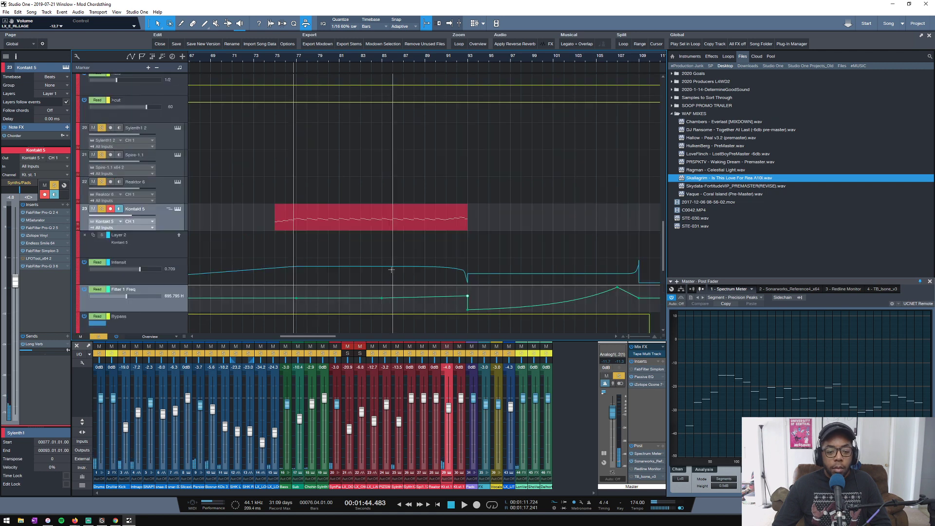
{"action": "left_click", "coordinate": [384, 221]}
{"action": "key", "text": "alt+x"}
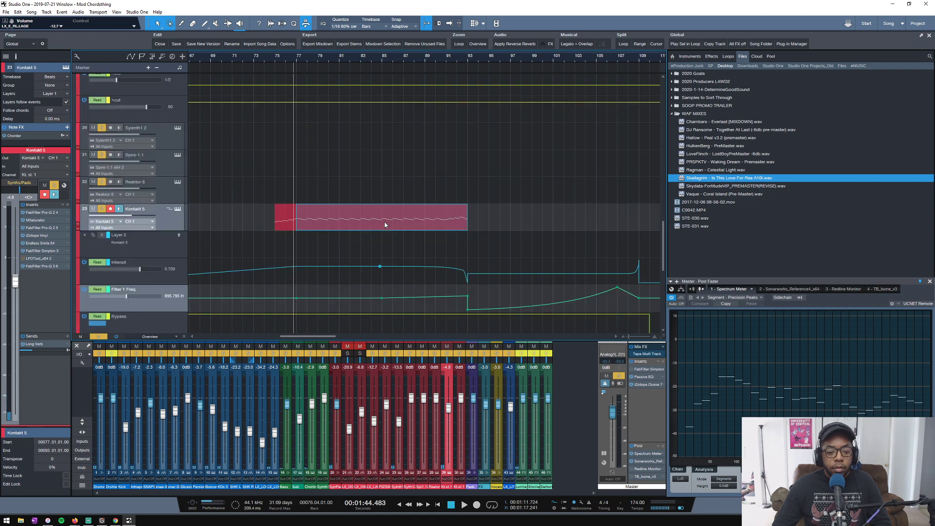
{"action": "key", "text": "shift+z"}
{"action": "key", "text": "shift+z"}
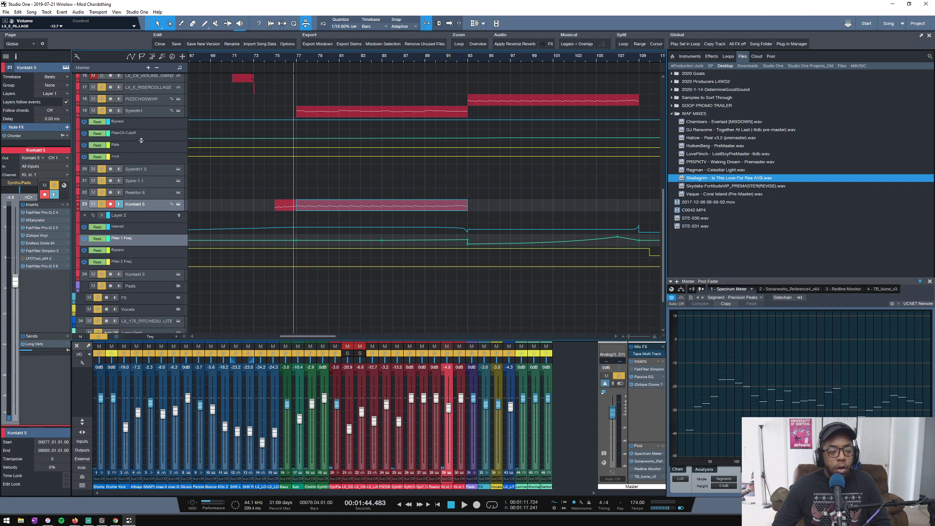
{"action": "left_click_drag", "start_coordinate": [141, 140], "coordinate": [141, 157]}
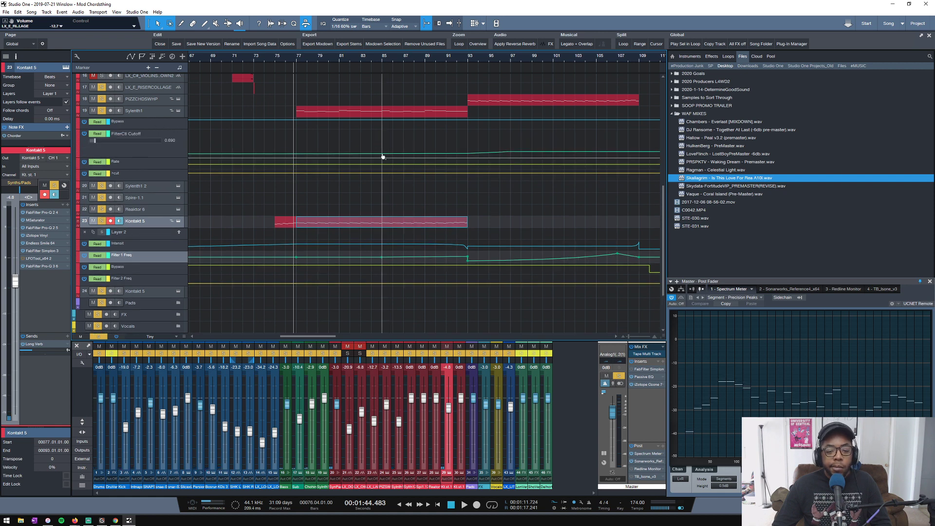
{"action": "left_click_drag", "start_coordinate": [467, 157], "coordinate": [468, 144]}
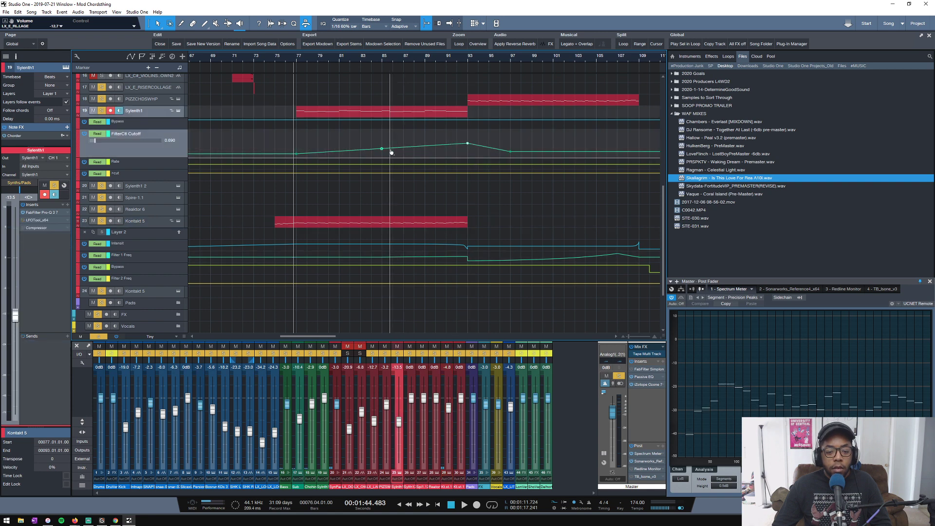
Bend the FilterCtl Cutoff ramp between bars 77 and 93 into a gradual curve and raise its peak at bar 93 slightly.
{"action": "left_click", "coordinate": [382, 149]}
{"action": "key", "text": "ctrl+z"}
{"action": "key", "text": "ctrl+z"}
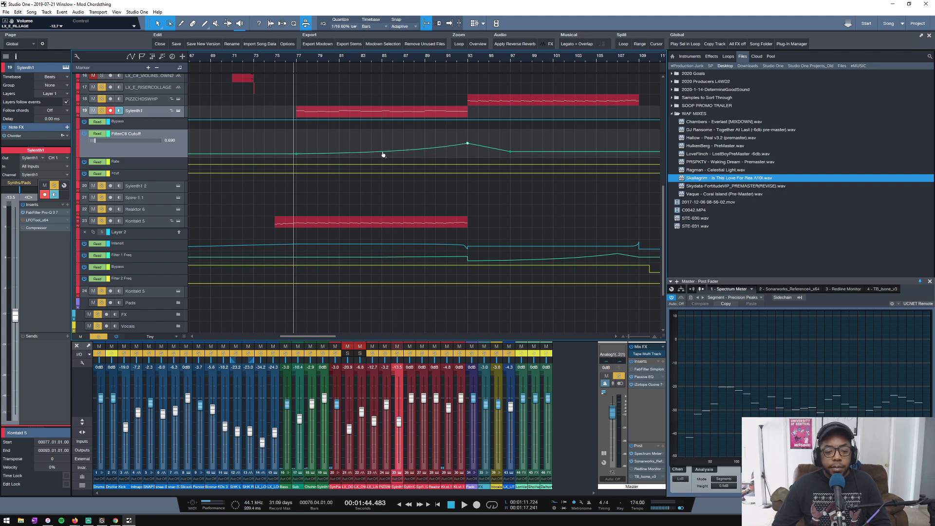
{"action": "left_click", "coordinate": [488, 147]}
{"action": "left_click_drag", "start_coordinate": [469, 146], "coordinate": [469, 140]}
Audition the cutoff sweep from bar 77 past bar 93, and enlarge the Kontakt 5 Filter 2 Freq lane meanwhile.
{"action": "key", "text": "space"}
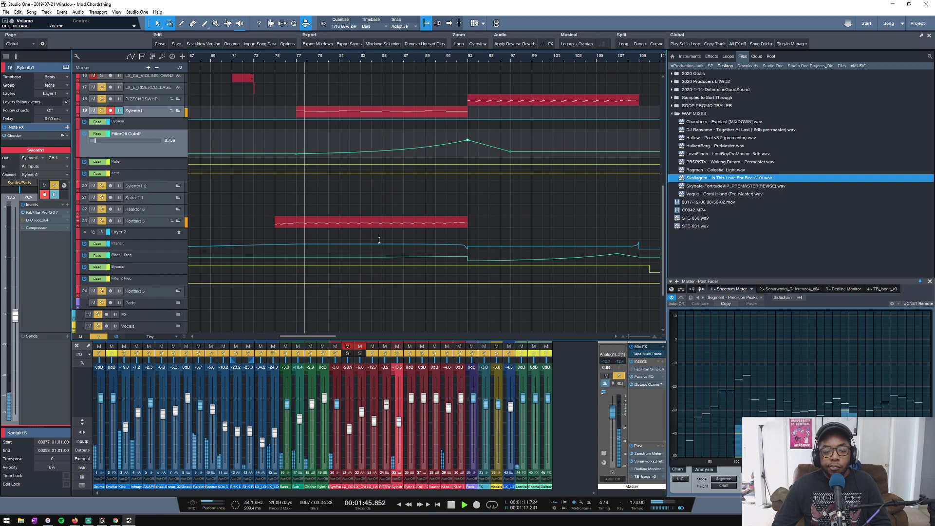
{"action": "left_click", "coordinate": [467, 258]}
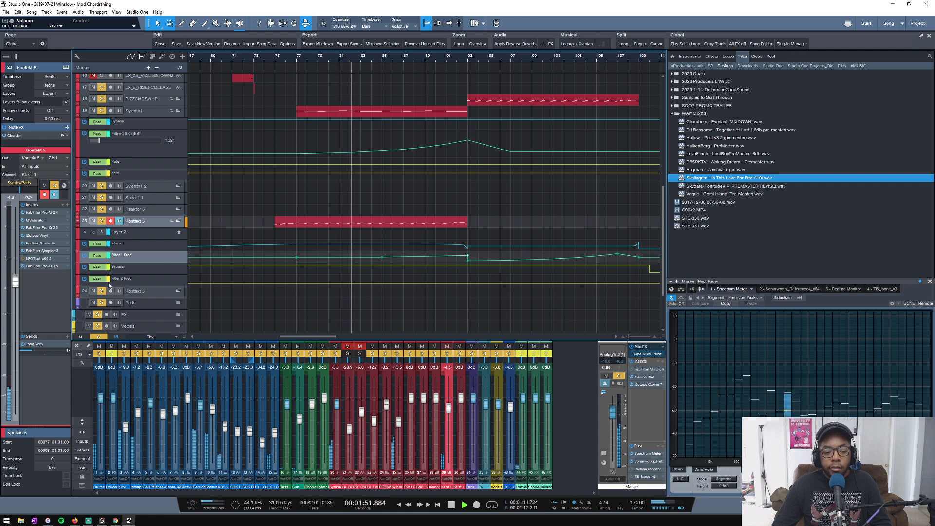
{"action": "left_click_drag", "start_coordinate": [132, 288], "coordinate": [130, 301]}
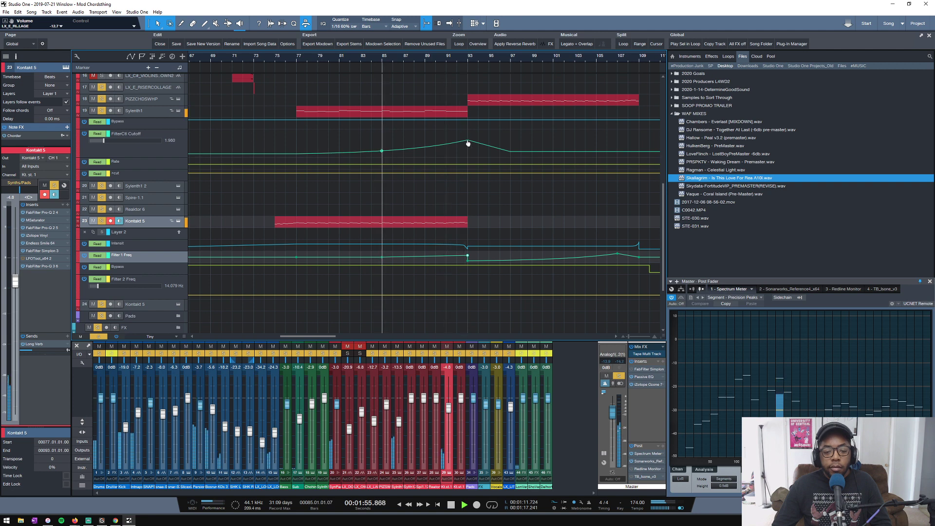
{"action": "left_click_drag", "start_coordinate": [469, 143], "coordinate": [466, 143]}
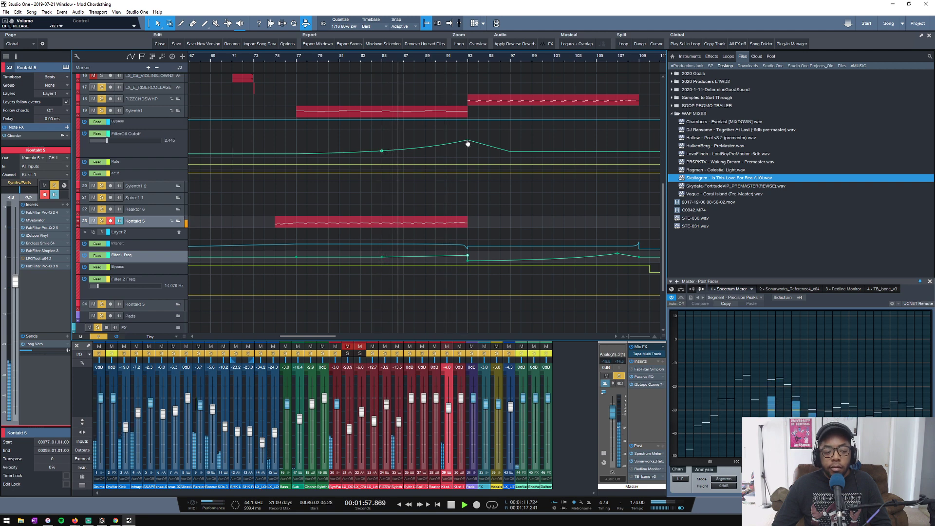
{"action": "mouse_move", "coordinate": [469, 143]}
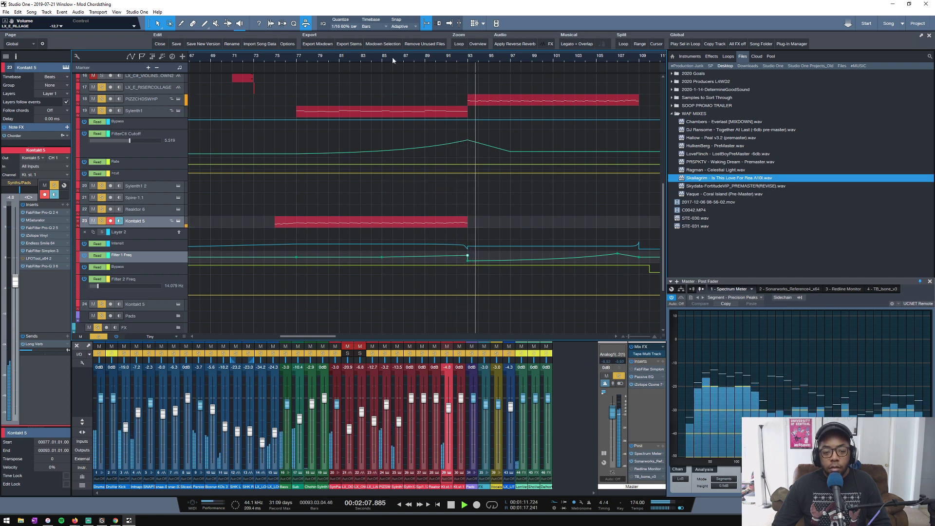
{"action": "key", "text": "space"}
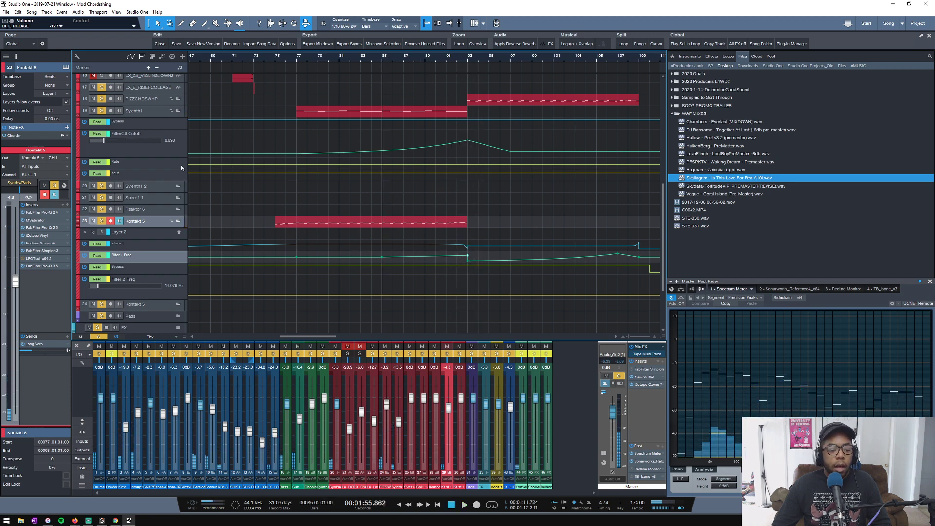
Insert FabFilter Simplon as an effect on the Sylenth1 track.
{"action": "left_click", "coordinate": [161, 112]}
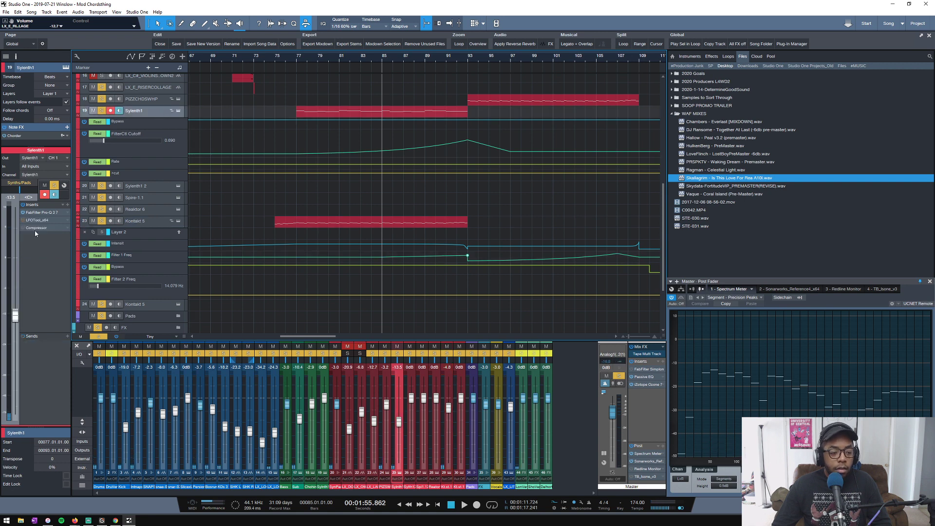
{"action": "left_click", "coordinate": [68, 205]}
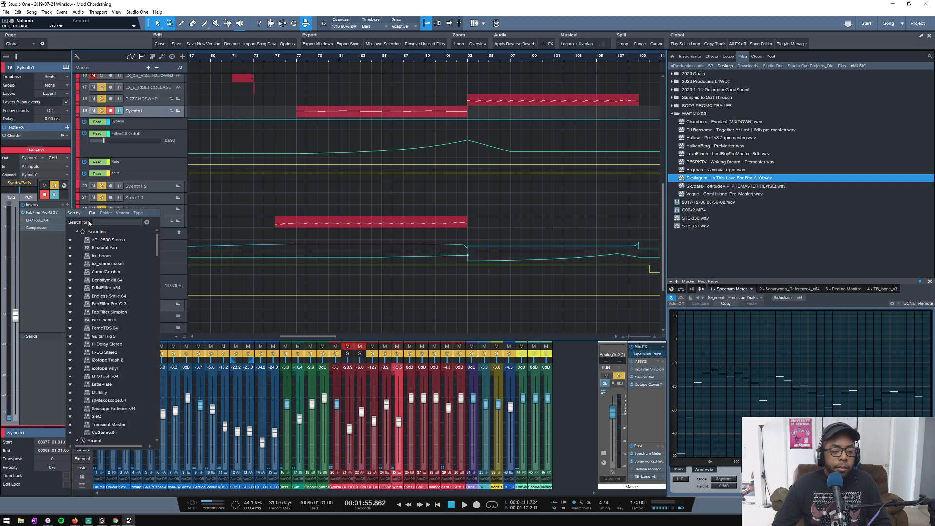
{"action": "left_click", "coordinate": [119, 313]}
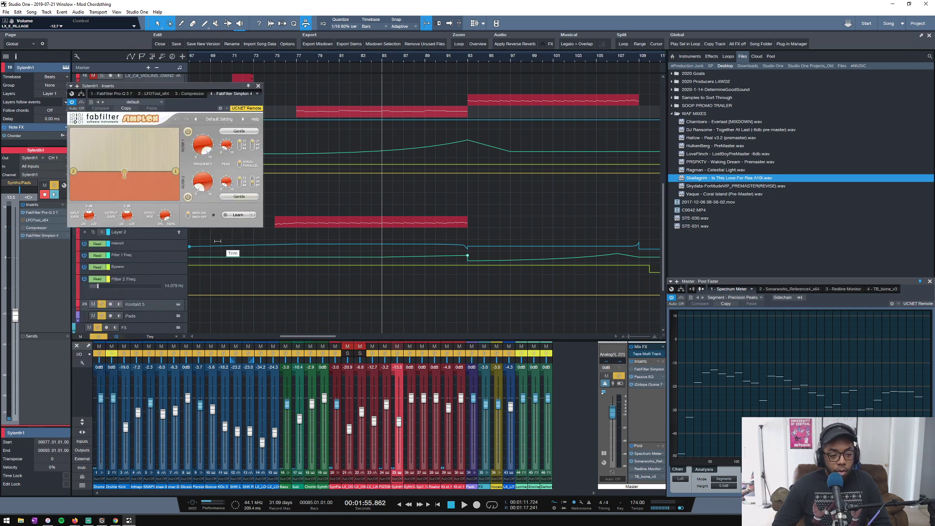
Create automation for Simplon's Filter 1 Freq and disable Filter 2.
{"action": "right_click", "coordinate": [204, 143]}
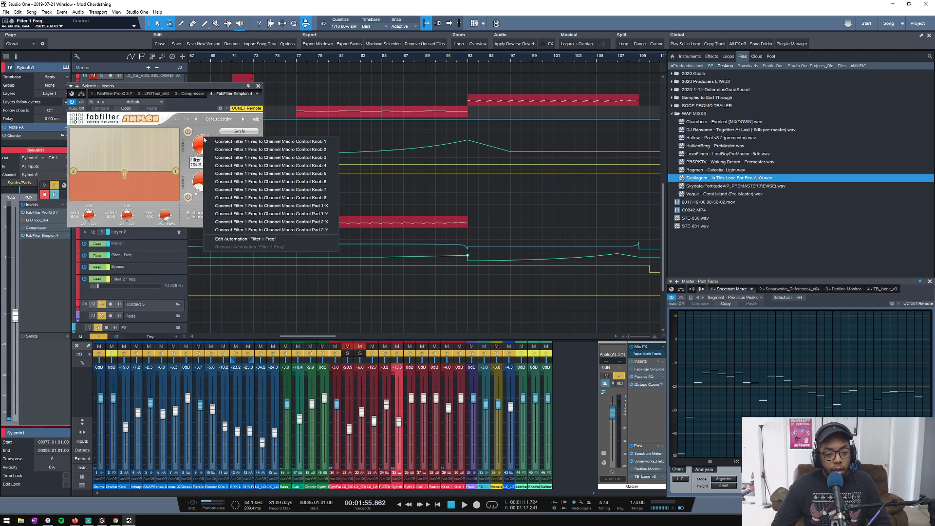
{"action": "left_click", "coordinate": [229, 239]}
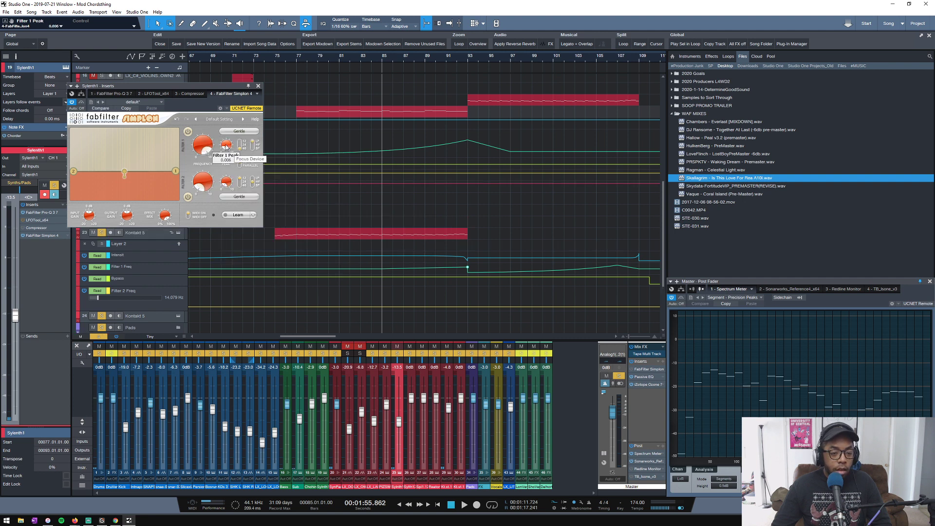
{"action": "left_click", "coordinate": [188, 197]}
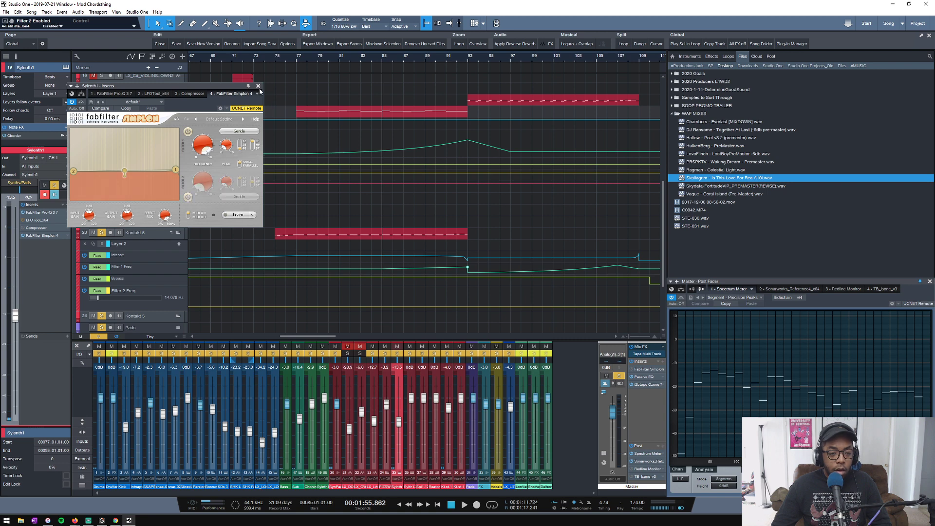
Close the Simplon window and enlarge the Sylenth1 track's Filter 1 Freq automation lane.
{"action": "left_click", "coordinate": [258, 86]}
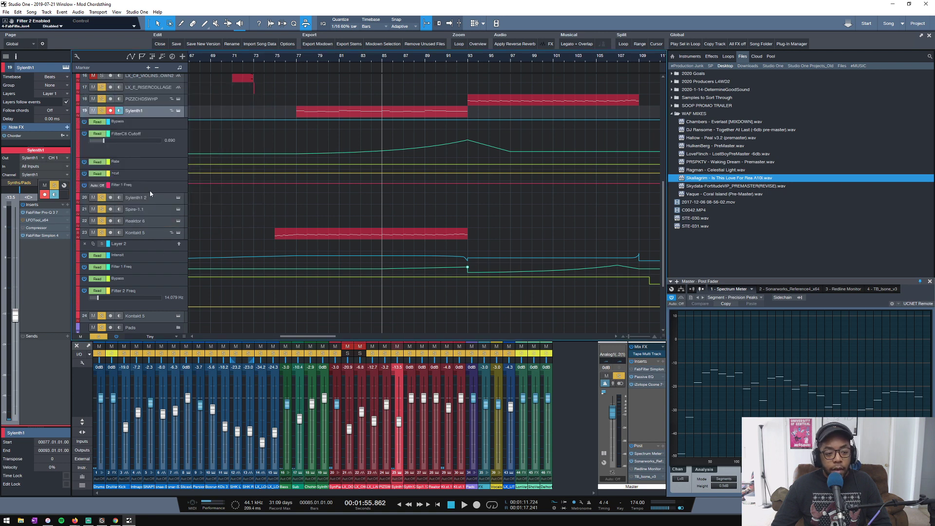
{"action": "left_click_drag", "start_coordinate": [147, 196], "coordinate": [147, 222]}
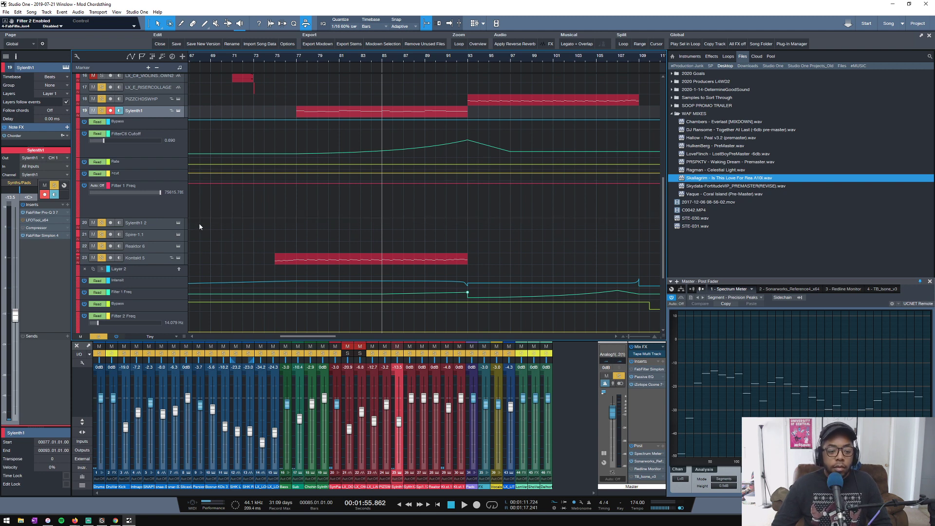
Raise the FilterCtl Cutoff automation slightly at bar 77 and raise its peak at bar 93, auditioning from bar 77.
{"action": "left_click", "coordinate": [295, 58]}
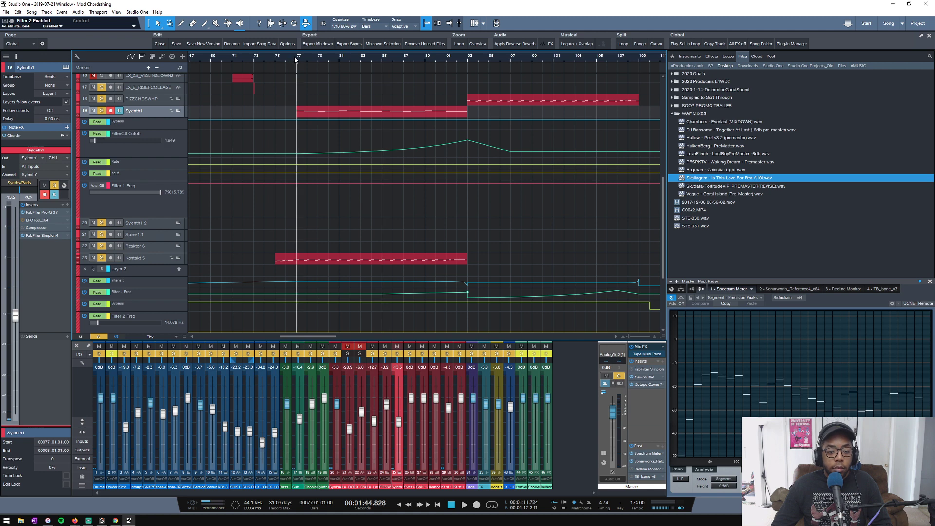
{"action": "key", "text": "space"}
{"action": "left_click", "coordinate": [296, 153]}
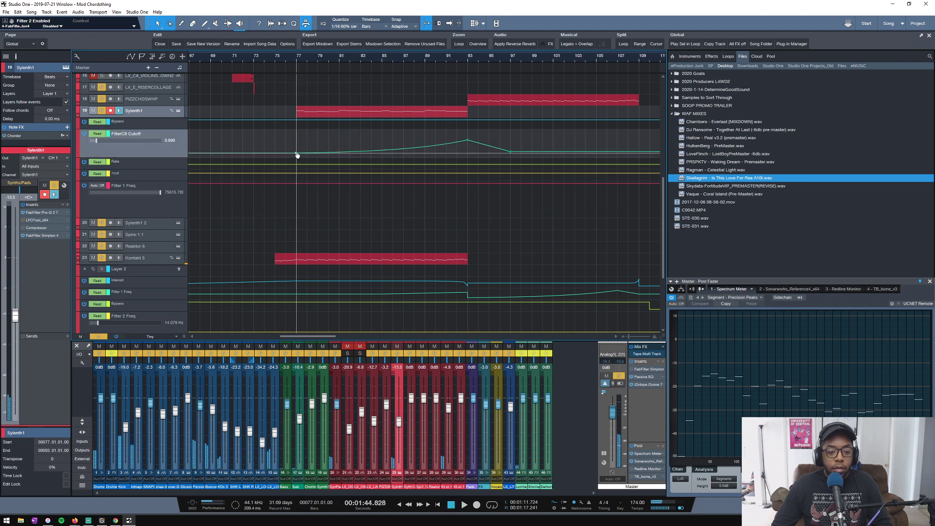
{"action": "key", "text": "space"}
{"action": "left_click_drag", "start_coordinate": [298, 152], "coordinate": [297, 154]}
{"action": "key", "text": "space"}
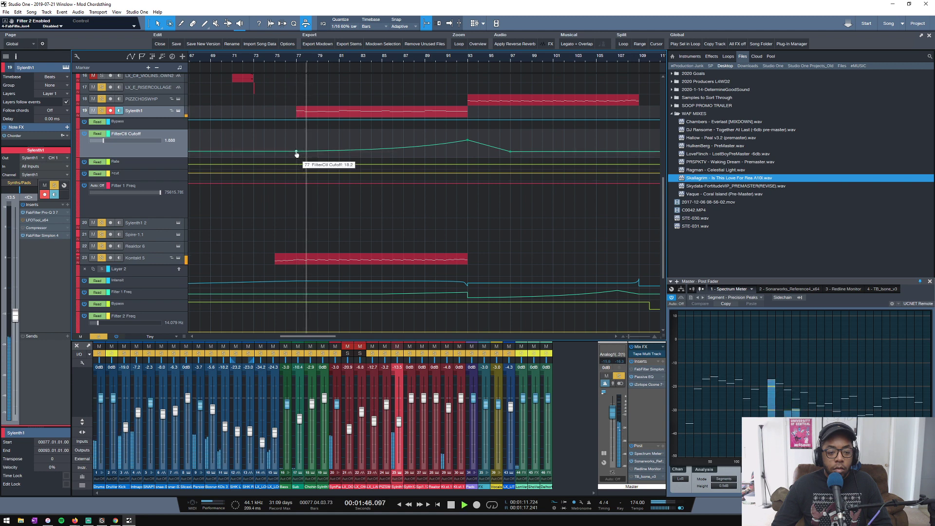
{"action": "key", "text": "space"}
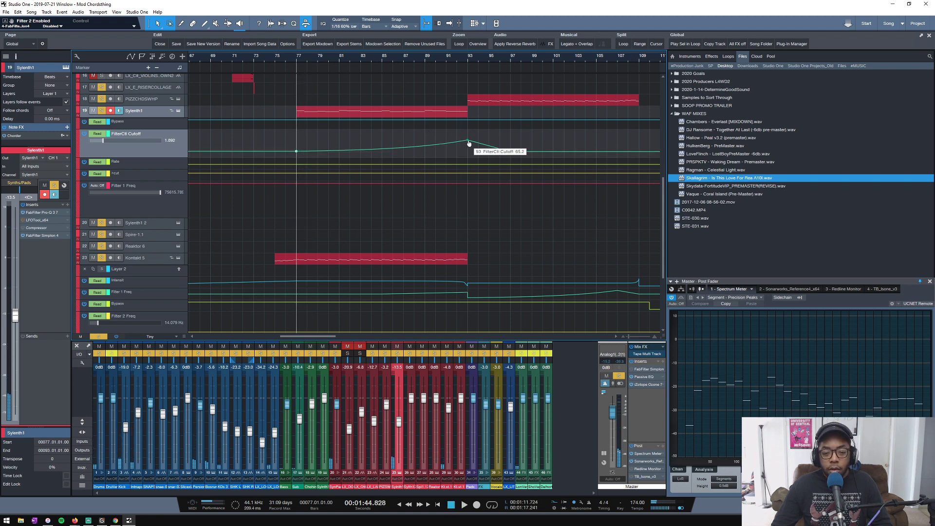
{"action": "left_click_drag", "start_coordinate": [470, 143], "coordinate": [468, 135]}
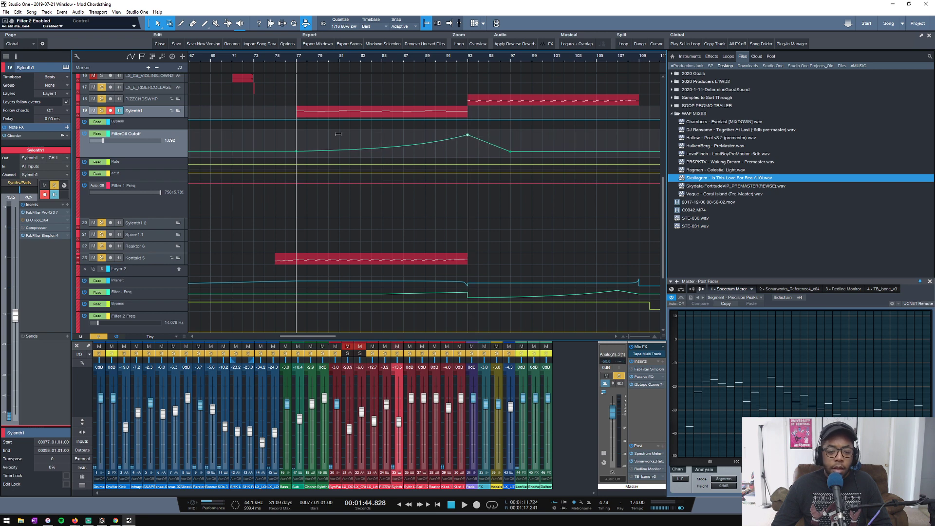
Shape Sylenth1's Filter 1 Freq automation into a curved rise from about 512 Hz at bar 77 to about 28,460 Hz at bar 93 during playback.
{"action": "left_click_drag", "start_coordinate": [299, 187], "coordinate": [297, 205]}
{"action": "key", "text": "space"}
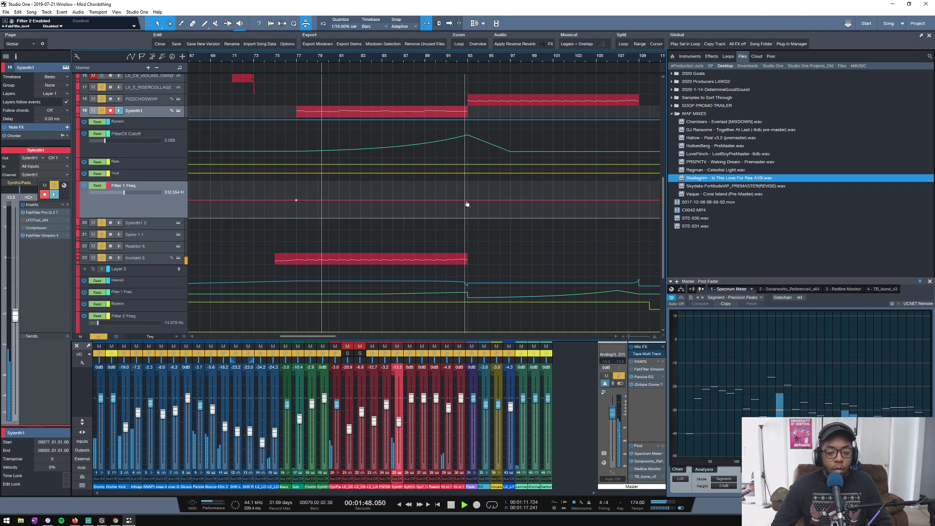
{"action": "left_click_drag", "start_coordinate": [469, 204], "coordinate": [468, 190]}
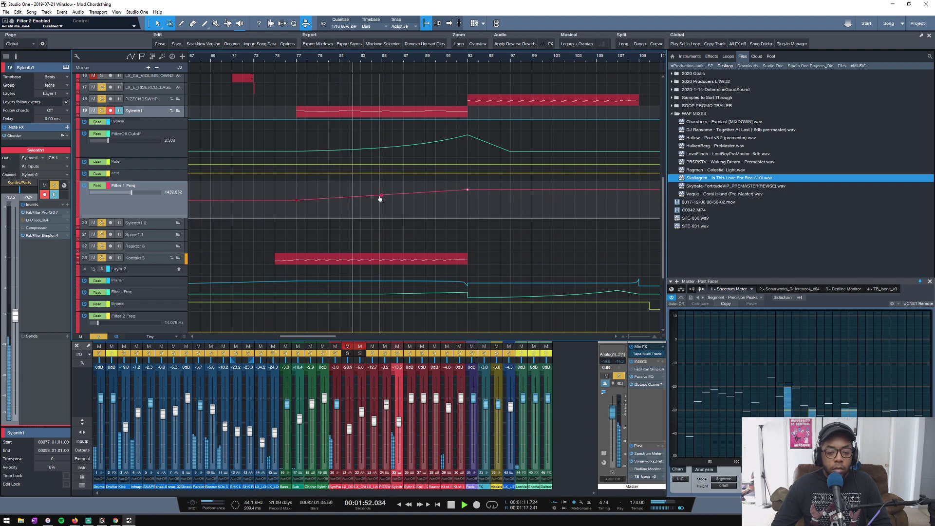
{"action": "left_click_drag", "start_coordinate": [382, 198], "coordinate": [378, 203]}
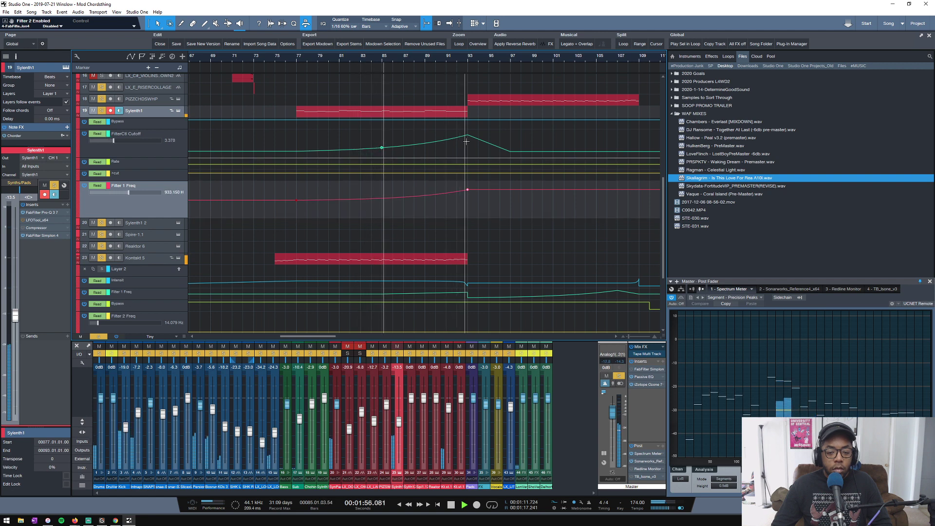
{"action": "left_click", "coordinate": [468, 138]}
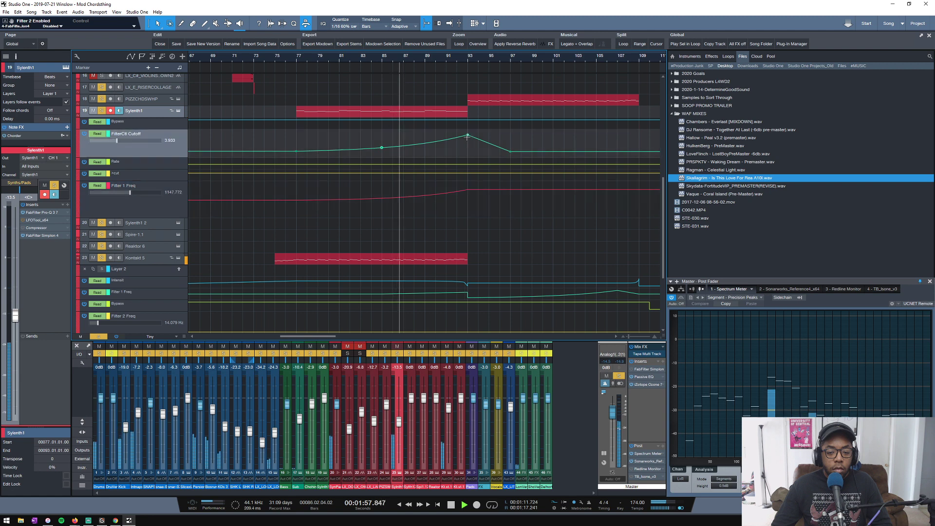
{"action": "left_click_drag", "start_coordinate": [468, 193], "coordinate": [468, 189]}
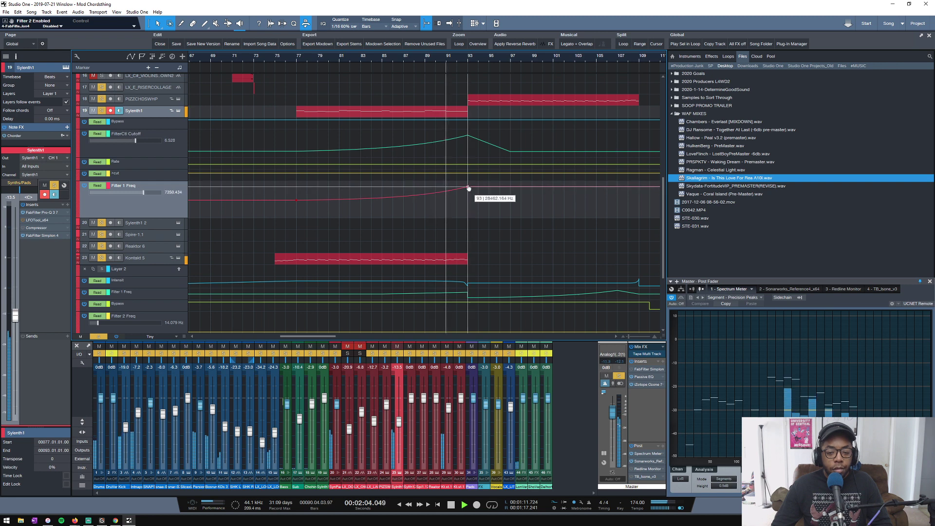
{"action": "key", "text": "space"}
Delete the last note of the Sylenth1 clip and lengthen the C 4 note at bar 91 to end at bar 93.
{"action": "double_click", "coordinate": [460, 111]}
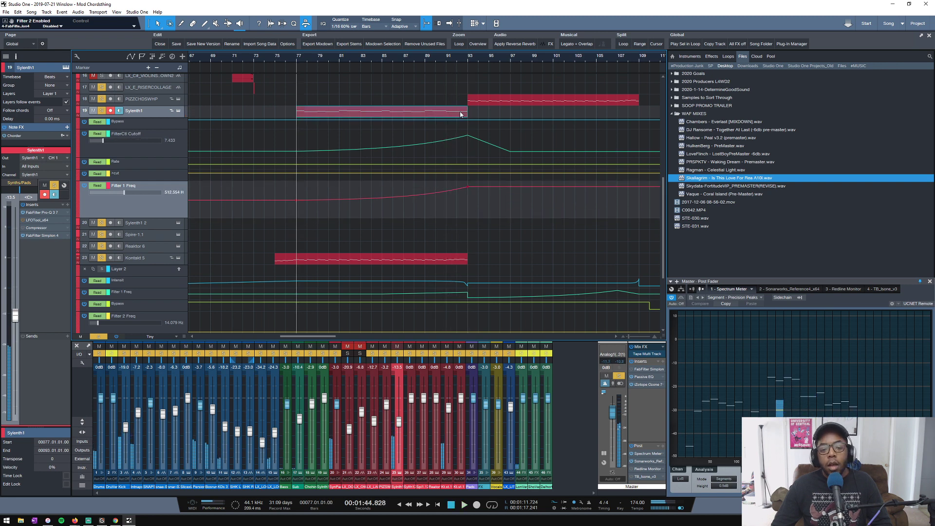
{"action": "left_click", "coordinate": [342, 388]}
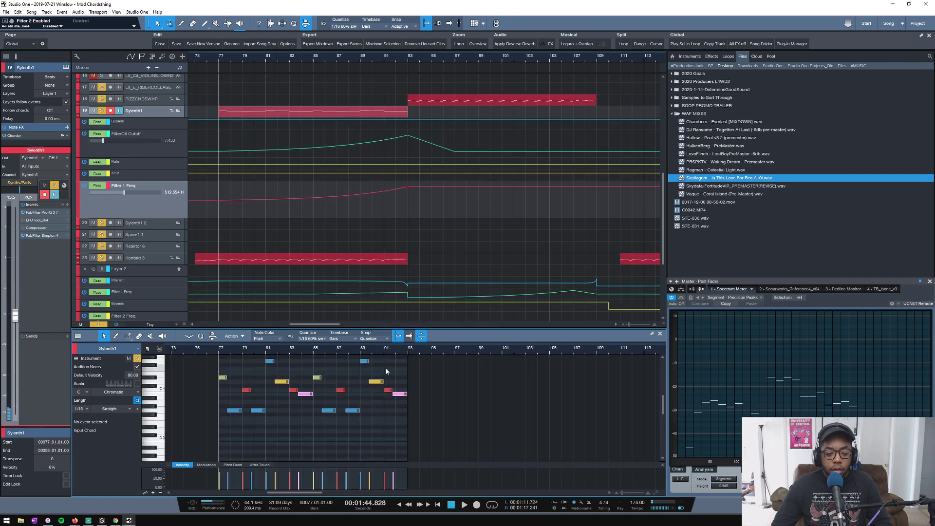
{"action": "left_click", "coordinate": [396, 395]}
{"action": "key", "text": "Delete"}
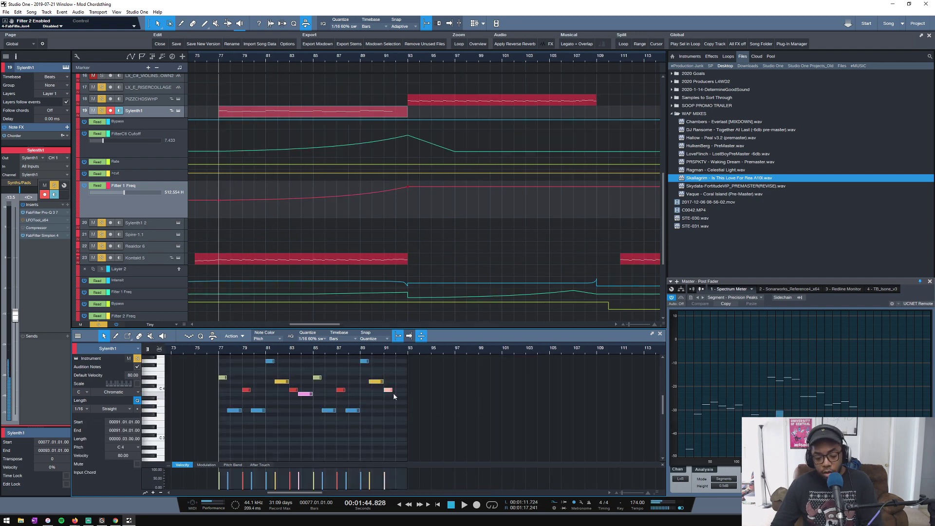
{"action": "left_click_drag", "start_coordinate": [392, 391], "coordinate": [404, 394]}
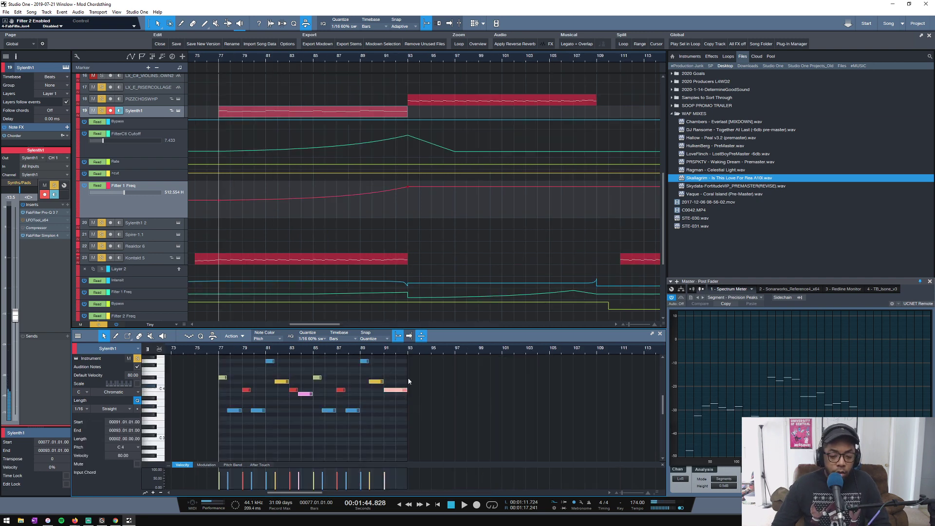
{"action": "scroll", "coordinate": [409, 349], "scroll_direction": "up", "scroll_amount": 8}
{"action": "scroll", "coordinate": [392, 349], "scroll_direction": "down", "scroll_amount": 5}
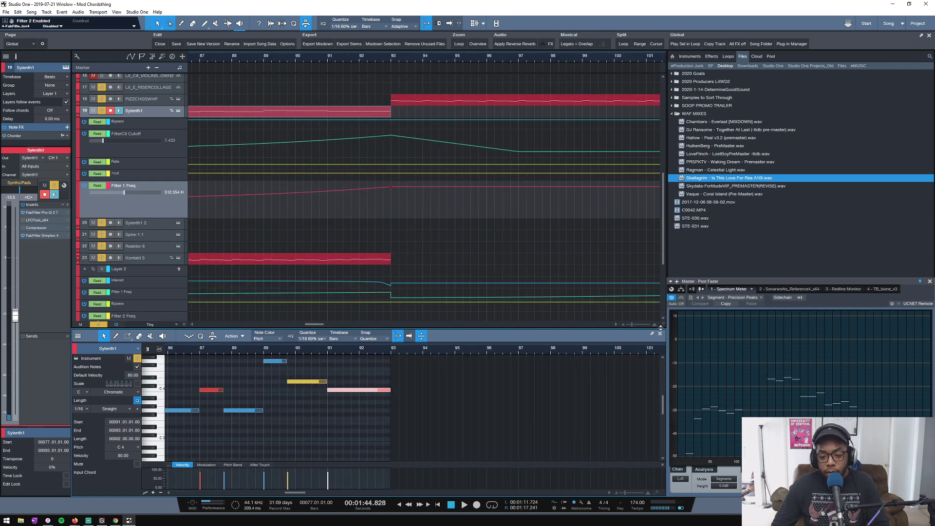
{"action": "left_click", "coordinate": [660, 334]}
Audition the Sylenth1 filter sweep from bar 77 past bar 93 with all tracks in view, and replay the passage from bar 87.
{"action": "scroll", "coordinate": [447, 59], "scroll_direction": "down", "scroll_amount": 6}
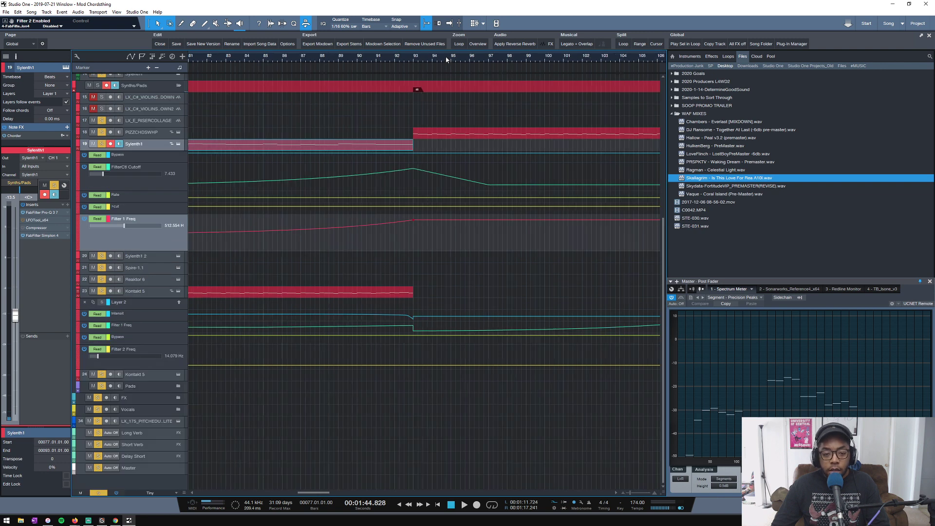
{"action": "scroll", "coordinate": [453, 63], "scroll_direction": "up", "scroll_amount": 2}
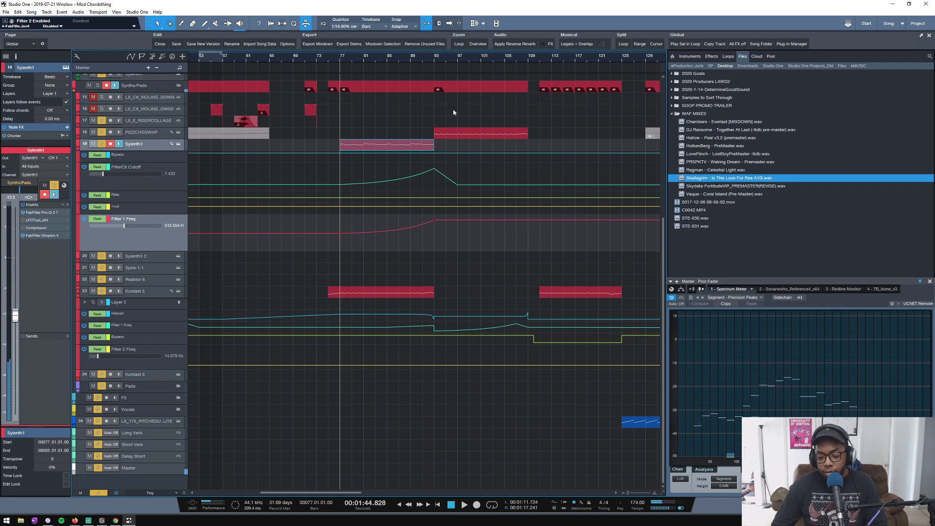
{"action": "key", "text": "space"}
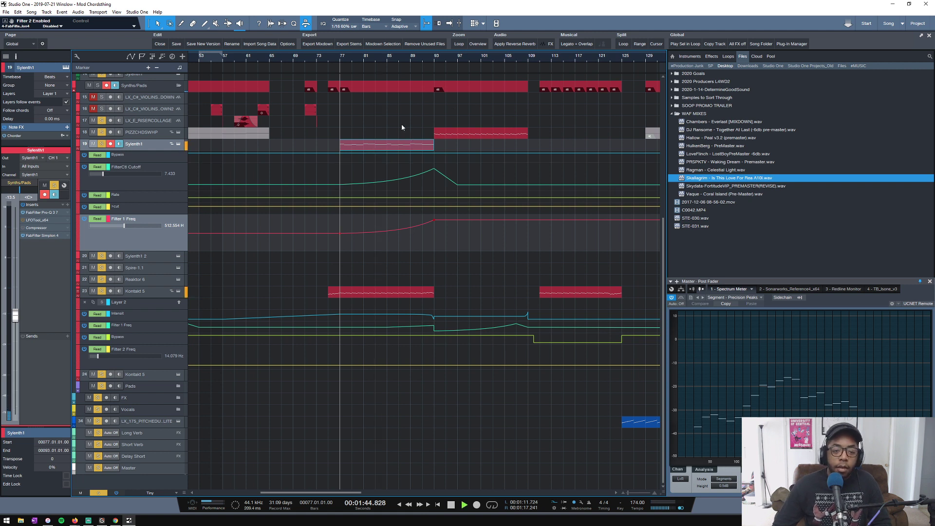
{"action": "scroll", "coordinate": [401, 61], "scroll_direction": "up", "scroll_amount": 1}
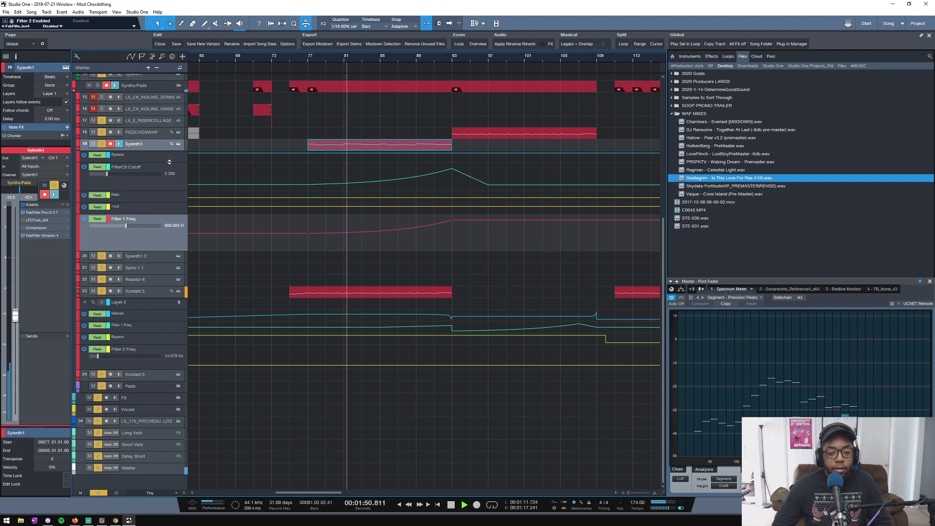
{"action": "left_click", "coordinate": [458, 294]}
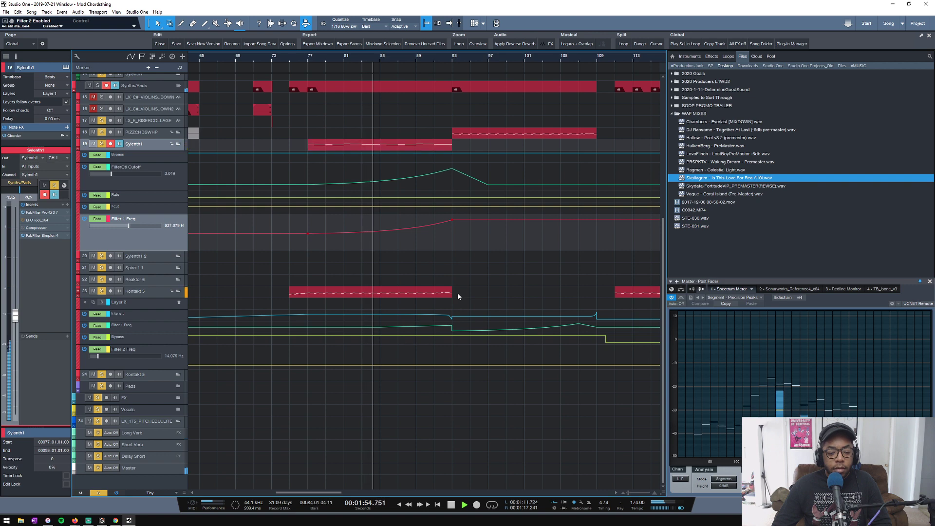
{"action": "key", "text": "shift+w"}
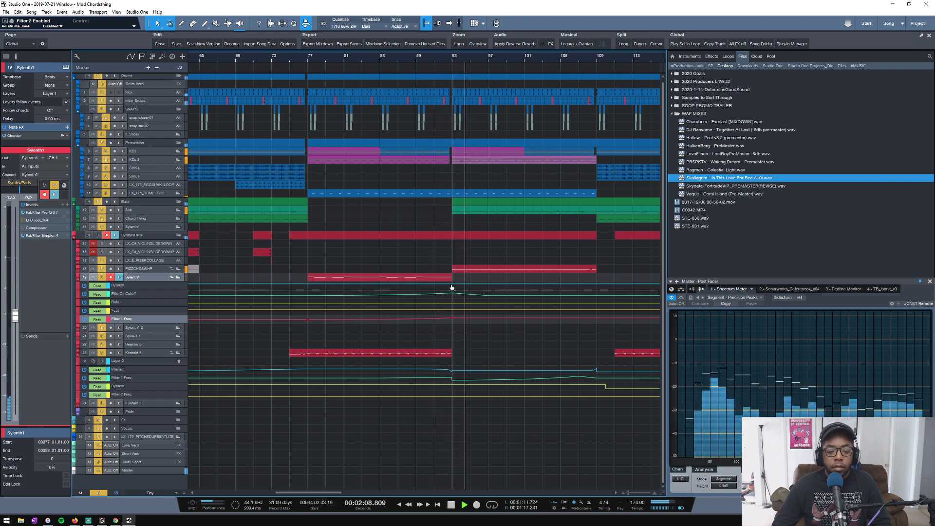
{"action": "key", "text": "space"}
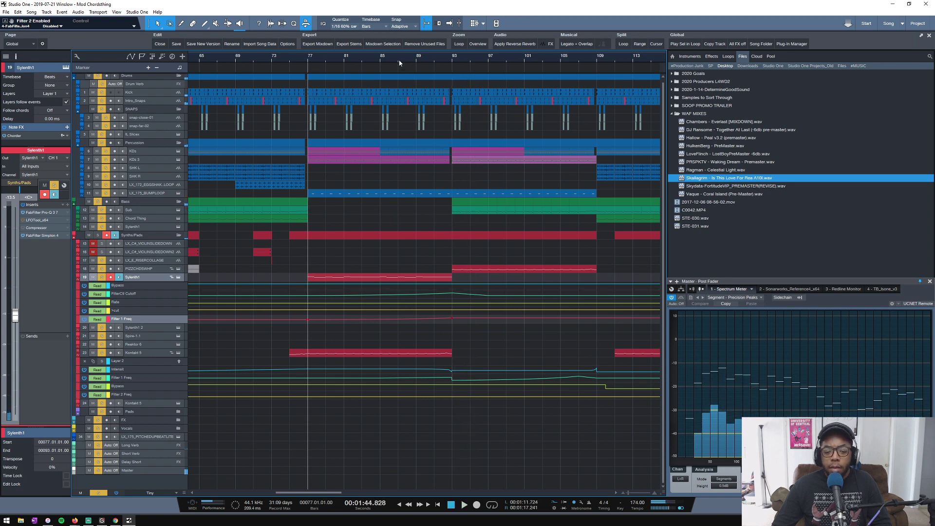
{"action": "left_click", "coordinate": [399, 63]}
{"action": "key", "text": "space"}
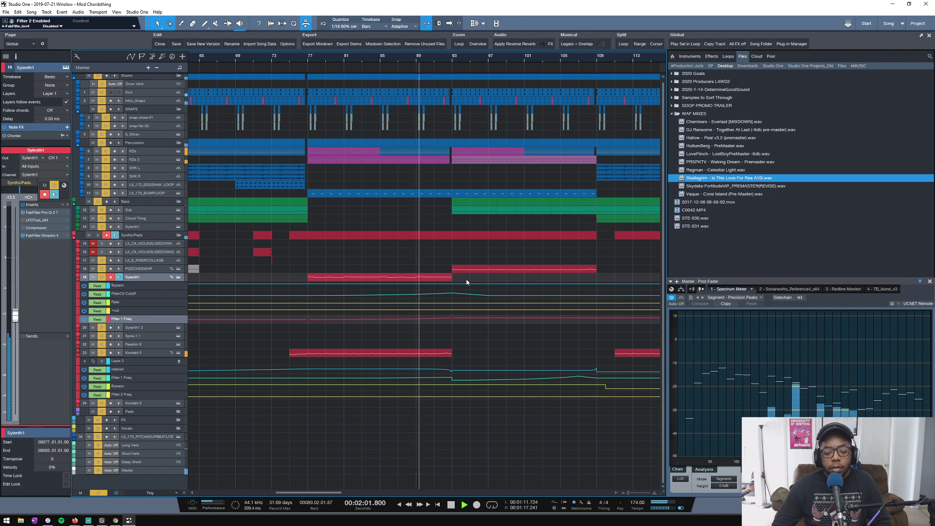
{"action": "key", "text": "space"}
Replace the Sylenth1 clip's closing C 4 note with a single D 4 note held from 89.04 to bar 93, and audition the change.
{"action": "double_click", "coordinate": [440, 277]}
{"action": "left_click_drag", "start_coordinate": [426, 354], "coordinate": [400, 389]}
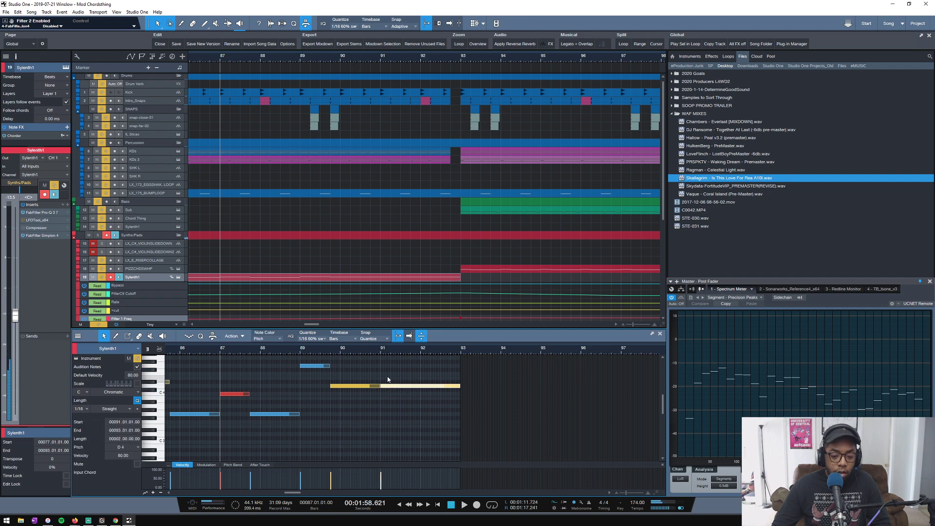
{"action": "key", "text": "space"}
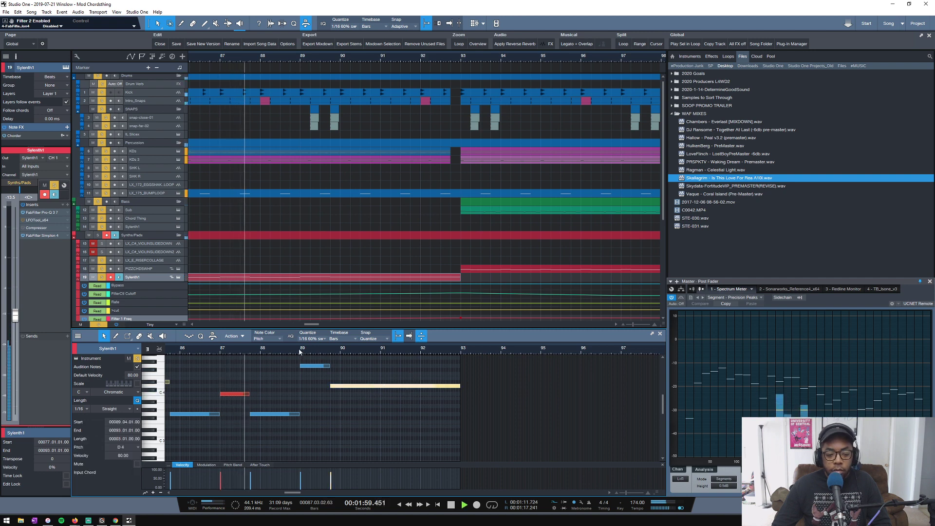
{"action": "left_click", "coordinate": [660, 334]}
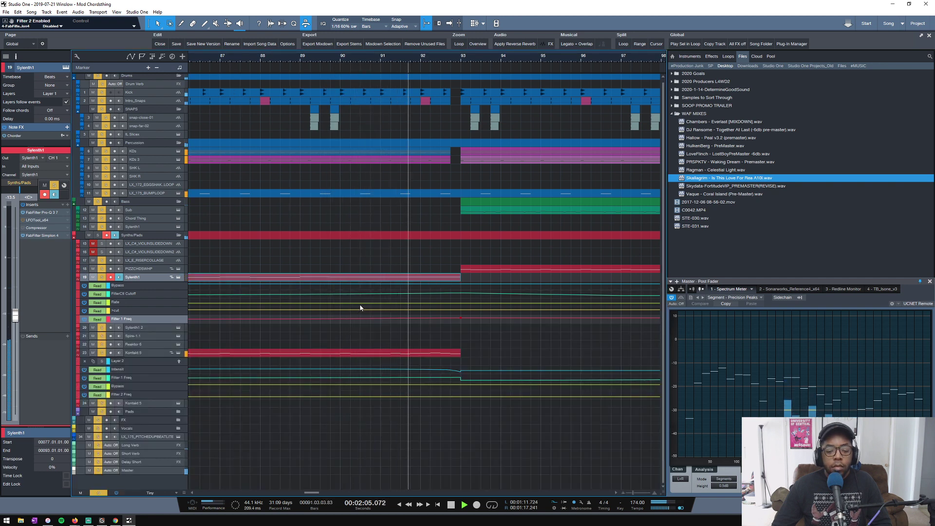
{"action": "key", "text": "space"}
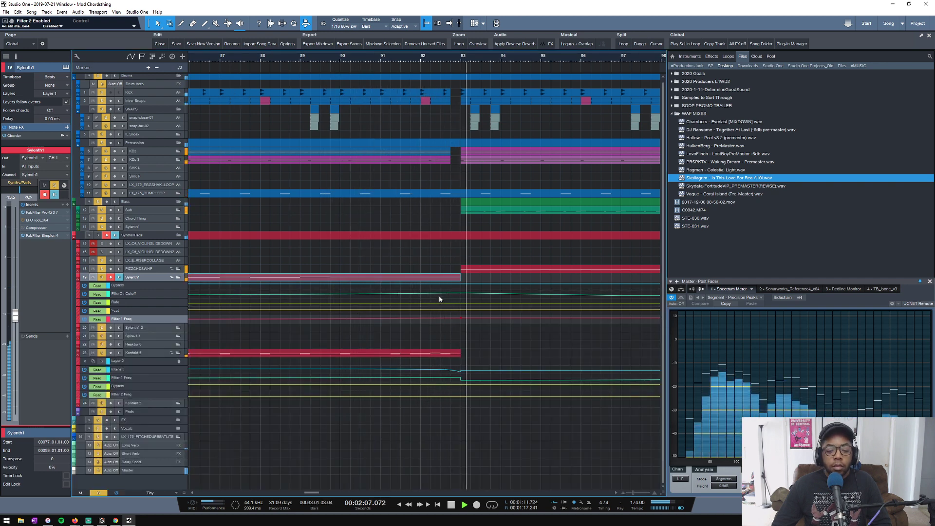
Enlarge the Sylenth1 track's Bypass automation lane and add a point at bar 93.
{"action": "left_click_drag", "start_coordinate": [156, 290], "coordinate": [151, 313]}
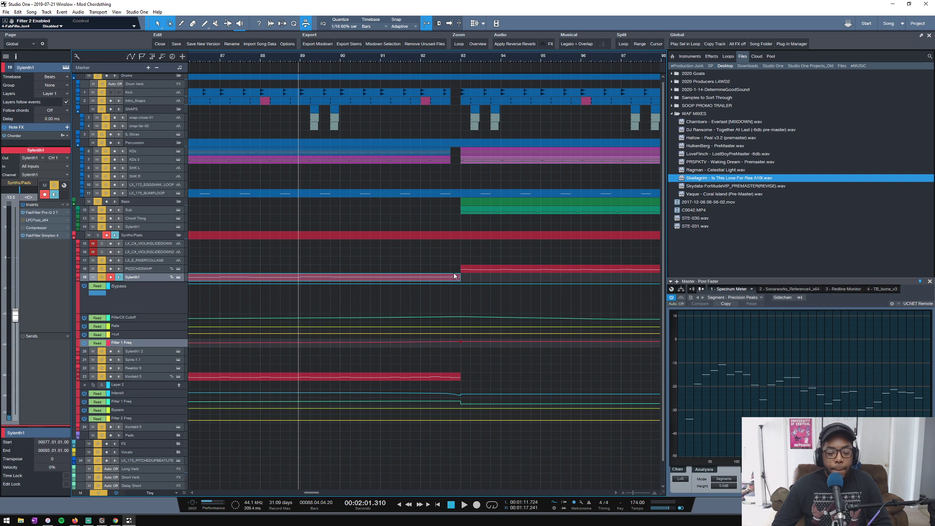
{"action": "left_click", "coordinate": [461, 284]}
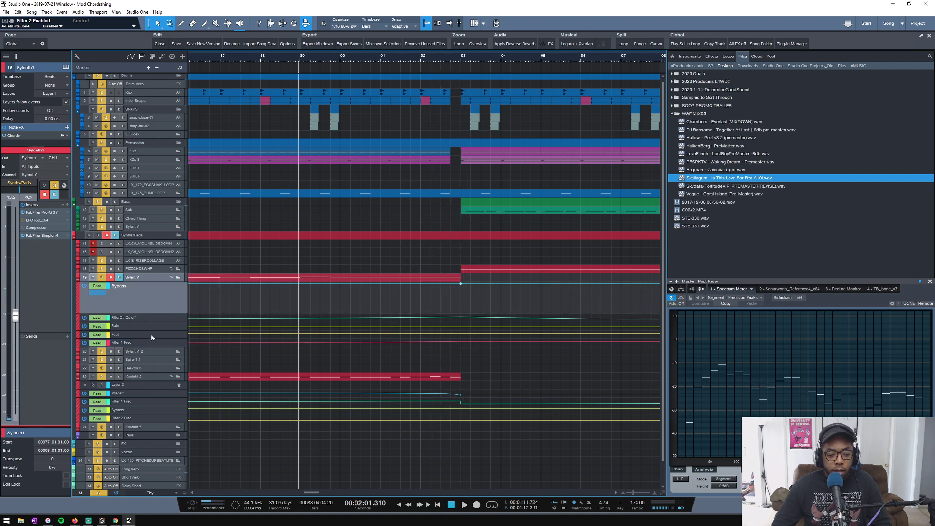
Enlarge Sylenth1's Filter 1 Freq lane and drop the automation vertically at bar 93 to near the bottom of its range.
{"action": "left_click_drag", "start_coordinate": [140, 349], "coordinate": [139, 381]}
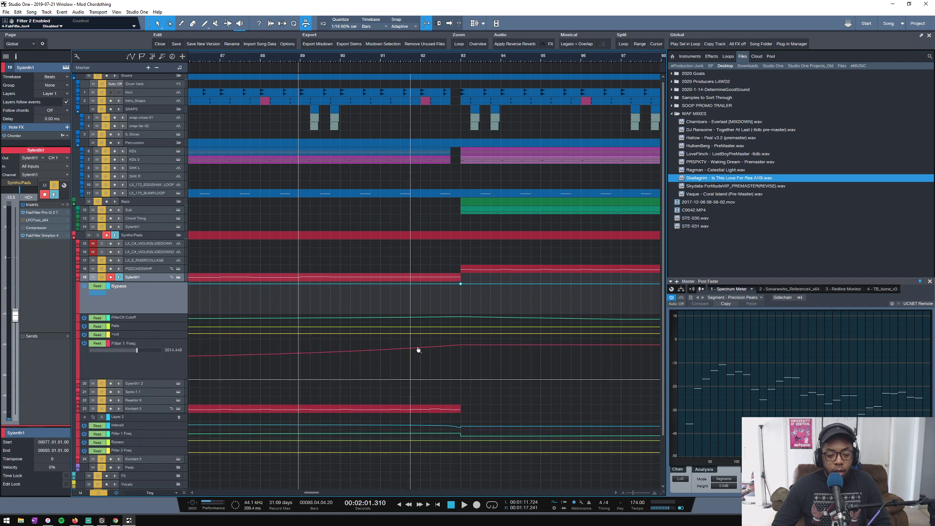
{"action": "left_click", "coordinate": [461, 344]}
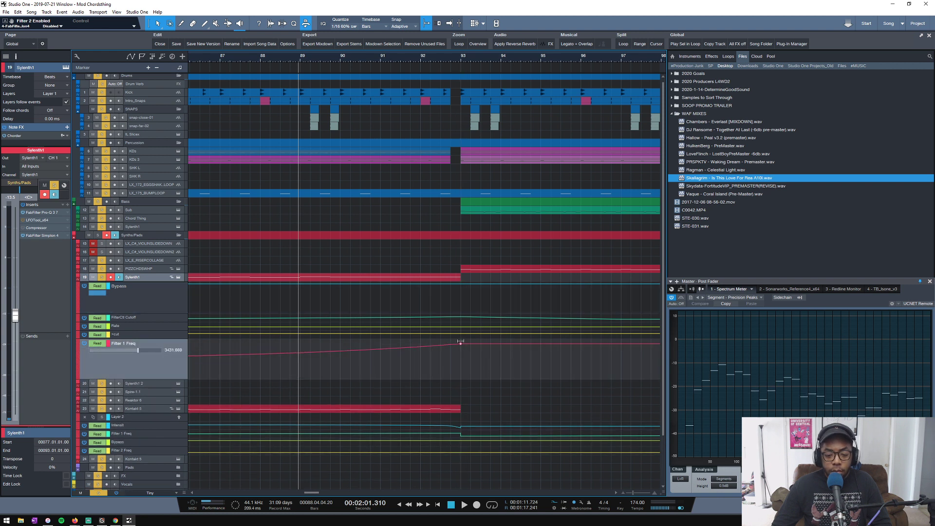
{"action": "left_click_drag", "start_coordinate": [466, 347], "coordinate": [461, 379]}
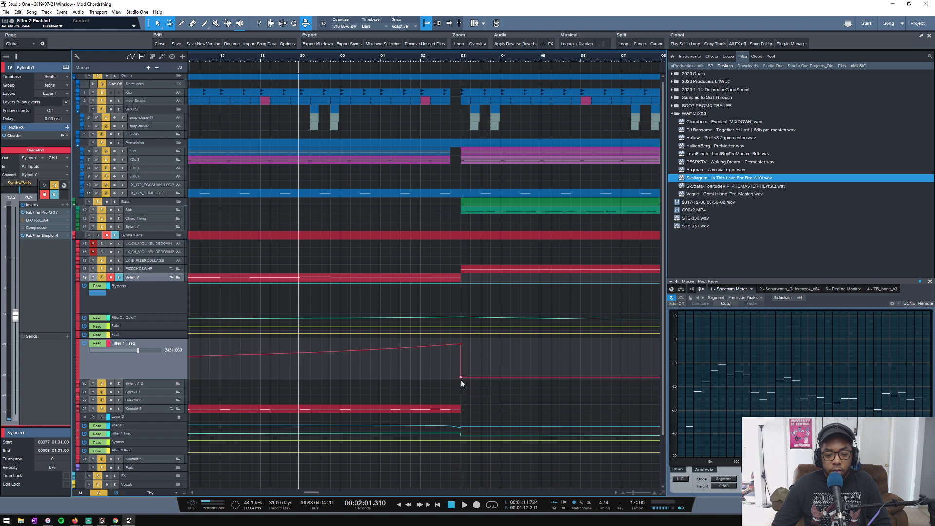
{"action": "left_click_drag", "start_coordinate": [465, 60], "coordinate": [439, 290]}
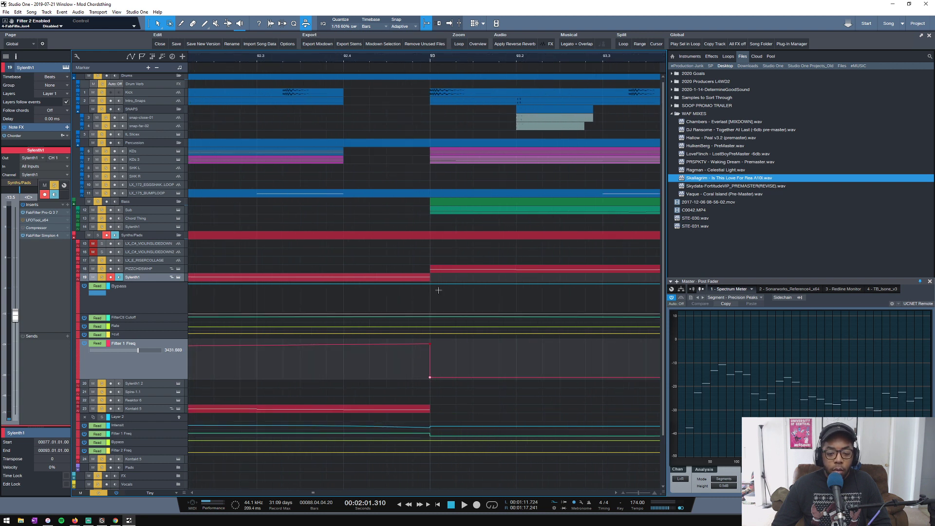
Start Sylenth1's Filter 1 Freq drop slightly before bar 93, bow the falling segment outward into a curve, and audition the transition.
{"action": "left_click_drag", "start_coordinate": [431, 348], "coordinate": [416, 349]}
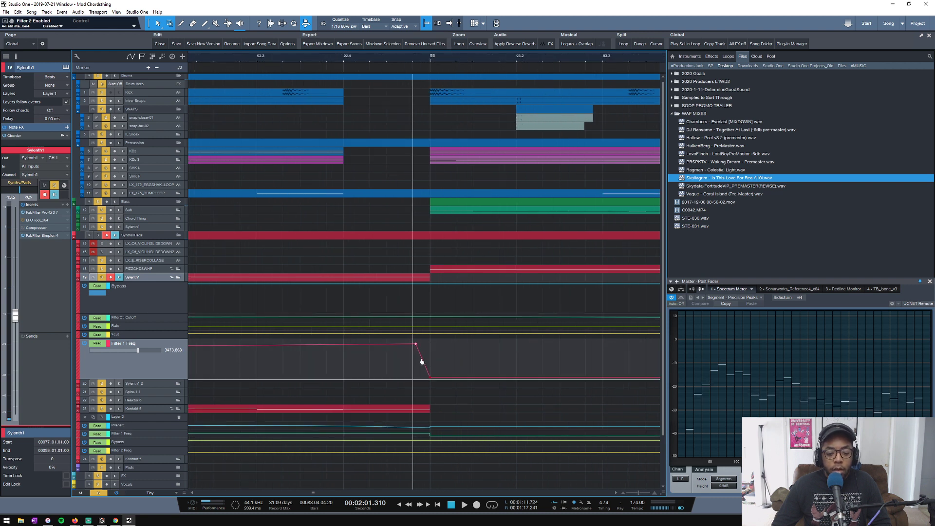
{"action": "key", "text": "space"}
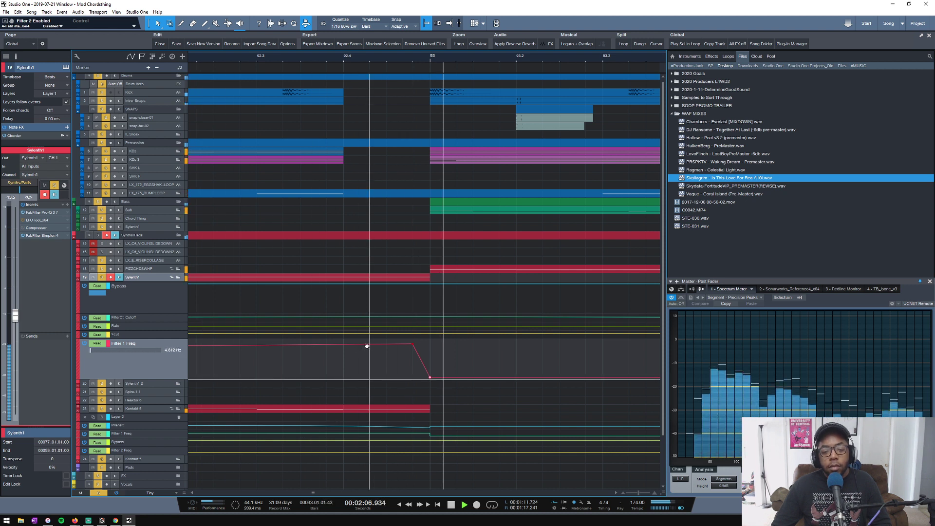
{"action": "left_click_drag", "start_coordinate": [420, 365], "coordinate": [424, 360]}
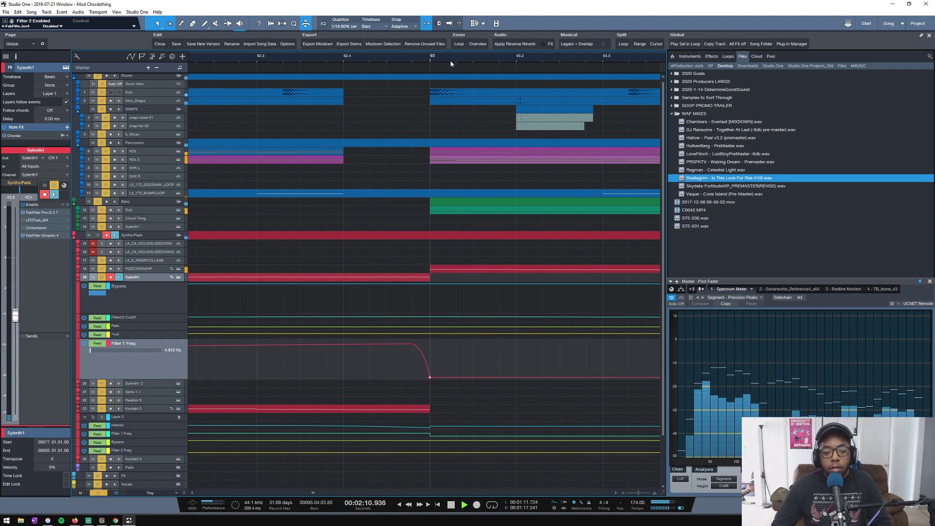
{"action": "scroll", "coordinate": [451, 63], "scroll_direction": "down", "scroll_amount": 10}
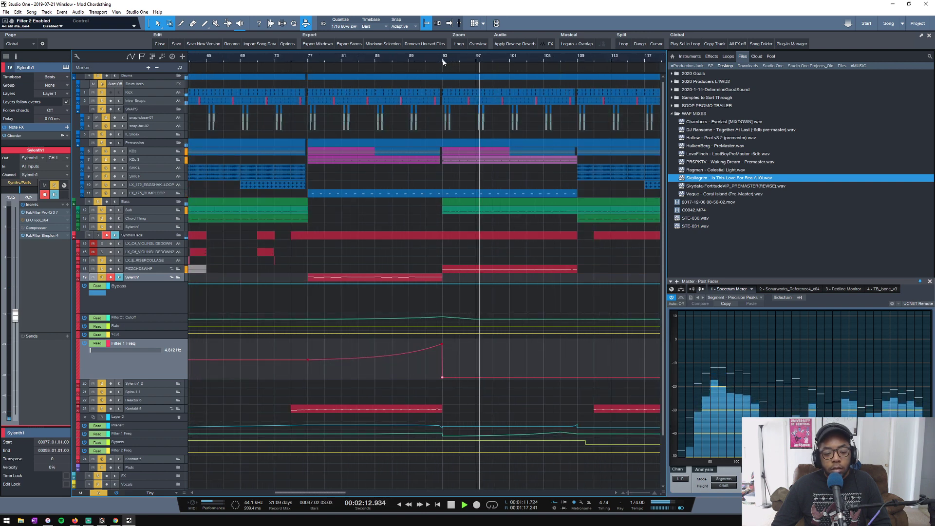
{"action": "key", "text": "space"}
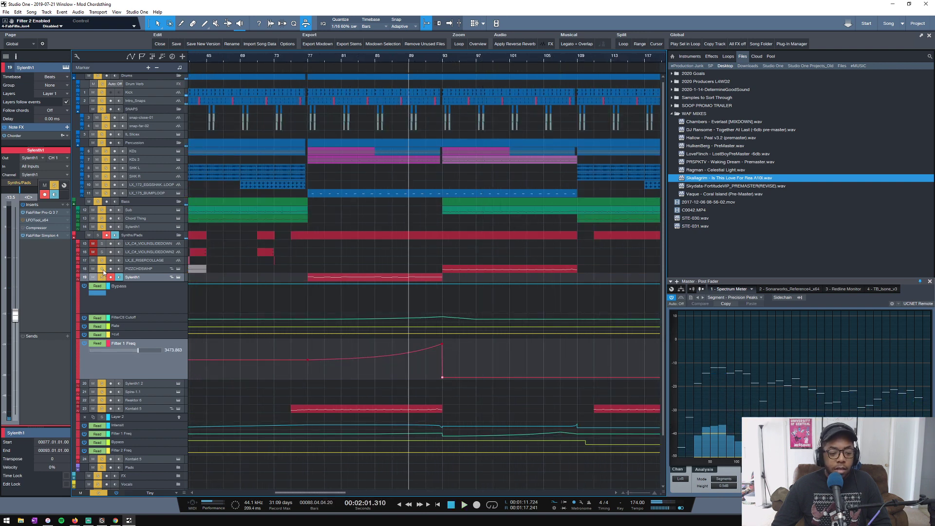
Solo only the PIZZCHDSWHP track, audition it from bar 93, and set its Long Verb send level to -16.2.
{"action": "left_click", "coordinate": [102, 268], "text": "alt"}
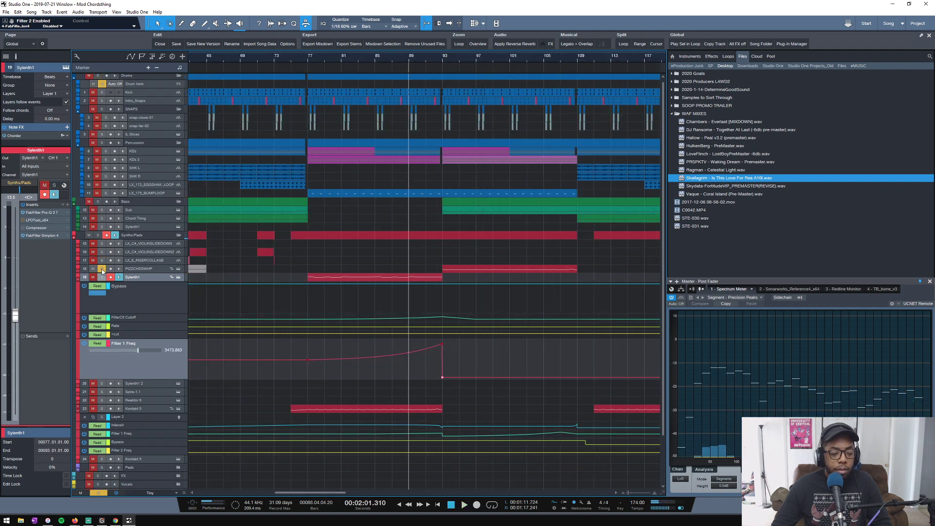
{"action": "left_click", "coordinate": [443, 60]}
{"action": "left_click", "coordinate": [147, 269]}
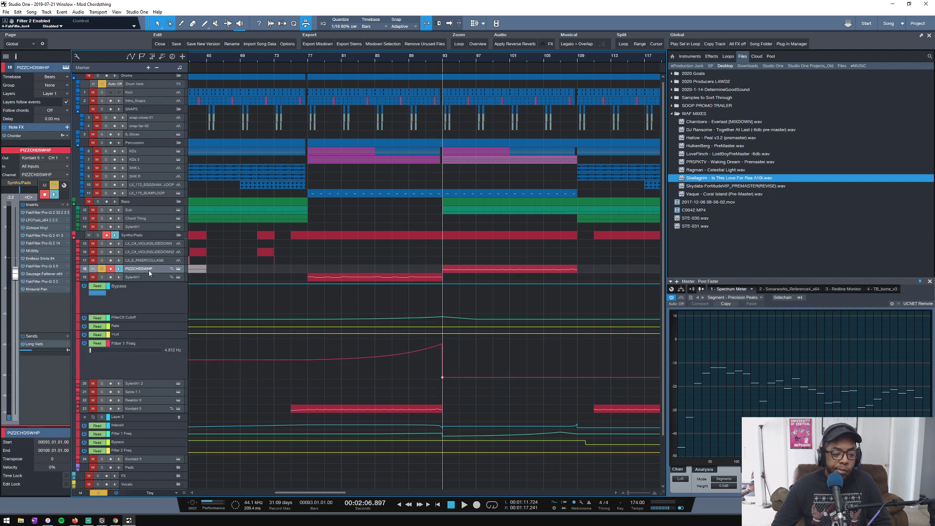
{"action": "key", "text": "space"}
{"action": "left_click_drag", "start_coordinate": [43, 353], "coordinate": [41, 351]}
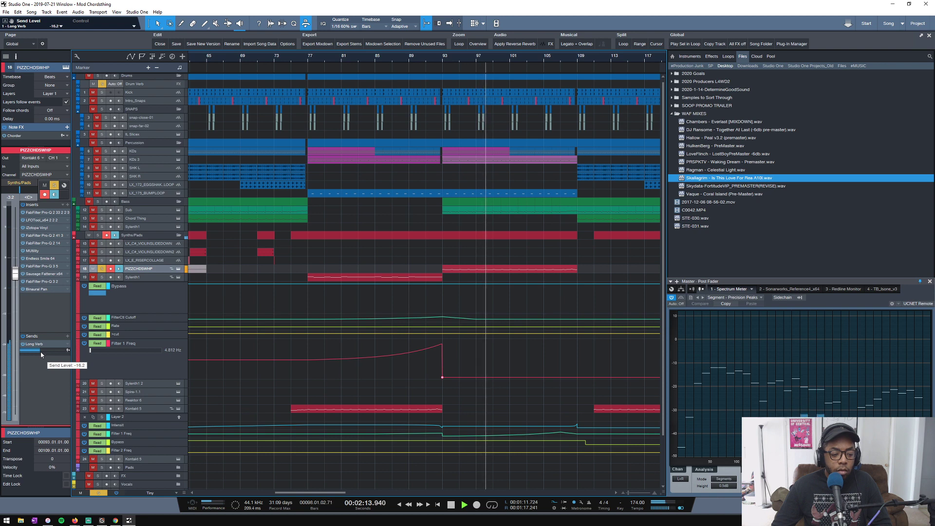
{"action": "key", "text": "space"}
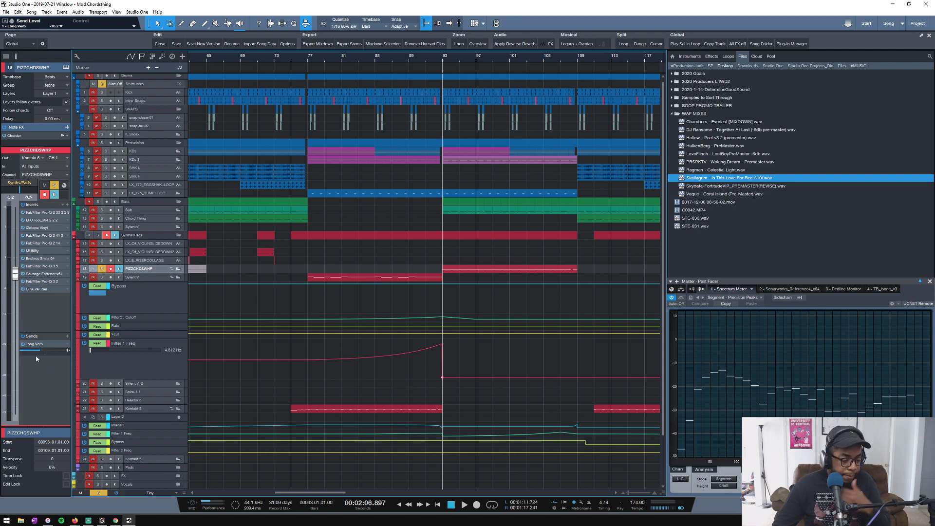
{"action": "left_click", "coordinate": [67, 340]}
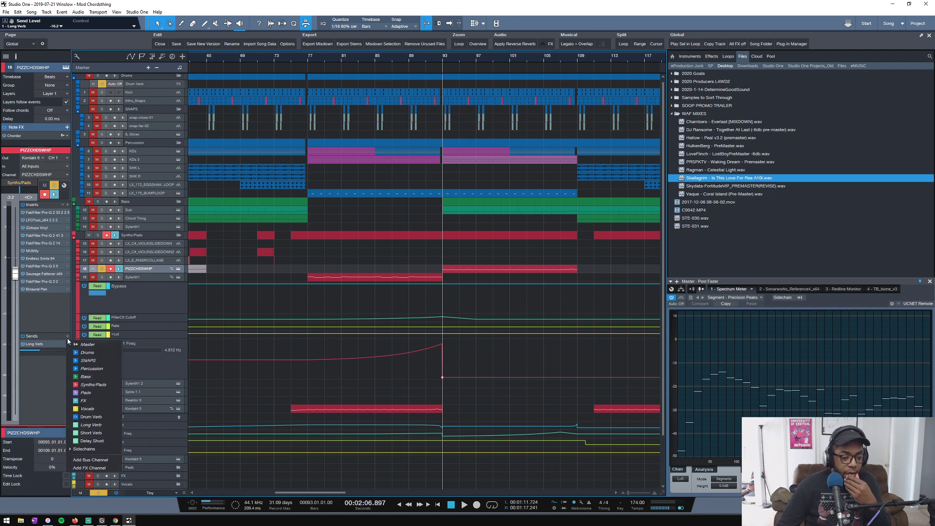
{"action": "left_click", "coordinate": [91, 401]}
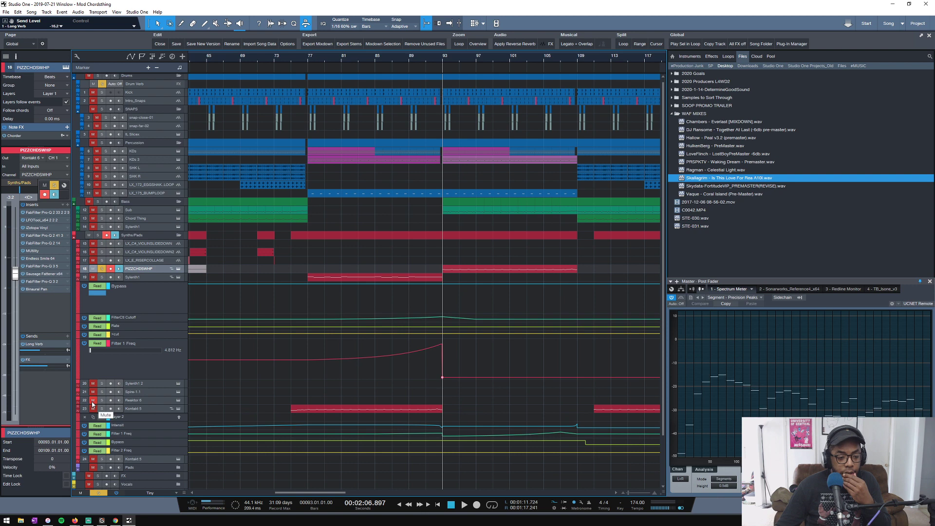
{"action": "scroll", "coordinate": [233, 340], "scroll_direction": "down", "scroll_amount": 3}
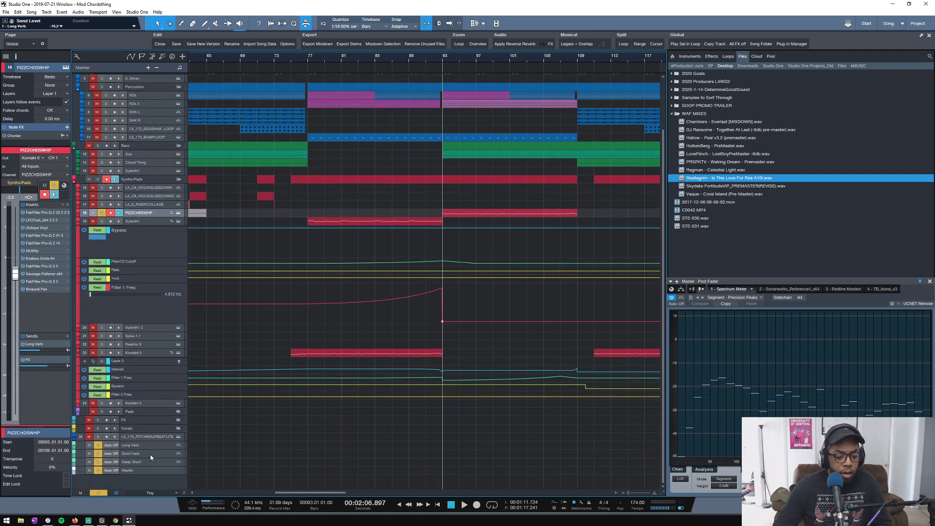
{"action": "left_click", "coordinate": [178, 421]}
{"action": "left_click", "coordinate": [178, 421]}
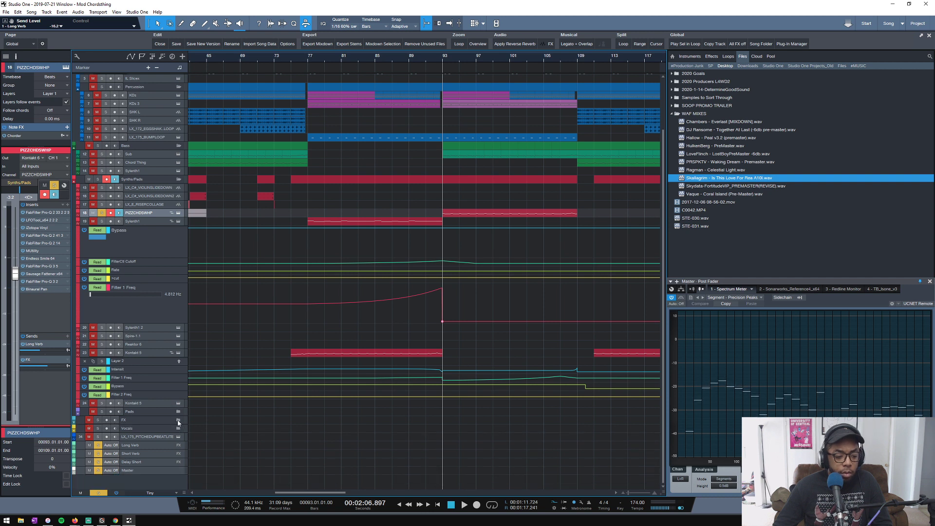
{"action": "left_click", "coordinate": [42, 365]}
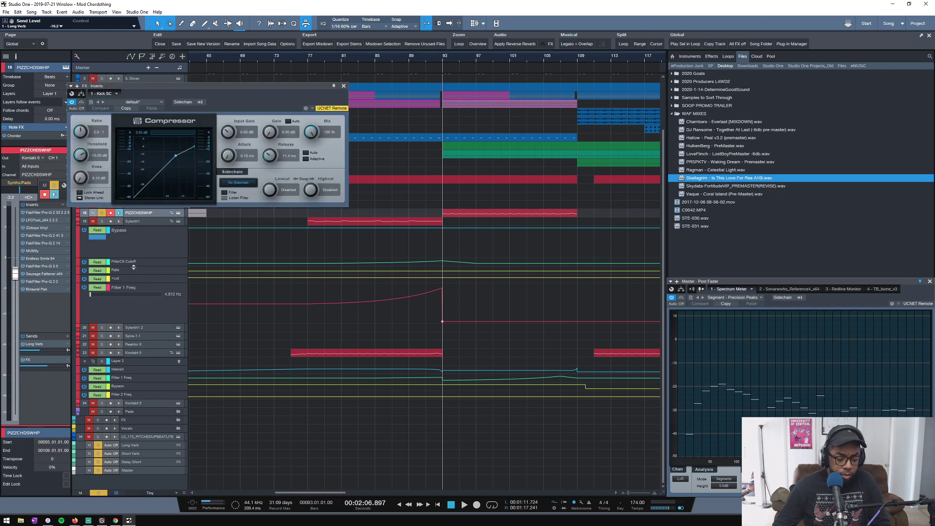
{"action": "key", "text": "F3"}
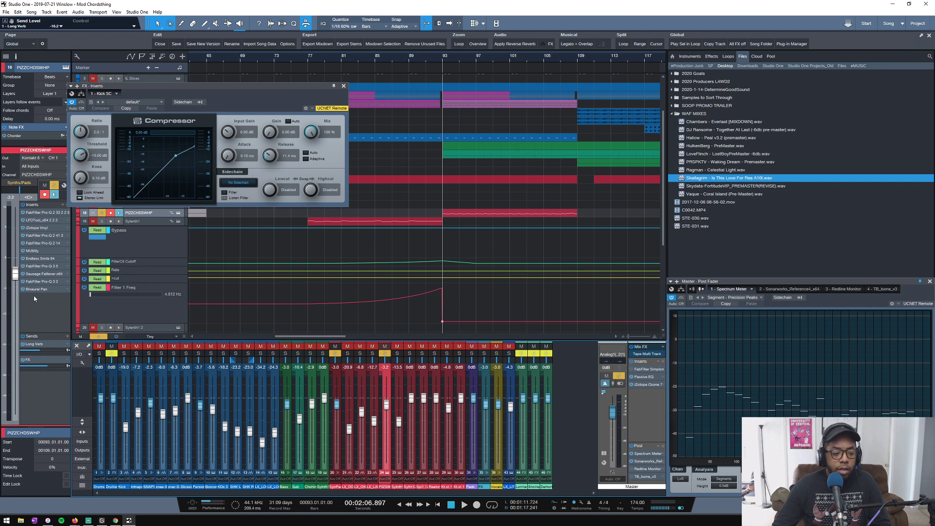
{"action": "left_click", "coordinate": [30, 359]}
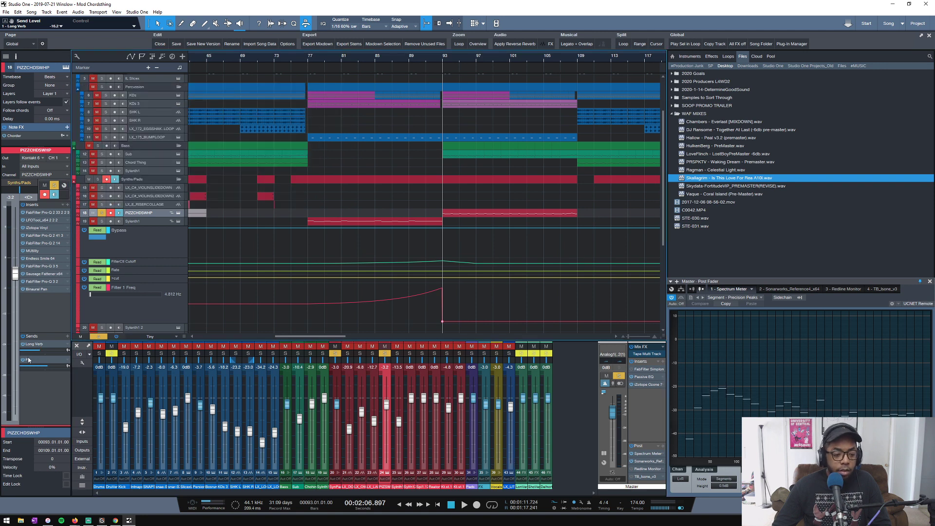
{"action": "left_click", "coordinate": [71, 362]}
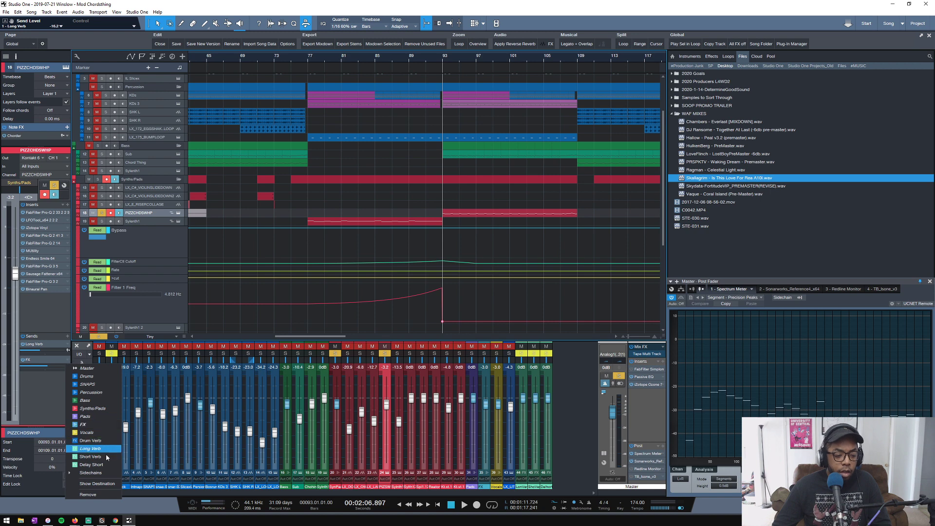
{"action": "left_click", "coordinate": [105, 473]}
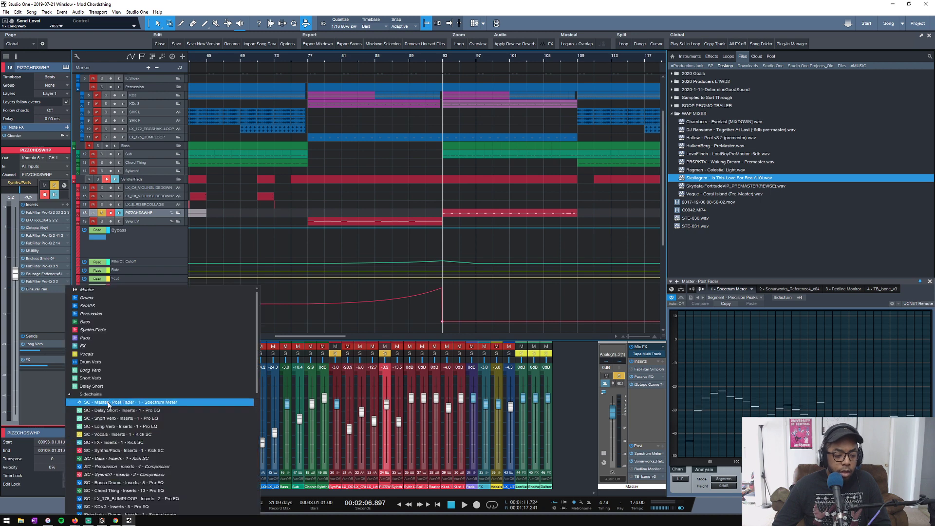
{"action": "left_click", "coordinate": [39, 407]}
{"action": "left_click", "coordinate": [68, 363]}
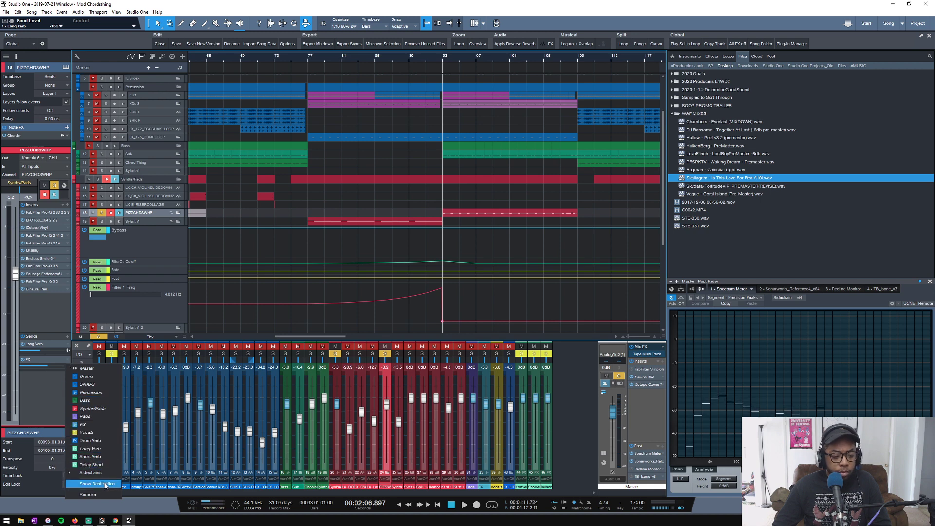
{"action": "left_click", "coordinate": [56, 388]}
{"action": "left_click", "coordinate": [68, 363]}
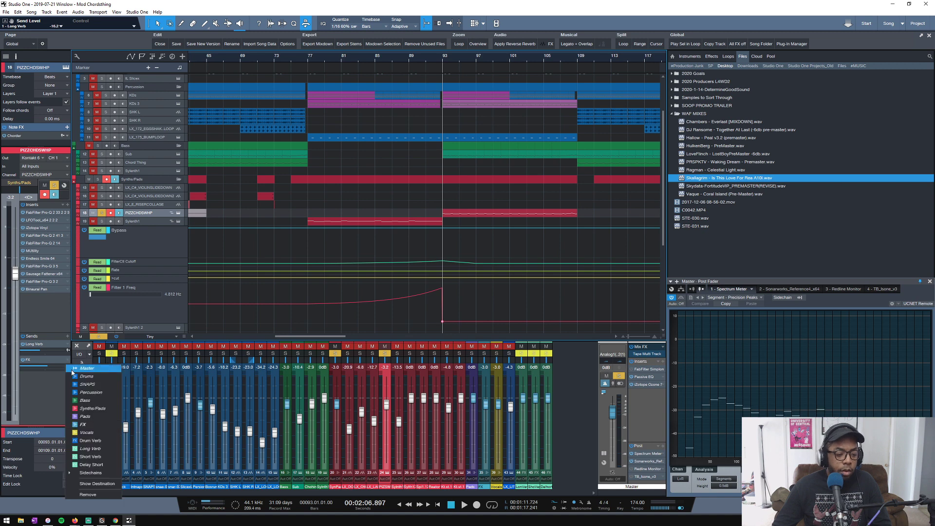
{"action": "left_click", "coordinate": [95, 496]}
Create a new FX channel as a send from PIZZCHDSWHP and place its track directly below PIZZCHDSWHP in the Synths/Pads folder.
{"action": "left_click", "coordinate": [66, 337]}
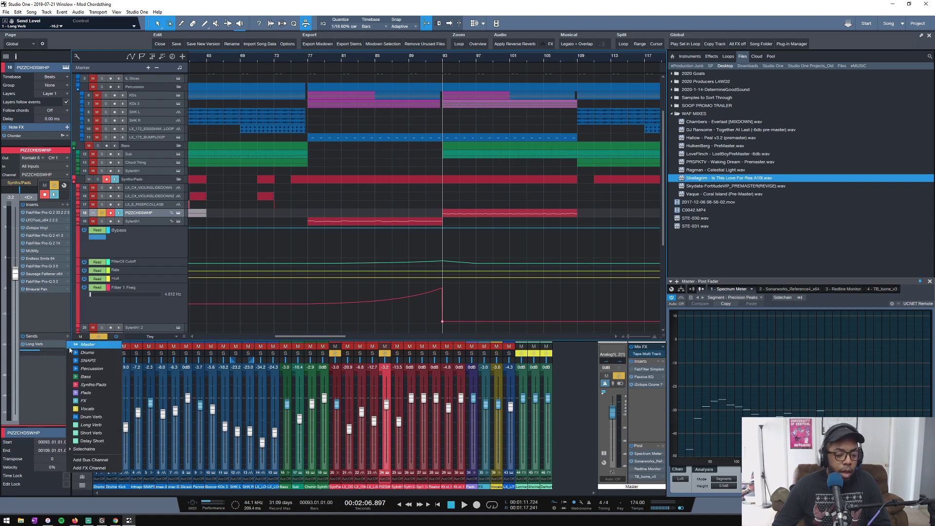
{"action": "left_click", "coordinate": [86, 467]}
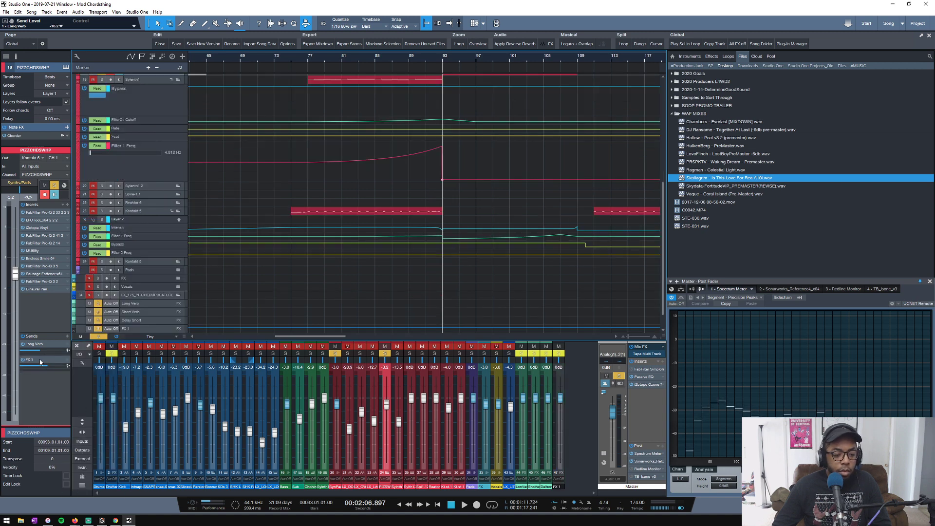
{"action": "left_click_drag", "start_coordinate": [136, 331], "coordinate": [141, 186]}
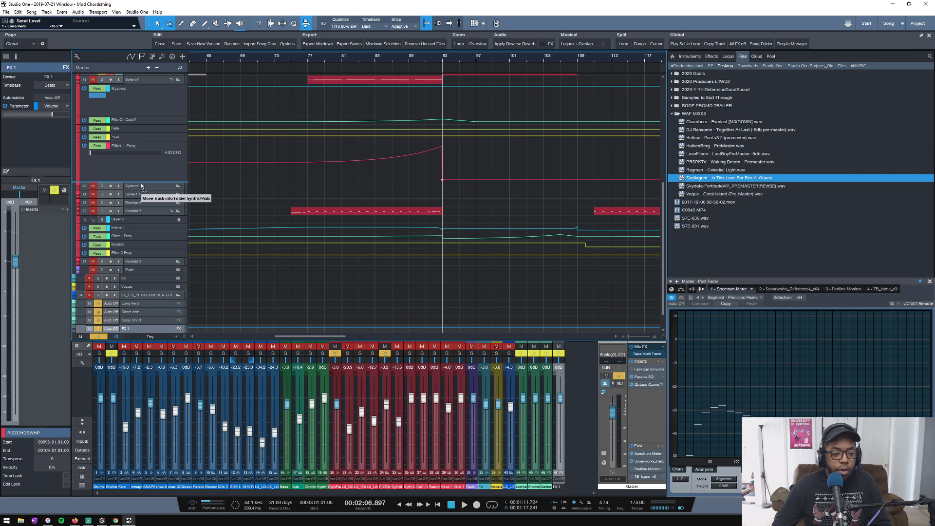
{"action": "left_click_drag", "start_coordinate": [142, 187], "coordinate": [140, 258]}
{"action": "scroll", "coordinate": [213, 216], "scroll_direction": "up", "scroll_amount": 2}
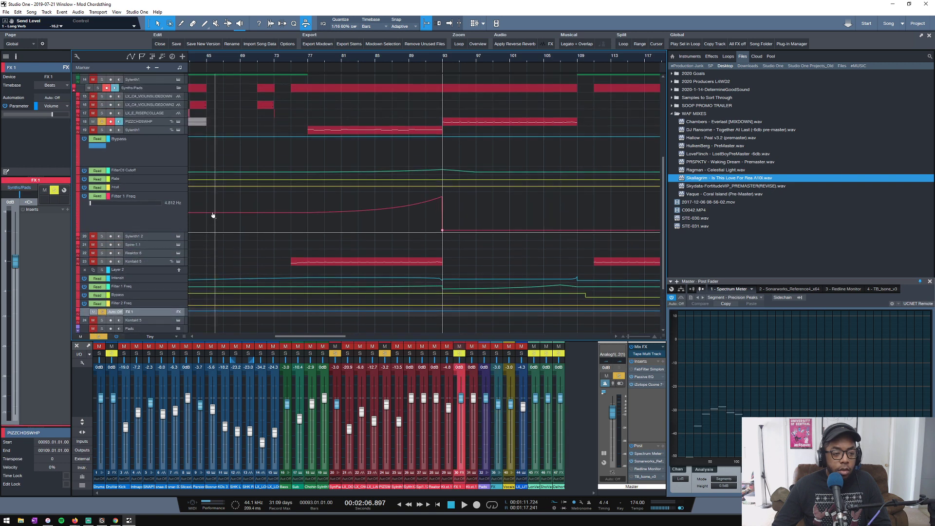
{"action": "left_click_drag", "start_coordinate": [144, 314], "coordinate": [129, 164]}
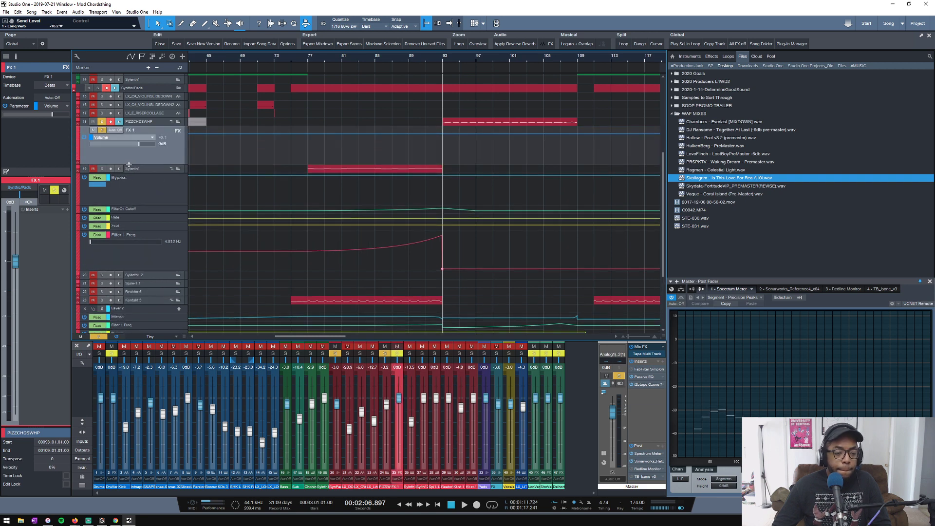
Insert H-Delay Stereo on the FX 1 channel and play the soloed chords from bar 93.
{"action": "left_click", "coordinate": [68, 210]}
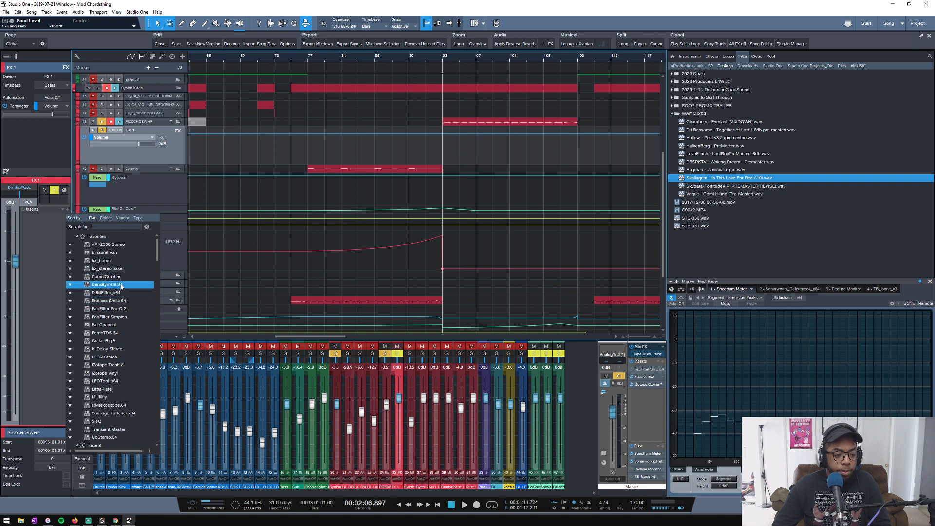
{"action": "left_click", "coordinate": [120, 349]}
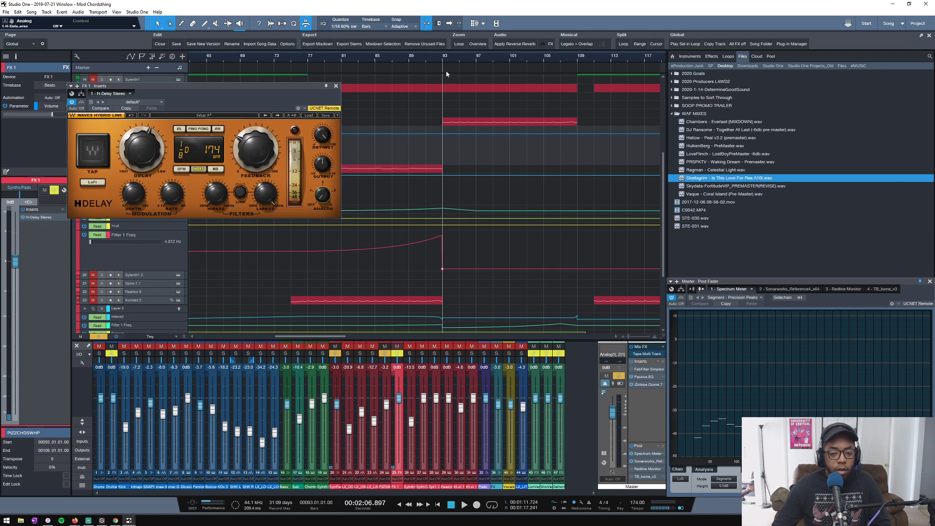
{"action": "left_click_drag", "start_coordinate": [480, 55], "coordinate": [477, 61]}
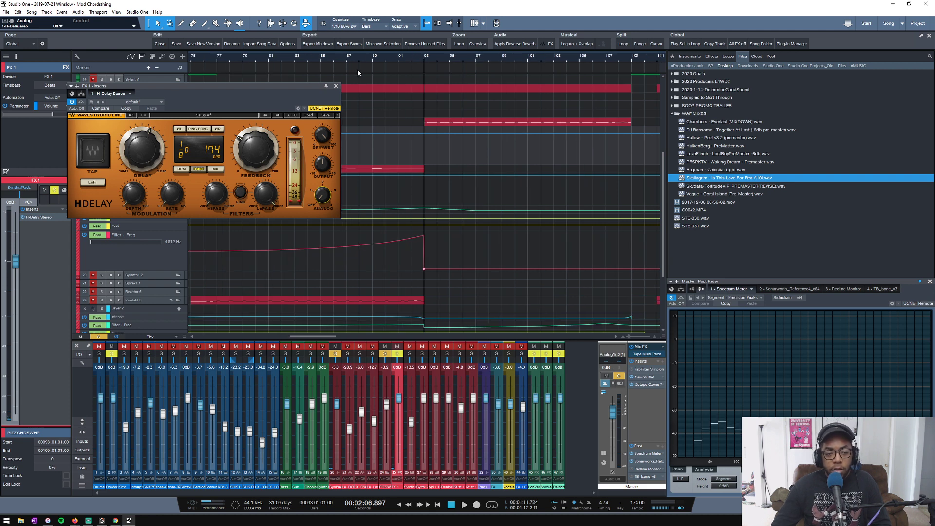
{"action": "key", "text": "space"}
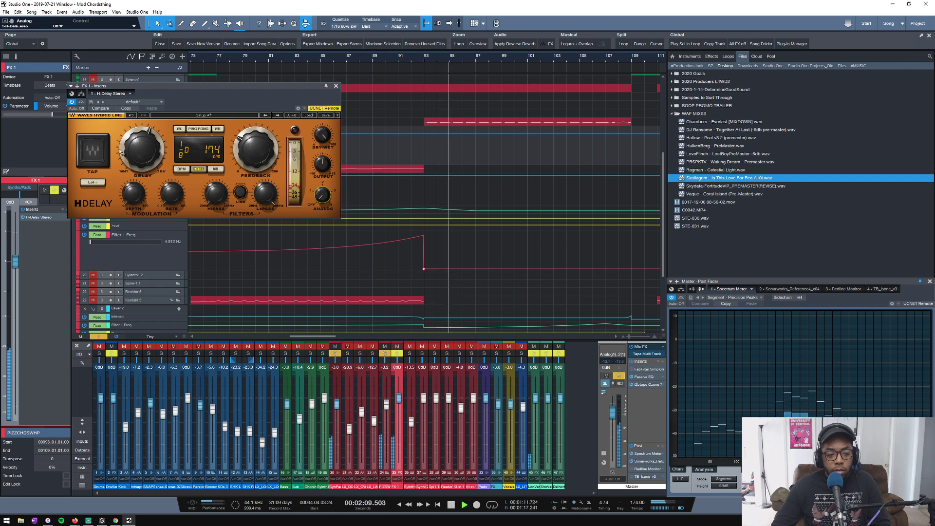
Compare 1/8 and 1/4 triplet delay times in H-Delay during playback, and return to the dotted 1/8 setting.
{"action": "left_click_drag", "start_coordinate": [142, 149], "coordinate": [141, 152]}
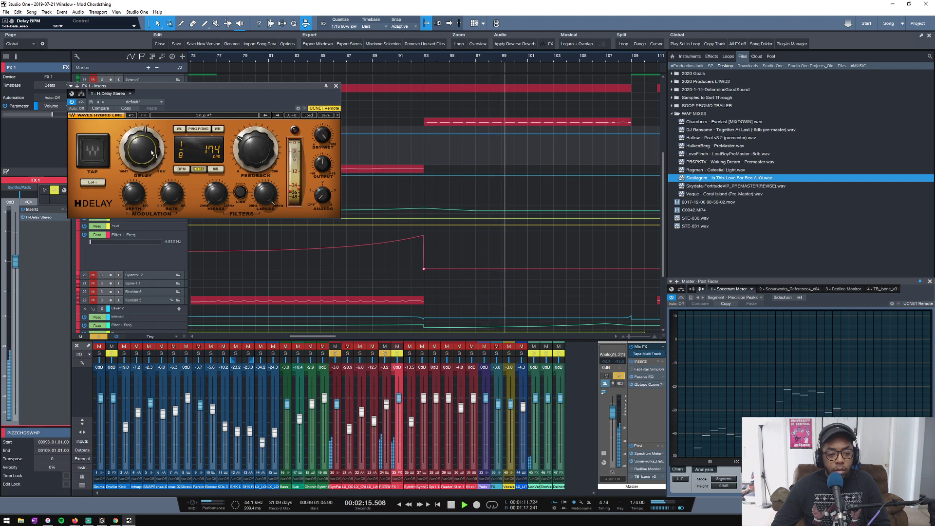
{"action": "scroll", "coordinate": [152, 153], "scroll_direction": "up", "scroll_amount": 2}
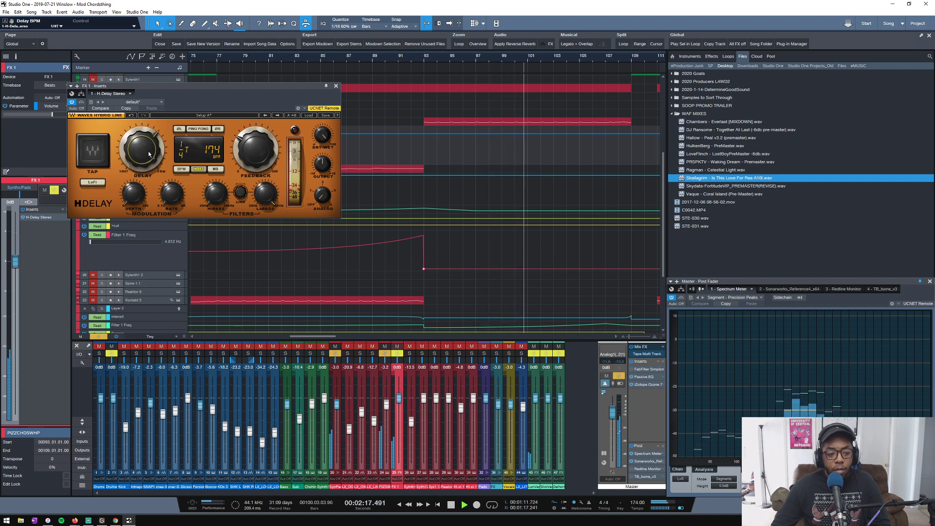
{"action": "scroll", "coordinate": [150, 154], "scroll_direction": "down", "scroll_amount": 2}
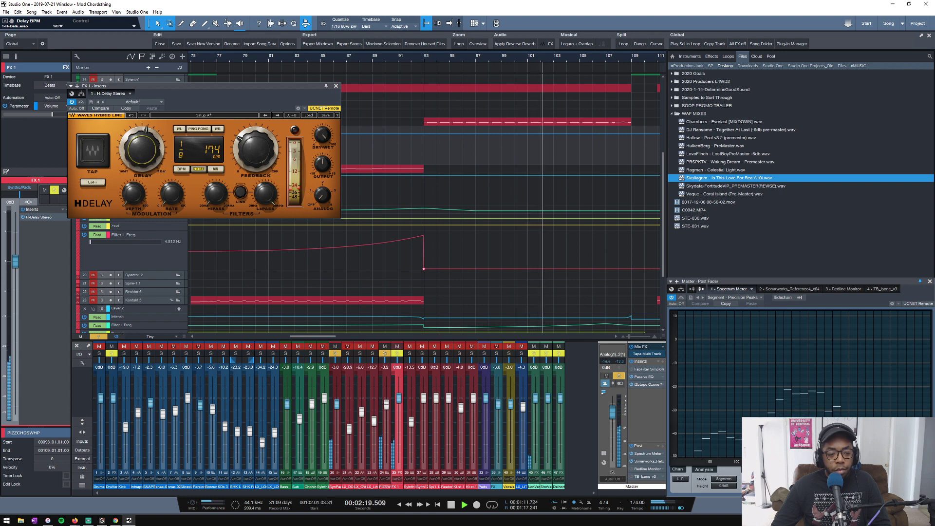
{"action": "scroll", "coordinate": [150, 154], "scroll_direction": "up", "scroll_amount": 1}
Replay the delayed chords from bar 93 and set H-Delay's HiPass filter to 632.
{"action": "key", "text": "space"}
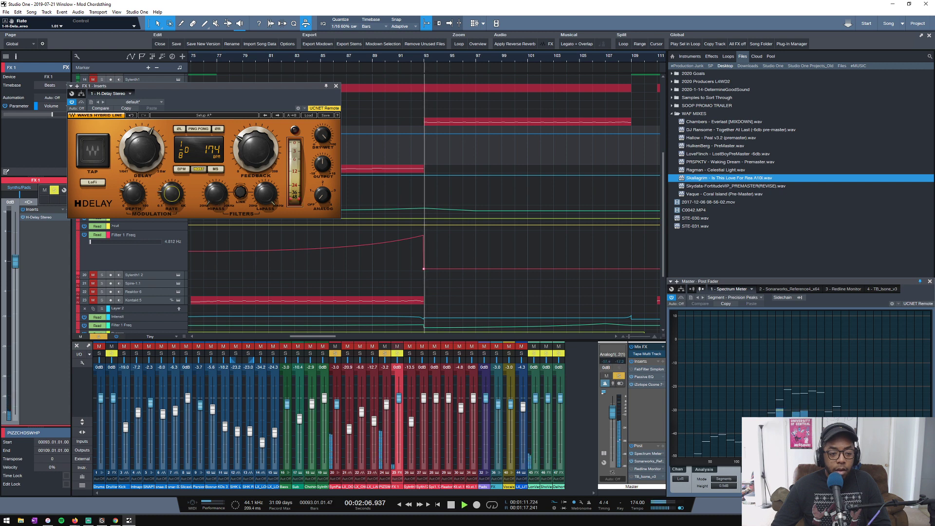
{"action": "scroll", "coordinate": [216, 194], "scroll_direction": "up", "scroll_amount": 3}
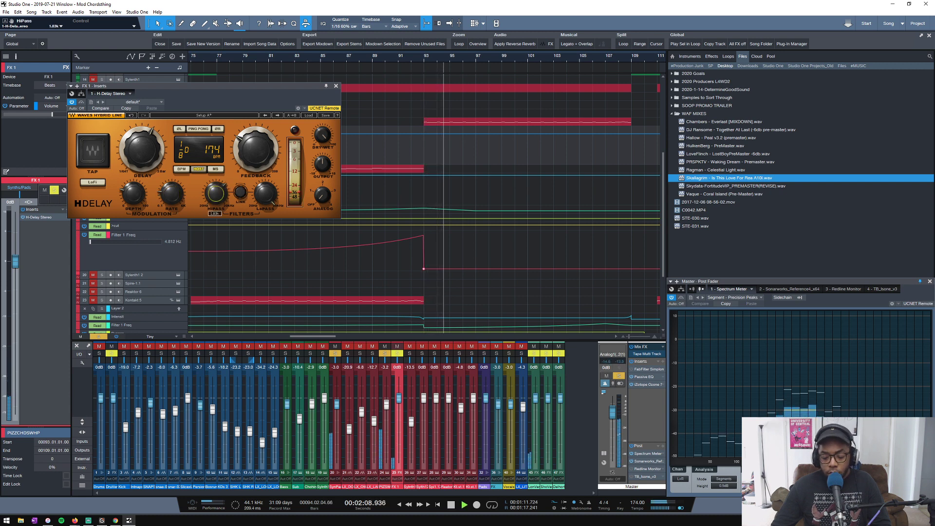
{"action": "scroll", "coordinate": [216, 193], "scroll_direction": "down", "scroll_amount": 3}
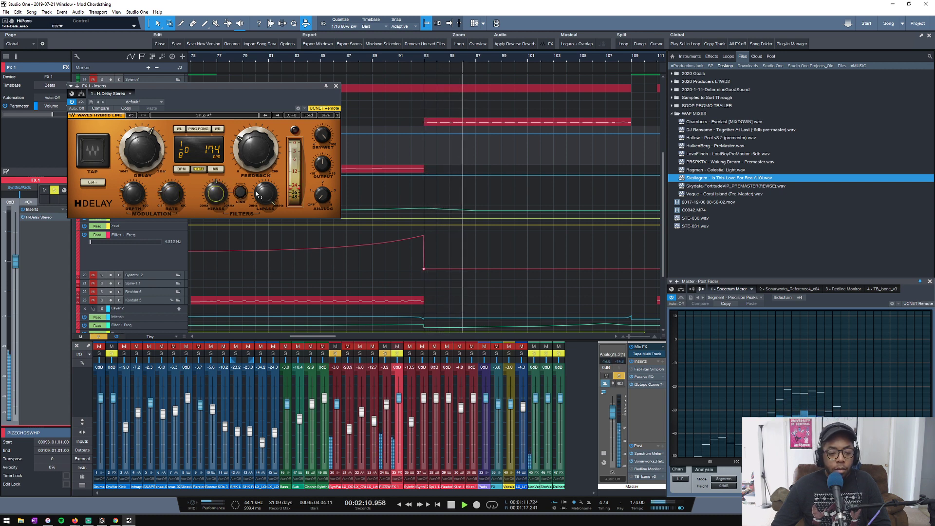
Switch on ping-pong mode in H-Delay and lower its LoPass filter to about 3.2k during playback.
{"action": "left_click", "coordinate": [198, 129]}
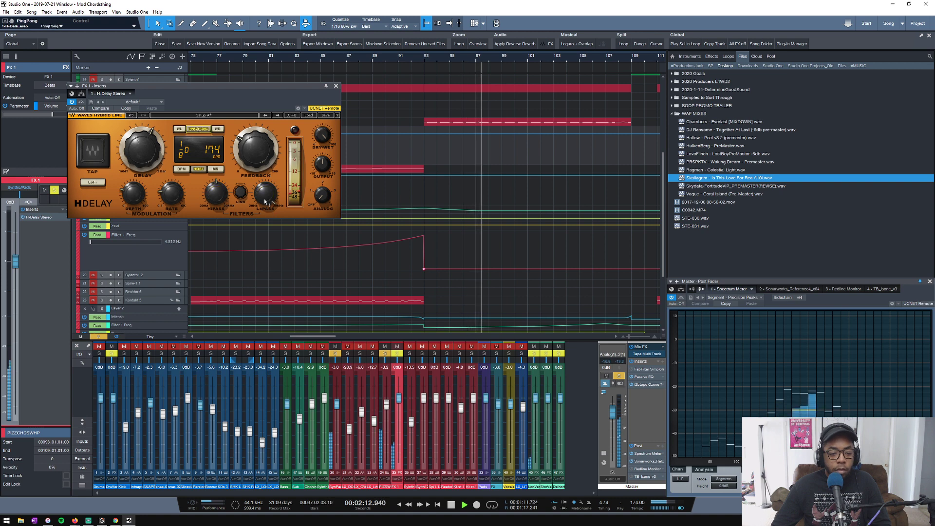
{"action": "scroll", "coordinate": [267, 198], "scroll_direction": "down", "scroll_amount": 3}
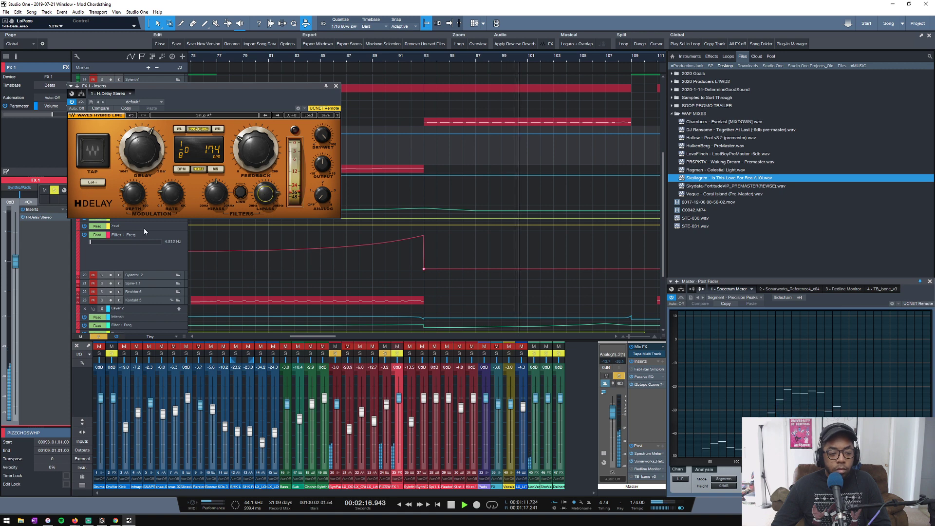
{"action": "left_click", "coordinate": [249, 152]}
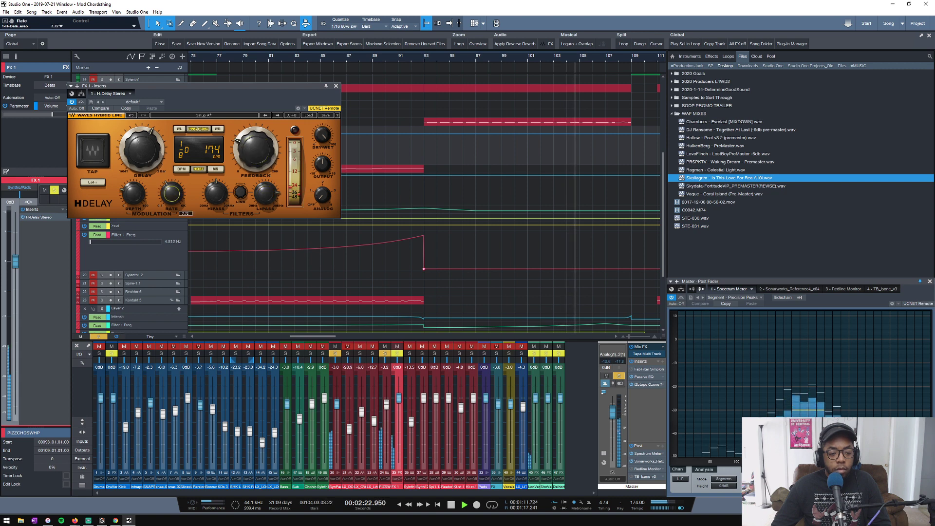
Adjust H-Delay's modulation rate, set its depth to 27 %, and raise the HiPass filter slightly before stopping playback.
{"action": "left_click", "coordinate": [167, 184]}
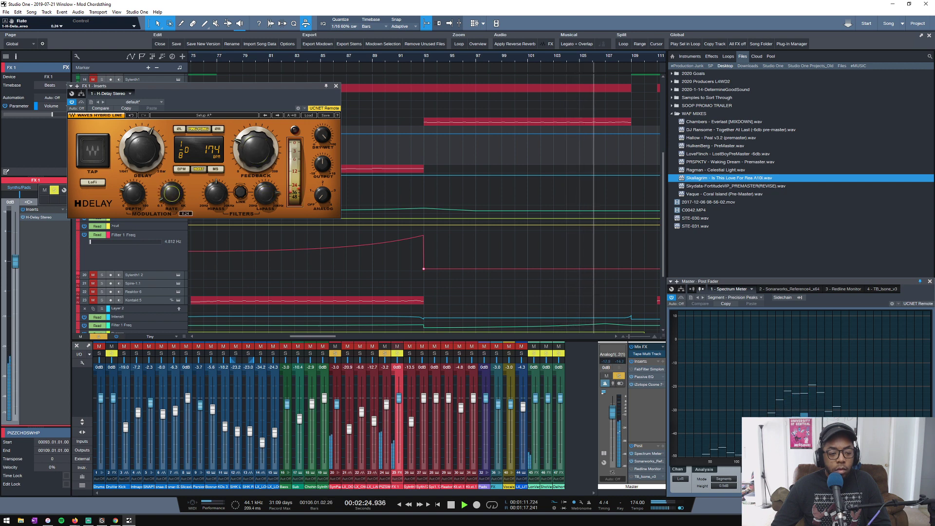
{"action": "left_click", "coordinate": [133, 194]}
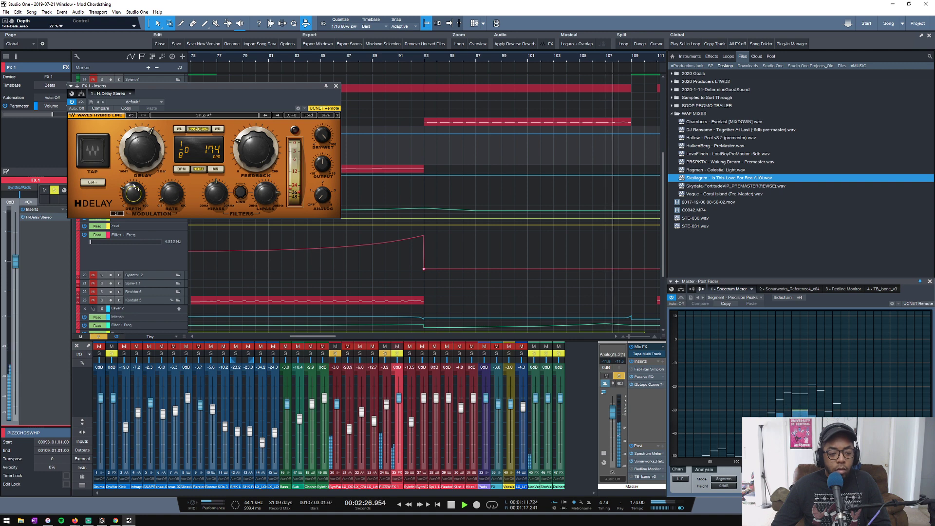
{"action": "left_click", "coordinate": [215, 193]}
{"action": "key", "text": "space"}
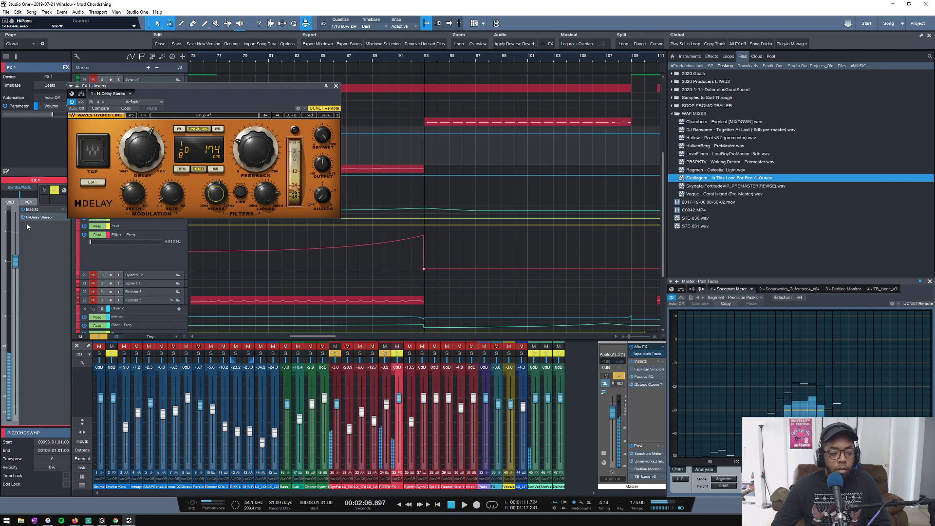
Insert Groove Delay after H-Delay Stereo on the FX 1 channel.
{"action": "left_click_drag", "start_coordinate": [176, 90], "coordinate": [237, 70]}
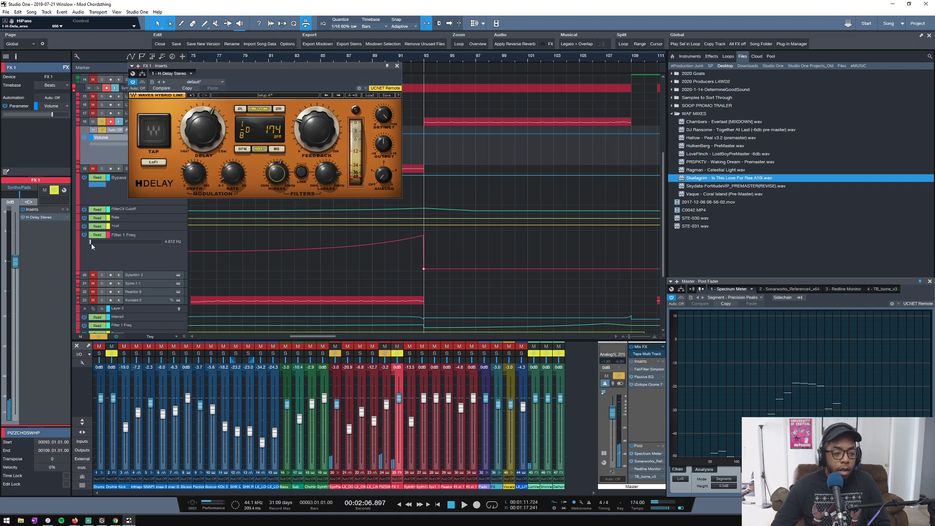
{"action": "left_click", "coordinate": [70, 216]}
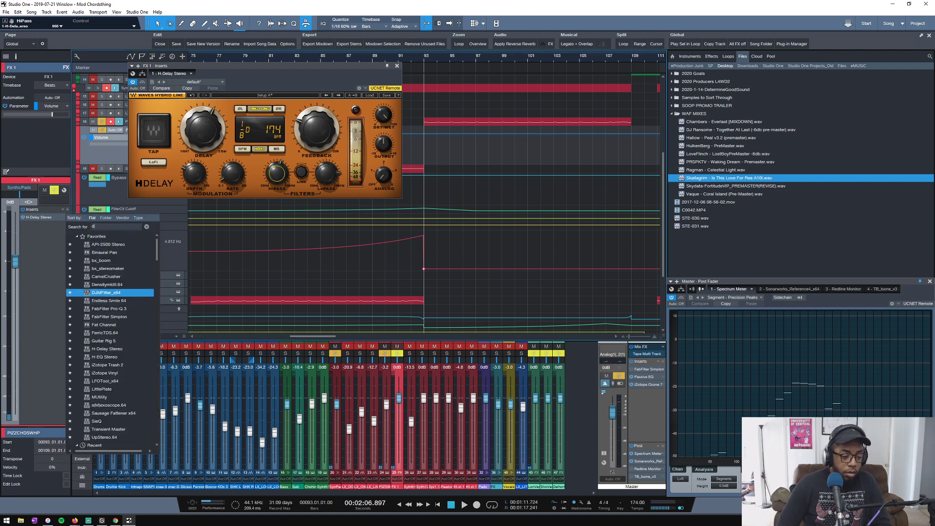
{"action": "type", "text": "delay"}
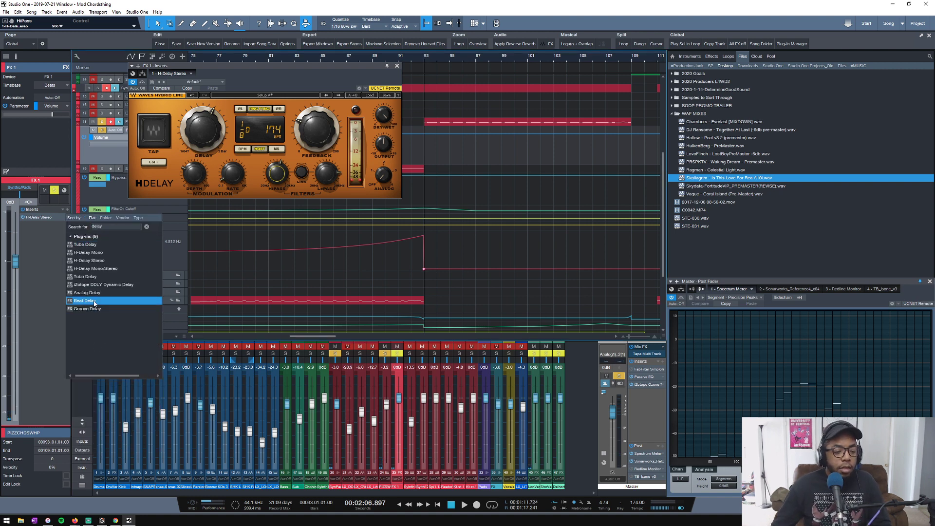
{"action": "left_click", "coordinate": [89, 308]}
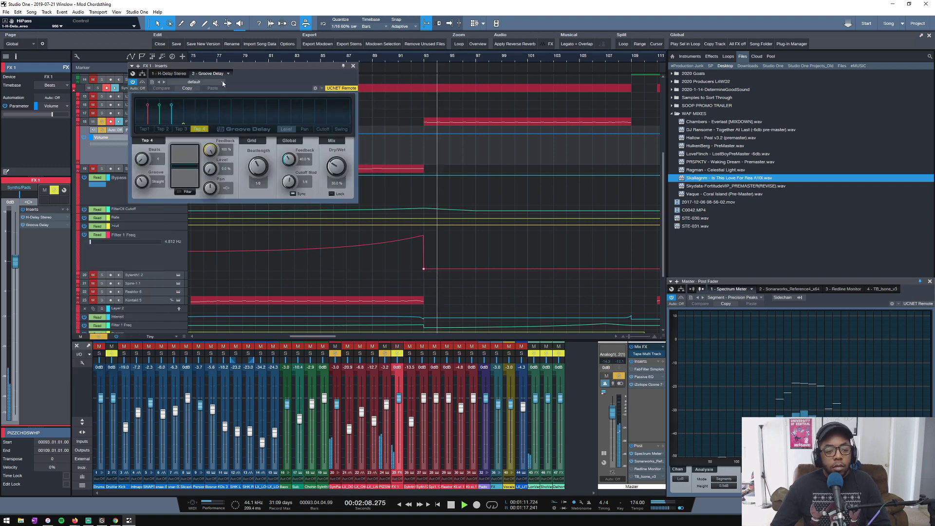
Try Groove Delay's Clean Filters preset on the chords with an adjusted dry/wet mix and a 1/16 beat length.
{"action": "left_click", "coordinate": [200, 82]}
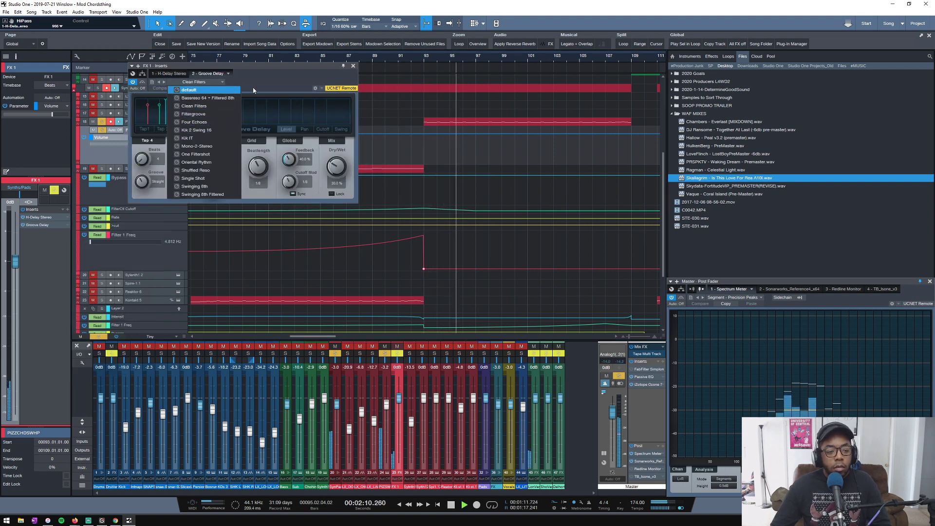
{"action": "left_click", "coordinate": [200, 106]}
{"action": "scroll", "coordinate": [336, 166], "scroll_direction": "up", "scroll_amount": 1}
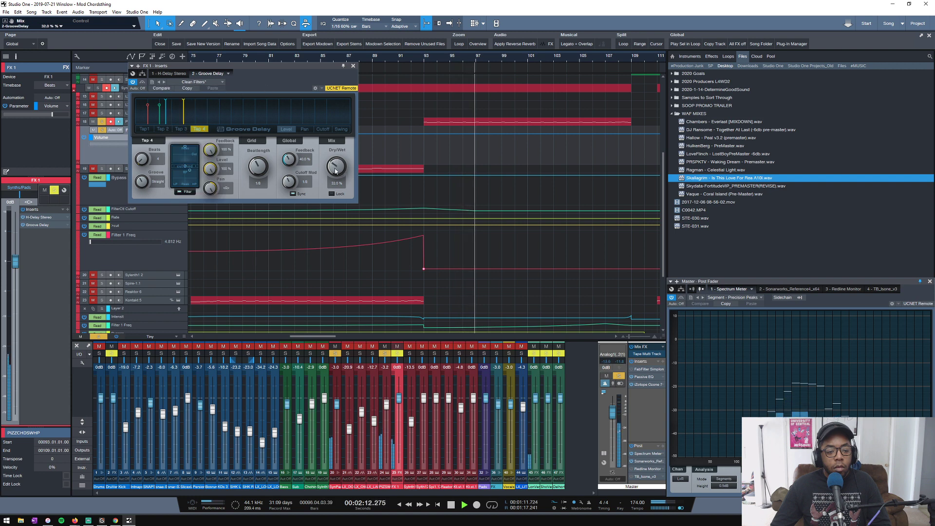
{"action": "key", "text": "space"}
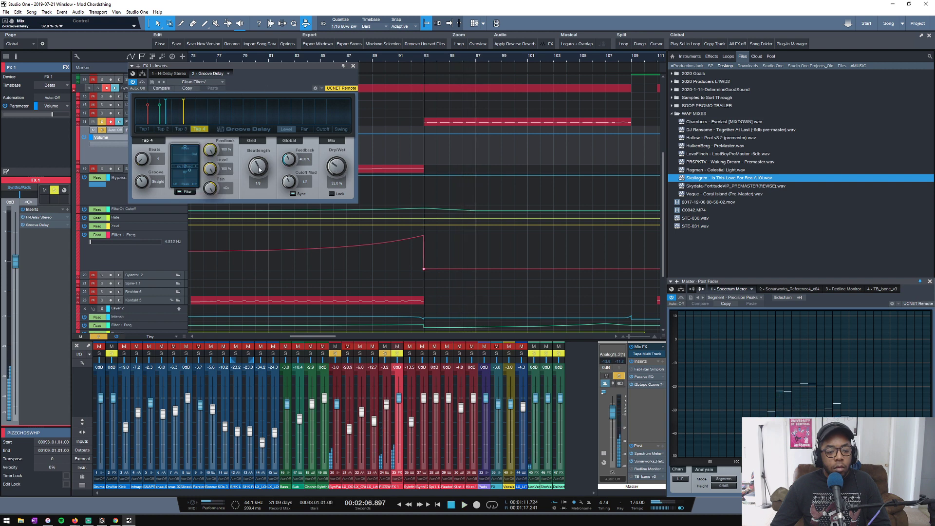
{"action": "key", "text": "space"}
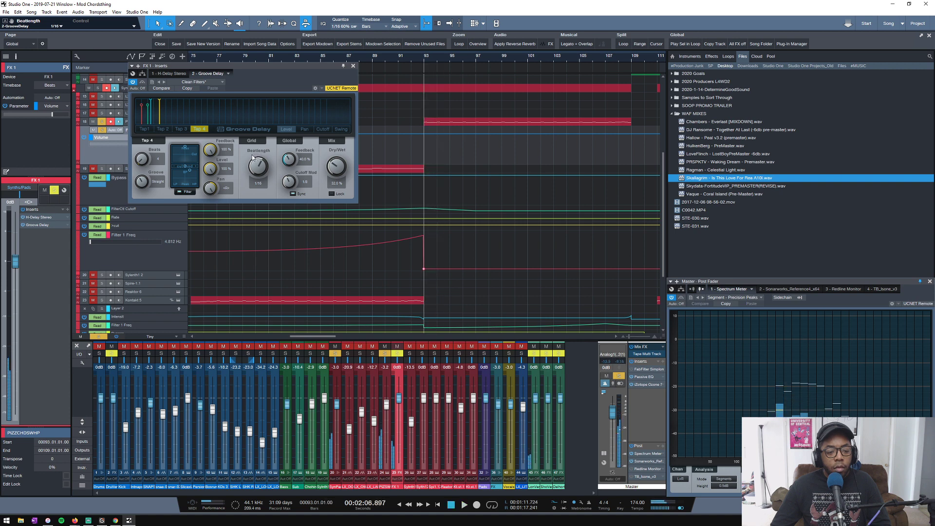
Load Groove Delay's Oriental Rhythm preset and raise its dry/wet mix during playback, keeping the beat length at 1/8.
{"action": "left_click", "coordinate": [221, 84]}
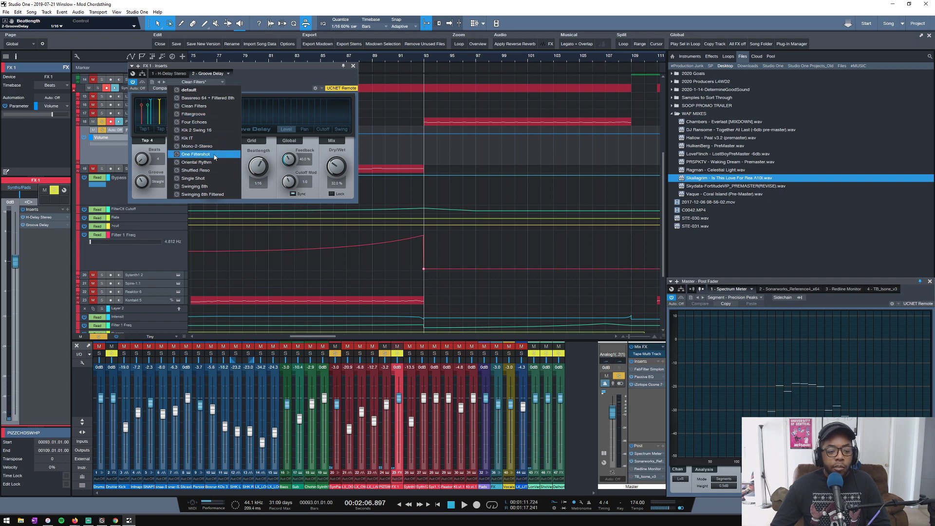
{"action": "left_click", "coordinate": [262, 86]}
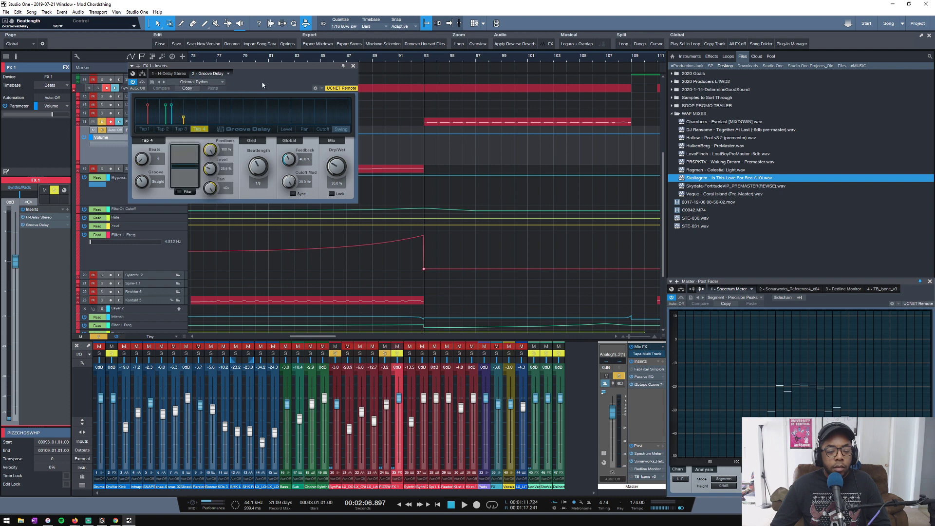
{"action": "key", "text": "space"}
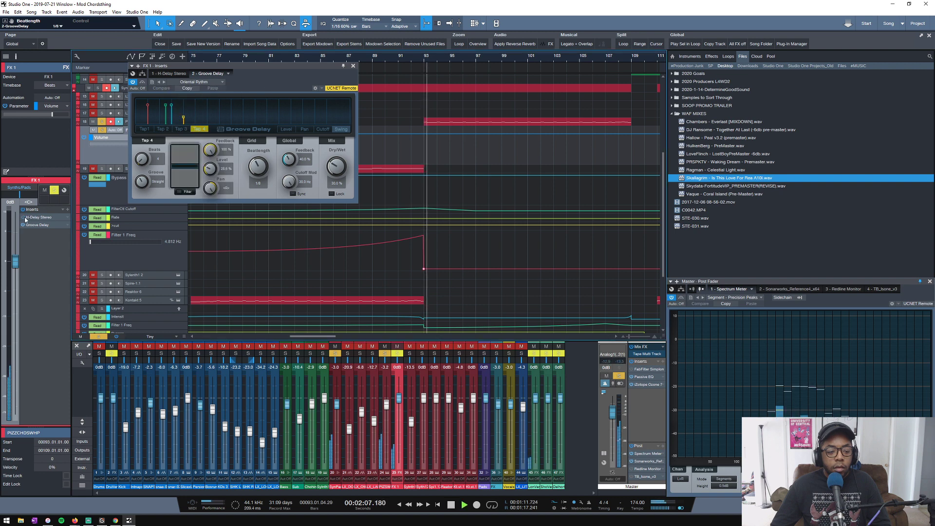
{"action": "left_click_drag", "start_coordinate": [334, 168], "coordinate": [333, 160]}
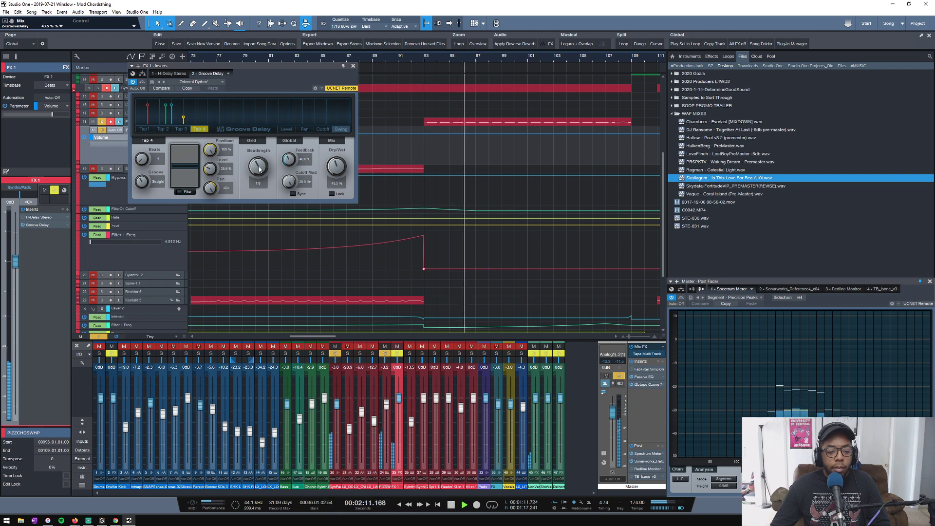
{"action": "mouse_move", "coordinate": [259, 158]}
{"action": "left_mouse_down"}
{"action": "mouse_move", "coordinate": [255, 180]}
{"action": "mouse_move", "coordinate": [256, 170]}
{"action": "left_mouse_up"}
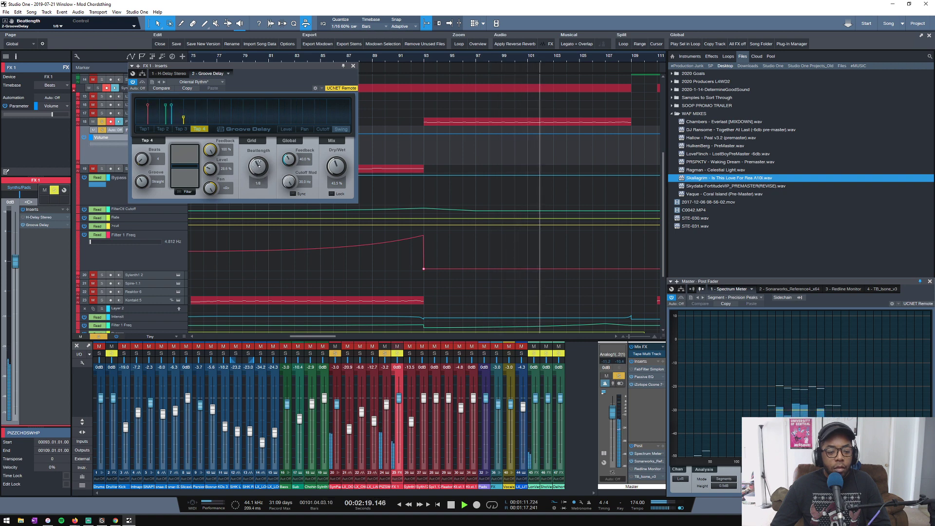
Set tap 4's groove to about 117 % and the Groove Delay dry/wet mix to 24 %, replaying from bar 93.
{"action": "left_click_drag", "start_coordinate": [149, 175], "coordinate": [149, 166]}
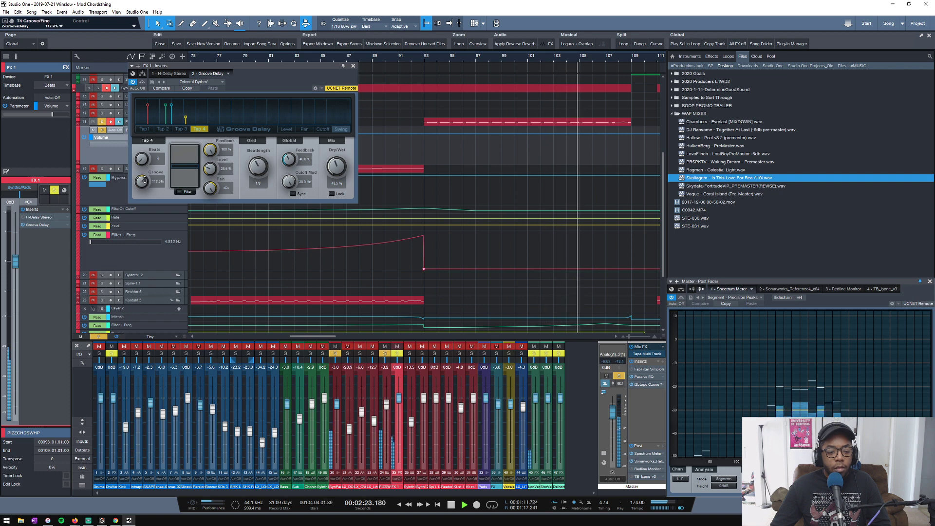
{"action": "key", "text": "space"}
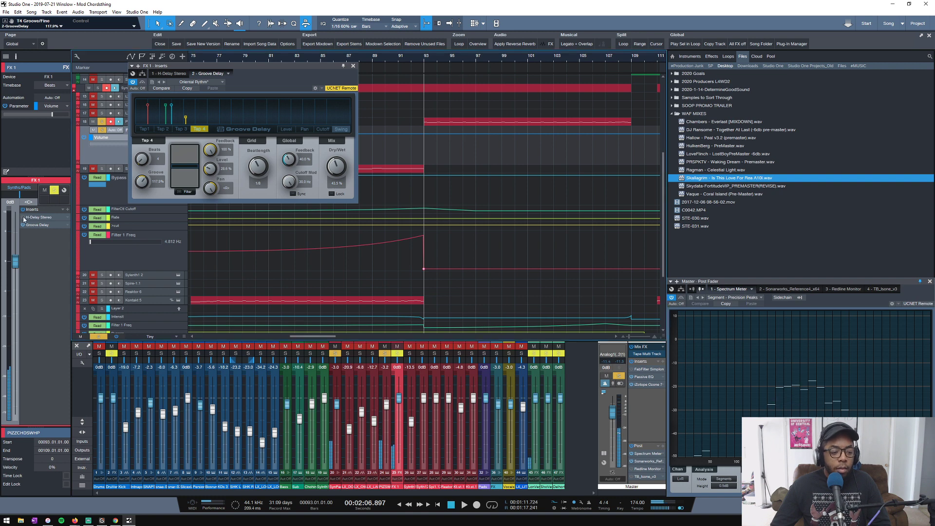
{"action": "mouse_move", "coordinate": [337, 167]}
{"action": "left_mouse_down"}
{"action": "mouse_move", "coordinate": [332, 177]}
{"action": "mouse_move", "coordinate": [334, 165]}
{"action": "left_mouse_up"}
{"action": "key", "text": "space"}
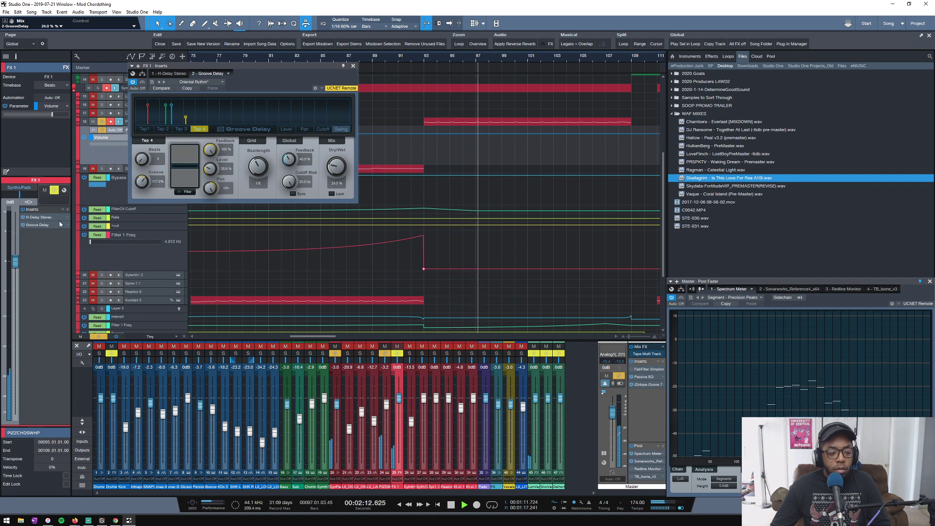
Insert FabFilter Pro-Q 3 on FX 1 and add a slight bell dip near 1 kHz and a low cut at about 725 Hz.
{"action": "left_click", "coordinate": [67, 209]}
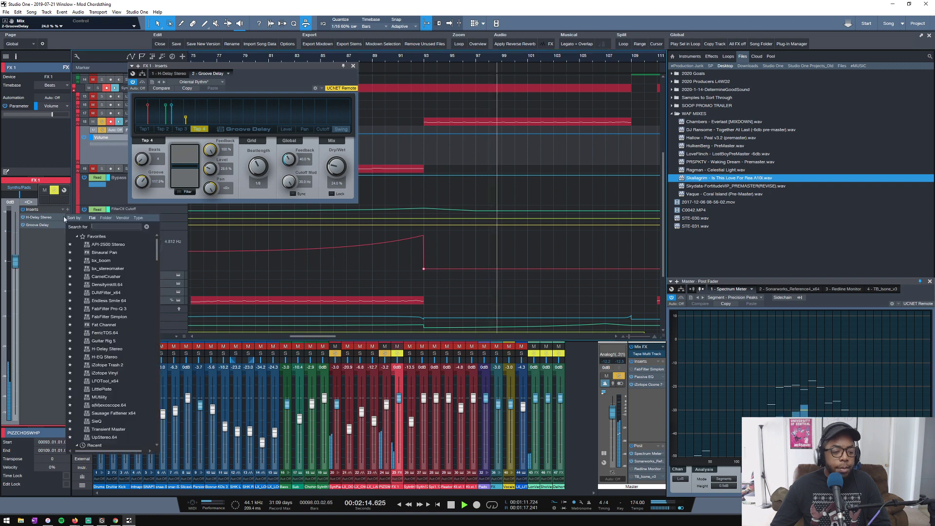
{"action": "left_click", "coordinate": [102, 304]}
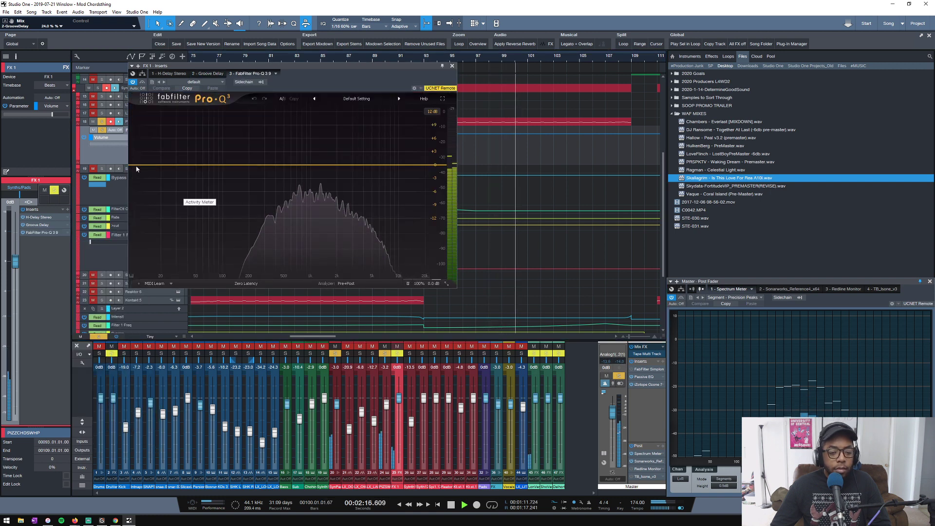
{"action": "left_click_drag", "start_coordinate": [255, 168], "coordinate": [310, 167]}
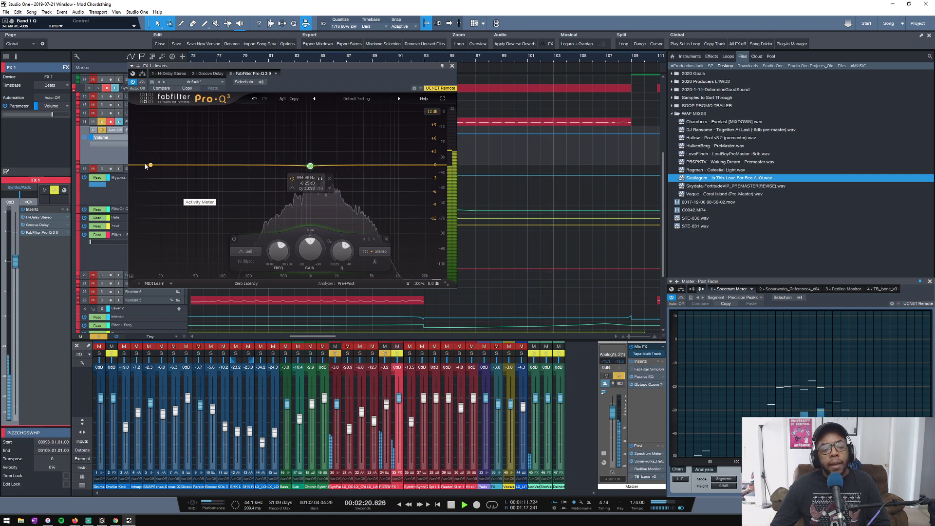
{"action": "left_click_drag", "start_coordinate": [136, 167], "coordinate": [293, 169]}
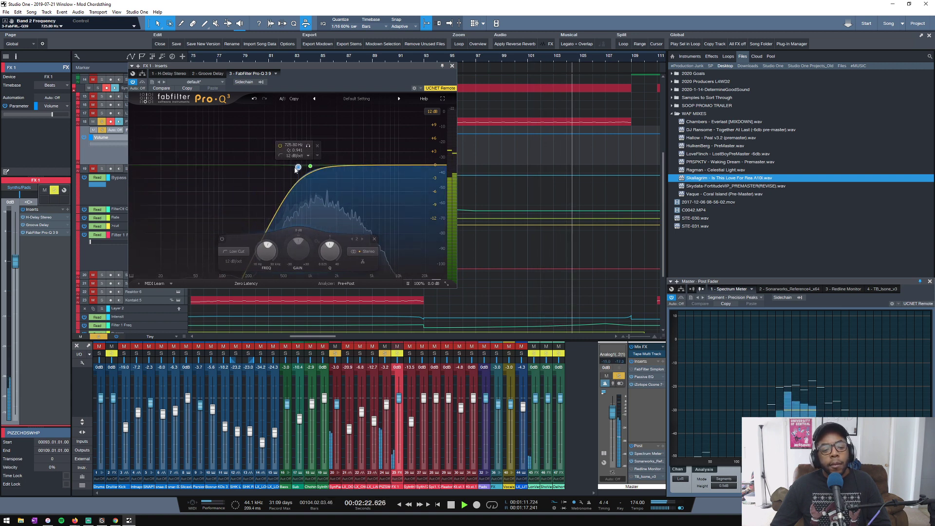
{"action": "left_click", "coordinate": [452, 65]}
{"action": "key", "text": "space"}
Insert Compressor on FX 1 with 0.10 ms attack, 0.10 dB knee, a higher ratio and a threshold of about -38 dB.
{"action": "left_click", "coordinate": [68, 210]}
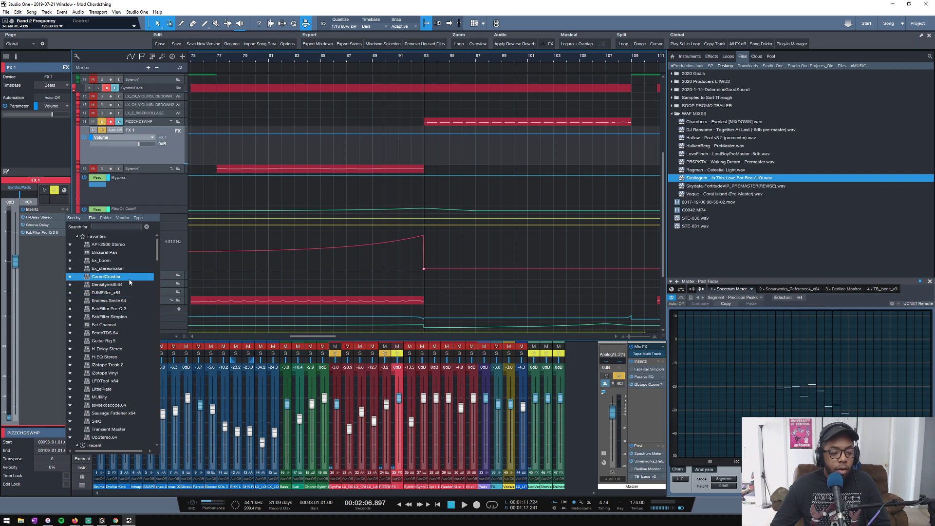
{"action": "type", "text": "compl"}
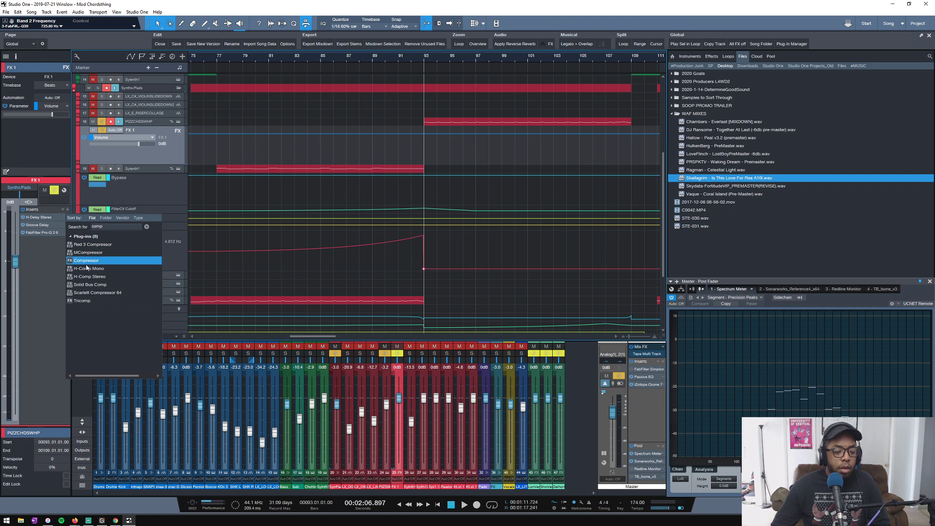
{"action": "double_click", "coordinate": [86, 263]}
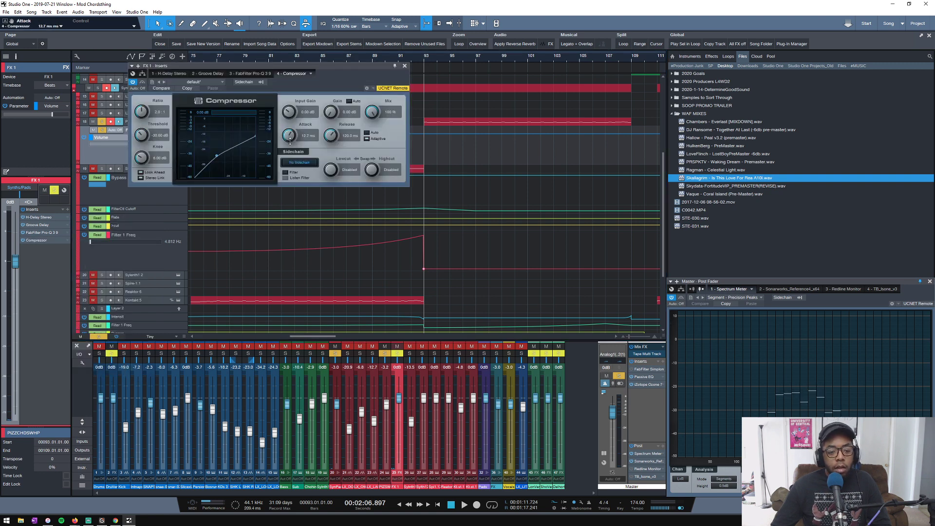
{"action": "left_click_drag", "start_coordinate": [291, 140], "coordinate": [334, 155]}
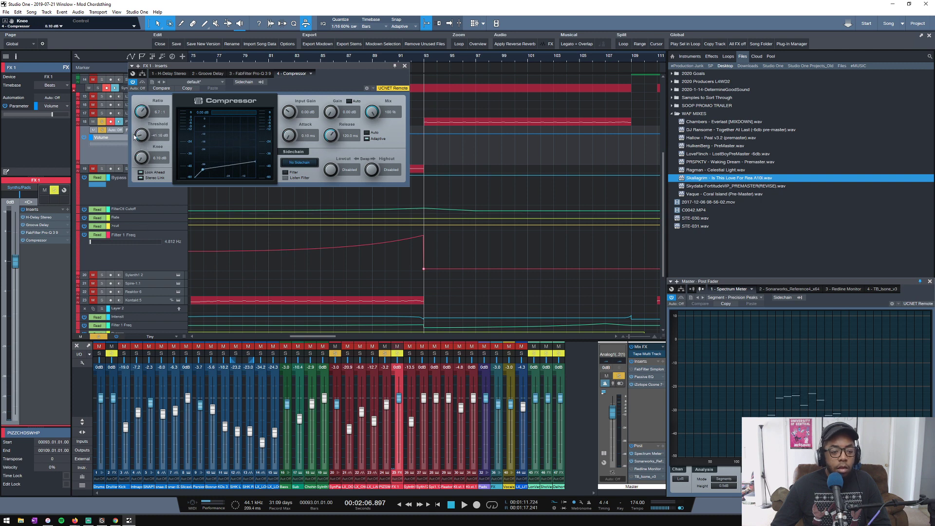
{"action": "left_click", "coordinate": [262, 82]}
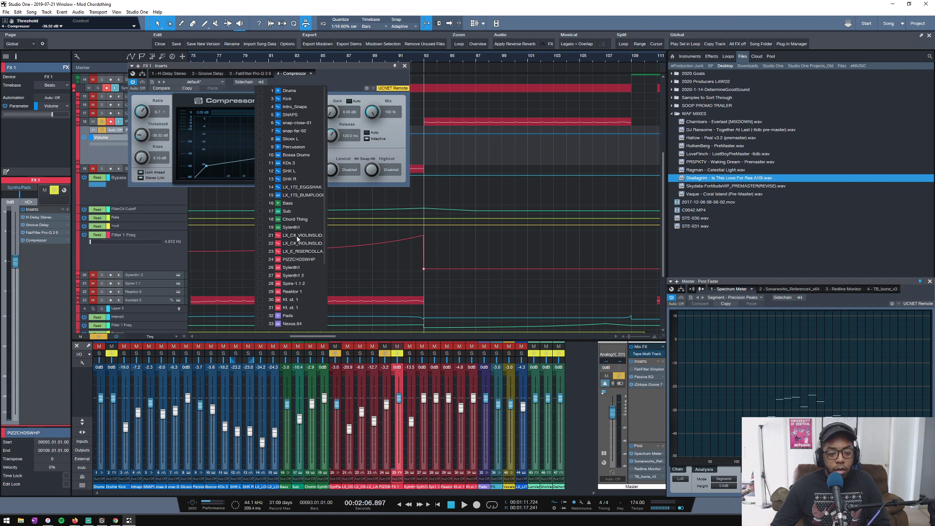
{"action": "scroll", "coordinate": [298, 240], "scroll_direction": "down", "scroll_amount": 1}
{"action": "scroll", "coordinate": [298, 241], "scroll_direction": "down", "scroll_amount": 1}
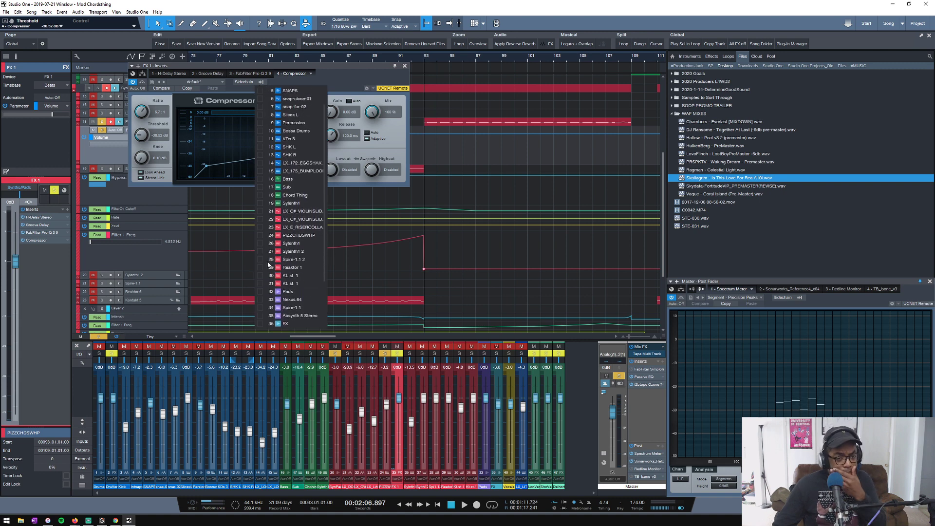
{"action": "scroll", "coordinate": [269, 265], "scroll_direction": "up", "scroll_amount": 2}
{"action": "left_click", "coordinate": [44, 286]}
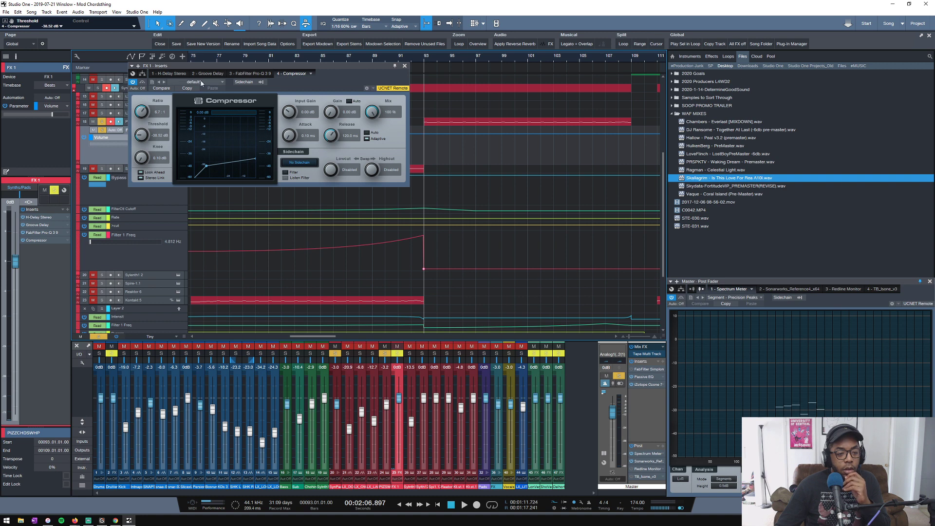
Add a sidechain send from PIZZCHDSWHP to the Compressor on FX 1 and rename the FX channel PCHDDLYFX.
{"action": "left_click_drag", "start_coordinate": [237, 66], "coordinate": [336, 86]}
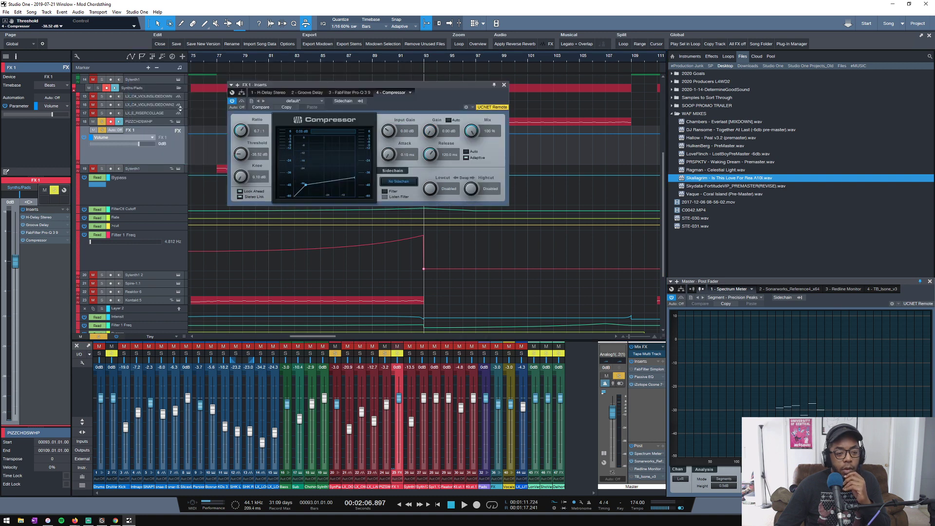
{"action": "left_click", "coordinate": [138, 121]}
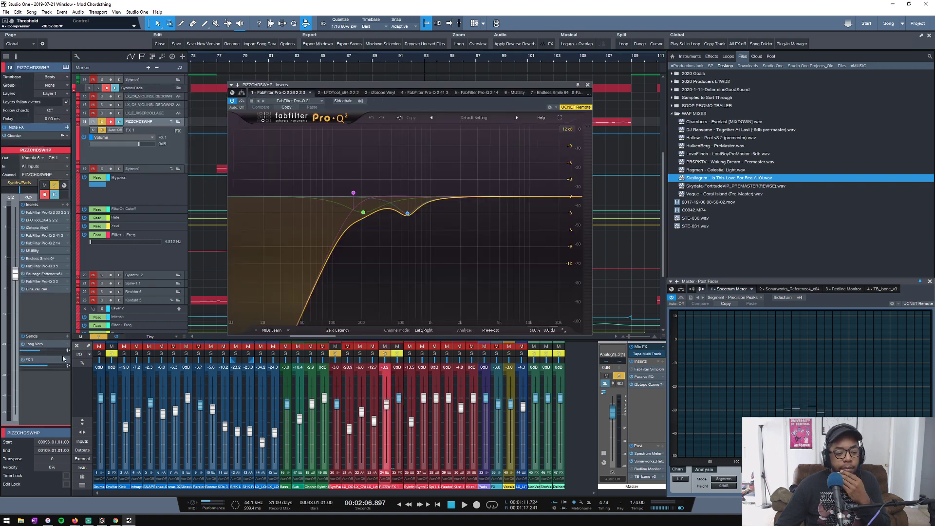
{"action": "left_click", "coordinate": [67, 337]}
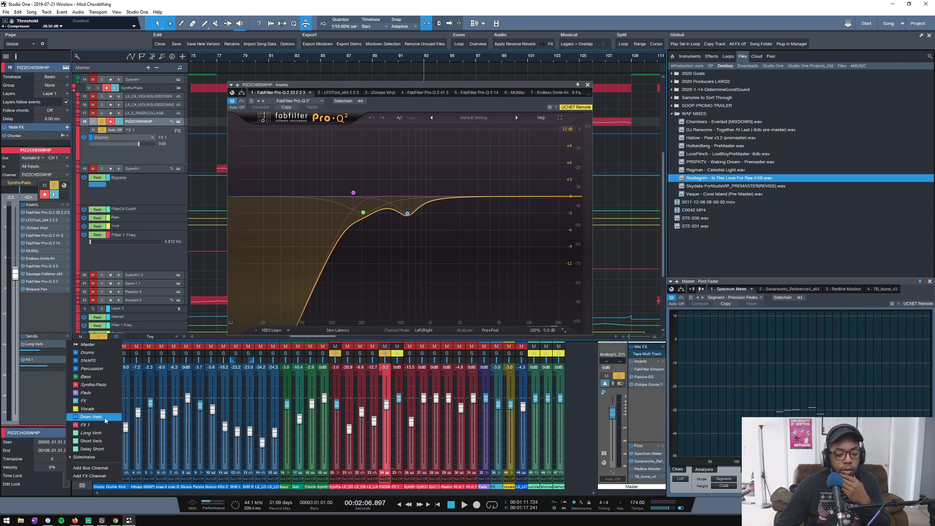
{"action": "left_click", "coordinate": [84, 457]}
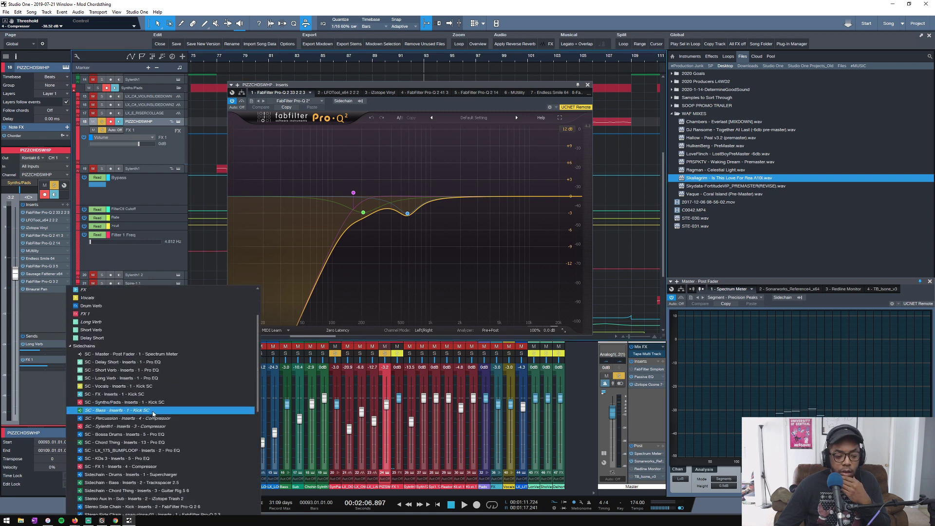
{"action": "left_click", "coordinate": [164, 444]}
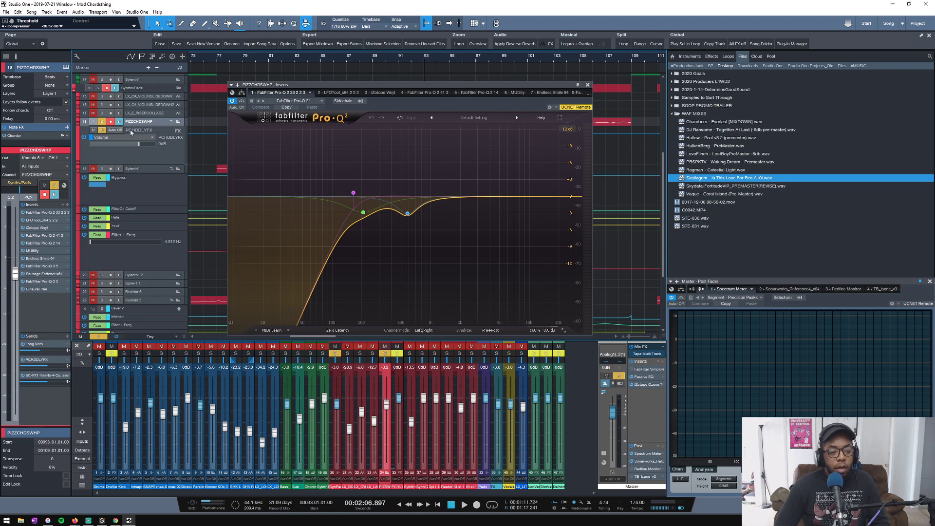
Set the PCHDDLYFX Compressor's threshold to -48 dB, ratio to about 14.2:1 and side gain to about 14 dB during playback.
{"action": "left_click", "coordinate": [144, 154]}
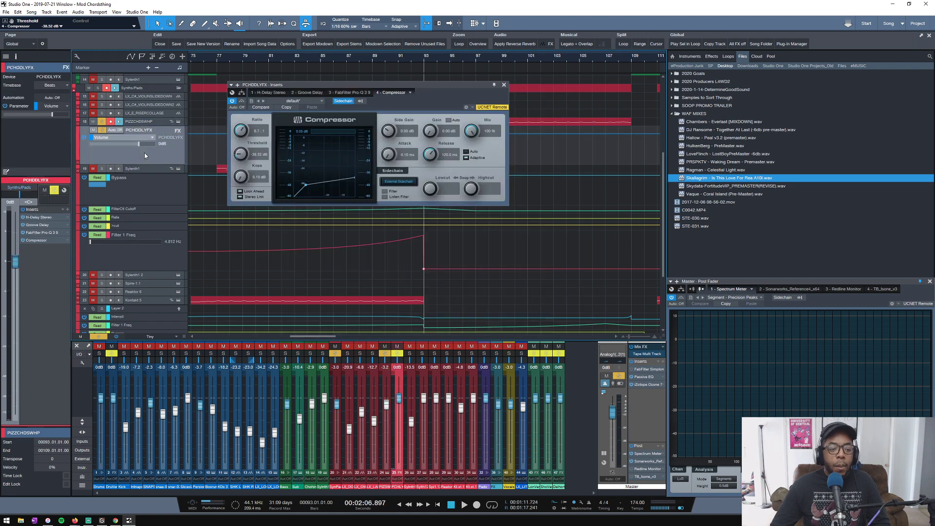
{"action": "left_click", "coordinate": [146, 121]}
{"action": "key", "text": "space"}
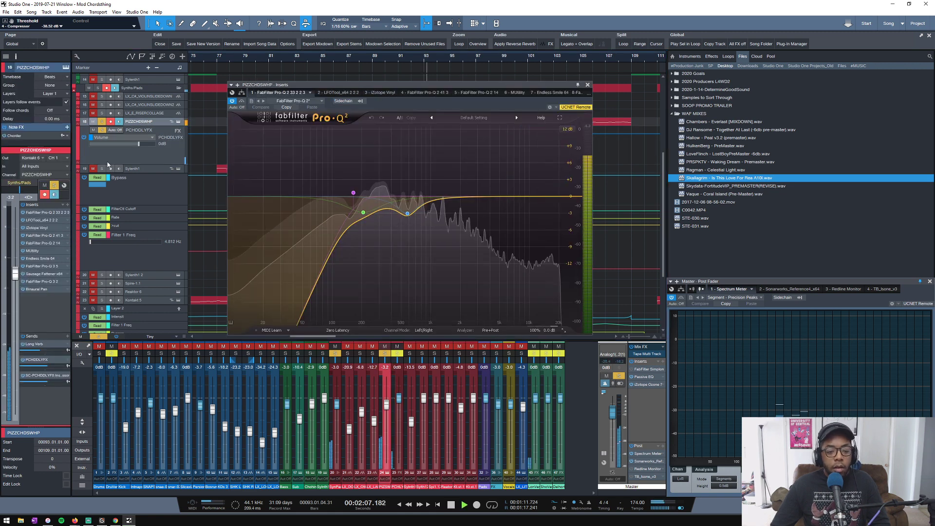
{"action": "left_click", "coordinate": [159, 155]}
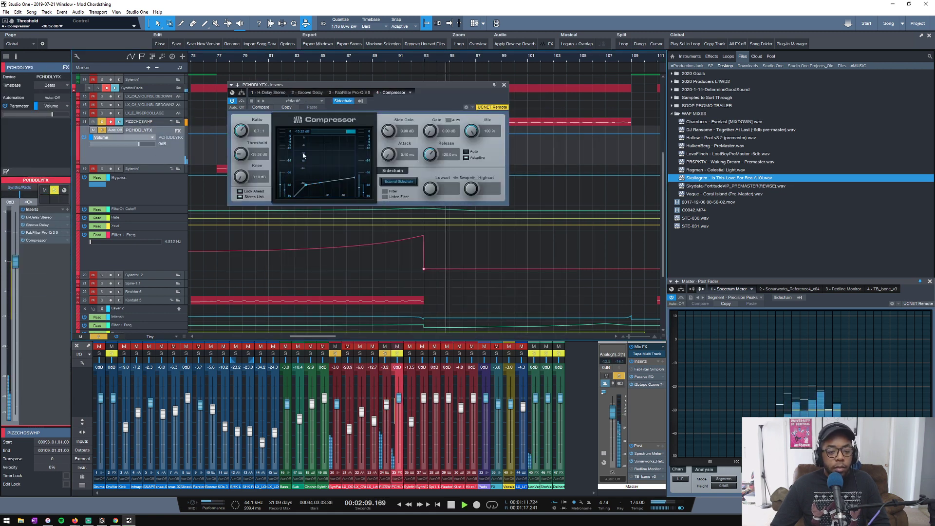
{"action": "key", "text": "space"}
{"action": "left_click_drag", "start_coordinate": [246, 157], "coordinate": [249, 140]}
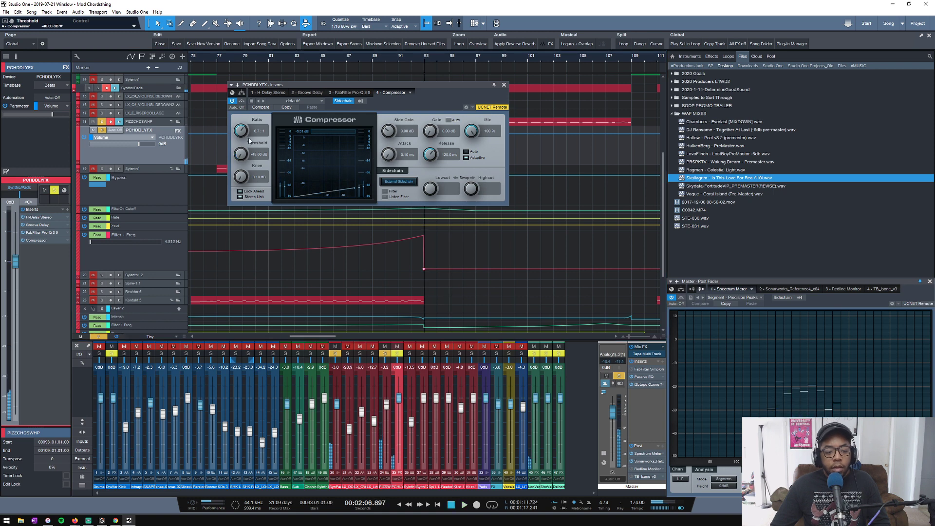
{"action": "key", "text": "space"}
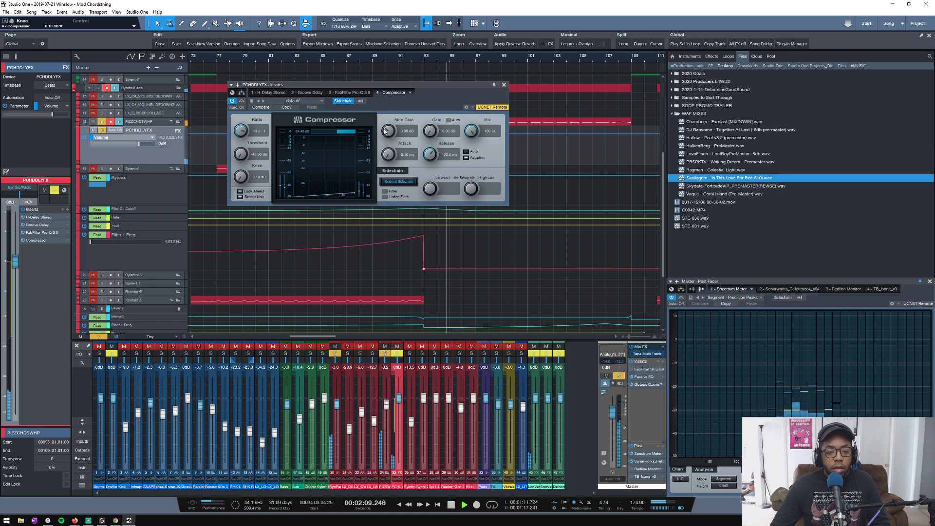
{"action": "left_click_drag", "start_coordinate": [404, 88], "coordinate": [401, 200]}
{"action": "key", "text": "space"}
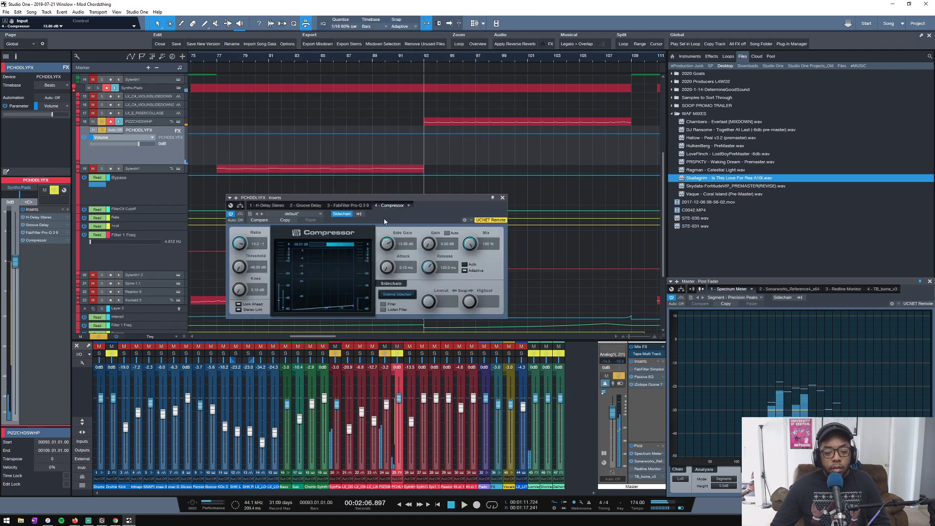
Raise the PCHDDLYFX Compressor's release and lower its side gain to about 3.6 dB while replaying from bar 93.
{"action": "left_click", "coordinate": [153, 121]}
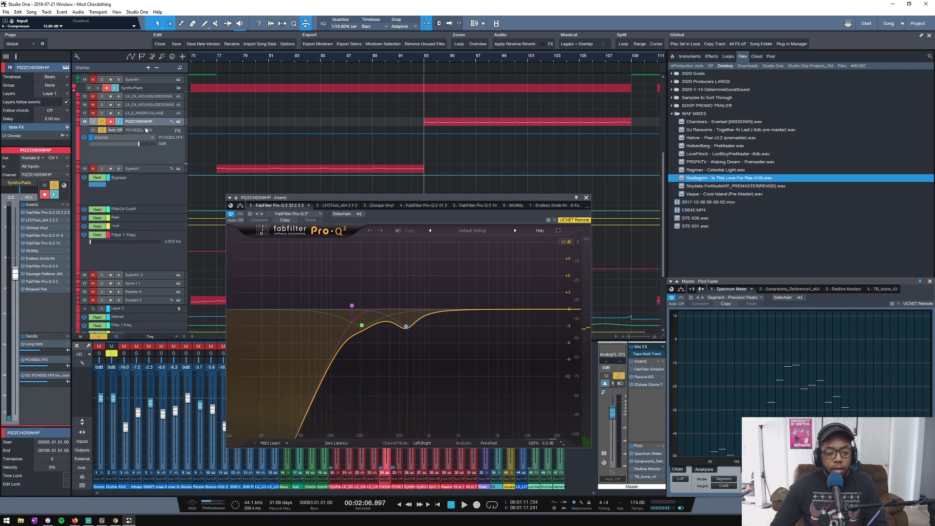
{"action": "left_click", "coordinate": [170, 130]}
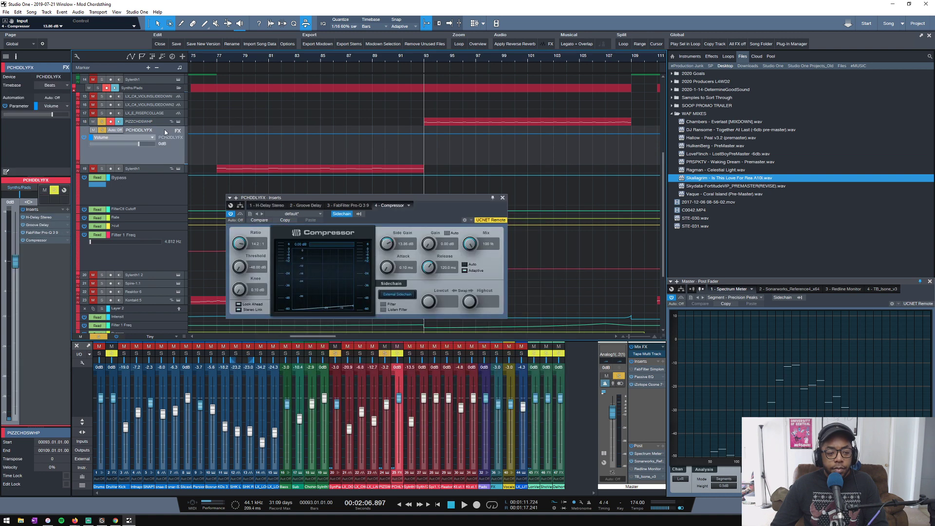
{"action": "key", "text": "space"}
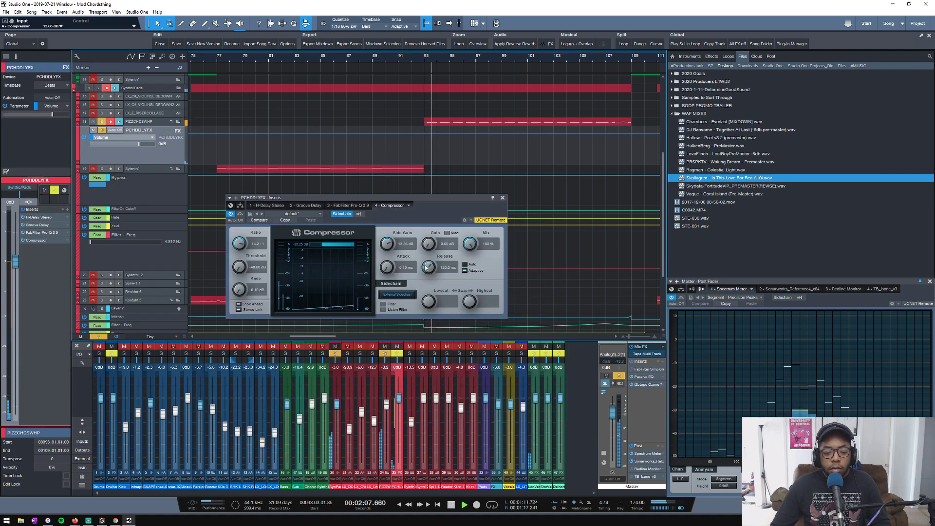
{"action": "scroll", "coordinate": [424, 265], "scroll_direction": "up", "scroll_amount": 2}
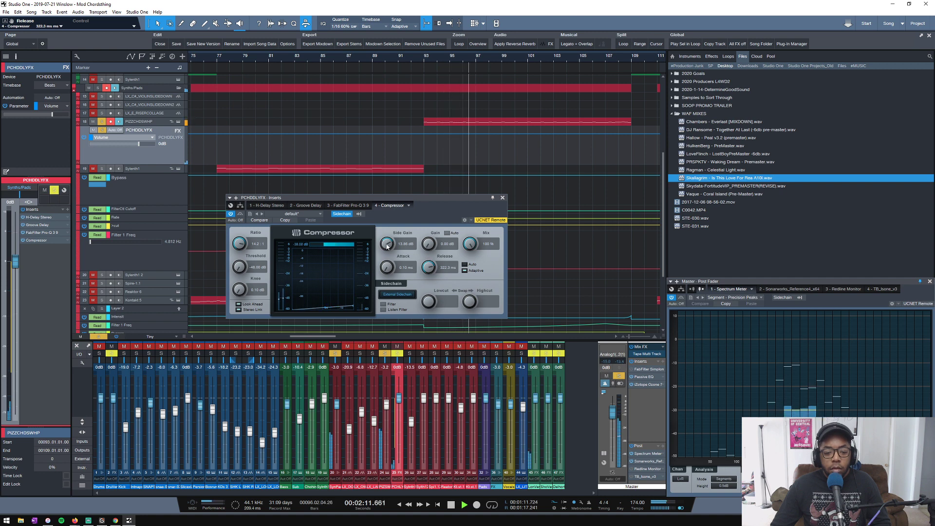
{"action": "left_click_drag", "start_coordinate": [387, 244], "coordinate": [384, 259]}
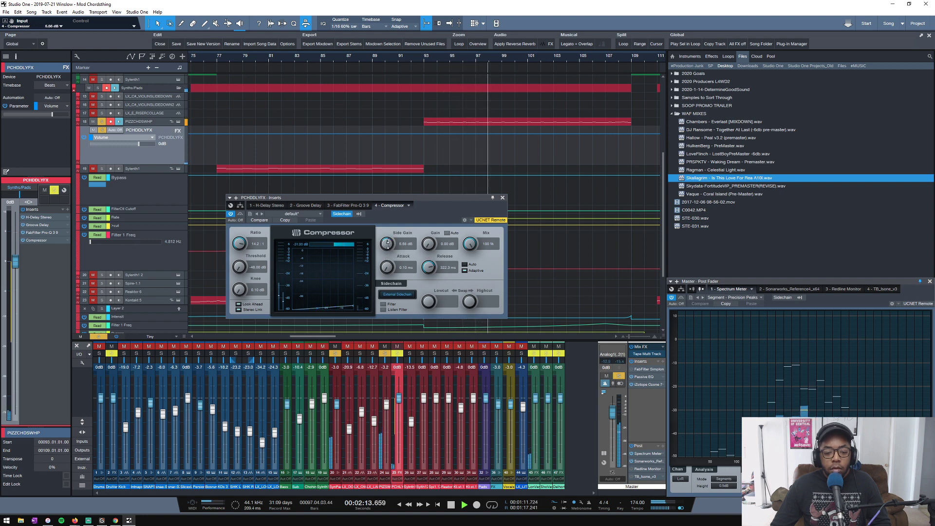
{"action": "scroll", "coordinate": [389, 249], "scroll_direction": "down", "scroll_amount": 3}
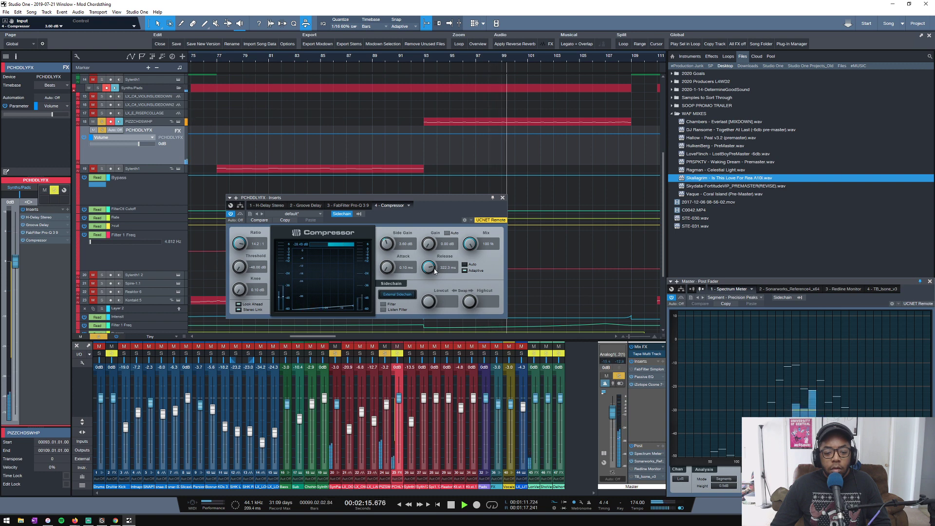
{"action": "left_click", "coordinate": [464, 271]}
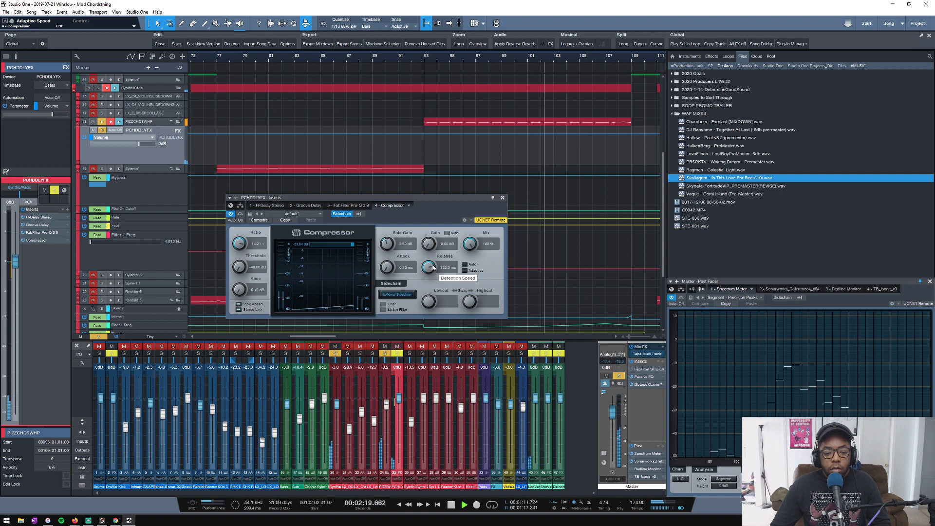
{"action": "key", "text": "space"}
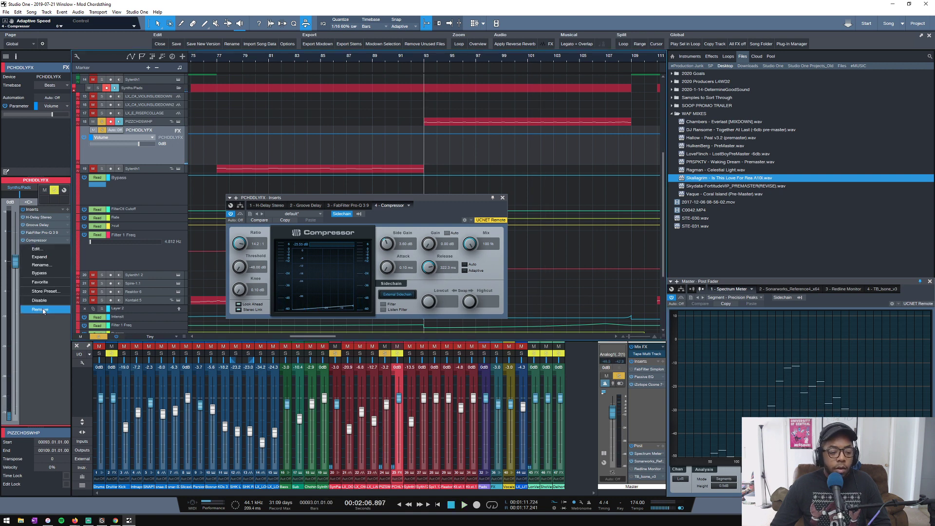
Bypass the Compressor on PCHDDLYFX and insert LFOTool_x64 after it.
{"action": "left_click", "coordinate": [68, 210]}
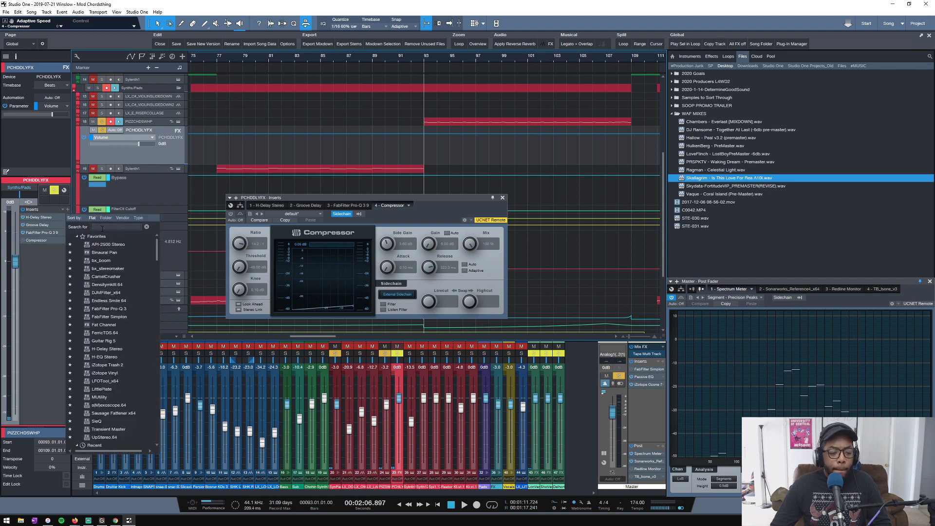
{"action": "type", "text": "lfo"}
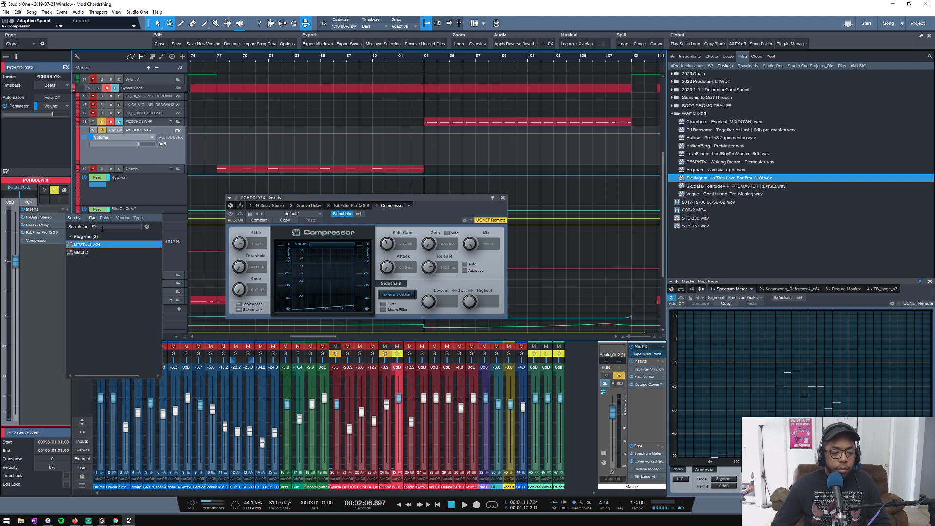
{"action": "double_click", "coordinate": [90, 247]}
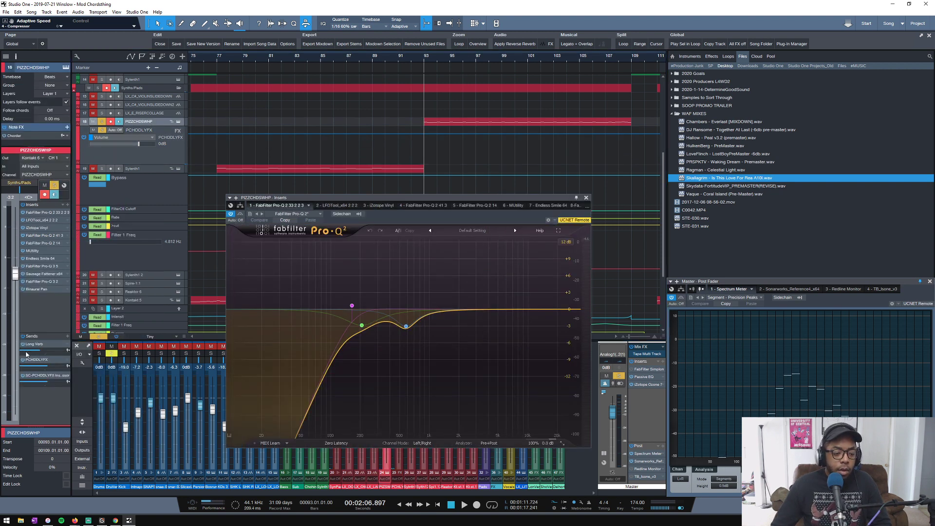
Lower the Long Verb send on PIZZCHDSWHP to about -39.4 dB and replay from bar 93.
{"action": "left_click_drag", "start_coordinate": [41, 350], "coordinate": [31, 352]}
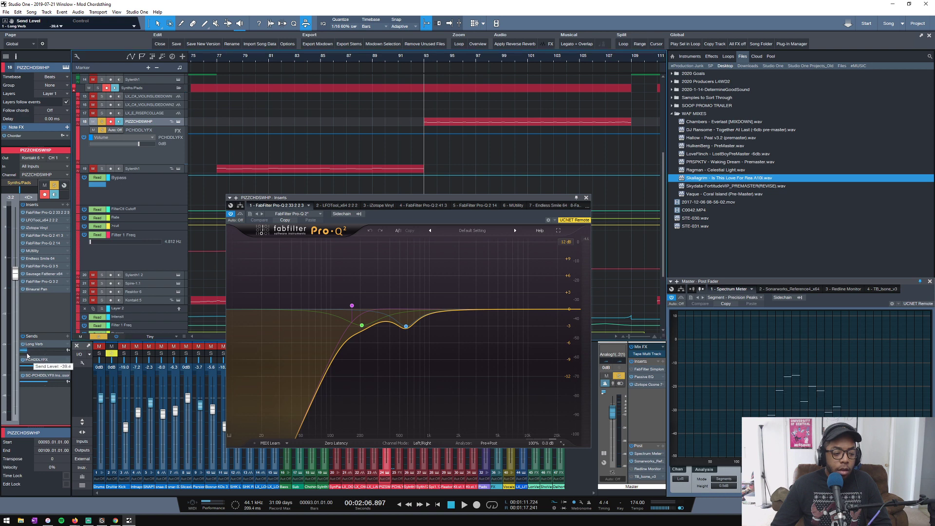
{"action": "key", "text": "space"}
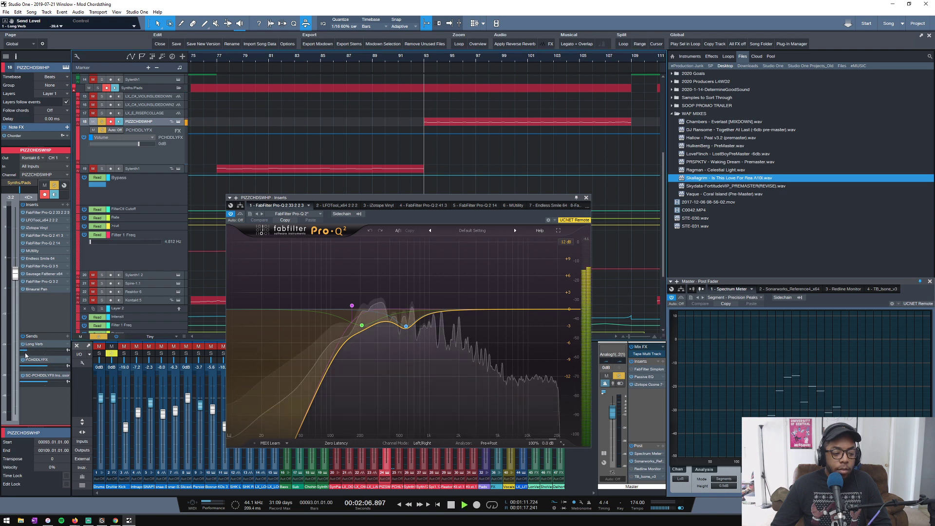
Re-enable the Compressor on PCHDDLYFX, bypass LFOTool and replay the chords from bar 93.
{"action": "left_click", "coordinate": [150, 151]}
{"action": "key", "text": "space"}
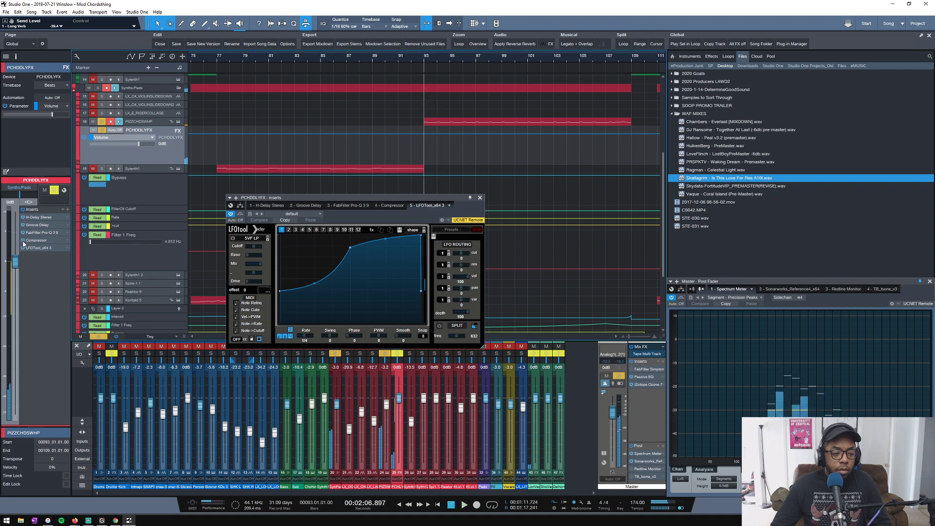
{"action": "double_click", "coordinate": [42, 242]}
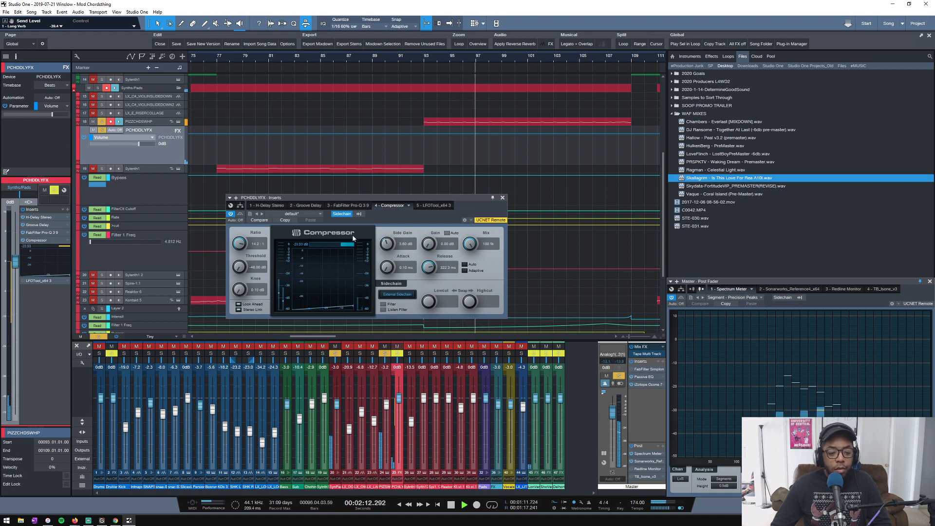
{"action": "key", "text": "space"}
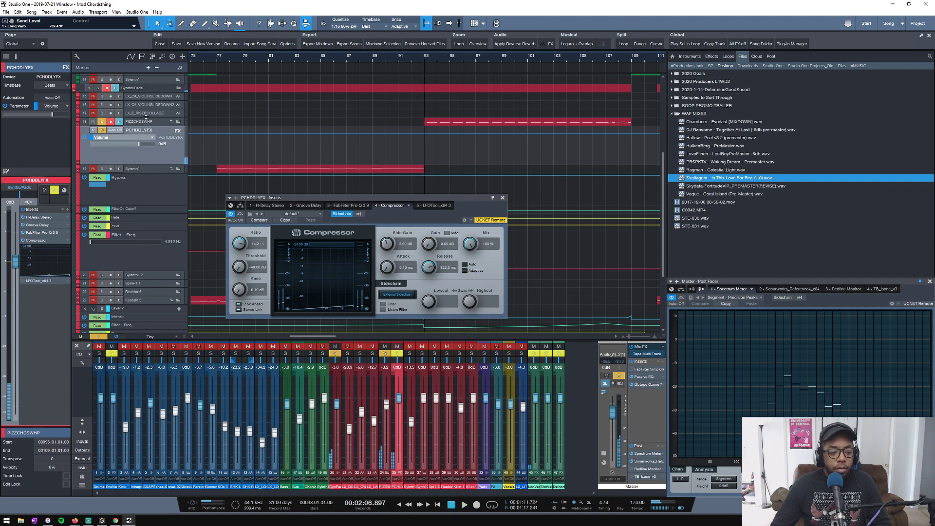
Raise the PCHDDLYFX send level on PIZZCHDSWHP to about +1 dB and replay from bar 93.
{"action": "left_click", "coordinate": [146, 121]}
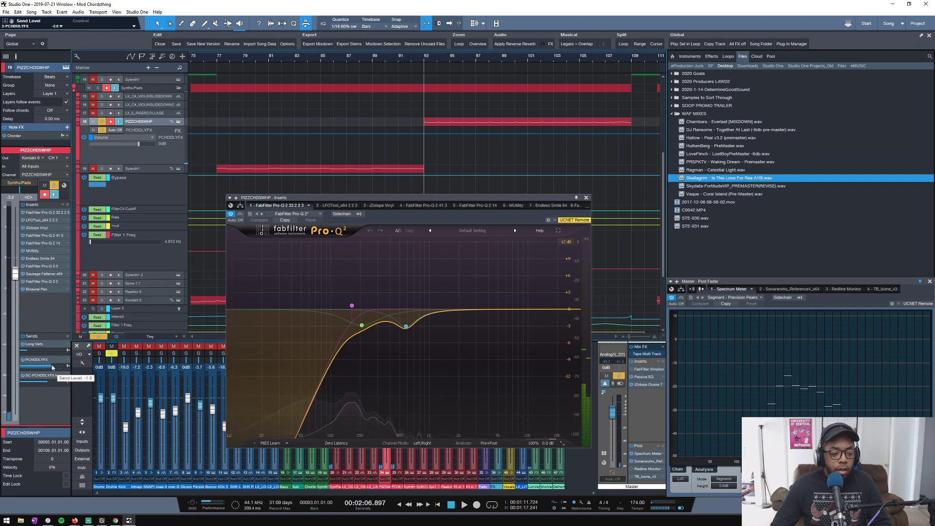
{"action": "left_click_drag", "start_coordinate": [53, 367], "coordinate": [55, 367]}
{"action": "key", "text": "space"}
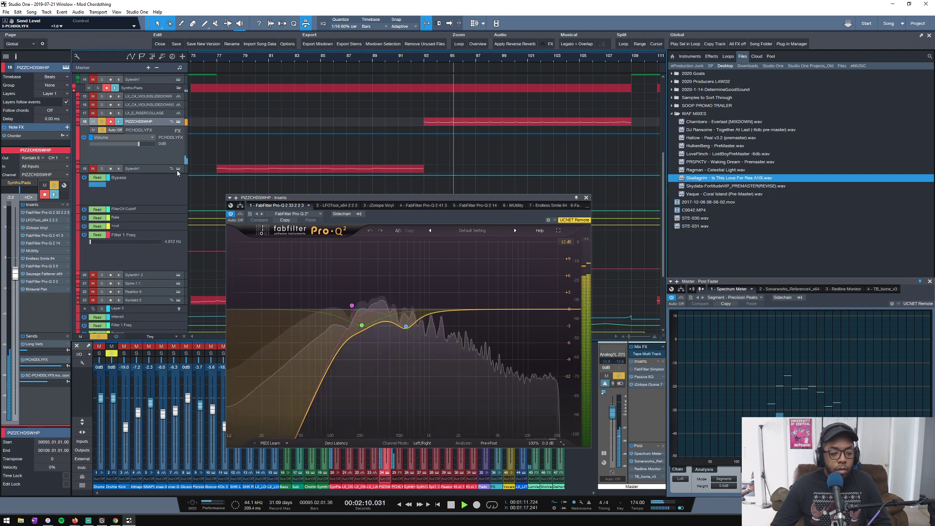
Raise the PCHDDLYFX Compressor's side gain to 24 dB and set its release to about 204 ms during playback.
{"action": "left_click", "coordinate": [154, 155]}
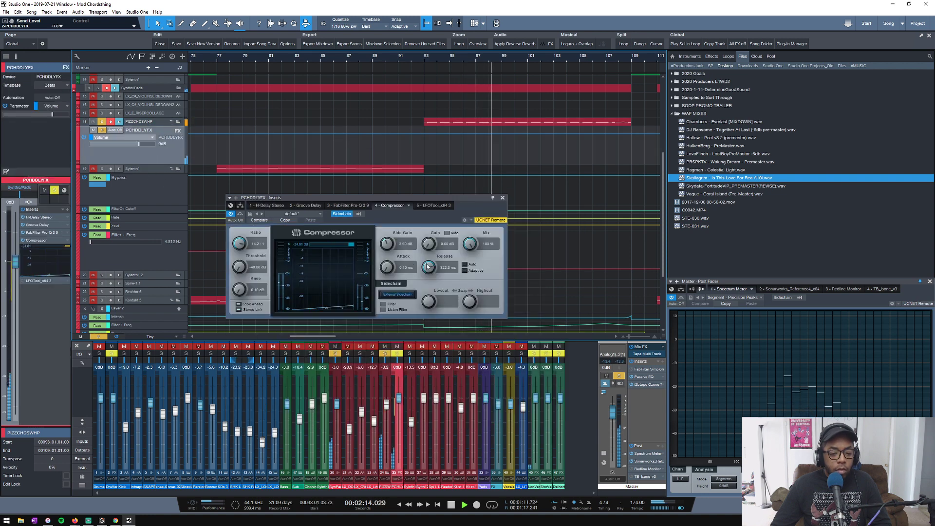
{"action": "left_click_drag", "start_coordinate": [429, 268], "coordinate": [426, 273]}
{"action": "left_click_drag", "start_coordinate": [389, 245], "coordinate": [389, 234]}
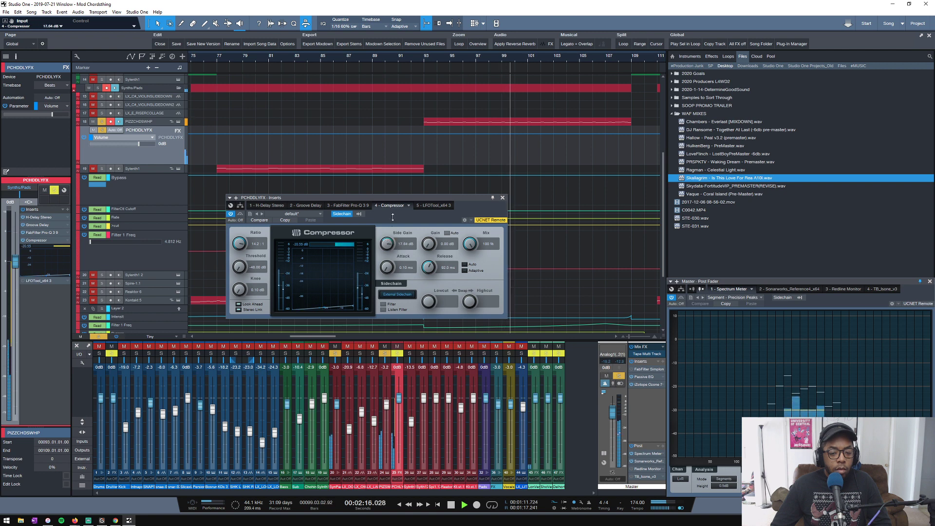
{"action": "left_click_drag", "start_coordinate": [429, 266], "coordinate": [433, 256]}
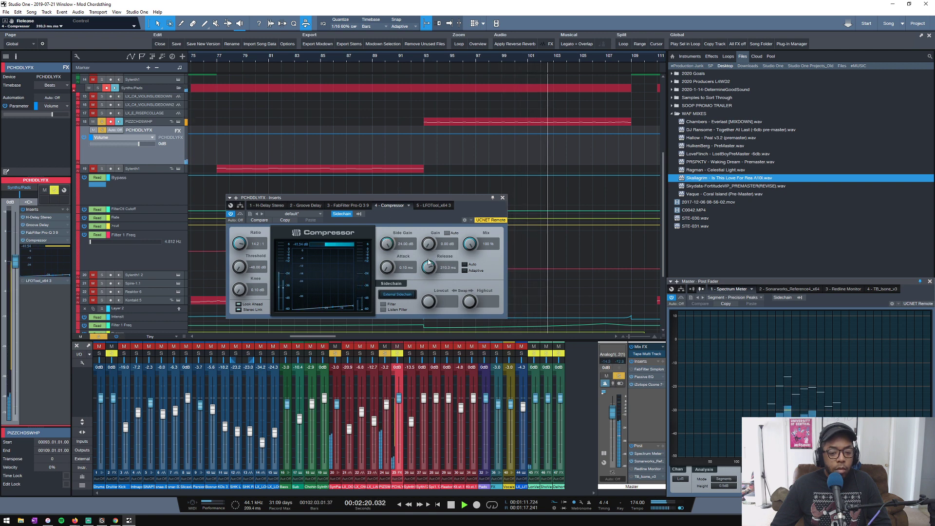
{"action": "left_click_drag", "start_coordinate": [429, 263], "coordinate": [429, 271]}
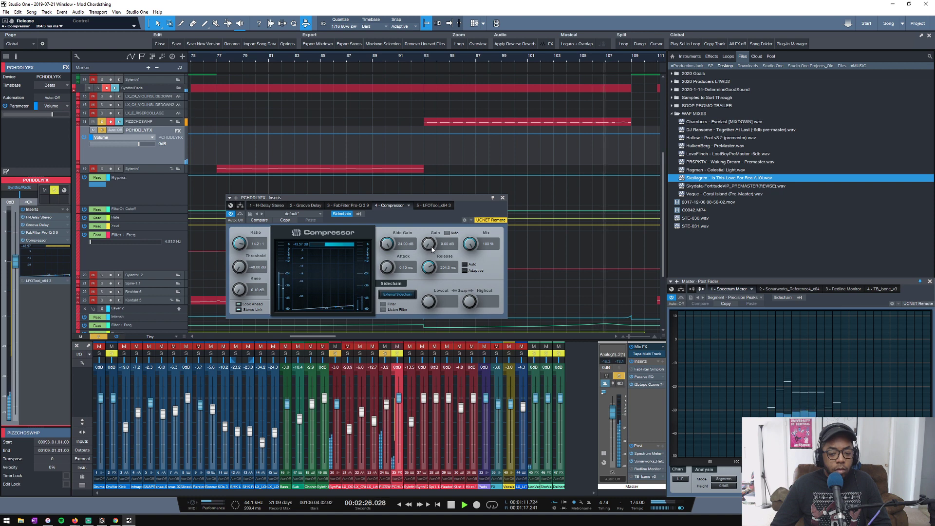
{"action": "key", "text": "space"}
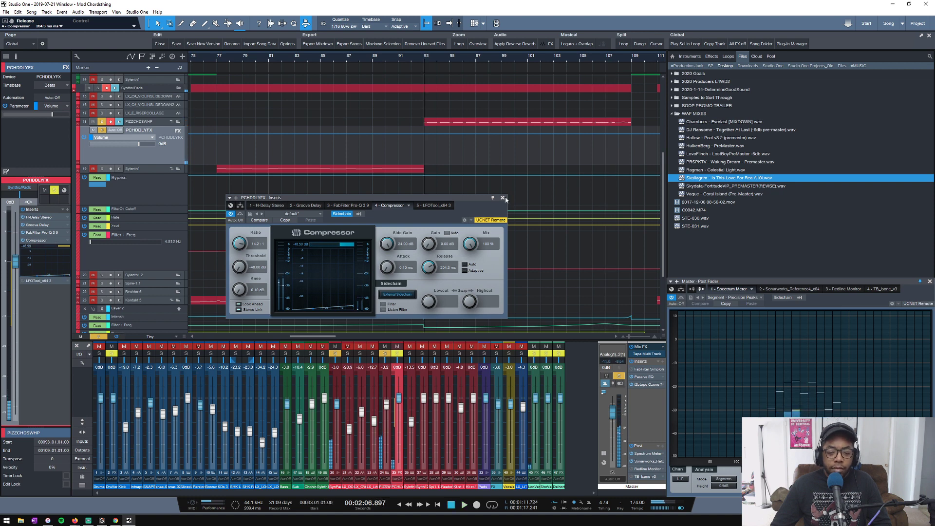
{"action": "left_click", "coordinate": [502, 198]}
{"action": "double_click", "coordinate": [44, 240]}
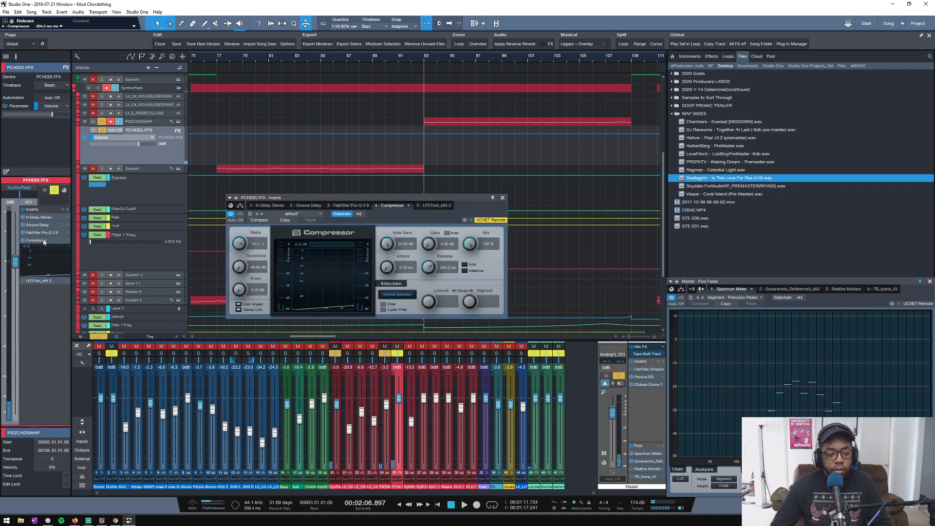
Bypass the Compressor on PCHDDLYFX, pull the PIZZCHDSWHP fader all the way down and play from bar 93.
{"action": "left_click", "coordinate": [24, 242]}
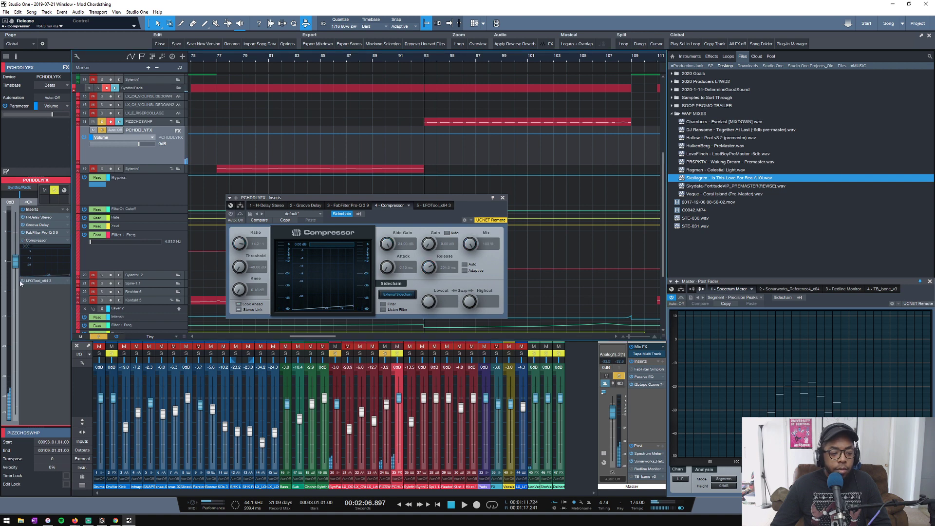
{"action": "left_click", "coordinate": [142, 121]}
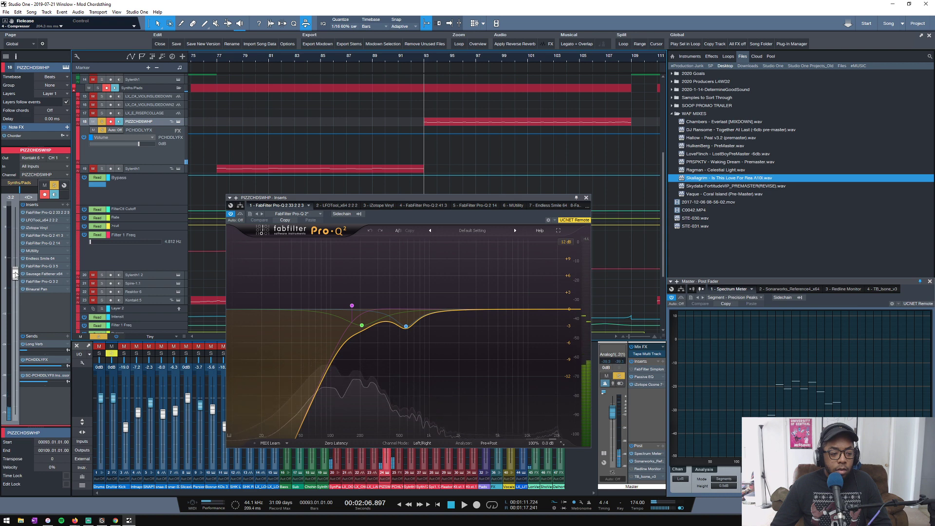
{"action": "left_click_drag", "start_coordinate": [16, 275], "coordinate": [15, 414]}
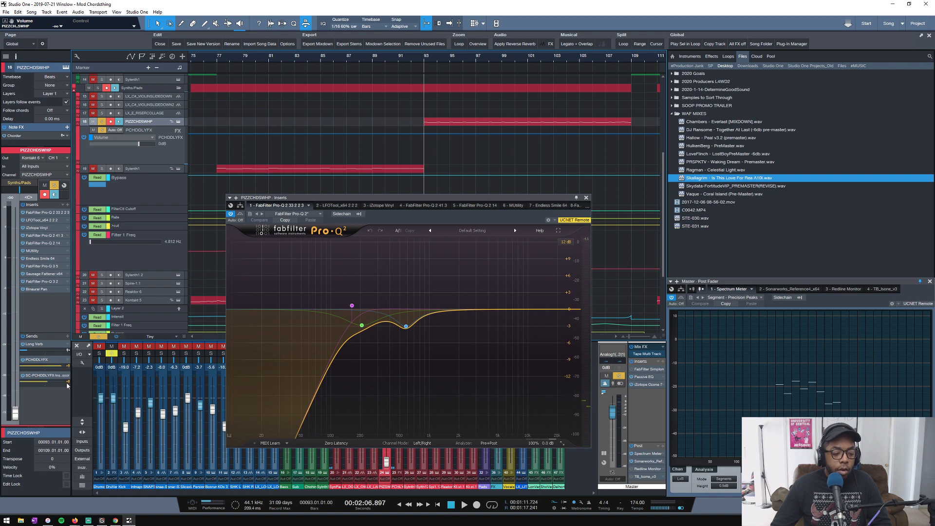
{"action": "key", "text": "space"}
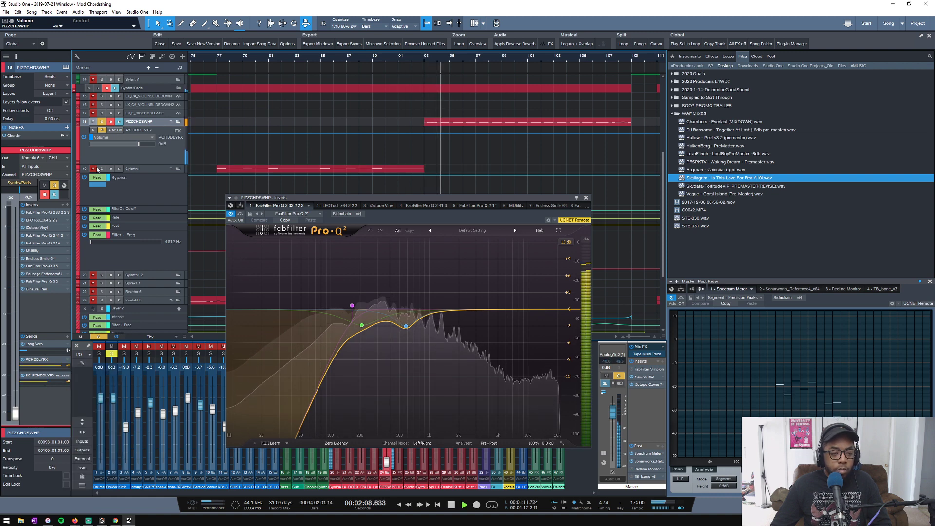
Activate LFOTool on PCHDDLYFX, lower the LFO curve's start to zero and set the rate to one bar.
{"action": "left_click", "coordinate": [161, 130]}
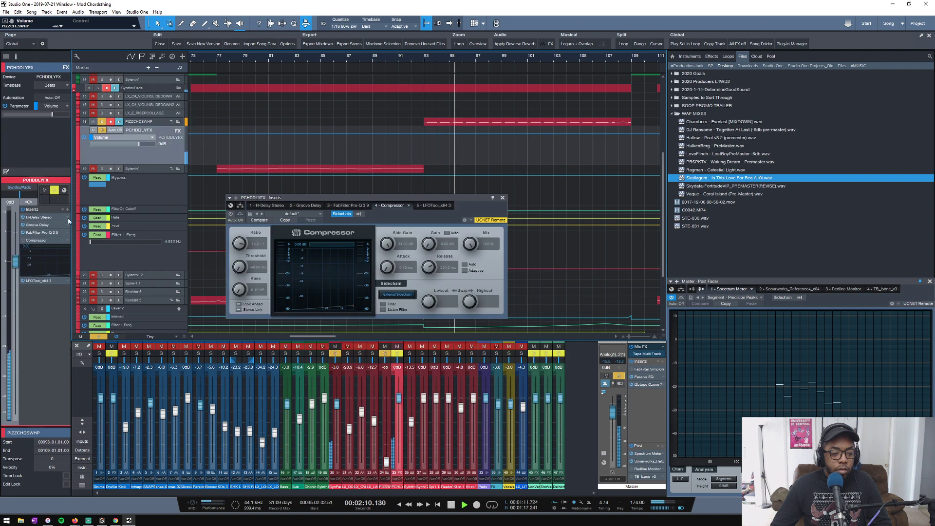
{"action": "left_click", "coordinate": [45, 281]}
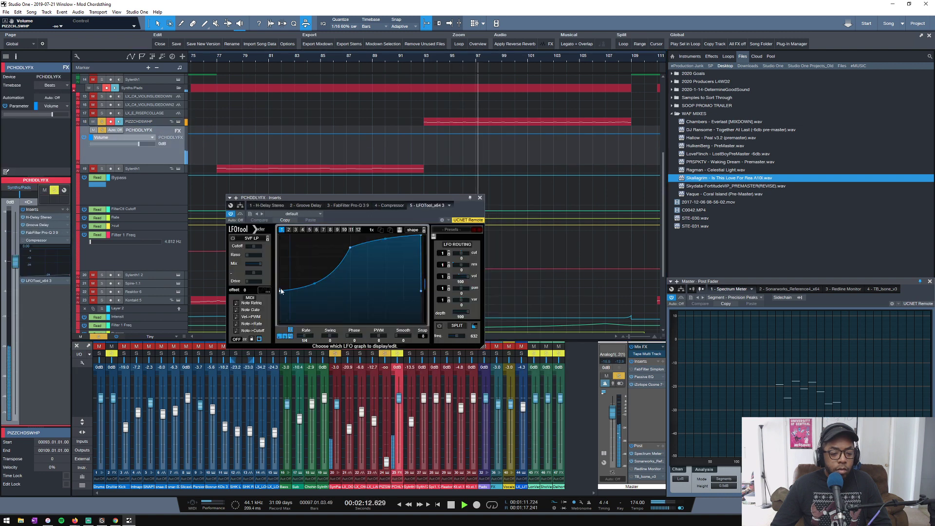
{"action": "left_click_drag", "start_coordinate": [281, 292], "coordinate": [280, 322]}
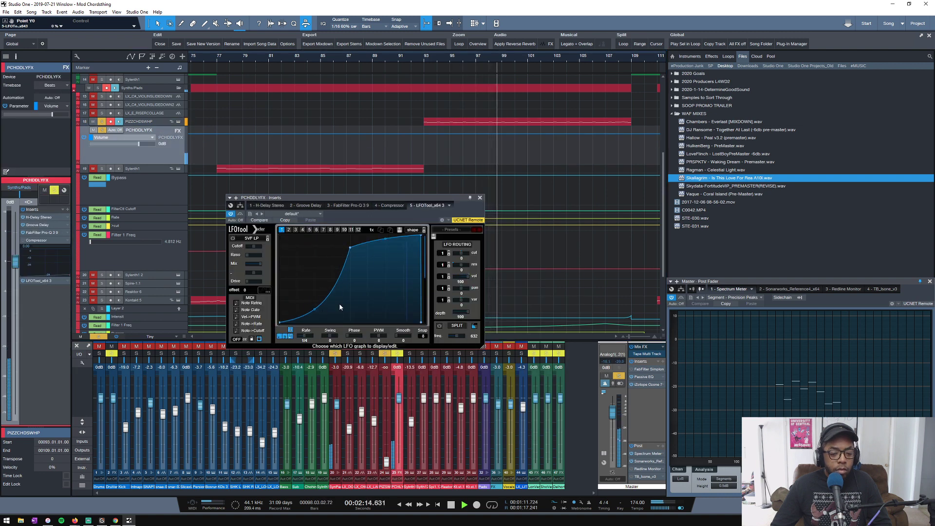
{"action": "left_click_drag", "start_coordinate": [304, 336], "coordinate": [302, 345]}
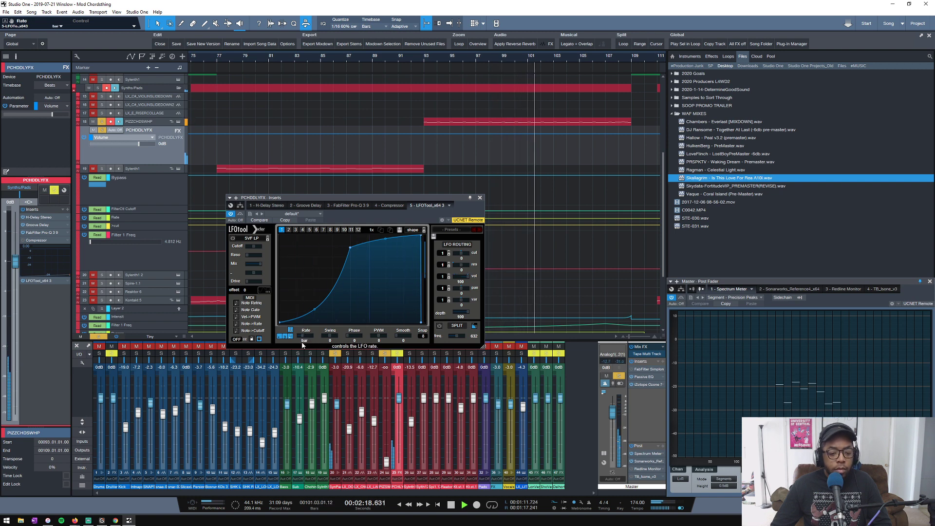
{"action": "left_click_drag", "start_coordinate": [302, 345], "coordinate": [304, 340]}
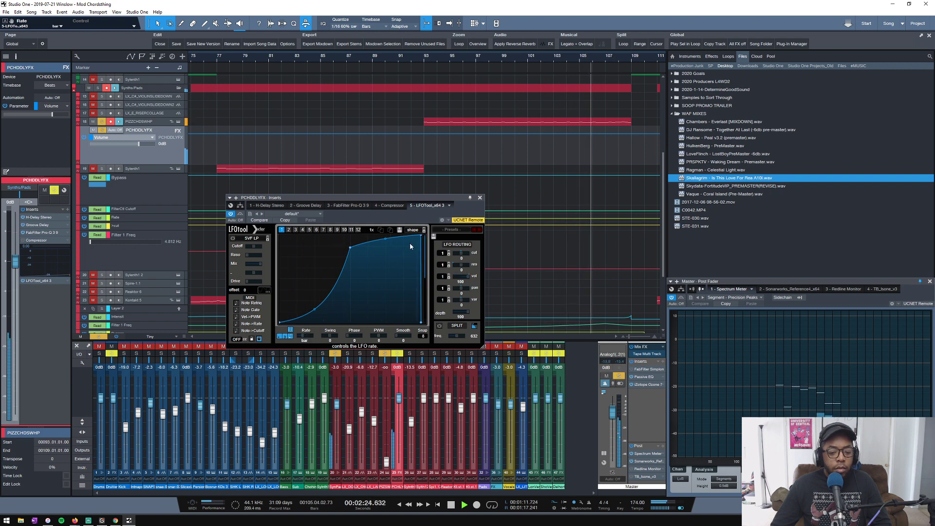
Reshape the LFO curve into a gradual rise peaking near the end of the bar and replay from bar 93.
{"action": "left_click_drag", "start_coordinate": [350, 248], "coordinate": [417, 234]}
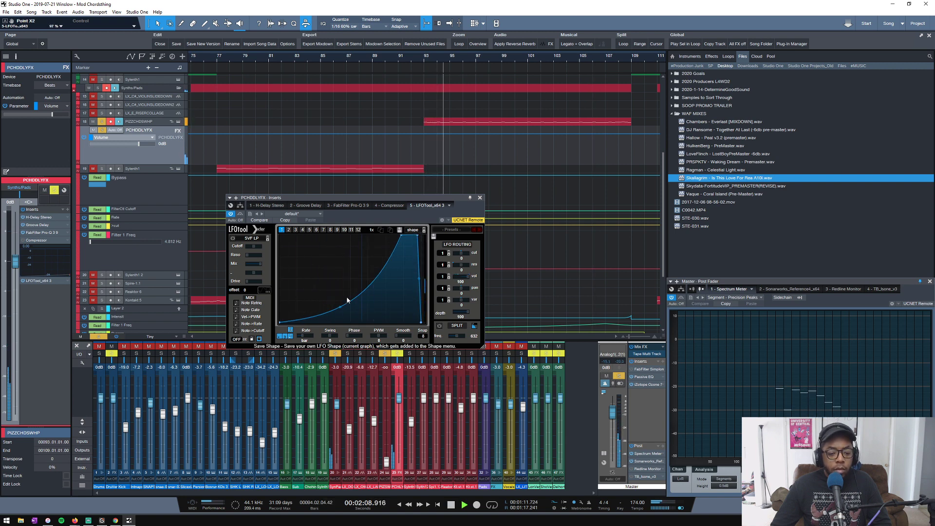
{"action": "left_click_drag", "start_coordinate": [340, 307], "coordinate": [340, 303]}
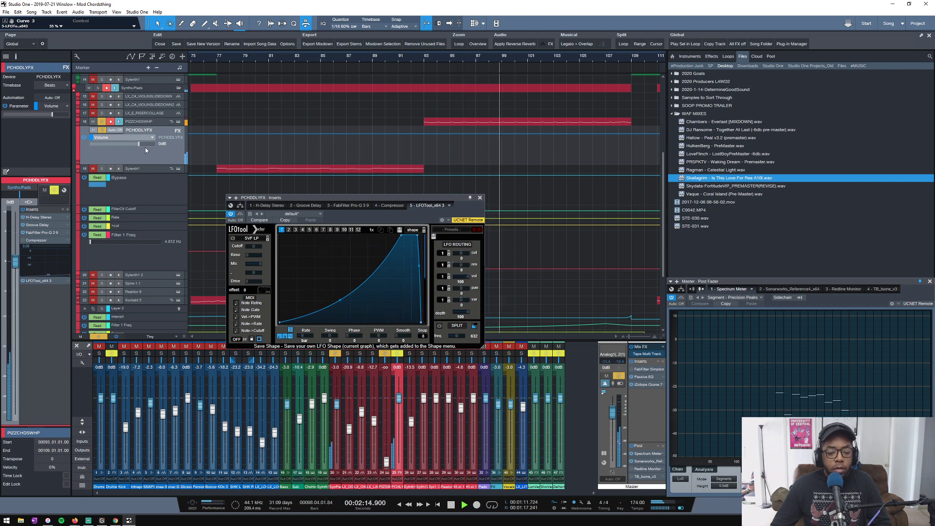
{"action": "key", "text": "space"}
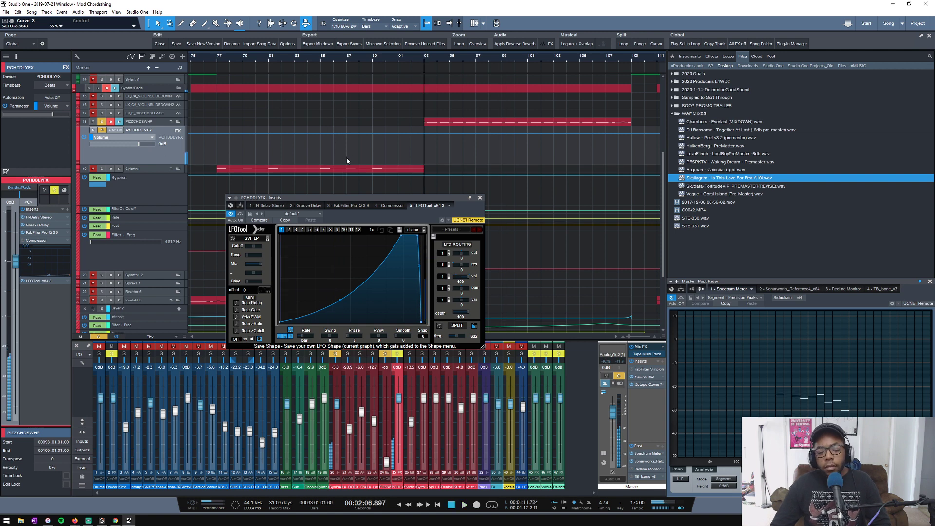
{"action": "key", "text": "space"}
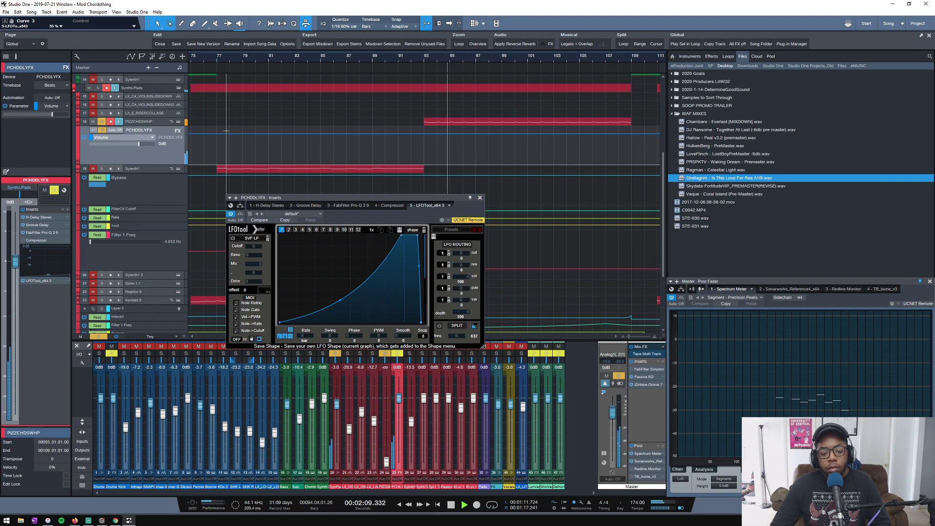
{"action": "key", "text": "space"}
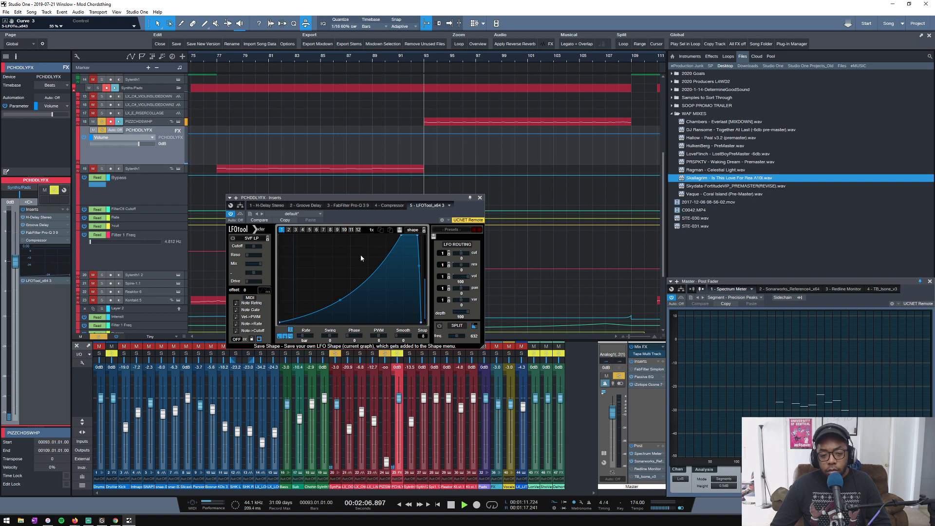
{"action": "key", "text": "space"}
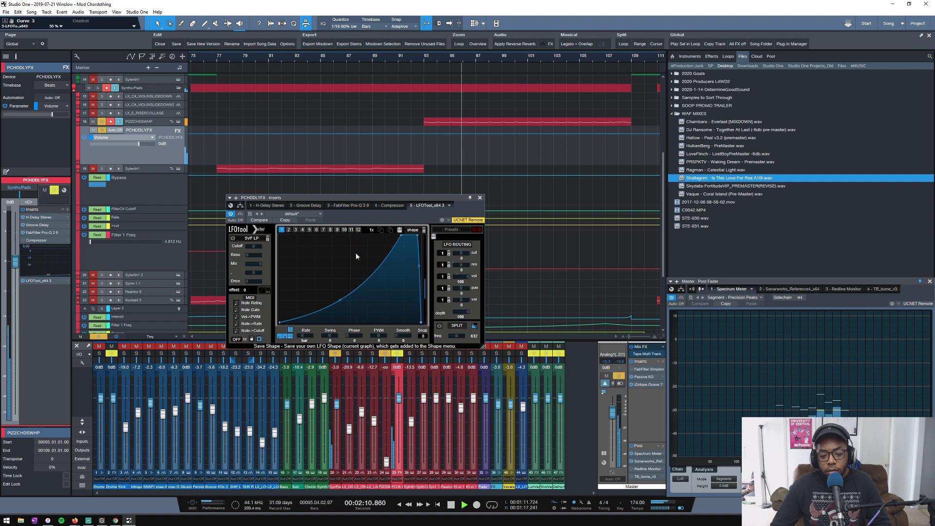
{"action": "key", "text": "space"}
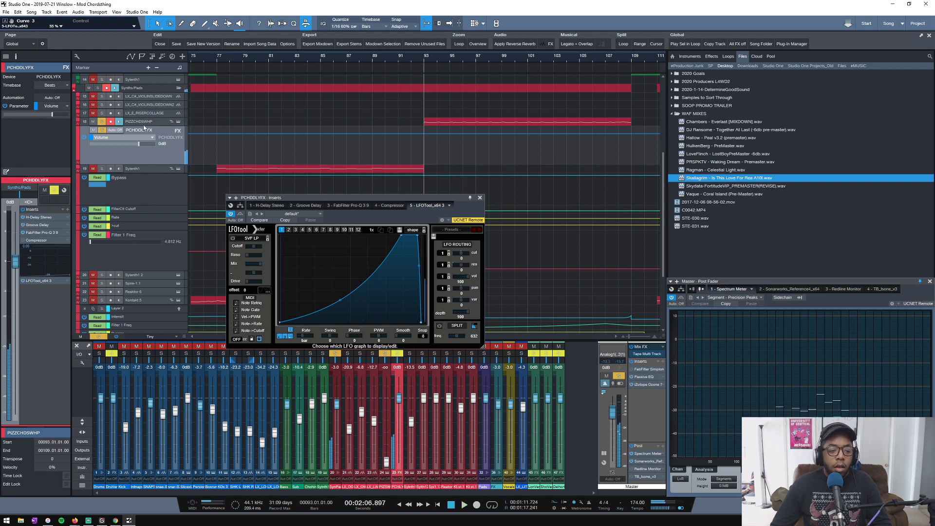
Bring the PIZZCHDSWHP fader back up to -3.1 dB during playback from bar 93 and close its Pro-Q 2 window.
{"action": "left_click", "coordinate": [237, 122]}
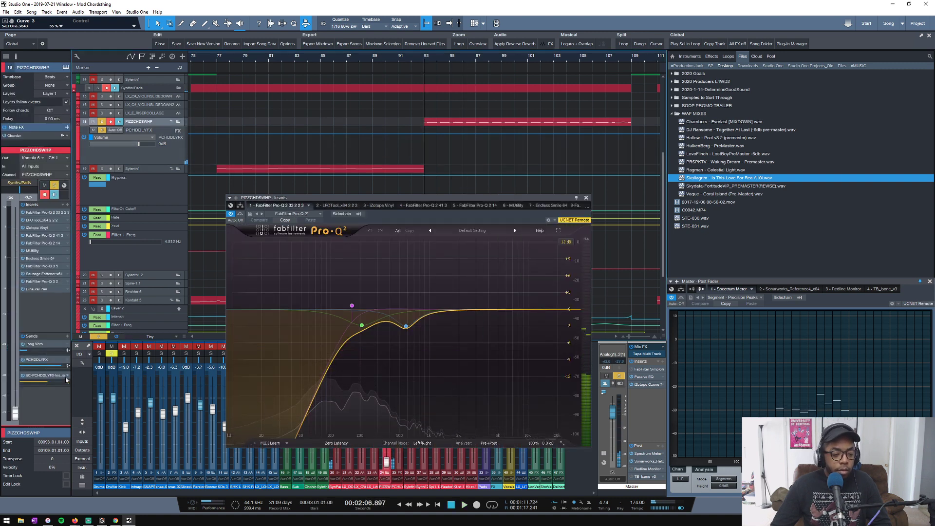
{"action": "left_click_drag", "start_coordinate": [20, 409], "coordinate": [10, 247]}
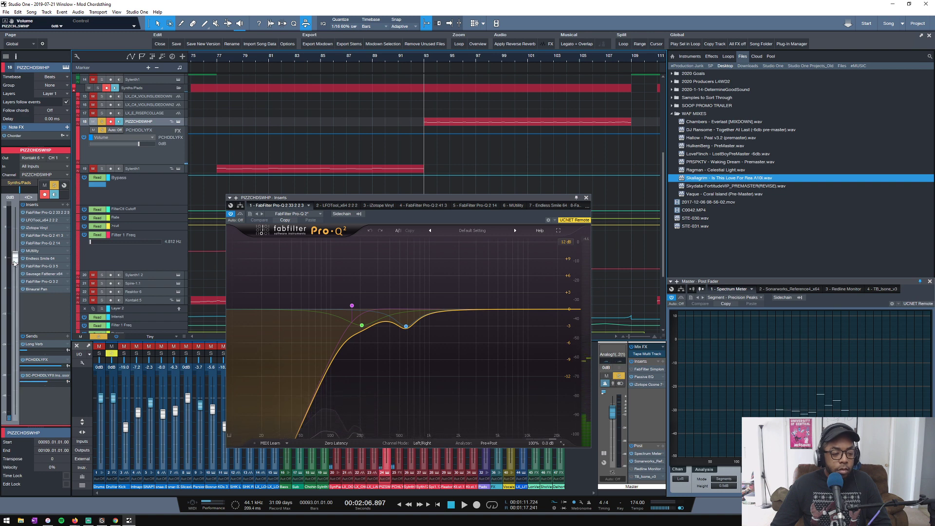
{"action": "key", "text": "space"}
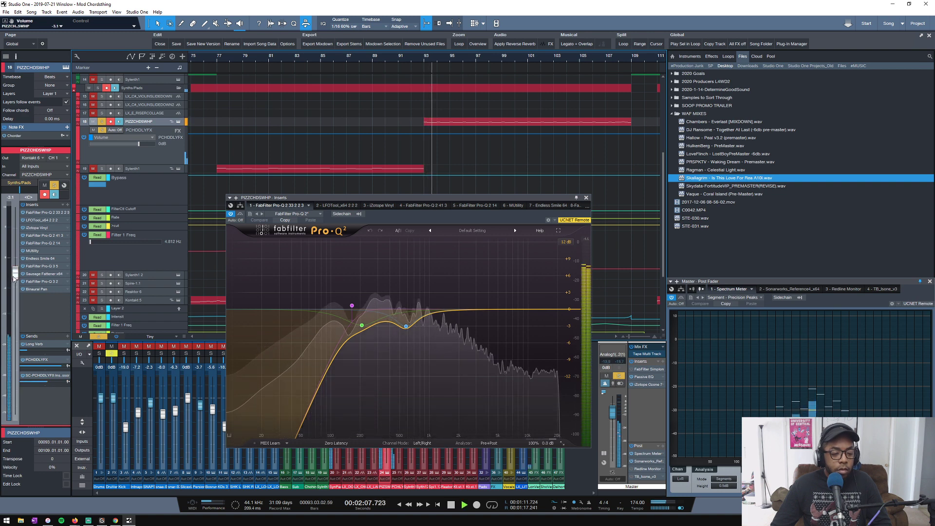
{"action": "left_click", "coordinate": [587, 197]}
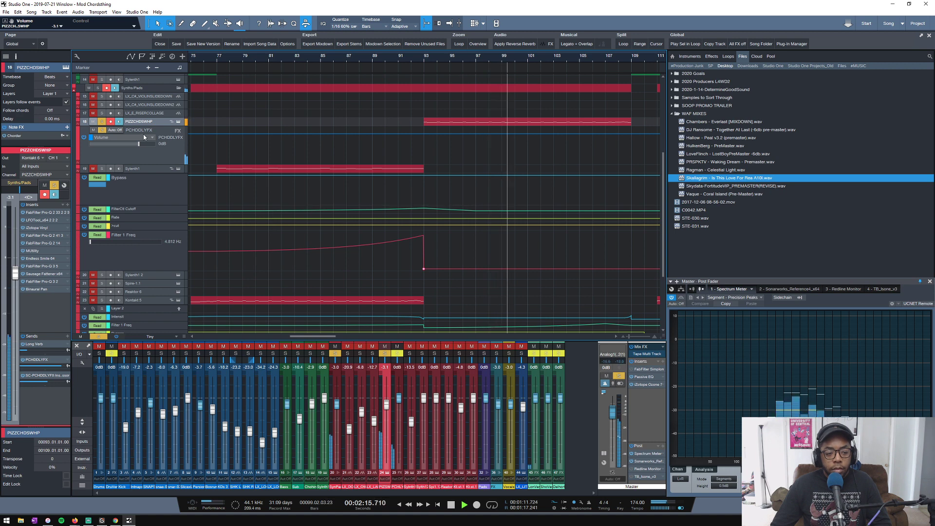
Reopen LFOTool on PCHDDLYFX, replay the chords with the delay from bar 93 and save the song.
{"action": "left_click", "coordinate": [157, 153]}
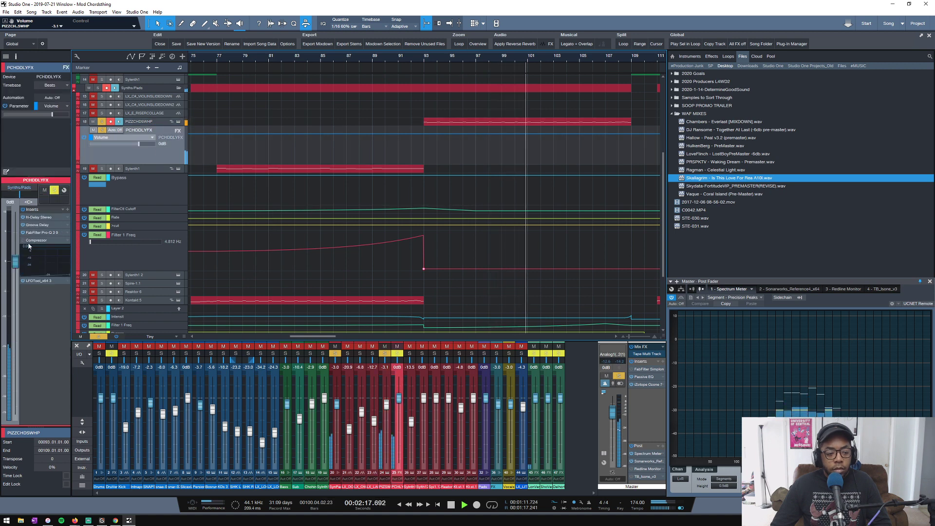
{"action": "key", "text": "space"}
{"action": "left_click", "coordinate": [38, 281]}
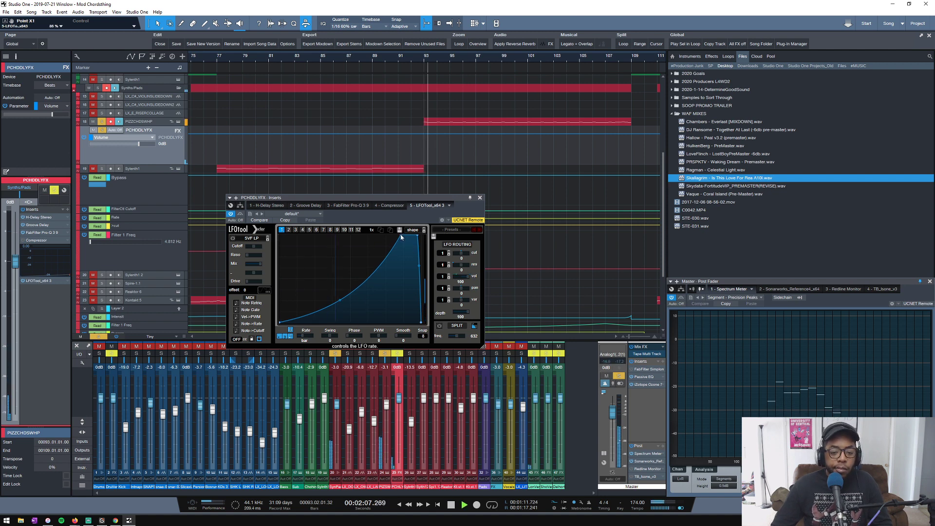
{"action": "key", "text": "space"}
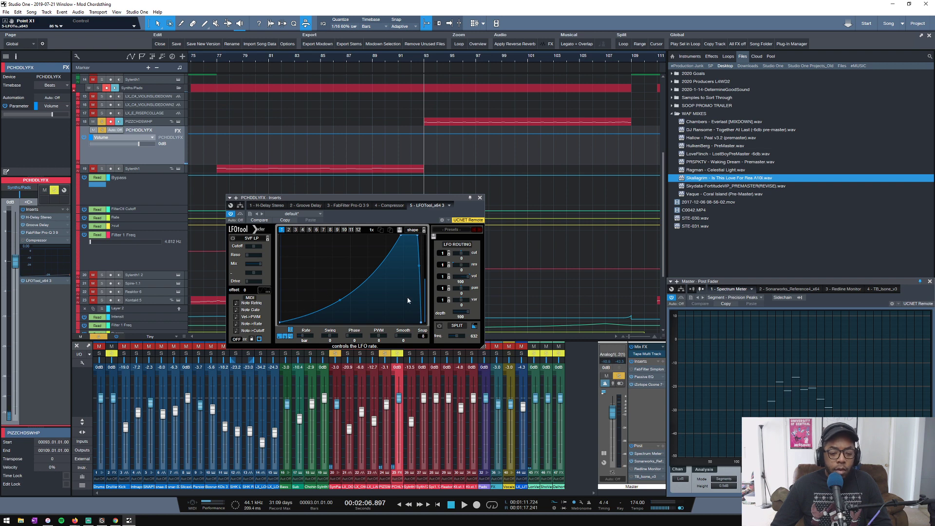
{"action": "key", "text": "ctrl+s"}
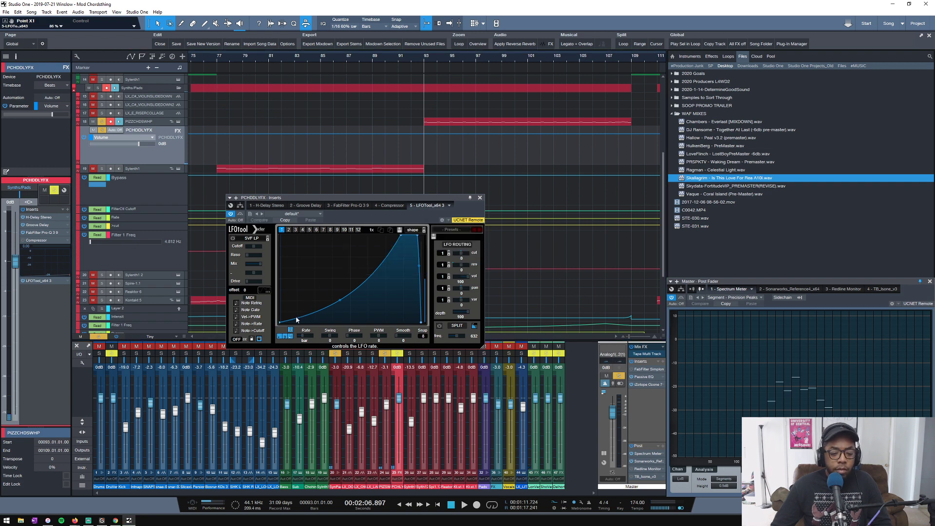
Set the LFO curve's first low point at 12% and bend the rise after it into a concave ramp.
{"action": "left_click", "coordinate": [297, 319]}
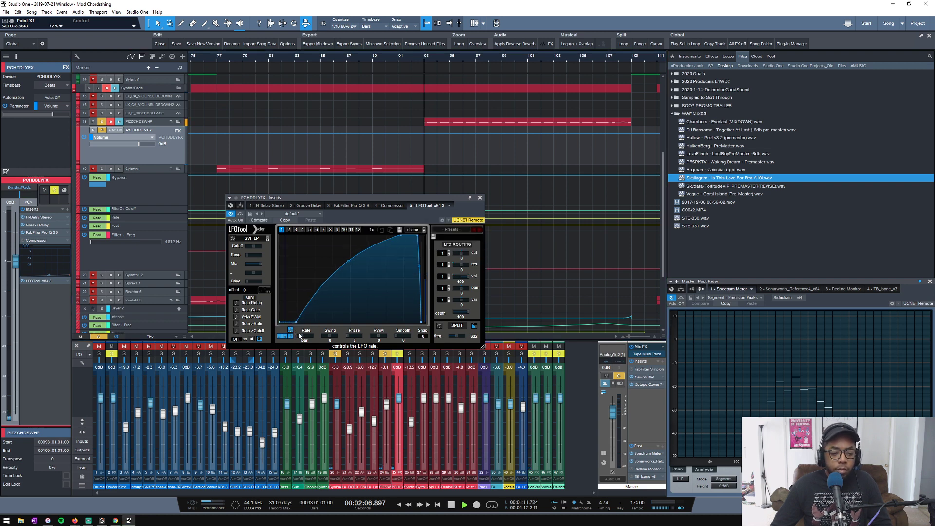
{"action": "key", "text": "space"}
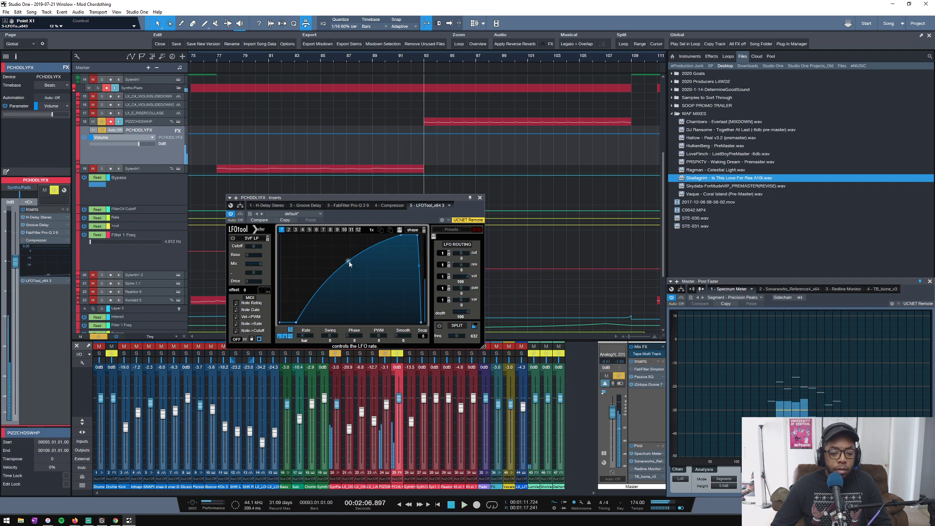
{"action": "left_click_drag", "start_coordinate": [350, 264], "coordinate": [354, 277]}
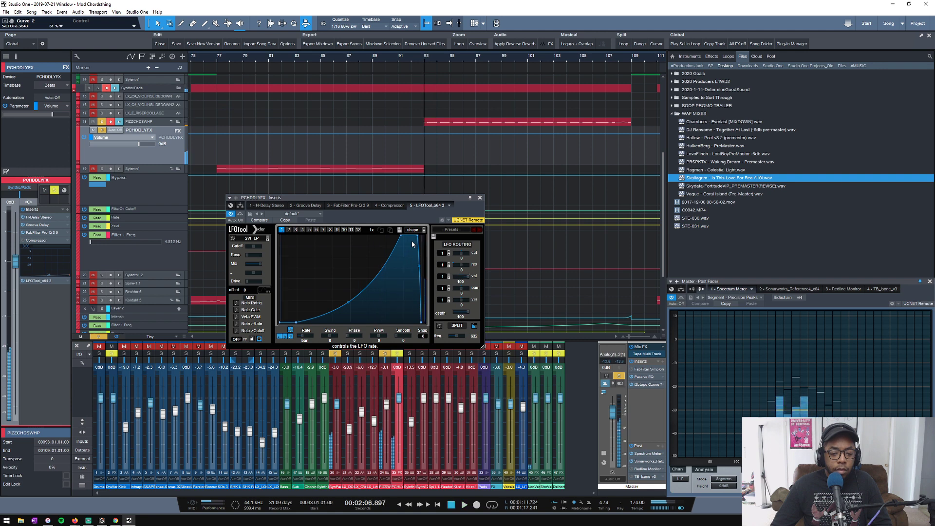
Narrow the LFO shape to a short early pulse with a vertical fall to zero and play from bar 93.
{"action": "left_click_drag", "start_coordinate": [403, 236], "coordinate": [318, 213]}
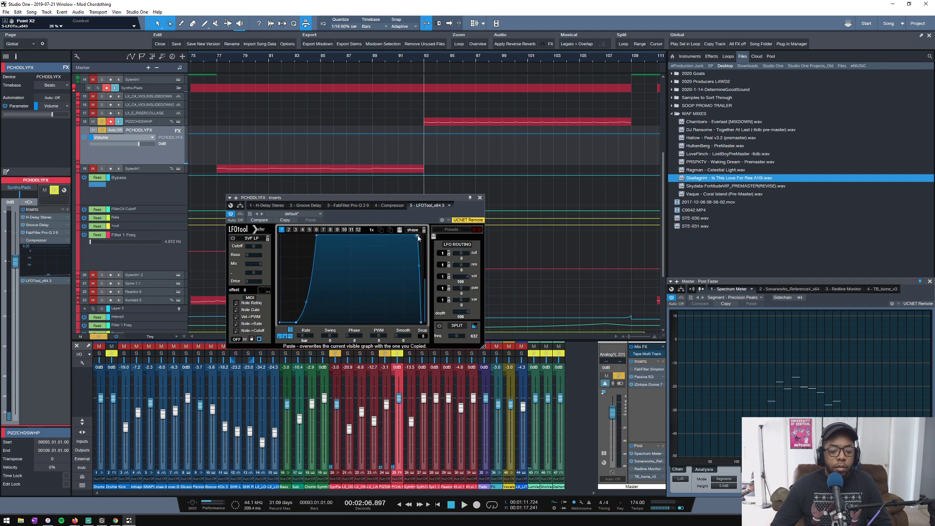
{"action": "left_click_drag", "start_coordinate": [418, 238], "coordinate": [344, 211]}
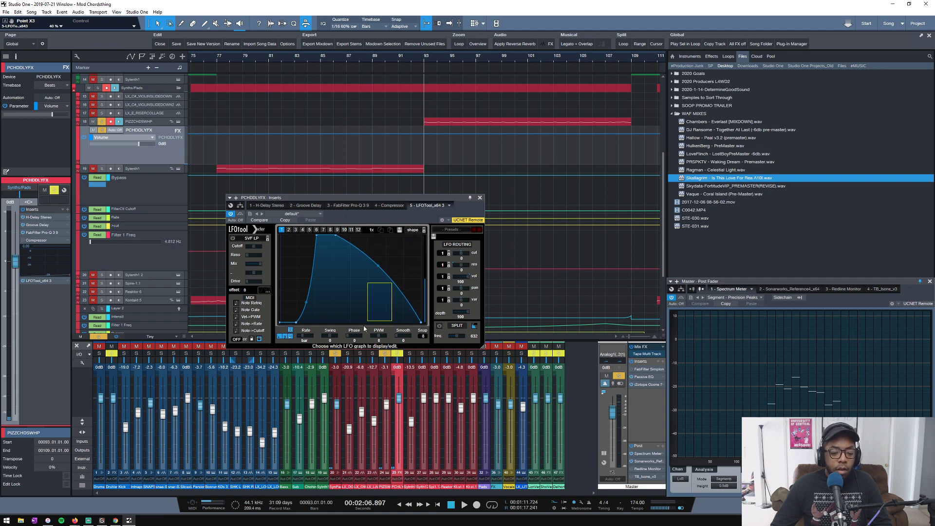
{"action": "left_click_drag", "start_coordinate": [394, 283], "coordinate": [331, 330]}
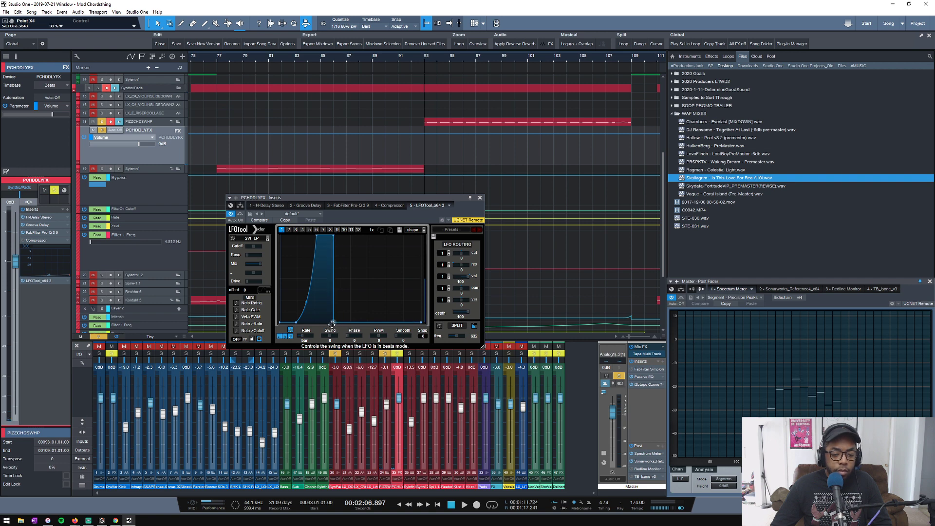
{"action": "key", "text": "space"}
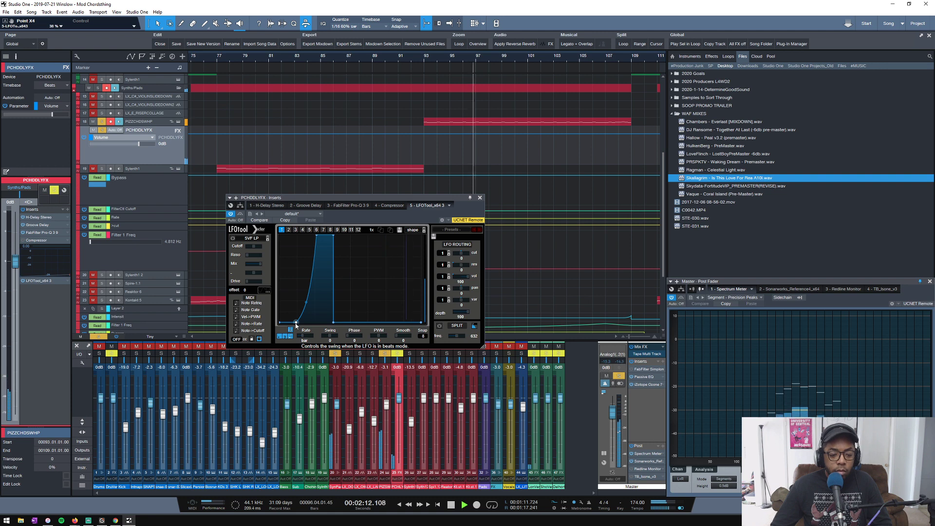
Soften the LFO pulse on PCHDDLYFX by raising LFOTool's smoothing to about 26, and replay from bar 93.
{"action": "mouse_move", "coordinate": [296, 325]}
{"action": "left_mouse_down"}
{"action": "mouse_move", "coordinate": [298, 307]}
{"action": "mouse_move", "coordinate": [297, 319]}
{"action": "left_mouse_up"}
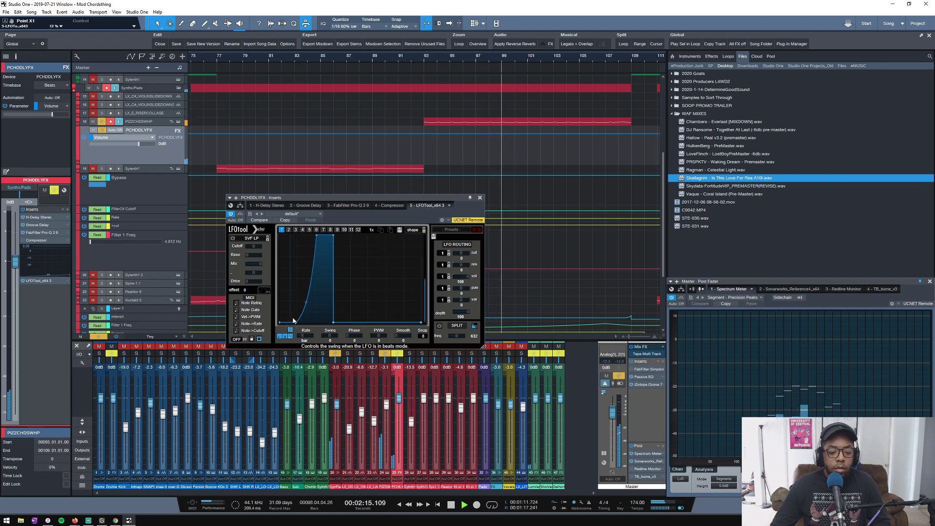
{"action": "left_click", "coordinate": [333, 234]}
{"action": "key", "text": "space"}
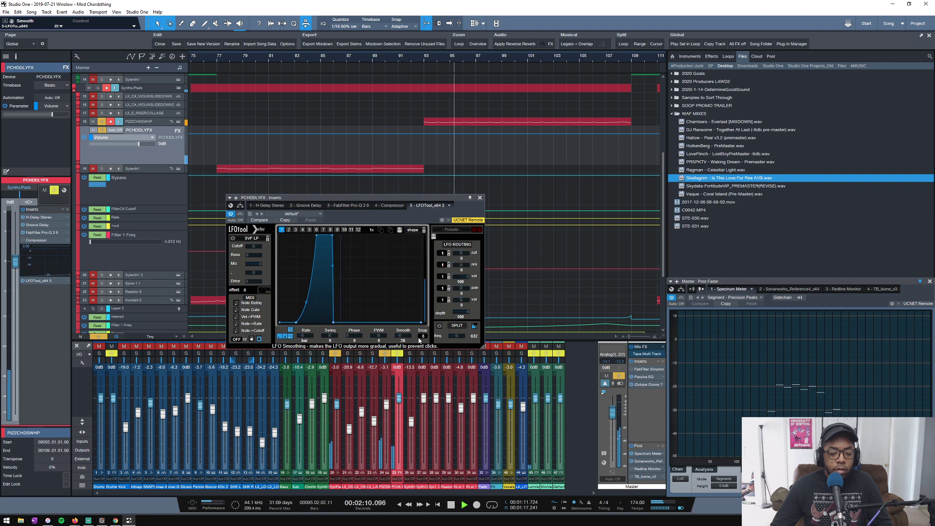
Enable and tune LFOTool's SVF LP filter during playback, with the LFO's cutoff amount set to 33.
{"action": "left_click", "coordinate": [250, 247]}
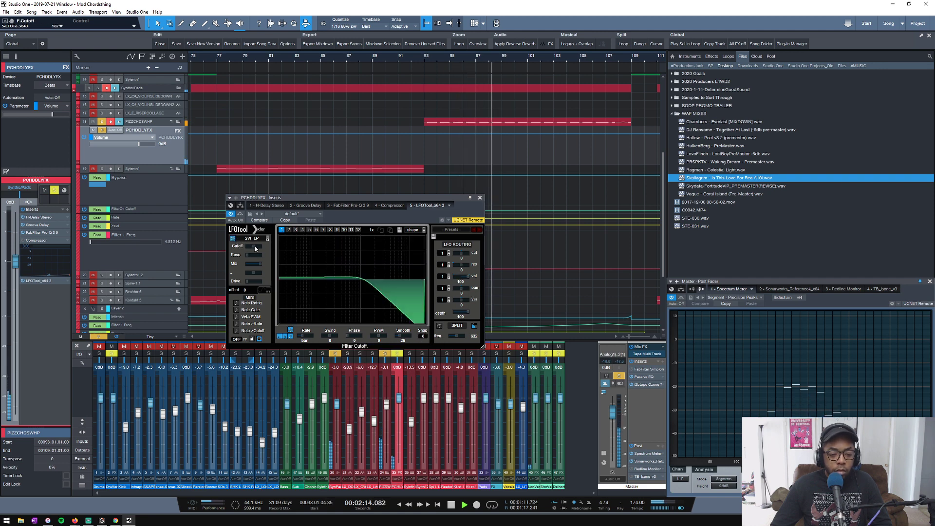
{"action": "left_click_drag", "start_coordinate": [248, 256], "coordinate": [251, 256]}
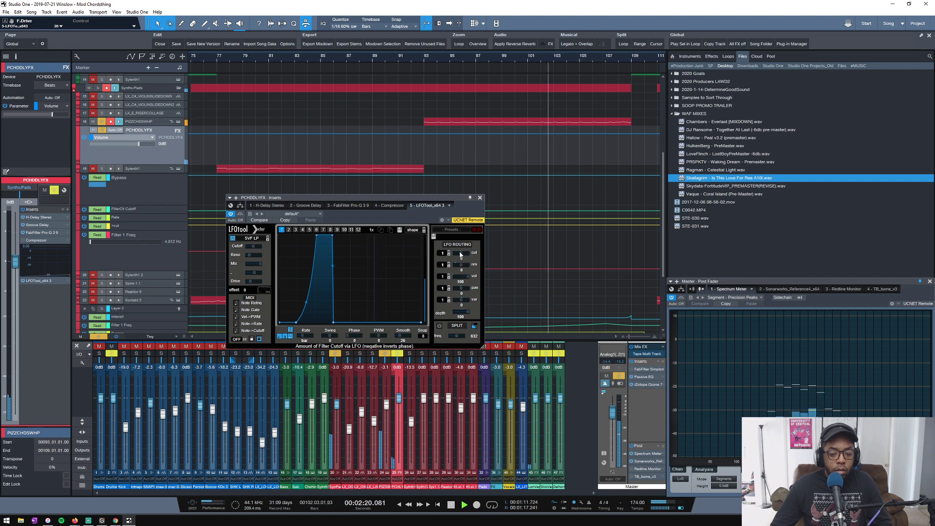
{"action": "mouse_move", "coordinate": [461, 254]}
{"action": "left_mouse_down"}
{"action": "mouse_move", "coordinate": [489, 255]}
{"action": "mouse_move", "coordinate": [472, 256]}
{"action": "left_mouse_up"}
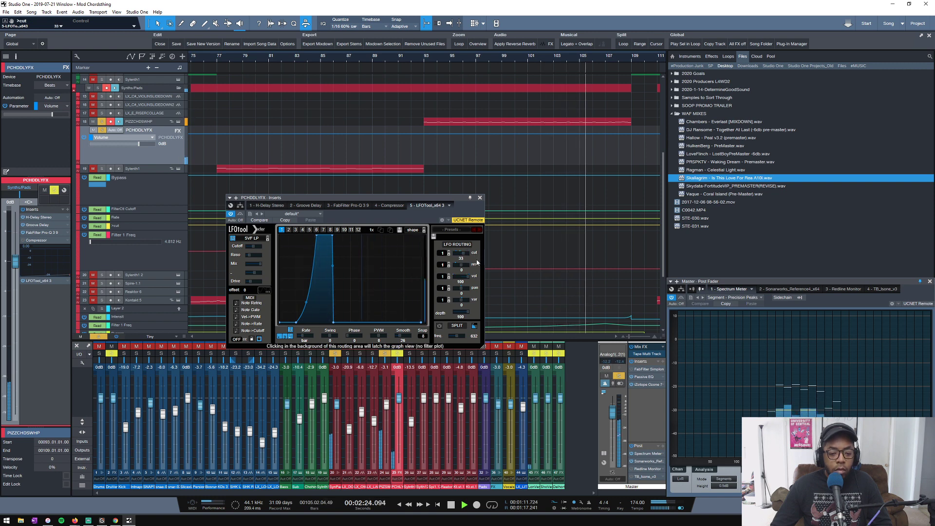
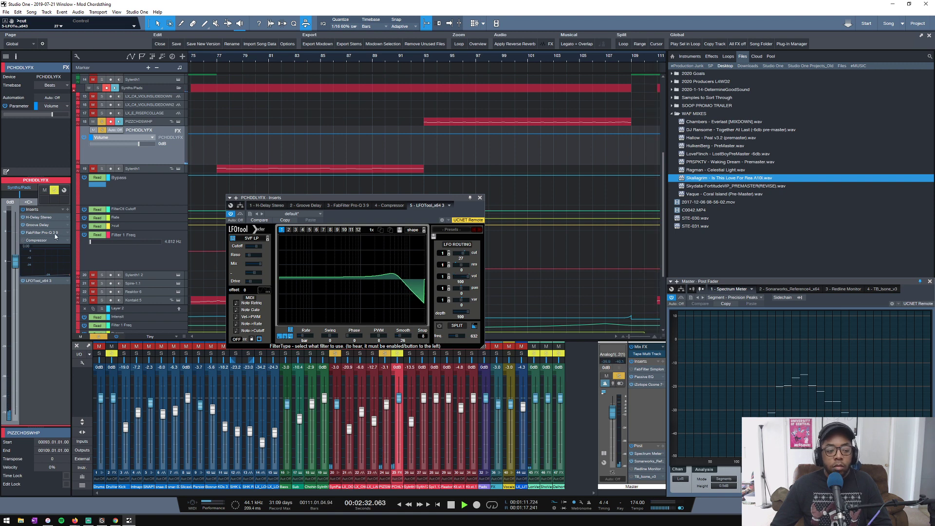
Lower the Long Verb send level on the PIZZCHDSWHP track.
{"action": "left_click", "coordinate": [162, 125]}
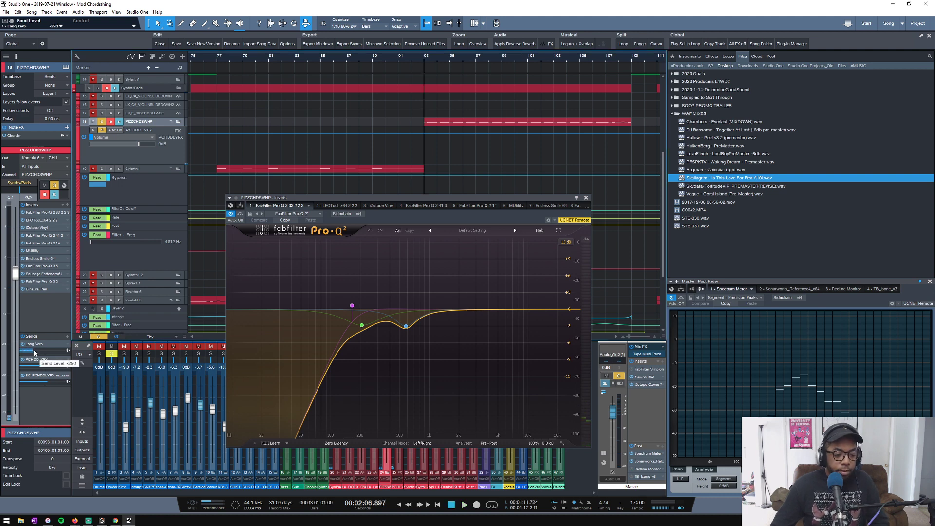
{"action": "left_click_drag", "start_coordinate": [34, 352], "coordinate": [33, 352]}
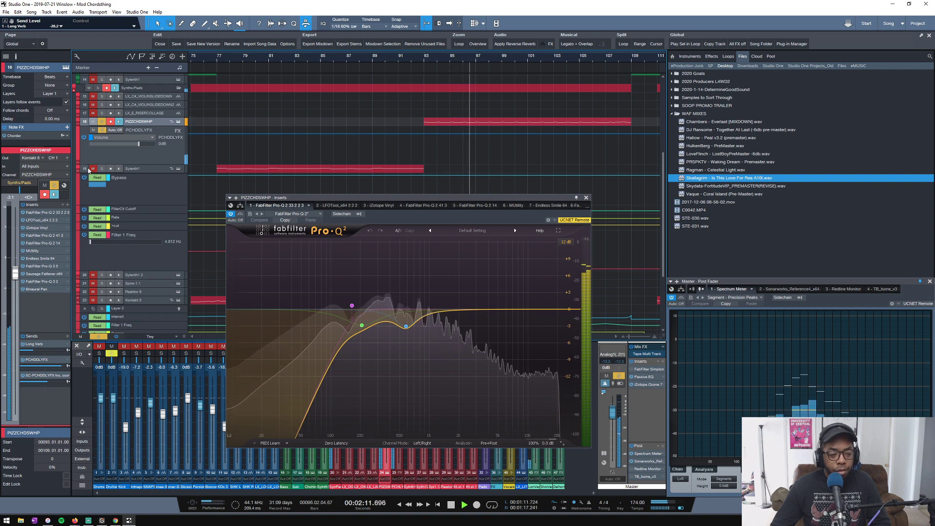
Play the full mix from bar 88 with the pizz tracks no longer soloed and the EQ window closed.
{"action": "left_click", "coordinate": [359, 60]}
{"action": "left_click", "coordinate": [99, 336]}
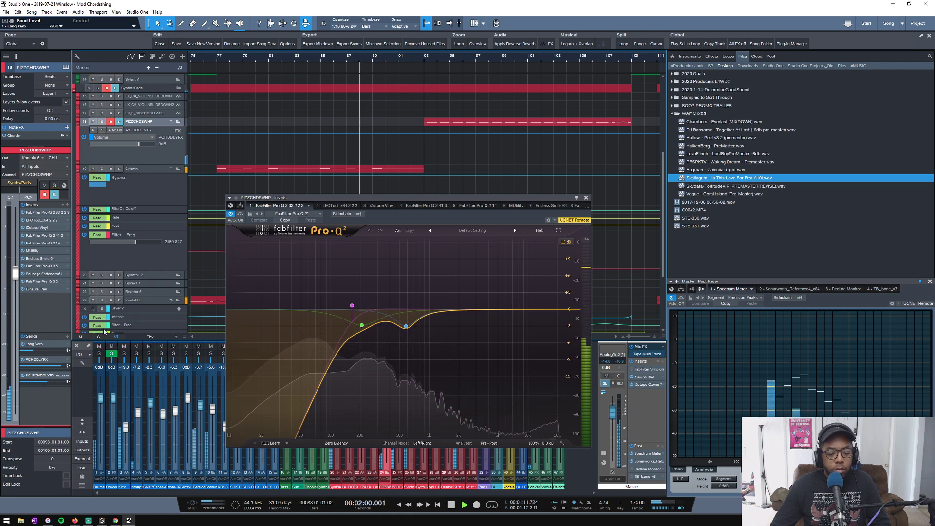
{"action": "left_click", "coordinate": [586, 197]}
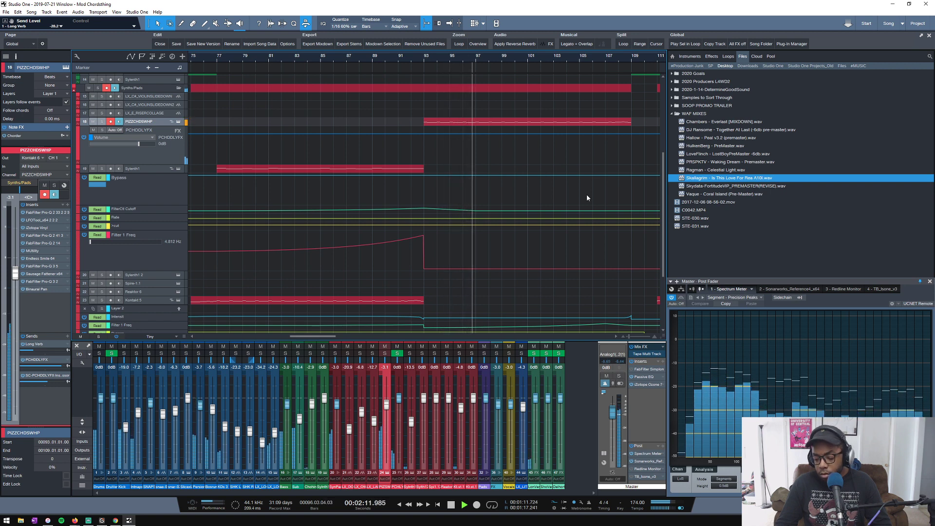
{"action": "key", "text": "space"}
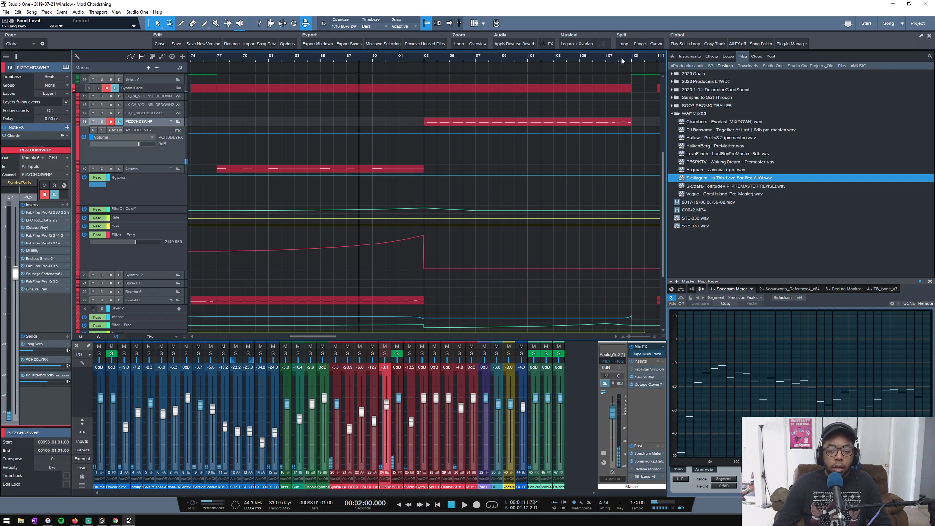
Inspect the LFOTool settings on the PCHDDLYFX channel.
{"action": "scroll", "coordinate": [622, 59], "scroll_direction": "up", "scroll_amount": 2}
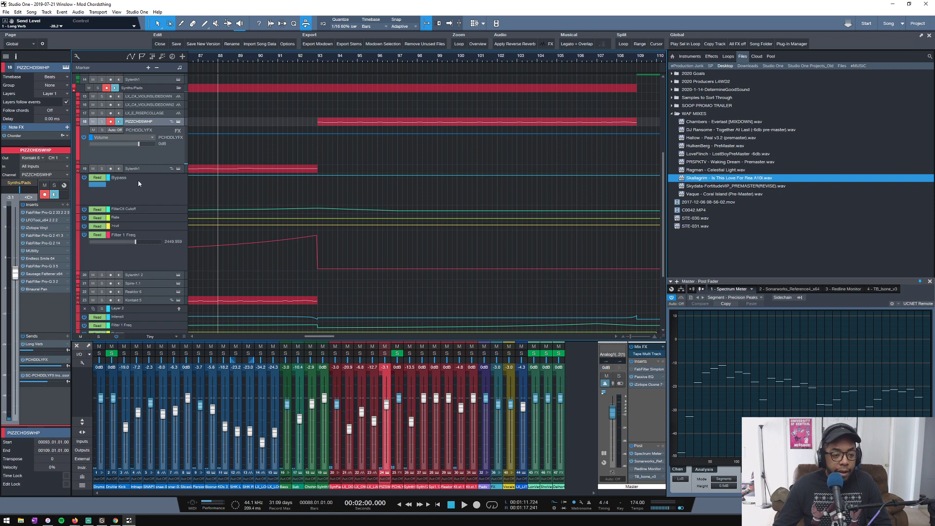
{"action": "left_click", "coordinate": [160, 157]}
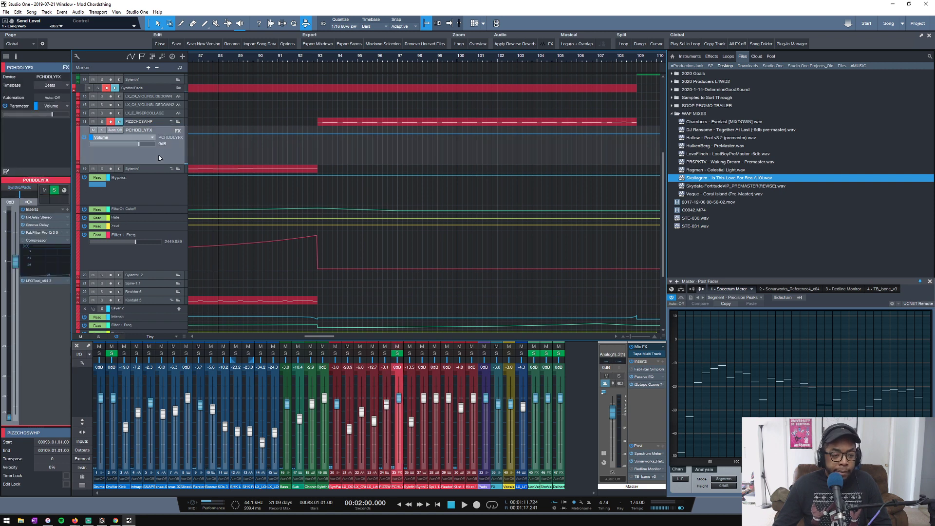
{"action": "left_click", "coordinate": [31, 282]}
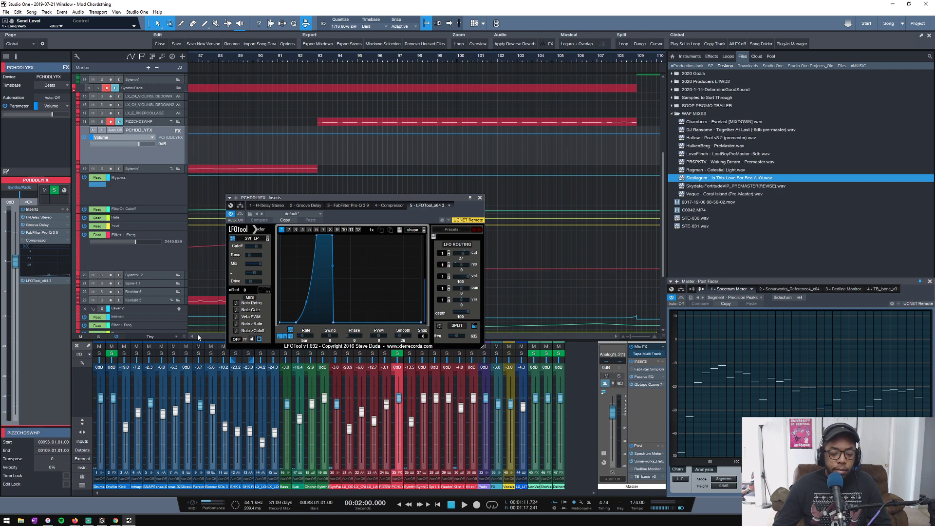
{"action": "left_click", "coordinate": [481, 198]}
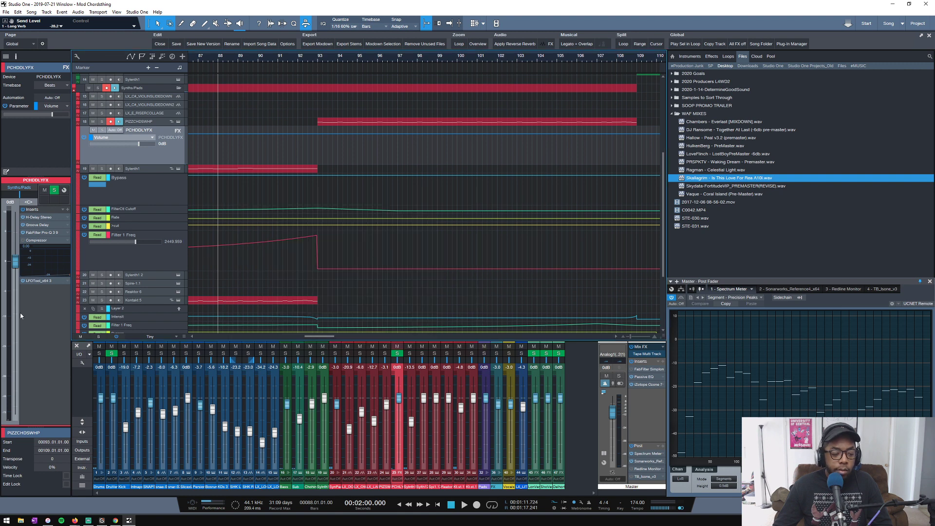
Insert MUtility on the PCHDDLYFX channel and show its Basic - Volume parameter in the automation lane.
{"action": "left_click", "coordinate": [68, 209]}
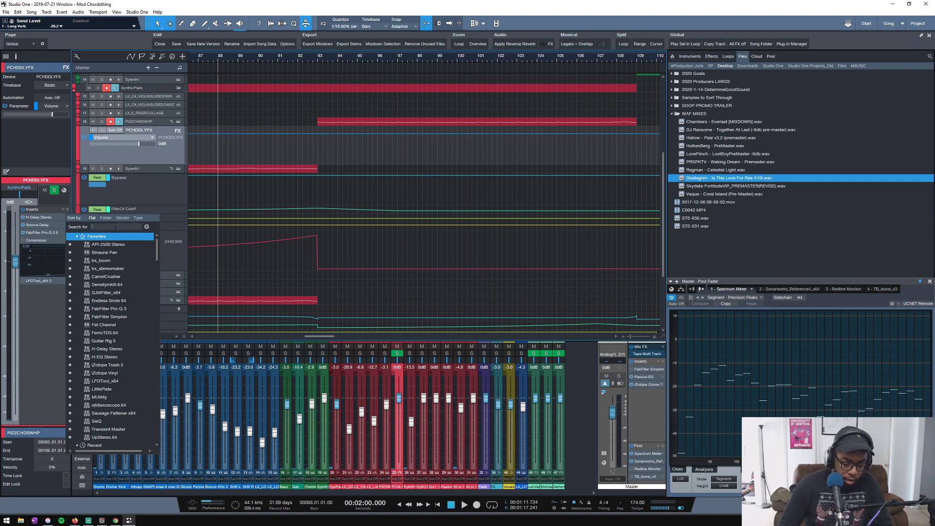
{"action": "type", "text": "ma"}
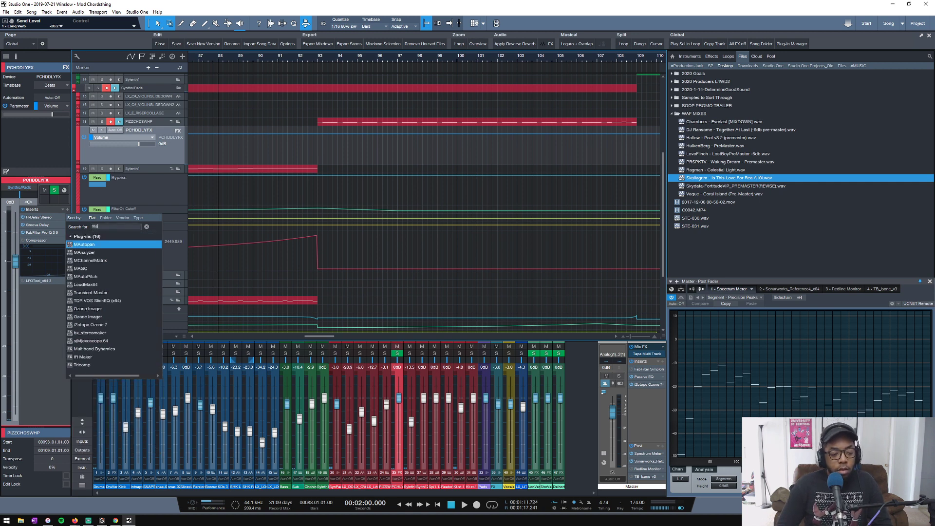
{"action": "key", "text": "BackSpace"}
{"action": "type", "text": "ut"}
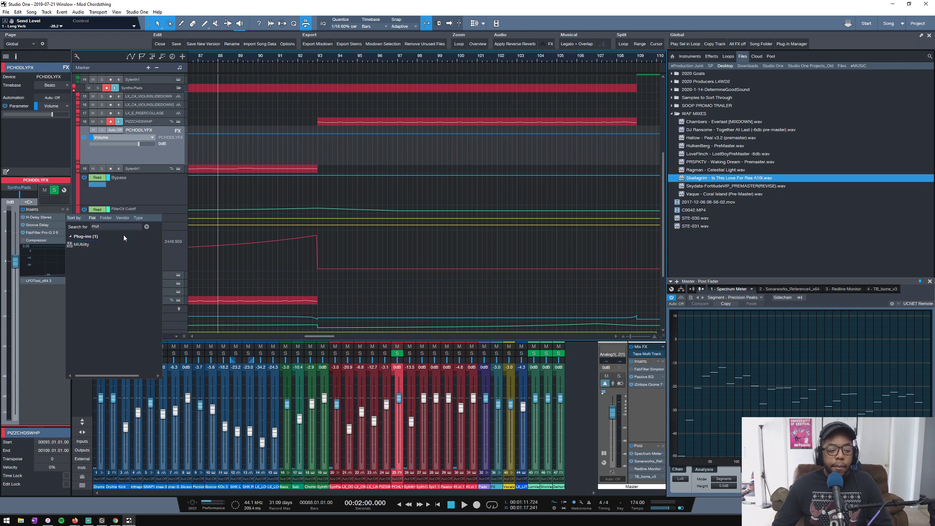
{"action": "double_click", "coordinate": [124, 244]}
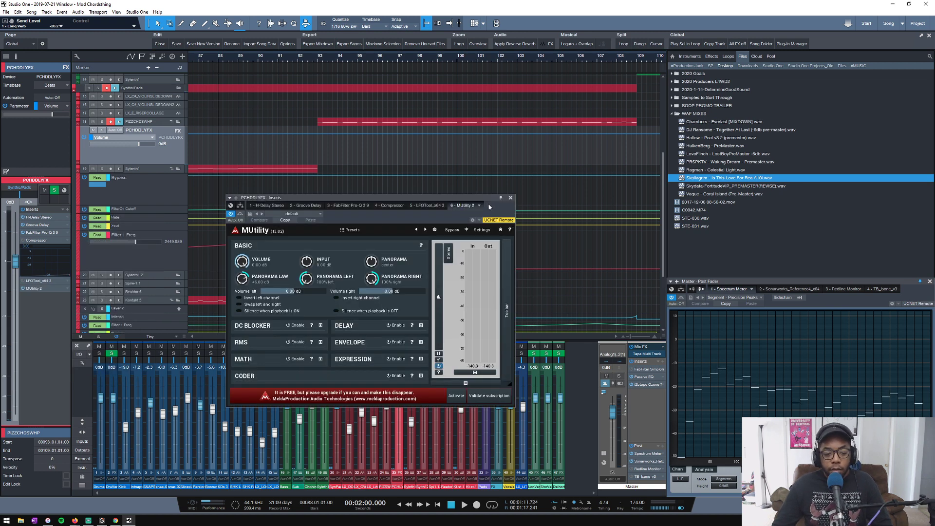
{"action": "left_click", "coordinate": [5, 23]}
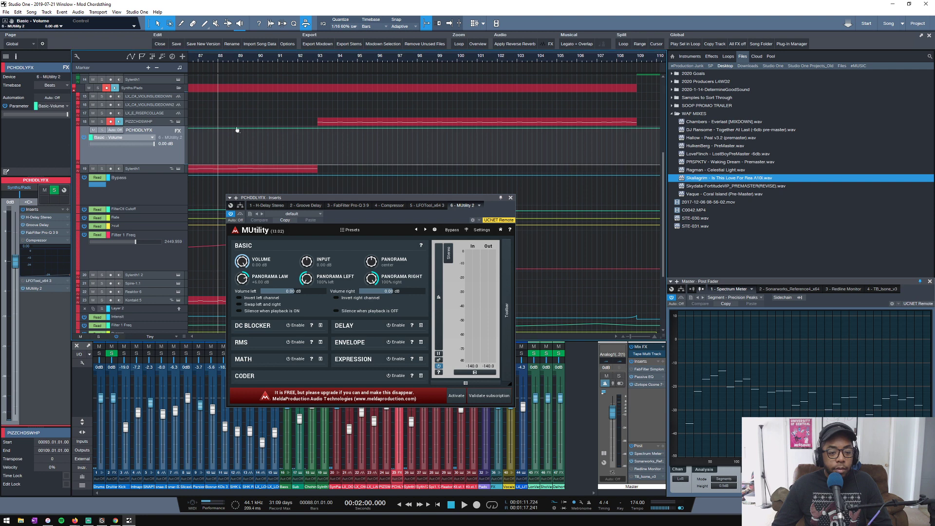
{"action": "left_click", "coordinate": [511, 197]}
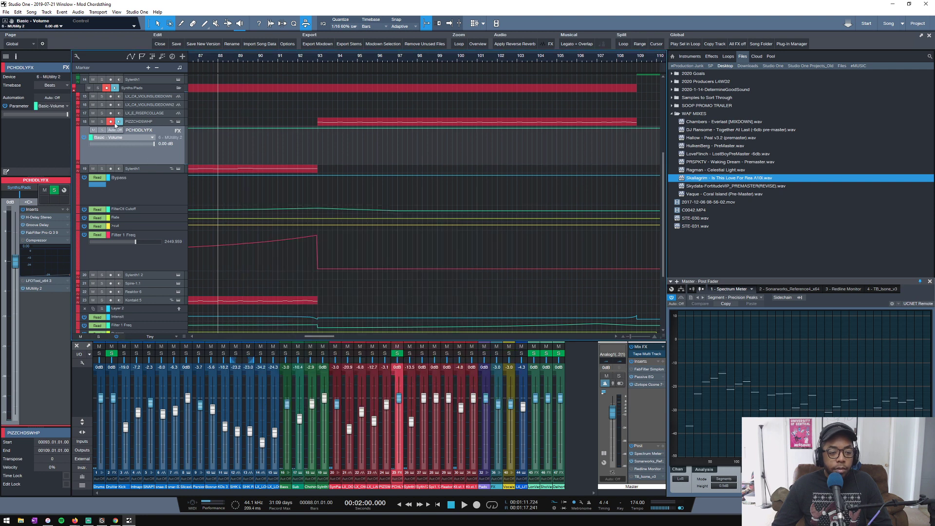
Solo the PCHDDLYFX channel and make its automation lane and the PIZZCHDSWHP track taller.
{"action": "key", "text": "s"}
{"action": "left_click_drag", "start_coordinate": [147, 166], "coordinate": [152, 225]}
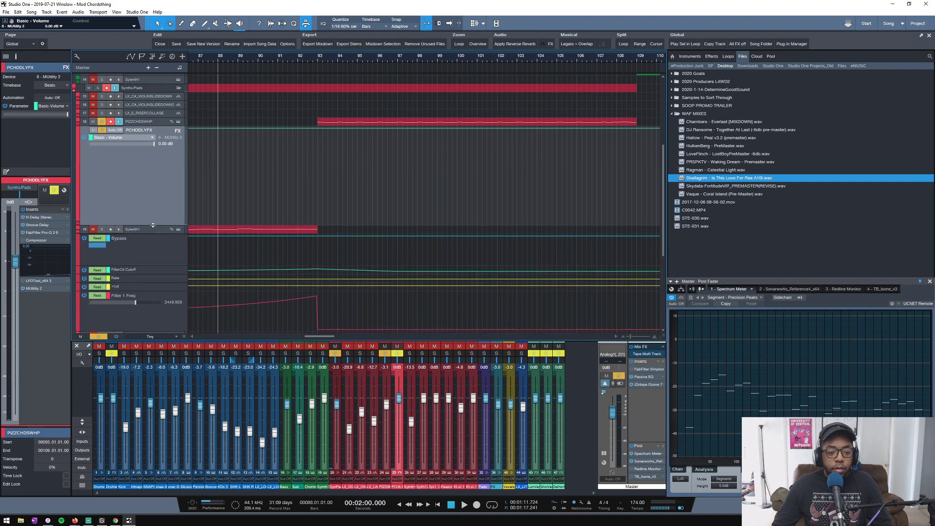
{"action": "left_click_drag", "start_coordinate": [152, 126], "coordinate": [154, 189]}
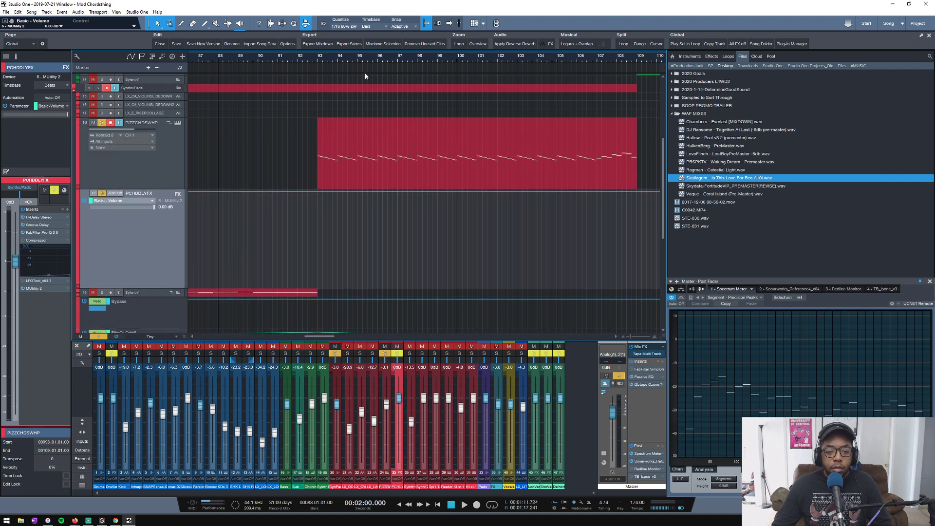
Play the soloed pizz chords from the start of their clip at bar 93.
{"action": "scroll", "coordinate": [367, 56], "scroll_direction": "up", "scroll_amount": 3}
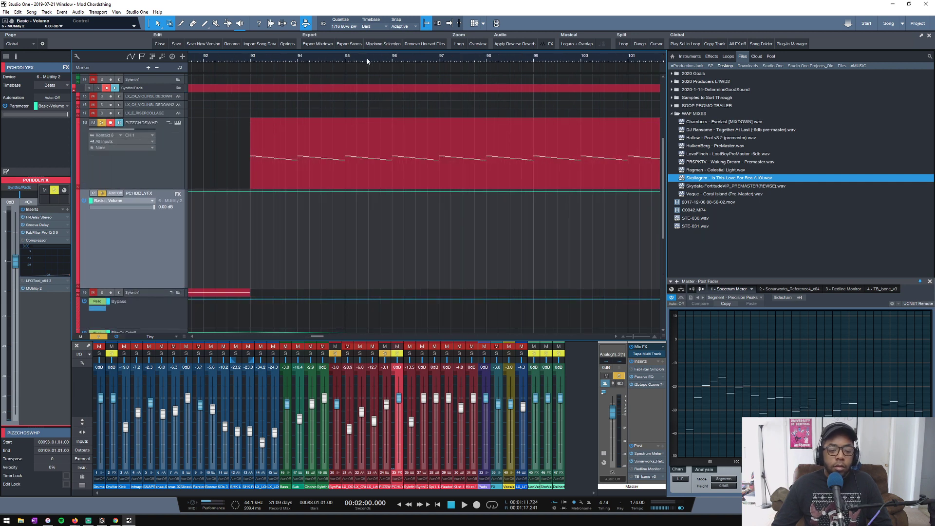
{"action": "scroll", "coordinate": [244, 57], "scroll_direction": "down", "scroll_amount": 1}
{"action": "left_click", "coordinate": [244, 57]}
{"action": "key", "text": "space"}
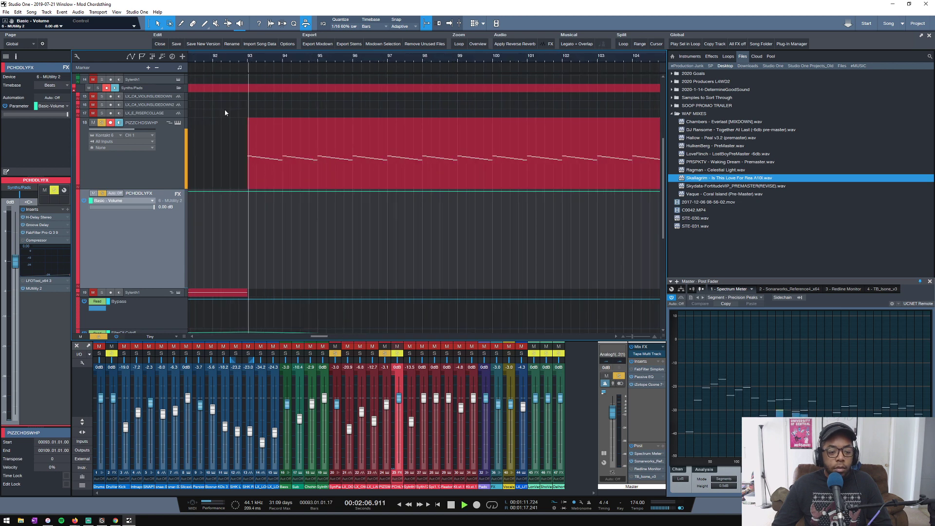
{"action": "key", "text": "space"}
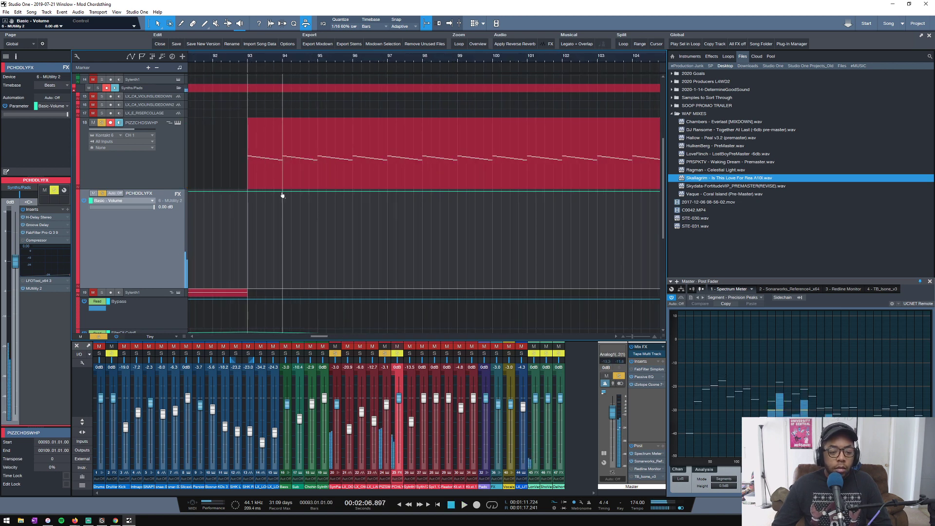
Drop the MUtility volume automation to silence and draw a curved swell up to 0 dB between bar 94 and just past 94.2.
{"action": "left_click_drag", "start_coordinate": [282, 195], "coordinate": [284, 306]}
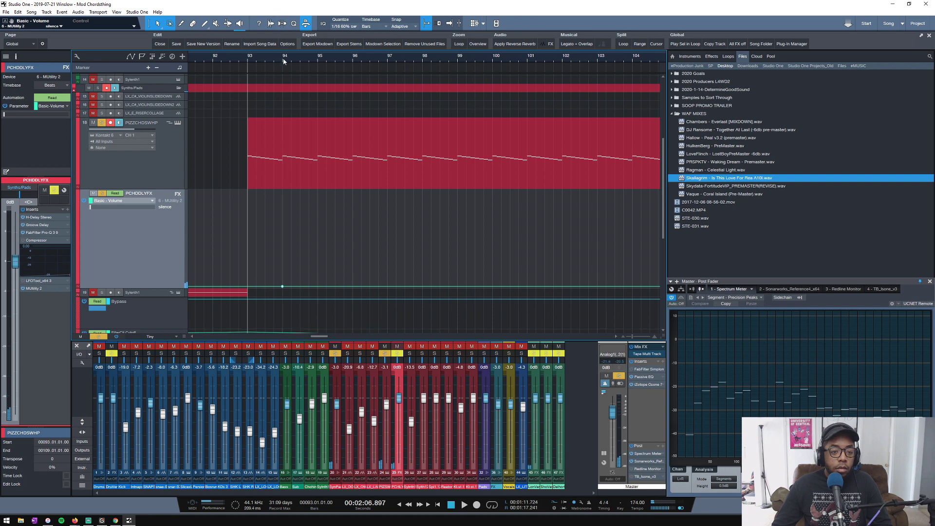
{"action": "scroll", "coordinate": [282, 58], "scroll_direction": "up", "scroll_amount": 6}
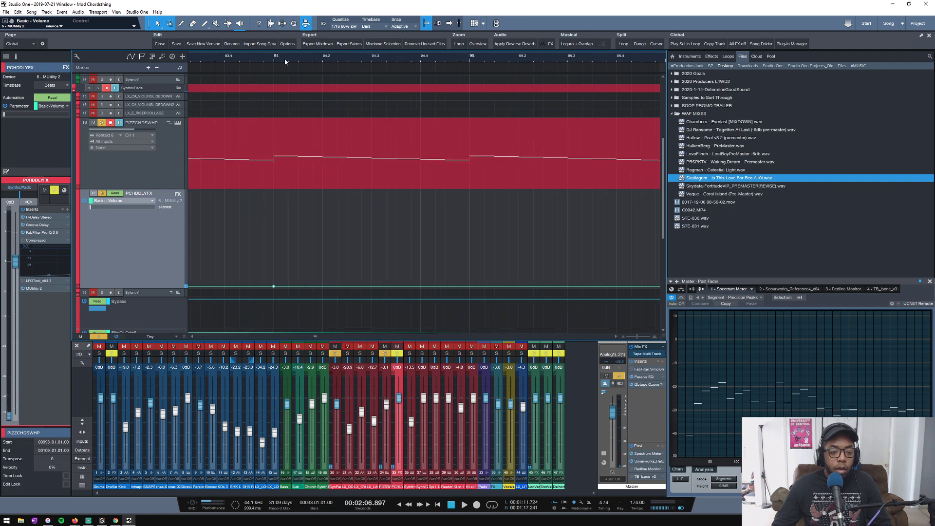
{"action": "left_click", "coordinate": [299, 288]}
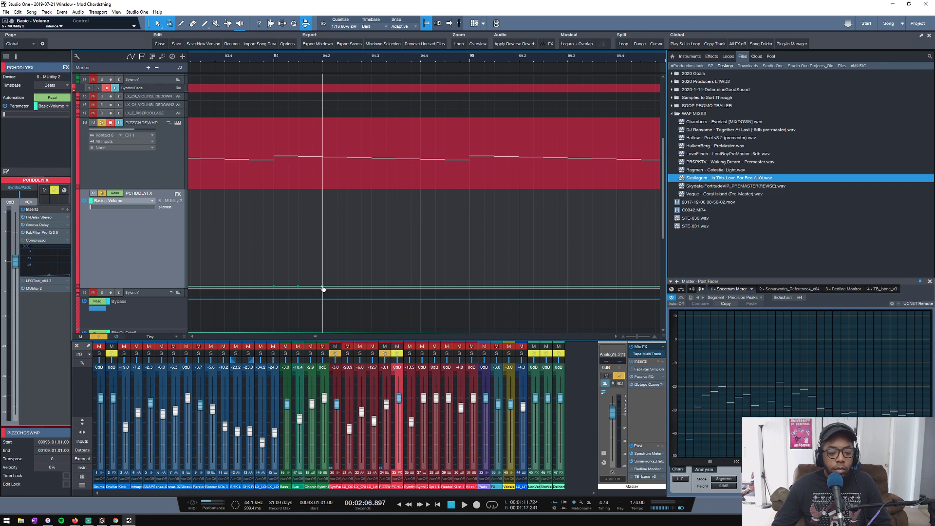
{"action": "left_click", "coordinate": [323, 287]}
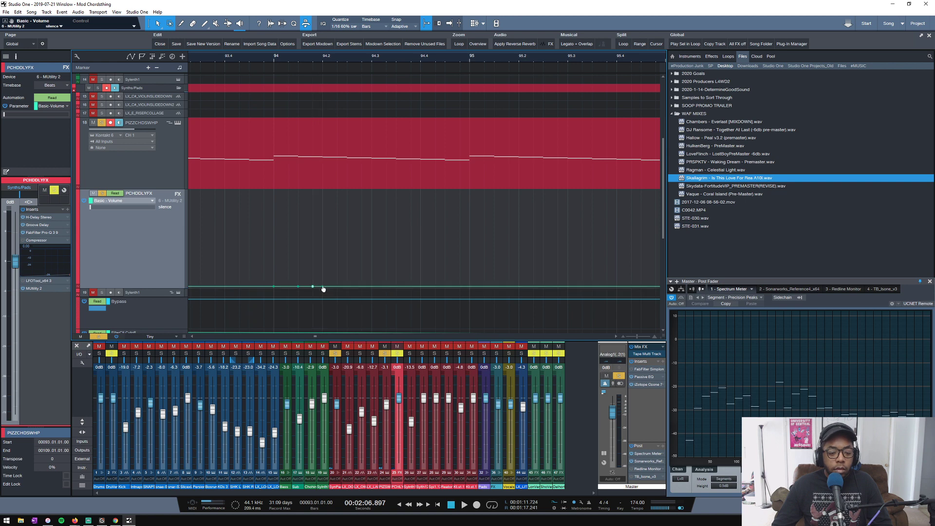
{"action": "left_click", "coordinate": [347, 287]}
{"action": "left_click_drag", "start_coordinate": [347, 287], "coordinate": [347, 192]}
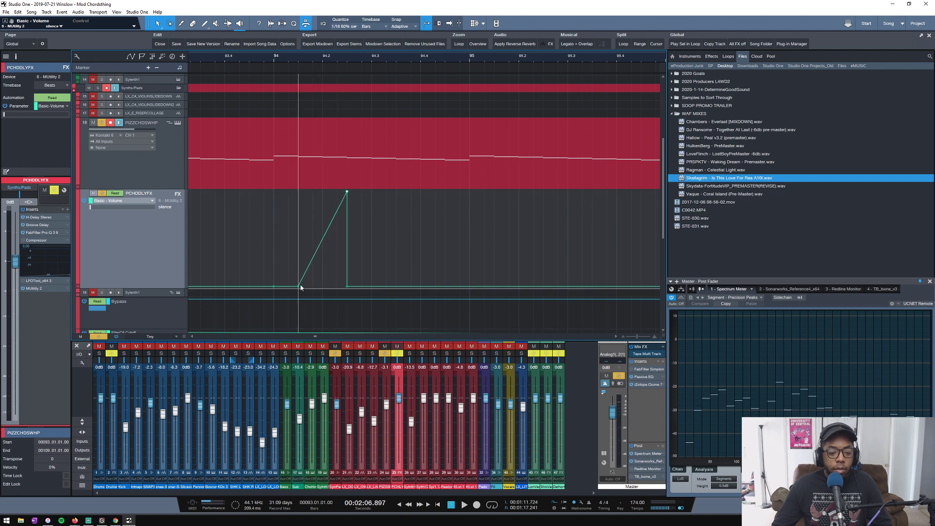
{"action": "left_click", "coordinate": [337, 192]}
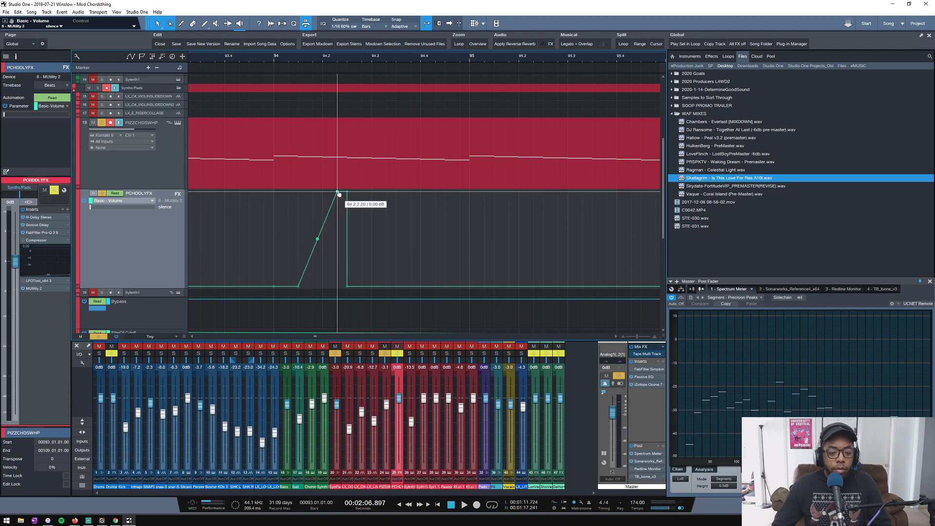
{"action": "left_click", "coordinate": [321, 253]}
Play back the MUtility volume swell from bar 93.
{"action": "key", "text": "space"}
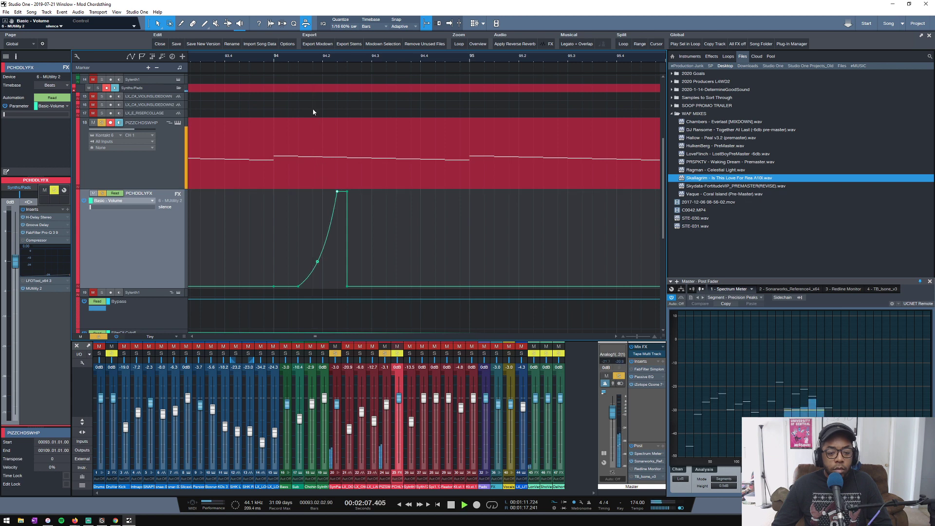
{"action": "mouse_move", "coordinate": [337, 193]}
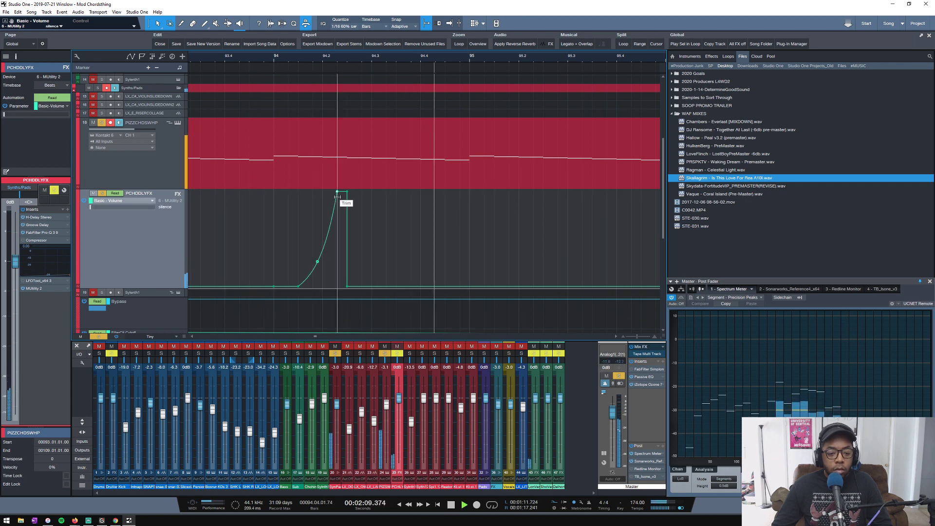
{"action": "key", "text": "space"}
{"action": "key", "text": "space"}
Move the end of the 0 dB plateau slightly earlier so the volume automation ramps down to silence.
{"action": "mouse_move", "coordinate": [337, 192]}
{"action": "left_mouse_down"}
{"action": "mouse_move", "coordinate": [322, 192]}
{"action": "mouse_move", "coordinate": [335, 192]}
{"action": "left_mouse_up"}
{"action": "mouse_move", "coordinate": [330, 193]}
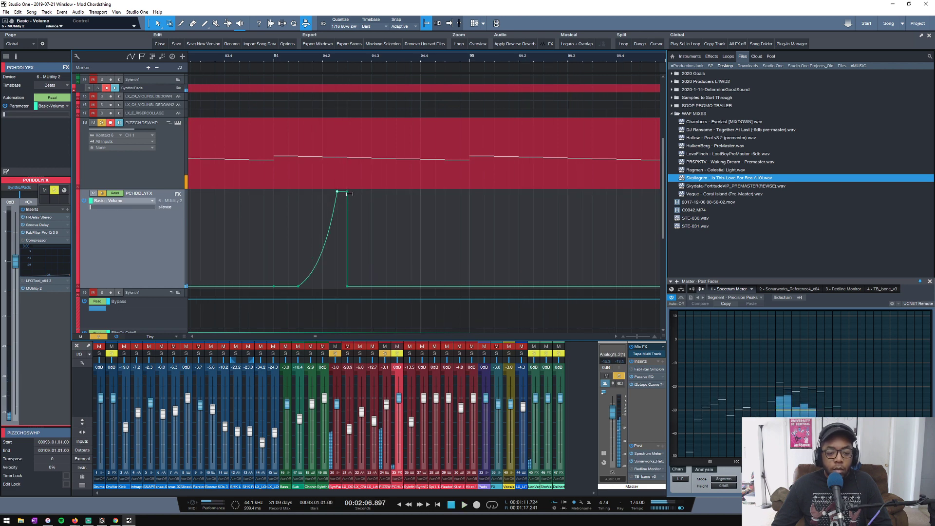
{"action": "scroll", "coordinate": [349, 61], "scroll_direction": "up", "scroll_amount": 5}
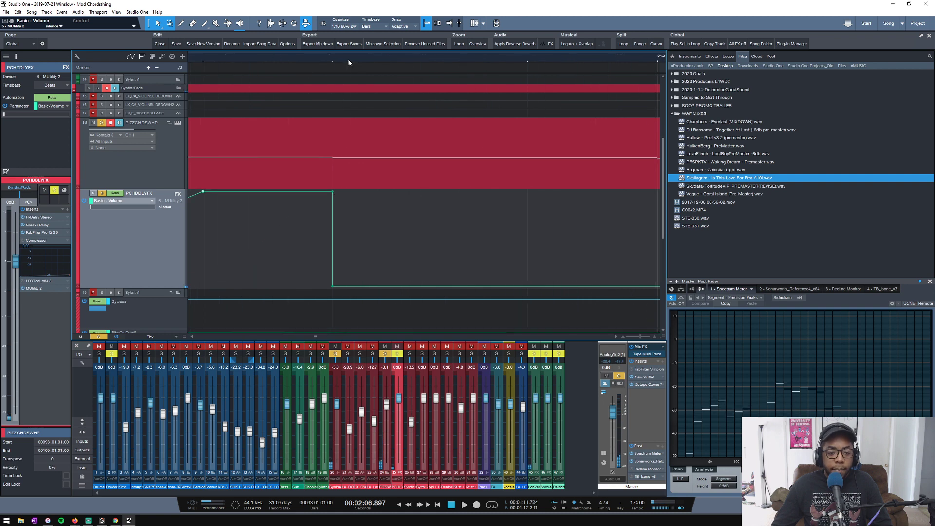
{"action": "left_click_drag", "start_coordinate": [316, 189], "coordinate": [303, 191]}
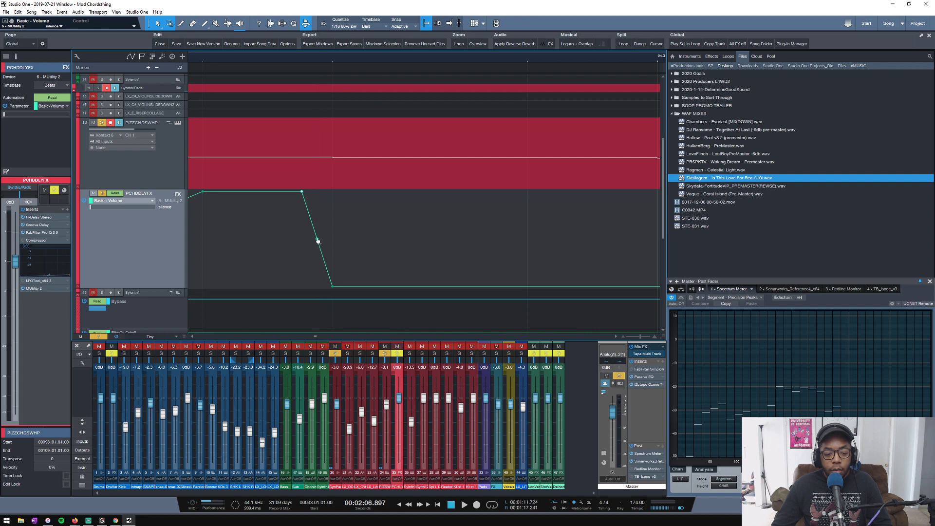
Add a silent automation point near bar 93, duplicate the selected volume swell into bar 96 and play it back.
{"action": "scroll", "coordinate": [390, 57], "scroll_direction": "down", "scroll_amount": 10}
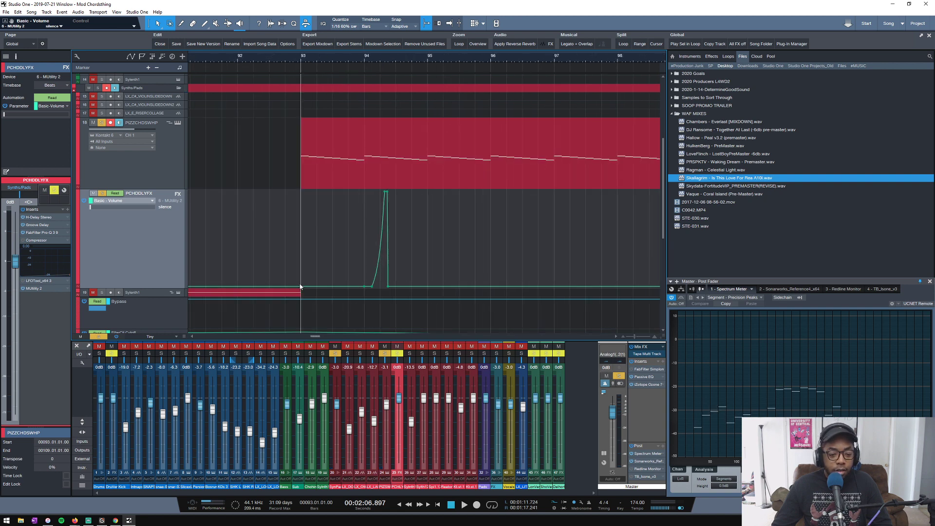
{"action": "left_click", "coordinate": [298, 287]}
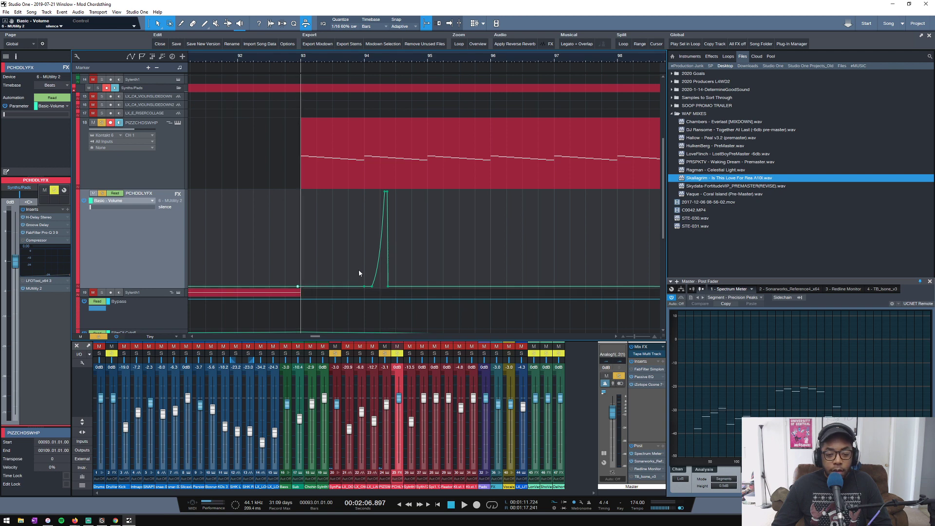
{"action": "left_click_drag", "start_coordinate": [409, 276], "coordinate": [294, 268]}
{"action": "key", "text": "ctrl+d"}
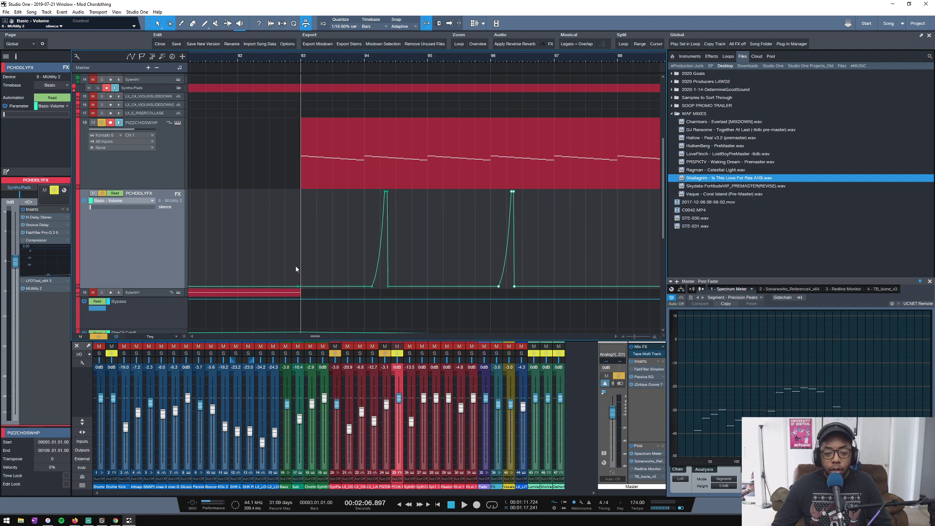
{"action": "key", "text": "space"}
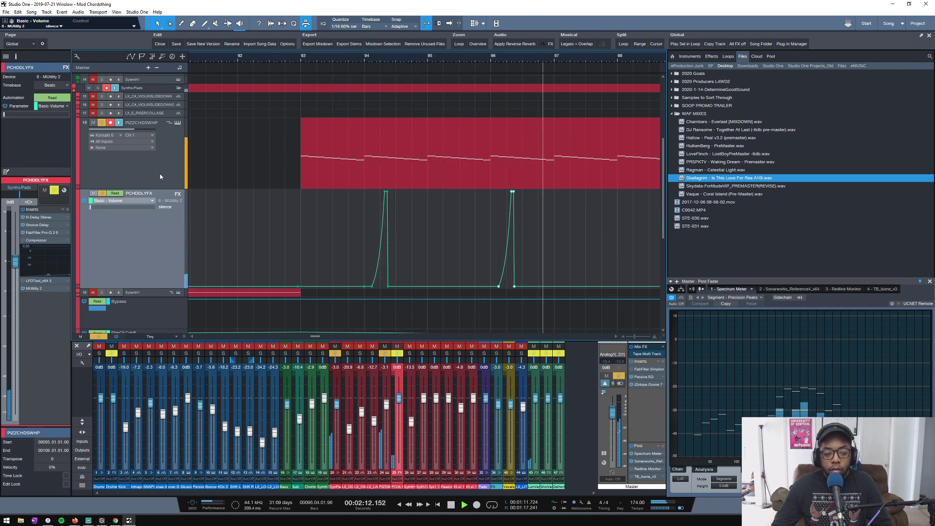
Stop playback and duplicate the two MUtility volume swells in bars 94 and 96 so the copies fall in bars 98 and 100.
{"action": "left_click", "coordinate": [477, 43]}
{"action": "key", "text": "space"}
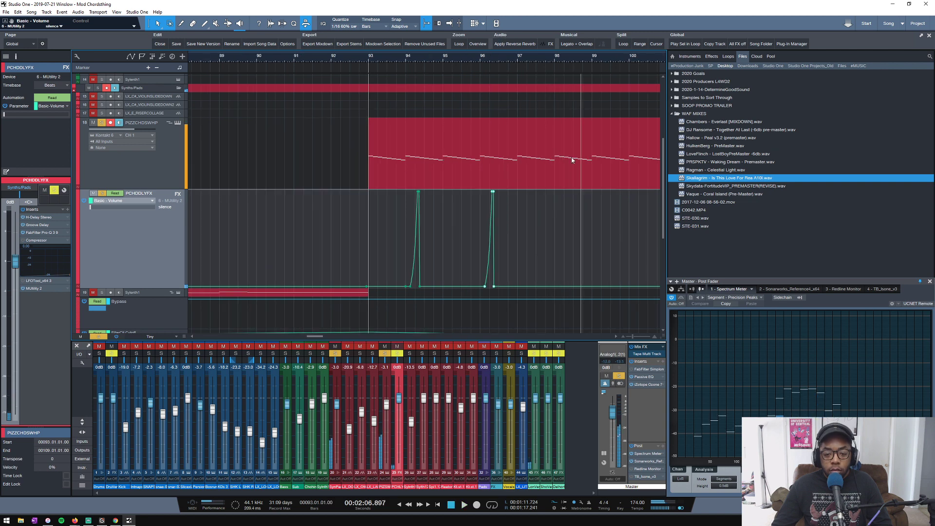
{"action": "left_click_drag", "start_coordinate": [573, 232], "coordinate": [327, 268]}
{"action": "scroll", "coordinate": [331, 265], "scroll_direction": "right", "scroll_amount": 3}
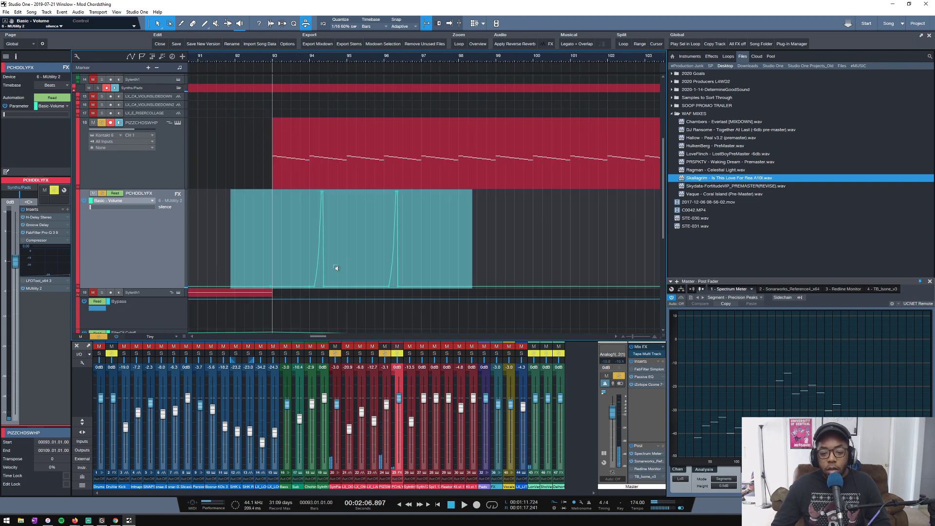
{"action": "left_click", "coordinate": [424, 275]}
{"action": "left_click_drag", "start_coordinate": [425, 282], "coordinate": [203, 267]}
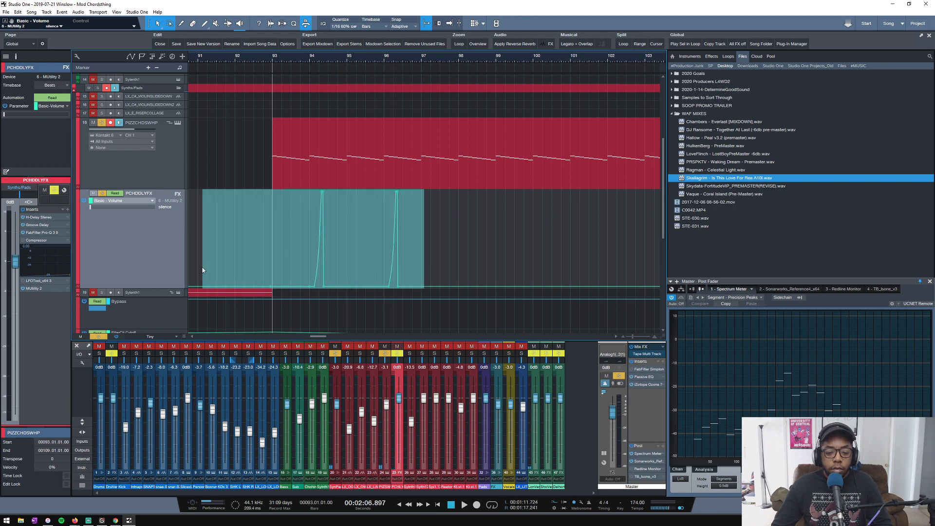
{"action": "key", "text": "ctrl+d"}
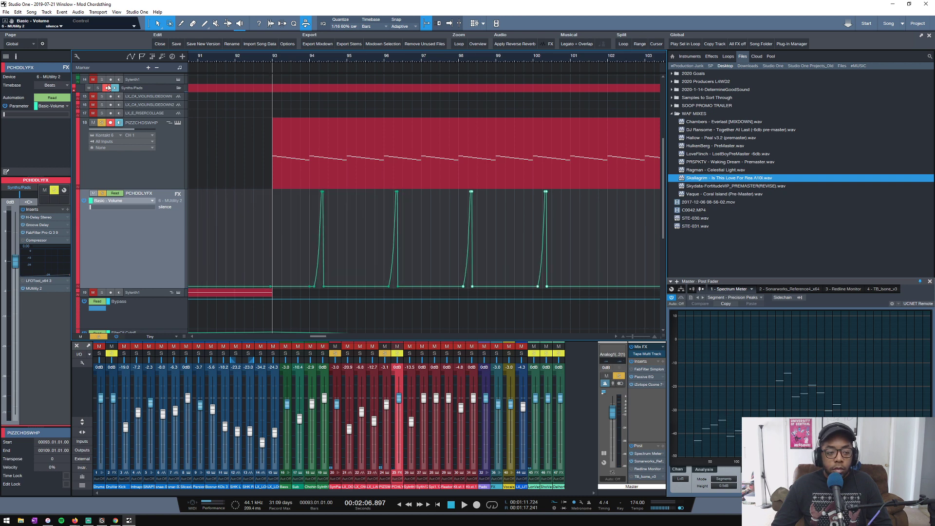
Turn off soloing for the pizz chord tracks and play the volume swells within the full mix from bar 94.
{"action": "left_click", "coordinate": [100, 335]}
{"action": "key", "text": "space"}
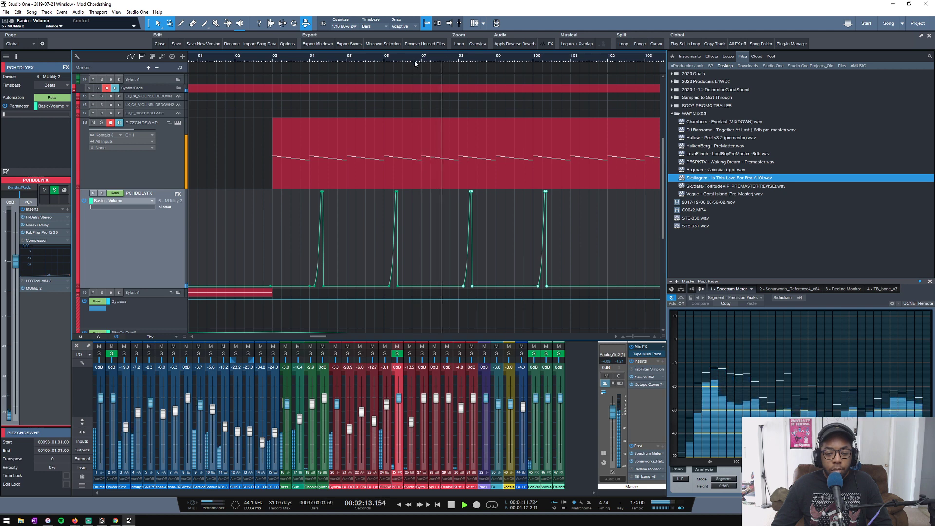
{"action": "left_click", "coordinate": [314, 58]}
{"action": "scroll", "coordinate": [316, 58], "scroll_direction": "up", "scroll_amount": 3}
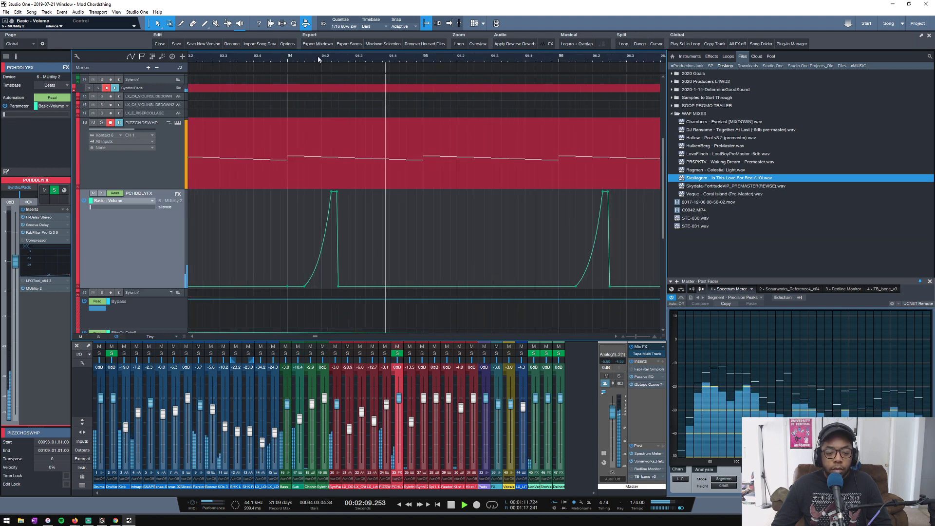
{"action": "scroll", "coordinate": [318, 59], "scroll_direction": "down", "scroll_amount": 2}
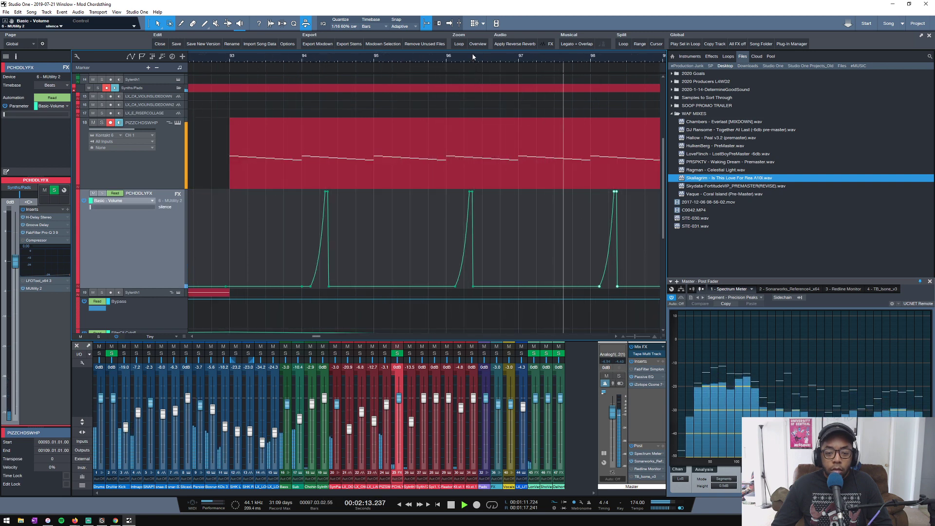
Move the start of the bar 96 volume swell back to 96, shift its 0 dB peak slightly earlier and play it back.
{"action": "scroll", "coordinate": [472, 52], "scroll_direction": "up", "scroll_amount": 3}
{"action": "key", "text": "space"}
{"action": "left_click_drag", "start_coordinate": [434, 287], "coordinate": [411, 288]}
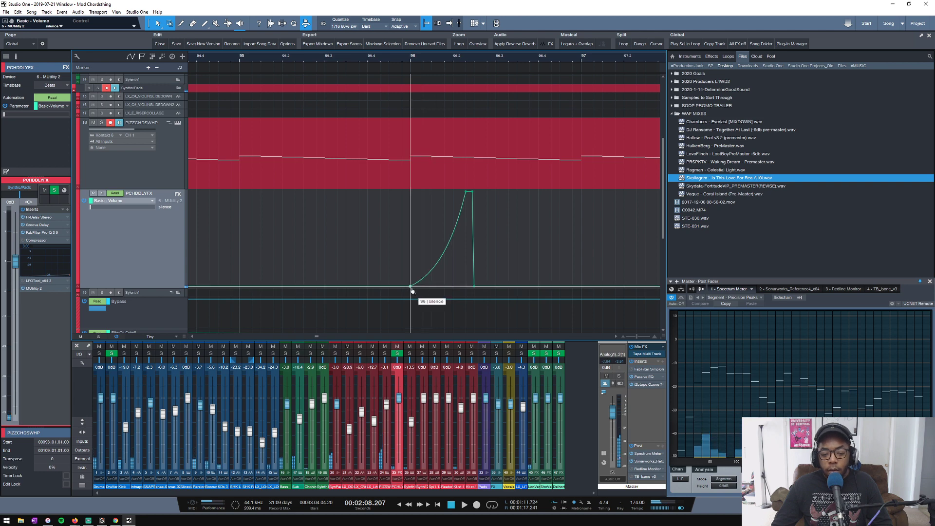
{"action": "key", "text": "space"}
{"action": "left_click_drag", "start_coordinate": [466, 194], "coordinate": [454, 192]}
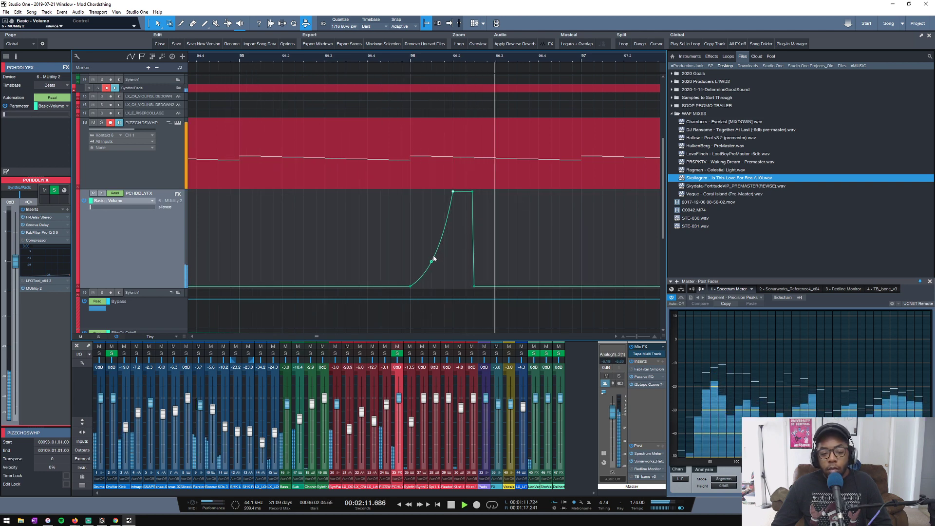
{"action": "scroll", "coordinate": [470, 58], "scroll_direction": "down", "scroll_amount": 4}
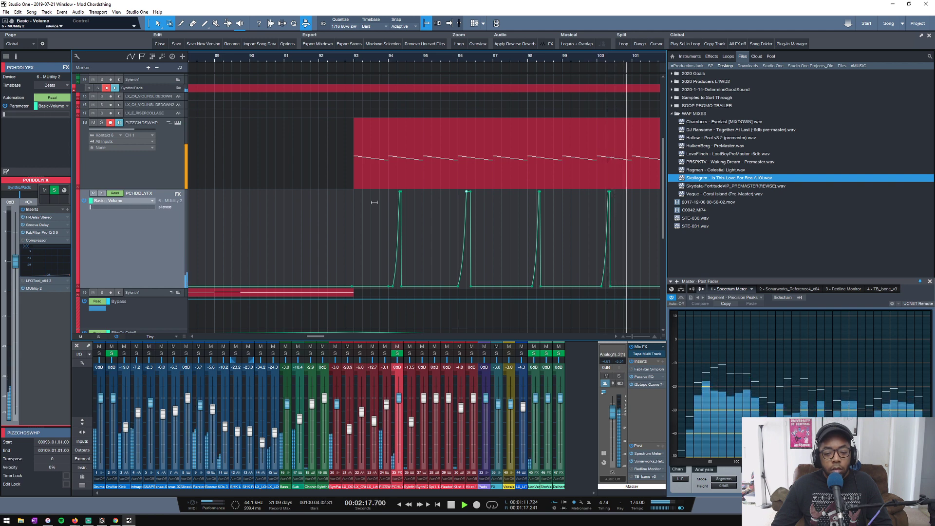
{"action": "key", "text": "space"}
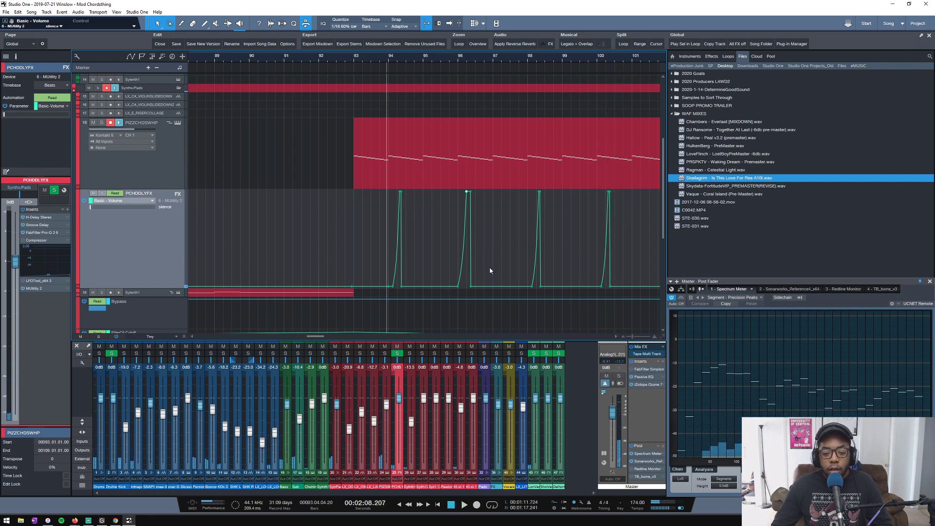
Place a silent automation point at bar 93 and duplicate the first two swells over those in bars 98 and 100.
{"action": "left_click_drag", "start_coordinate": [491, 271], "coordinate": [338, 268]}
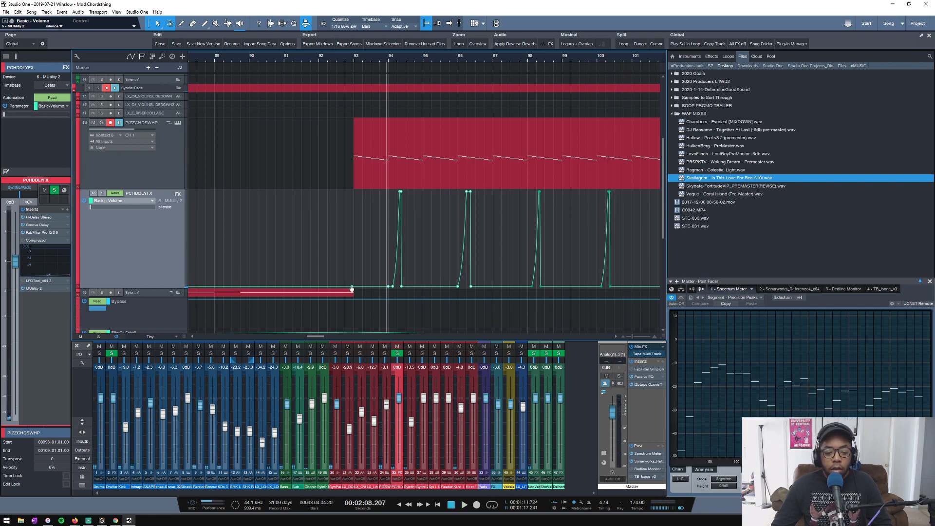
{"action": "left_click", "coordinate": [352, 287]}
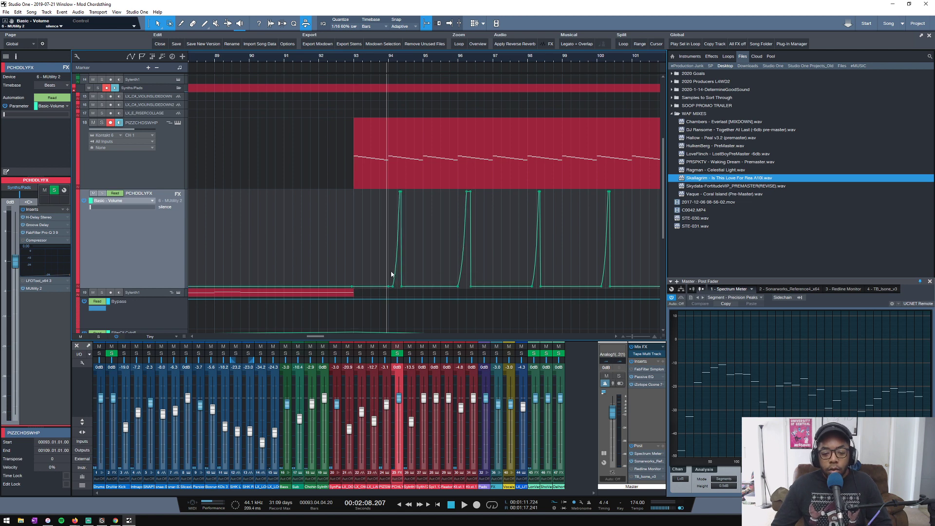
{"action": "left_click", "coordinate": [354, 287]}
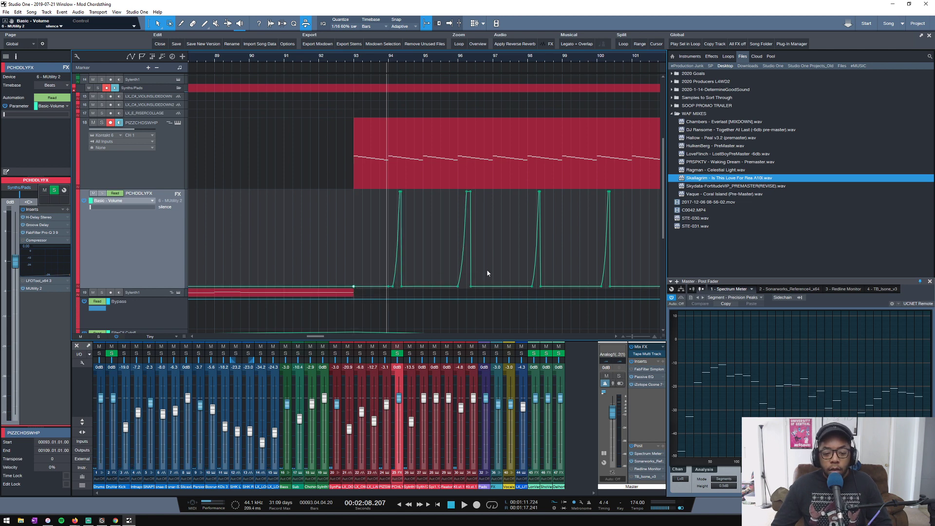
{"action": "left_click_drag", "start_coordinate": [486, 276], "coordinate": [338, 264]}
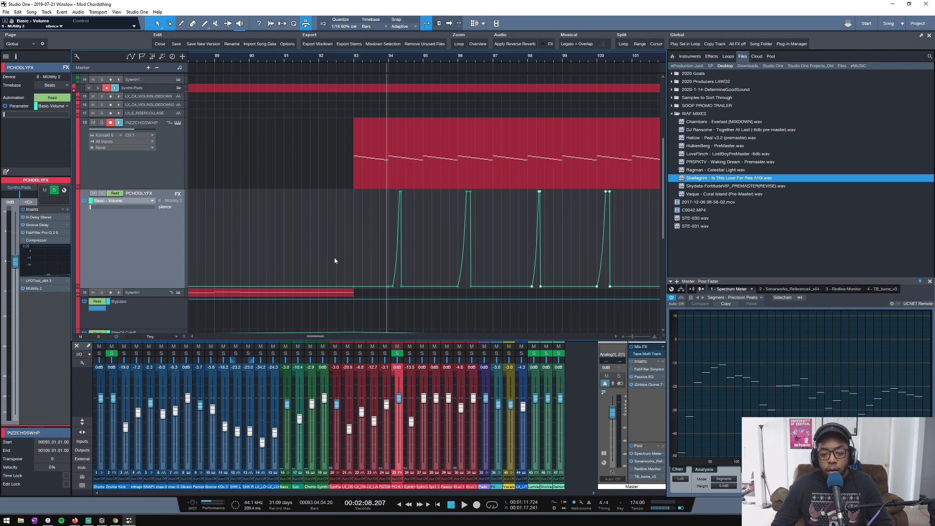
{"action": "key", "text": "space"}
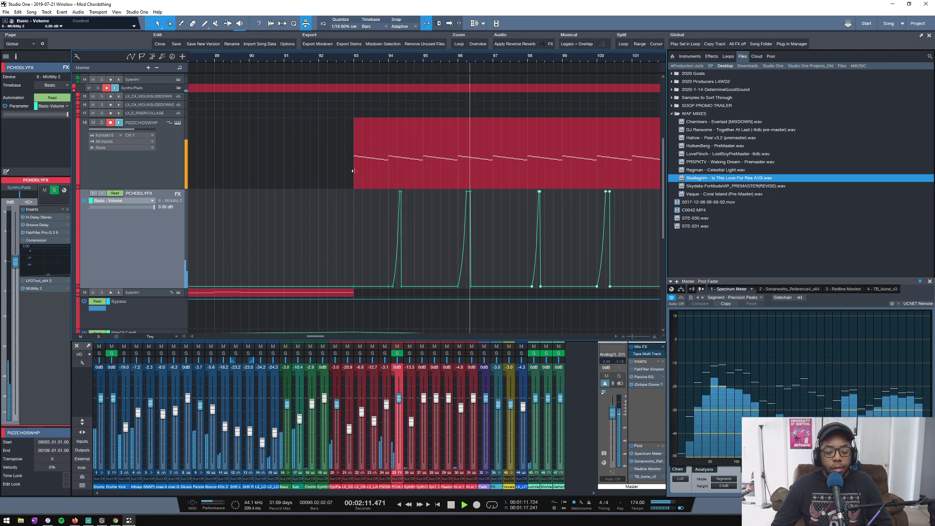
{"action": "key", "text": "space"}
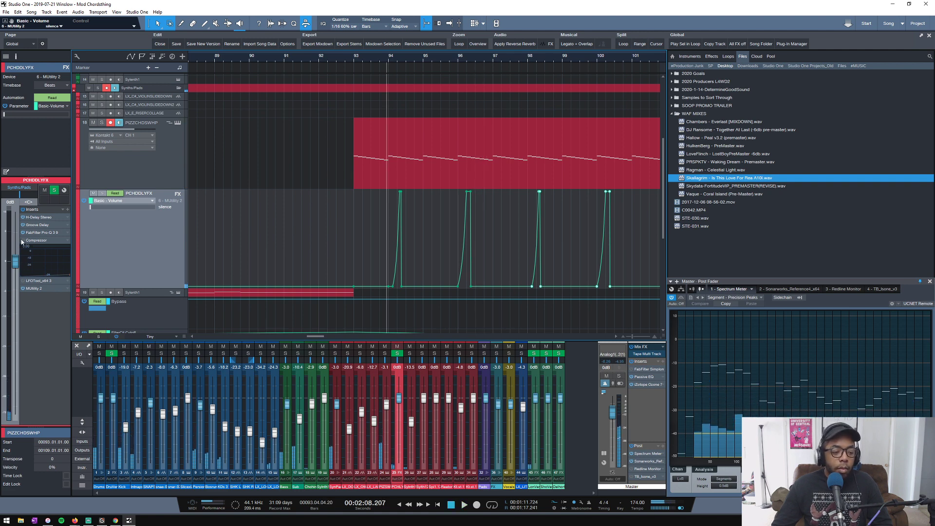
Set the H-Delay's HiPass filter to 520 and its LoPass filter to 5.04k, and resume playback.
{"action": "left_click", "coordinate": [39, 217]}
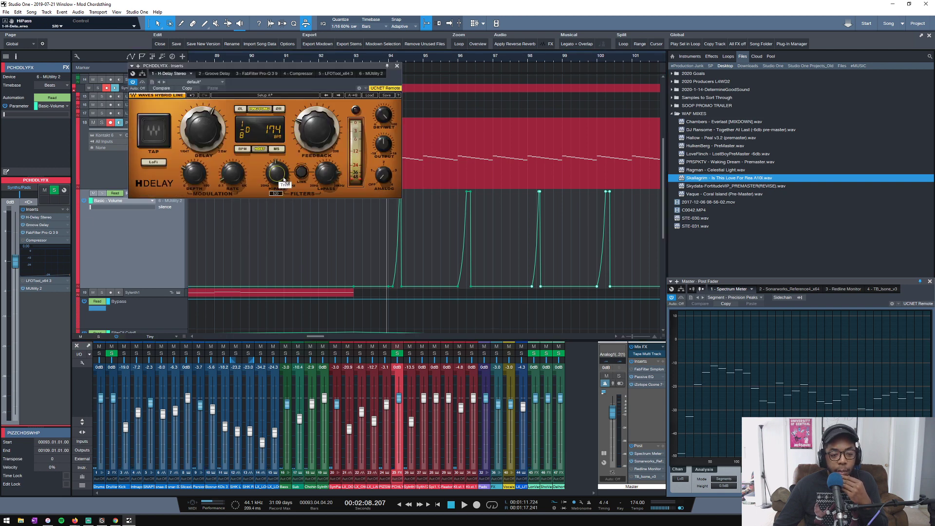
{"action": "left_click", "coordinate": [397, 66]}
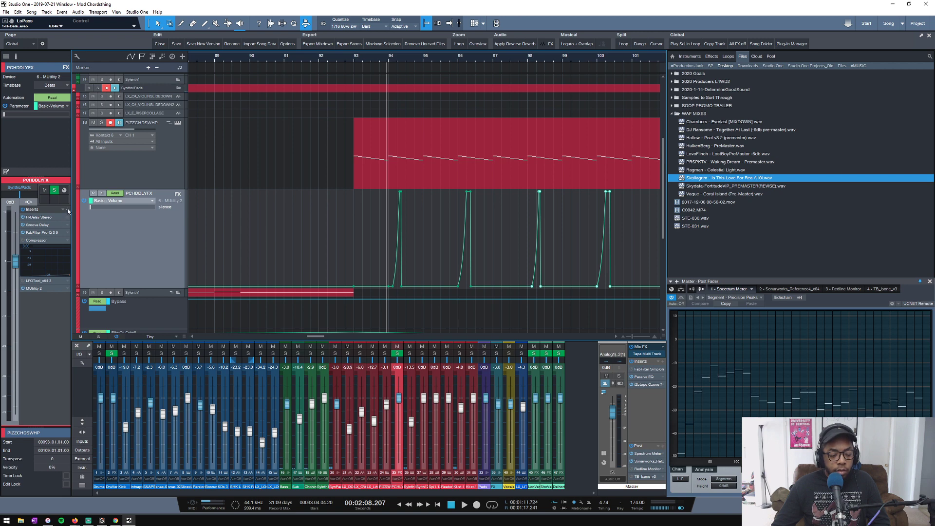
{"action": "key", "text": "space"}
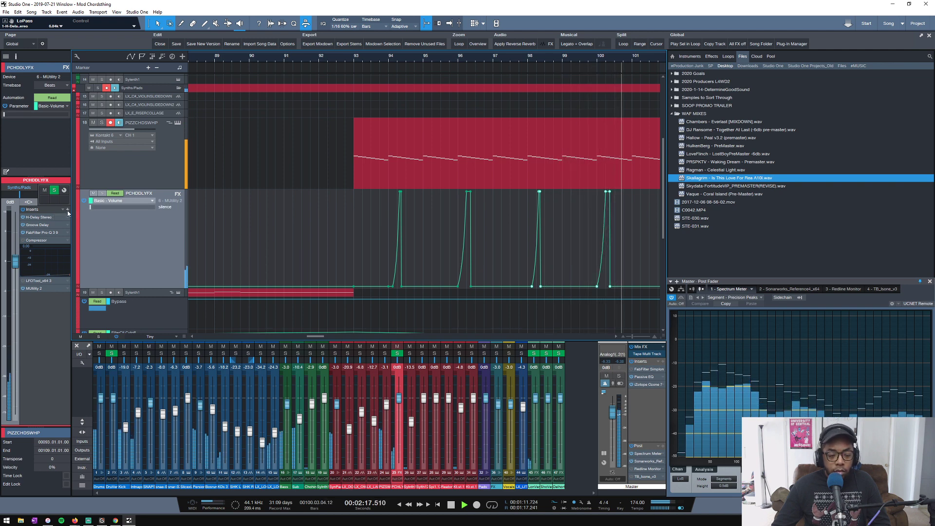
Duplicate the four volume swells so they also cover bars 102 to 108, and play through the end of the pizz chord section.
{"action": "scroll", "coordinate": [233, 57], "scroll_direction": "down", "scroll_amount": 3}
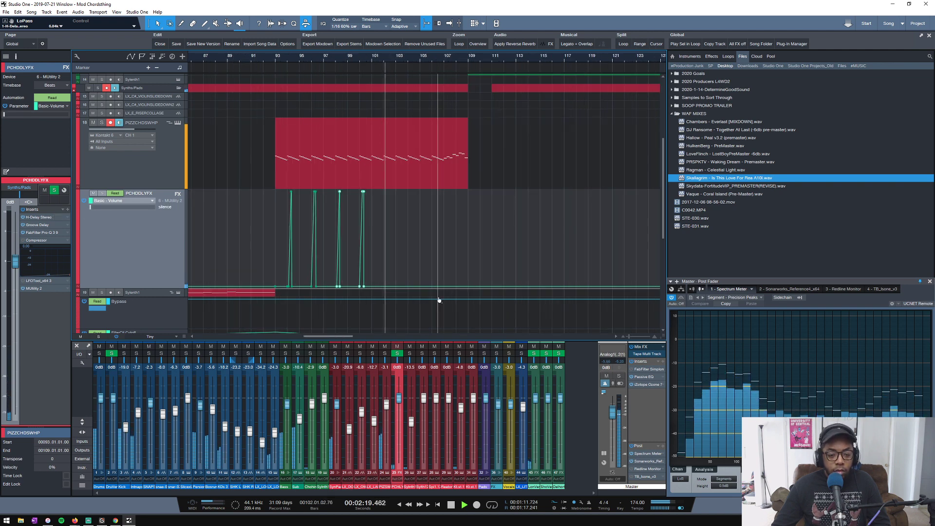
{"action": "key", "text": "ctrl+d"}
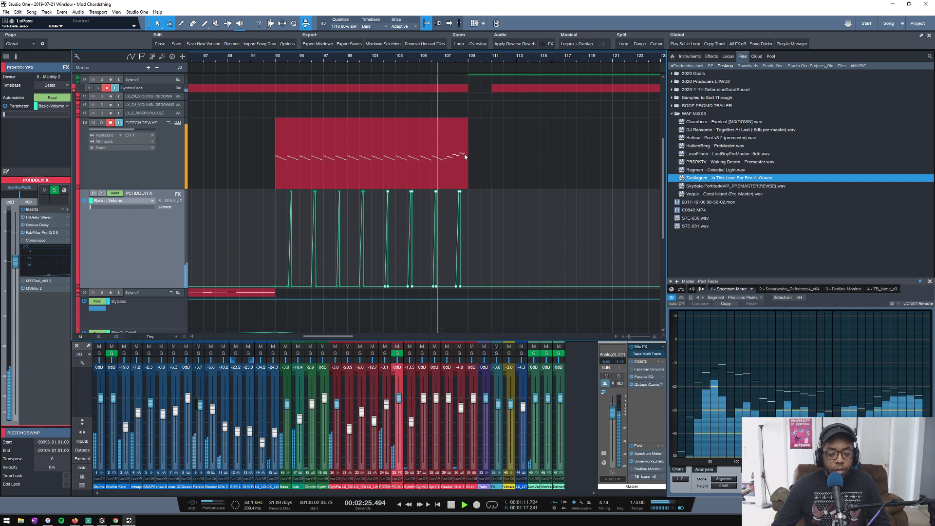
{"action": "scroll", "coordinate": [458, 73], "scroll_direction": "up", "scroll_amount": 6}
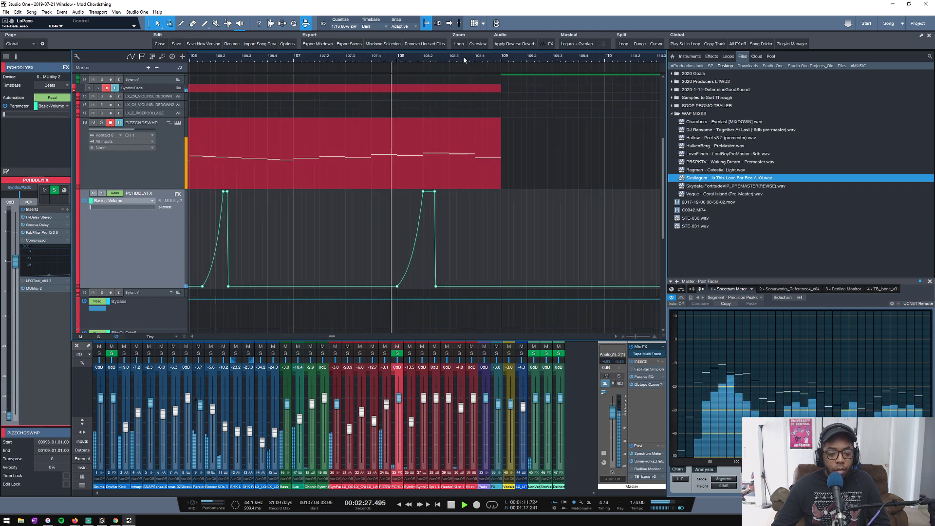
{"action": "scroll", "coordinate": [464, 60], "scroll_direction": "down", "scroll_amount": 5}
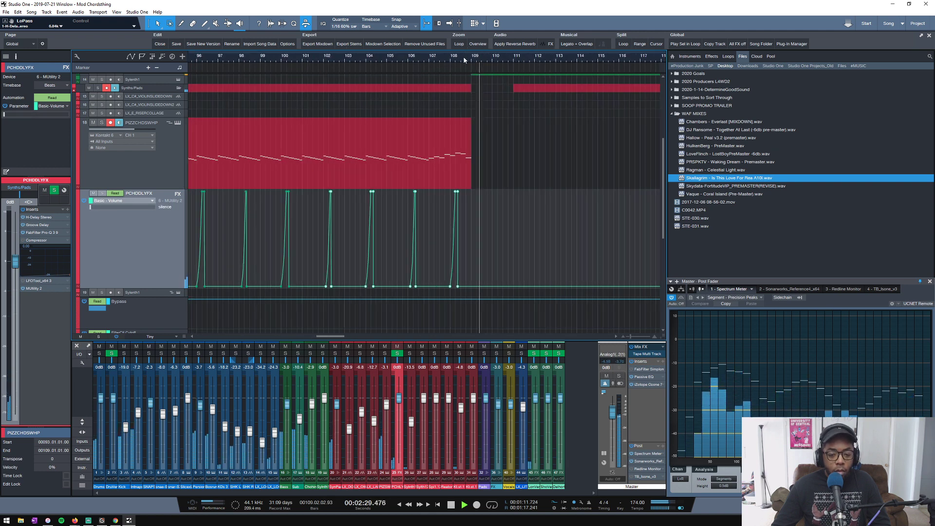
{"action": "scroll", "coordinate": [465, 60], "scroll_direction": "down", "scroll_amount": 4}
{"action": "key", "text": "space"}
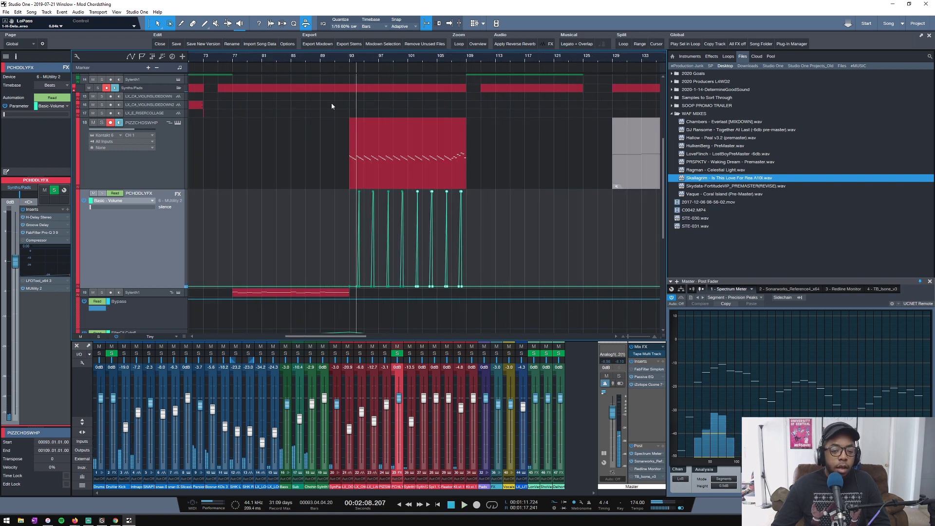
Add the MAutopan plug-in to the pizz chord delay channel's inserts and move its window clear of the arrangement.
{"action": "scroll", "coordinate": [383, 62], "scroll_direction": "up", "scroll_amount": 3}
{"action": "left_click", "coordinate": [56, 210]}
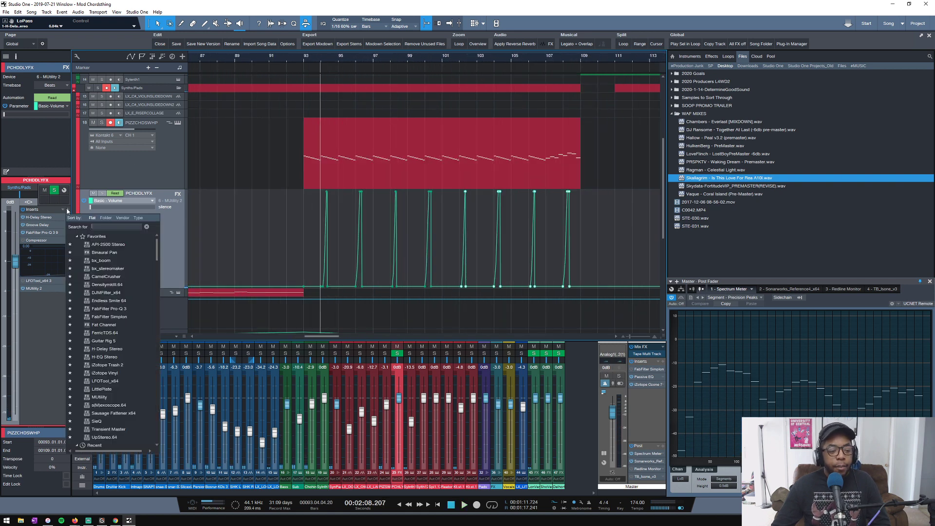
{"action": "type", "text": "ma"}
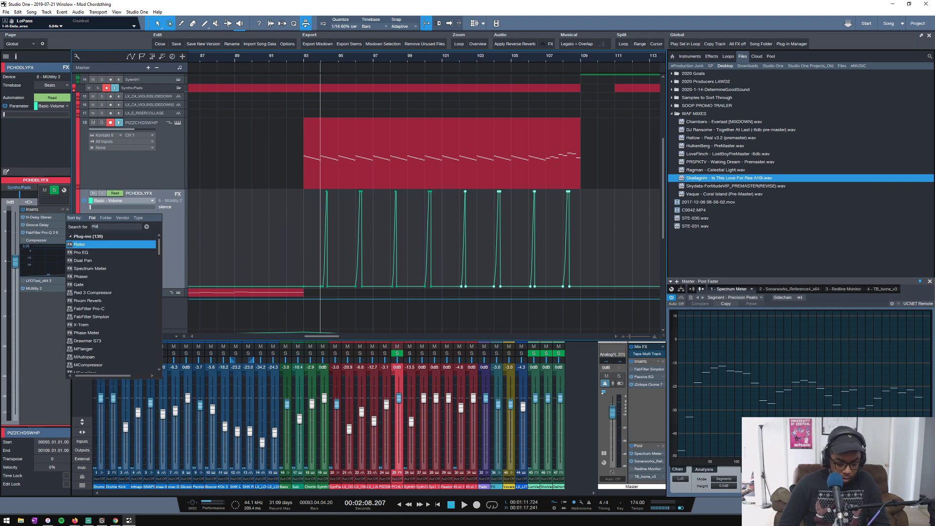
{"action": "key", "text": "Return"}
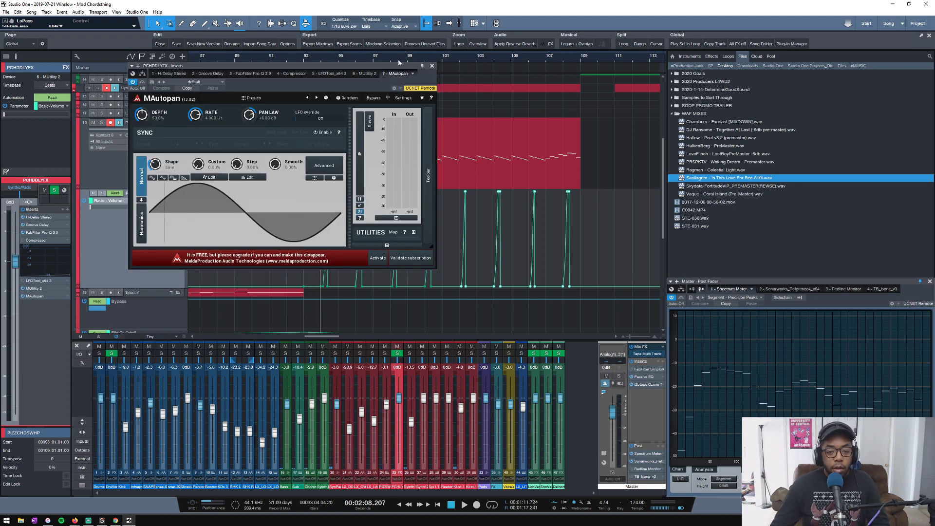
{"action": "left_click_drag", "start_coordinate": [384, 69], "coordinate": [493, 299]}
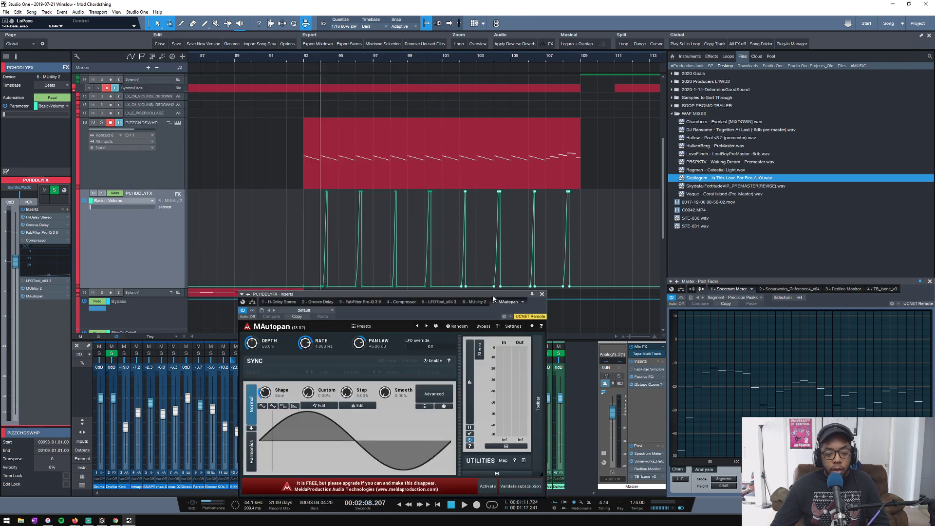
Set the playback position to bar 93 and move MAutopan in the insert chain between Groove Delay and FabFilter Pro-Q 3.
{"action": "scroll", "coordinate": [329, 61], "scroll_direction": "up", "scroll_amount": 5}
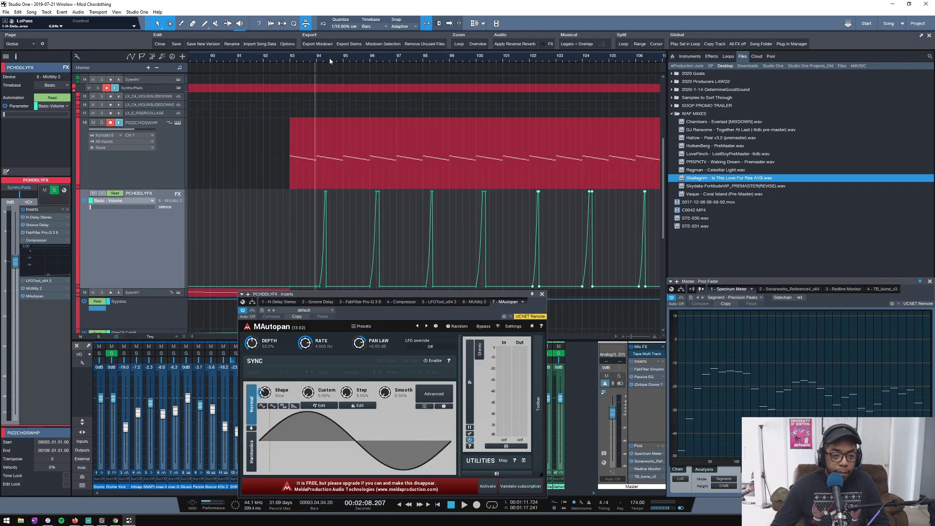
{"action": "left_click", "coordinate": [238, 58]}
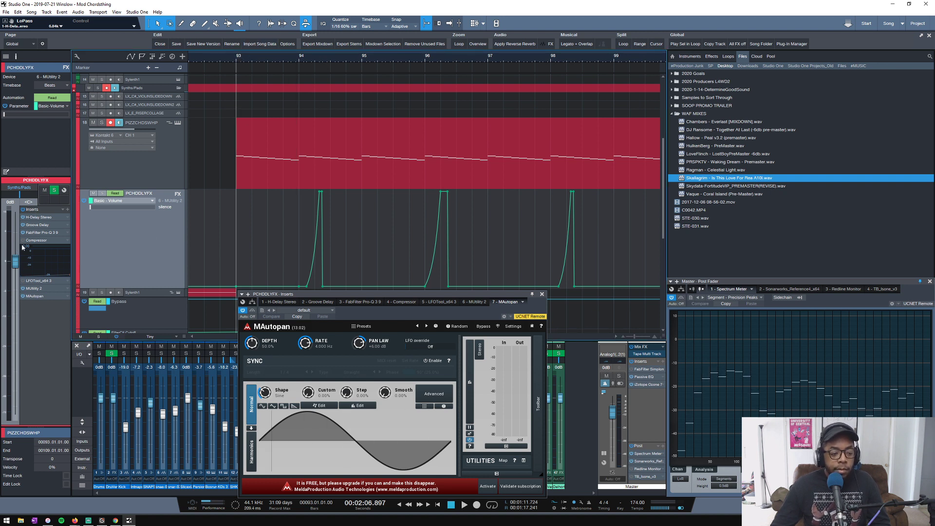
{"action": "left_click_drag", "start_coordinate": [35, 298], "coordinate": [39, 232]}
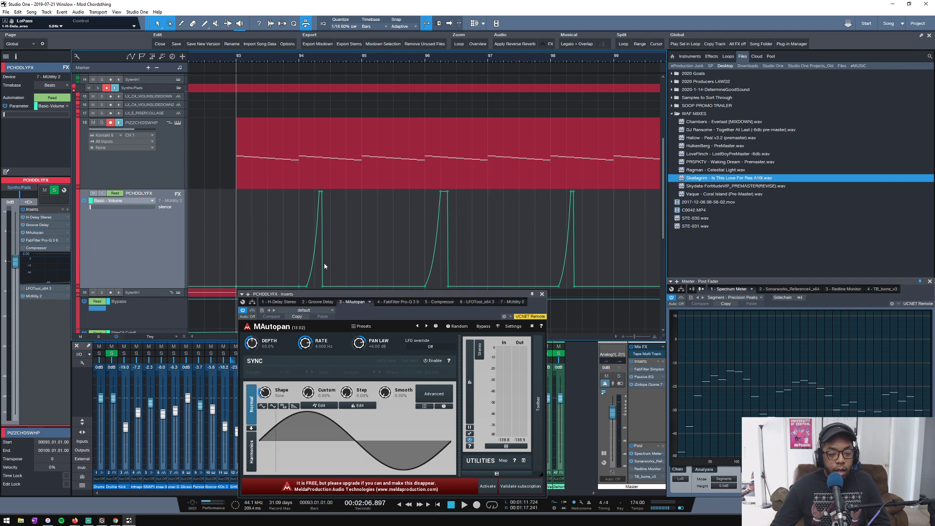
Play back the first volume swells with MAutopan inserted, starting at bar 94 and again from bar 93.3.
{"action": "scroll", "coordinate": [317, 62], "scroll_direction": "up", "scroll_amount": 2}
{"action": "left_click", "coordinate": [303, 60]}
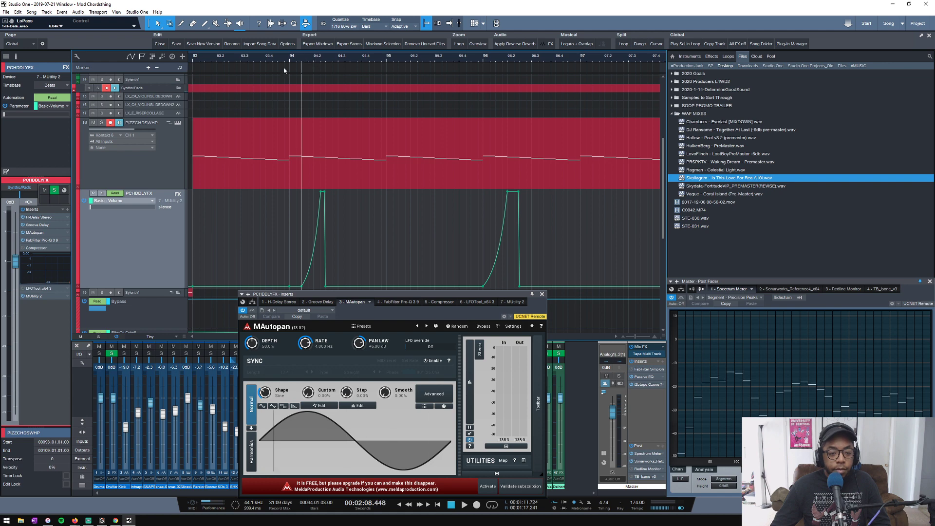
{"action": "key", "text": "space"}
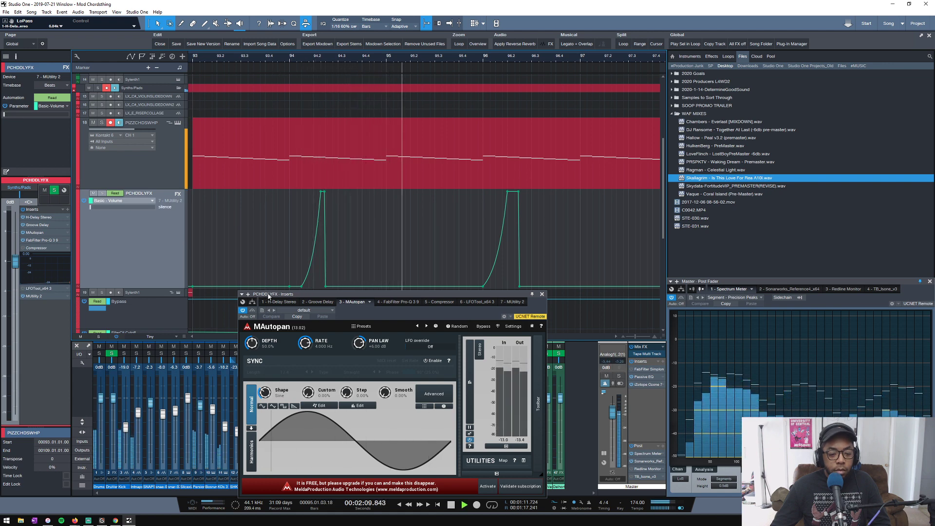
{"action": "left_click", "coordinate": [251, 61]}
{"action": "key", "text": "space"}
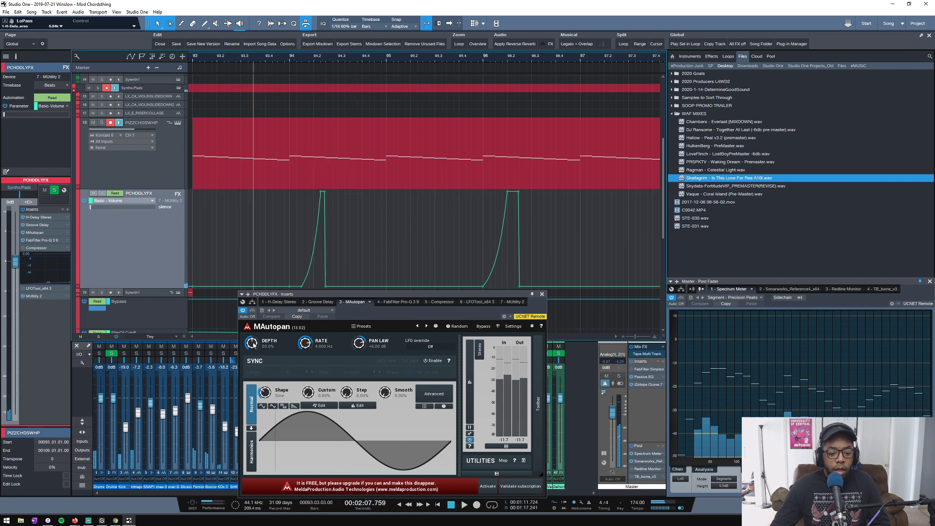
Set MAutopan's depth to 76%, enable its tempo sync at 1/8 length, and play back the echoes from bar 93.3.
{"action": "scroll", "coordinate": [254, 344], "scroll_direction": "up", "scroll_amount": 4}
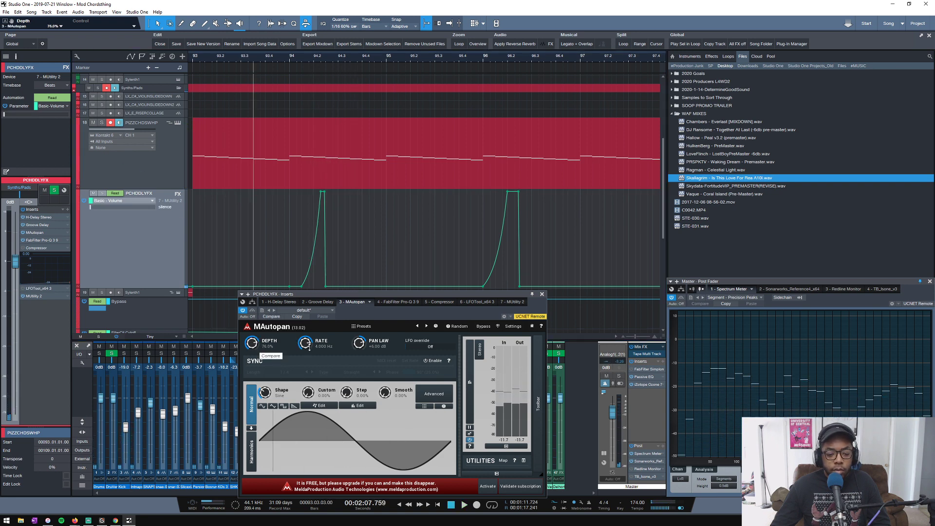
{"action": "left_click", "coordinate": [430, 361]}
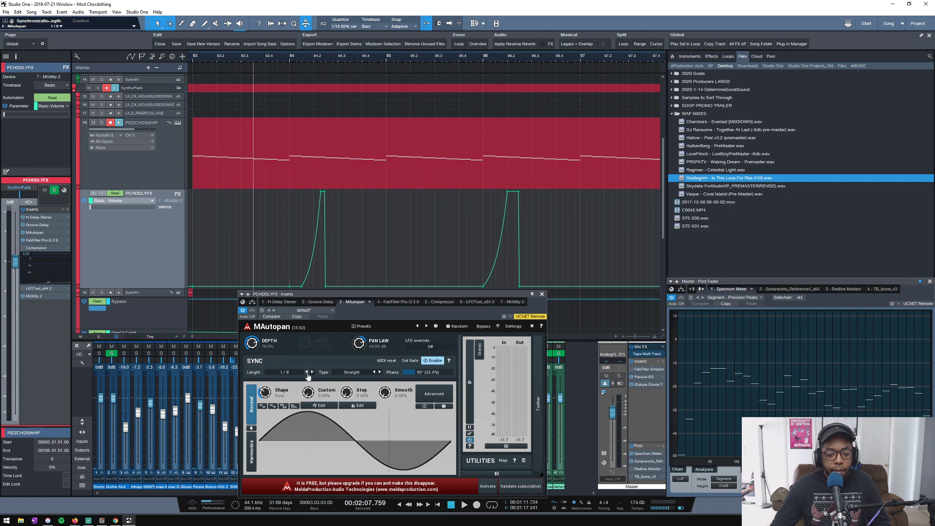
{"action": "key", "text": "space"}
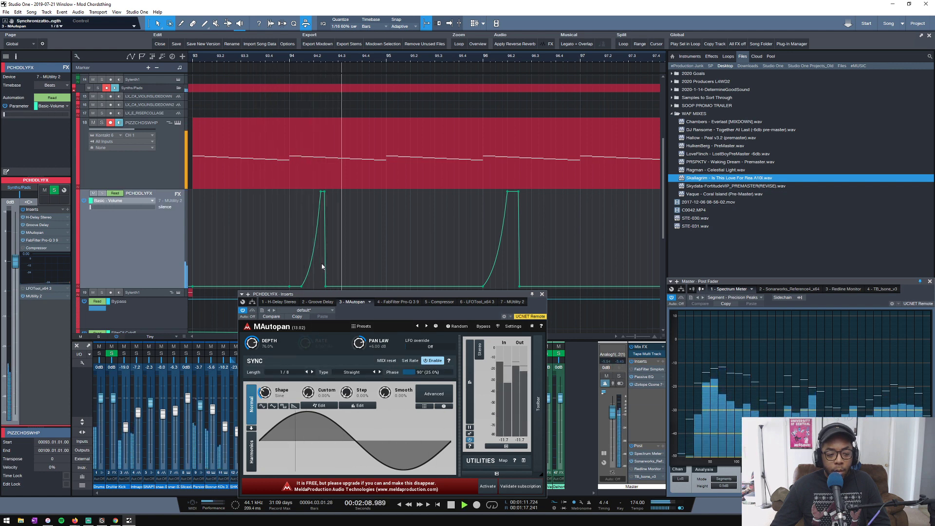
{"action": "key", "text": "space"}
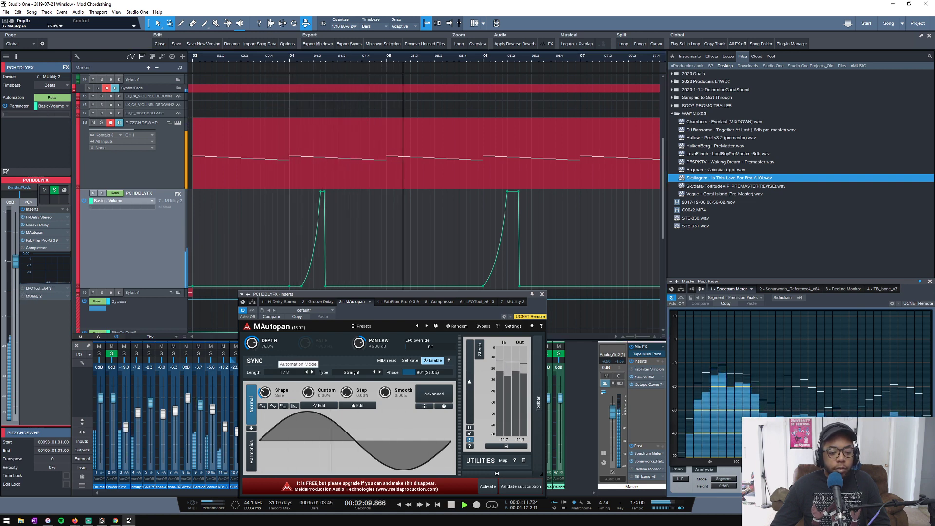
Set MAutopan's depth to 100% and its sync length to 1/16, and play back the volume swells.
{"action": "double_click", "coordinate": [252, 343]}
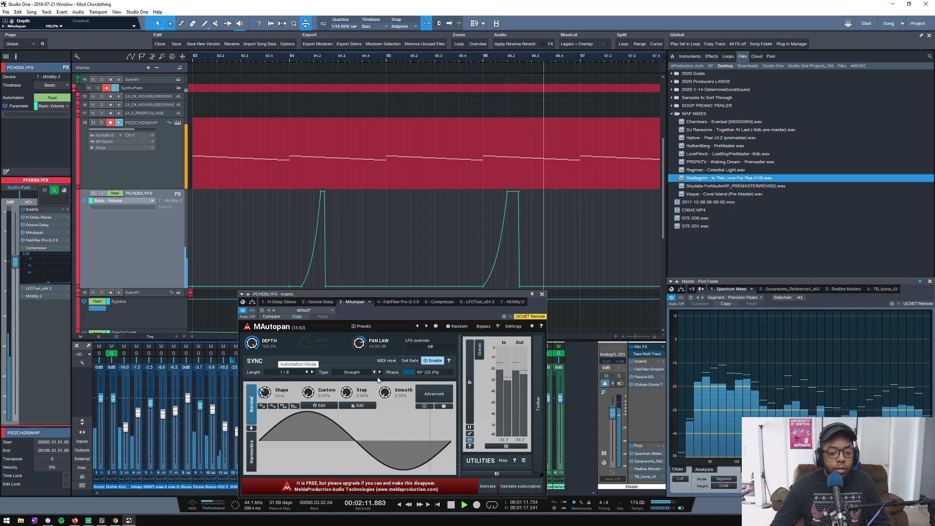
{"action": "left_click", "coordinate": [313, 372]}
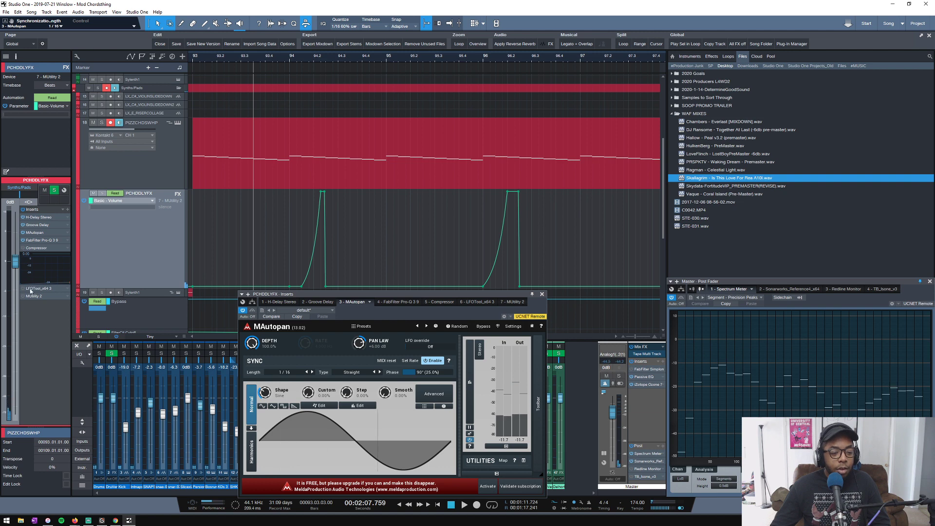
{"action": "key", "text": "space"}
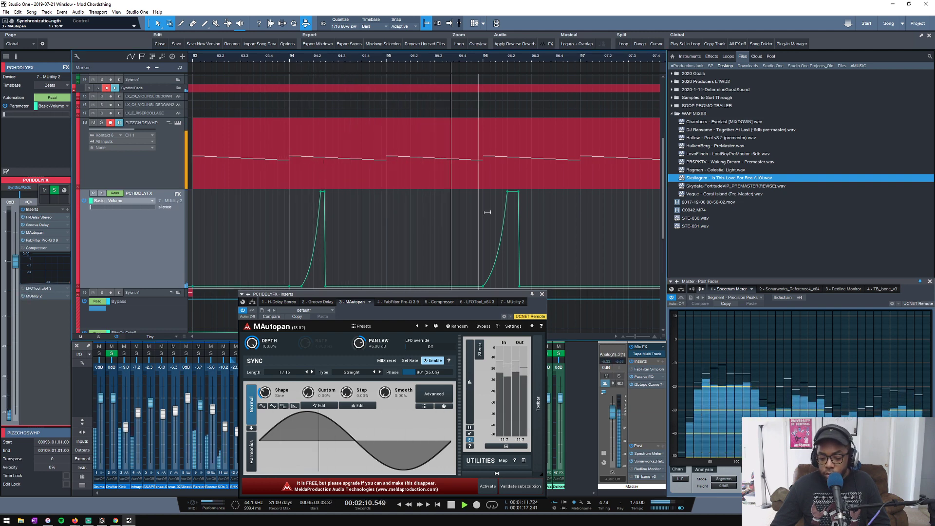
{"action": "key", "text": "space"}
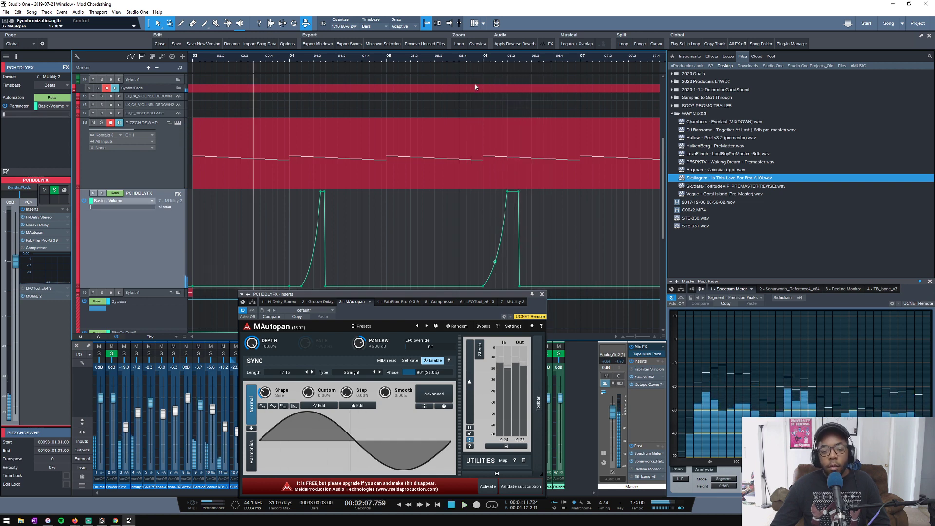
Close the MAutopan window and enlarge the Kontakt 5 track in the full arrangement overview.
{"action": "scroll", "coordinate": [493, 63], "scroll_direction": "down", "scroll_amount": 5}
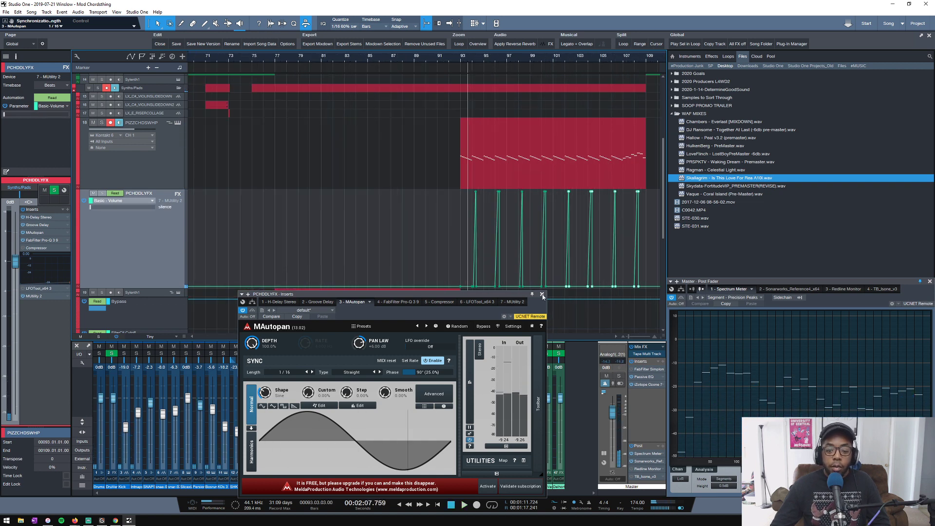
{"action": "left_click", "coordinate": [543, 294]}
{"action": "scroll", "coordinate": [376, 159], "scroll_direction": "down", "scroll_amount": 5}
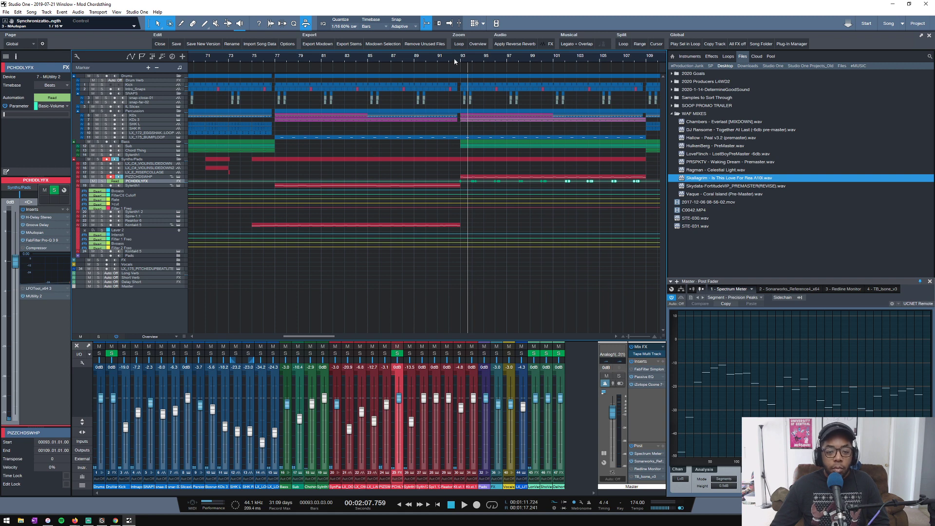
{"action": "scroll", "coordinate": [455, 59], "scroll_direction": "down", "scroll_amount": 3}
{"action": "scroll", "coordinate": [542, 68], "scroll_direction": "down", "scroll_amount": 2}
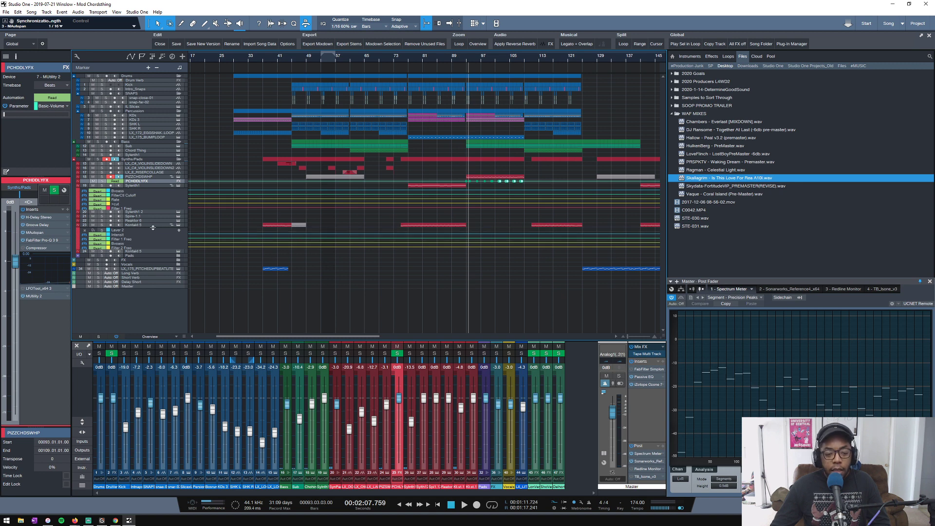
{"action": "left_click_drag", "start_coordinate": [153, 227], "coordinate": [153, 254]}
Copy the Kontakt 5 events of bars 173 to 189 to bar 93 on the same track.
{"action": "scroll", "coordinate": [557, 60], "scroll_direction": "up", "scroll_amount": 3}
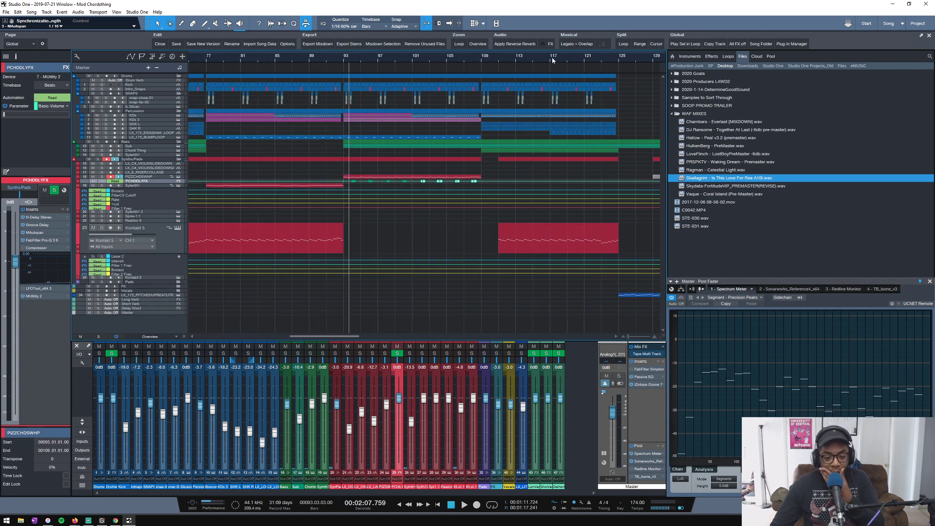
{"action": "scroll", "coordinate": [385, 59], "scroll_direction": "down", "scroll_amount": 5}
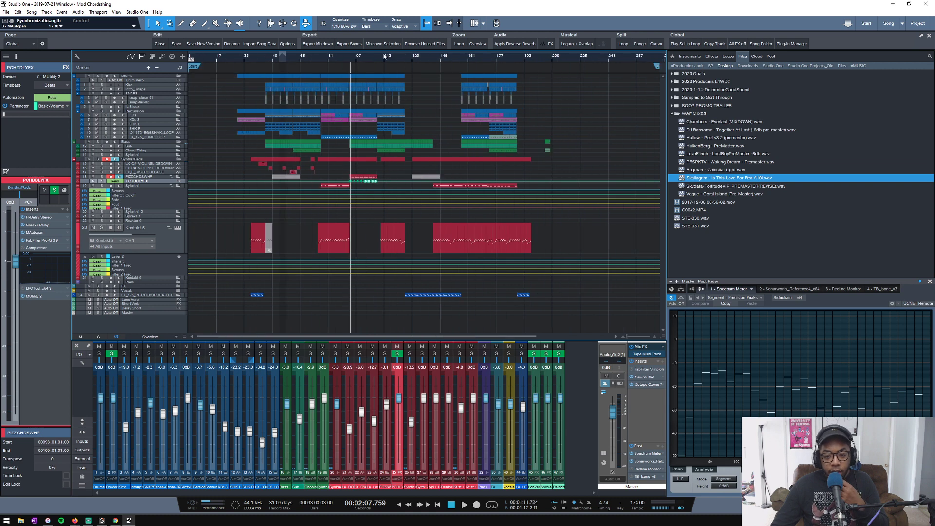
{"action": "scroll", "coordinate": [385, 56], "scroll_direction": "up", "scroll_amount": 2}
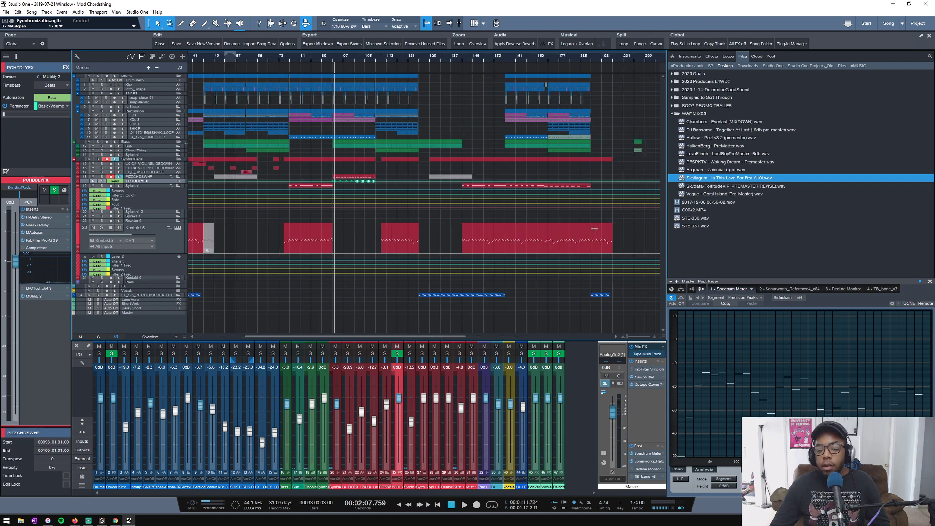
{"action": "left_click_drag", "start_coordinate": [590, 239], "coordinate": [566, 240]}
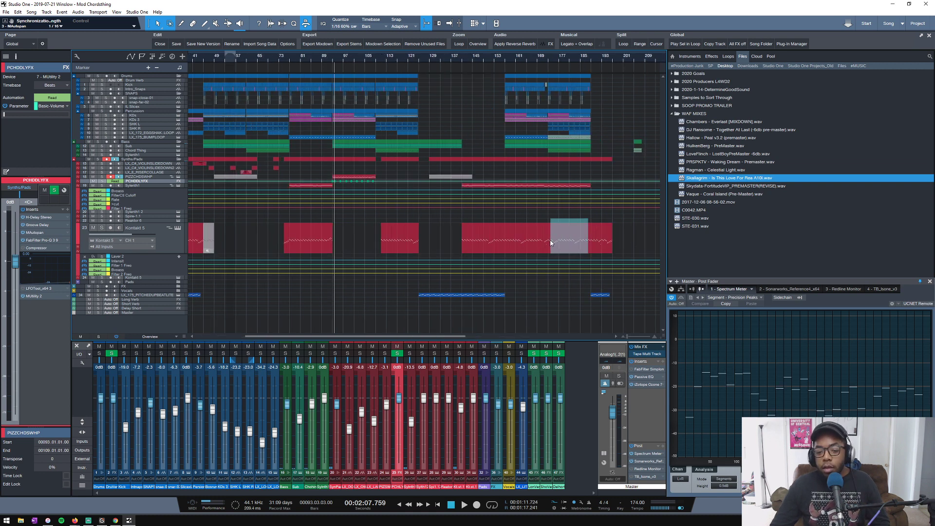
{"action": "left_click", "coordinate": [551, 243]}
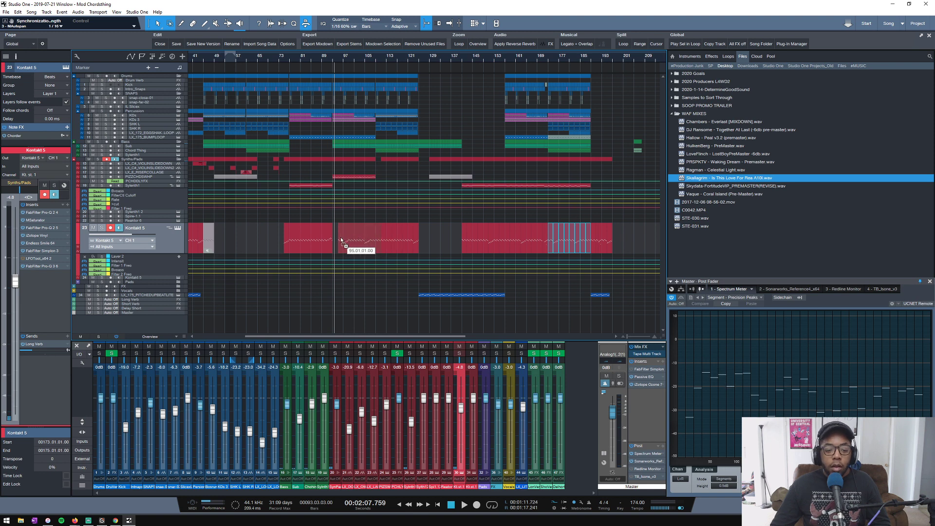
{"action": "left_click_drag", "start_coordinate": [338, 238], "coordinate": [337, 241]}
{"action": "scroll", "coordinate": [358, 55], "scroll_direction": "up", "scroll_amount": 4}
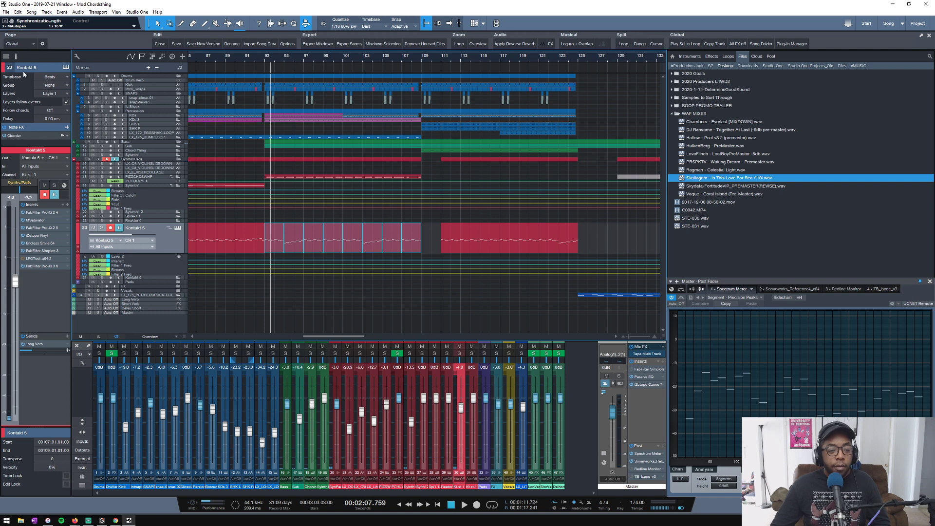
Mute the Drums folder and set the playback position to bar 93.
{"action": "left_click", "coordinate": [89, 76]}
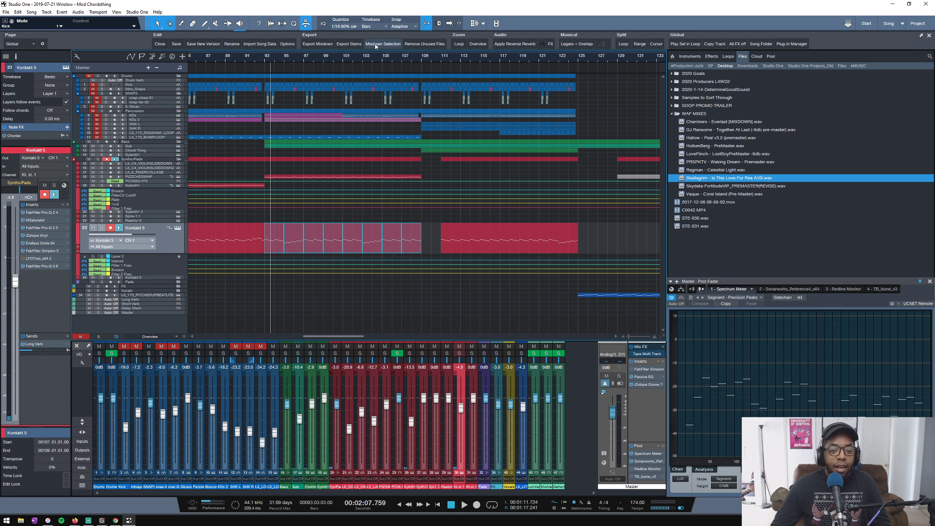
{"action": "left_click", "coordinate": [267, 60]}
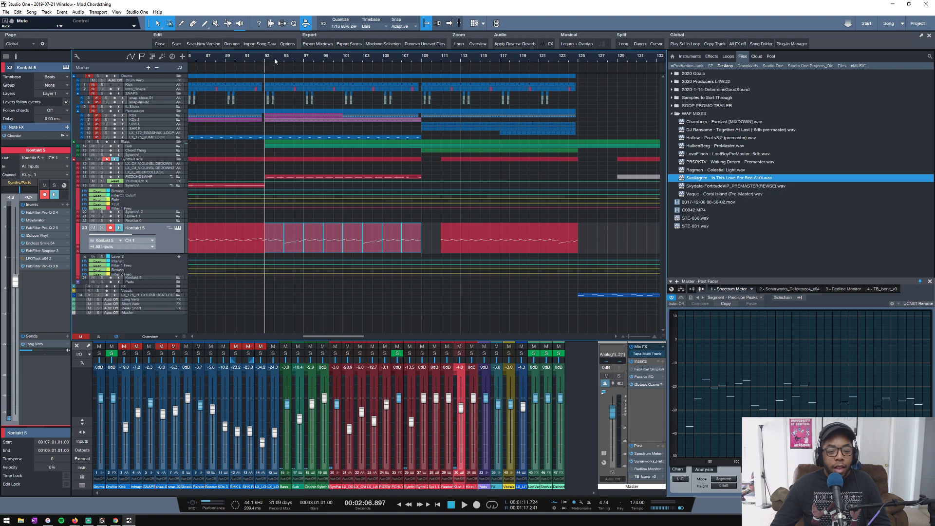
{"action": "key", "text": "w"}
{"action": "key", "text": "e"}
{"action": "key", "text": "e"}
{"action": "key", "text": "e"}
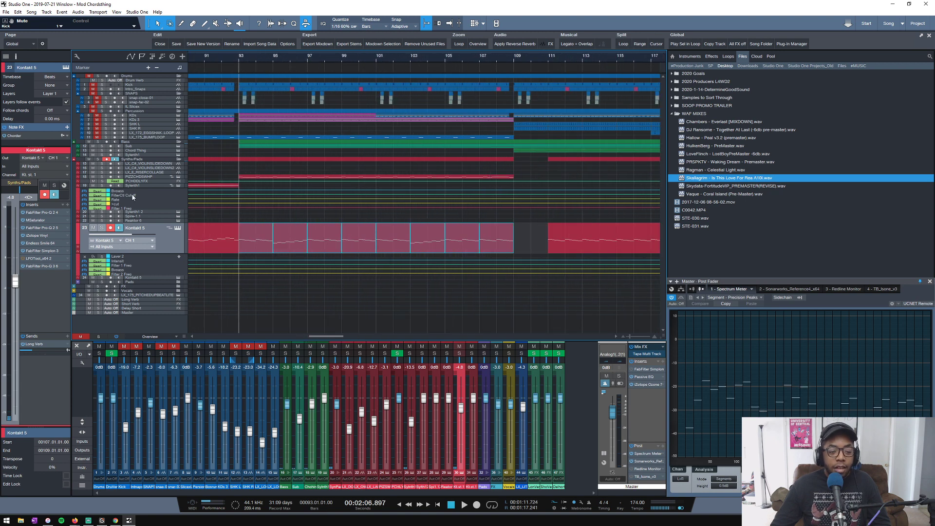
Solo the Kontakt 5 track and briefly play its copied events from bar 93.
{"action": "left_click", "coordinate": [101, 228]}
{"action": "key", "text": "space"}
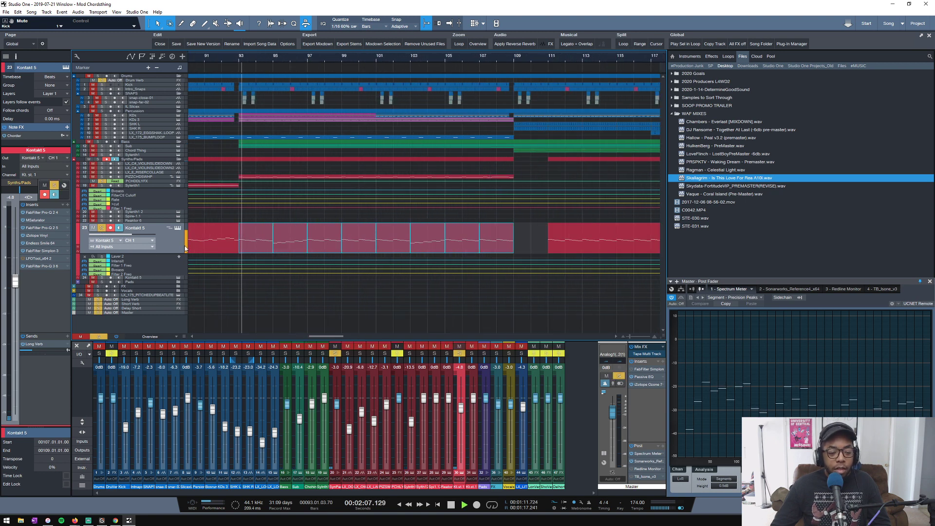
{"action": "key", "text": "space"}
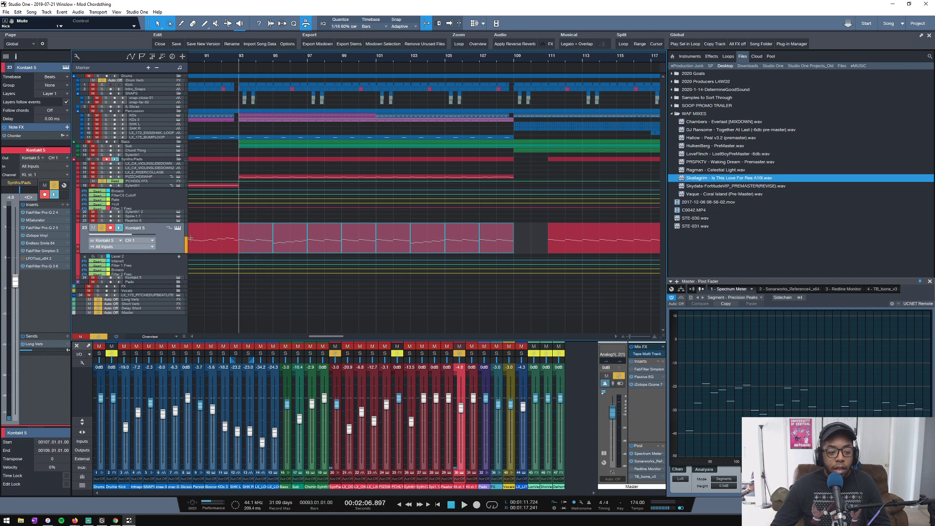
Try different values for Kontakt 5's Filter 1 Freq automation point at bar 93, up to about 3548 Hz, while playing back the copied events.
{"action": "key", "text": "shift+e"}
{"action": "key", "text": "shift+e"}
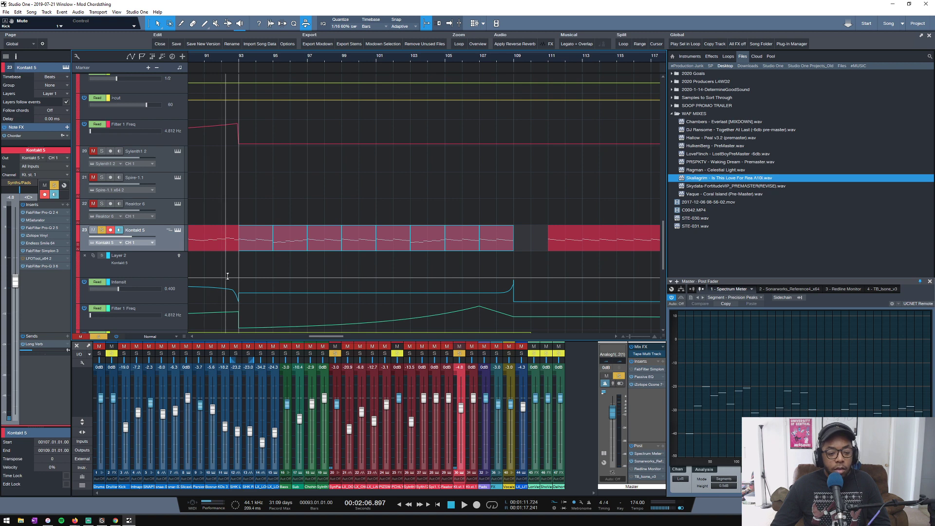
{"action": "left_click_drag", "start_coordinate": [240, 331], "coordinate": [239, 320]}
{"action": "key", "text": "space"}
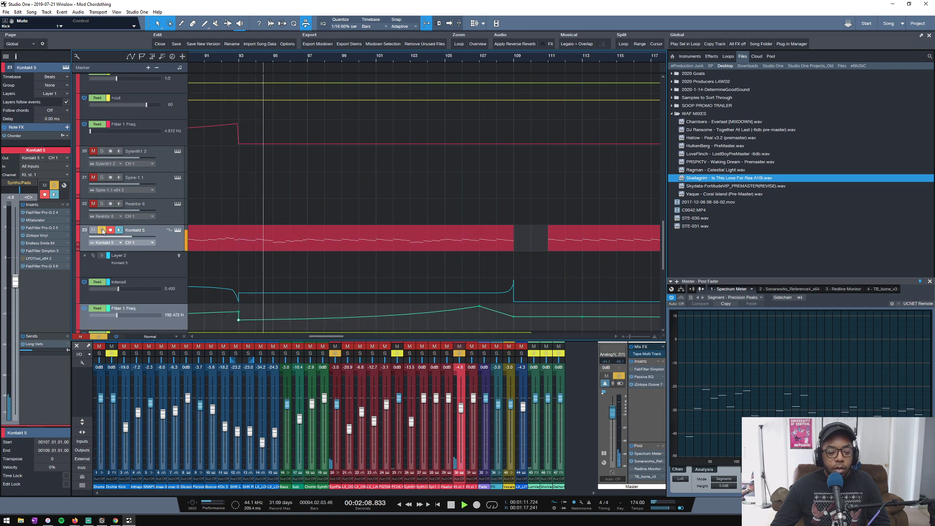
{"action": "scroll", "coordinate": [246, 300], "scroll_direction": "down", "scroll_amount": 2}
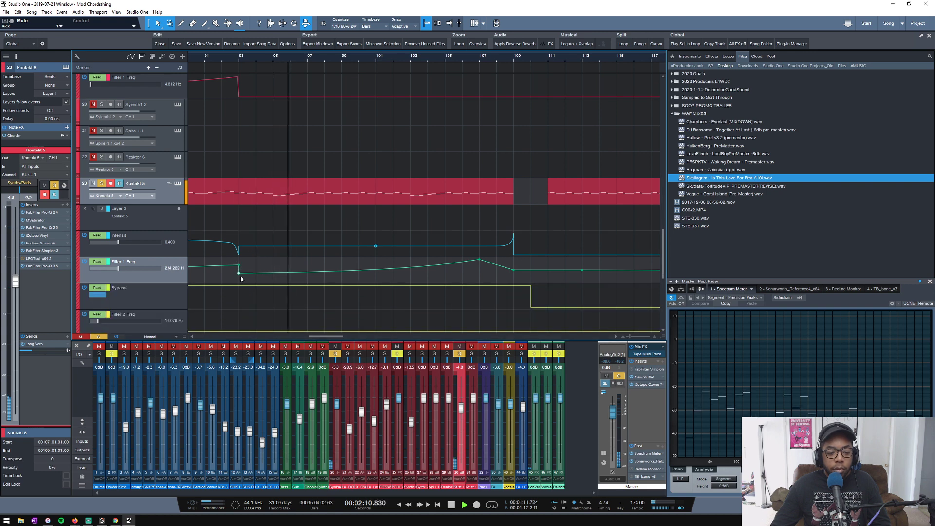
{"action": "key", "text": "space"}
{"action": "left_click_drag", "start_coordinate": [240, 278], "coordinate": [240, 271]}
{"action": "key", "text": "space"}
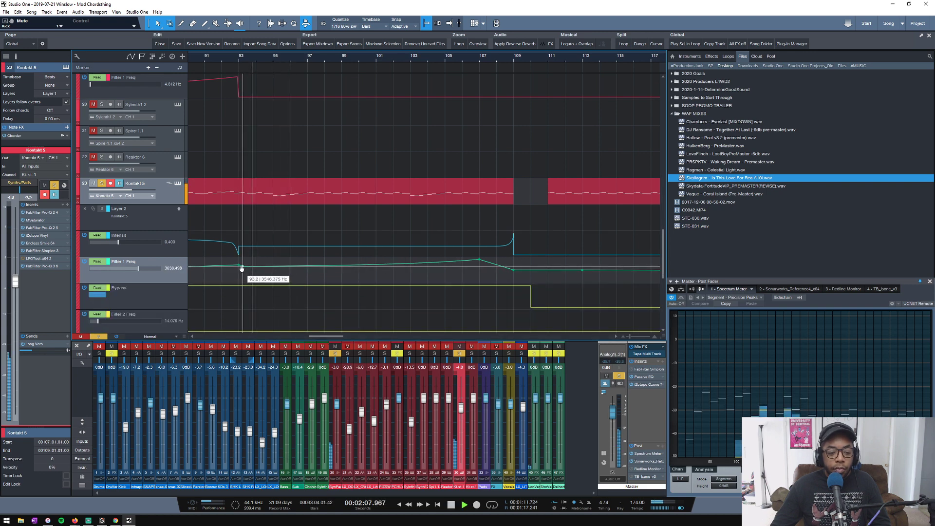
{"action": "key", "text": "space"}
Save the song and turn on the "Automation follows events" editing option.
{"action": "scroll", "coordinate": [307, 67], "scroll_direction": "down", "scroll_amount": 10}
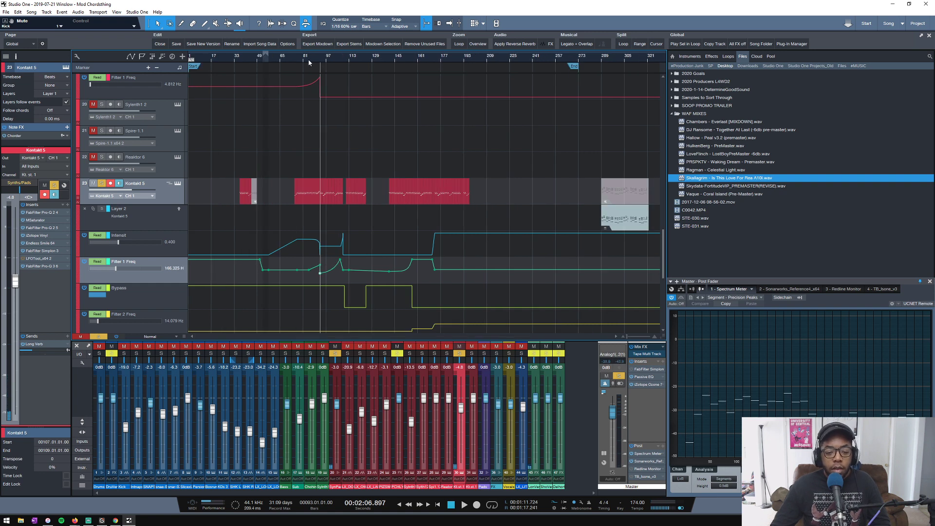
{"action": "key", "text": "ctrl+s"}
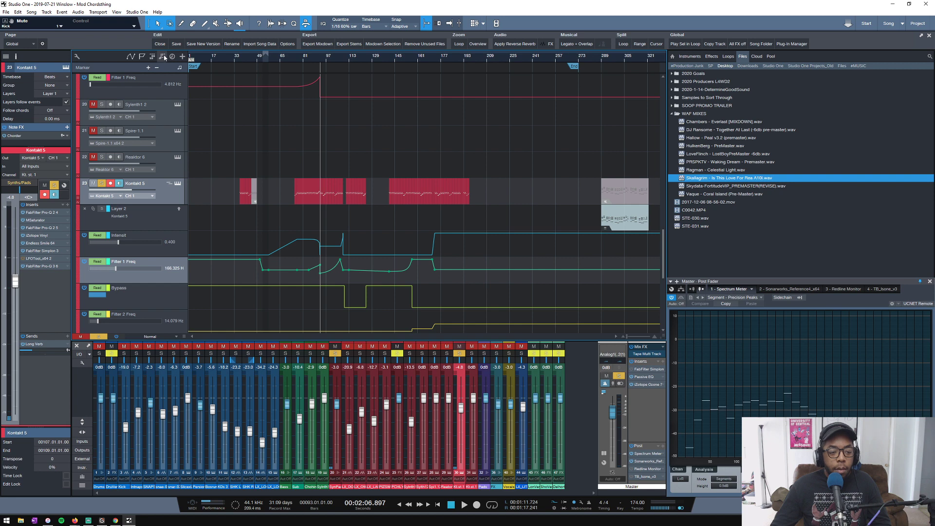
{"action": "left_click", "coordinate": [76, 57]}
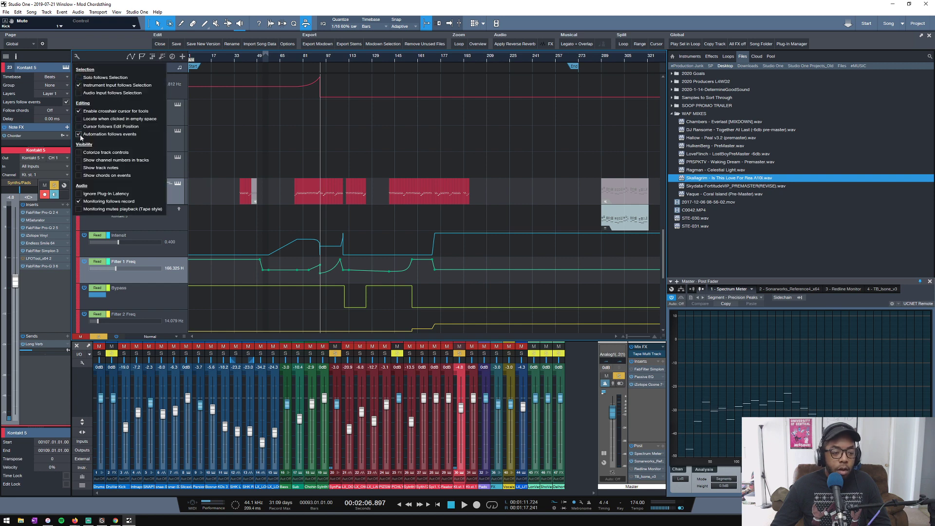
{"action": "left_click", "coordinate": [319, 153]}
Select the copied Kontakt 5 events between bars 93 and 109 and delete them.
{"action": "left_click_drag", "start_coordinate": [341, 62], "coordinate": [346, 125]}
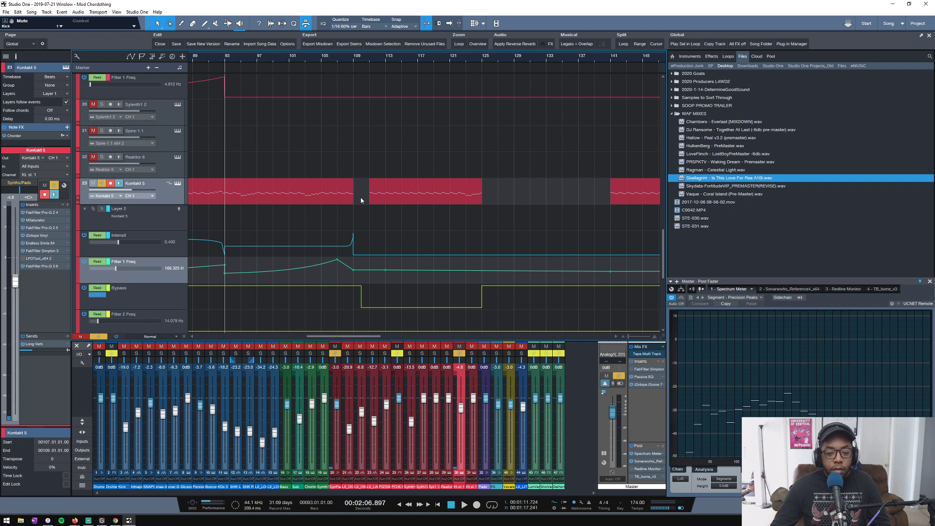
{"action": "key", "text": "space"}
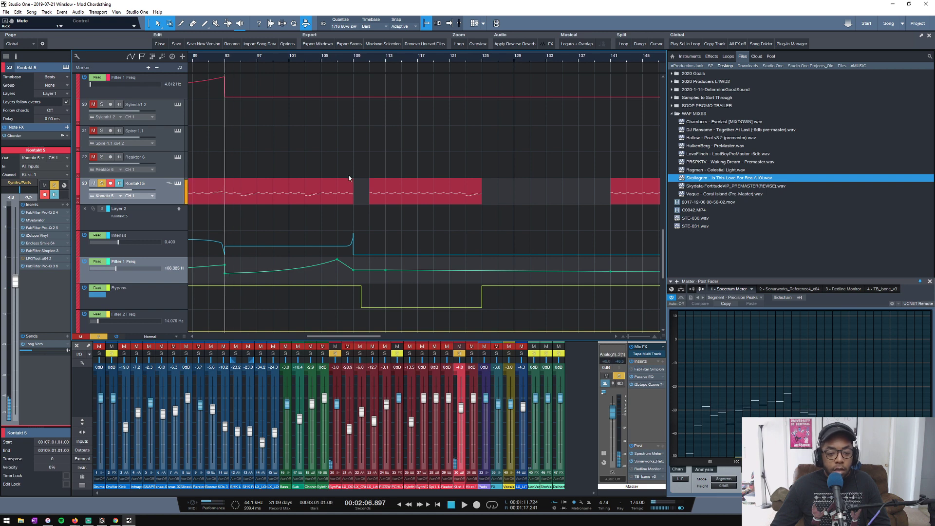
{"action": "left_click_drag", "start_coordinate": [348, 178], "coordinate": [231, 188]}
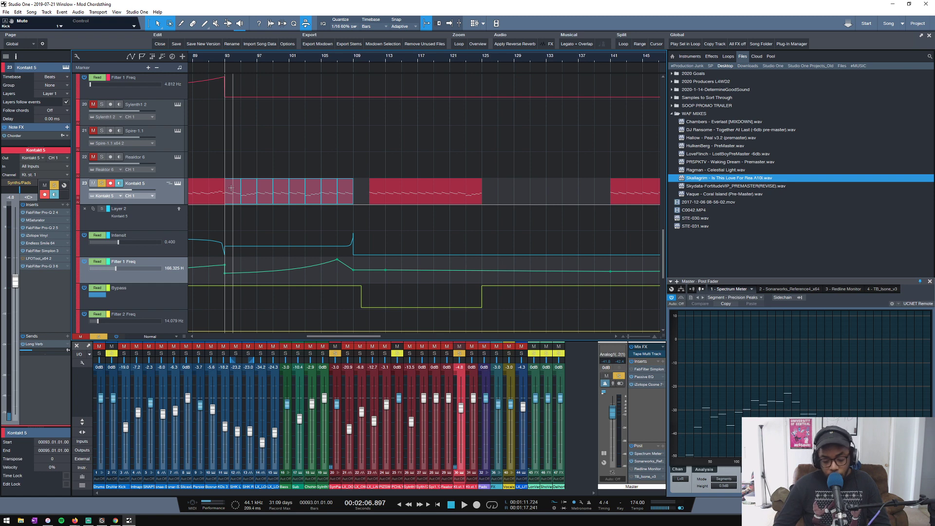
{"action": "key", "text": "Delete"}
Copy the Kontakt 5 events of bars 173 to 189 together with their automation to bar 93.
{"action": "scroll", "coordinate": [305, 57], "scroll_direction": "down", "scroll_amount": 6}
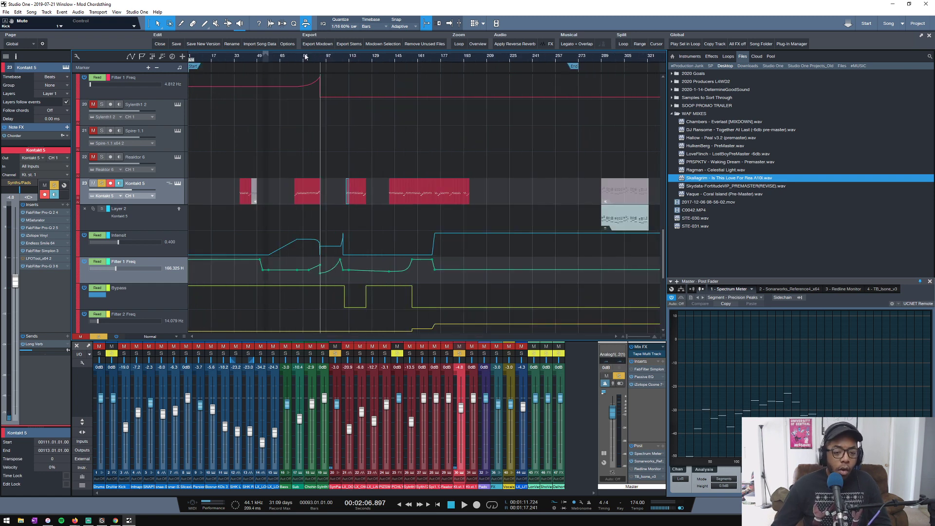
{"action": "scroll", "coordinate": [441, 68], "scroll_direction": "up", "scroll_amount": 3}
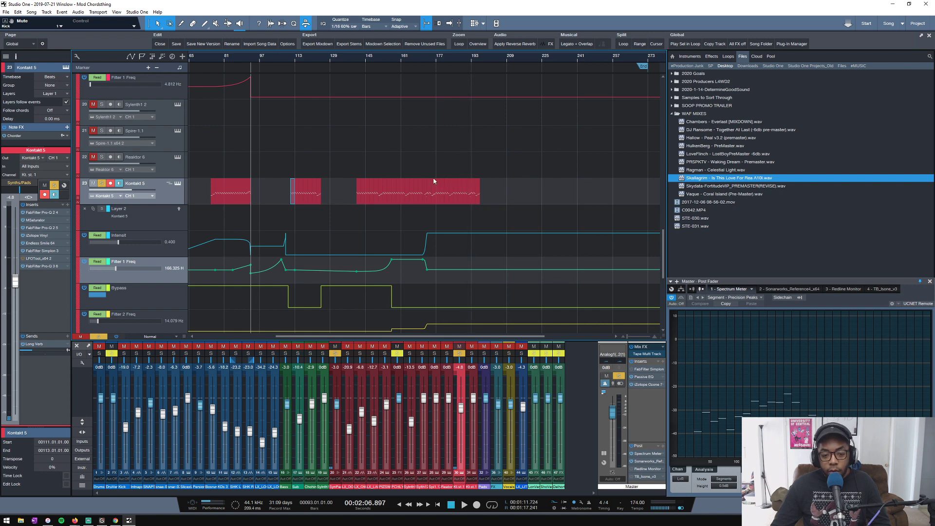
{"action": "left_click_drag", "start_coordinate": [442, 192], "coordinate": [288, 189]}
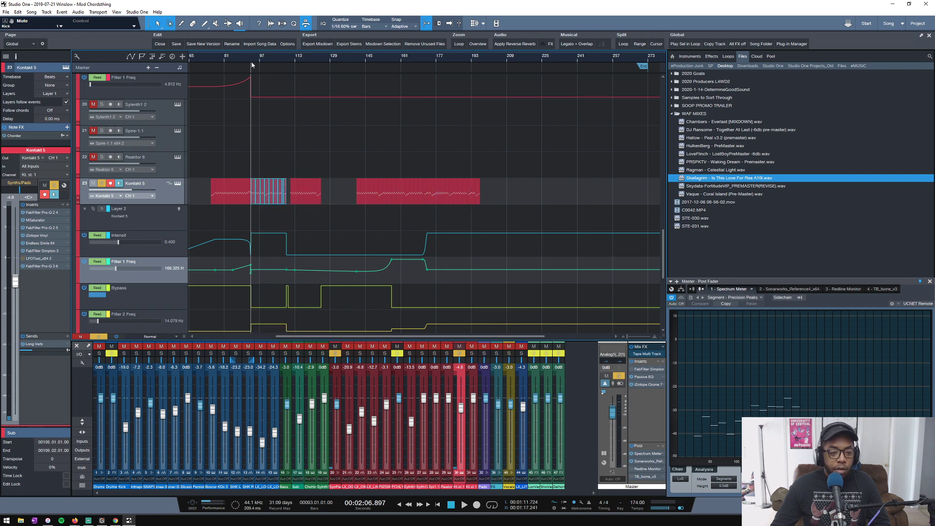
Move the copied Kontakt 5 events and their automation slightly earlier so they start exactly at bar 93.
{"action": "scroll", "coordinate": [250, 58], "scroll_direction": "up", "scroll_amount": 5}
{"action": "scroll", "coordinate": [250, 58], "scroll_direction": "up", "scroll_amount": 3}
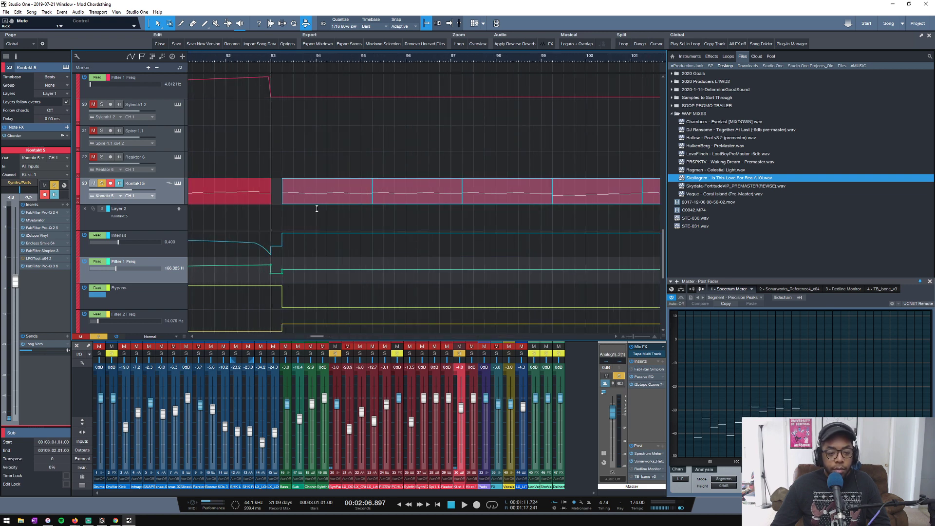
{"action": "left_click", "coordinate": [304, 201]}
{"action": "left_click_drag", "start_coordinate": [304, 201], "coordinate": [298, 201]}
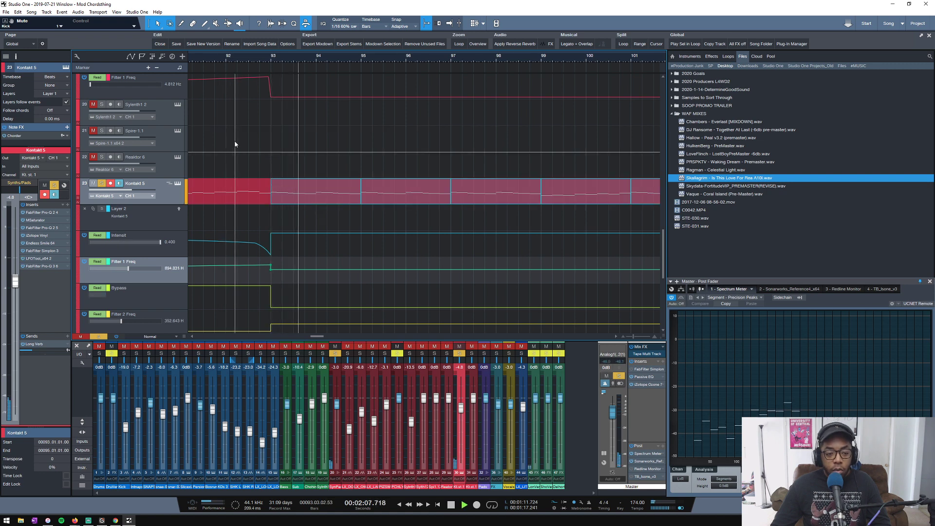
Shrink the track heights and solo the PIZZCHDSWHP track together with Kontakt 5 during playback.
{"action": "scroll", "coordinate": [240, 160], "scroll_direction": "down", "scroll_amount": 2}
{"action": "scroll", "coordinate": [241, 160], "scroll_direction": "down", "scroll_amount": 1}
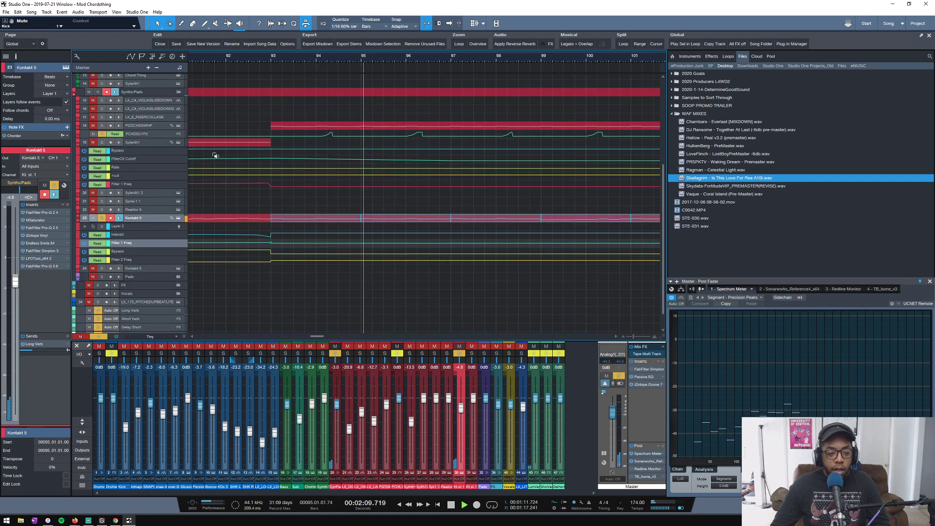
{"action": "left_click", "coordinate": [101, 126]}
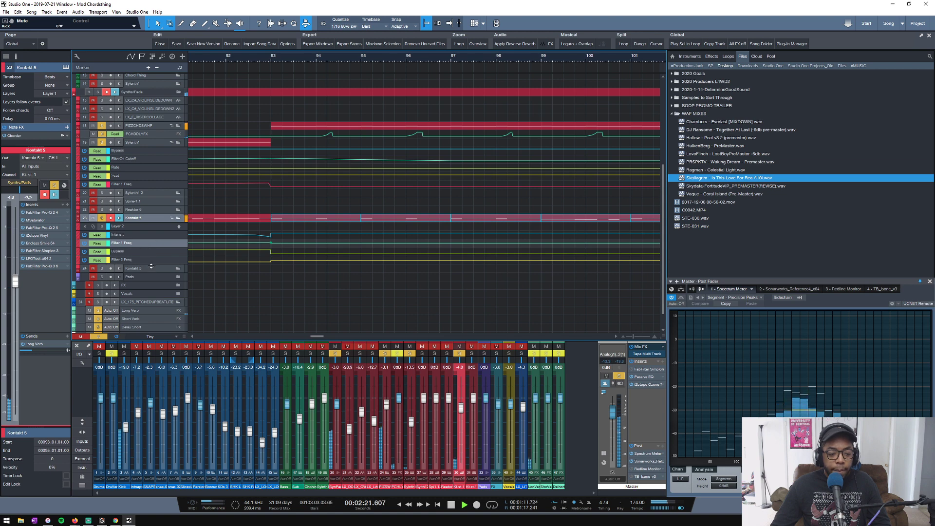
Ramp Kontakt 5's Filter 2 Freq automation from about half a bar before bar 93 and lower the bar 93 point to about 58 Hz.
{"action": "left_click_drag", "start_coordinate": [151, 266], "coordinate": [161, 305]}
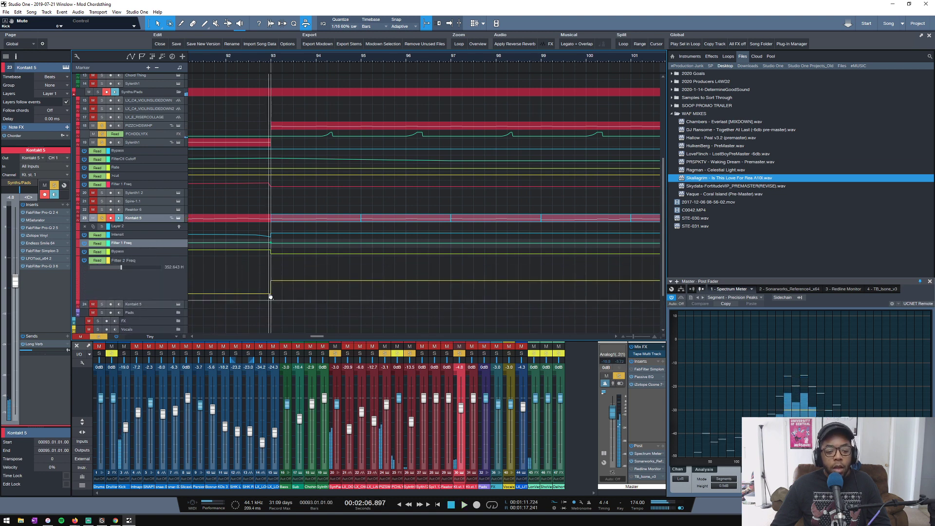
{"action": "left_click_drag", "start_coordinate": [270, 294], "coordinate": [247, 294]}
{"action": "scroll", "coordinate": [270, 78], "scroll_direction": "up", "scroll_amount": 5}
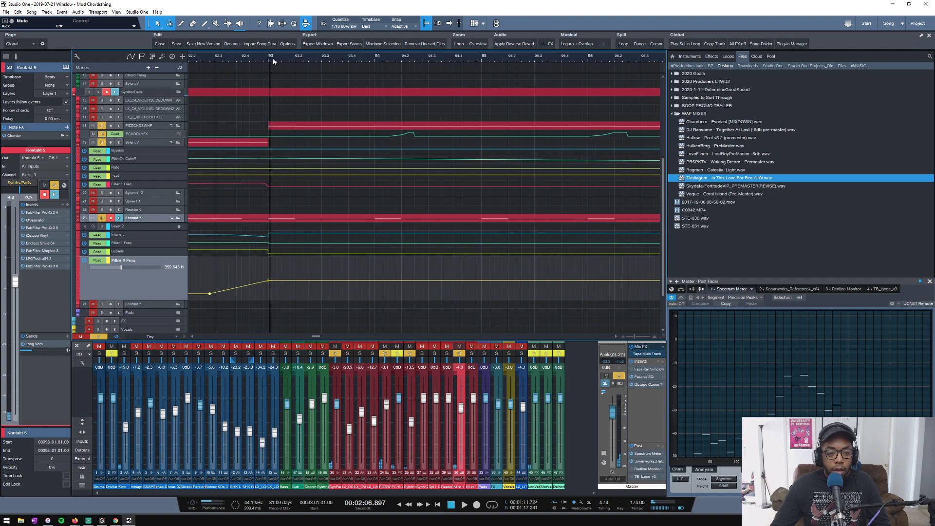
{"action": "left_click_drag", "start_coordinate": [263, 285], "coordinate": [263, 291]}
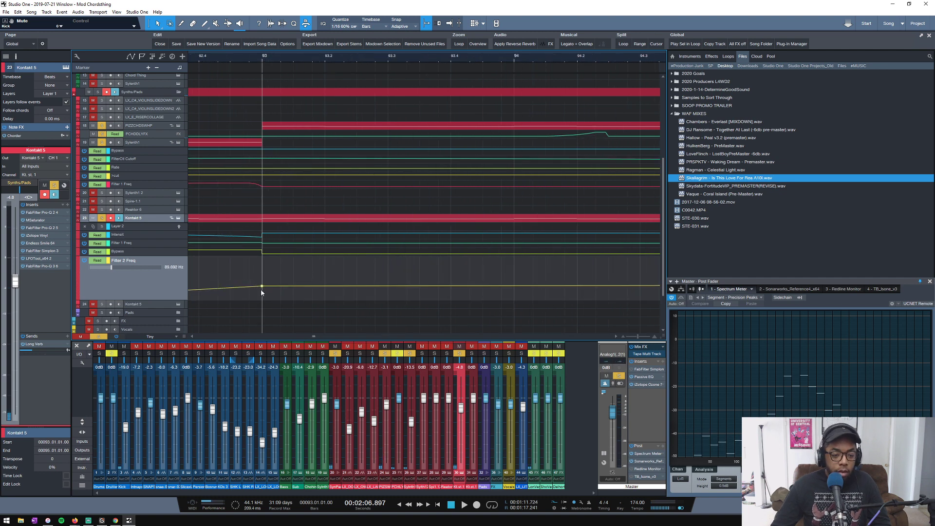
{"action": "key", "text": "space"}
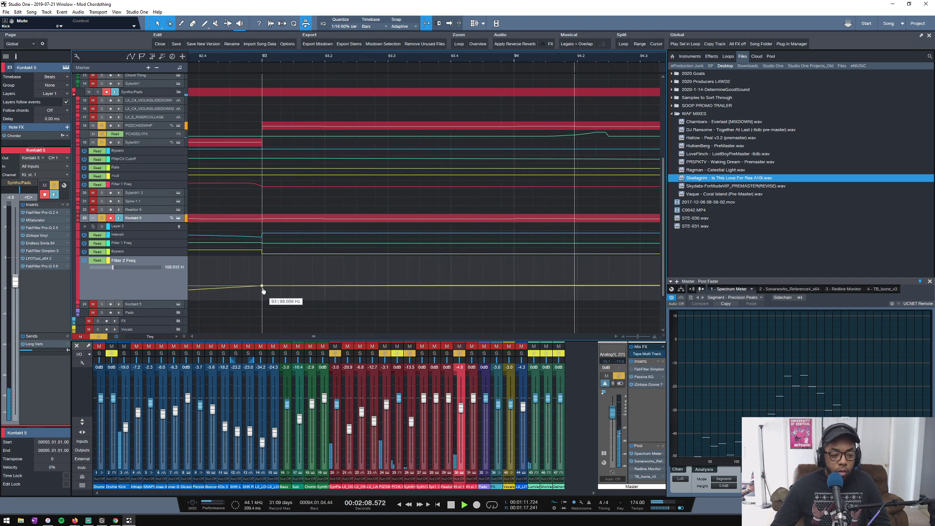
{"action": "left_click_drag", "start_coordinate": [263, 292], "coordinate": [262, 288]}
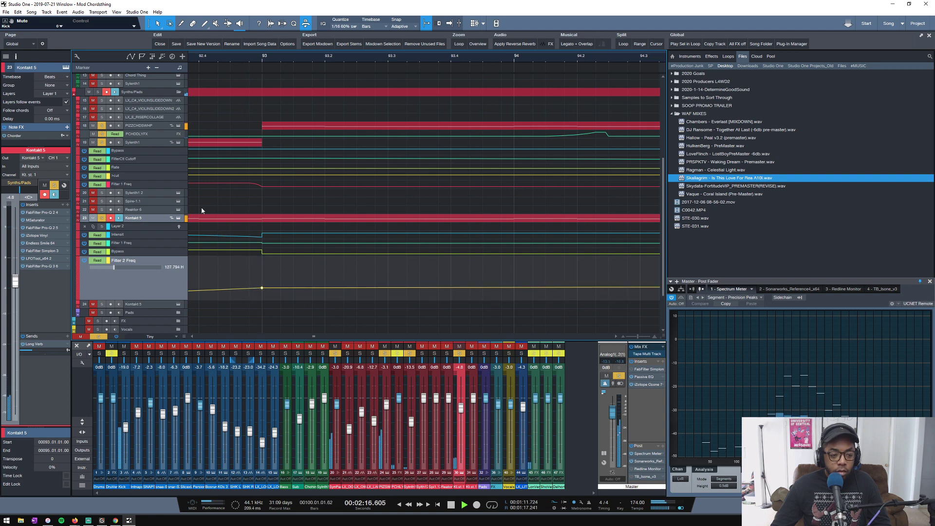
Add UpStereo64 to the PCHDDLYFX channel and set its stereo width to about 51%.
{"action": "left_click", "coordinate": [144, 129]}
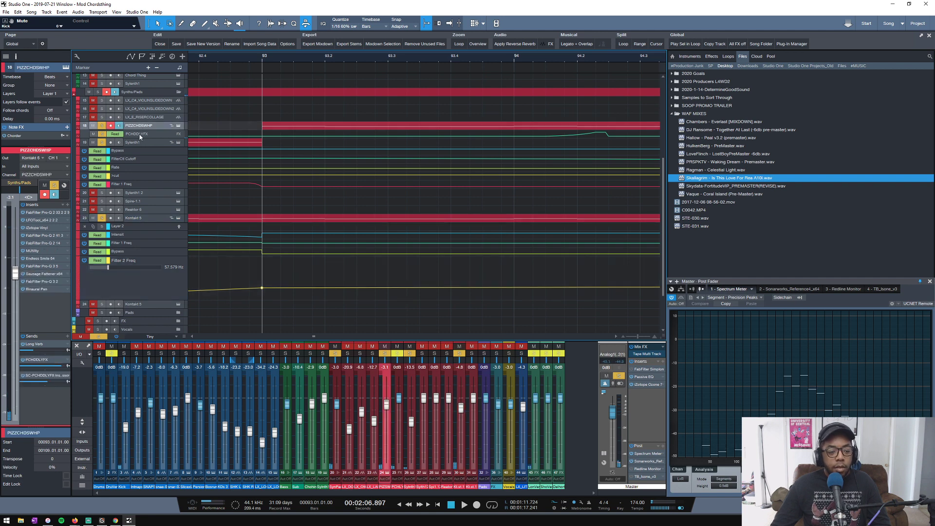
{"action": "left_click", "coordinate": [141, 134]}
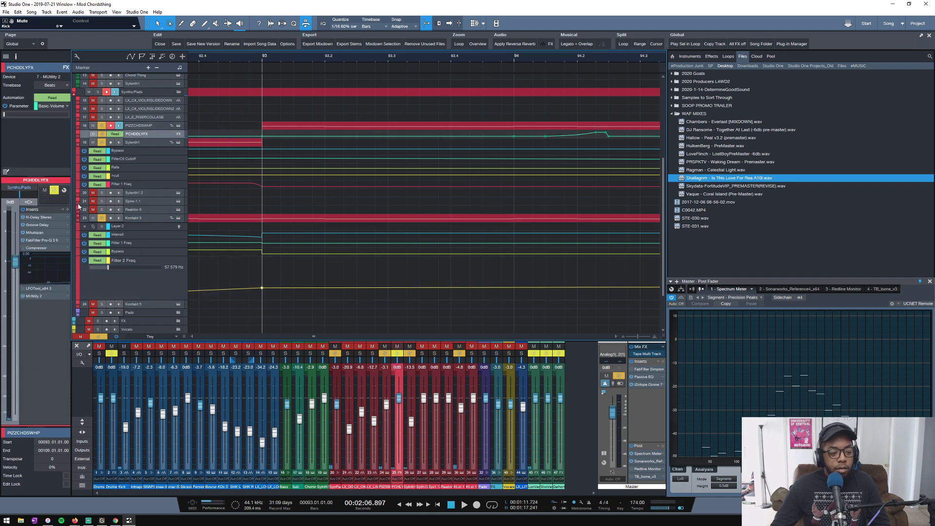
{"action": "left_click", "coordinate": [68, 210]}
{"action": "left_click", "coordinate": [98, 437]}
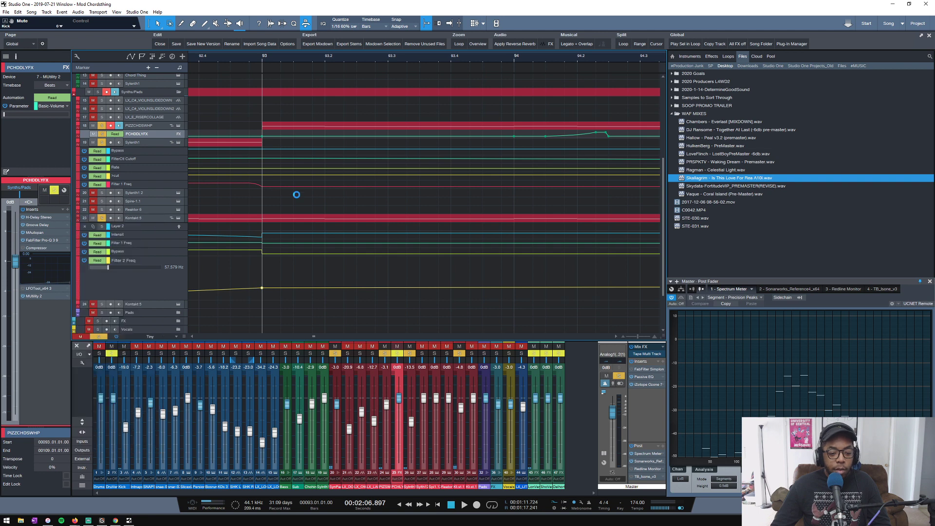
{"action": "key", "text": "space"}
{"action": "mouse_move", "coordinate": [327, 457]}
{"action": "left_mouse_down"}
{"action": "mouse_move", "coordinate": [343, 456]}
{"action": "mouse_move", "coordinate": [325, 458]}
{"action": "left_mouse_up"}
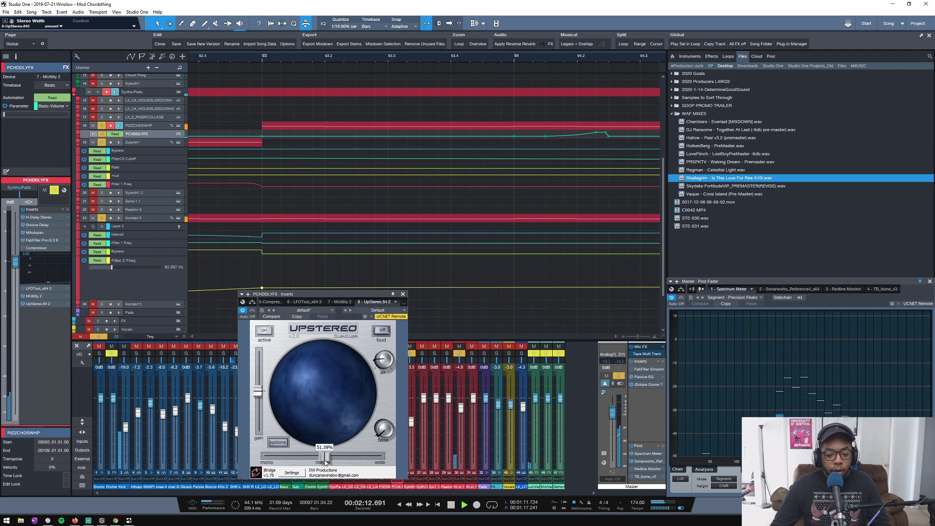
{"action": "left_click", "coordinate": [403, 295]}
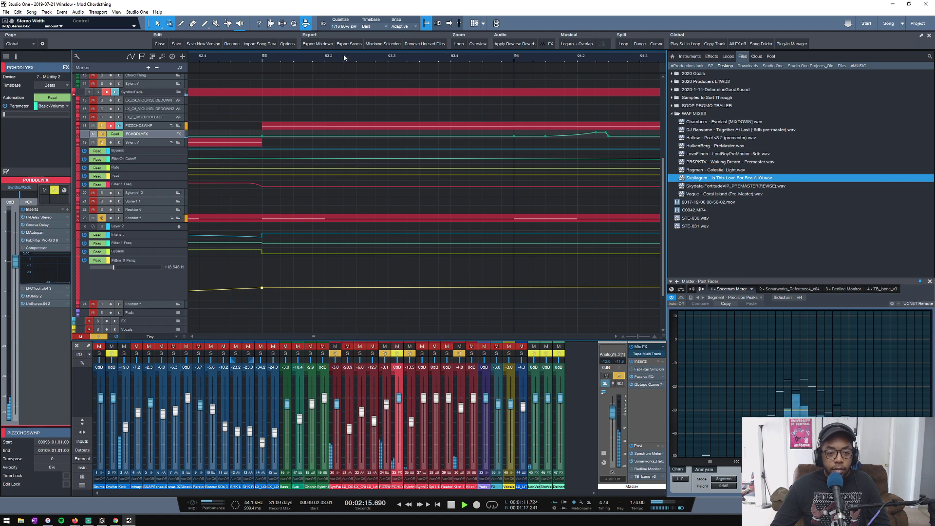
Inspect the LFOTool insert on PIZZCHDSWHP and listen to the soloed tracks from bar 93.
{"action": "scroll", "coordinate": [344, 58], "scroll_direction": "down", "scroll_amount": 5}
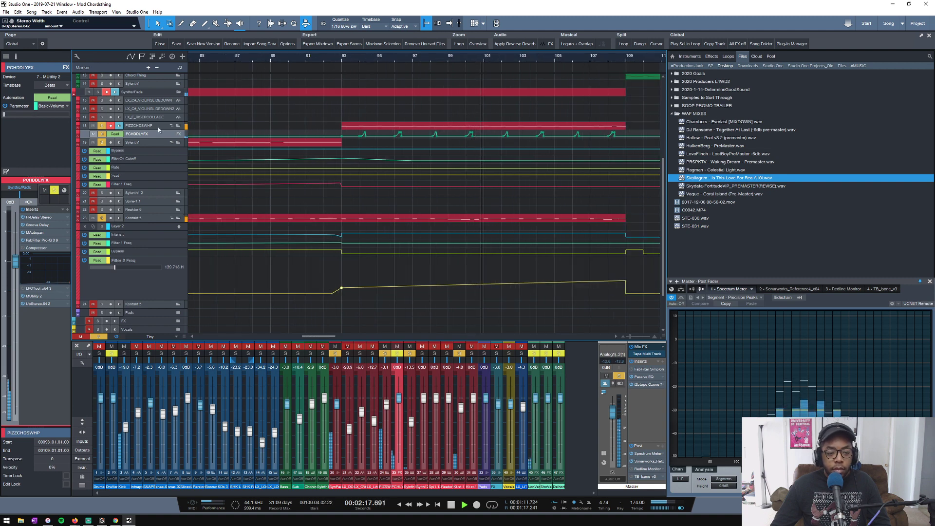
{"action": "key", "text": "space"}
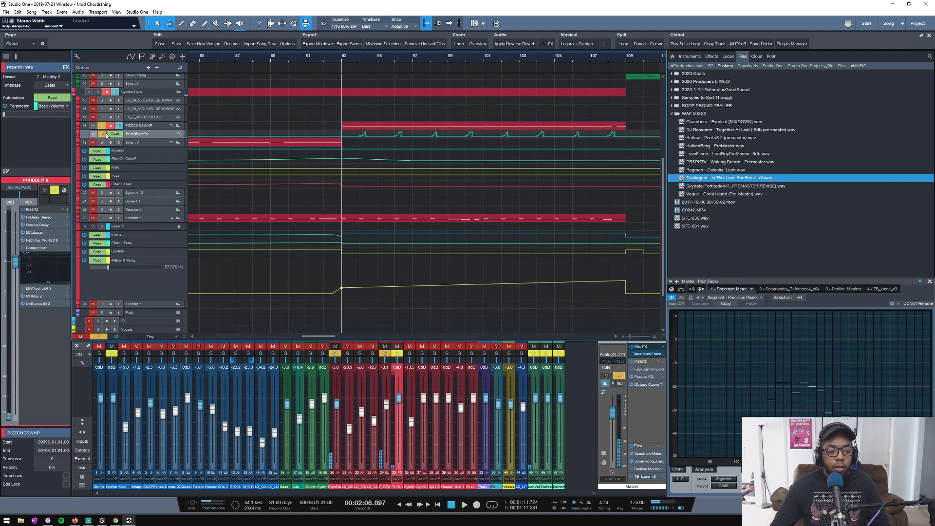
{"action": "left_click", "coordinate": [142, 127]}
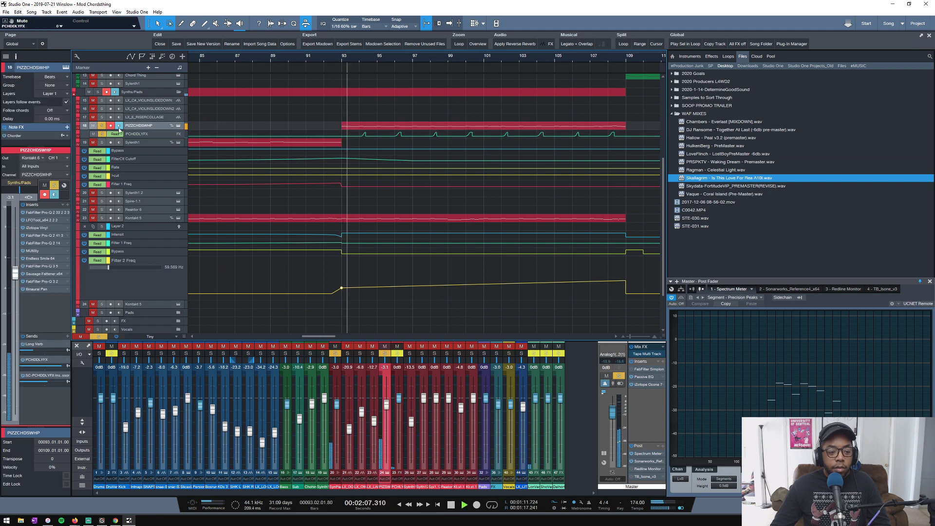
{"action": "left_click", "coordinate": [41, 220]}
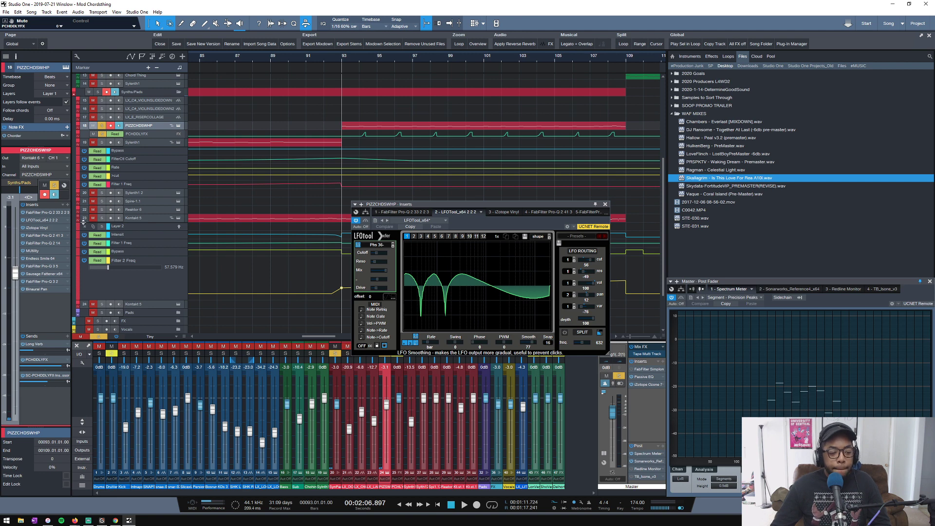
{"action": "left_click", "coordinate": [605, 205]}
{"action": "key", "text": "space"}
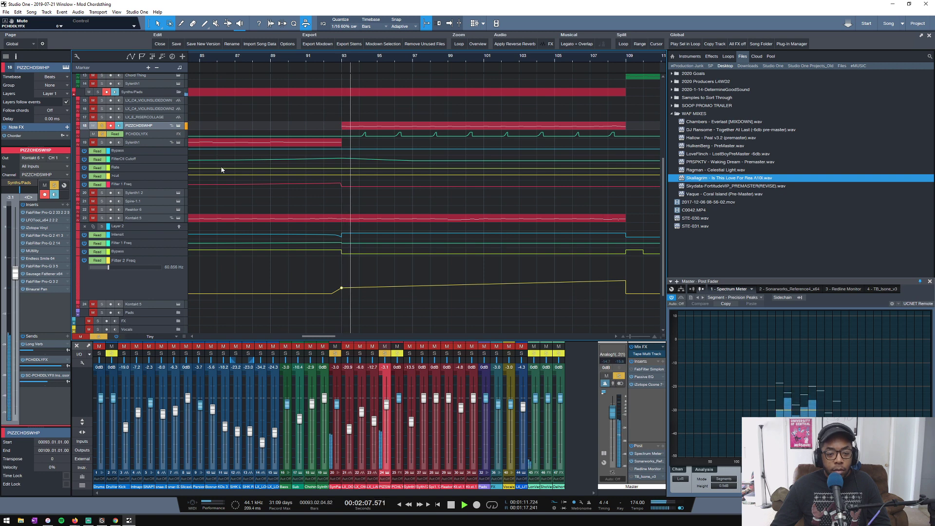
{"action": "key", "text": "space"}
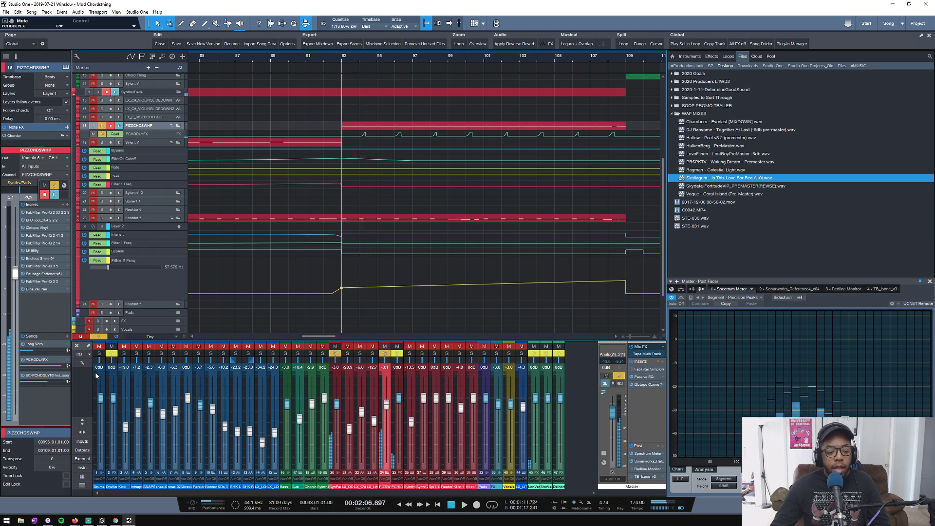
Clear all track solos and mutes while checking the full mix at bar 93.
{"action": "left_click", "coordinate": [97, 337]}
{"action": "key", "text": "space"}
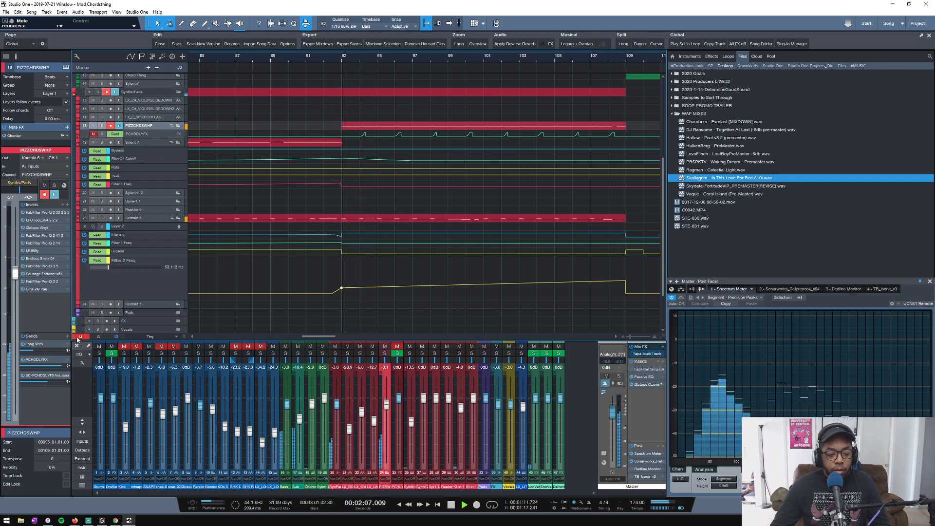
{"action": "left_click", "coordinate": [78, 337]}
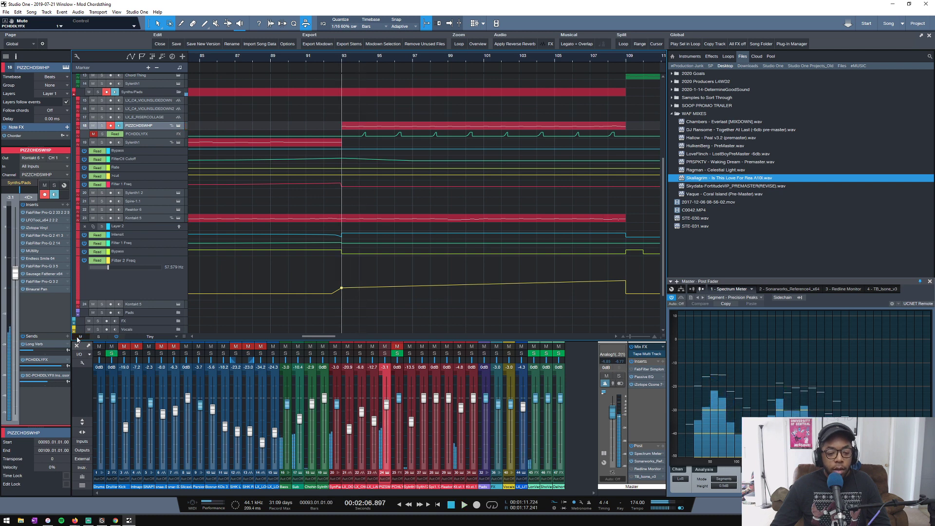
Save the song, show all tracks in the overview height and play the arrangement from bar 85.
{"action": "scroll", "coordinate": [348, 64], "scroll_direction": "down", "scroll_amount": 3}
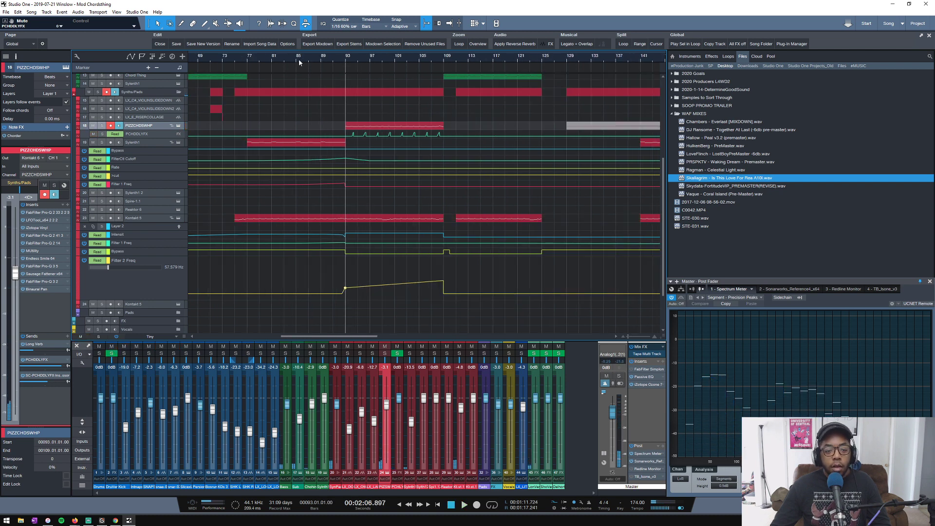
{"action": "left_click", "coordinate": [296, 60]}
{"action": "key", "text": "ctrl+s"}
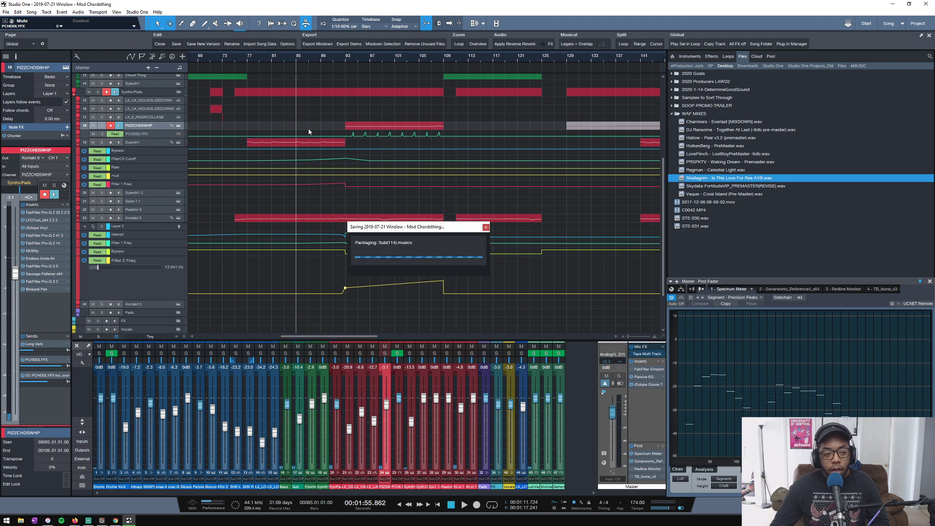
{"action": "key", "text": "shift+w"}
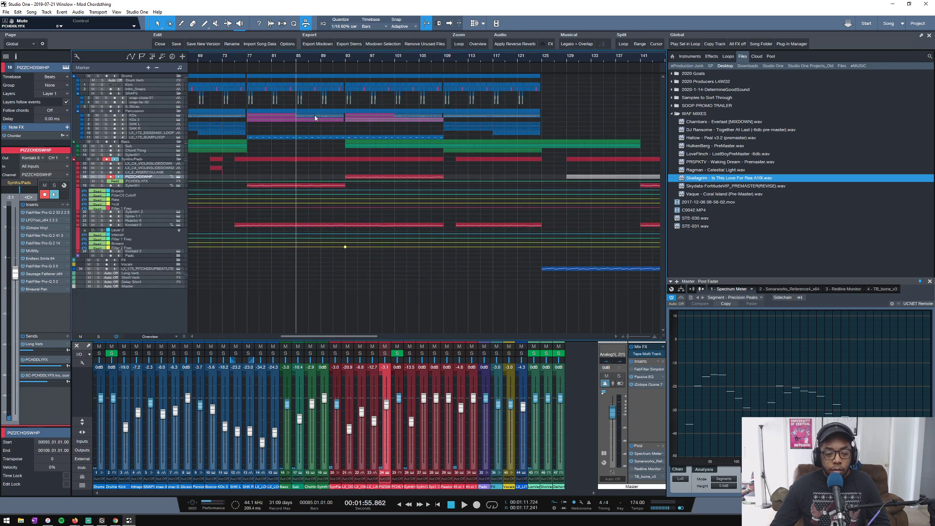
{"action": "key", "text": "ctrl+s"}
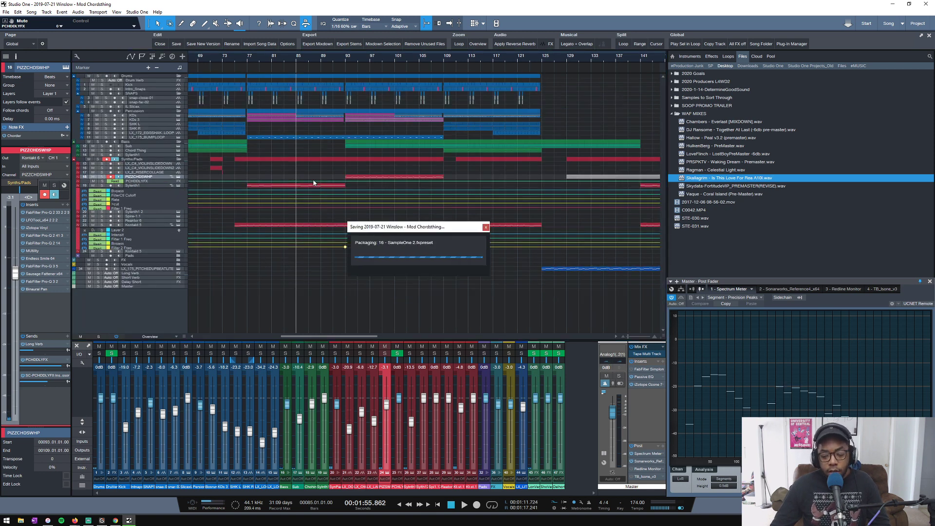
{"action": "key", "text": "space"}
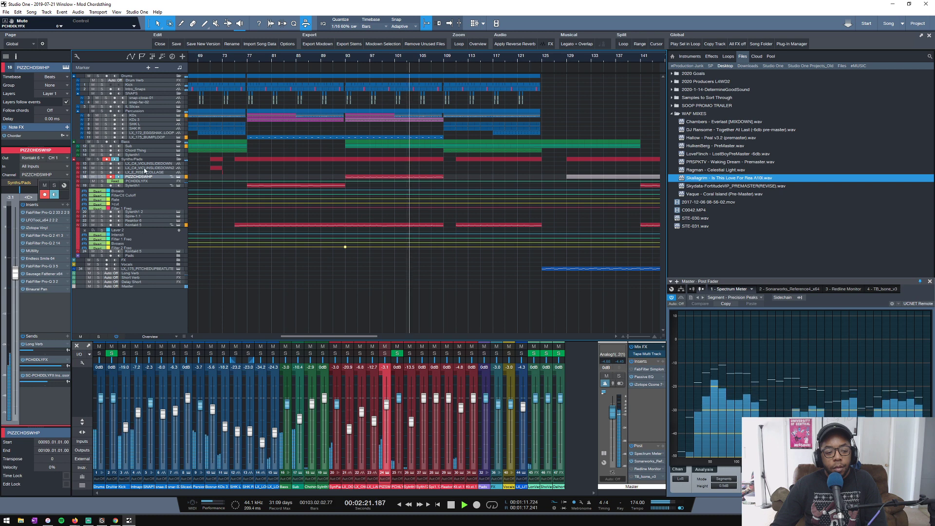
Add Sausage Fattener to the PCHDDLYFX channel and raise its Fatness slightly while the song plays.
{"action": "left_click", "coordinate": [139, 182]}
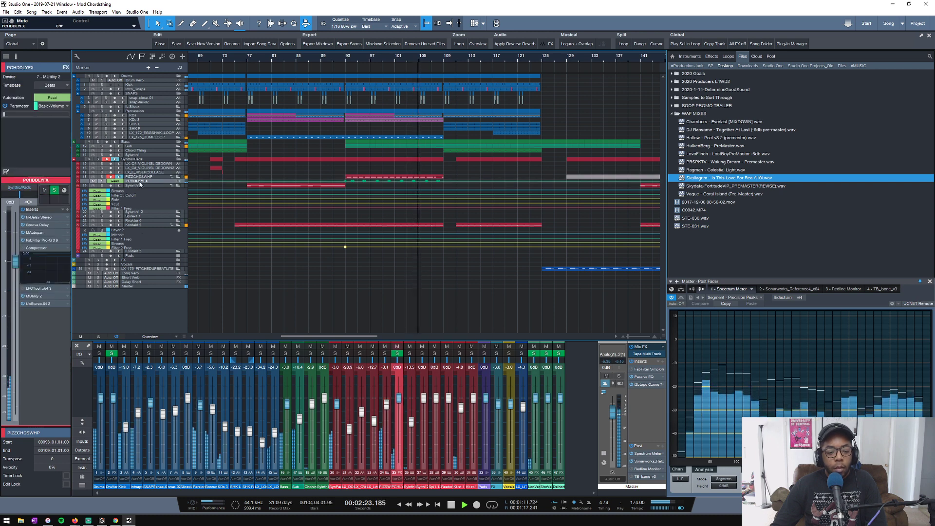
{"action": "left_click", "coordinate": [68, 209]}
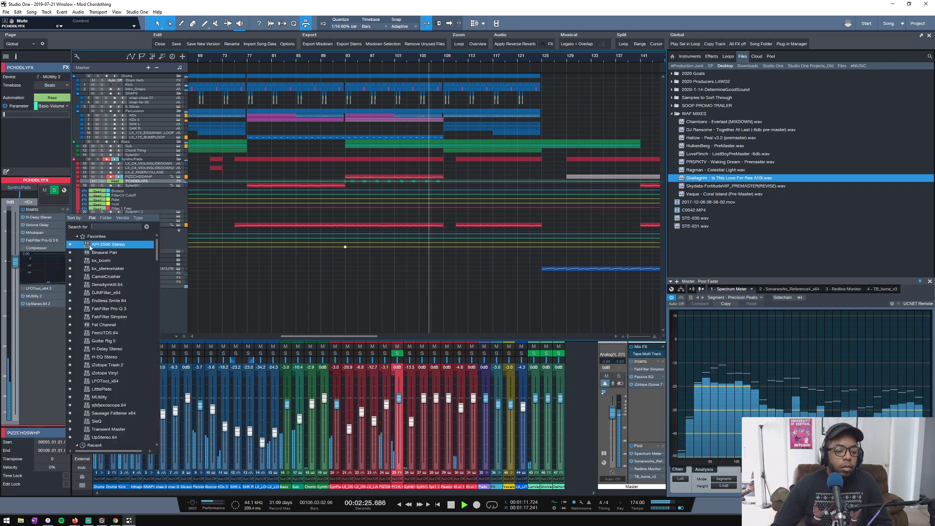
{"action": "left_click", "coordinate": [106, 413]}
{"action": "left_click_drag", "start_coordinate": [482, 291], "coordinate": [496, 278]}
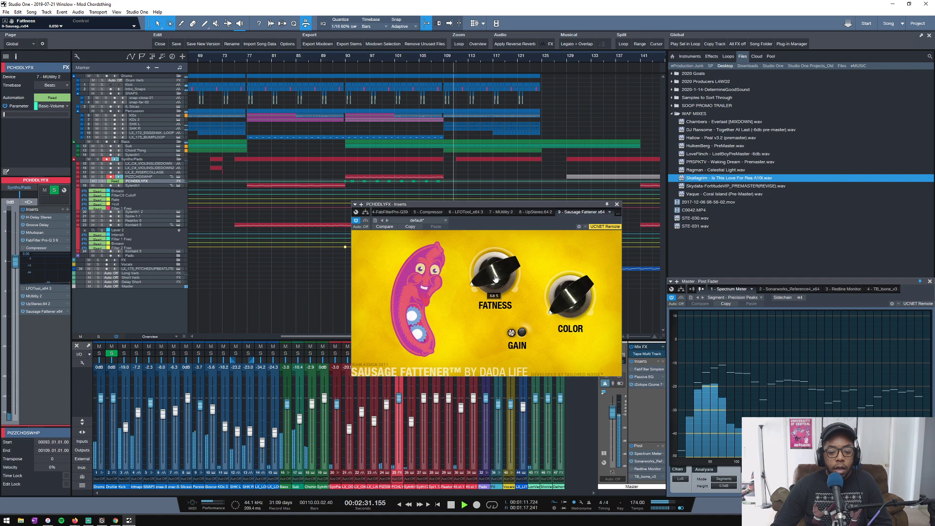
{"action": "left_click", "coordinate": [618, 204]}
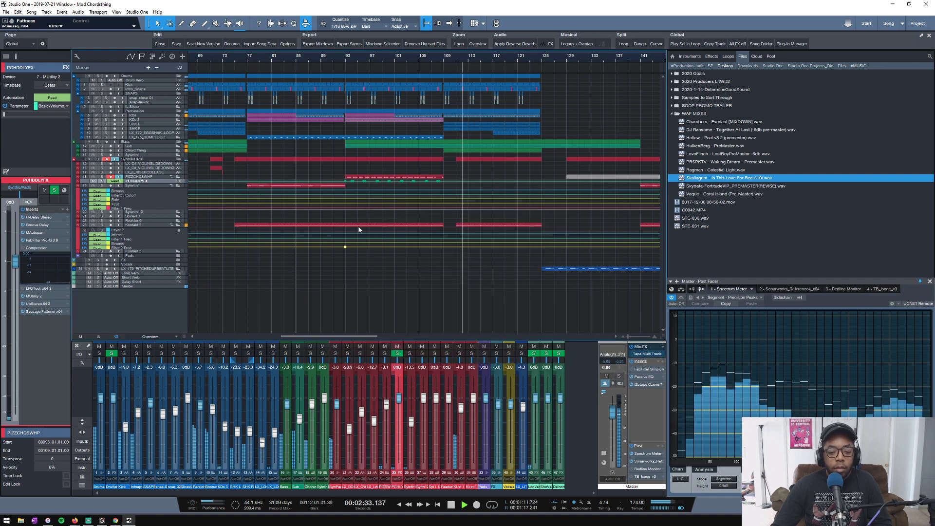
{"action": "key", "text": "space"}
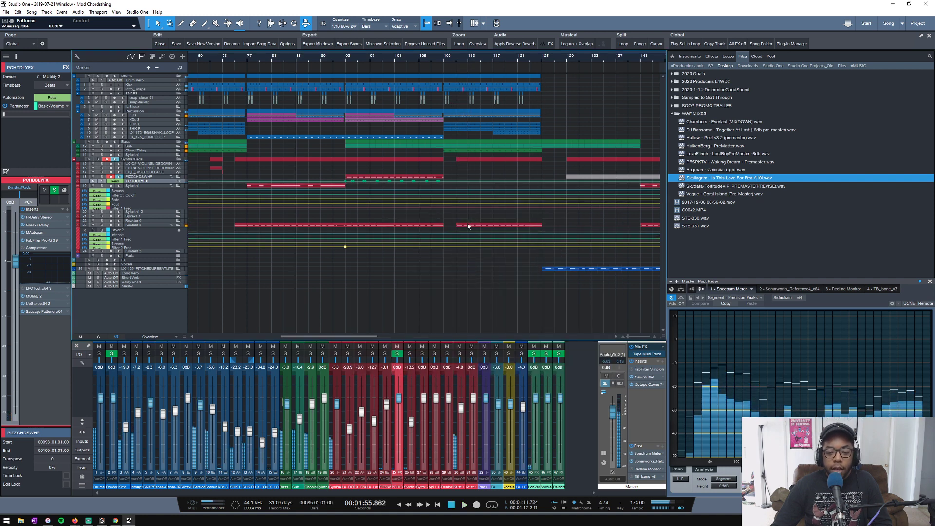
Place the playback position at bar 93 and enlarge Kontakt 5's Intensit automation lane around it.
{"action": "left_click", "coordinate": [346, 59]}
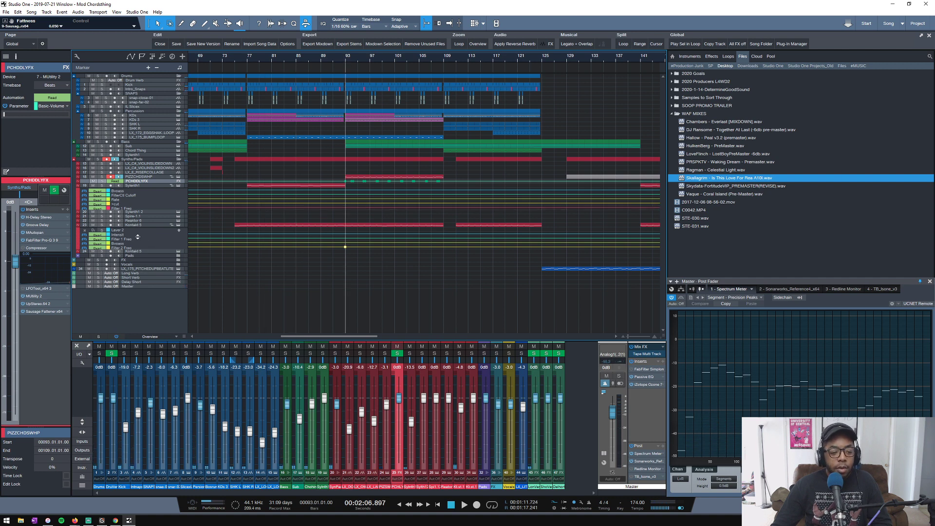
{"action": "left_click_drag", "start_coordinate": [138, 237], "coordinate": [126, 268]}
{"action": "scroll", "coordinate": [371, 62], "scroll_direction": "up", "scroll_amount": 4}
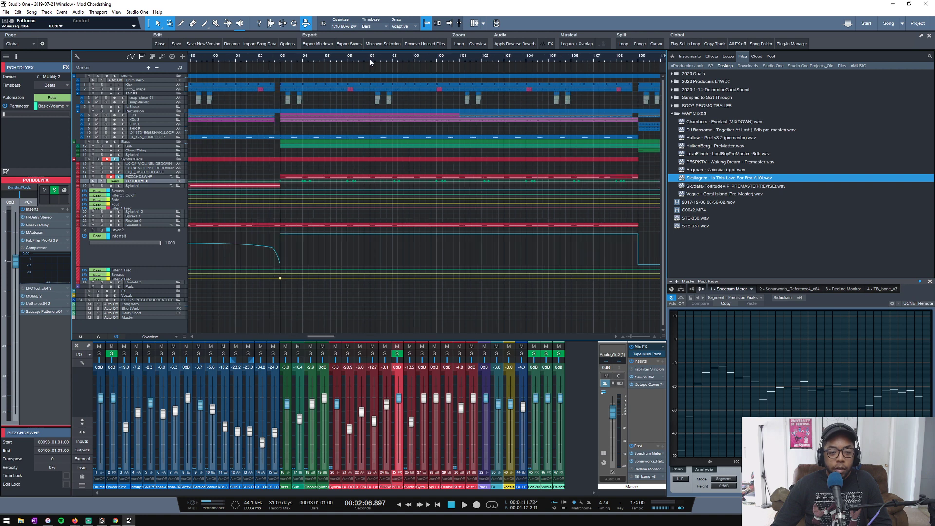
Mute the Drums folder and the drum tracks inside it.
{"action": "double_click", "coordinate": [92, 80]}
{"action": "left_click", "coordinate": [88, 75]}
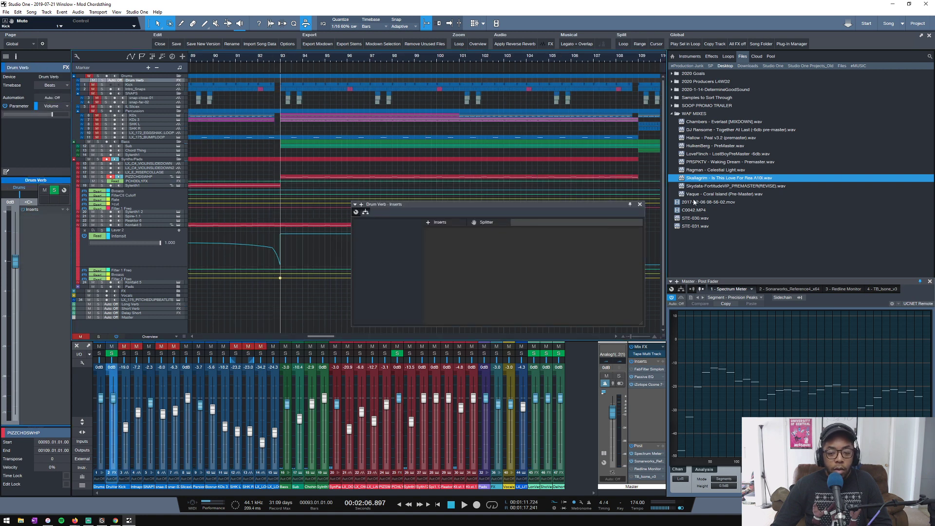
Lower Kontakt 5's Intensit automation between bars 93 and 109 to about 0.72 while the section plays.
{"action": "left_click", "coordinate": [640, 204]}
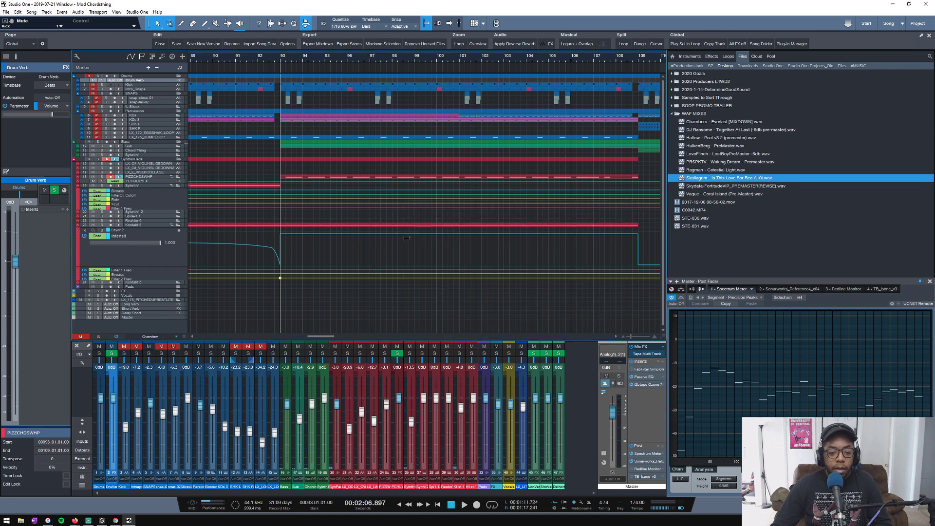
{"action": "left_click_drag", "start_coordinate": [407, 238], "coordinate": [402, 250]}
{"action": "key", "text": "space"}
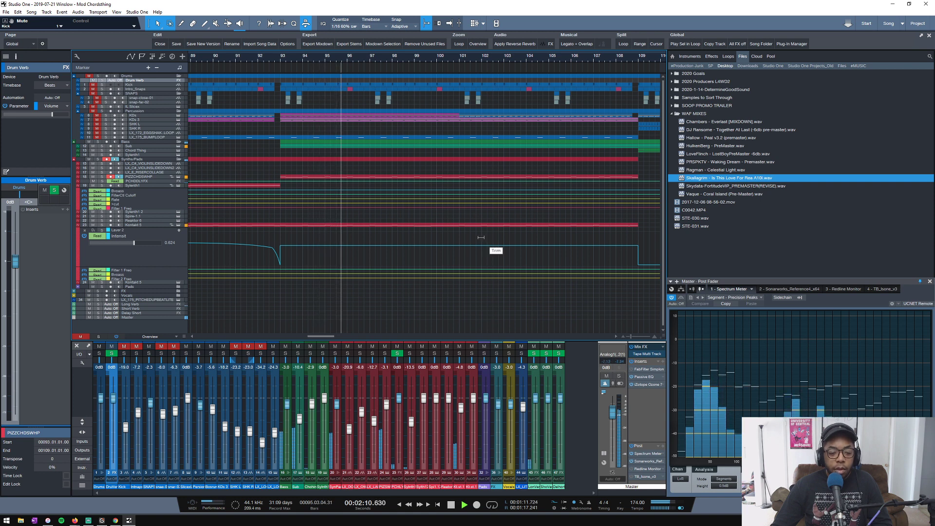
{"action": "left_click_drag", "start_coordinate": [481, 238], "coordinate": [482, 234]}
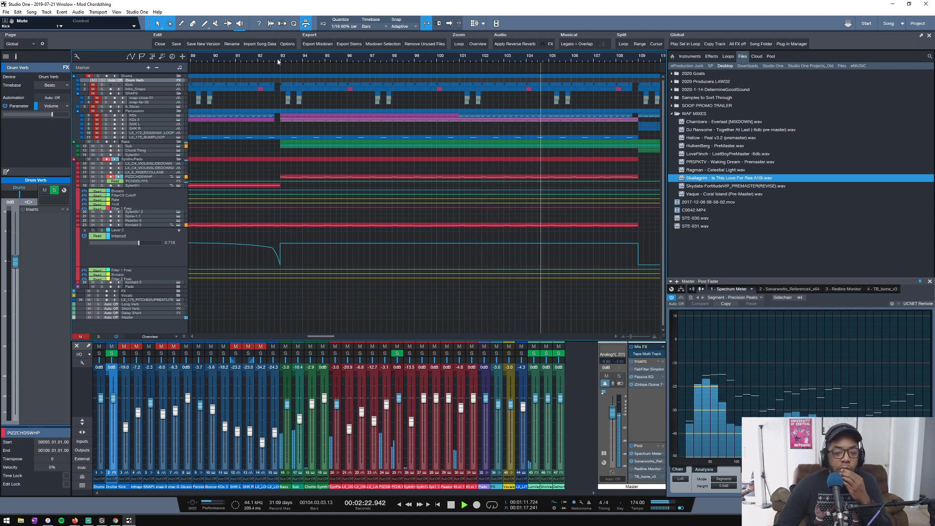
{"action": "scroll", "coordinate": [278, 61], "scroll_direction": "down", "scroll_amount": 5}
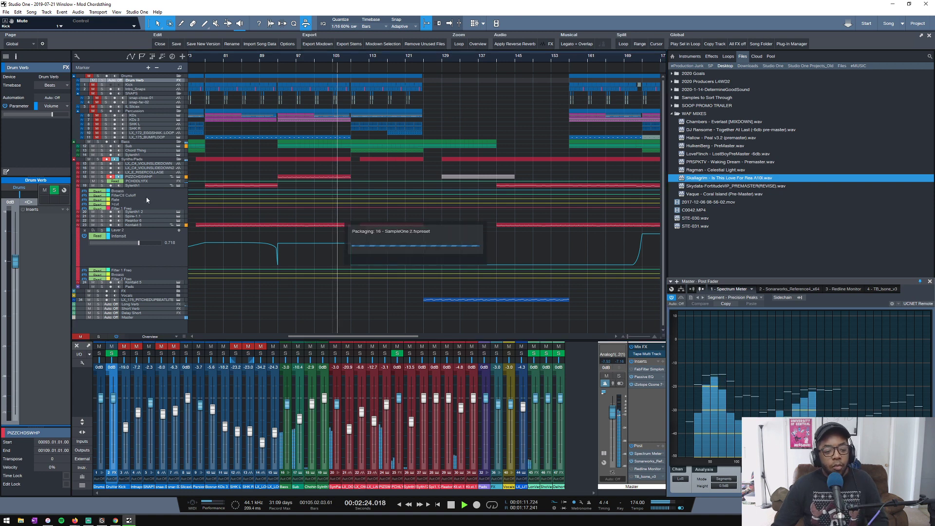
{"action": "key", "text": "space"}
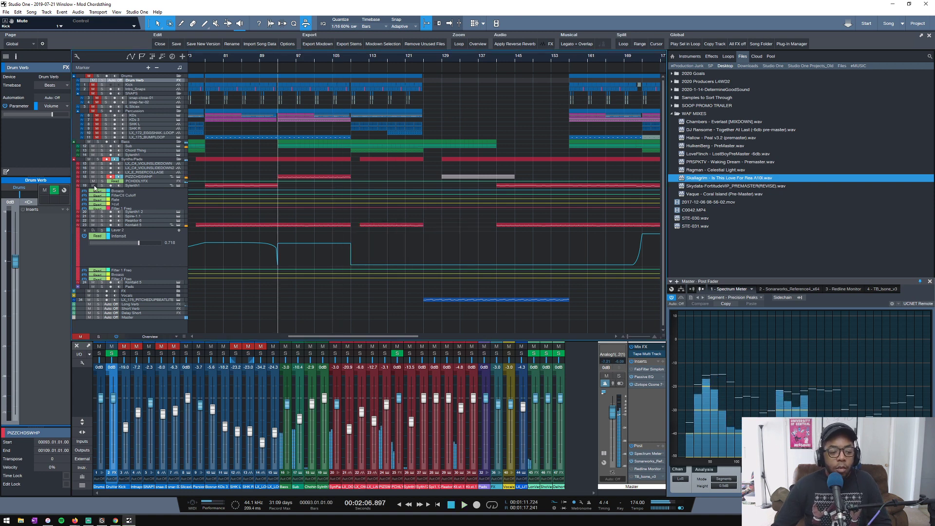
Remove the Compressor and LFOTool inserts from the PCHDDLYFX channel and move MUtility to the end of the chain.
{"action": "left_click", "coordinate": [140, 181]}
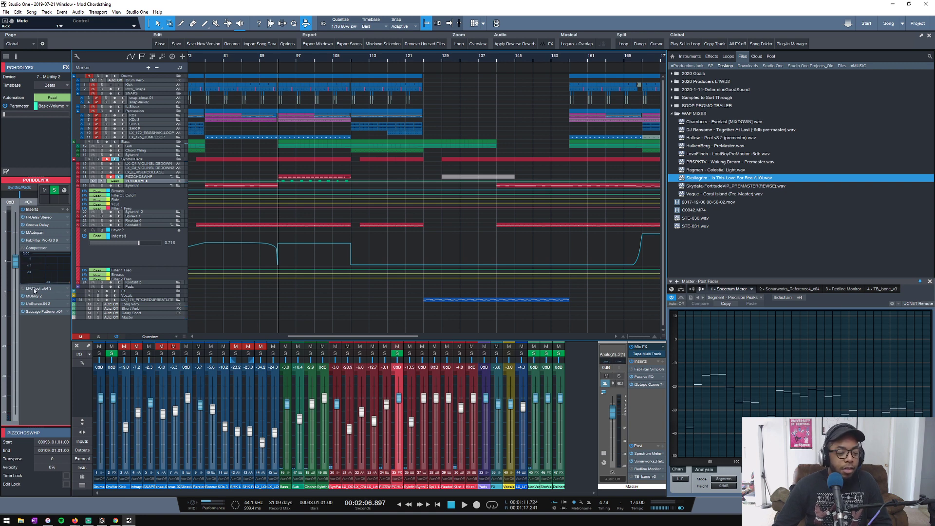
{"action": "right_click", "coordinate": [46, 251]}
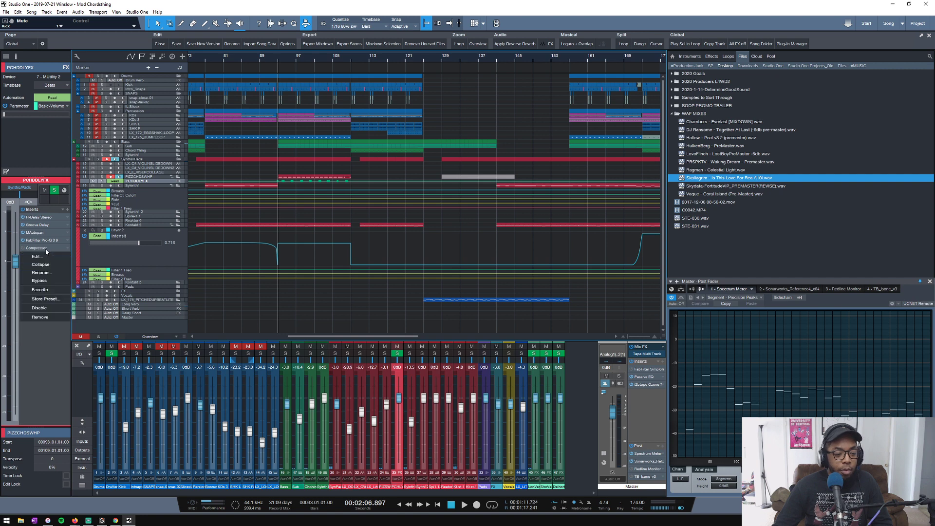
{"action": "left_click", "coordinate": [42, 318]}
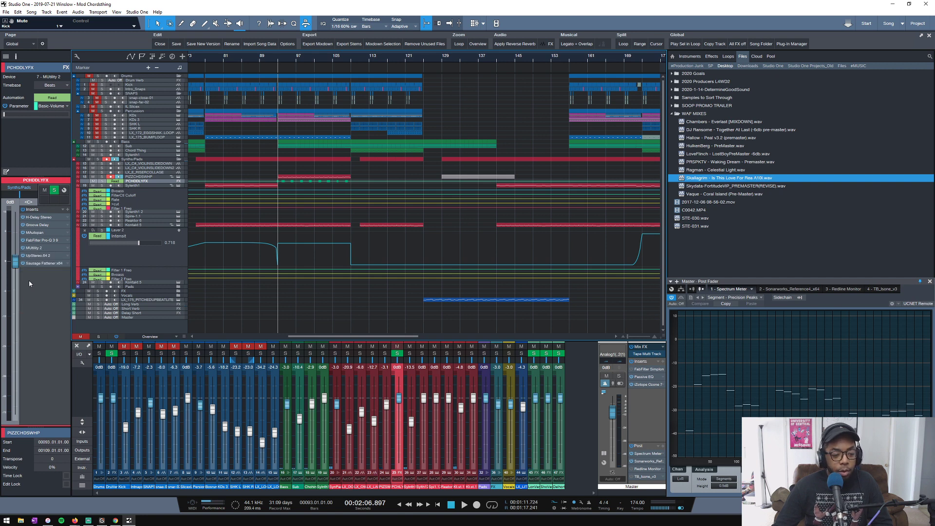
{"action": "left_click_drag", "start_coordinate": [43, 252], "coordinate": [37, 268]}
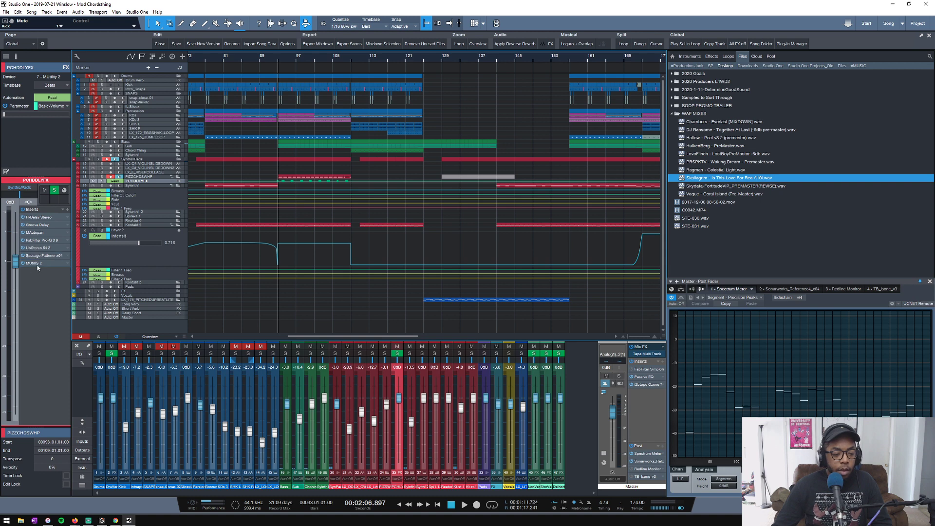
Show the Delay Short channel's inserts in the mixer to examine its effects.
{"action": "left_click", "coordinate": [68, 210]}
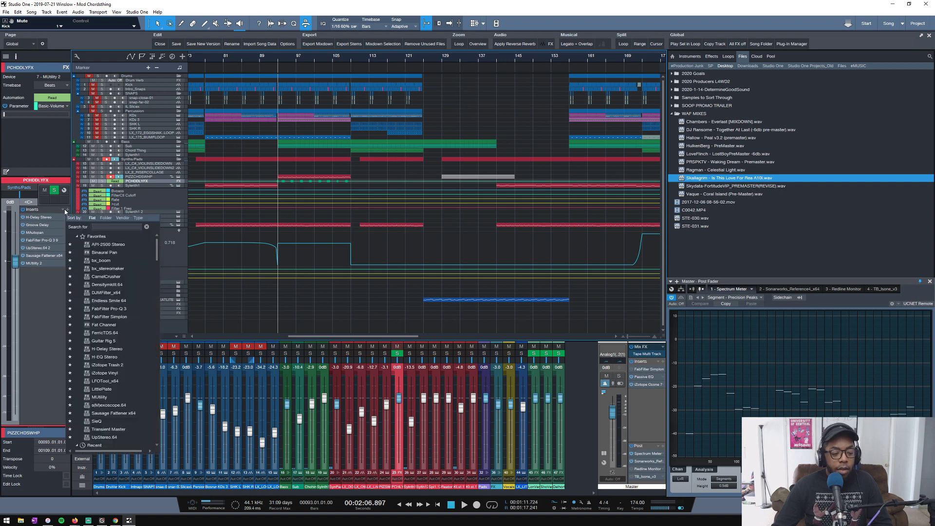
{"action": "left_click", "coordinate": [40, 284]}
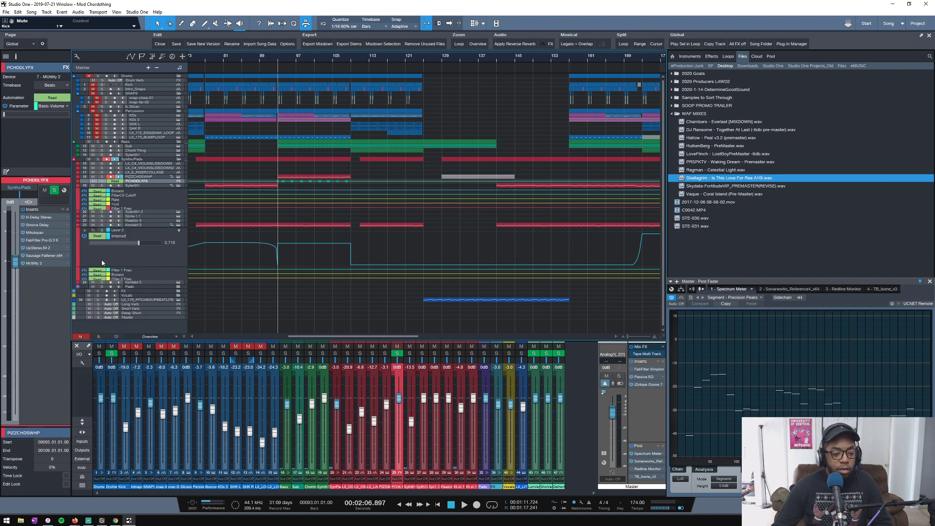
{"action": "left_click", "coordinate": [137, 314]}
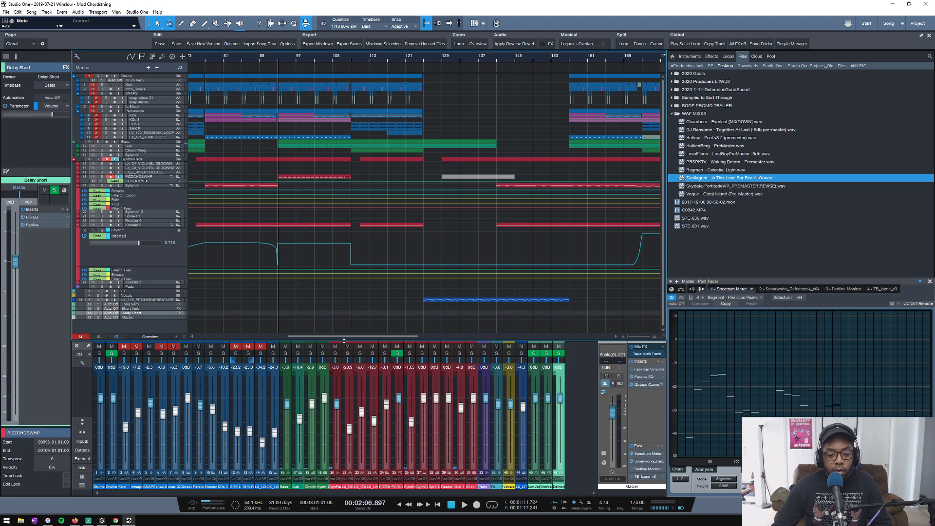
{"action": "double_click", "coordinate": [560, 434]}
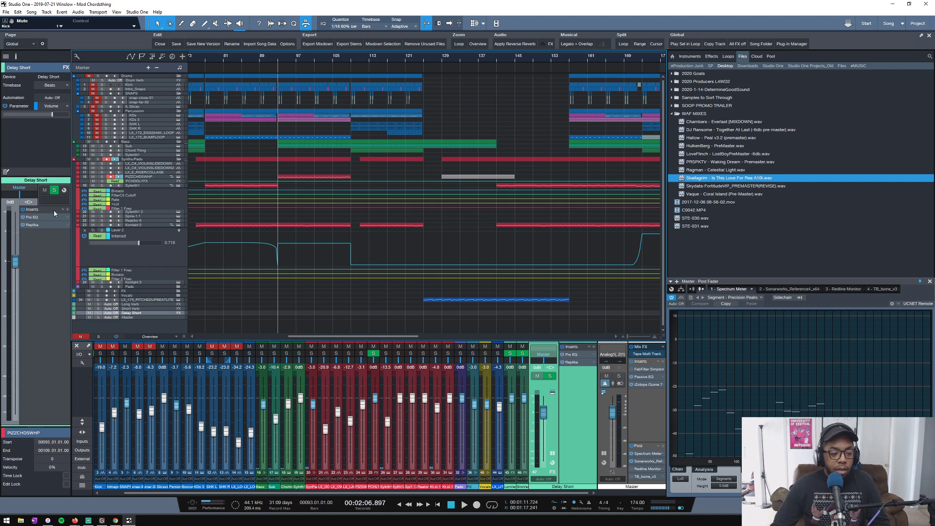
Enlarge the PCHDDLYFX track, solo it and play the section from bar 93.
{"action": "left_click", "coordinate": [140, 181]}
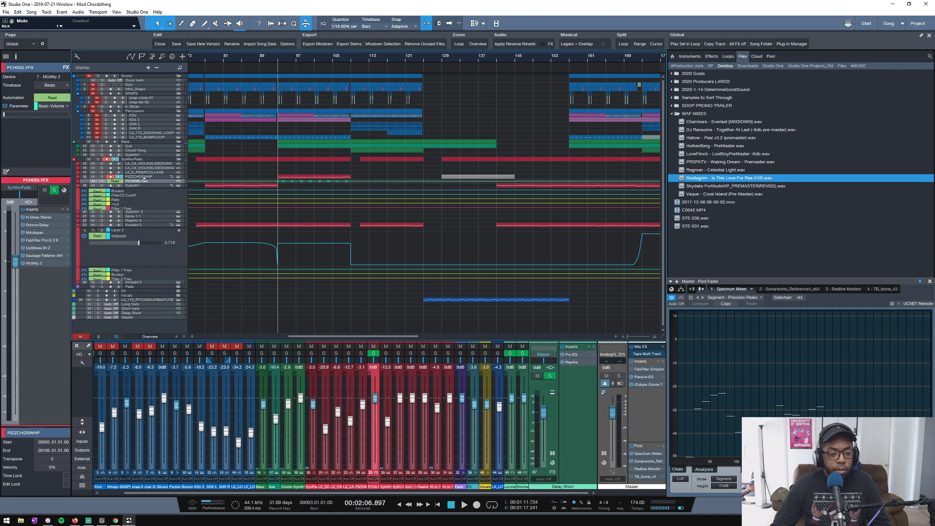
{"action": "left_click_drag", "start_coordinate": [136, 184], "coordinate": [137, 197]}
{"action": "left_click", "coordinate": [104, 183]}
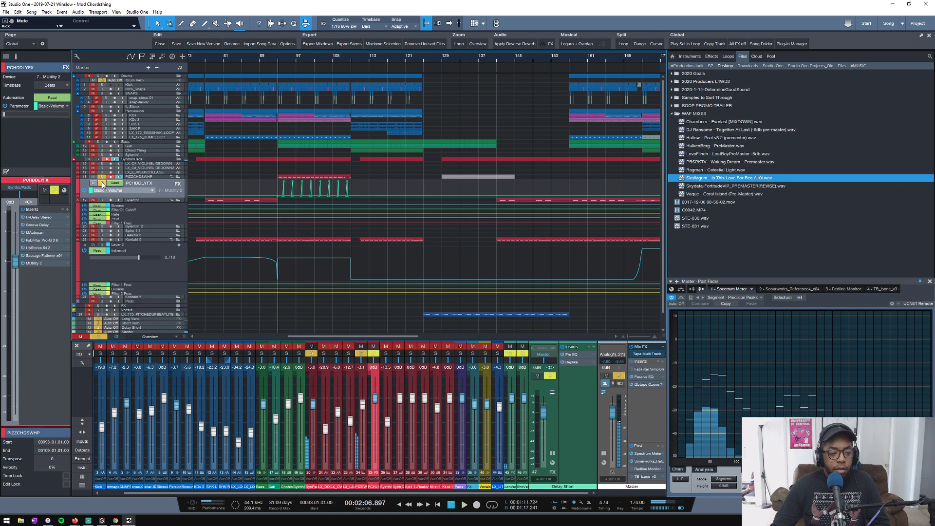
{"action": "key", "text": "space"}
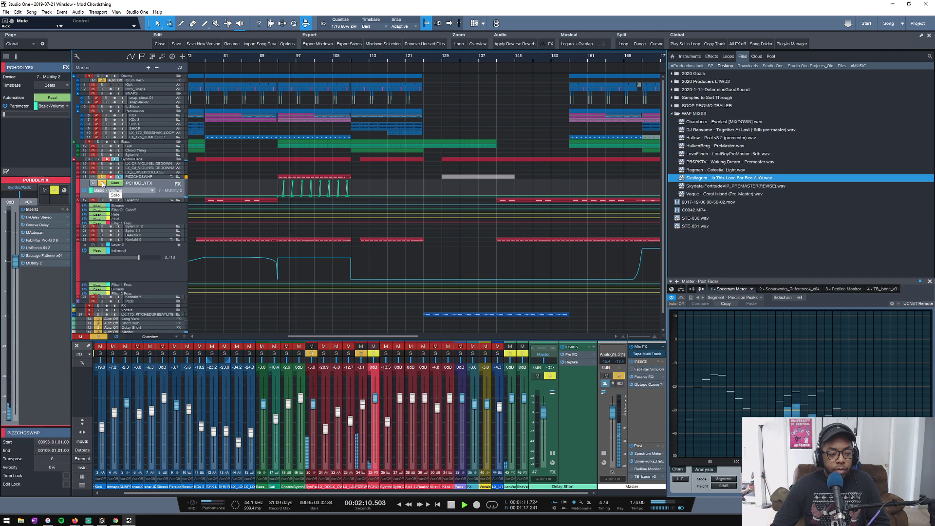
{"action": "key", "text": "space"}
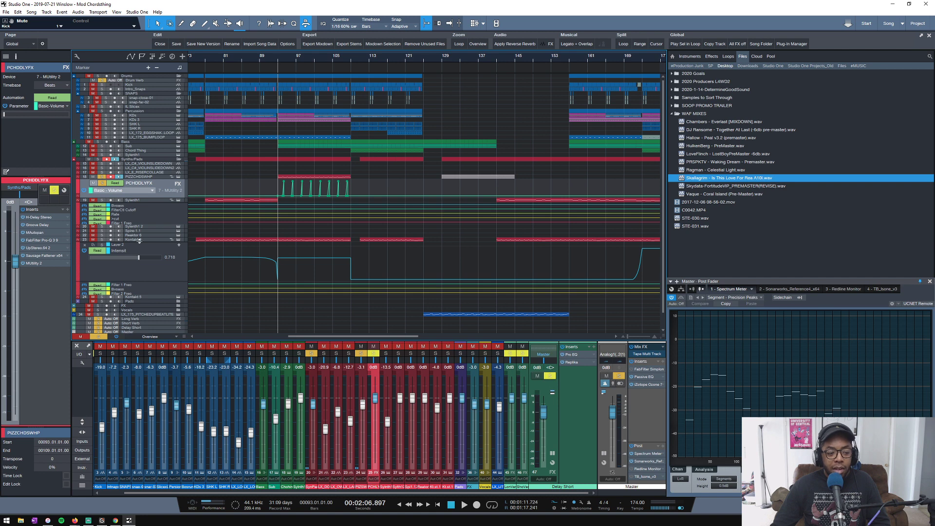
Add another H-Delay Stereo at the end of the PCHDDLYFX chain and turn its Analog setting off while auditioning it.
{"action": "left_click", "coordinate": [65, 209]}
{"action": "left_click", "coordinate": [67, 210]}
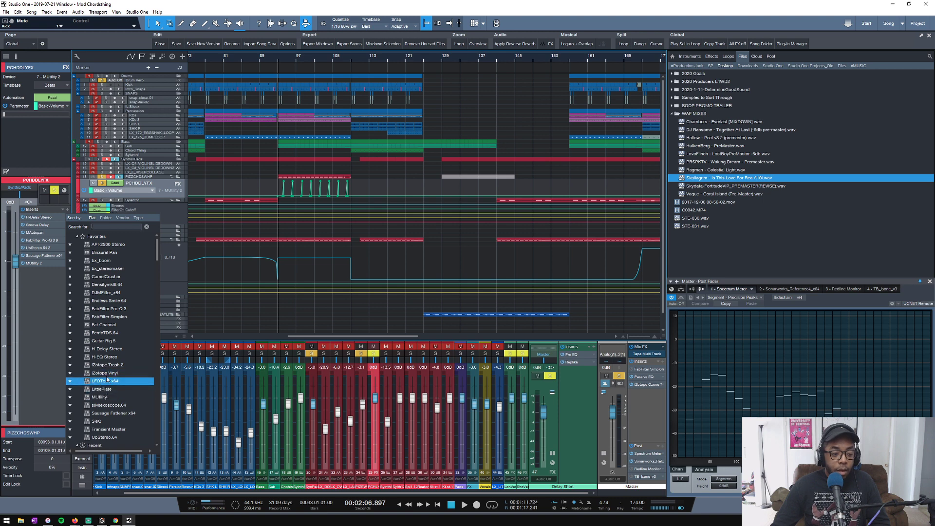
{"action": "left_click", "coordinate": [106, 349]}
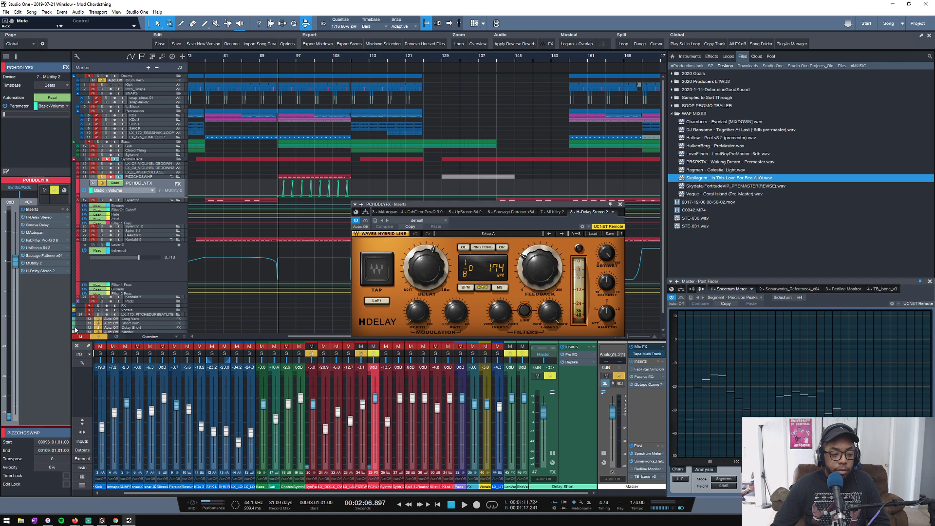
{"action": "key", "text": "space"}
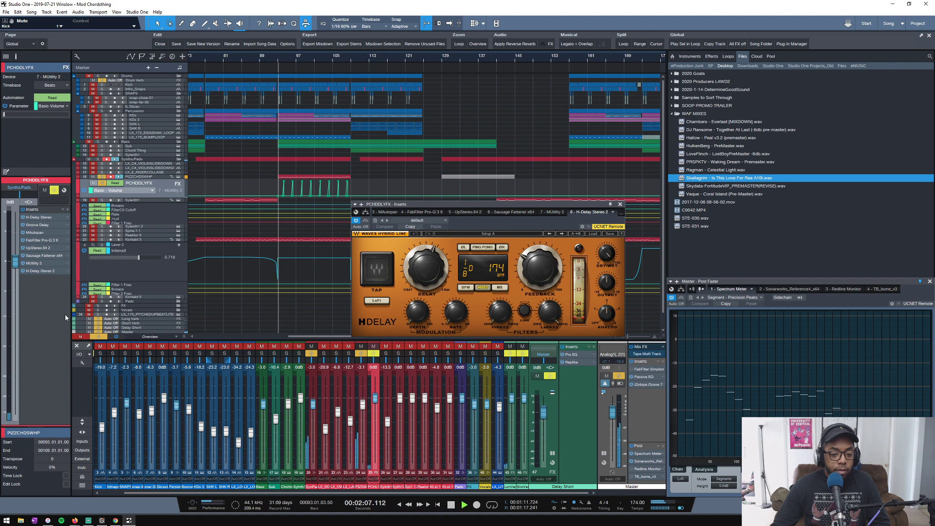
{"action": "left_click", "coordinate": [599, 316]}
{"action": "key", "text": "space"}
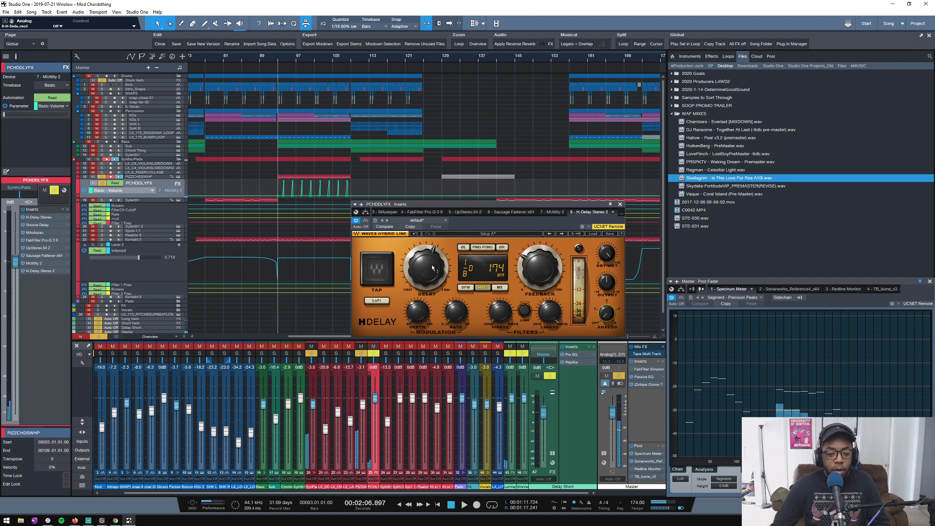
Set the new H-Delay to a 1/2 delay time in Ping Pong mode with a low dry/wet mix.
{"action": "left_click_drag", "start_coordinate": [432, 268], "coordinate": [432, 256]}
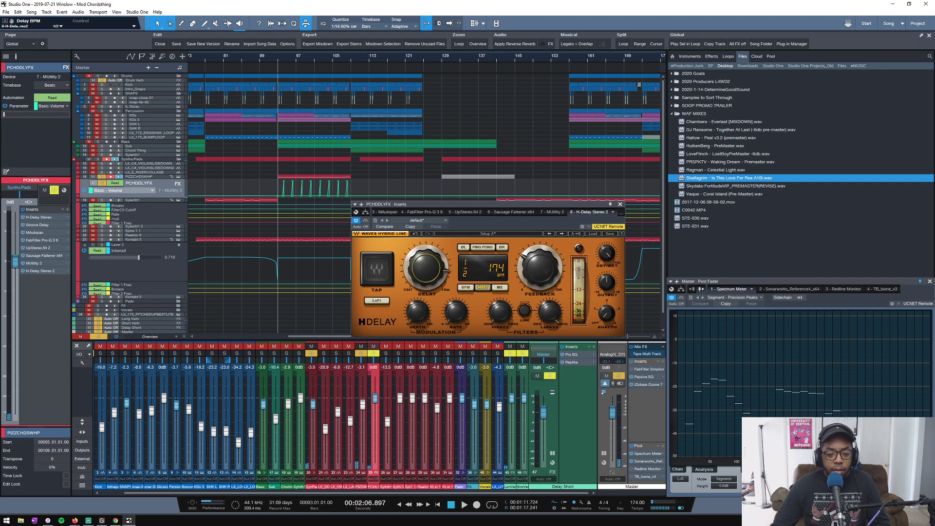
{"action": "left_click", "coordinate": [483, 247]}
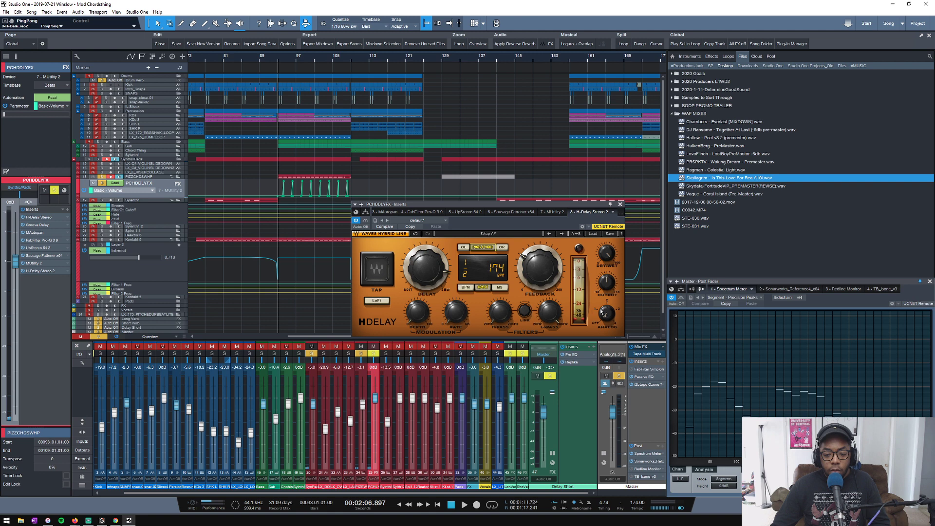
{"action": "left_click_drag", "start_coordinate": [604, 254], "coordinate": [604, 253]}
{"action": "key", "text": "space"}
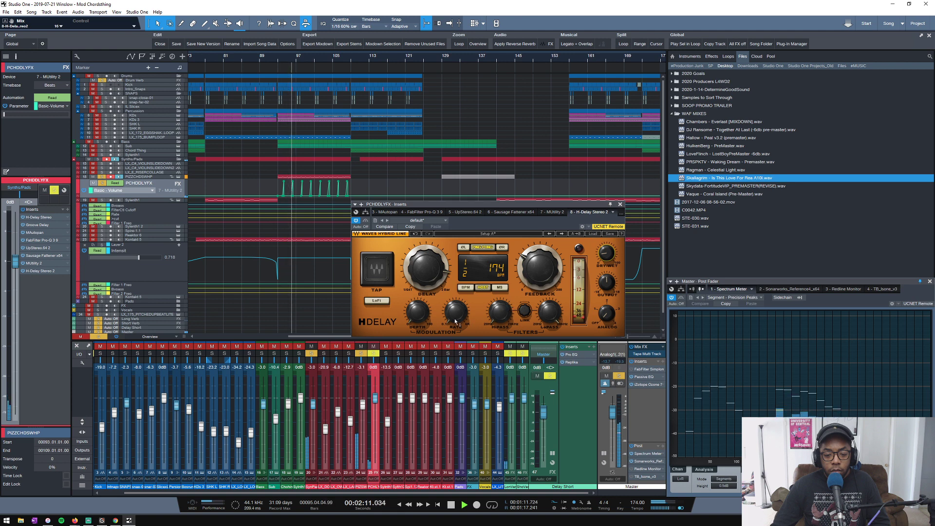
Adjust the new H-Delay's feedback and its high-pass and low-pass filters while the section plays.
{"action": "left_click_drag", "start_coordinate": [539, 268], "coordinate": [539, 267]}
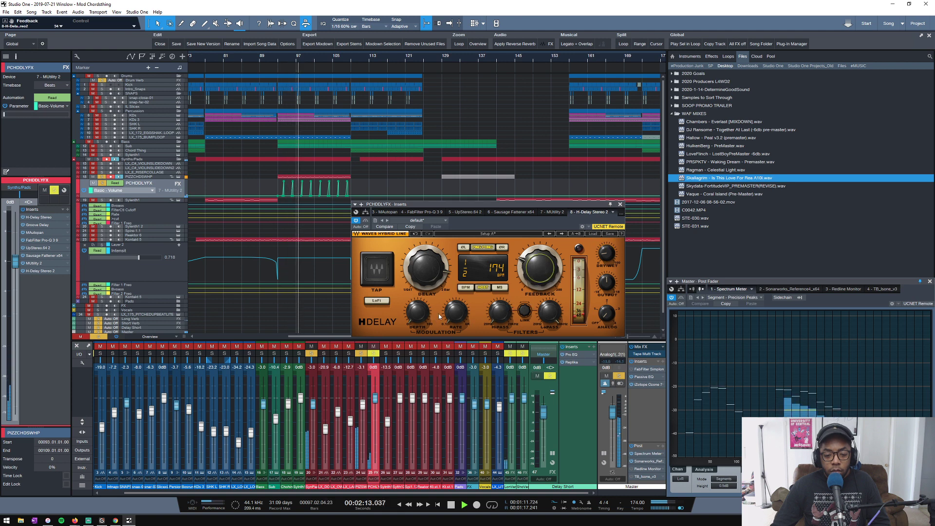
{"action": "left_click", "coordinate": [499, 312]}
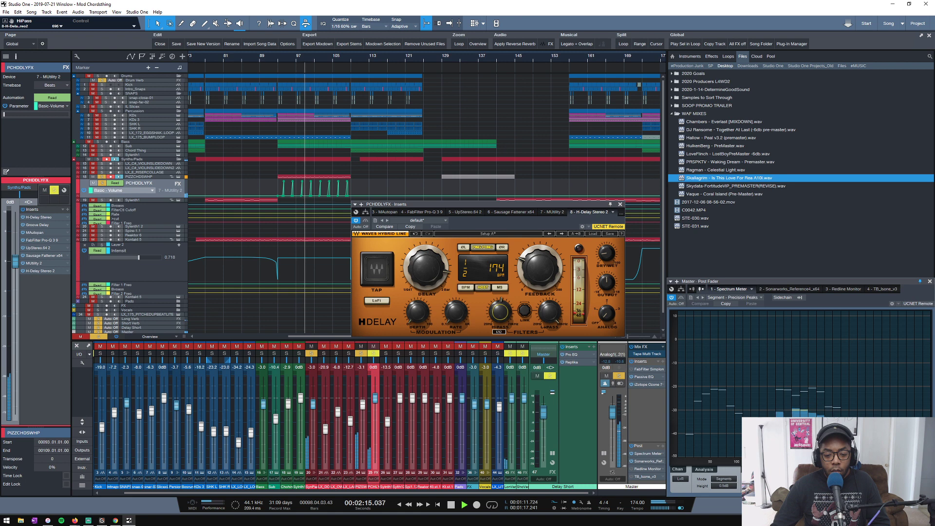
{"action": "left_click_drag", "start_coordinate": [500, 312], "coordinate": [531, 312]}
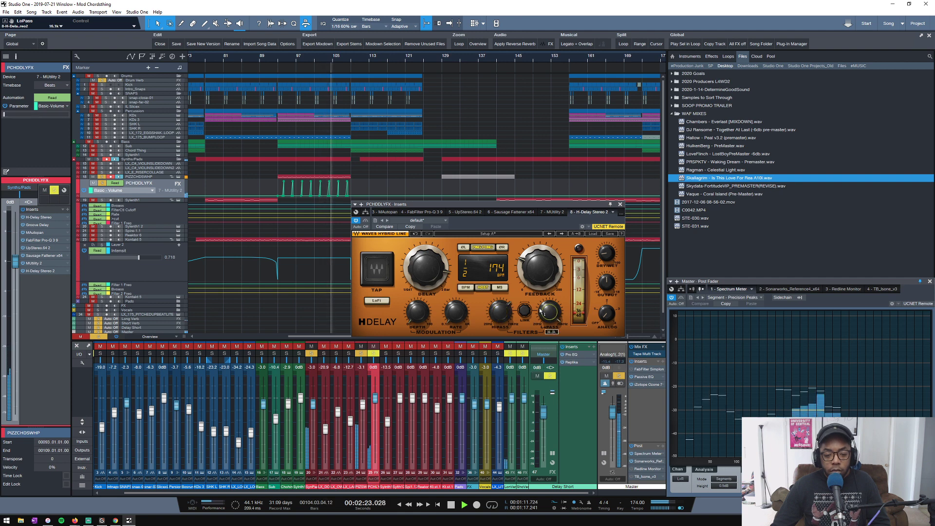
{"action": "key", "text": "space"}
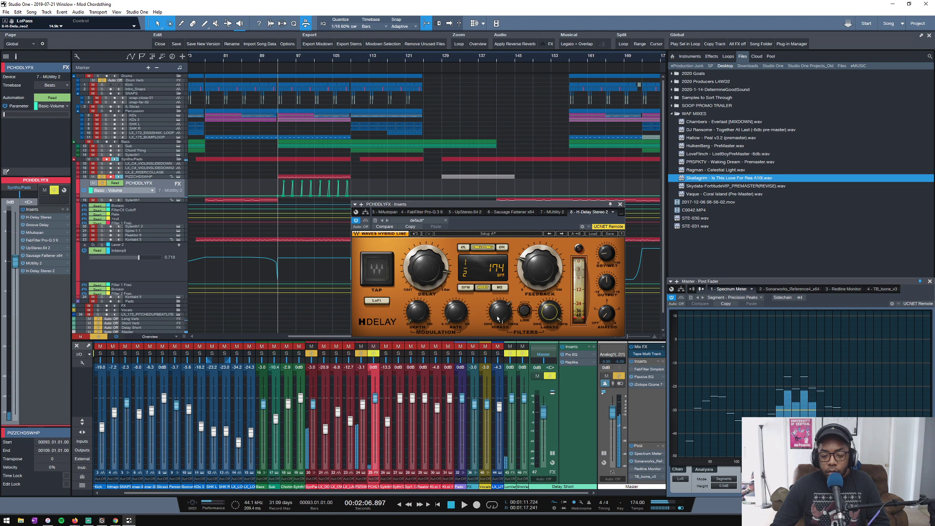
Reduce the new H-Delay's dry/wet mix slightly, keep Analog off and close the plug-in window.
{"action": "left_click", "coordinate": [606, 312]}
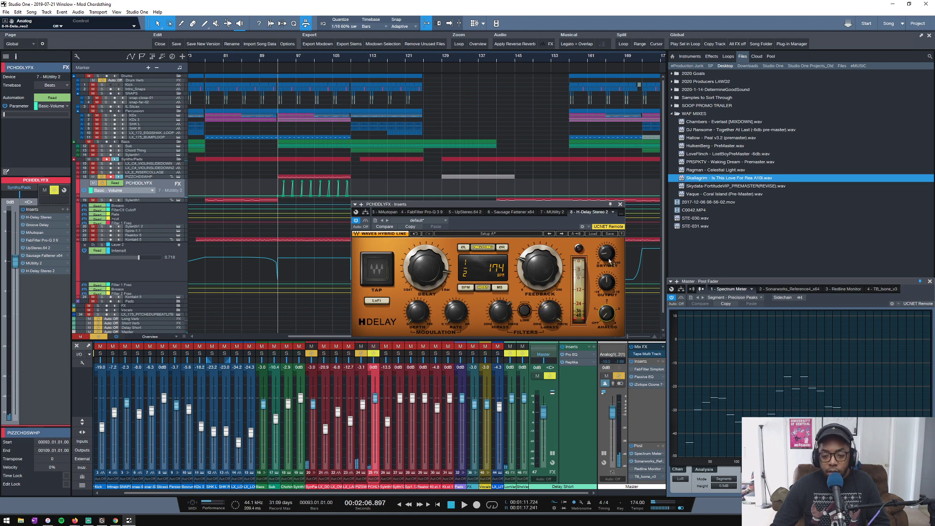
{"action": "left_click_drag", "start_coordinate": [609, 262], "coordinate": [609, 273]}
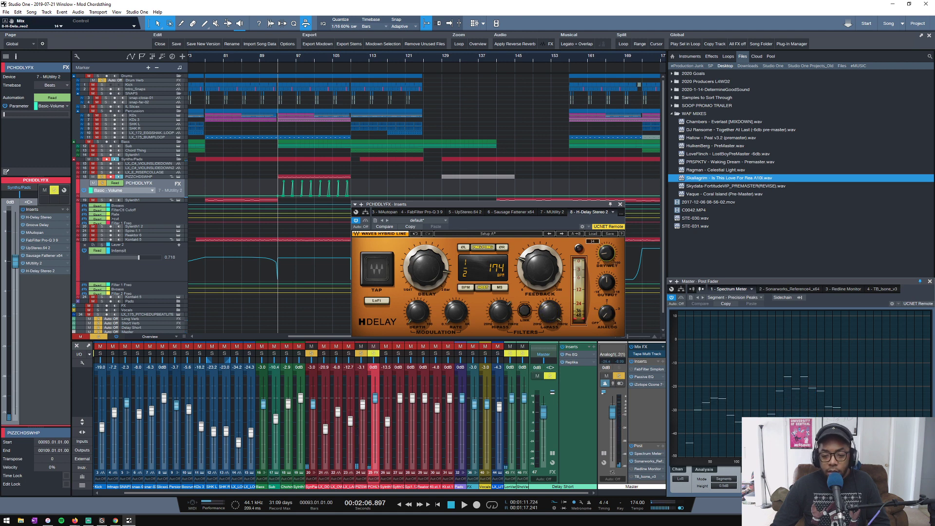
{"action": "left_click", "coordinate": [620, 204]}
Clear all track solos and mutes and play the full arrangement from bar 93.
{"action": "key", "text": "shift+f"}
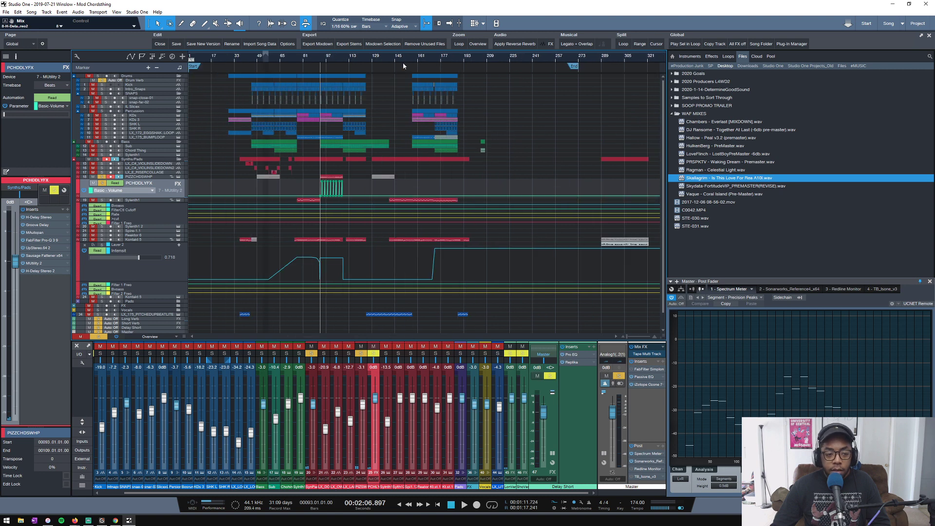
{"action": "key", "text": "e"}
{"action": "key", "text": "e"}
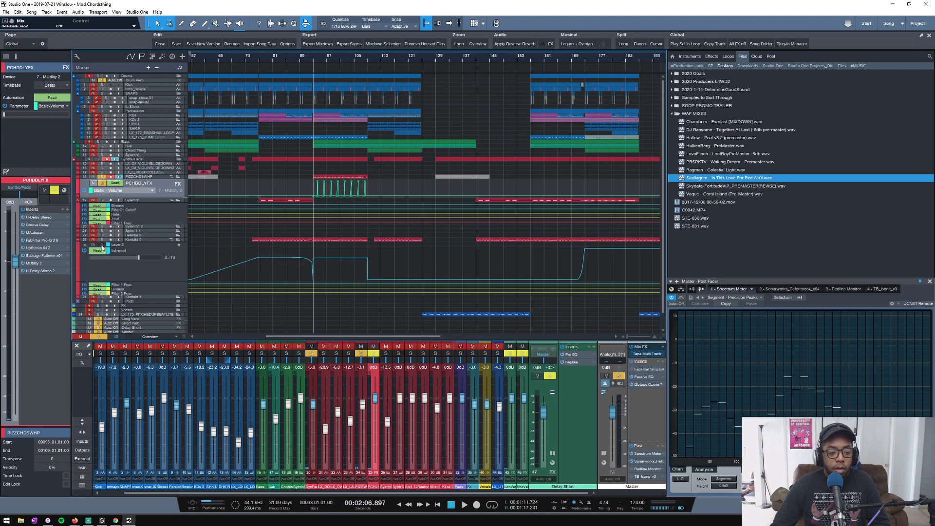
{"action": "left_click", "coordinate": [98, 336]}
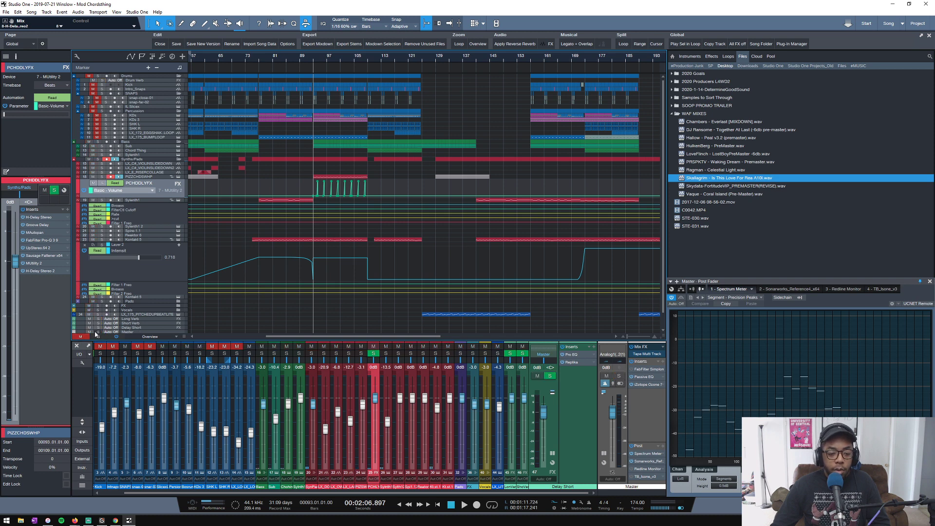
{"action": "left_click", "coordinate": [80, 337]}
{"action": "key", "text": "space"}
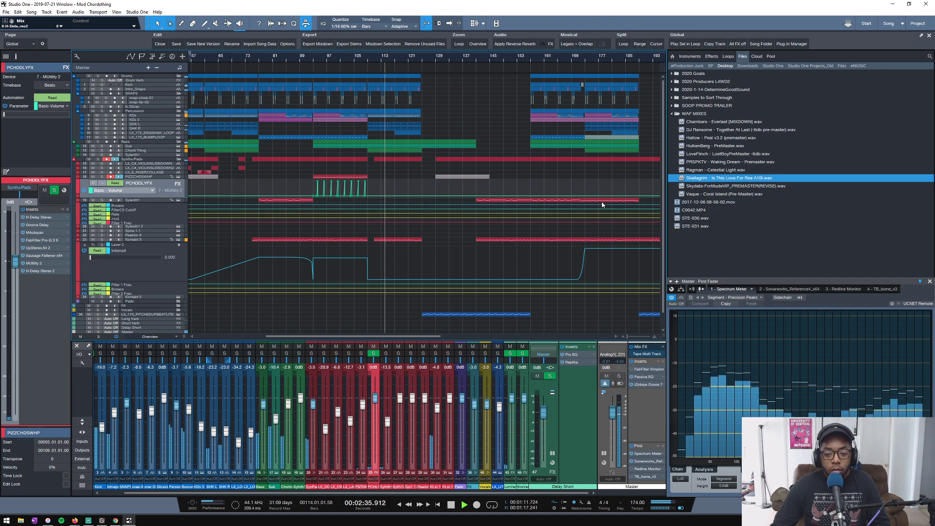
Enlarge the Sylenth1 track and duplicate its part from the later section into the gap at bars 109 to 125.
{"action": "left_click", "coordinate": [153, 204]}
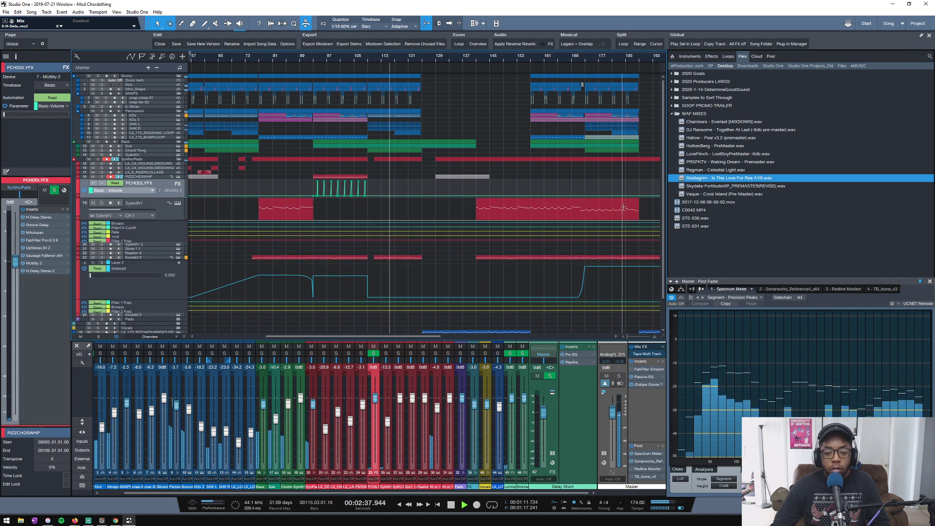
{"action": "left_click", "coordinate": [611, 219]}
{"action": "left_click_drag", "start_coordinate": [611, 219], "coordinate": [394, 207]}
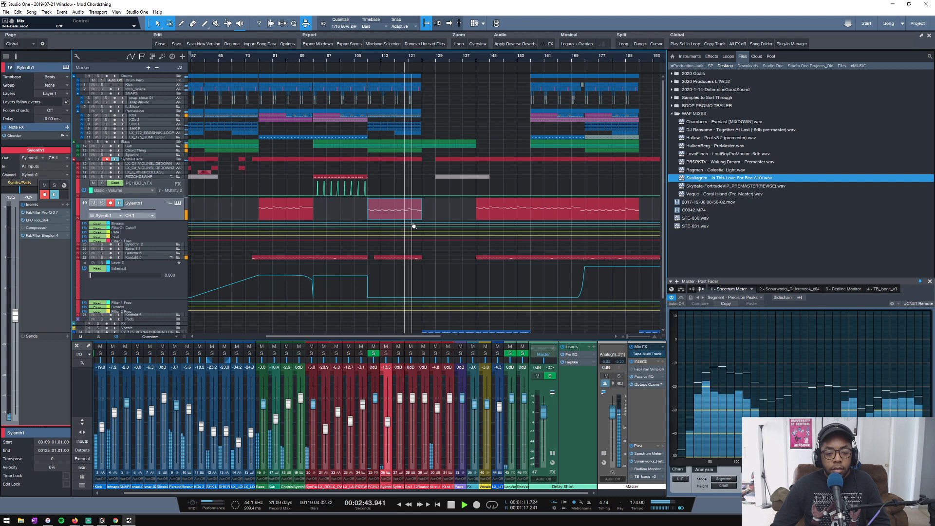
Solo the Sylenth1 track and audition it from bar 93.
{"action": "left_click", "coordinate": [102, 203]}
{"action": "key", "text": "space"}
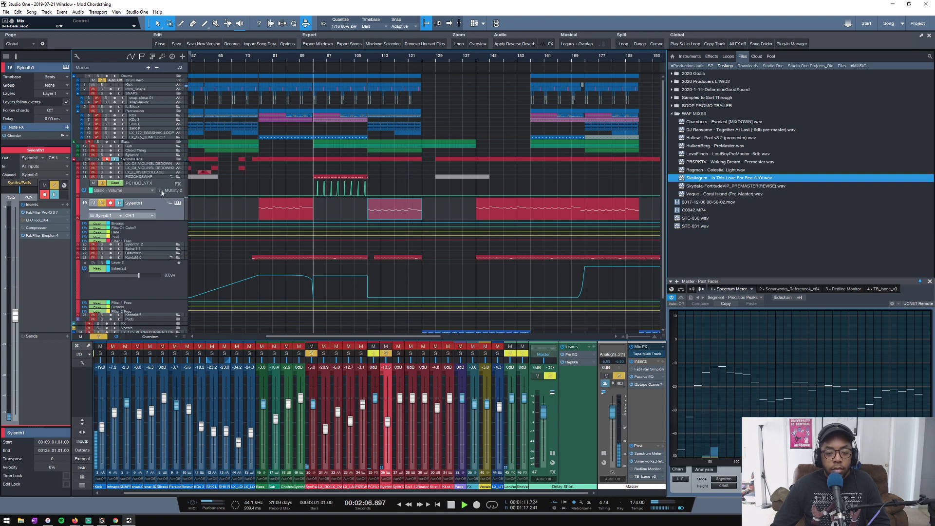
{"action": "key", "text": "space"}
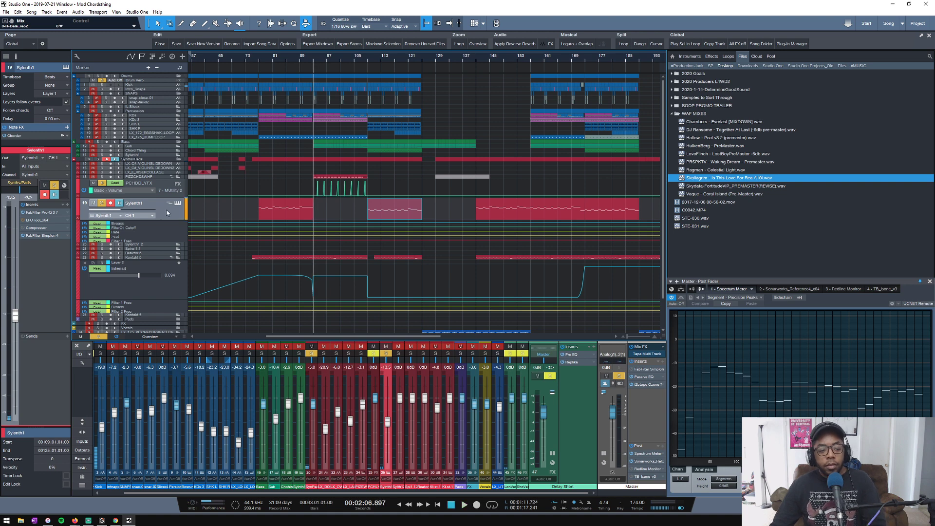
Expand Sylenth1's Filter 1 Freq automation and shape a rise after bar 93 that levels off at about 195 Hz near bar 99.
{"action": "left_click_drag", "start_coordinate": [148, 243], "coordinate": [149, 260]}
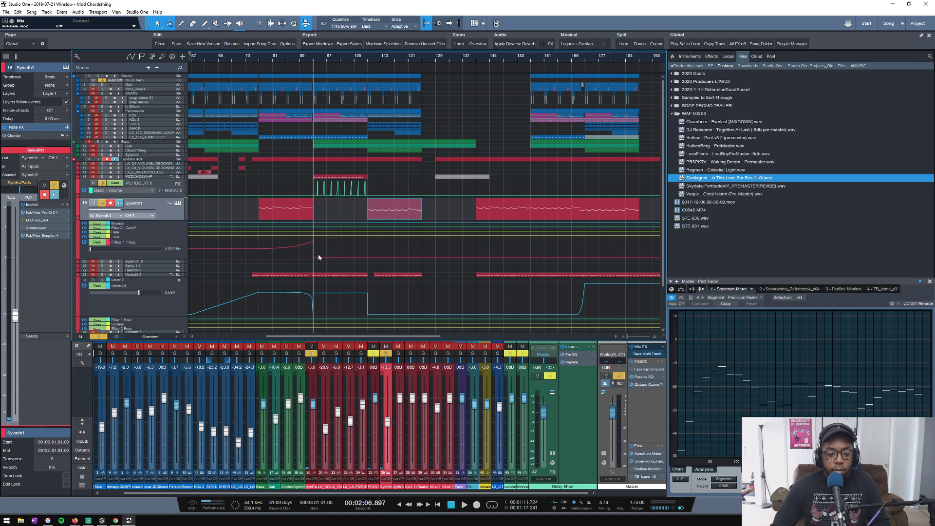
{"action": "left_click_drag", "start_coordinate": [318, 258], "coordinate": [319, 242]}
{"action": "key", "text": "space"}
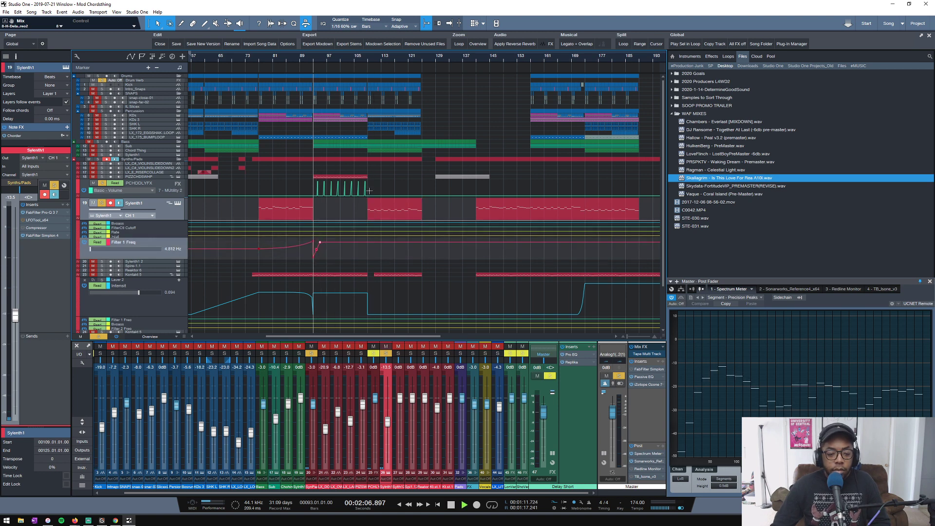
{"action": "left_click", "coordinate": [368, 62]}
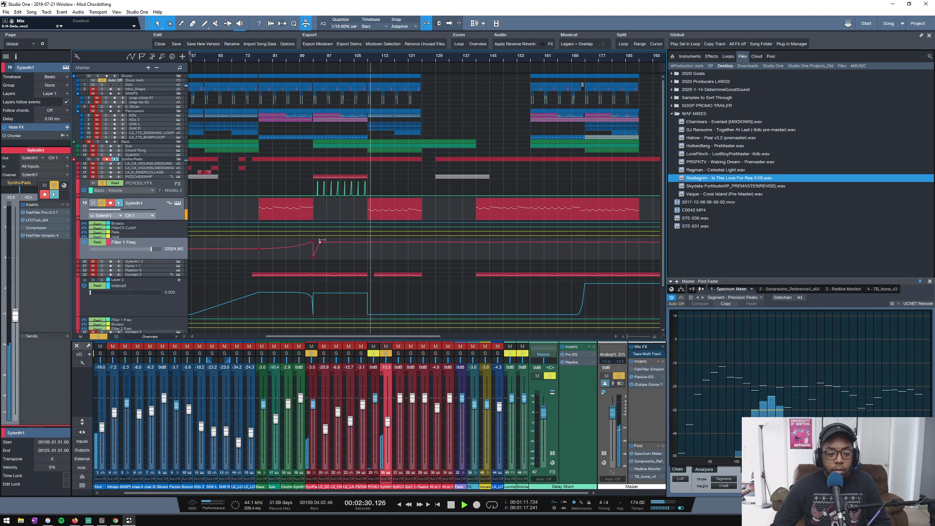
{"action": "left_click_drag", "start_coordinate": [322, 245], "coordinate": [333, 254]}
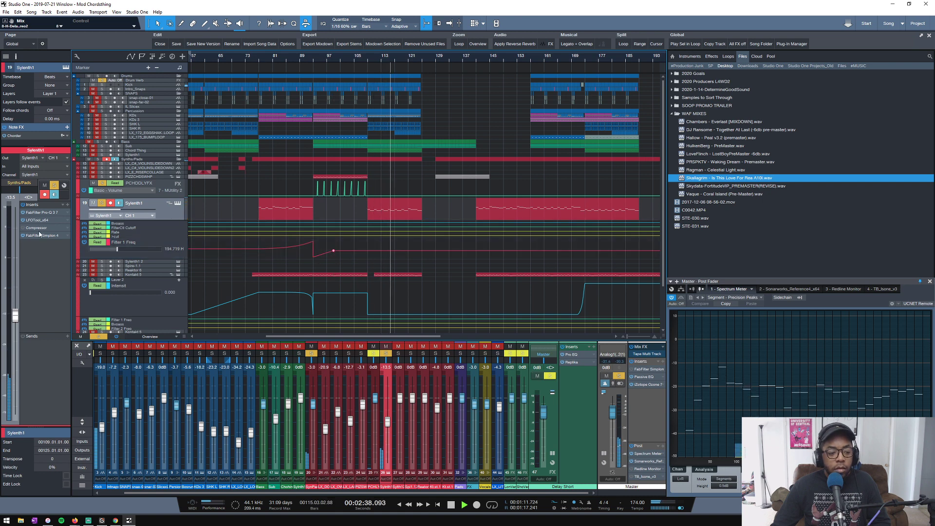
Slightly adjust the Q of the low-cut band in Sylenth1's FabFilter Pro-Q 3 and close the plug-in window.
{"action": "double_click", "coordinate": [41, 212]}
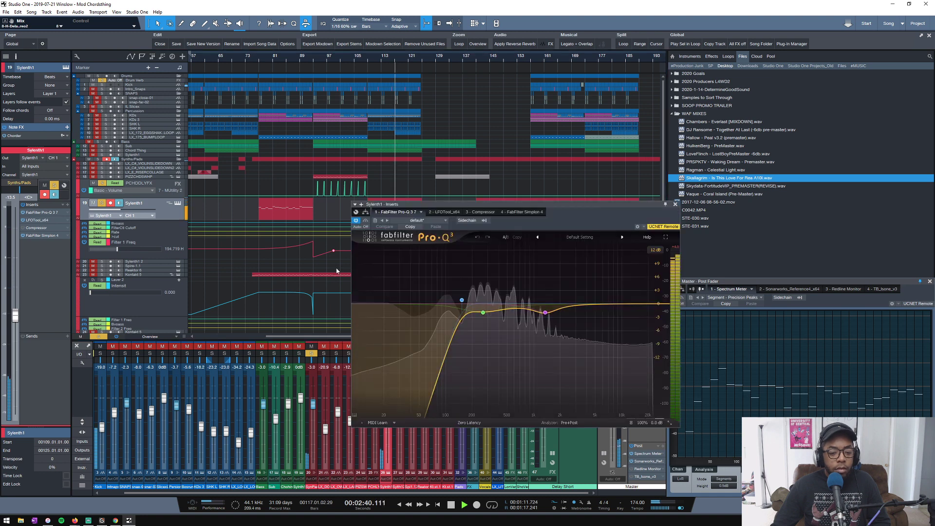
{"action": "left_click_drag", "start_coordinate": [461, 301], "coordinate": [460, 301]}
{"action": "scroll", "coordinate": [460, 301], "scroll_direction": "down", "scroll_amount": 1}
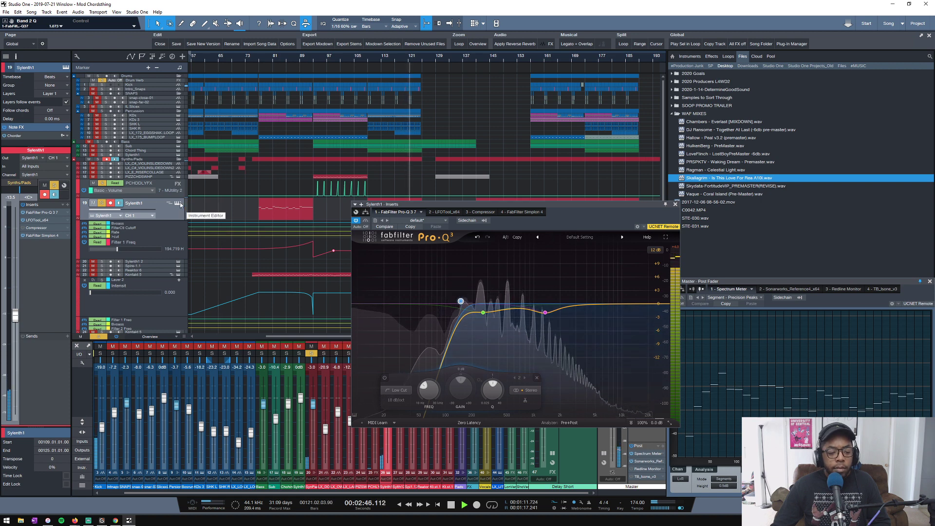
{"action": "left_click", "coordinate": [676, 205]}
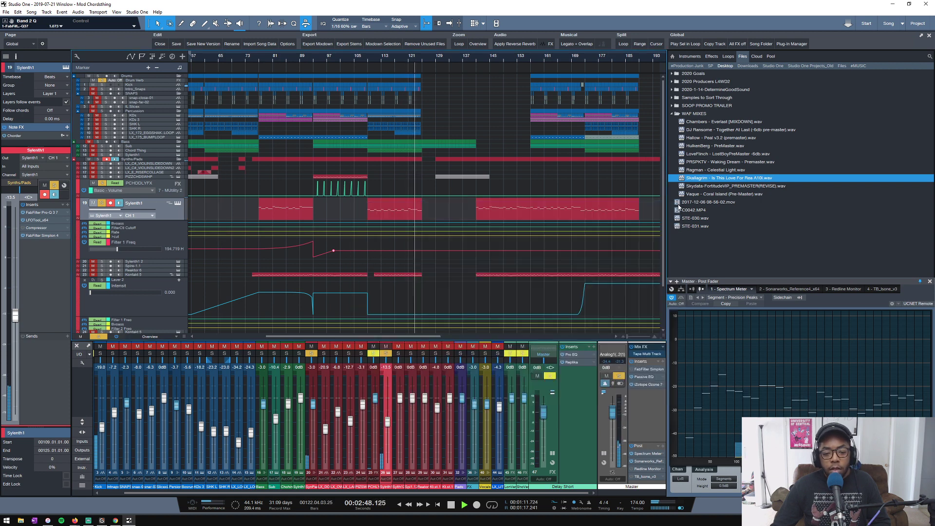
Anchor the Filter 1 Freq automation at bar 109 and play from there with the bass group also soloed.
{"action": "left_click", "coordinate": [368, 253]}
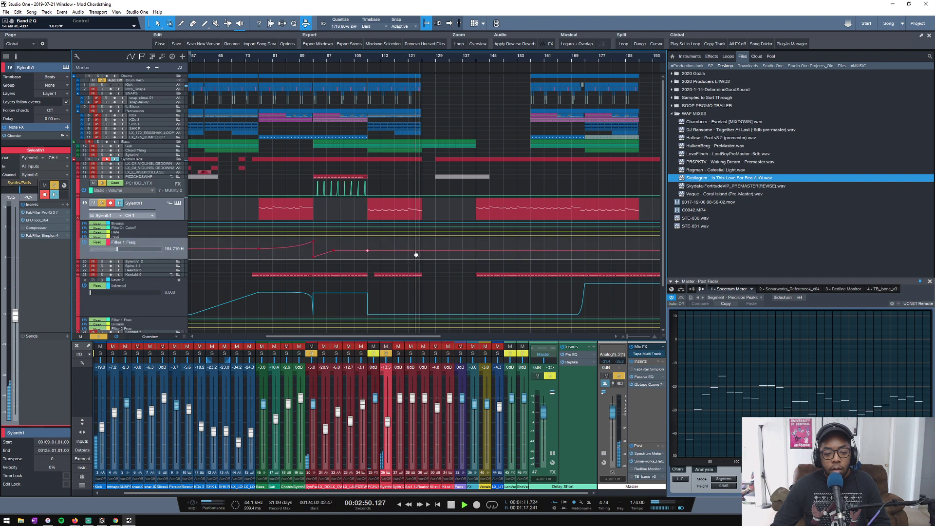
{"action": "key", "text": "space"}
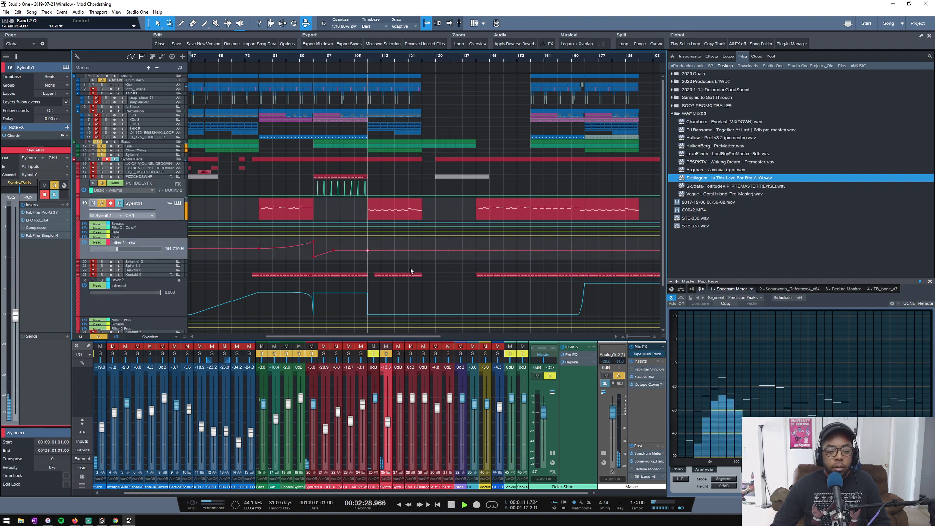
{"action": "key", "text": "space"}
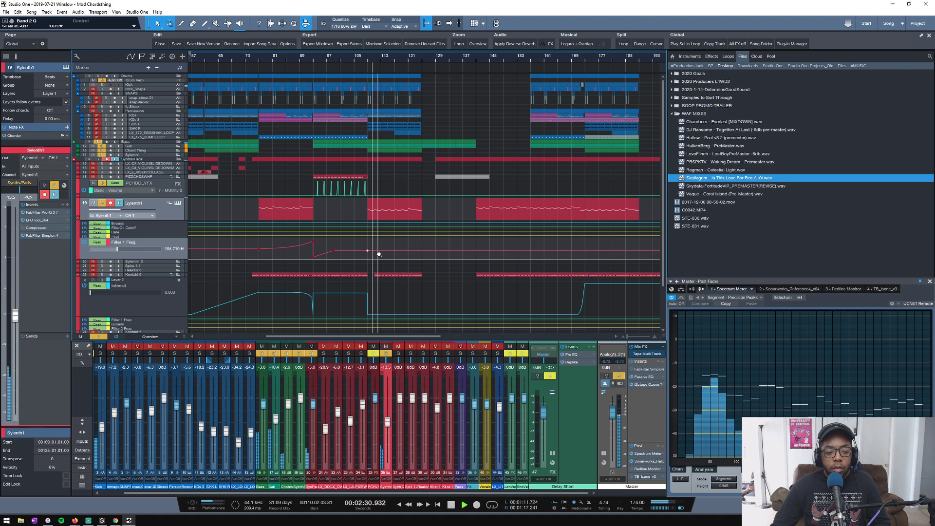
Move the Pro-Q 3 low-cut band on Sylenth1 to about 170 Hz and close the plug-in window.
{"action": "left_click", "coordinate": [42, 212]}
{"action": "left_click_drag", "start_coordinate": [461, 304], "coordinate": [466, 303]}
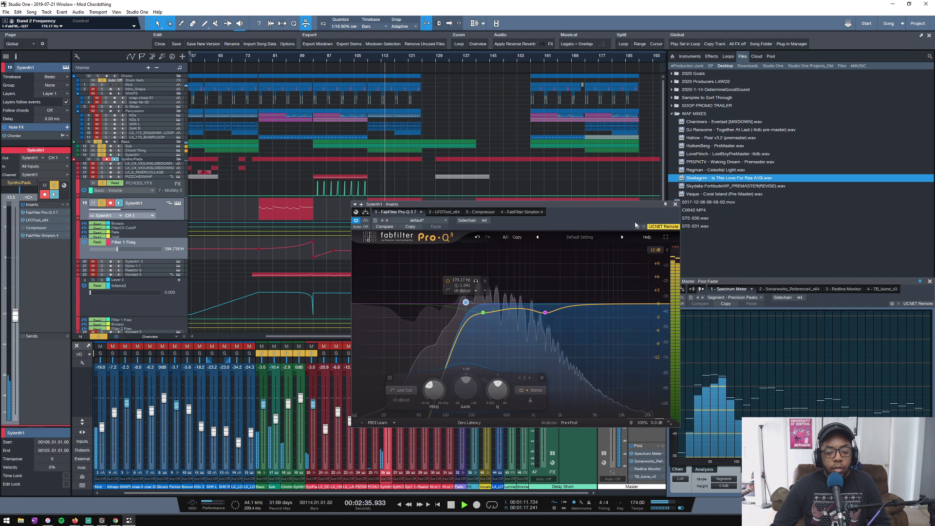
{"action": "left_click", "coordinate": [675, 204]}
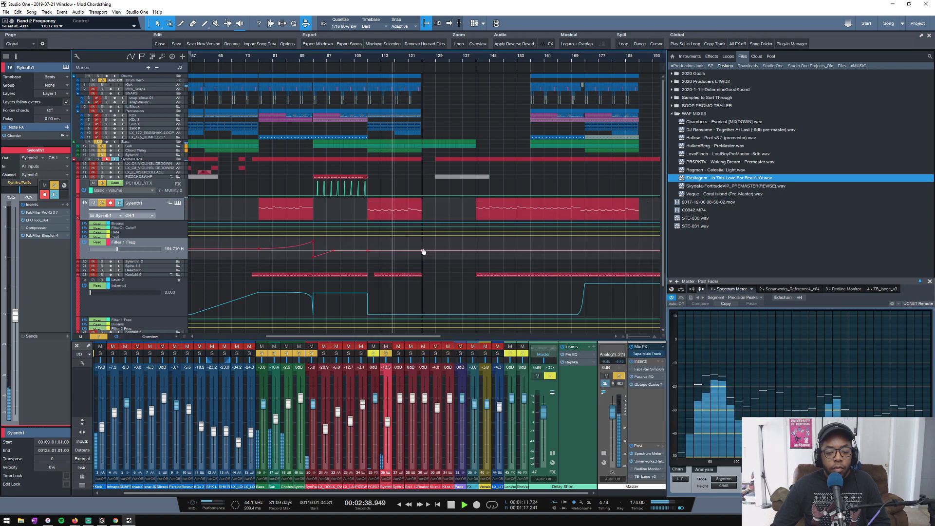
Add a Filter 1 Freq point at bar 125 and raise it to make a curved upward sweep from bar 109.
{"action": "left_click", "coordinate": [423, 249]}
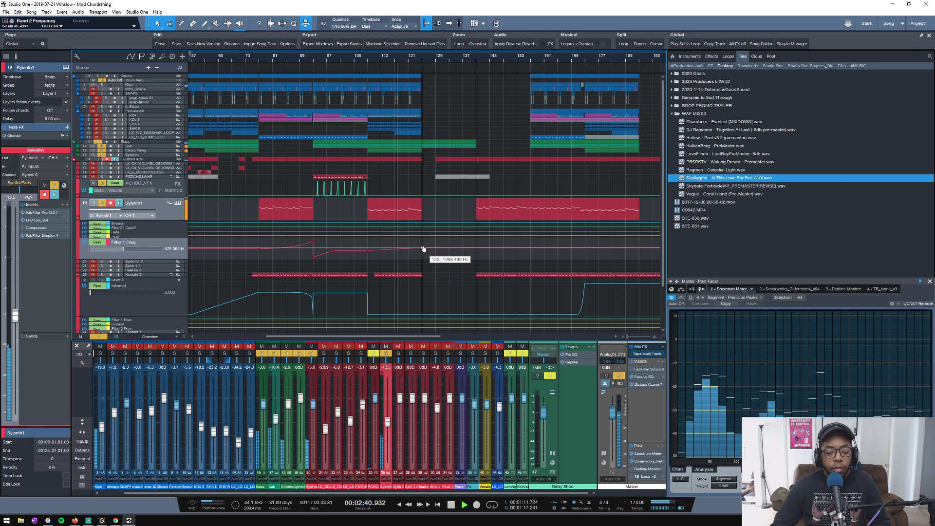
{"action": "left_click", "coordinate": [395, 249]}
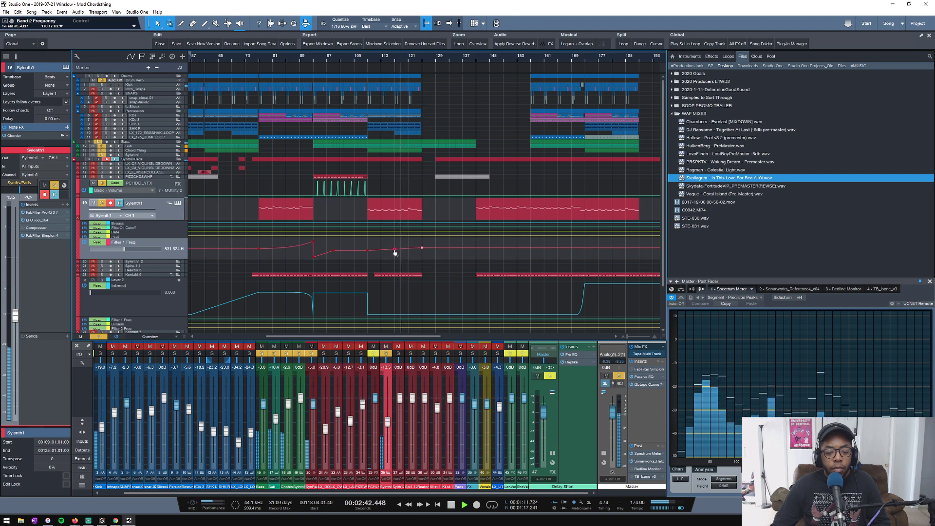
{"action": "left_click", "coordinate": [395, 252]}
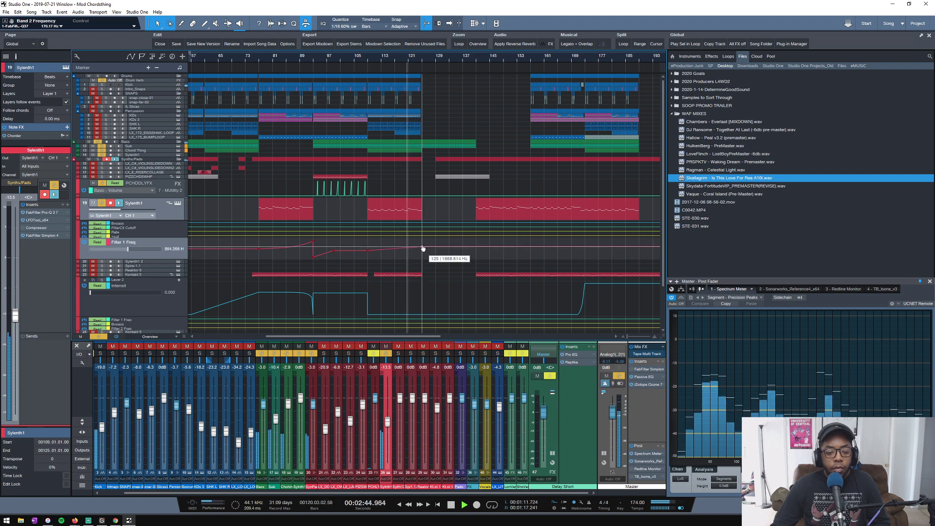
{"action": "left_click_drag", "start_coordinate": [422, 248], "coordinate": [421, 241]}
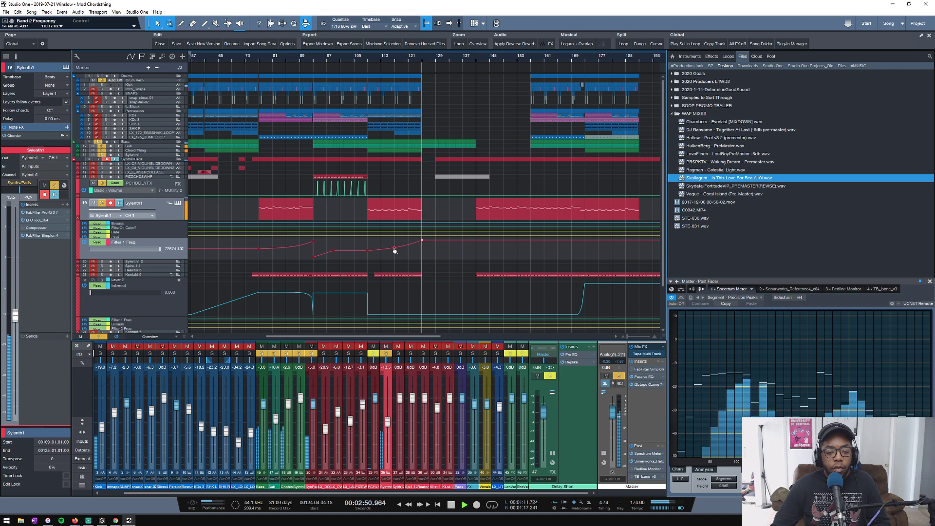
Expand the Sylenth1 filter cutoff lane and reproduce the rising curve before bar 93 across bars 109 to 125.
{"action": "left_click", "coordinate": [137, 228]}
{"action": "key", "text": "space"}
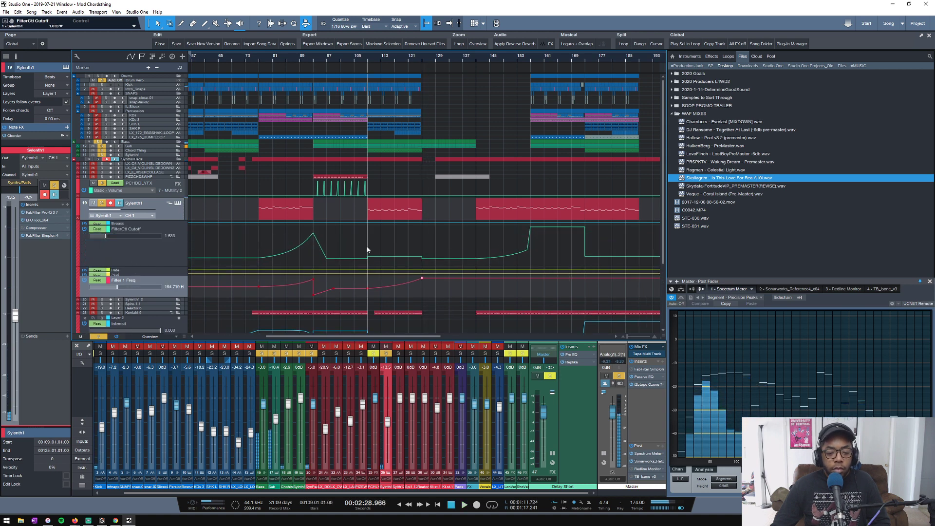
{"action": "left_click", "coordinate": [368, 260]}
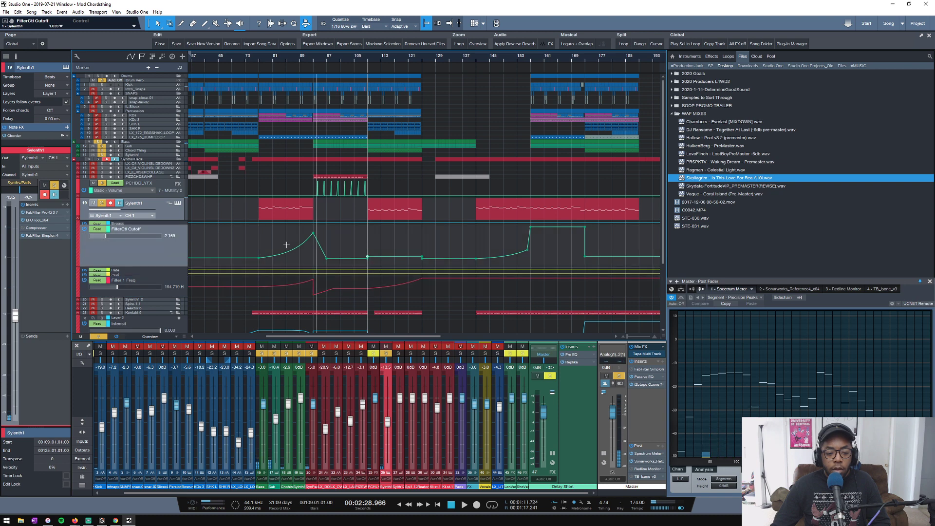
{"action": "left_click_drag", "start_coordinate": [259, 259], "coordinate": [368, 263]}
{"action": "key", "text": "space"}
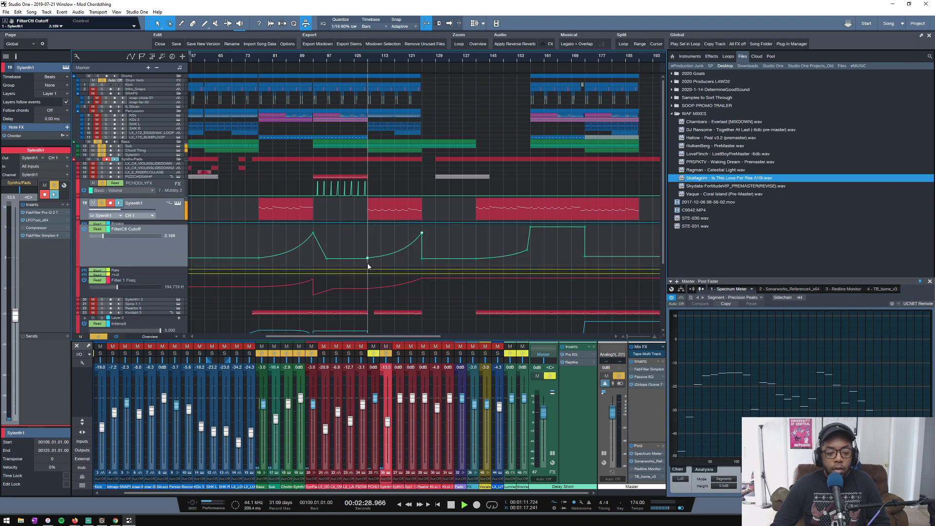
Lower the cutoff peak at bar 125, ramp it down to about bar 132 and play the transition from bar 121.
{"action": "left_click", "coordinate": [402, 62]}
{"action": "scroll", "coordinate": [421, 57], "scroll_direction": "up", "scroll_amount": 3}
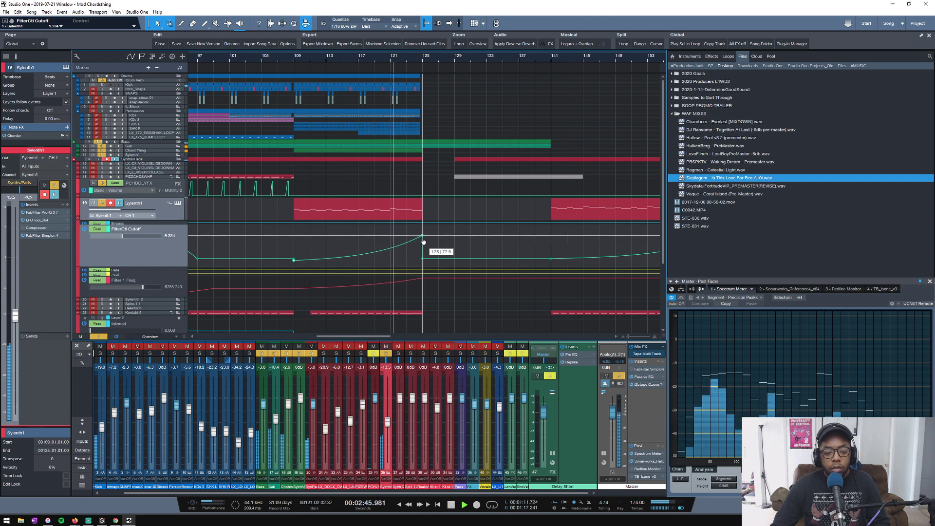
{"action": "left_click_drag", "start_coordinate": [422, 236], "coordinate": [478, 258]}
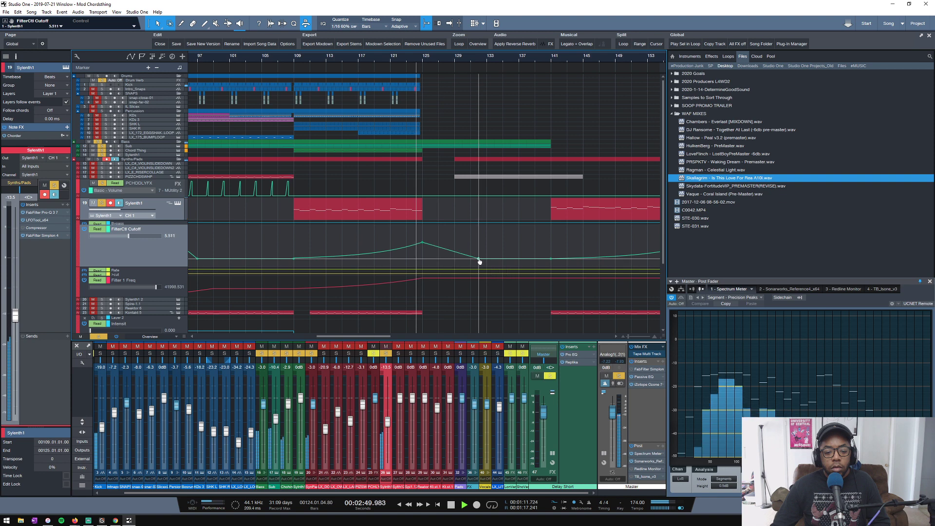
{"action": "left_click", "coordinate": [393, 61]}
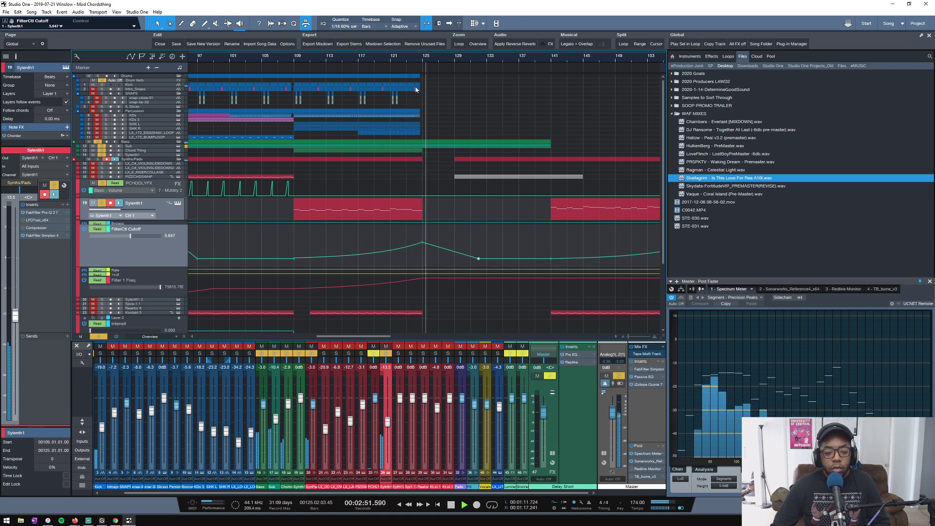
{"action": "key", "text": "space"}
{"action": "key", "text": "space"}
Expand the Bypass and LFOTool cut lanes and lower the cut automation between bars 109 and 125 to about 61.
{"action": "left_click_drag", "start_coordinate": [422, 243], "coordinate": [420, 252]}
{"action": "key", "text": "space"}
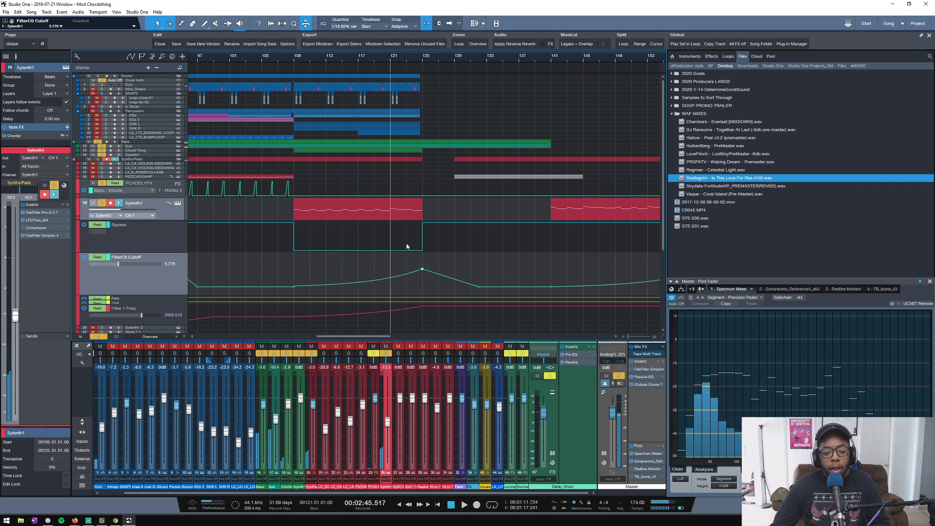
{"action": "scroll", "coordinate": [151, 294], "scroll_direction": "down", "scroll_amount": 2}
{"action": "scroll", "coordinate": [151, 295], "scroll_direction": "down", "scroll_amount": 1}
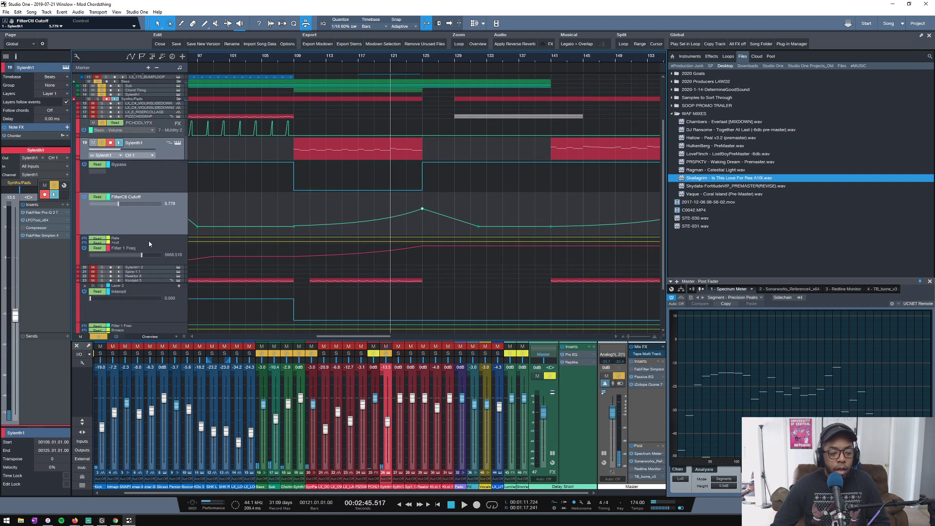
{"action": "left_click_drag", "start_coordinate": [138, 245], "coordinate": [140, 277]}
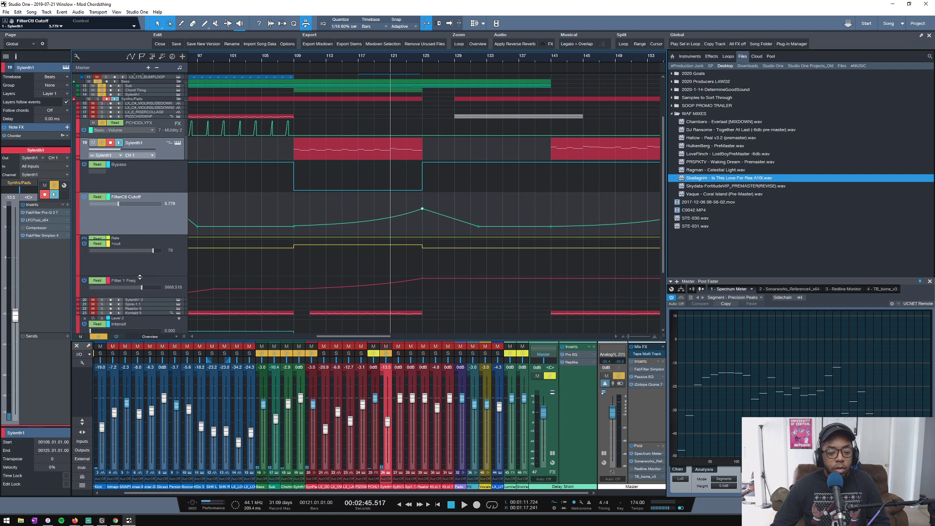
{"action": "scroll", "coordinate": [389, 62], "scroll_direction": "down", "scroll_amount": 5}
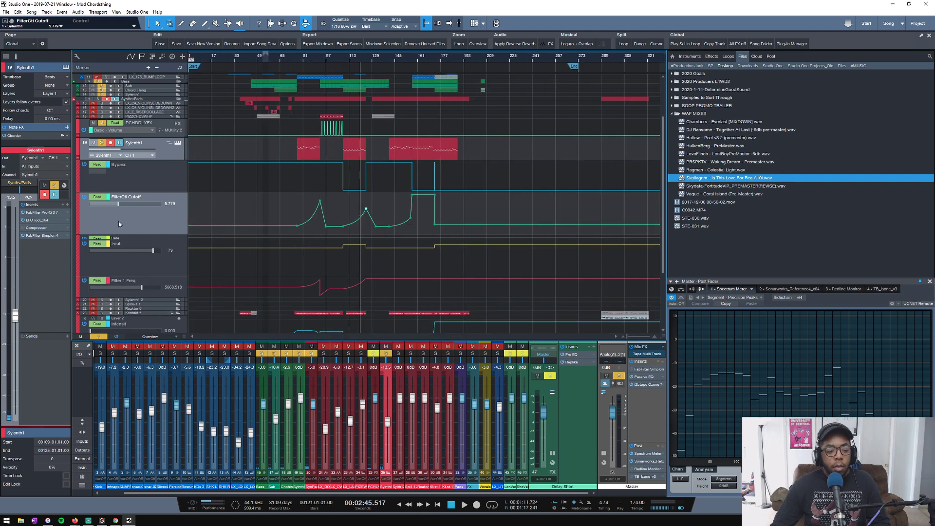
{"action": "left_click", "coordinate": [148, 261]}
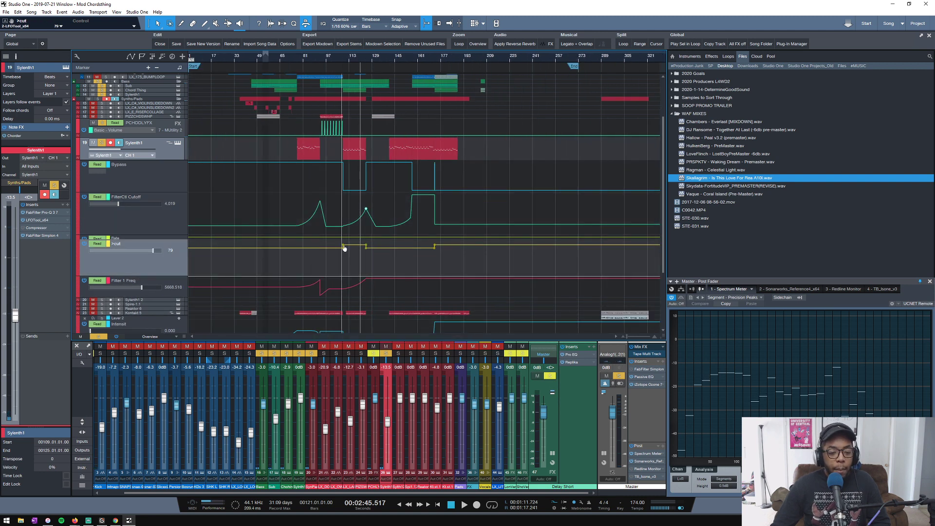
{"action": "scroll", "coordinate": [359, 58], "scroll_direction": "up", "scroll_amount": 3}
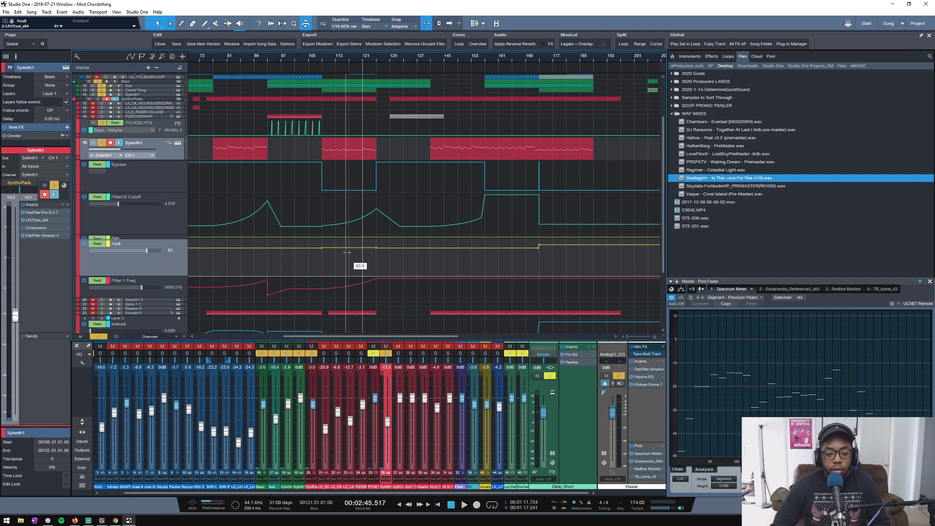
Play the late section around bar 176, inspect Sylenth1's LFOTool settings and close the plug-in window.
{"action": "left_click", "coordinate": [552, 59]}
{"action": "key", "text": "space"}
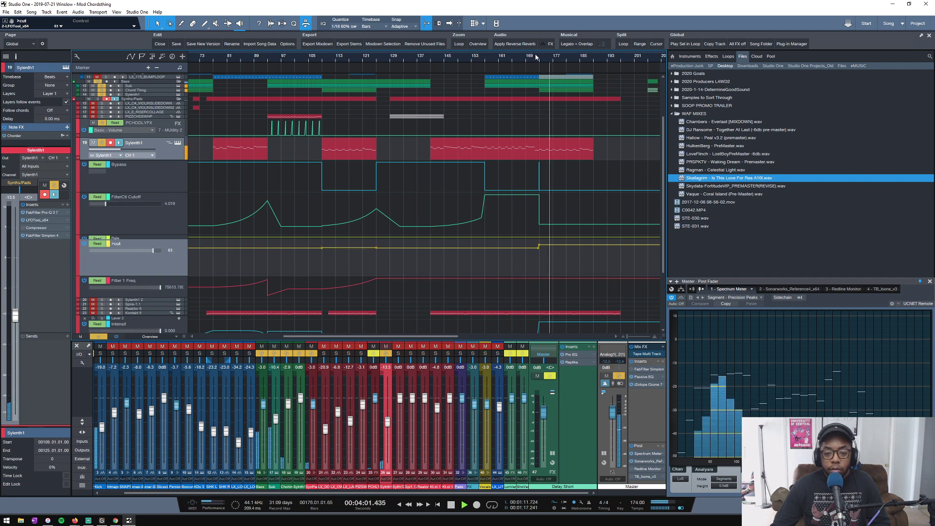
{"action": "left_click", "coordinate": [37, 220]}
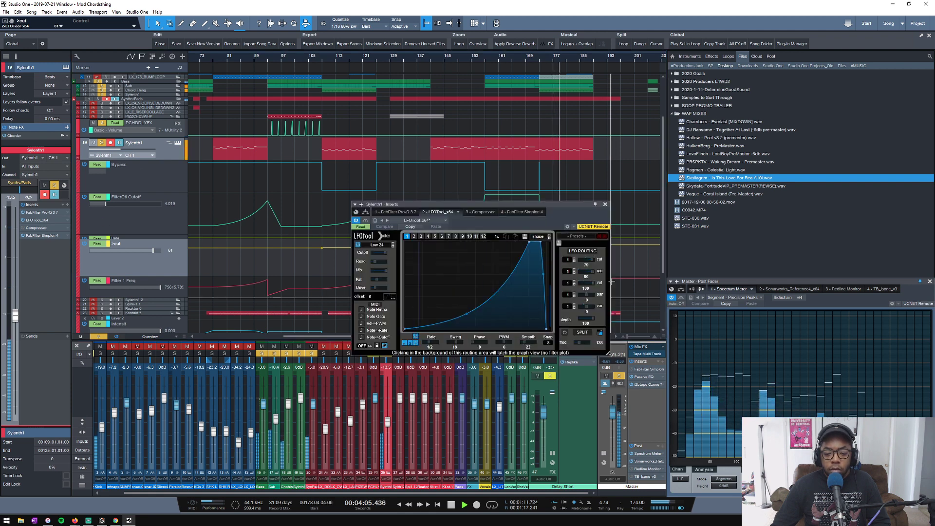
{"action": "left_click", "coordinate": [606, 205]}
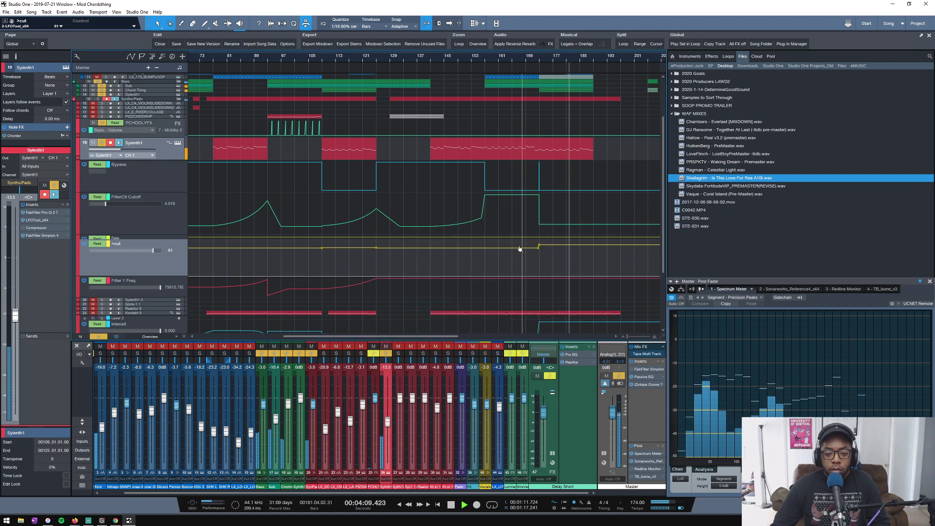
Play the section from about bar 164, inspect Sylenth1's LFOTool settings, close the plug-in window and stop playback.
{"action": "left_click", "coordinate": [510, 64]}
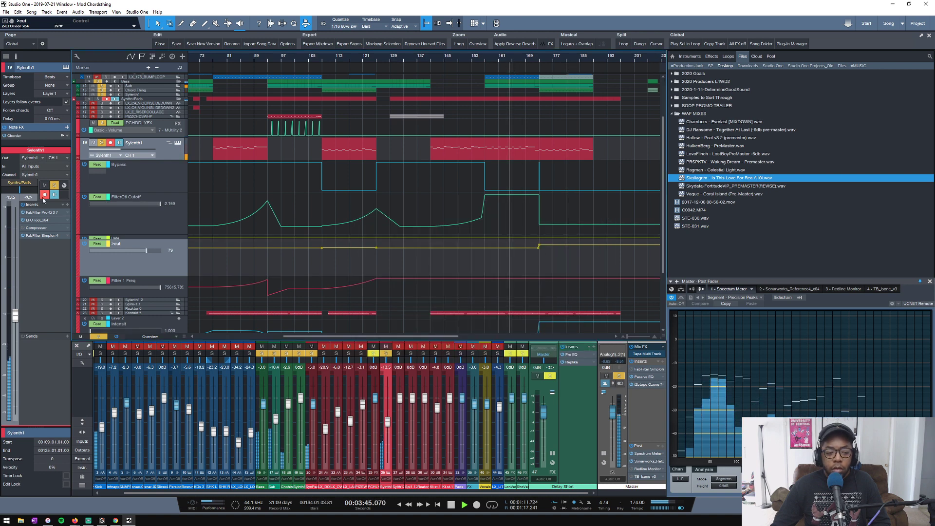
{"action": "left_click", "coordinate": [43, 221]}
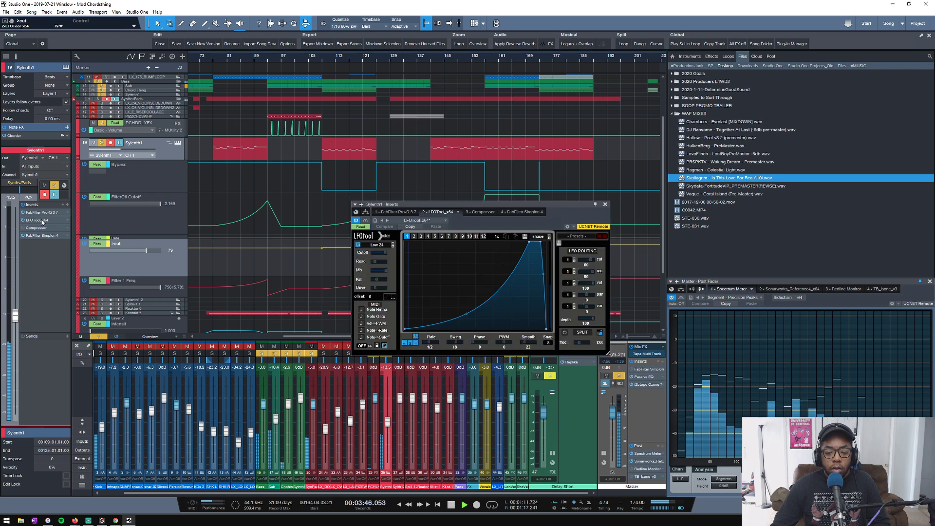
{"action": "left_click", "coordinate": [606, 205]}
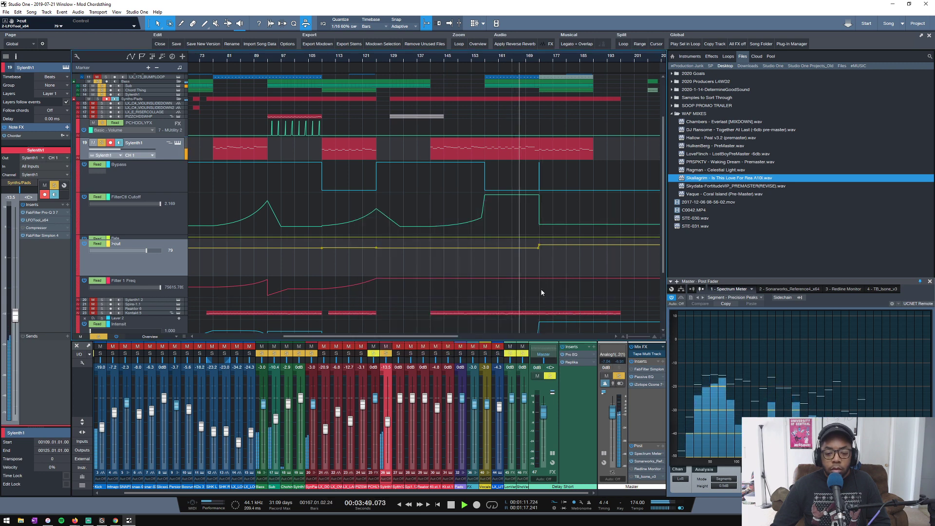
{"action": "key", "text": "space"}
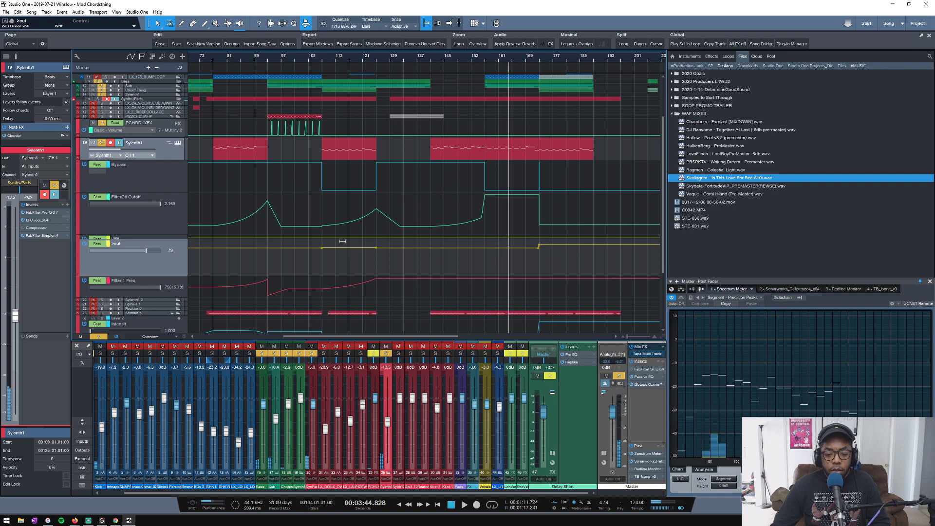
Try a higher LFOTool cut automation level between bars 109 and 125 and audition it from bar 113.
{"action": "left_click_drag", "start_coordinate": [343, 240], "coordinate": [344, 242]}
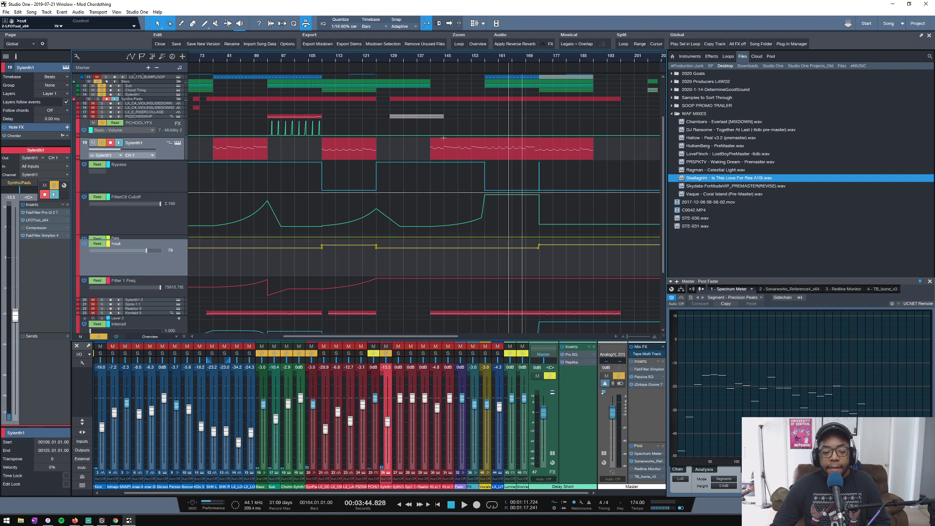
{"action": "left_click", "coordinate": [389, 57]}
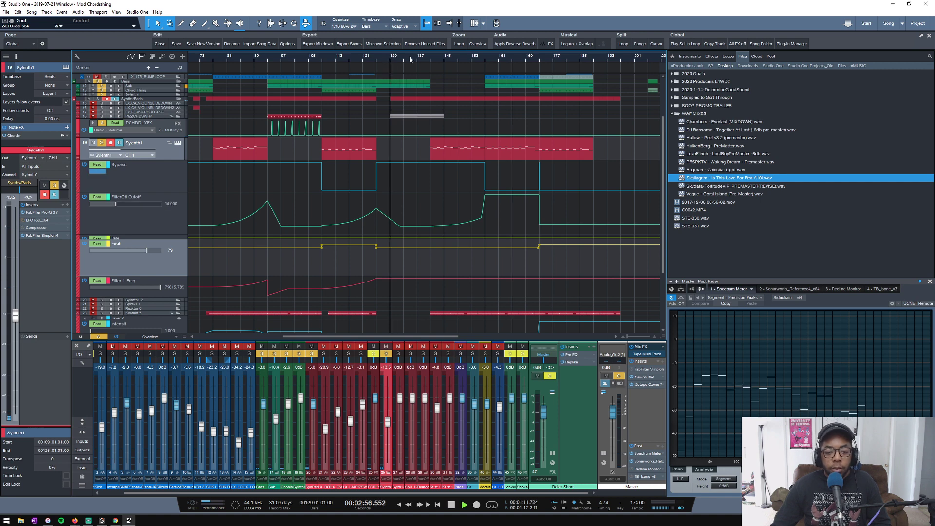
{"action": "scroll", "coordinate": [414, 59], "scroll_direction": "down", "scroll_amount": 2}
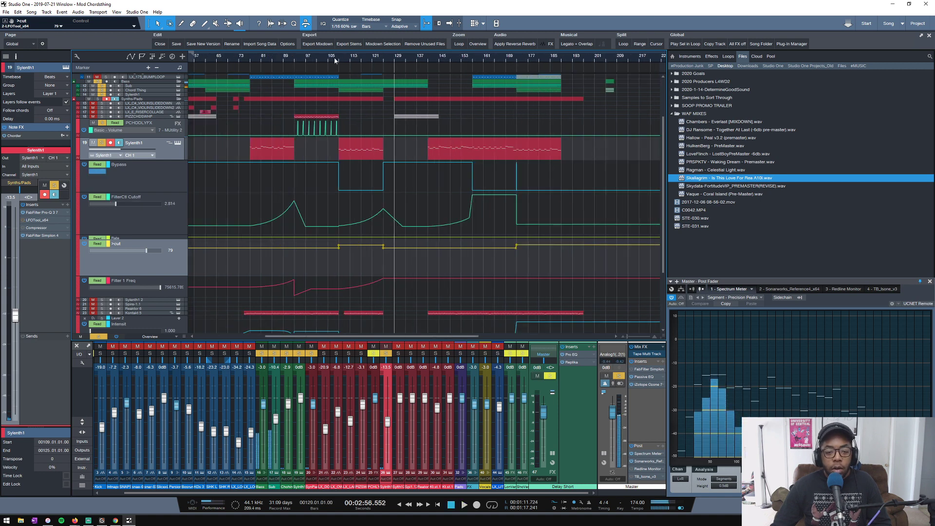
{"action": "left_click", "coordinate": [350, 61]}
{"action": "scroll", "coordinate": [350, 60], "scroll_direction": "up", "scroll_amount": 3}
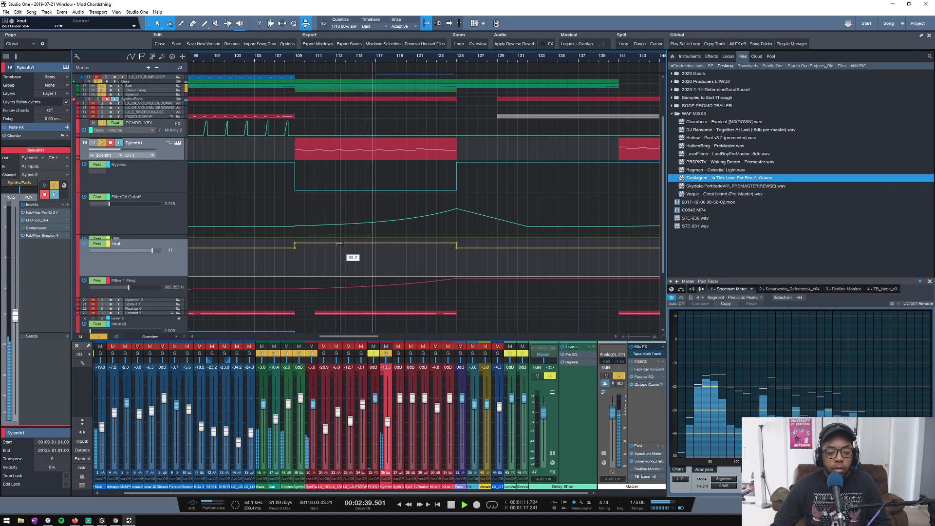
{"action": "left_click_drag", "start_coordinate": [341, 248], "coordinate": [341, 247]}
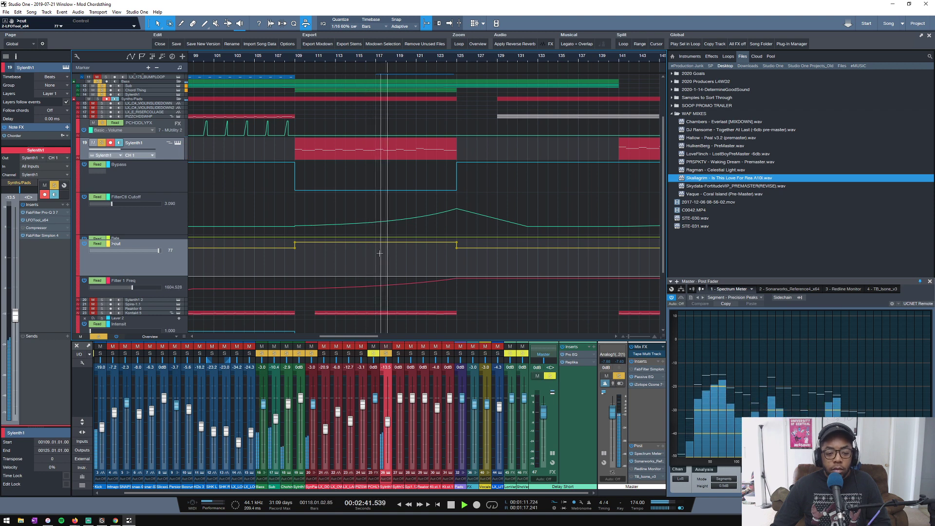
{"action": "left_click_drag", "start_coordinate": [361, 242], "coordinate": [361, 252]}
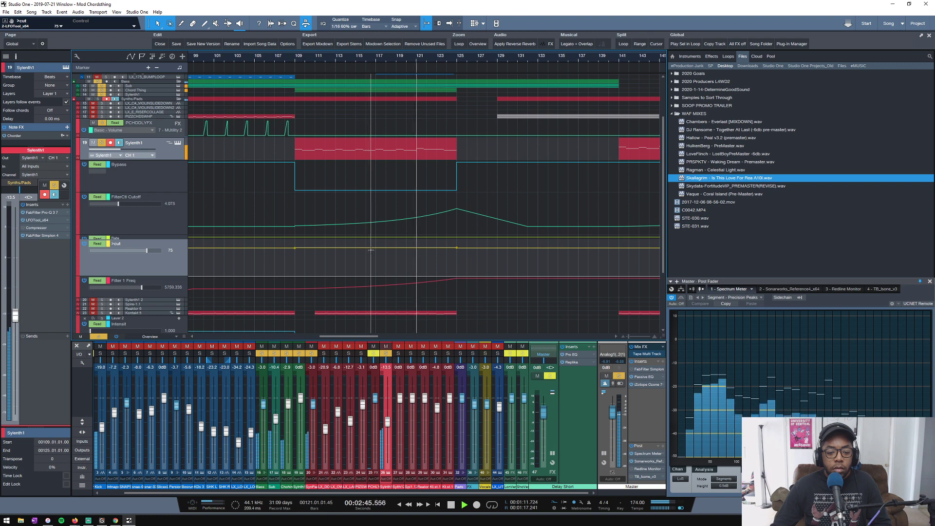
Curve the LFOTool cut automation down from about bar 117 to a low point at bar 125 and play the transition from bar 122.
{"action": "left_click", "coordinate": [375, 248]}
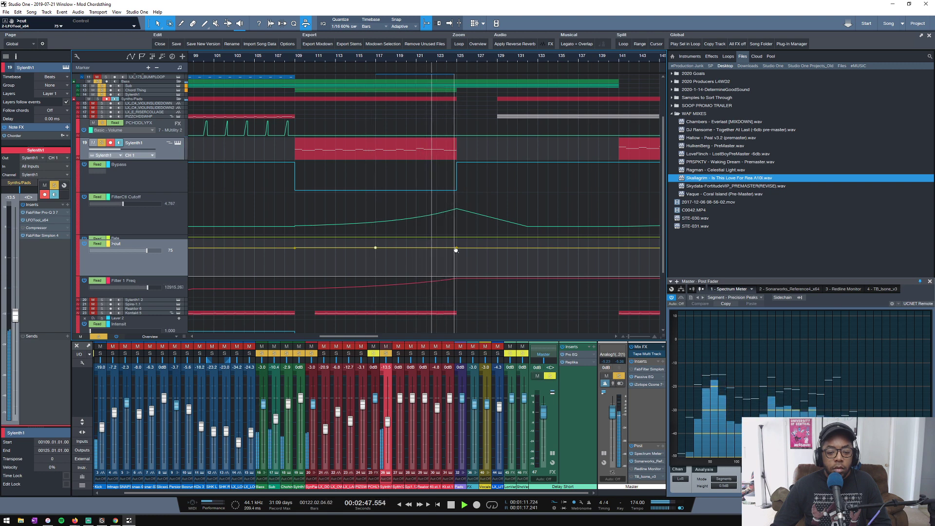
{"action": "left_click_drag", "start_coordinate": [454, 248], "coordinate": [419, 258]}
{"action": "left_click", "coordinate": [416, 259]}
{"action": "key", "text": "space"}
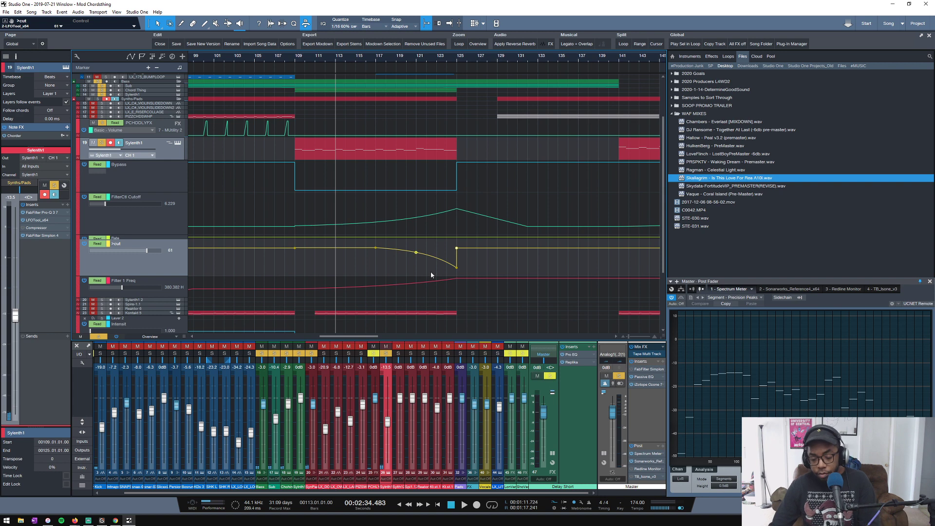
{"action": "left_click_drag", "start_coordinate": [457, 249], "coordinate": [458, 267]}
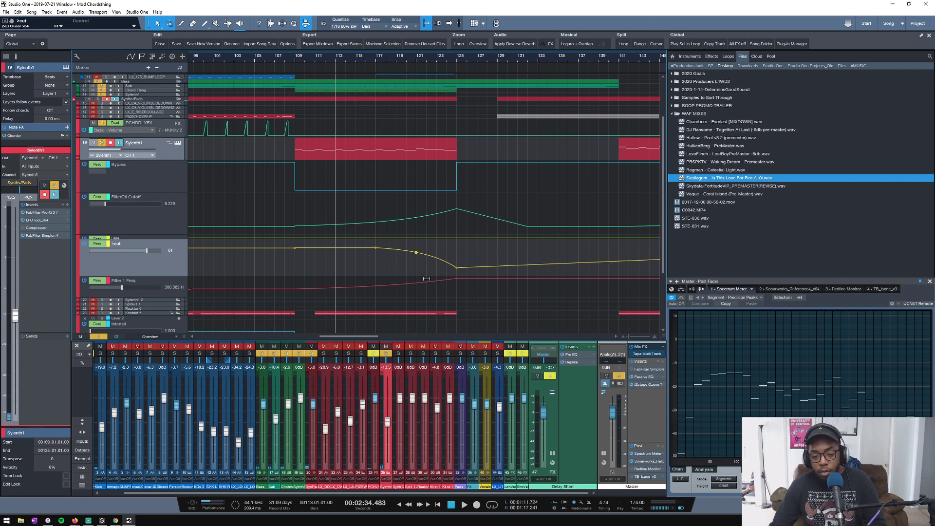
{"action": "left_click", "coordinate": [429, 63]}
{"action": "key", "text": "space"}
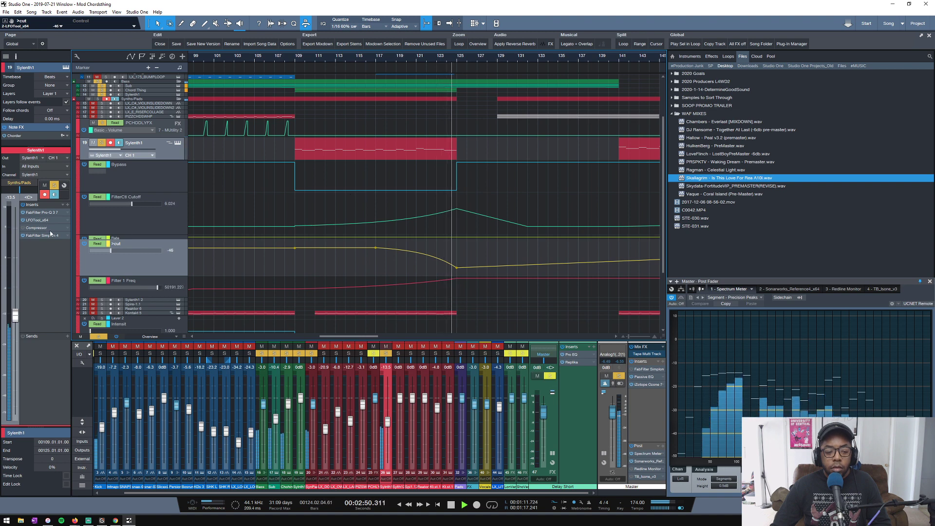
{"action": "key", "text": "space"}
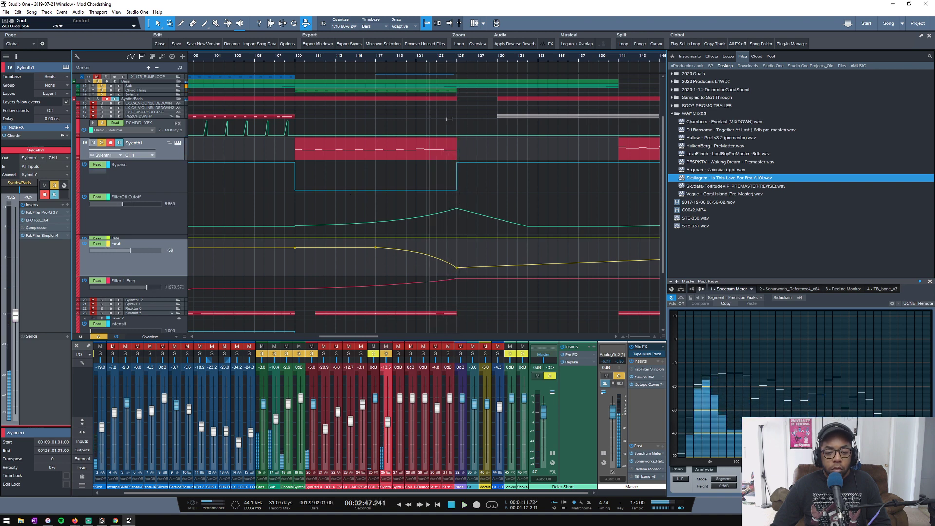
{"action": "key", "text": "space"}
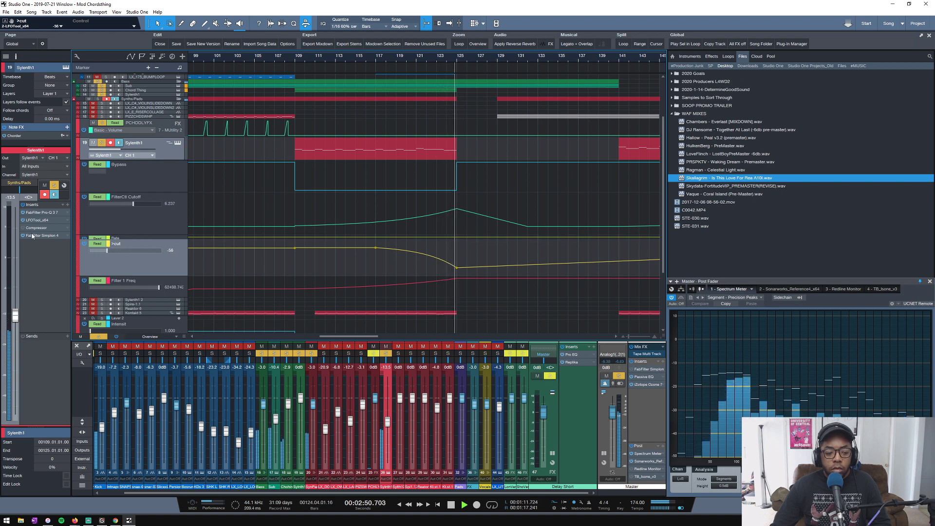
{"action": "key", "text": "space"}
Add an LFO Depth automation lane for LFOTool on the Sylenth1 track and close the plug-in window.
{"action": "double_click", "coordinate": [38, 220]}
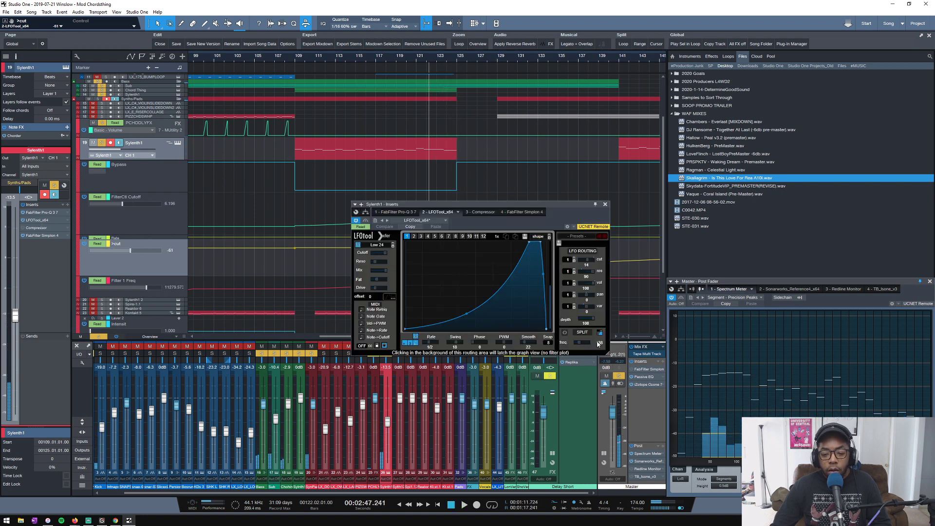
{"action": "key", "text": "space"}
{"action": "left_click_drag", "start_coordinate": [586, 322], "coordinate": [1, 44]}
{"action": "key", "text": "space"}
{"action": "left_click", "coordinate": [5, 22]}
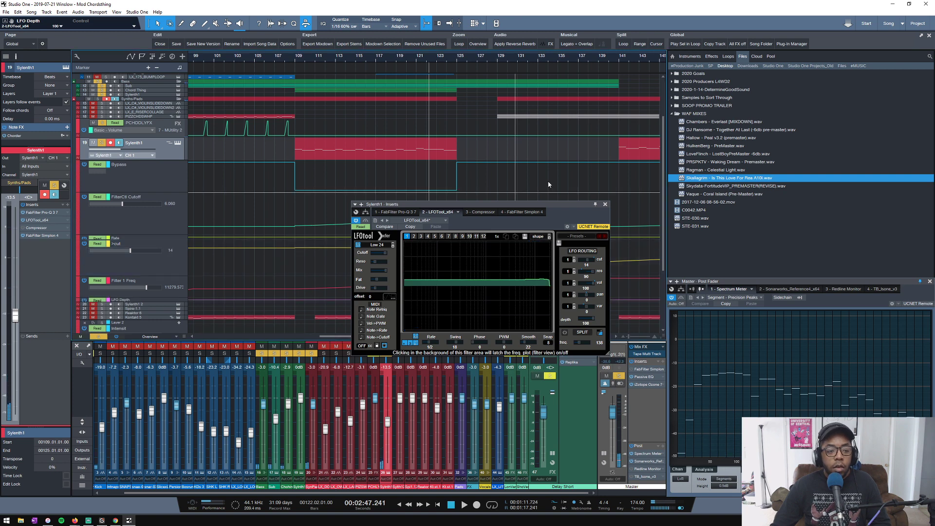
{"action": "left_click", "coordinate": [606, 205]}
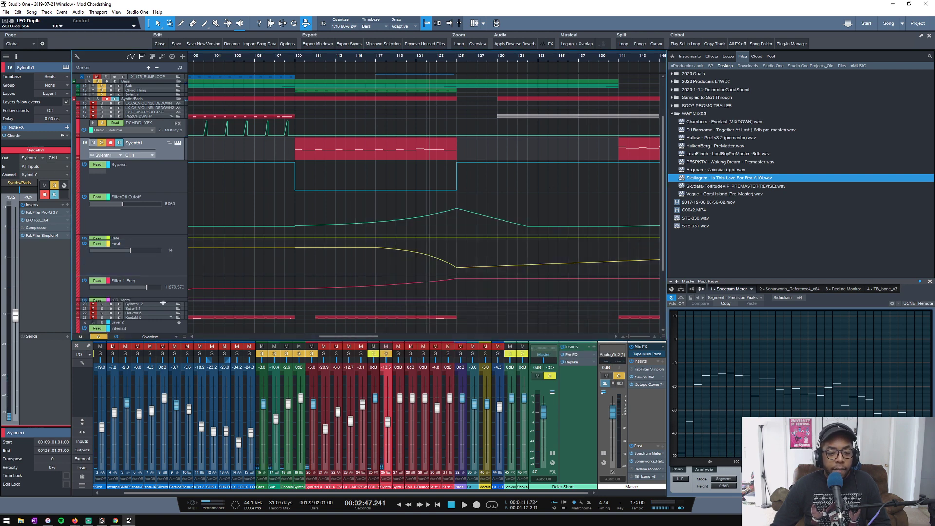
Expand the LFO Depth lane, curve it down from 100 at about bar 119 to 0 at bar 125, and play the result.
{"action": "left_click_drag", "start_coordinate": [163, 302], "coordinate": [163, 332]}
{"action": "scroll", "coordinate": [401, 203], "scroll_direction": "down", "scroll_amount": 3}
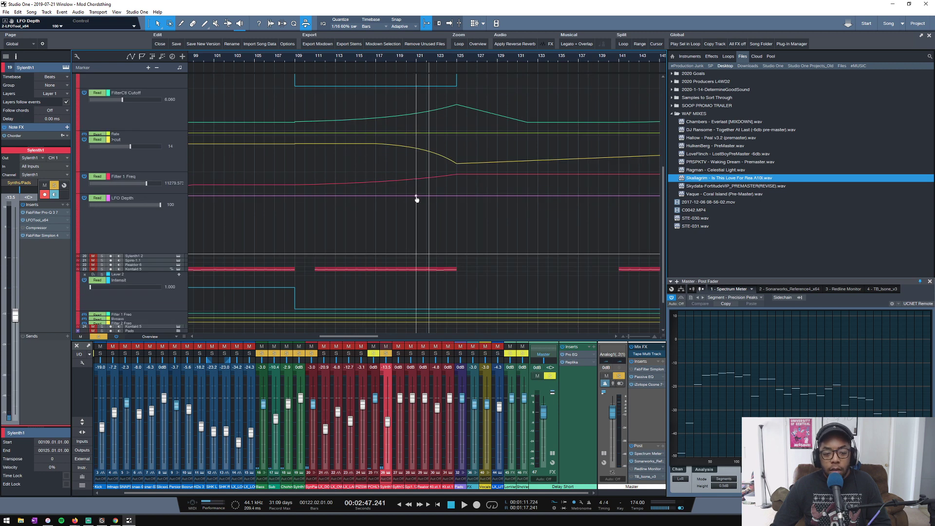
{"action": "left_click", "coordinate": [396, 196]}
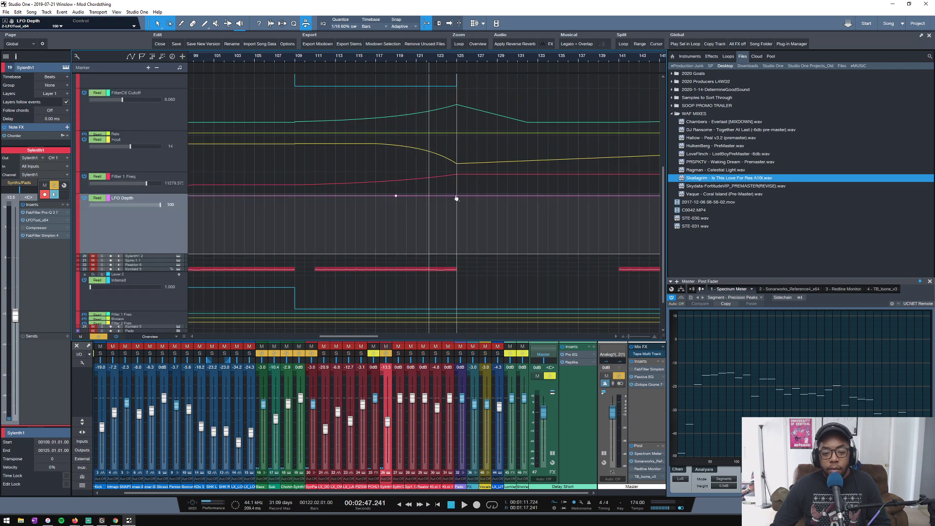
{"action": "left_click_drag", "start_coordinate": [457, 195], "coordinate": [457, 263]}
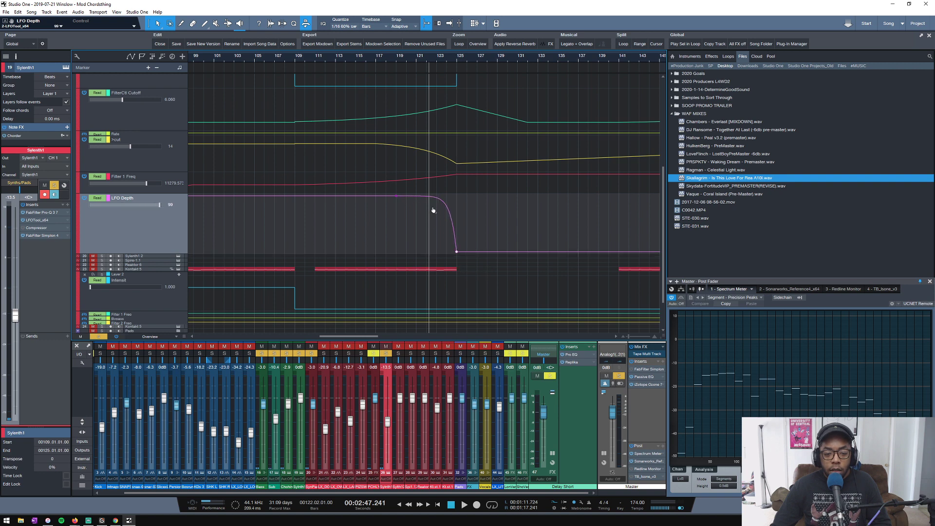
{"action": "key", "text": "space"}
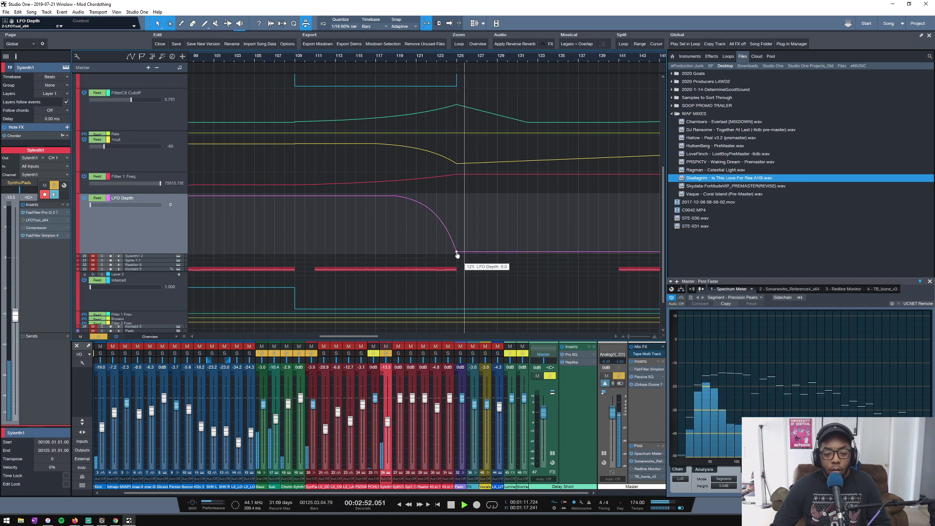
{"action": "scroll", "coordinate": [467, 239], "scroll_direction": "up", "scroll_amount": 5}
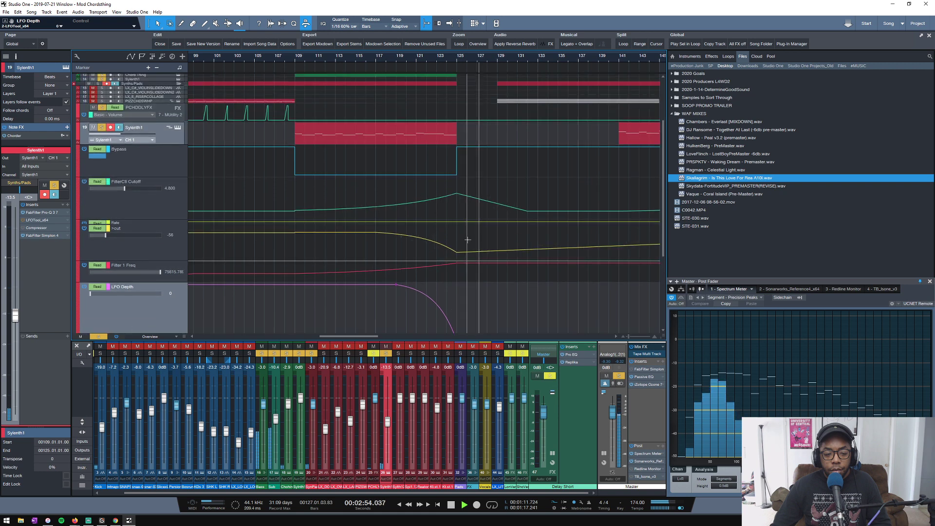
{"action": "key", "text": "space"}
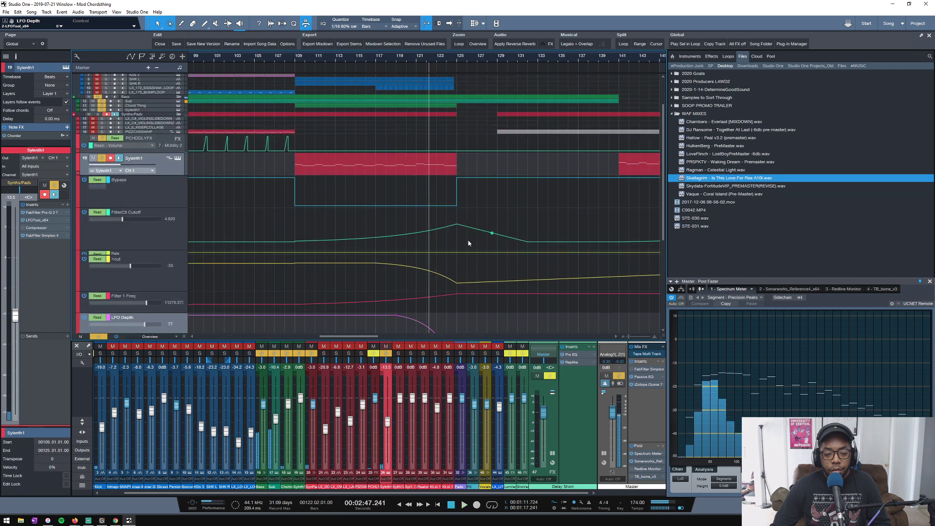
Adjust the reverb size in the Sylenth1 instrument, review its delay and reverb settings, and close its window.
{"action": "left_click", "coordinate": [177, 159]}
{"action": "left_click", "coordinate": [153, 239]}
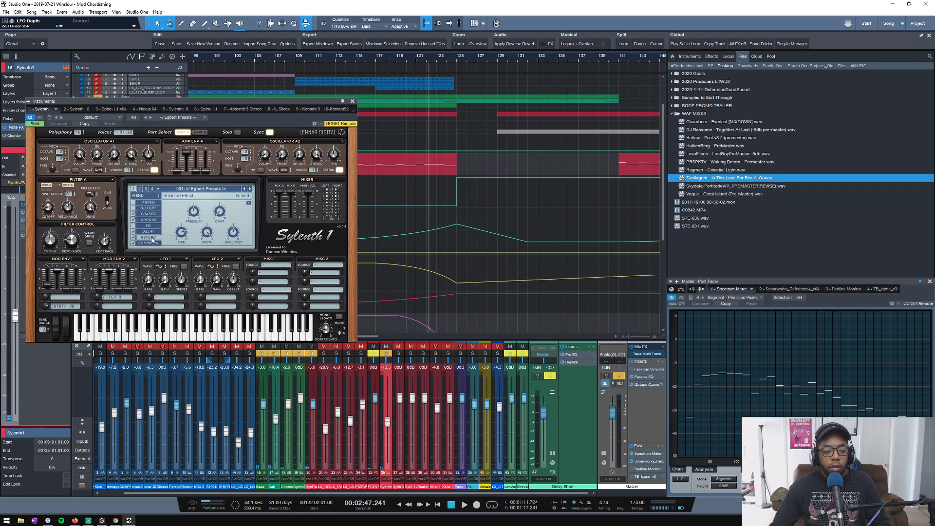
{"action": "left_click_drag", "start_coordinate": [186, 234], "coordinate": [182, 244]}
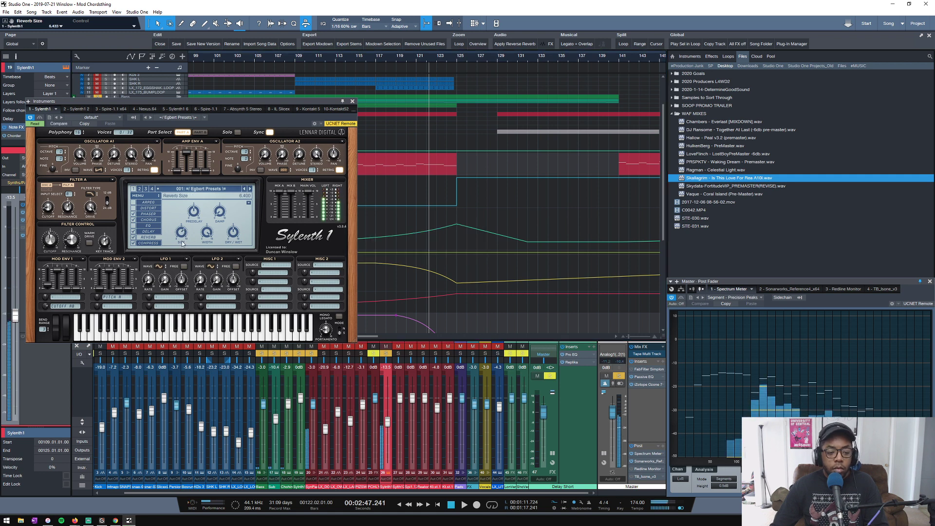
{"action": "left_click", "coordinate": [152, 233]}
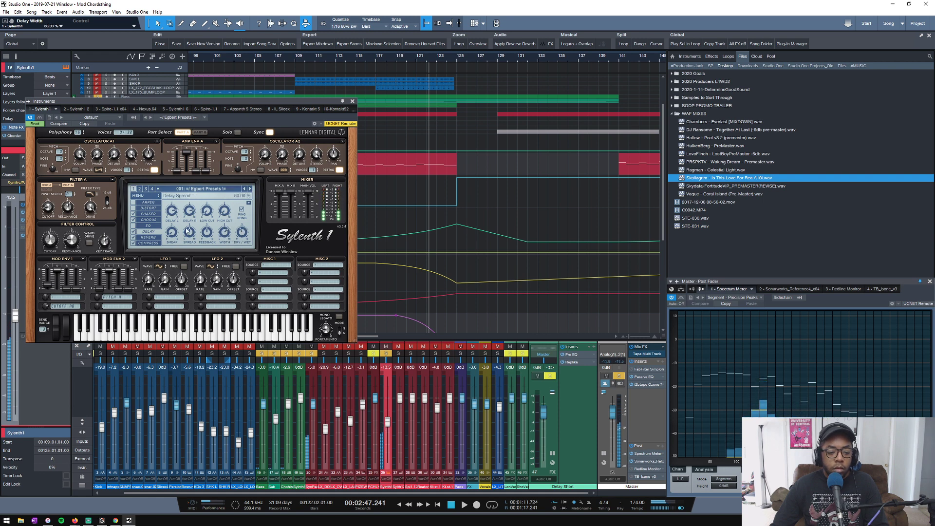
{"action": "left_click", "coordinate": [151, 238]}
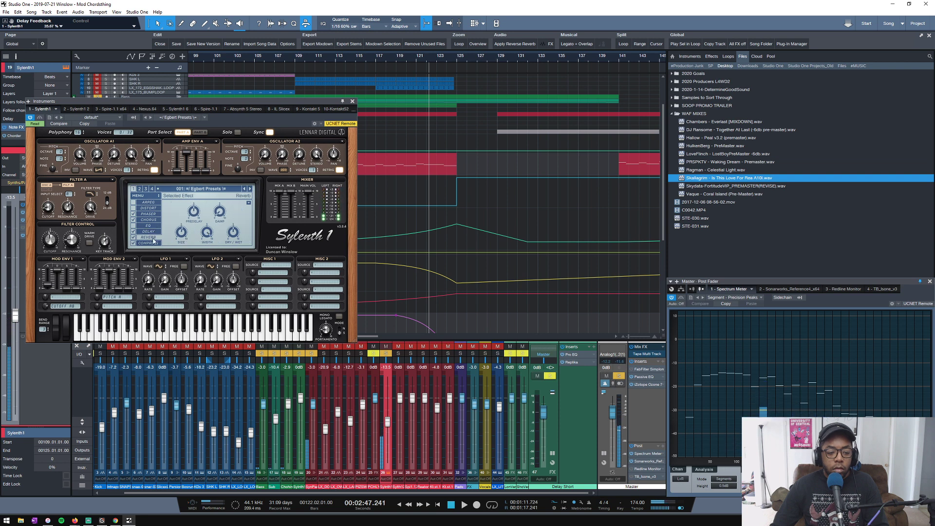
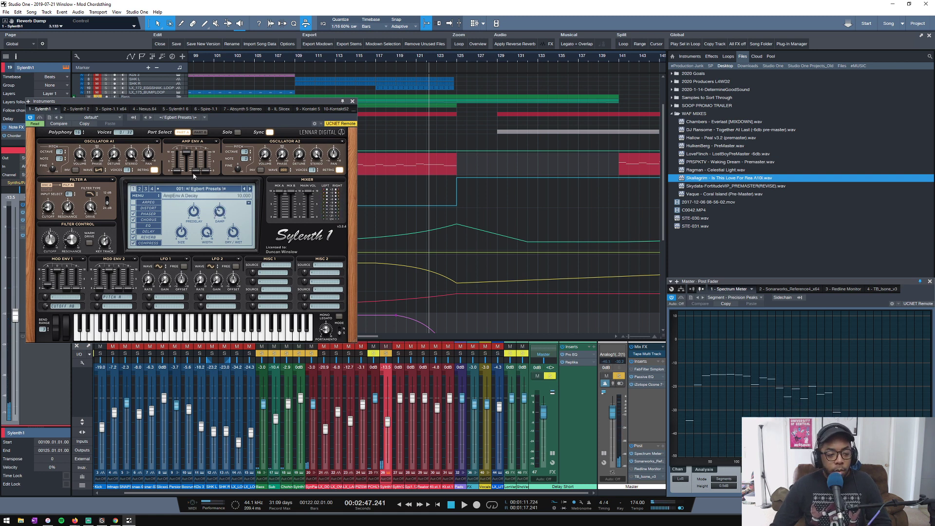
{"action": "left_click", "coordinate": [353, 101]}
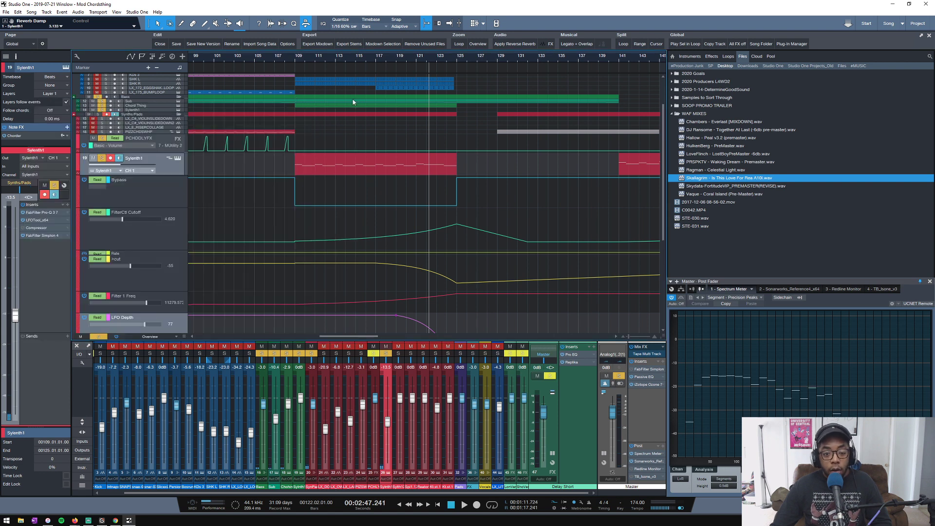
Play the start of the bar 109 section, clear all track solos and play the full mix into bar 109.
{"action": "key", "text": "space"}
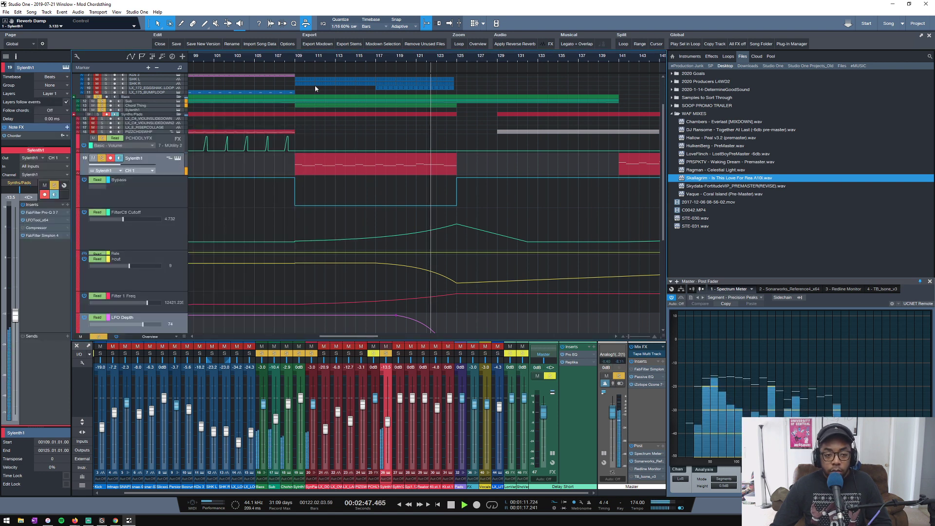
{"action": "left_click", "coordinate": [298, 58]}
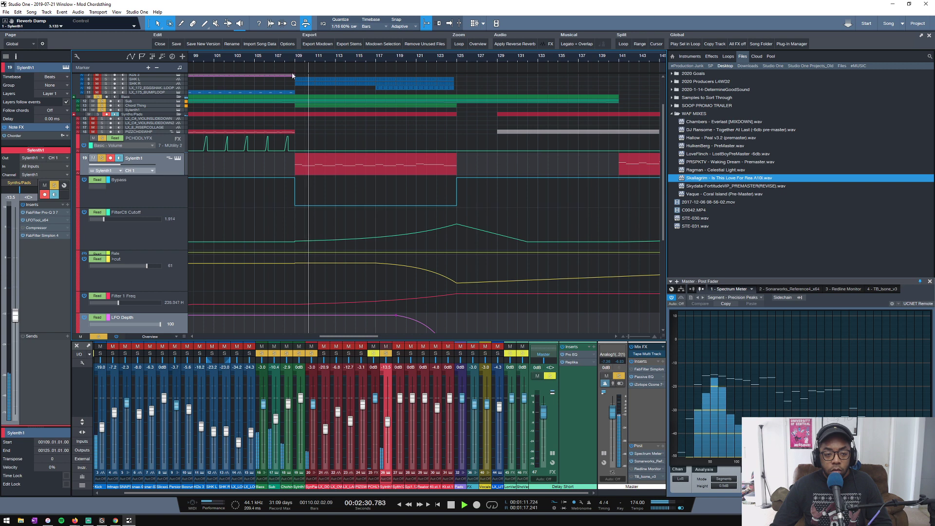
{"action": "key", "text": "space"}
{"action": "left_click", "coordinate": [98, 336]}
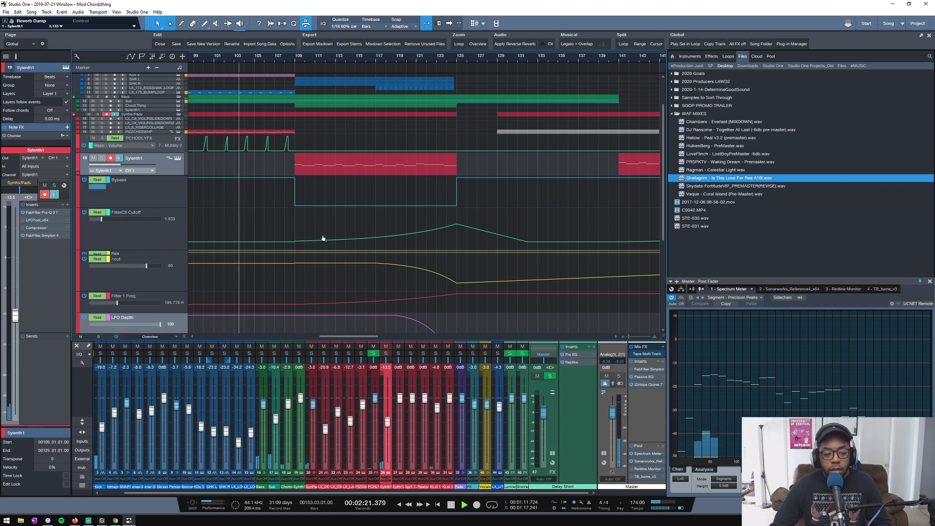
{"action": "key", "text": "space"}
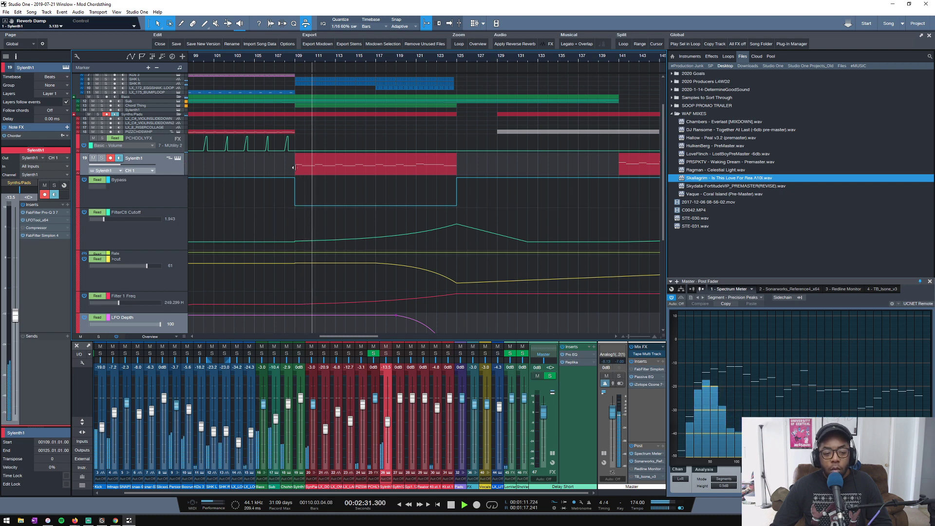
Trim the start of the Sylenth1 clip from bar 109 so it begins at bar 111, and play through that section.
{"action": "left_click_drag", "start_coordinate": [295, 169], "coordinate": [315, 171]}
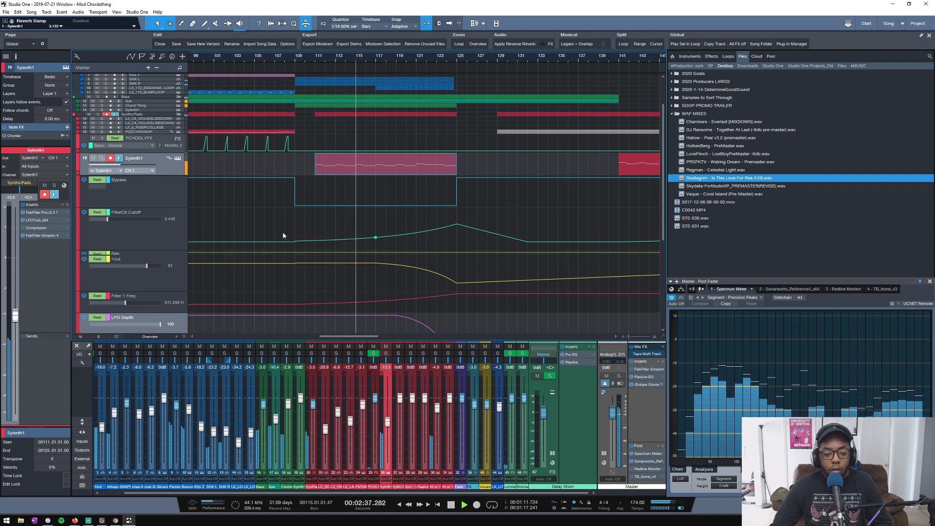
{"action": "scroll", "coordinate": [283, 231], "scroll_direction": "down", "scroll_amount": 1}
{"action": "scroll", "coordinate": [283, 228], "scroll_direction": "down", "scroll_amount": 1}
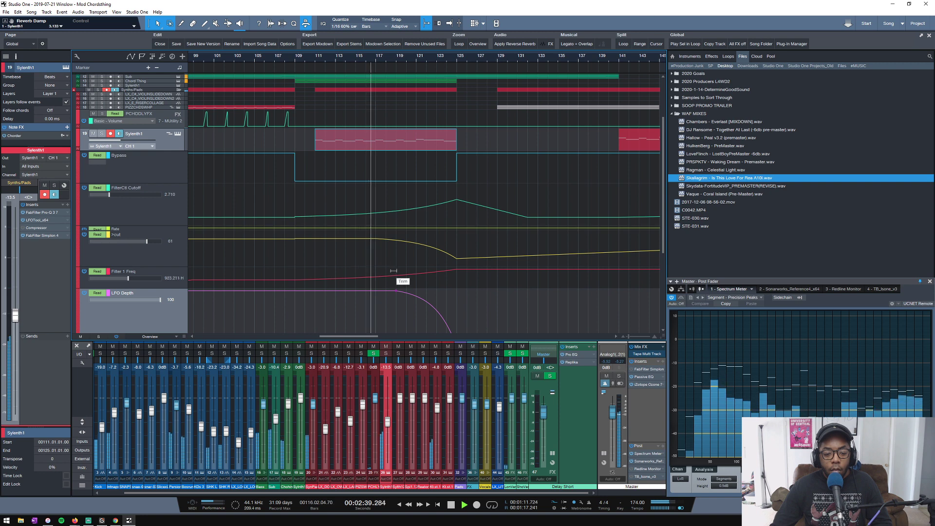
{"action": "scroll", "coordinate": [331, 253], "scroll_direction": "down", "scroll_amount": 4}
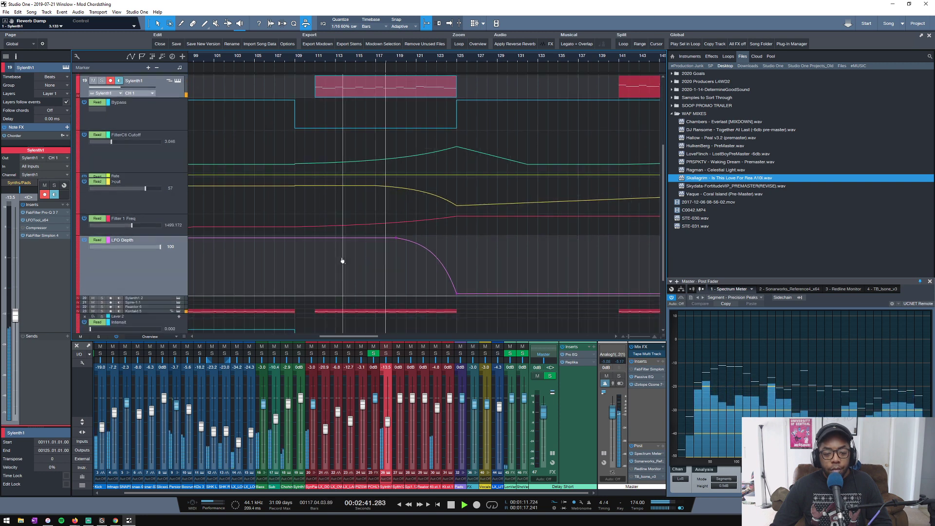
{"action": "scroll", "coordinate": [341, 254], "scroll_direction": "down", "scroll_amount": 3}
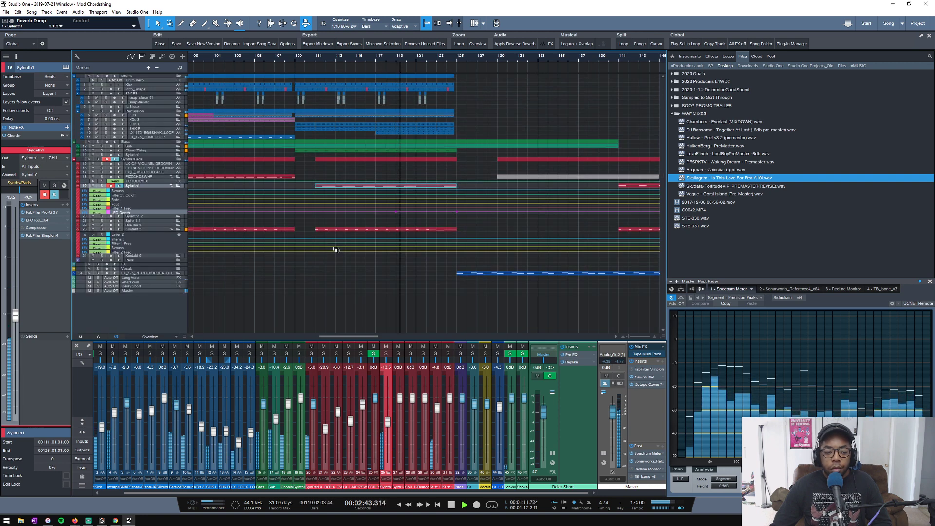
{"action": "scroll", "coordinate": [335, 249], "scroll_direction": "down", "scroll_amount": 2}
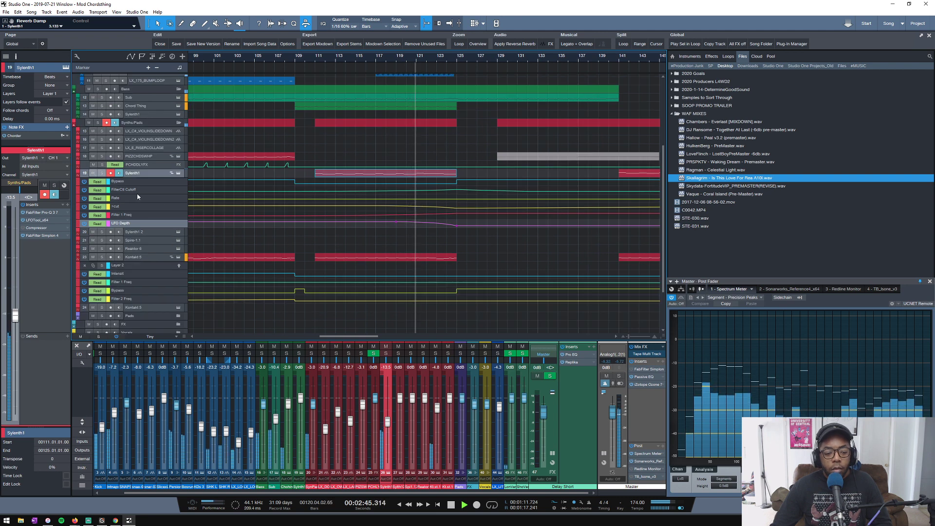
Lower the Sylenth1 track's volume to -15.6 dB, play on past bar 125 and select the Sub track.
{"action": "left_click_drag", "start_coordinate": [15, 317], "coordinate": [18, 322]}
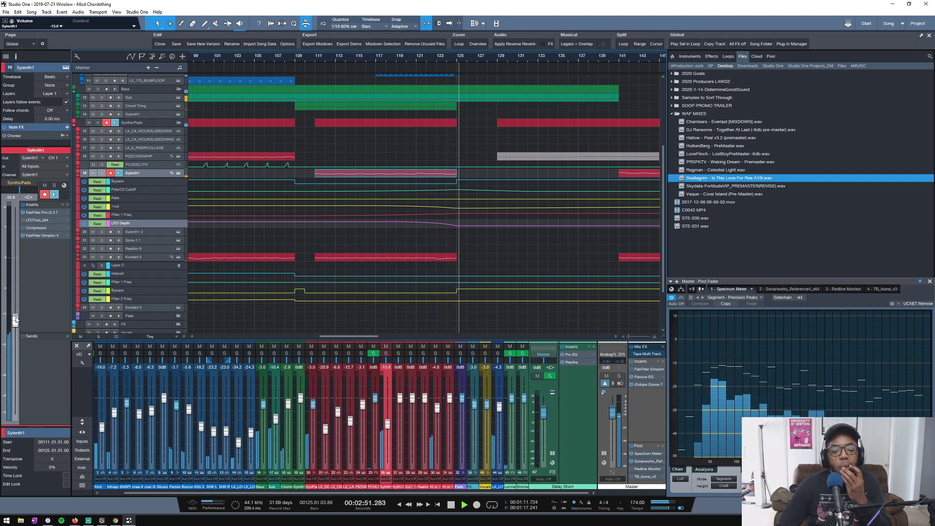
{"action": "key", "text": "w"}
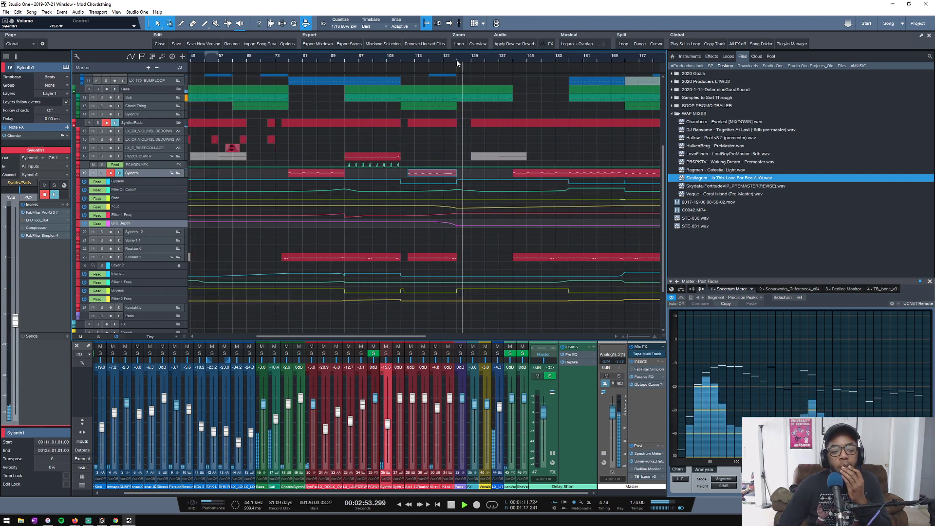
{"action": "left_click", "coordinate": [142, 96]}
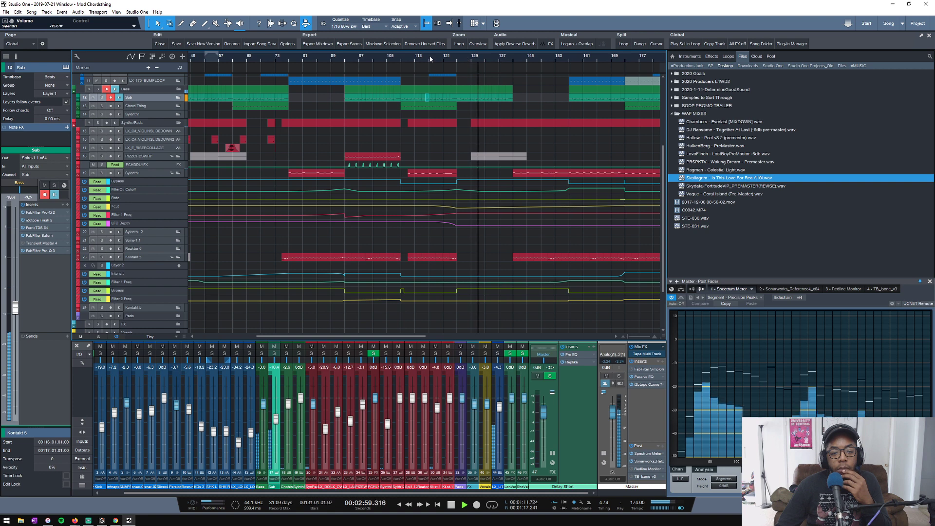
Stop playback and move the Sylenth1 track's Filter 1 Freq automation lane directly below FilterCtl Cutoff.
{"action": "key", "text": "space"}
{"action": "key", "text": "e"}
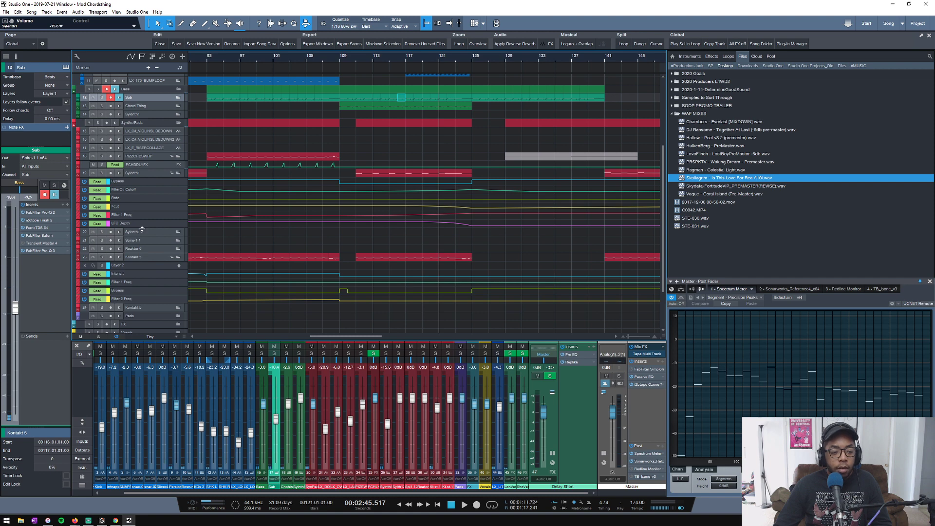
{"action": "left_click", "coordinate": [139, 215]}
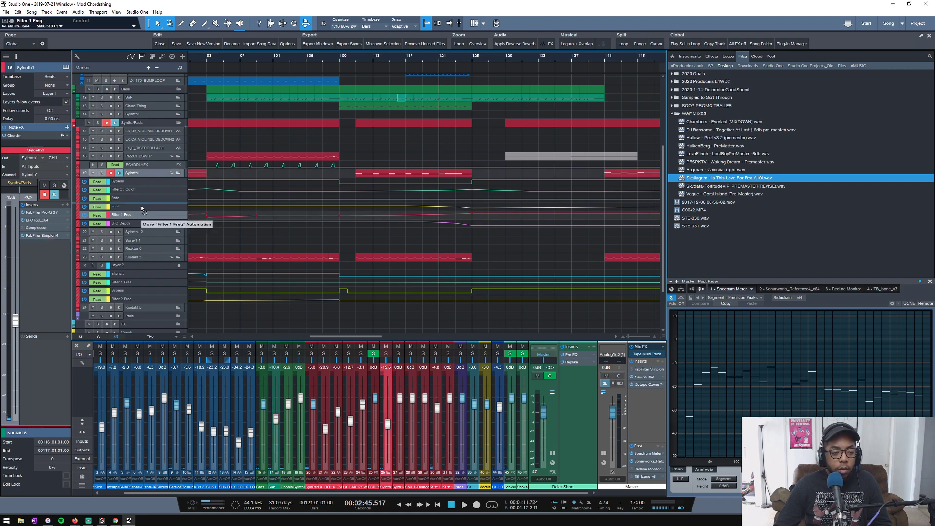
{"action": "left_click_drag", "start_coordinate": [141, 202], "coordinate": [140, 200]}
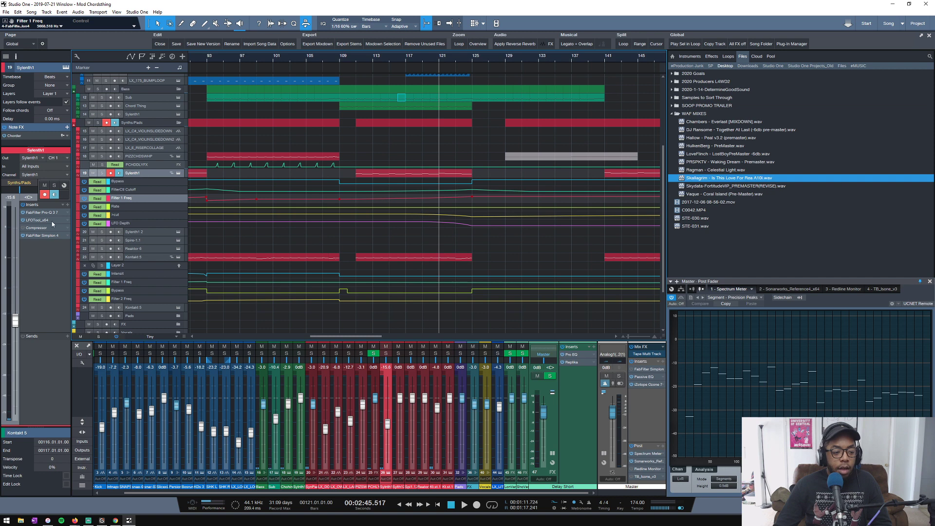
Enable the second filter in the track's FabFilter Simplon, add a Filter 2 Freq automation lane, and close the plug-in window.
{"action": "double_click", "coordinate": [42, 236]}
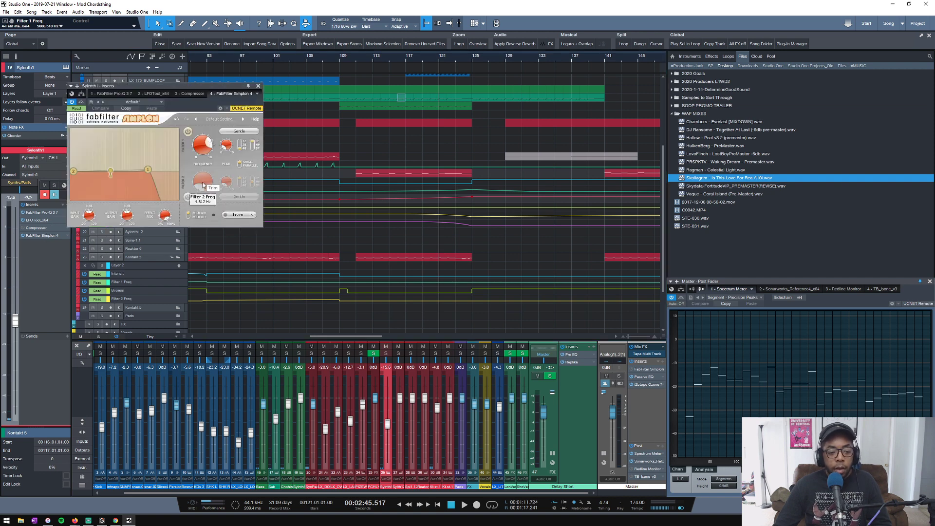
{"action": "left_click", "coordinate": [188, 197]}
{"action": "right_click", "coordinate": [204, 188]}
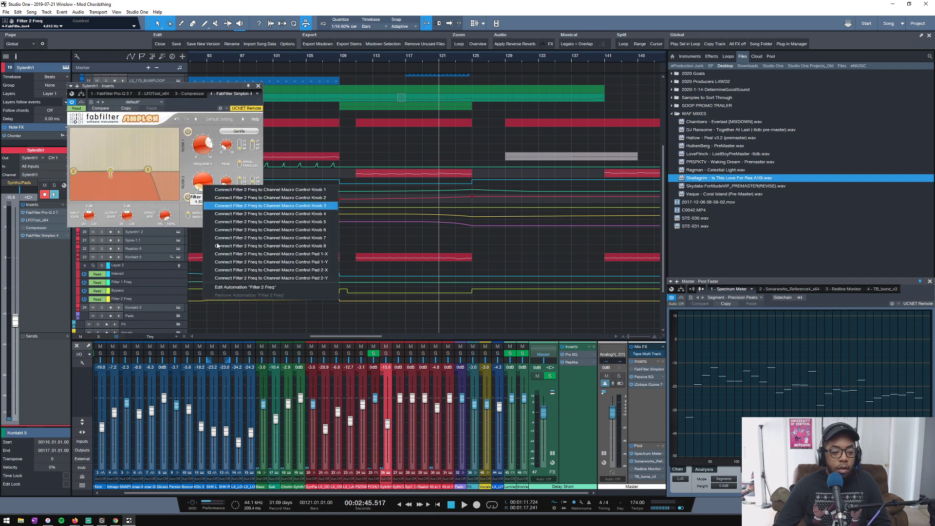
{"action": "left_click", "coordinate": [251, 289]}
{"action": "key", "text": "space"}
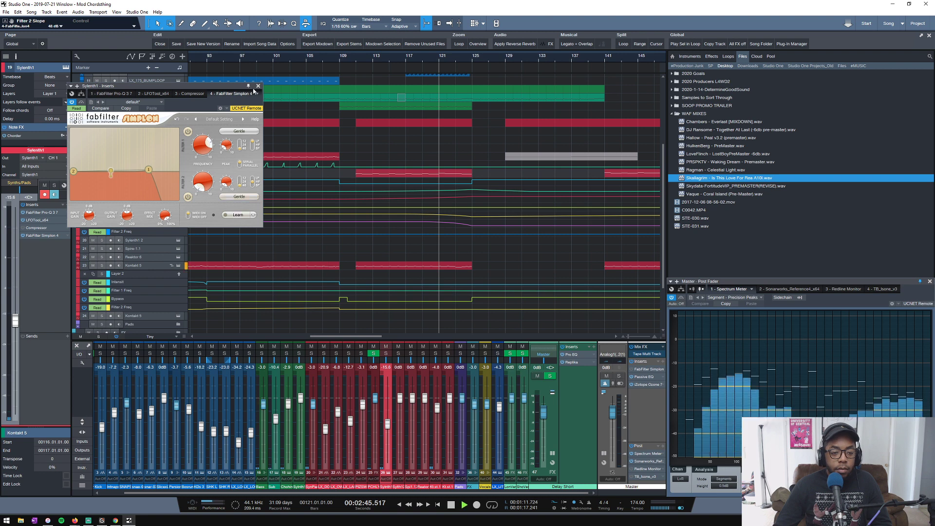
{"action": "left_click", "coordinate": [259, 86]}
Solo the Sylenth1 track, expand the Filter 2 Freq lane, and curve it upward from bar 119 to bar 125.
{"action": "left_click", "coordinate": [102, 173]}
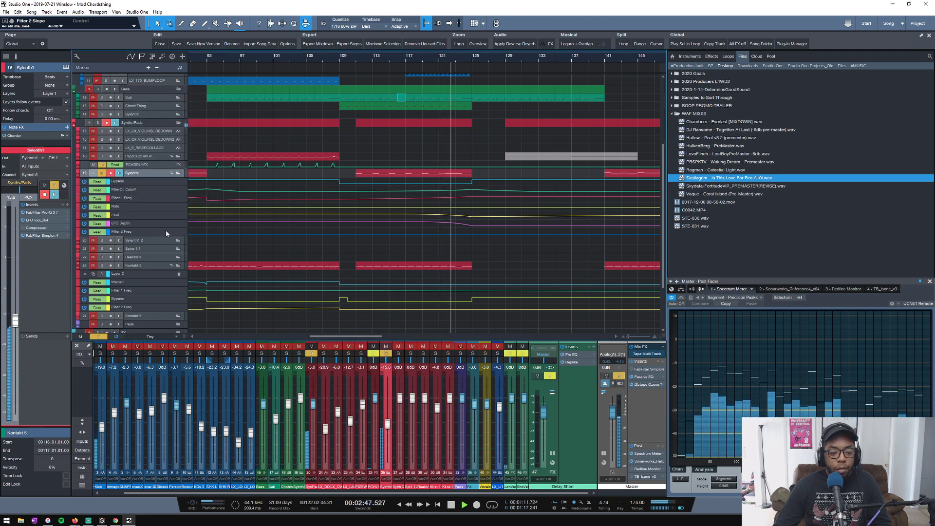
{"action": "left_click_drag", "start_coordinate": [168, 237], "coordinate": [168, 291]}
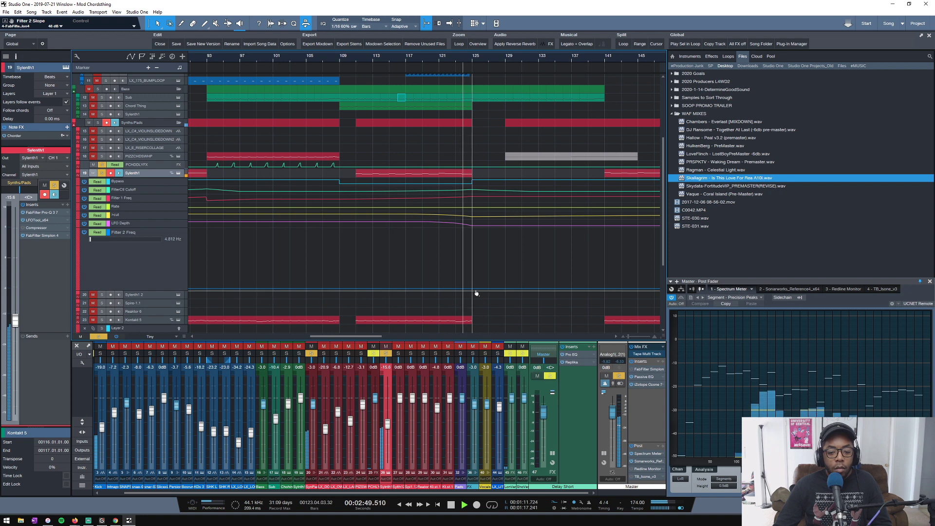
{"action": "left_click_drag", "start_coordinate": [474, 288], "coordinate": [470, 250]}
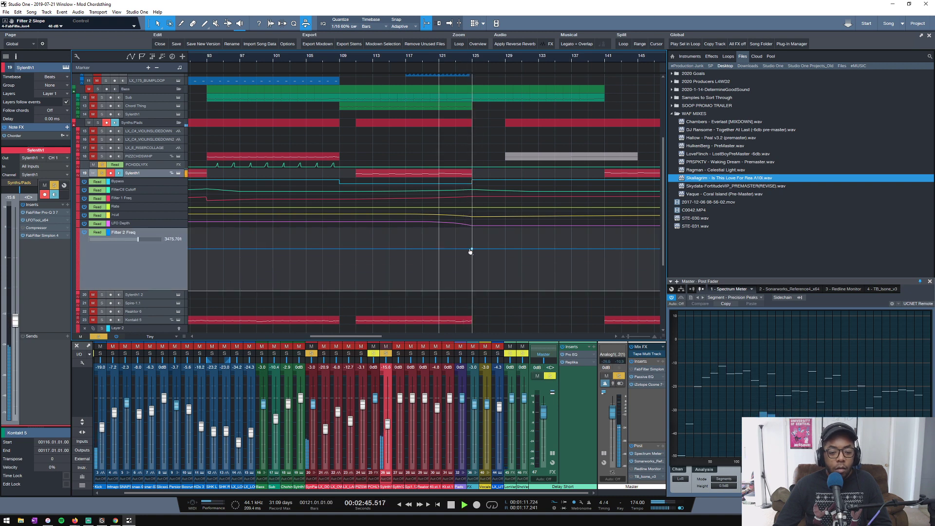
{"action": "left_click_drag", "start_coordinate": [472, 251], "coordinate": [423, 289]}
{"action": "key", "text": "space"}
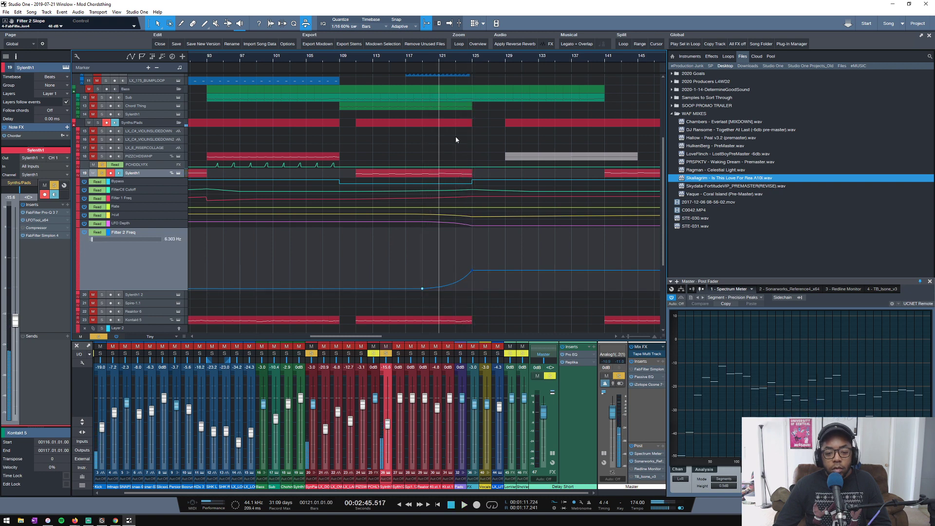
Audition the filter rise, lower its Filter 2 Freq point at bar 125 slightly, and add a raised point at bar 111.
{"action": "left_click", "coordinate": [462, 59]}
{"action": "key", "text": "space"}
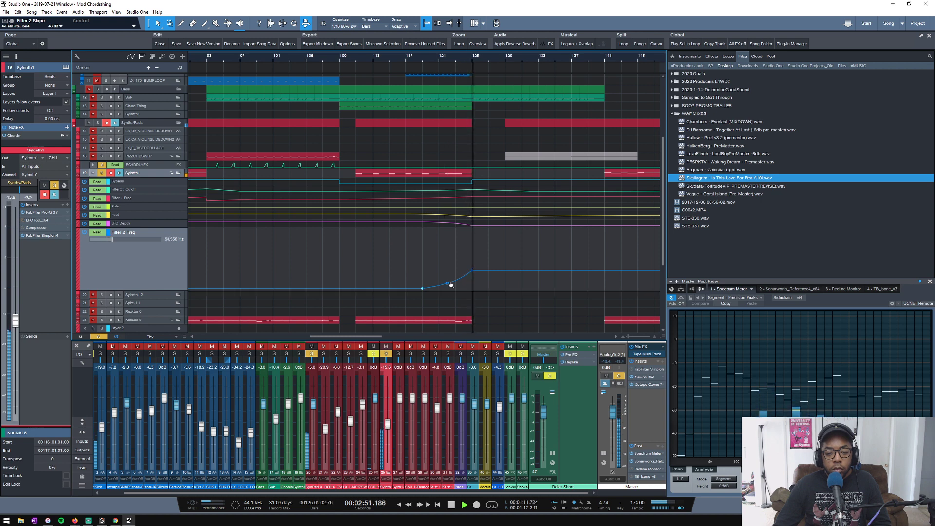
{"action": "key", "text": "space"}
{"action": "left_click_drag", "start_coordinate": [473, 270], "coordinate": [473, 273]}
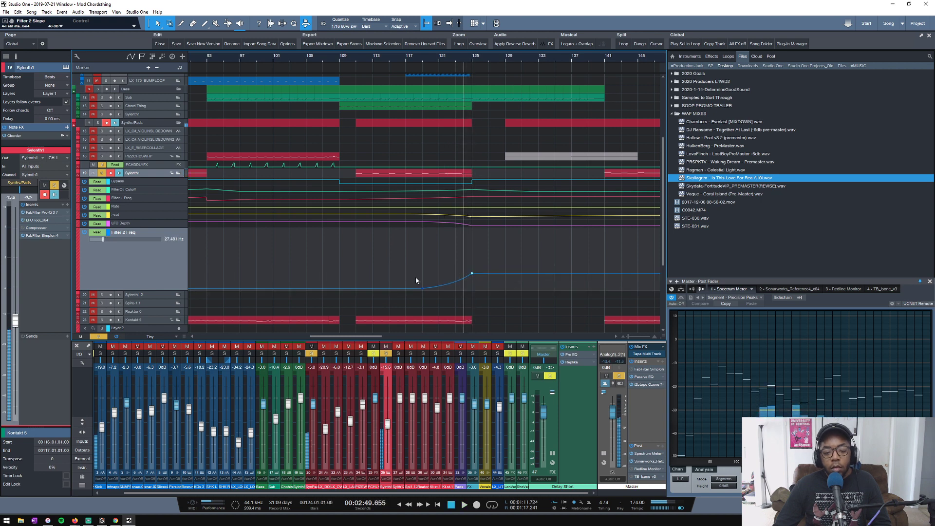
{"action": "left_click_drag", "start_coordinate": [361, 291], "coordinate": [356, 270]}
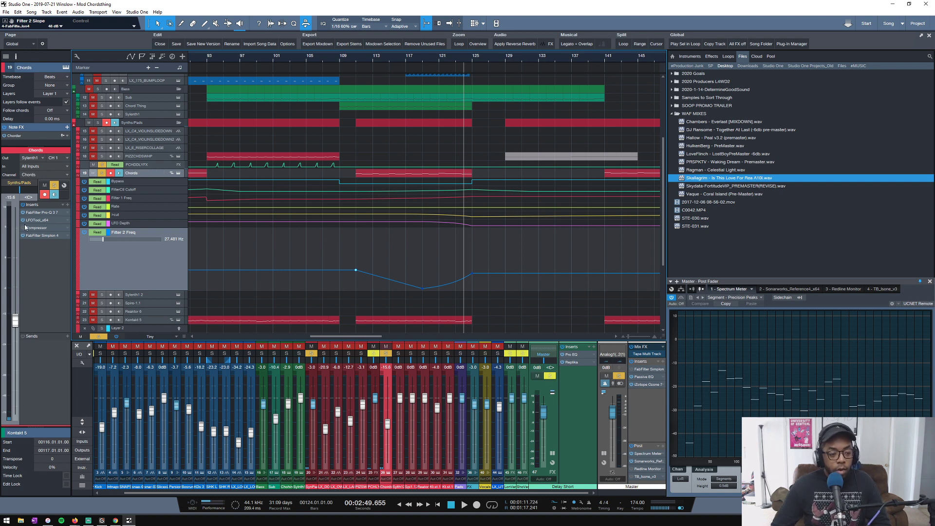
Insert MUtility on the Chords track with a Basic - Volume automation lane and close the plug-in window.
{"action": "left_click", "coordinate": [67, 206]}
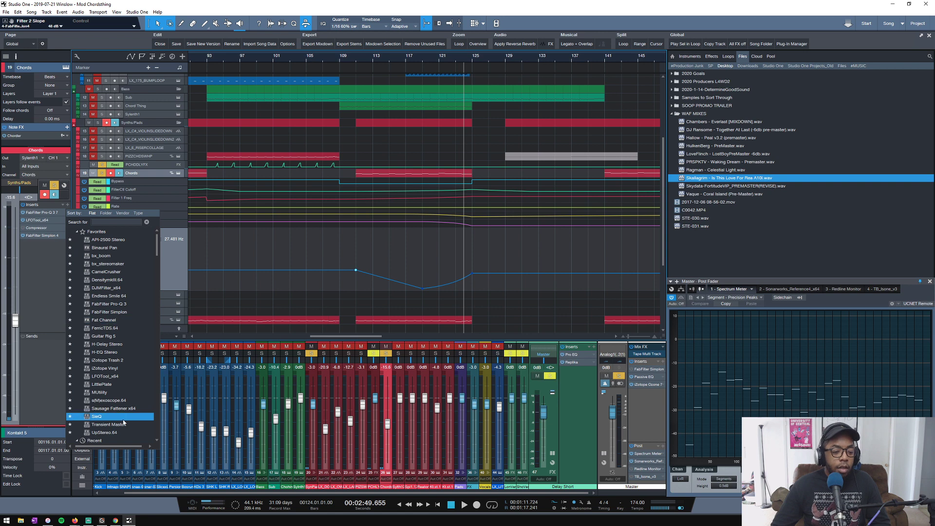
{"action": "left_click", "coordinate": [109, 392]}
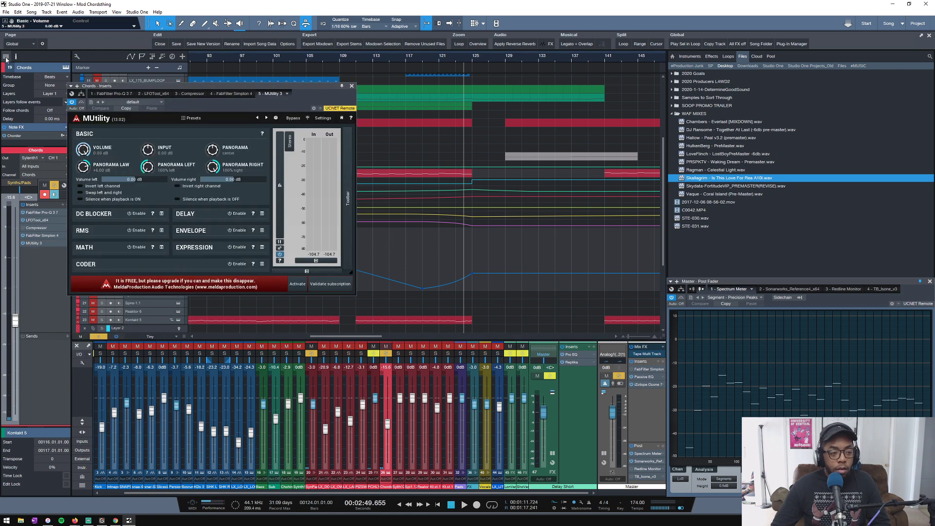
{"action": "left_click", "coordinate": [352, 86]}
Expand the Basic - Volume lane and curve it down from 0 dB to about -7.4 dB at bar 125, auditioning the result.
{"action": "scroll", "coordinate": [156, 255], "scroll_direction": "down", "scroll_amount": 3}
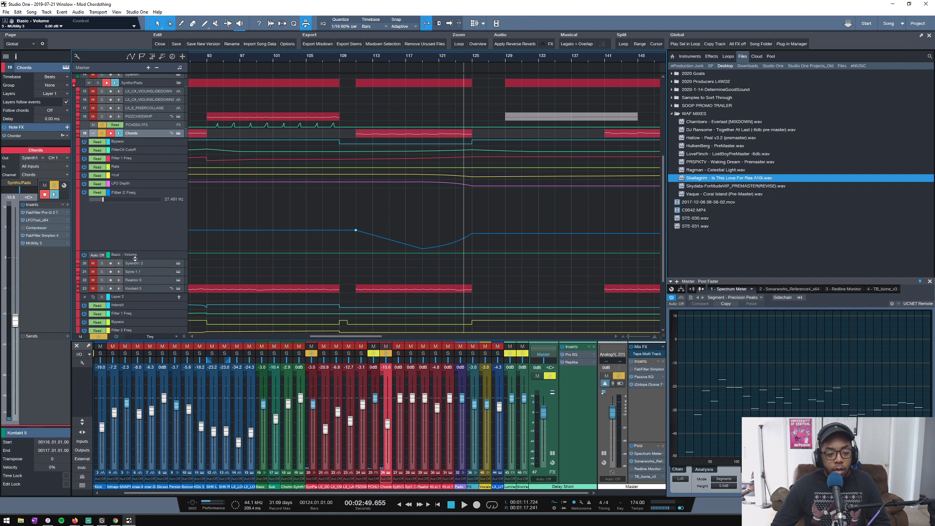
{"action": "left_click_drag", "start_coordinate": [135, 259], "coordinate": [135, 293]}
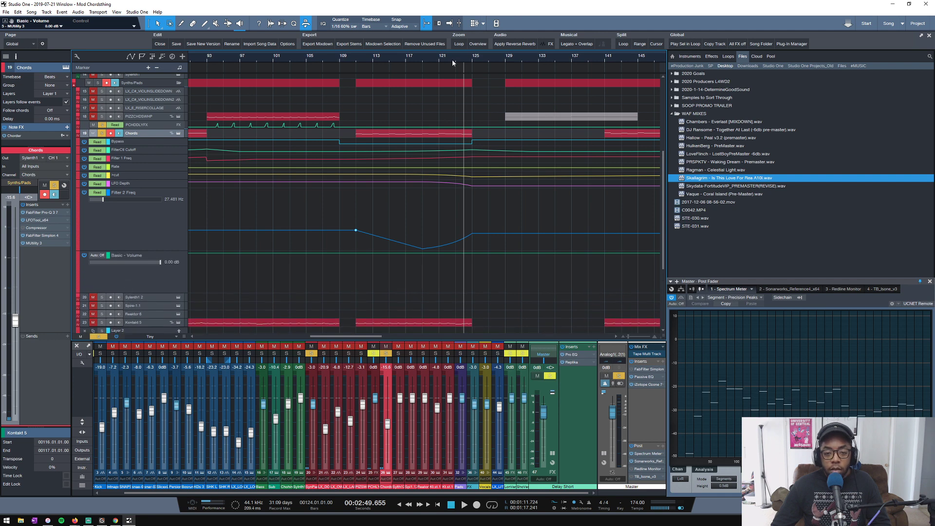
{"action": "scroll", "coordinate": [452, 60], "scroll_direction": "up", "scroll_amount": 2}
{"action": "left_click", "coordinate": [443, 244]}
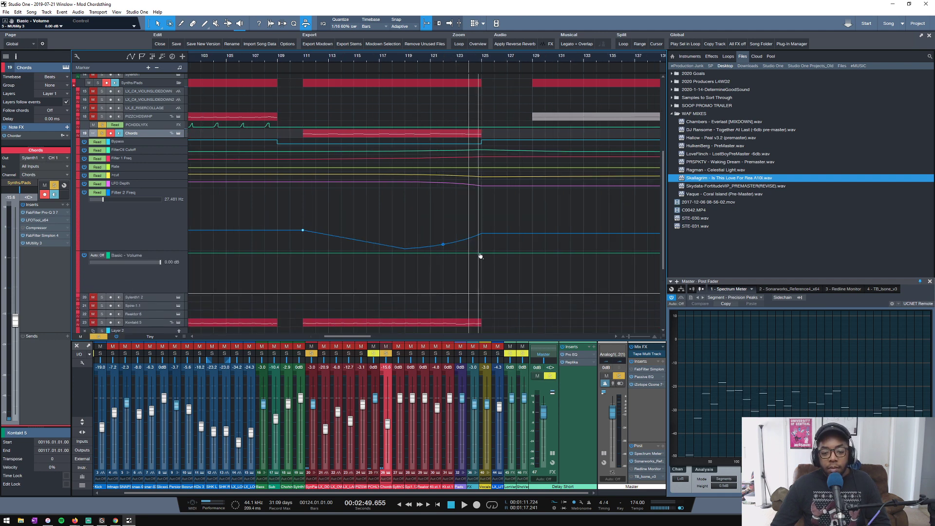
{"action": "mouse_move", "coordinate": [481, 254]}
{"action": "left_mouse_down"}
{"action": "mouse_move", "coordinate": [475, 264]}
{"action": "mouse_move", "coordinate": [432, 254]}
{"action": "mouse_move", "coordinate": [481, 268]}
{"action": "left_mouse_up"}
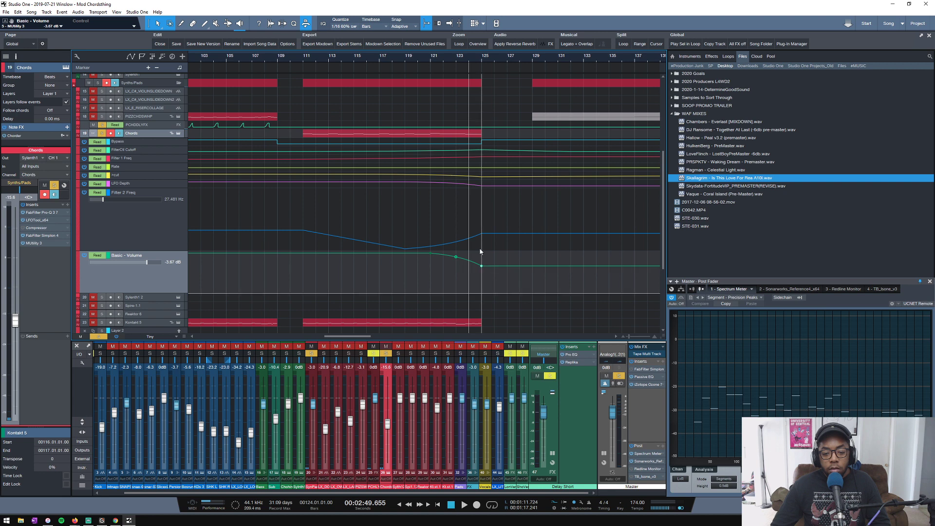
{"action": "key", "text": "space"}
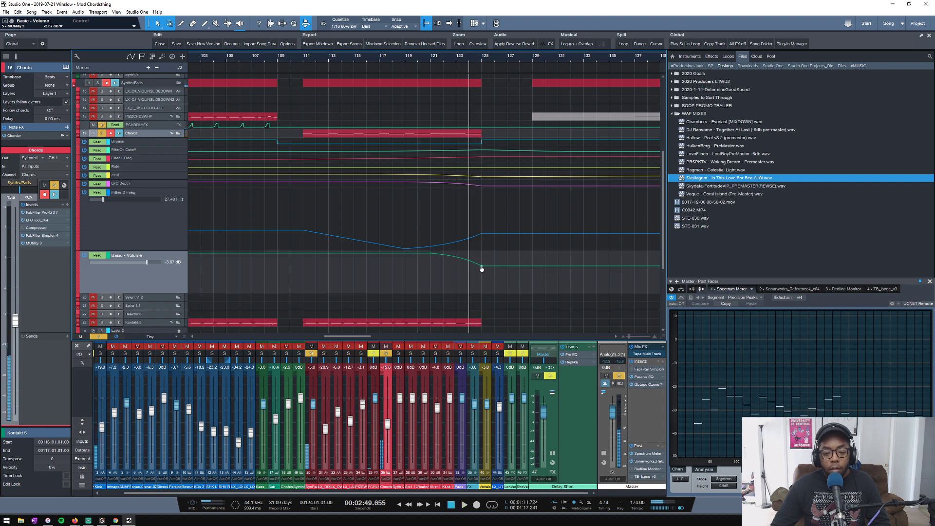
{"action": "mouse_move", "coordinate": [482, 267]}
{"action": "left_mouse_down"}
{"action": "mouse_move", "coordinate": [480, 277]}
{"action": "mouse_move", "coordinate": [483, 267]}
{"action": "left_mouse_up"}
{"action": "key", "text": "space"}
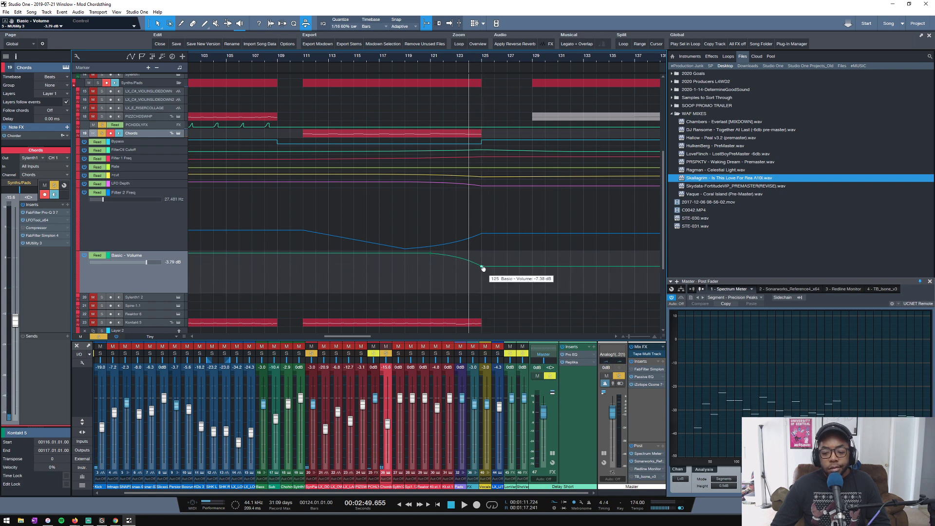
Drop Basic - Volume to its minimum at bar 125 and move the preceding point earlier, giving a short curved fade before the bar.
{"action": "left_click_drag", "start_coordinate": [483, 269], "coordinate": [480, 294]}
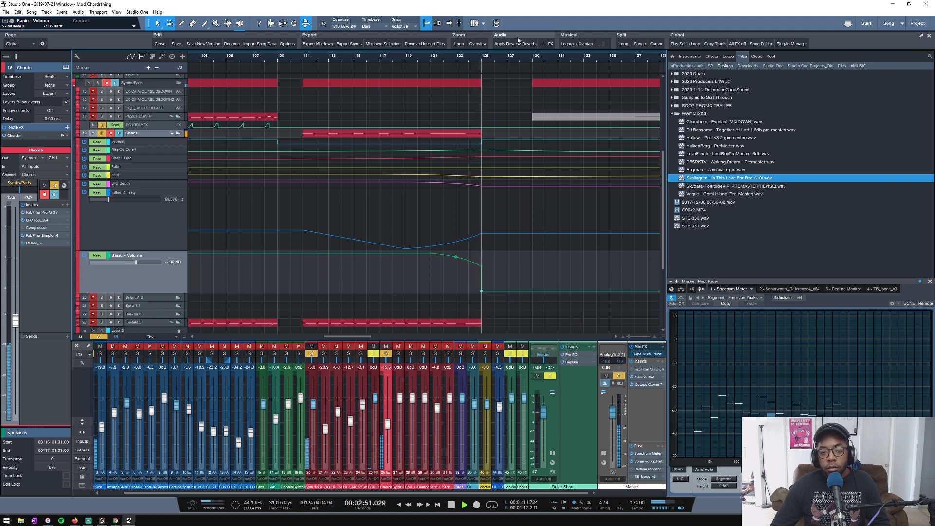
{"action": "key", "text": "space"}
{"action": "scroll", "coordinate": [481, 60], "scroll_direction": "up", "scroll_amount": 4}
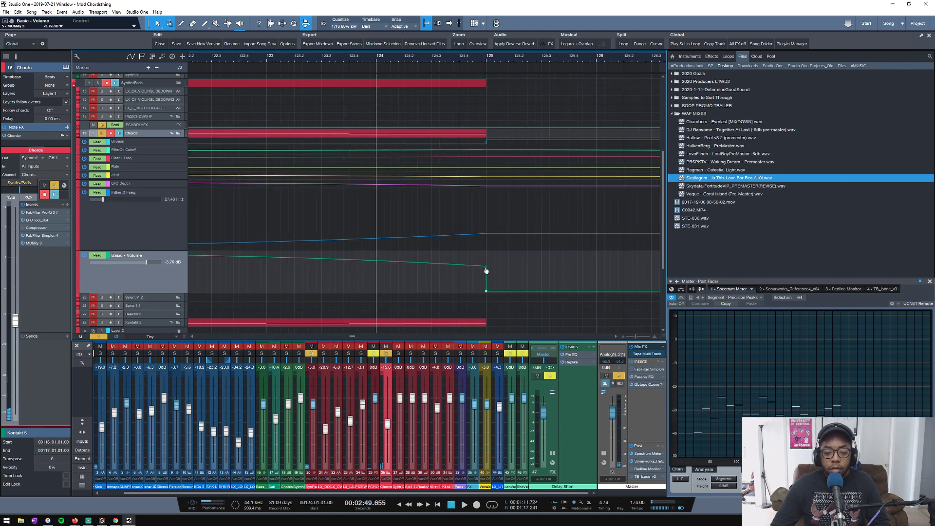
{"action": "left_click_drag", "start_coordinate": [487, 271], "coordinate": [482, 269]}
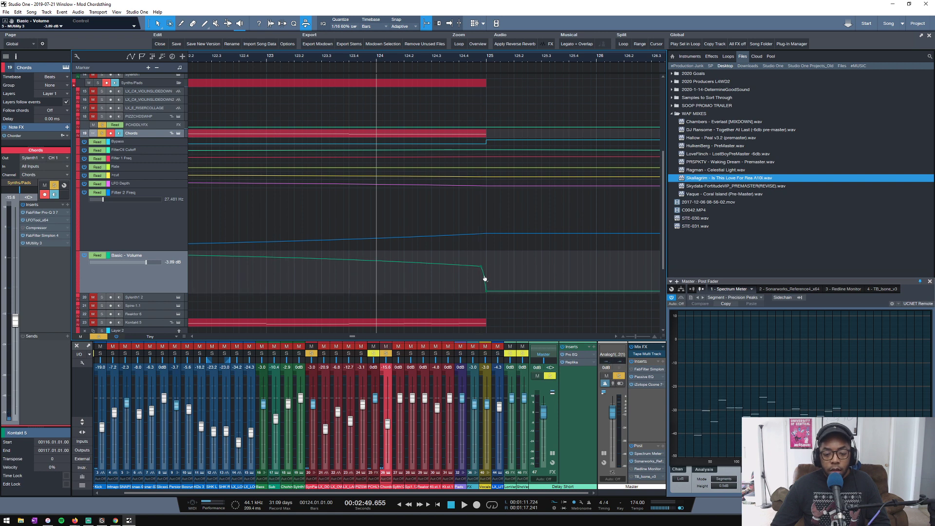
{"action": "scroll", "coordinate": [507, 57], "scroll_direction": "down", "scroll_amount": 2}
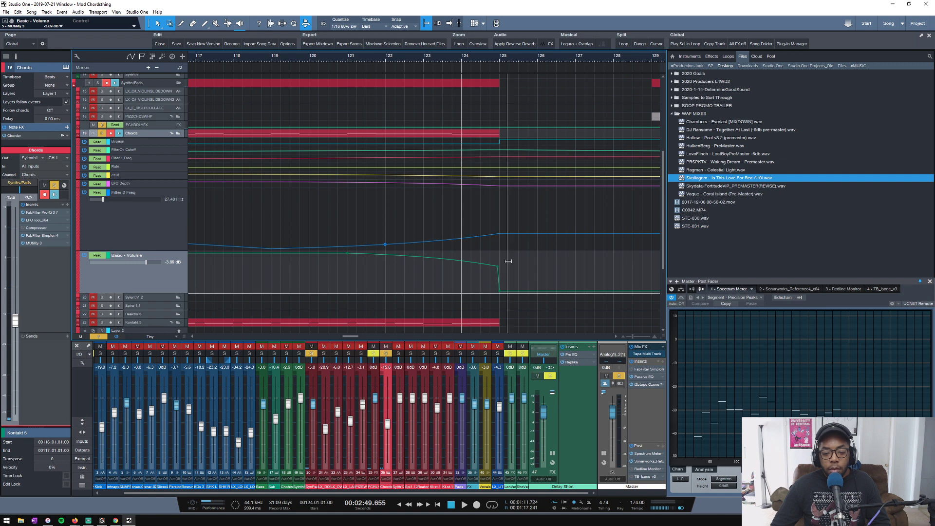
{"action": "scroll", "coordinate": [496, 59], "scroll_direction": "up", "scroll_amount": 4}
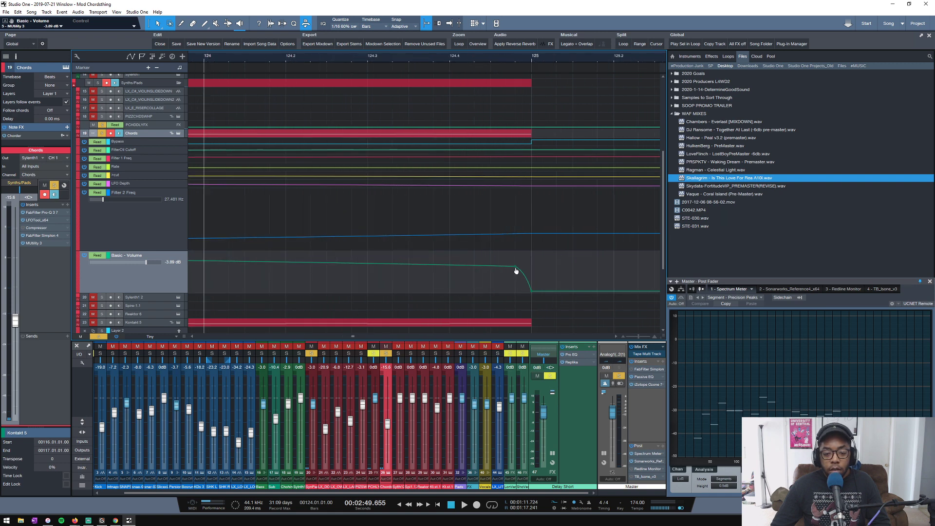
{"action": "left_click_drag", "start_coordinate": [493, 269], "coordinate": [492, 269]}
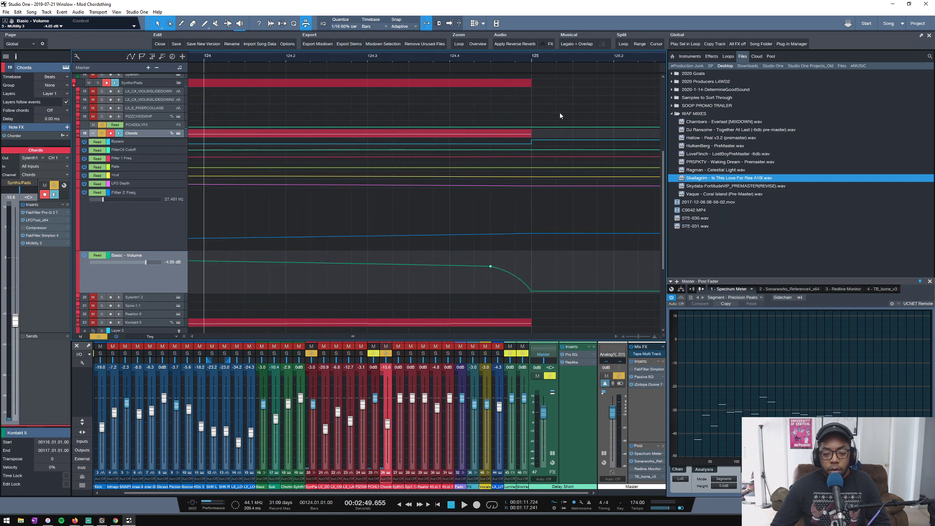
Audition the Chords volume fade and reshape its final curve to hold longer and drop more steeply into bar 125.
{"action": "scroll", "coordinate": [574, 63], "scroll_direction": "down", "scroll_amount": 4}
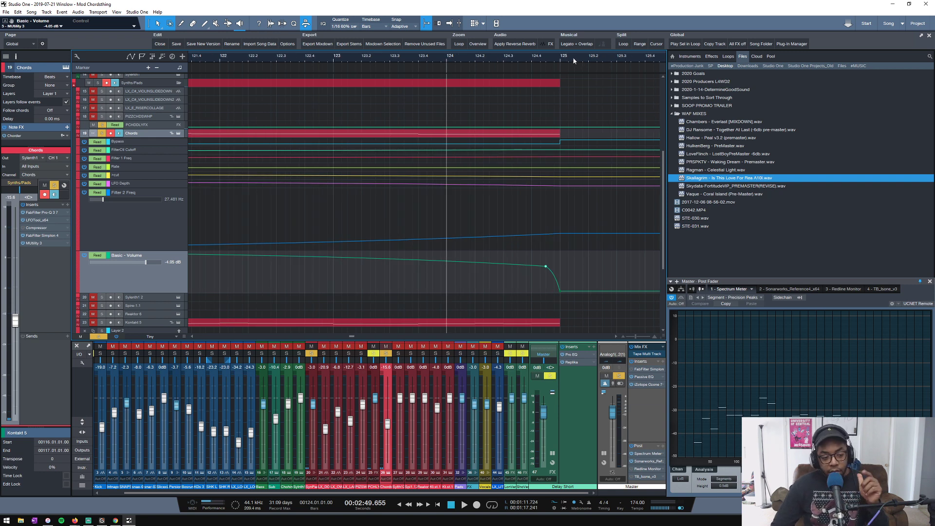
{"action": "scroll", "coordinate": [558, 60], "scroll_direction": "down", "scroll_amount": 4}
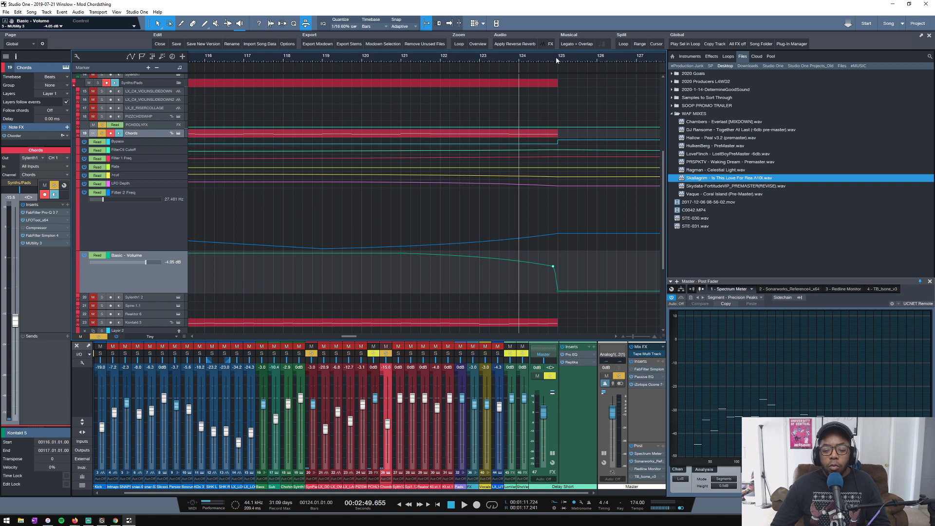
{"action": "key", "text": "space"}
{"action": "scroll", "coordinate": [556, 57], "scroll_direction": "down", "scroll_amount": 5}
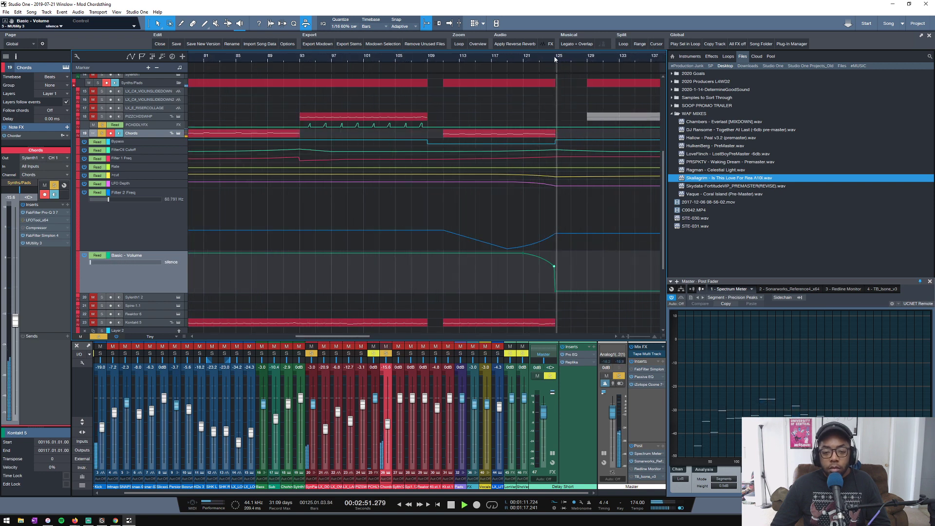
{"action": "scroll", "coordinate": [558, 56], "scroll_direction": "up", "scroll_amount": 10}
{"action": "key", "text": "space"}
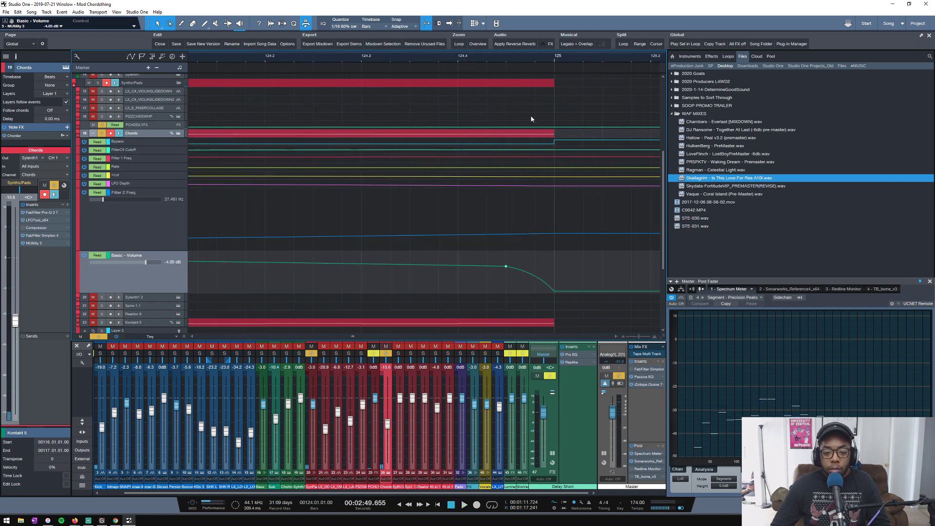
{"action": "left_click", "coordinate": [542, 281]}
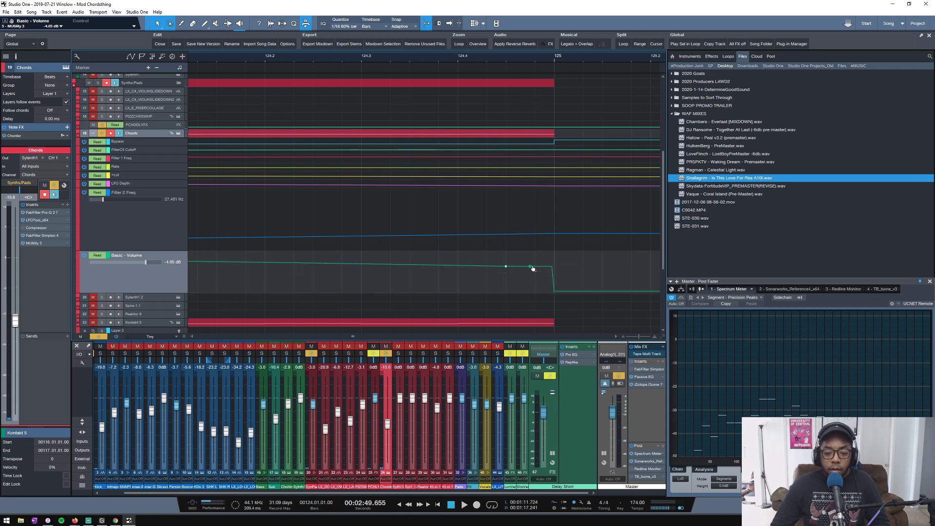
{"action": "double_click", "coordinate": [530, 270]}
Solo the Kontakt 5 part that ends at bar 125 and audition it together with the Chords through the transition.
{"action": "key", "text": "space"}
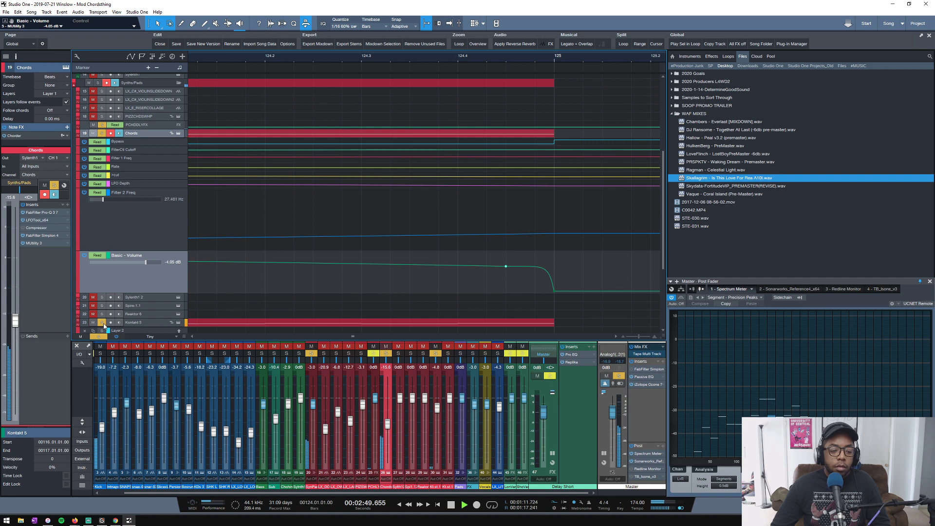
{"action": "scroll", "coordinate": [282, 250], "scroll_direction": "down", "scroll_amount": 3}
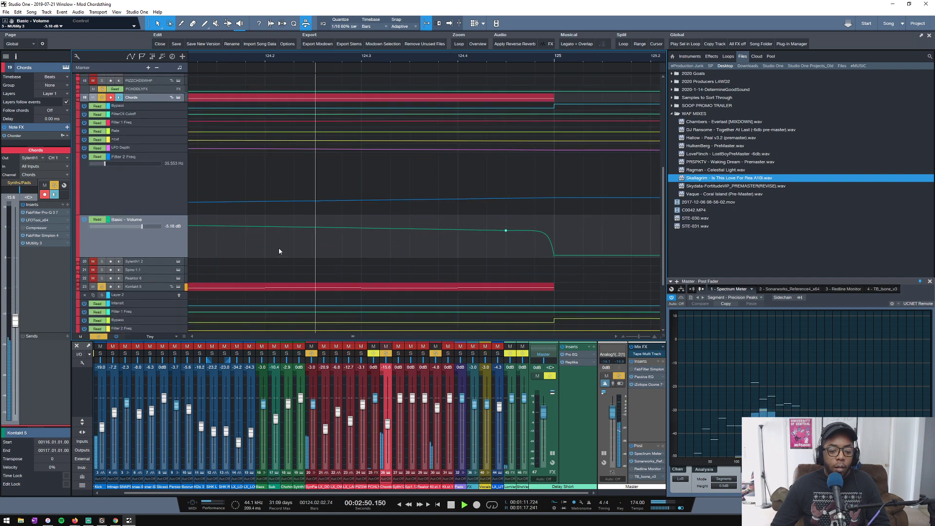
{"action": "scroll", "coordinate": [413, 150], "scroll_direction": "down", "scroll_amount": 2}
{"action": "scroll", "coordinate": [516, 60], "scroll_direction": "down", "scroll_amount": 10}
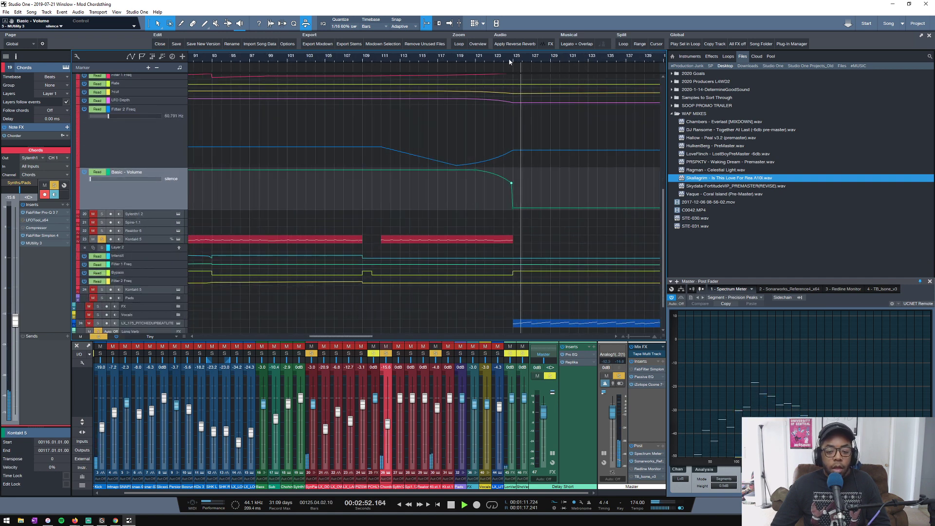
{"action": "scroll", "coordinate": [510, 62], "scroll_direction": "down", "scroll_amount": 2}
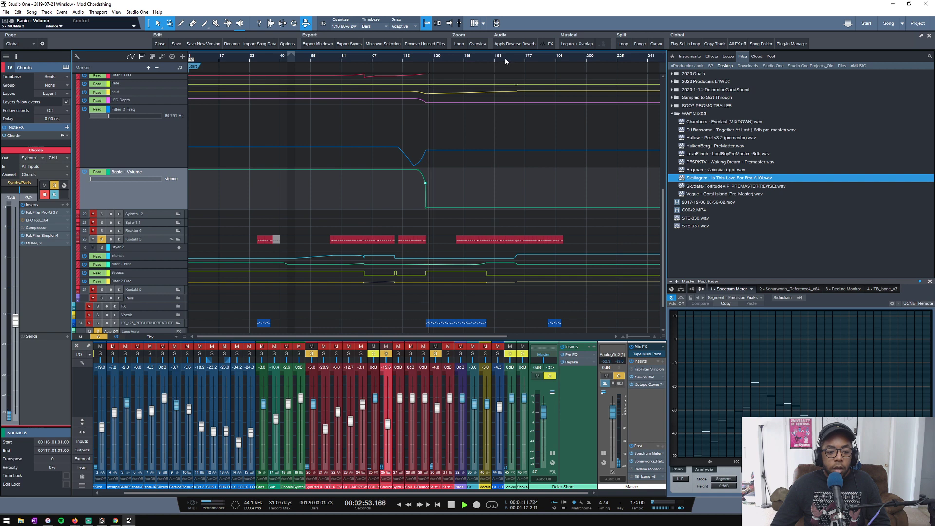
Add a shallow low-mid cut in the last FabFilter Pro-Q 3 insert on Kontakt 5 during playback from bar 115, and close it.
{"action": "left_click", "coordinate": [145, 240]}
{"action": "key", "text": "space"}
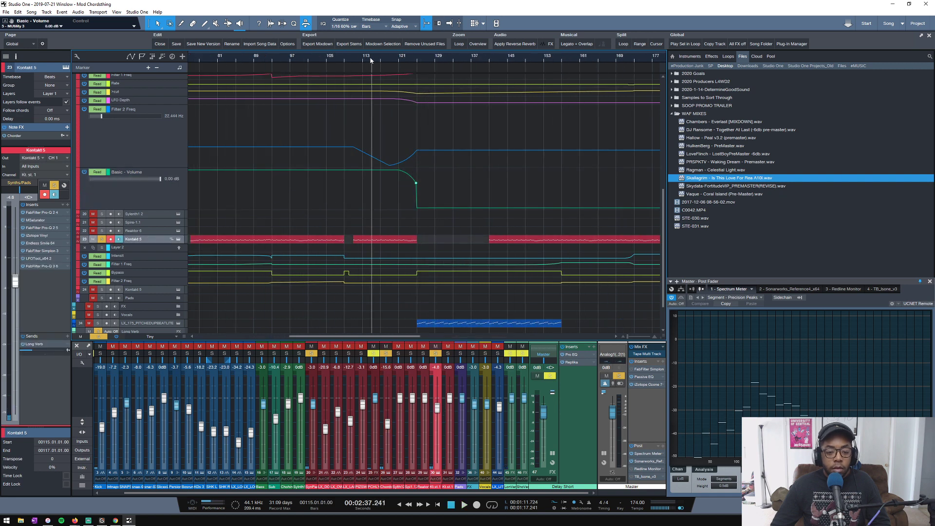
{"action": "double_click", "coordinate": [37, 266]}
{"action": "key", "text": "space"}
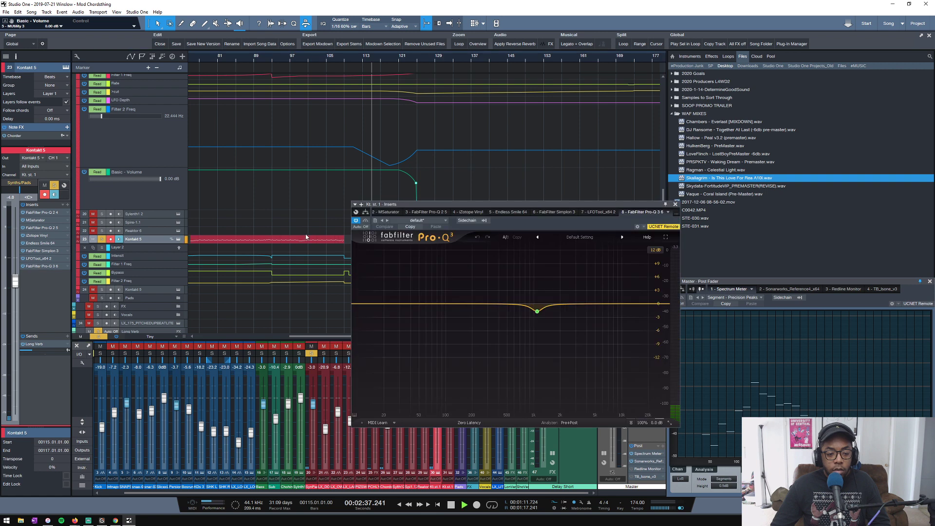
{"action": "mouse_move", "coordinate": [476, 305]}
{"action": "left_mouse_down"}
{"action": "mouse_move", "coordinate": [476, 249]}
{"action": "mouse_move", "coordinate": [467, 314]}
{"action": "left_mouse_up"}
{"action": "scroll", "coordinate": [476, 248], "scroll_direction": "up", "scroll_amount": 5}
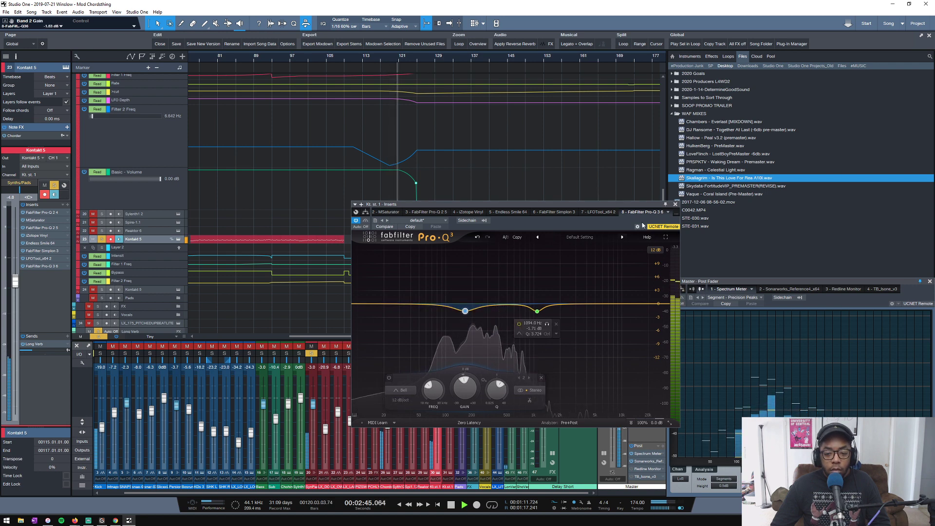
{"action": "left_click", "coordinate": [676, 204]}
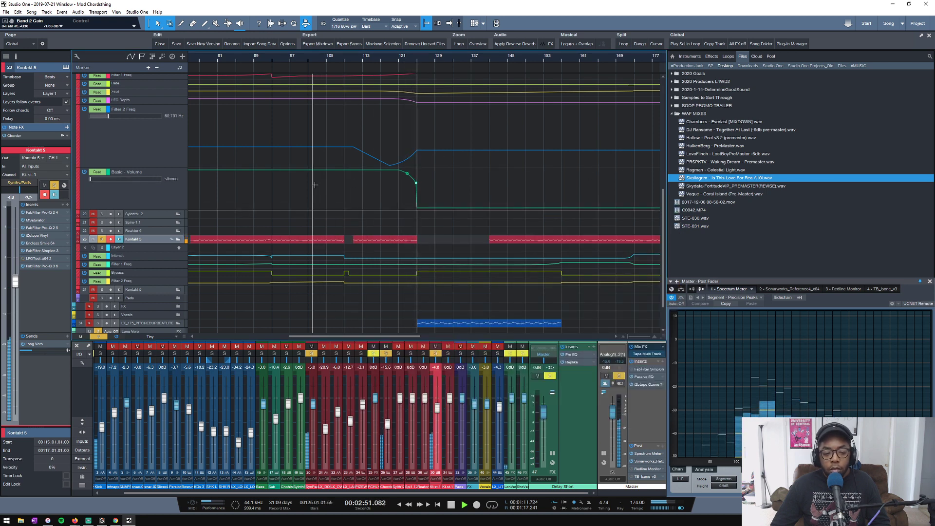
{"action": "key", "text": "space"}
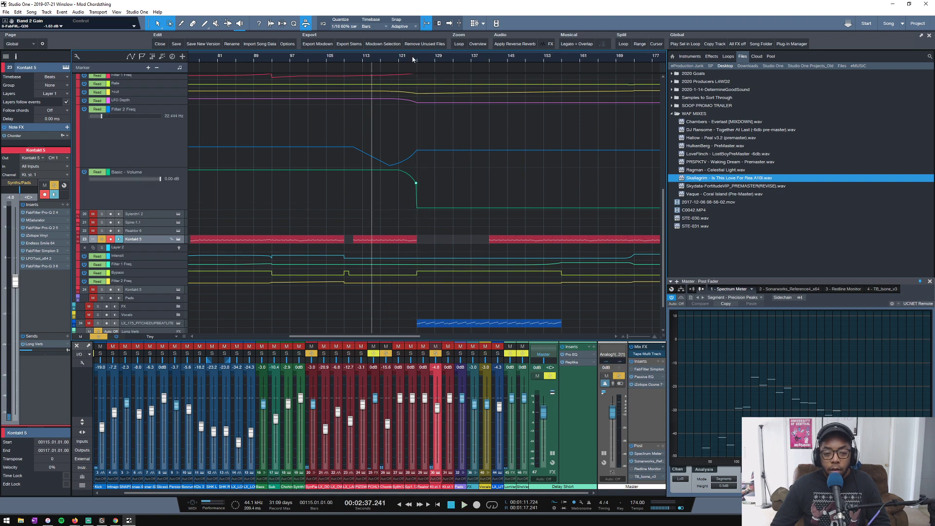
Copy Kontakt 5's Intensit, Filter 1 Freq and Filter 2 Freq automation points from around bars 171–173 to bars 123–125.
{"action": "scroll", "coordinate": [413, 59], "scroll_direction": "up", "scroll_amount": 2}
{"action": "scroll", "coordinate": [413, 59], "scroll_direction": "down", "scroll_amount": 5}
{"action": "scroll", "coordinate": [344, 254], "scroll_direction": "up", "scroll_amount": 2}
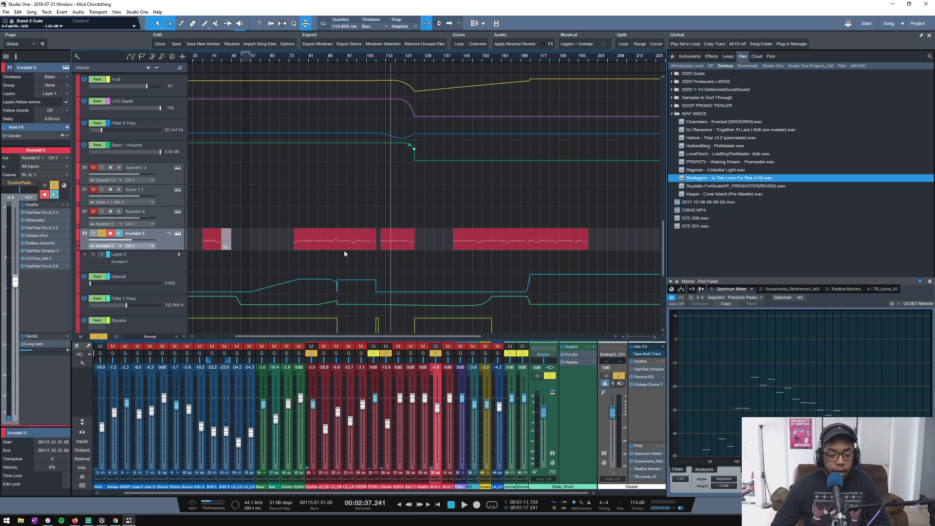
{"action": "scroll", "coordinate": [408, 266], "scroll_direction": "down", "scroll_amount": 2}
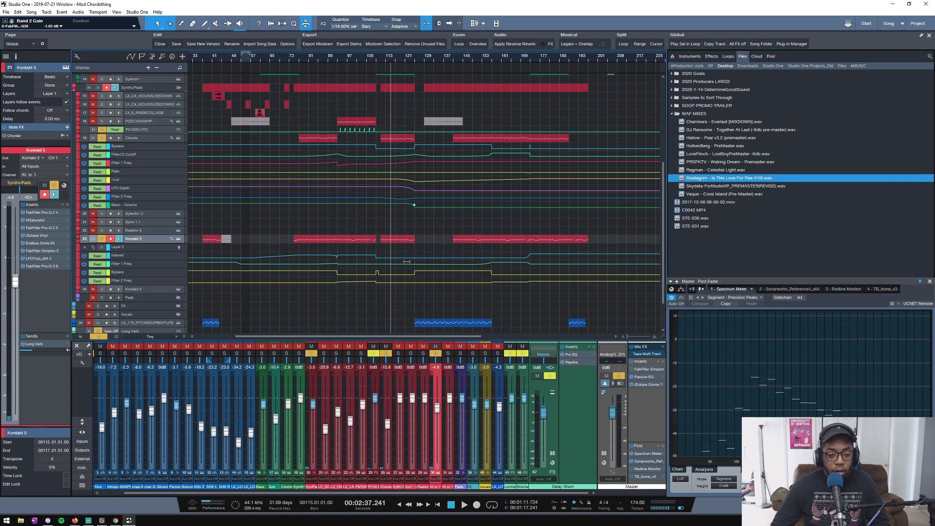
{"action": "scroll", "coordinate": [406, 261], "scroll_direction": "up", "scroll_amount": 1}
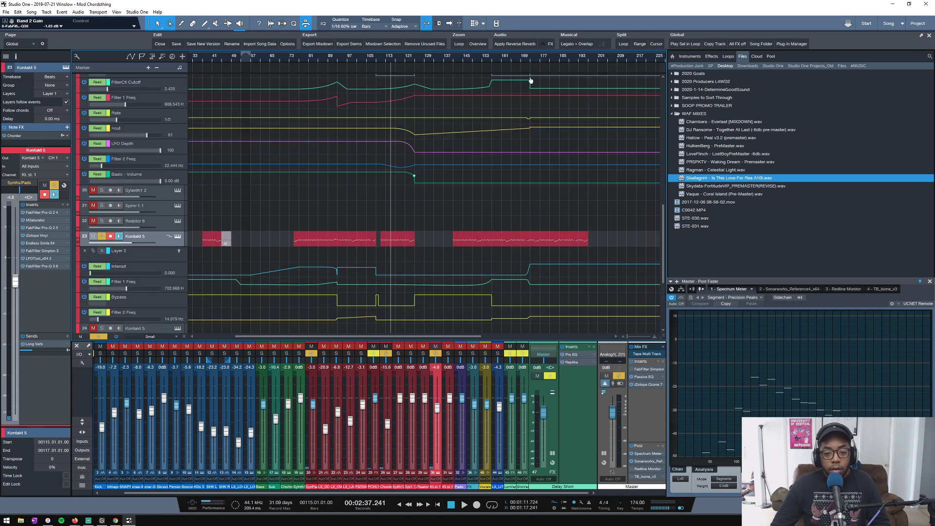
{"action": "left_click", "coordinate": [526, 277]}
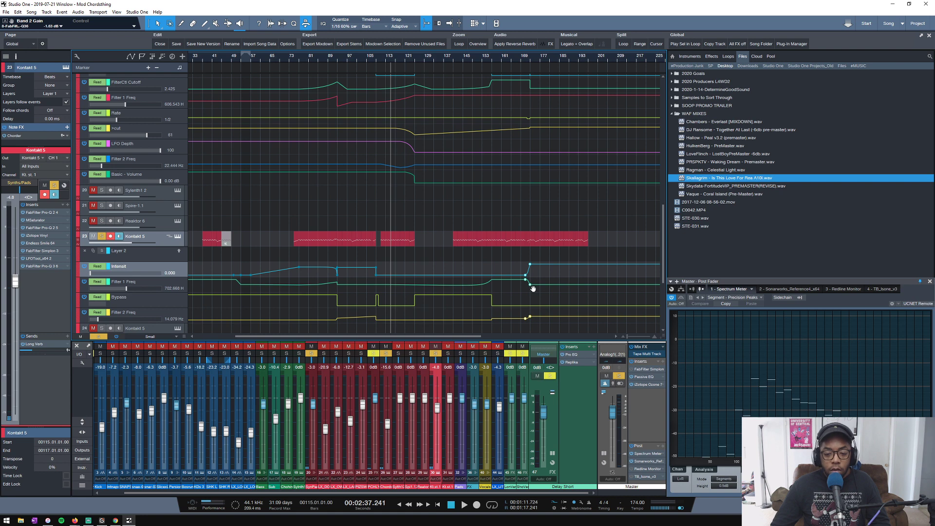
{"action": "left_click", "coordinate": [529, 283]}
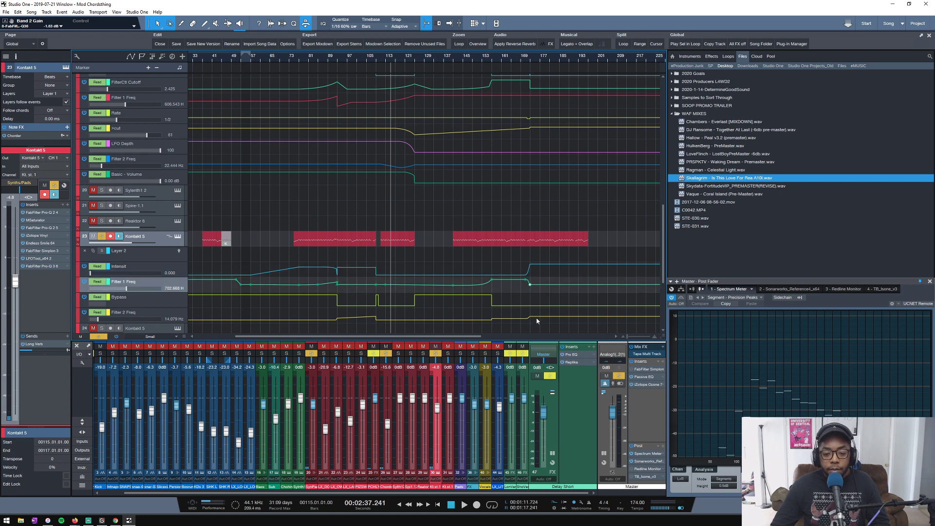
{"action": "left_click_drag", "start_coordinate": [538, 321], "coordinate": [516, 262]}
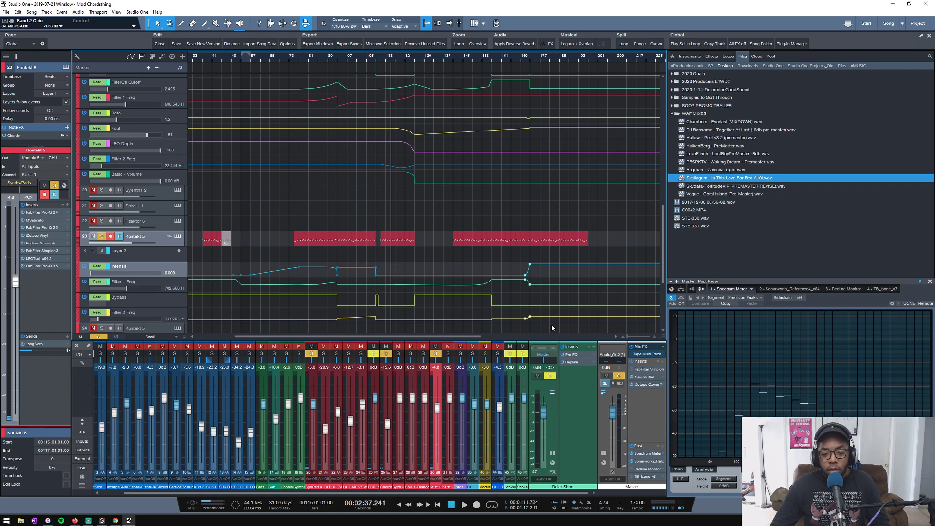
{"action": "left_click_drag", "start_coordinate": [552, 328], "coordinate": [488, 262]}
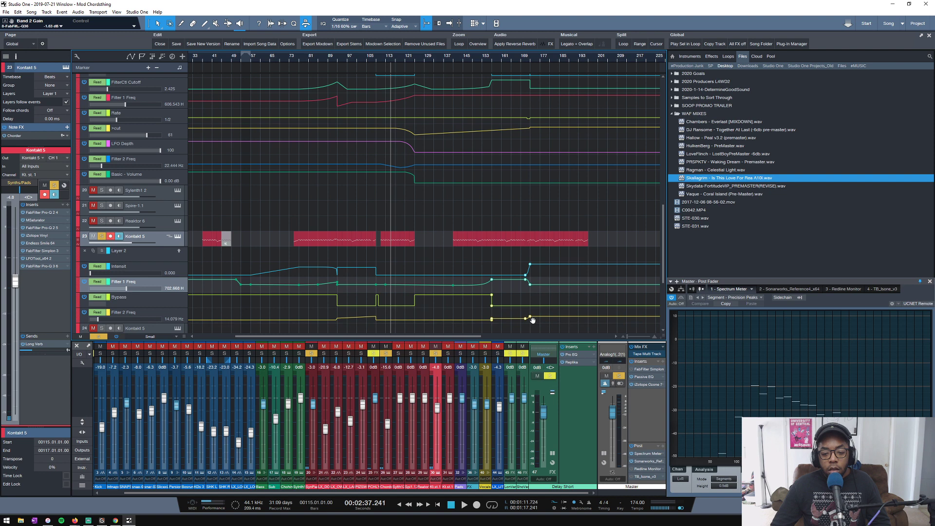
{"action": "left_click_drag", "start_coordinate": [540, 329], "coordinate": [501, 262]}
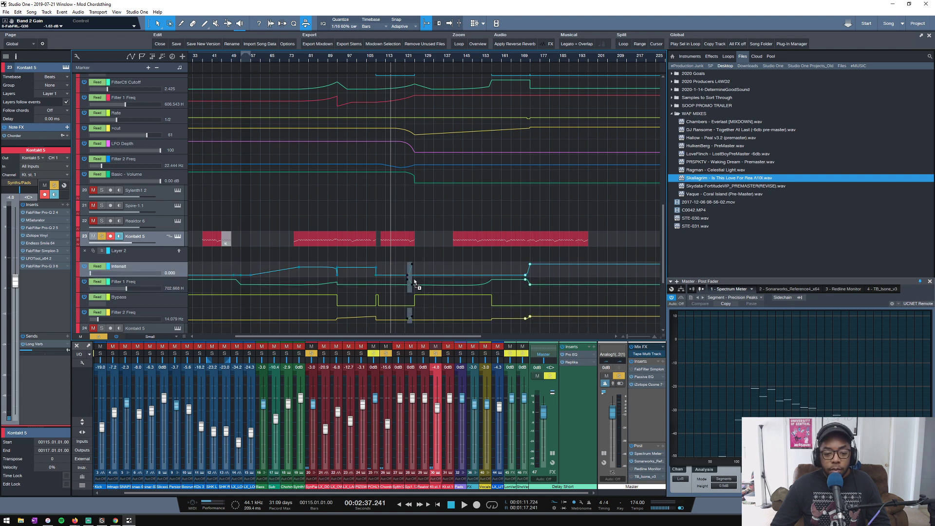
{"action": "left_click_drag", "start_coordinate": [416, 279], "coordinate": [416, 280]}
Audition the copied Kontakt 5 automation from about bar 113 and again from bar 123.
{"action": "left_click", "coordinate": [386, 59]}
{"action": "scroll", "coordinate": [414, 58], "scroll_direction": "up", "scroll_amount": 3}
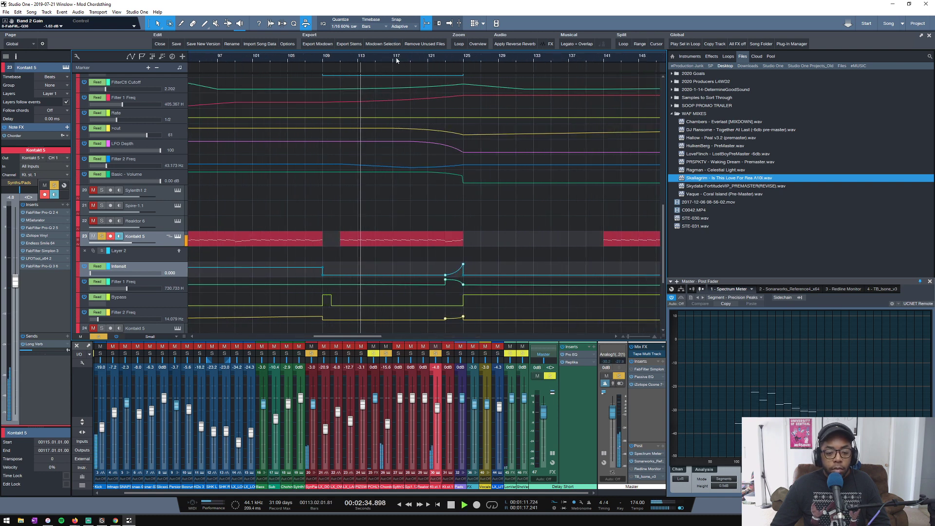
{"action": "left_click", "coordinate": [443, 59]}
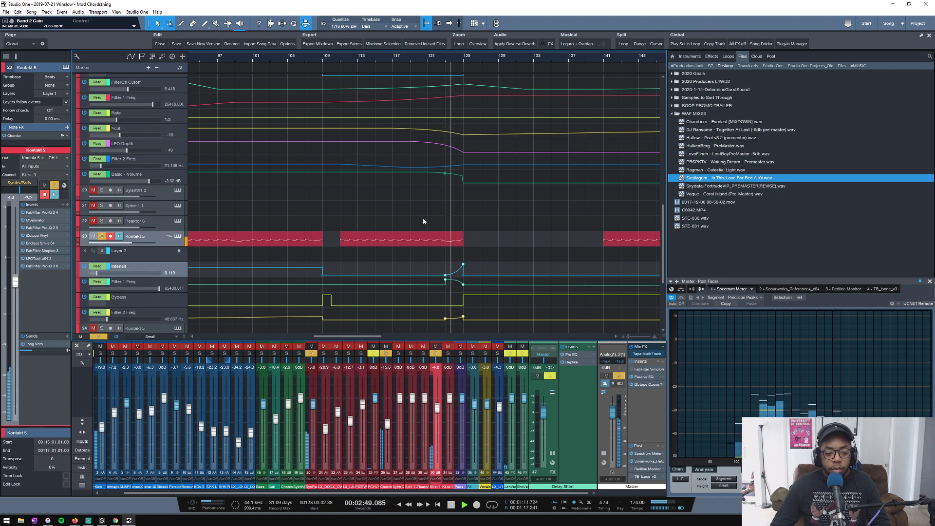
{"action": "key", "text": "space"}
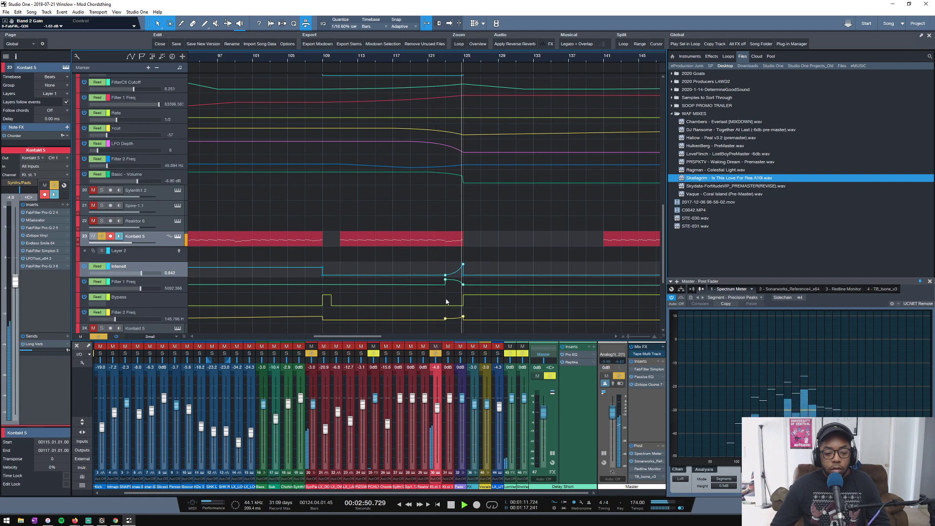
Replay the transition, lower Kontakt 5's Intensit point at bar 125 to about 70, and enlarge its Filter 2 Freq lane.
{"action": "scroll", "coordinate": [472, 285], "scroll_direction": "down", "scroll_amount": 2}
{"action": "key", "text": "space"}
{"action": "key", "text": "space"}
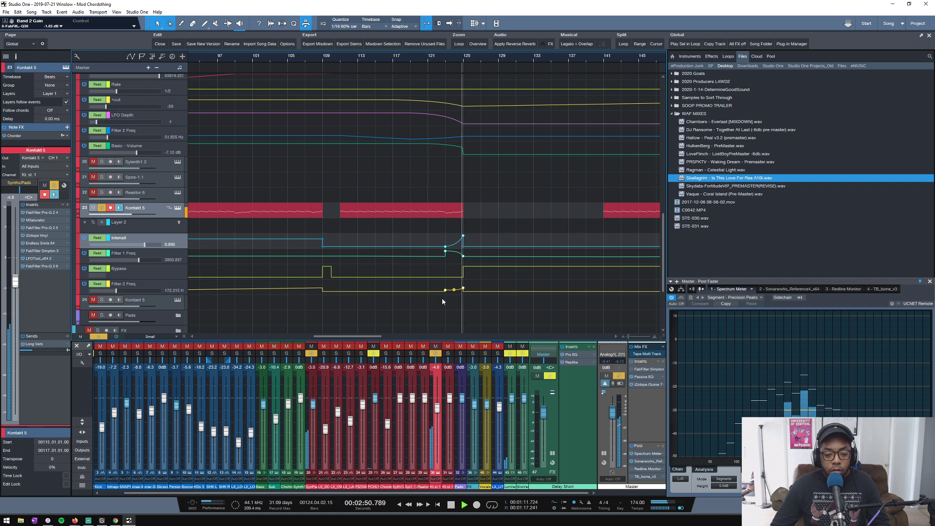
{"action": "key", "text": "space"}
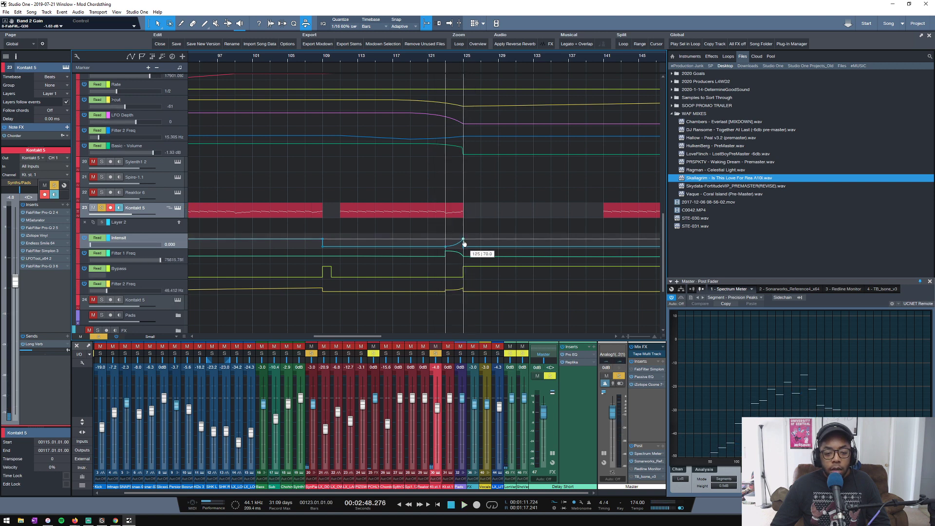
{"action": "left_click_drag", "start_coordinate": [159, 294], "coordinate": [159, 307]}
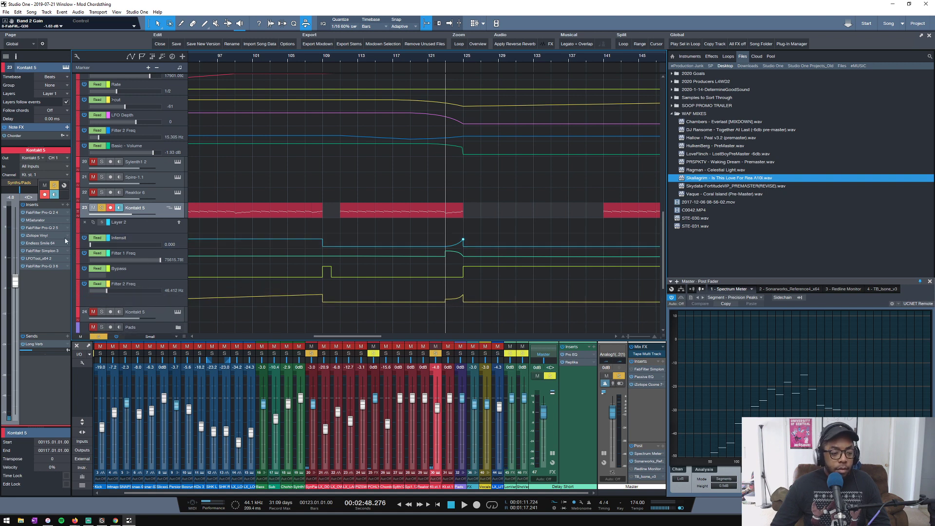
Add an LFO Depth automation lane for Kontakt 5's LFOTool insert, close the plug-in window, and make the lane taller.
{"action": "left_click", "coordinate": [41, 259]}
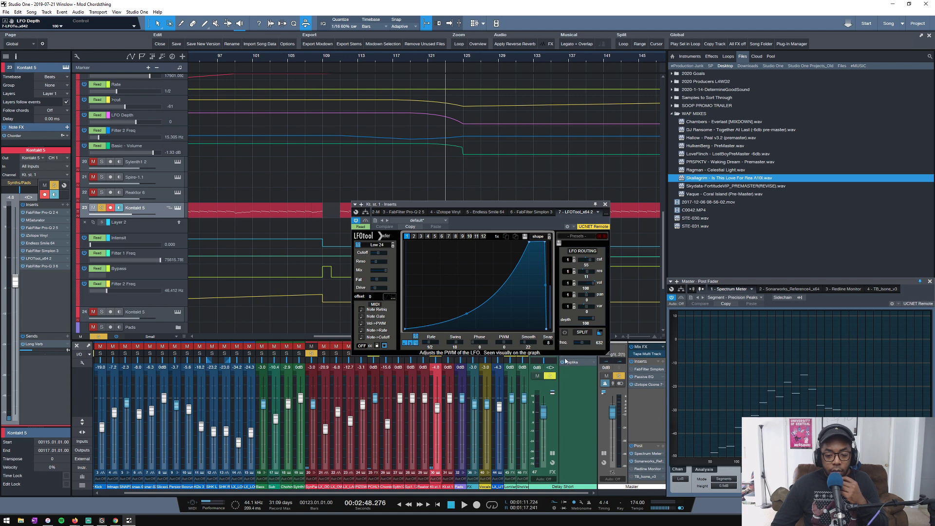
{"action": "left_click", "coordinate": [5, 22]}
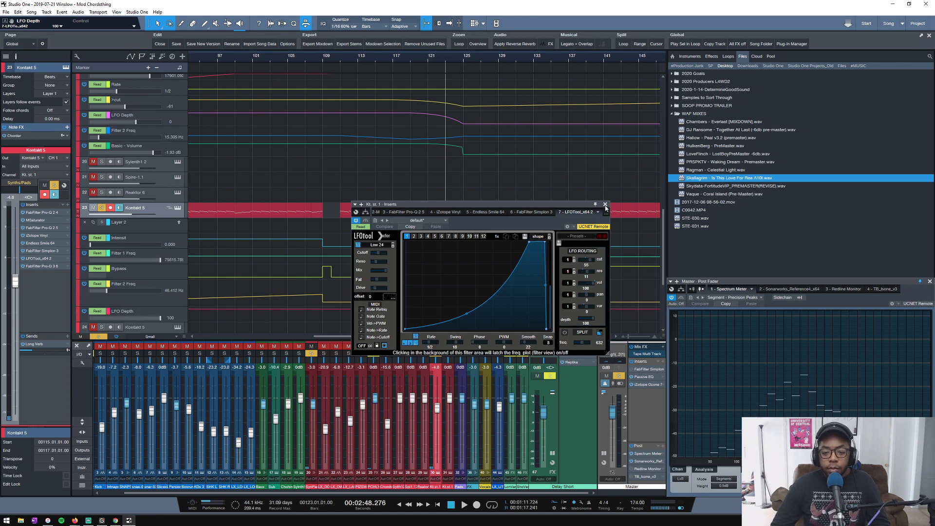
{"action": "left_click", "coordinate": [606, 204]}
{"action": "scroll", "coordinate": [276, 251], "scroll_direction": "down", "scroll_amount": 5}
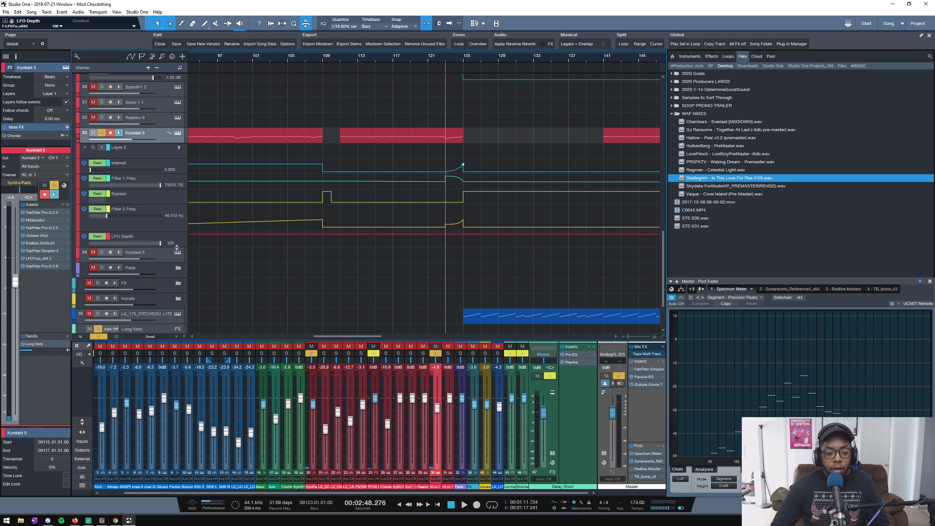
{"action": "left_click_drag", "start_coordinate": [176, 247], "coordinate": [172, 296]}
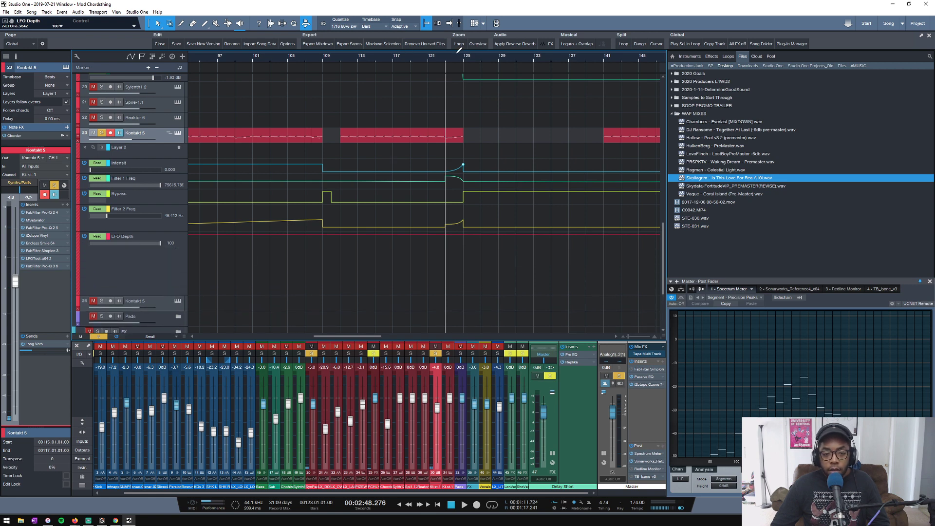
Curve Kontakt 5's LFO Depth from 100 at about bar 121 down to its minimum at bar 125, adjusting the bend while auditioning.
{"action": "scroll", "coordinate": [453, 57], "scroll_direction": "up", "scroll_amount": 3}
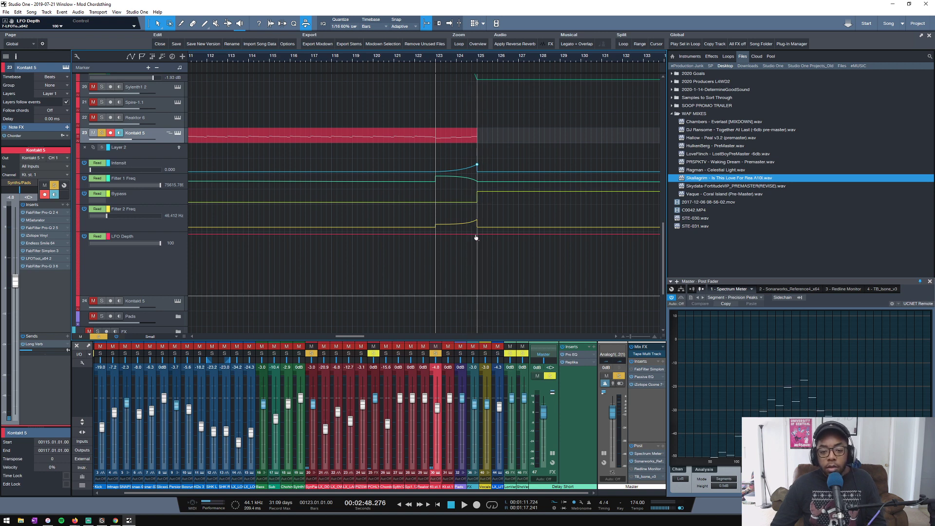
{"action": "left_click", "coordinate": [393, 235]}
{"action": "left_click_drag", "start_coordinate": [477, 235], "coordinate": [478, 295]}
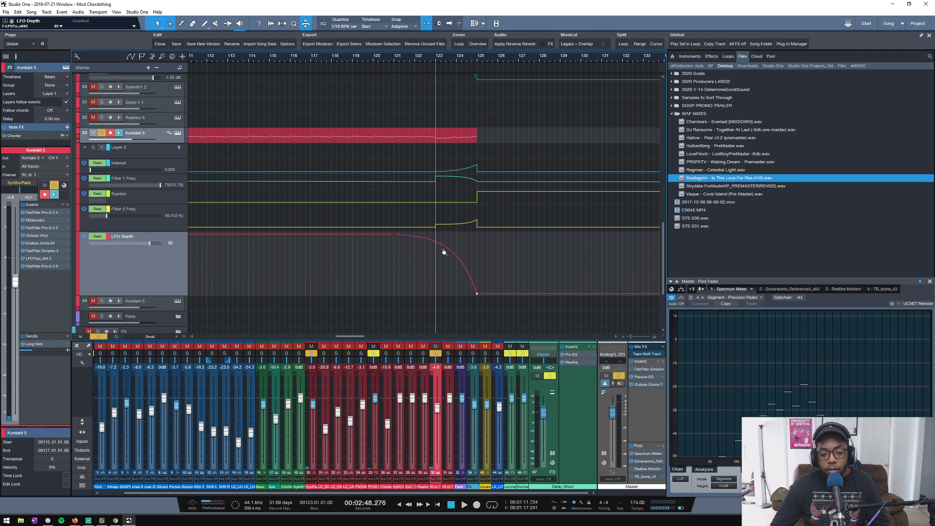
{"action": "key", "text": "space"}
{"action": "left_click", "coordinate": [436, 247]}
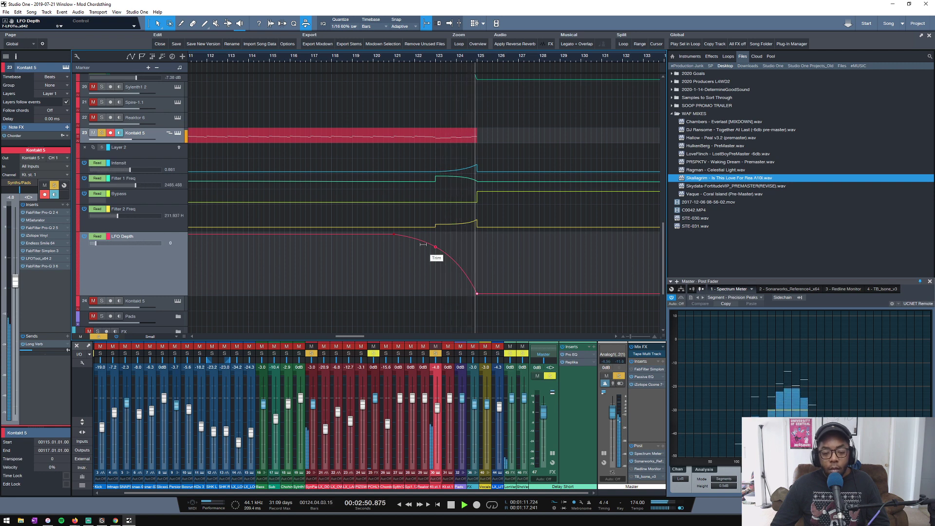
Audition the bars before 125 and move Kontakt 5's low Intensit point from bar 125 to bar 126.
{"action": "scroll", "coordinate": [478, 61], "scroll_direction": "up", "scroll_amount": 5}
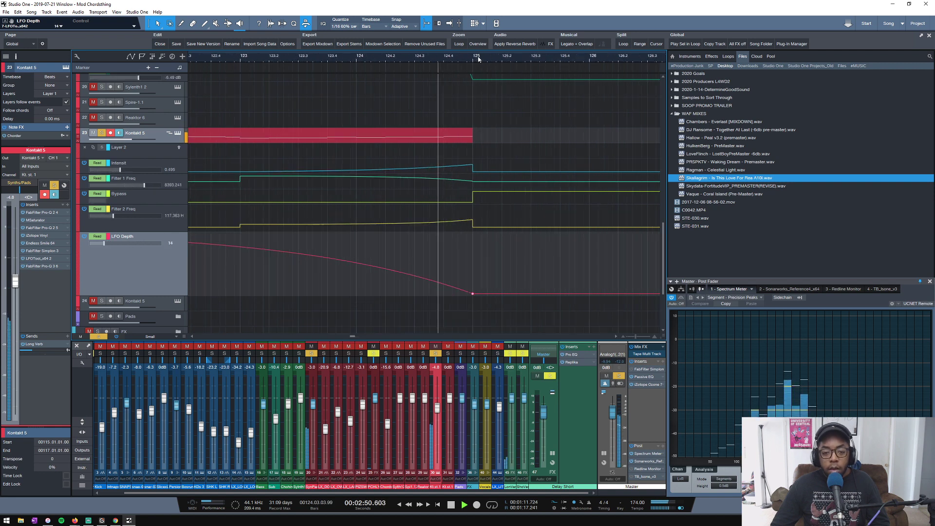
{"action": "key", "text": "space"}
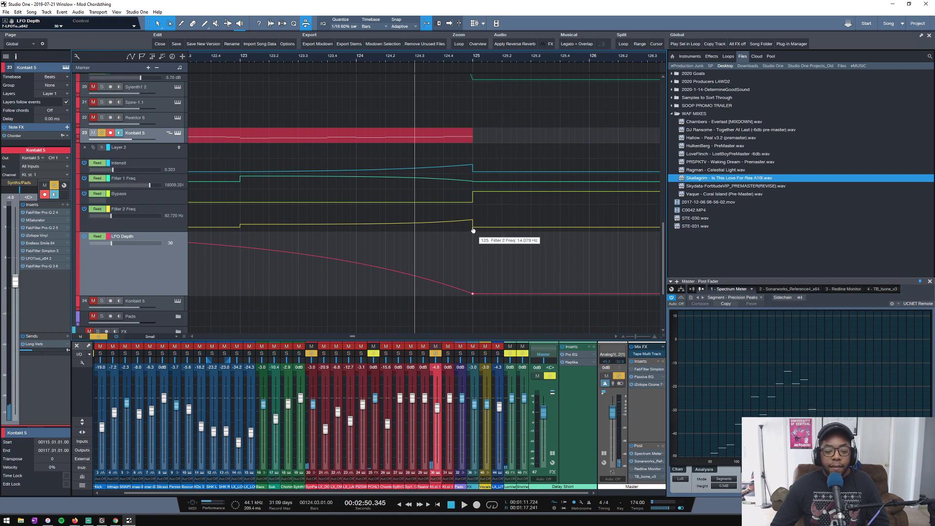
{"action": "key", "text": "space"}
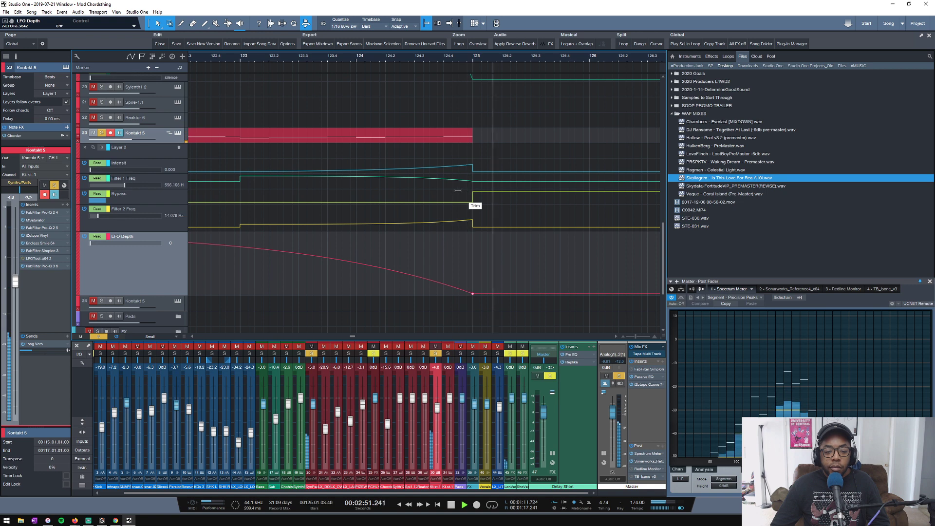
{"action": "key", "text": "space"}
{"action": "left_click_drag", "start_coordinate": [474, 173], "coordinate": [588, 188]}
{"action": "key", "text": "space"}
{"action": "key", "text": "space"}
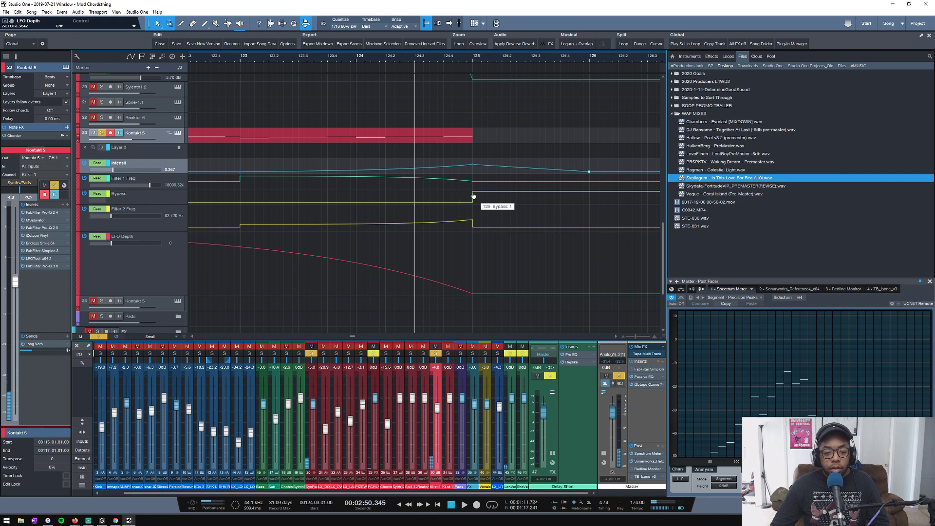
Drop Kontakt 5's Bypass point at bar 125 to its minimum and raise the Filter 2 Freq point there to meet the curve.
{"action": "left_click_drag", "start_coordinate": [474, 196], "coordinate": [476, 210]}
{"action": "key", "text": "space"}
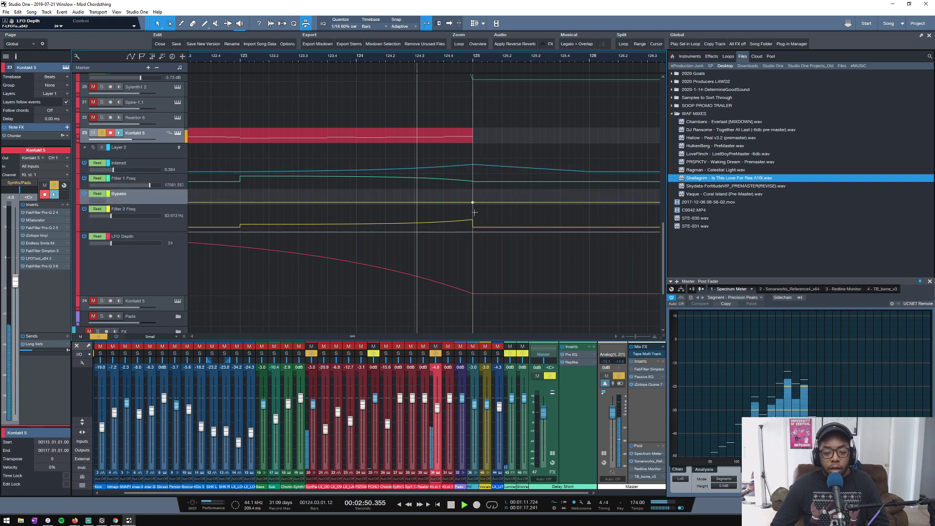
{"action": "key", "text": "space"}
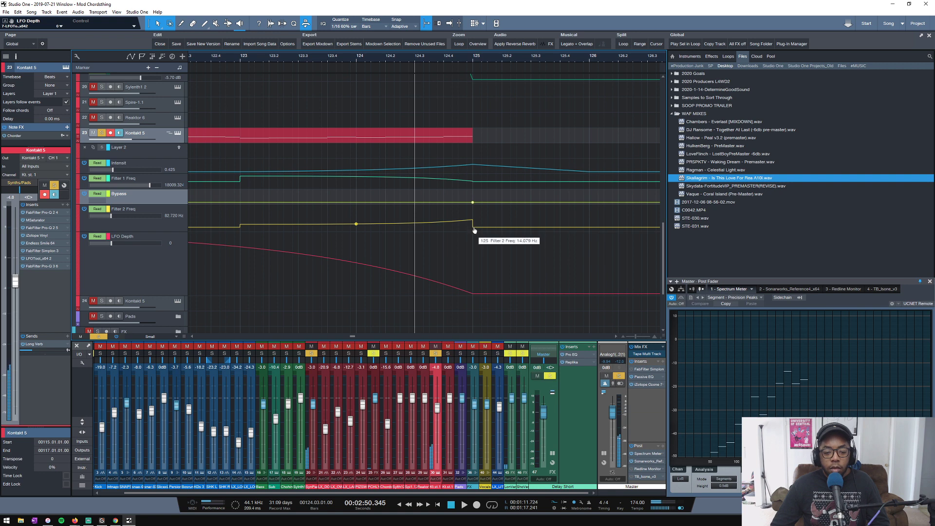
{"action": "left_click_drag", "start_coordinate": [474, 231], "coordinate": [474, 221]}
{"action": "key", "text": "space"}
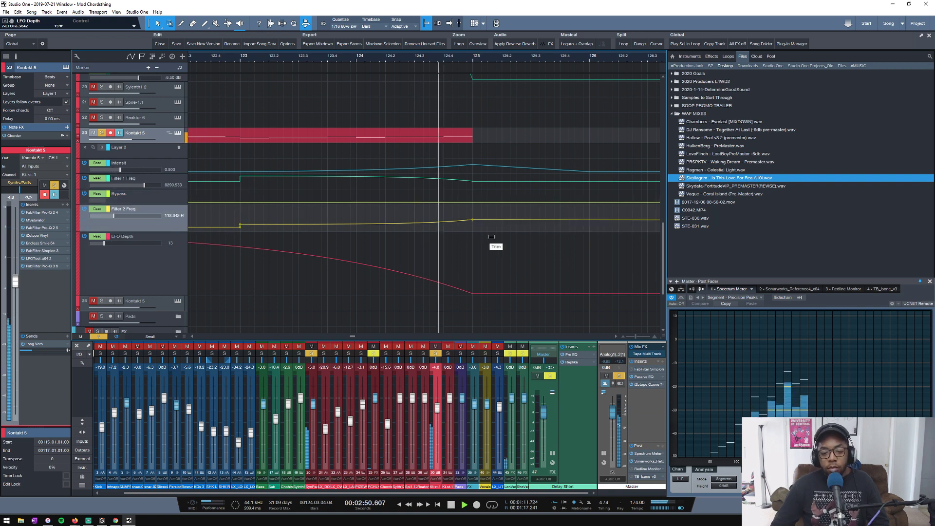
{"action": "scroll", "coordinate": [485, 57], "scroll_direction": "down", "scroll_amount": 5}
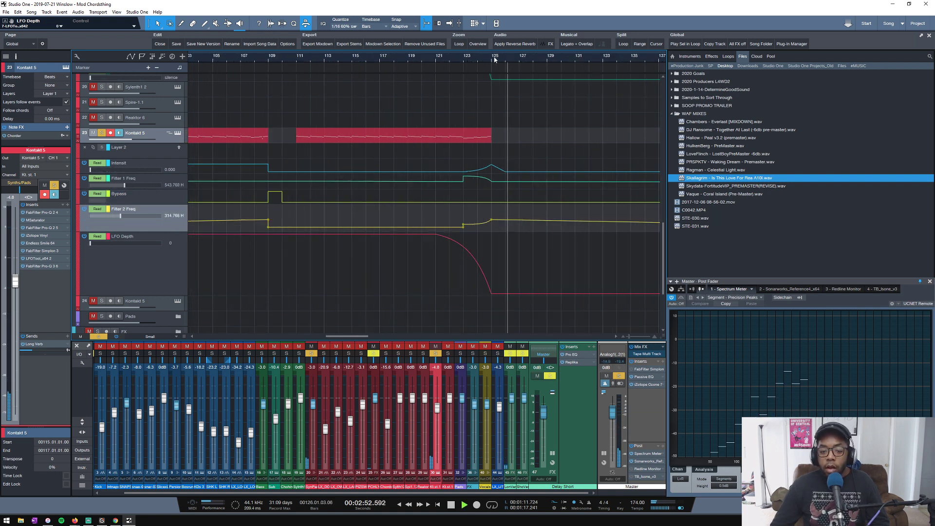
Replay from about bar 121 and reshape Kontakt 5's Filter 2 Freq into a smooth curved rise from bar 122 to bar 125.
{"action": "left_click", "coordinate": [432, 59]}
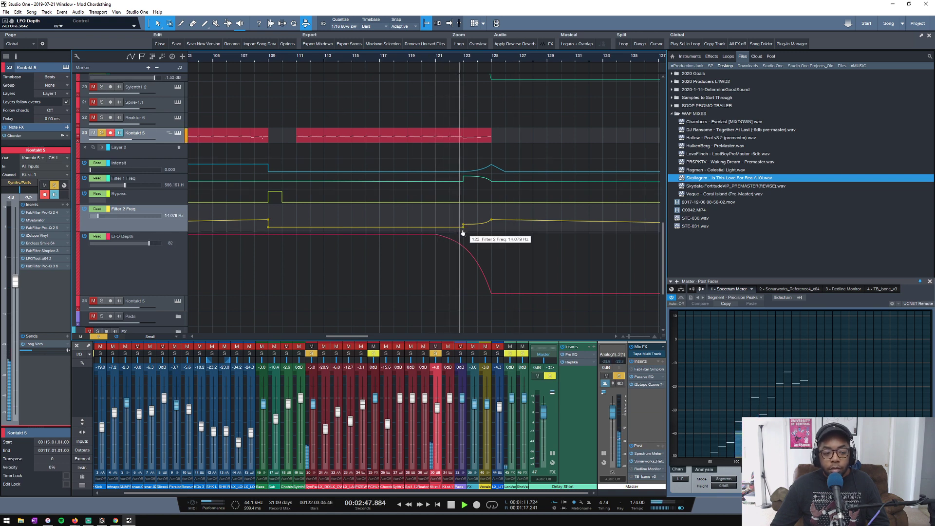
{"action": "left_click", "coordinate": [477, 224]}
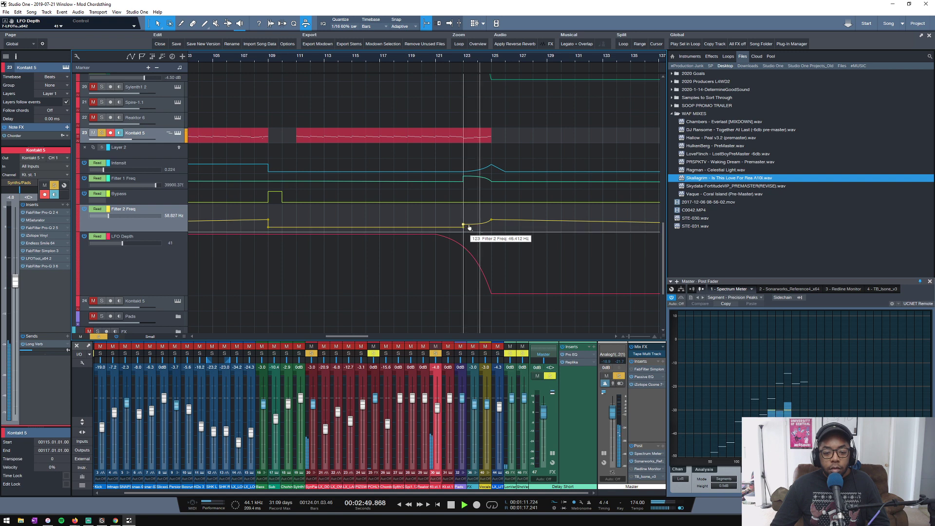
{"action": "key", "text": "space"}
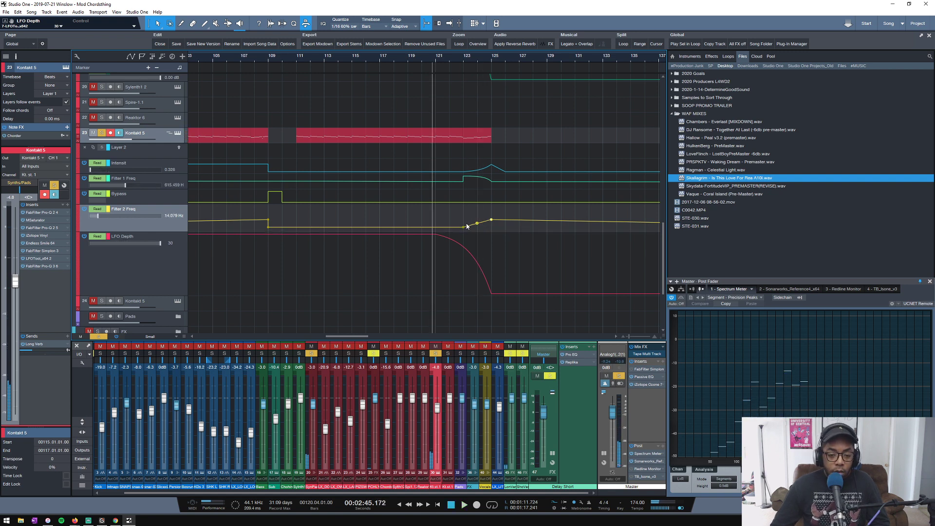
{"action": "left_click_drag", "start_coordinate": [465, 228], "coordinate": [449, 228]}
{"action": "left_click", "coordinate": [471, 225]}
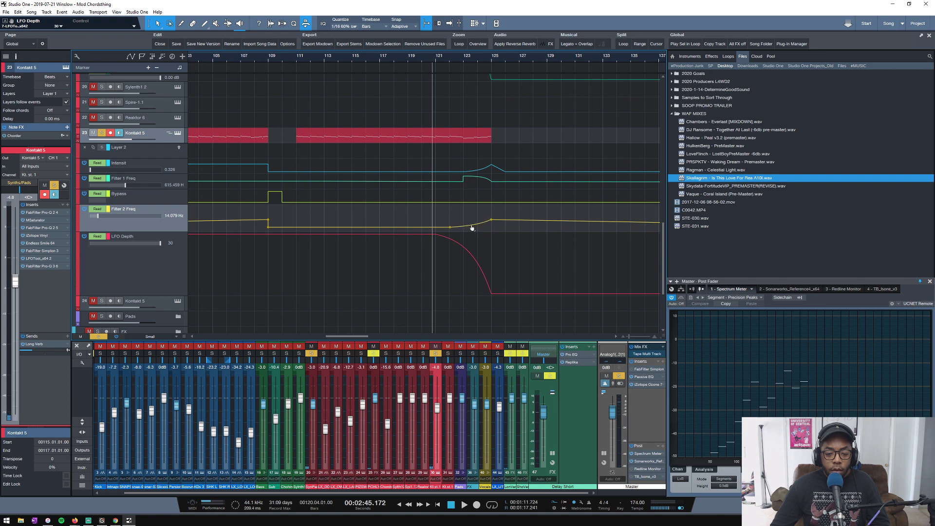
{"action": "double_click", "coordinate": [472, 226]}
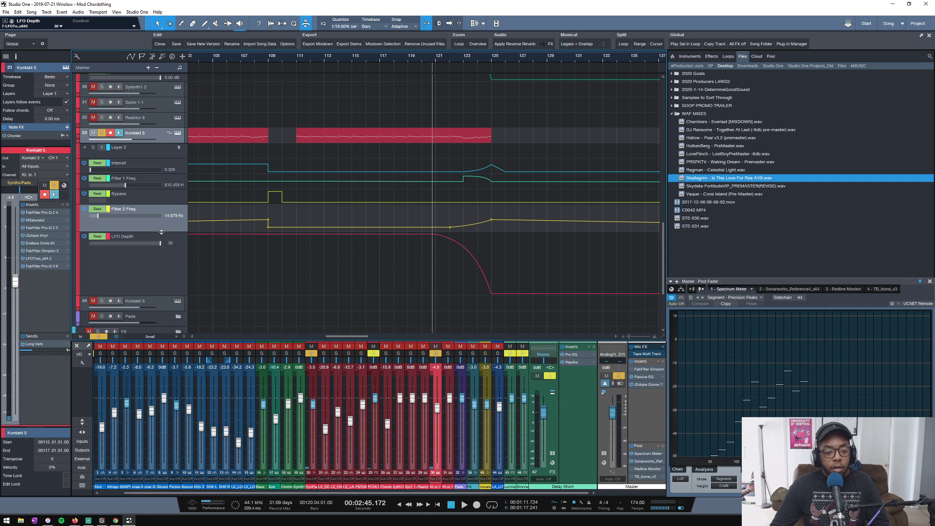
Make Kontakt 5's Filter 2 Freq and Filter 1 Freq lanes taller and save the song.
{"action": "left_click_drag", "start_coordinate": [161, 232], "coordinate": [149, 277]}
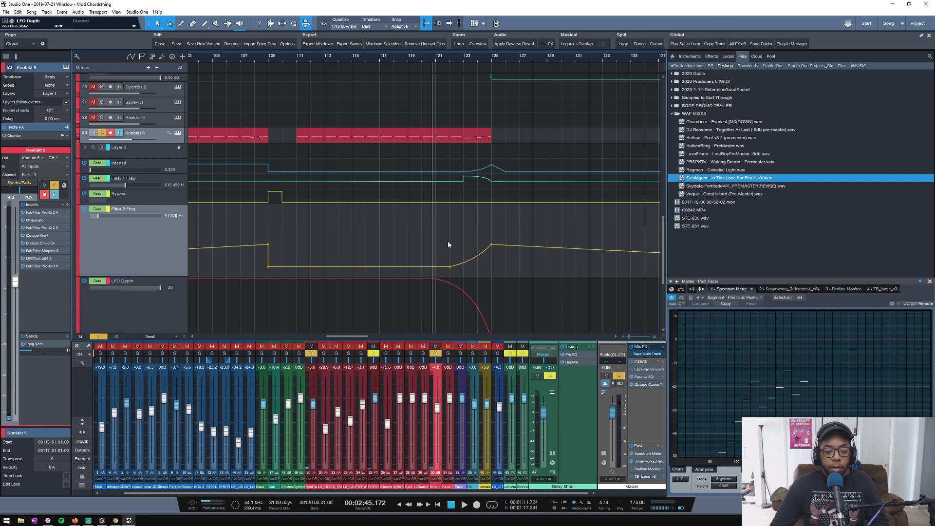
{"action": "key", "text": "ctrl+s"}
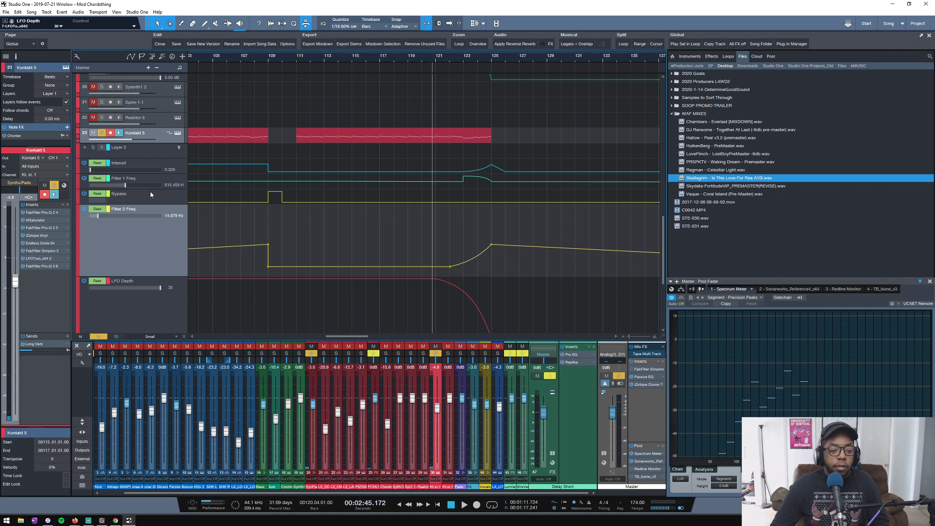
{"action": "left_click_drag", "start_coordinate": [153, 189], "coordinate": [401, 206]}
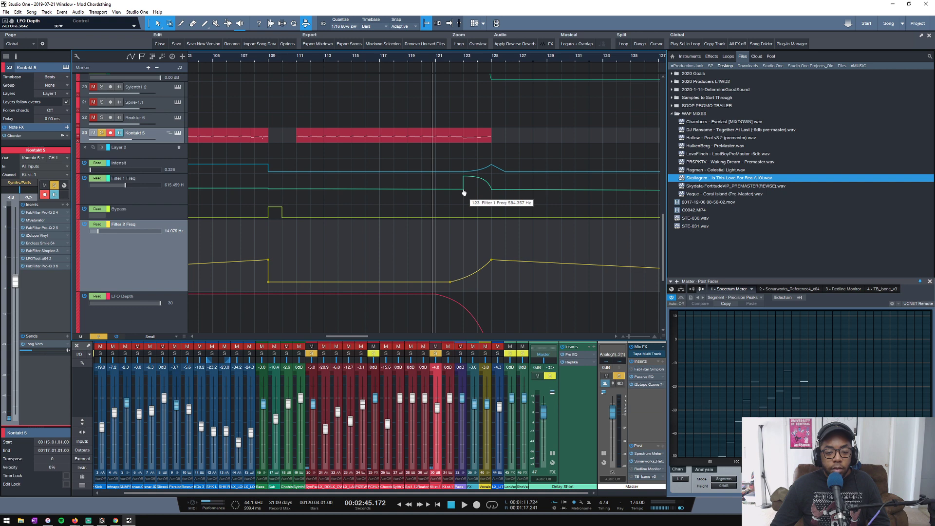
Reshape Kontakt 5's Filter 1 Freq into a curved rise from about bar 117 to about 2300 Hz at bar 123.
{"action": "mouse_move", "coordinate": [463, 192]}
{"action": "left_mouse_down"}
{"action": "mouse_move", "coordinate": [380, 176]}
{"action": "mouse_move", "coordinate": [464, 191]}
{"action": "left_mouse_up"}
{"action": "key", "text": "space"}
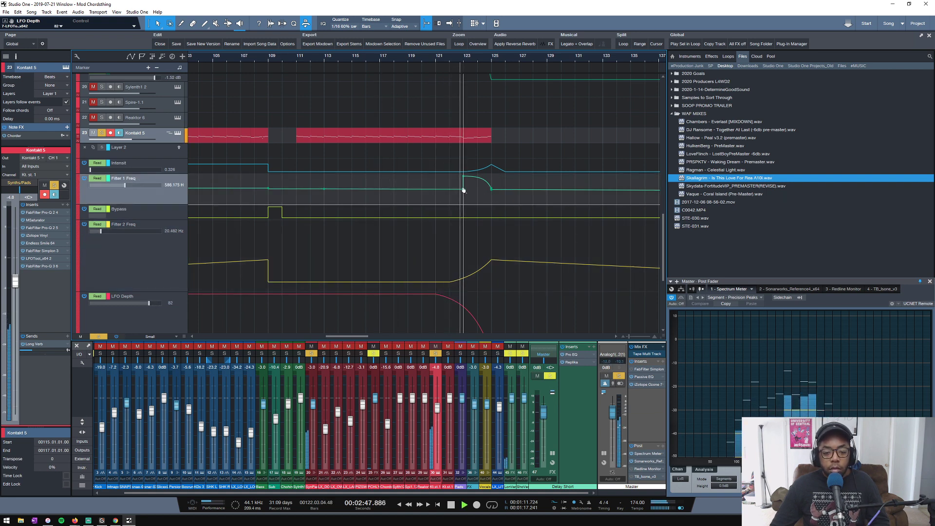
{"action": "left_click", "coordinate": [477, 177]}
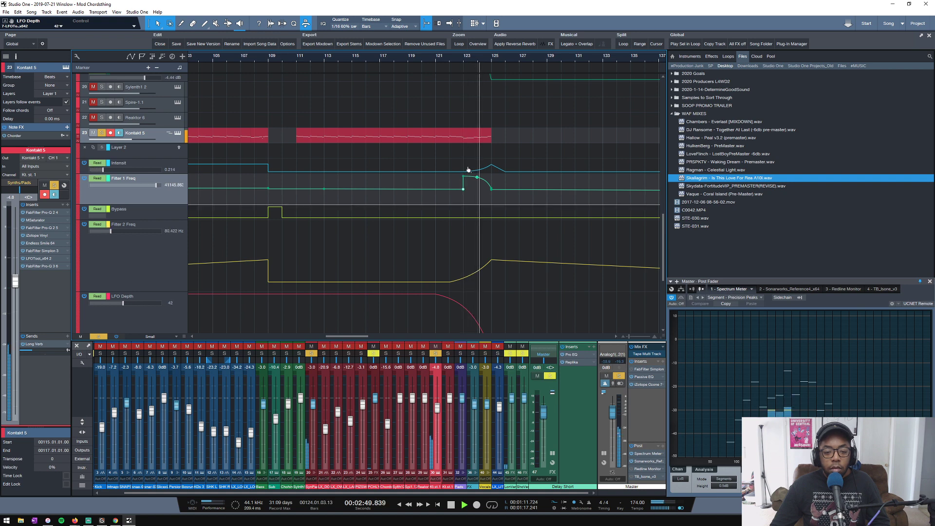
{"action": "left_click", "coordinate": [477, 170]}
{"action": "key", "text": "space"}
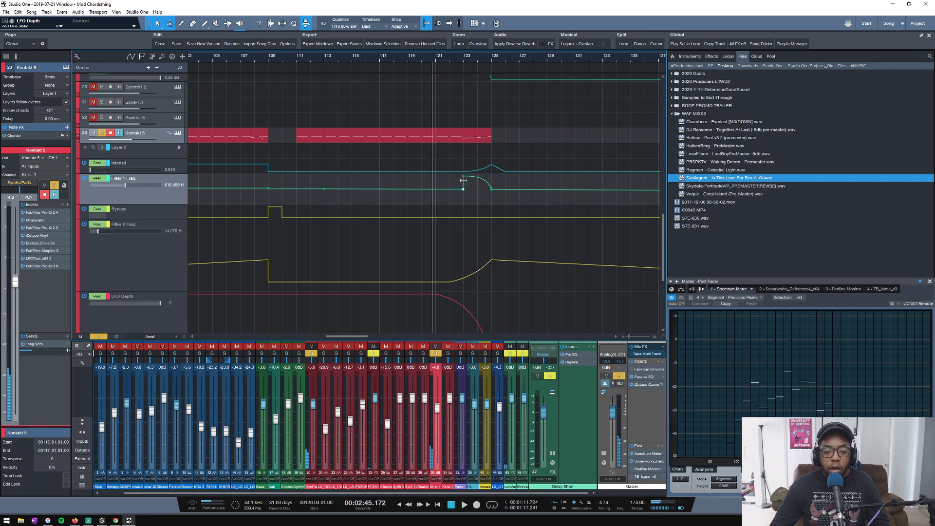
{"action": "left_click_drag", "start_coordinate": [464, 193], "coordinate": [380, 190]}
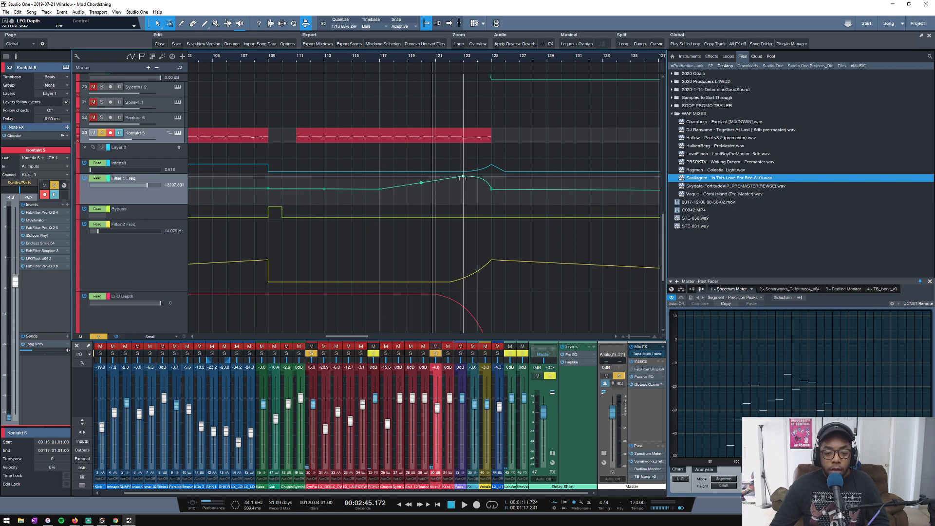
{"action": "left_click_drag", "start_coordinate": [462, 180], "coordinate": [463, 187]}
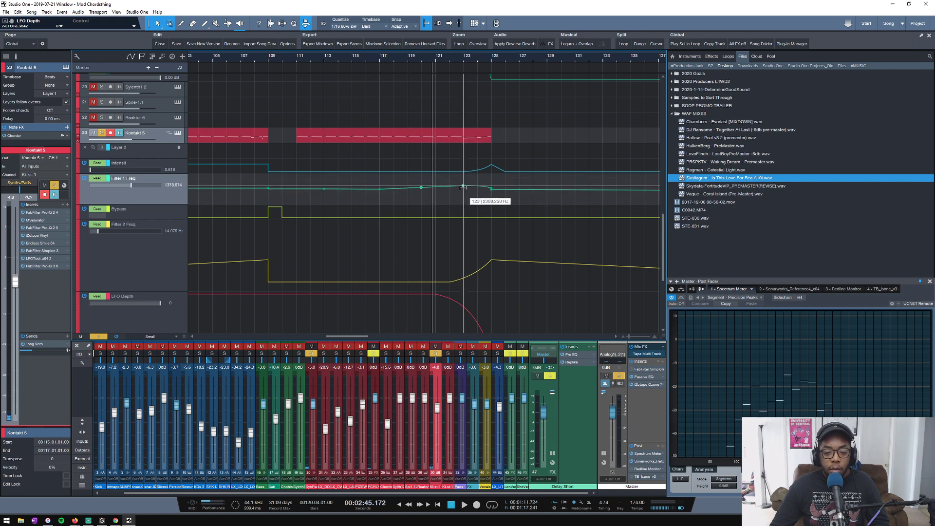
{"action": "double_click", "coordinate": [421, 188]}
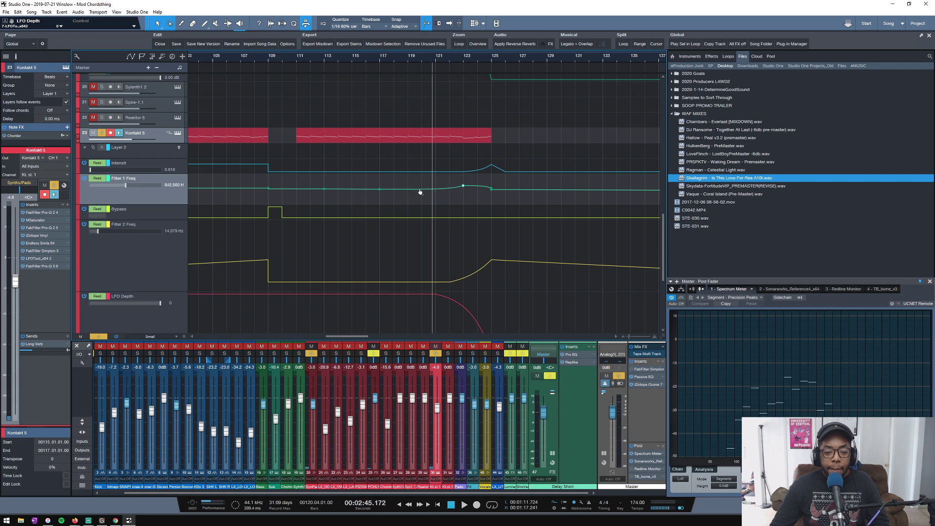
Audition the build-up and move the start of Kontakt 5's Intensit rise back to about bar 121.
{"action": "key", "text": "space"}
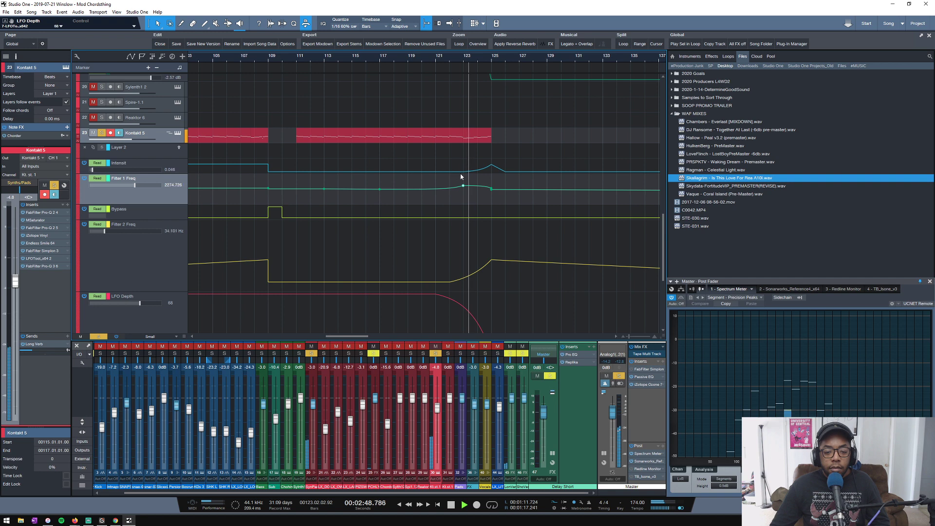
{"action": "left_click_drag", "start_coordinate": [463, 177], "coordinate": [437, 181]}
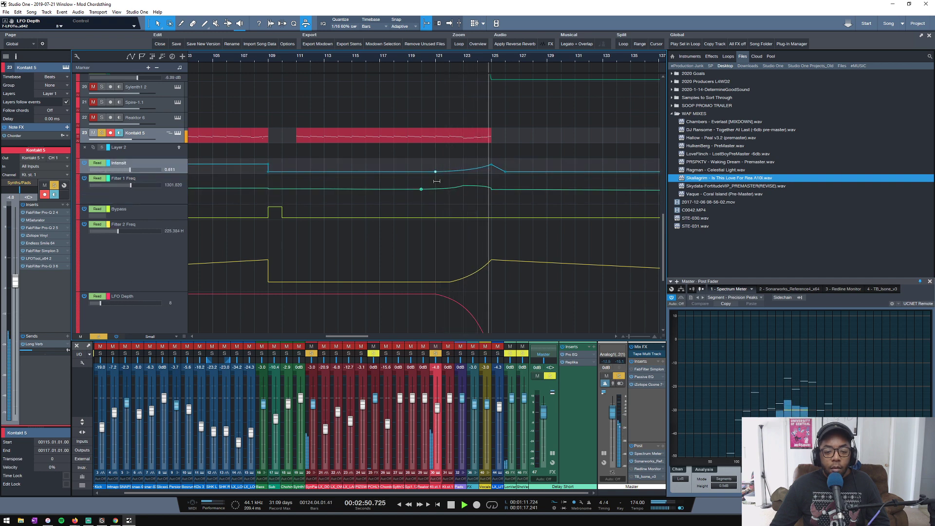
{"action": "key", "text": "ctrl+z"}
Open Kontakt 5's clip spanning bars 123 to 125 in the note editor and frame its notes.
{"action": "left_click", "coordinate": [470, 140]}
{"action": "key", "text": "space"}
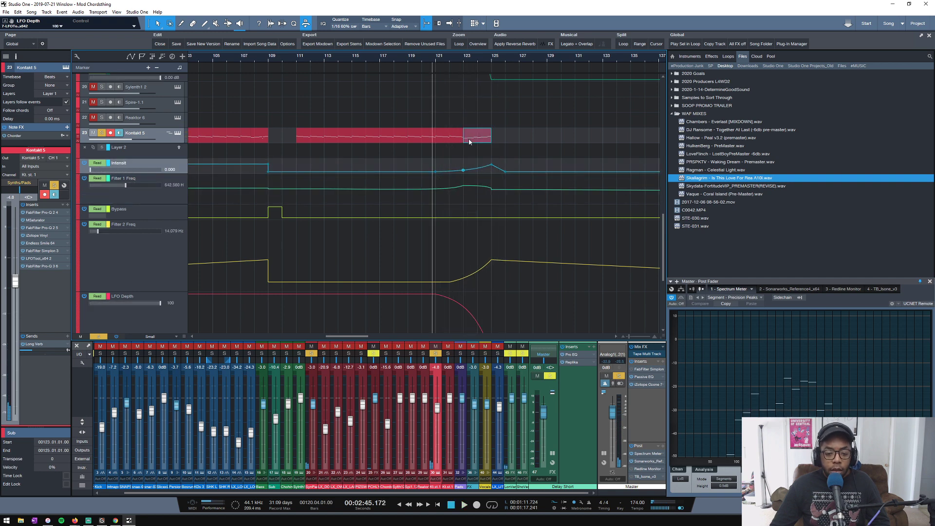
{"action": "double_click", "coordinate": [469, 140]}
{"action": "key", "text": "z"}
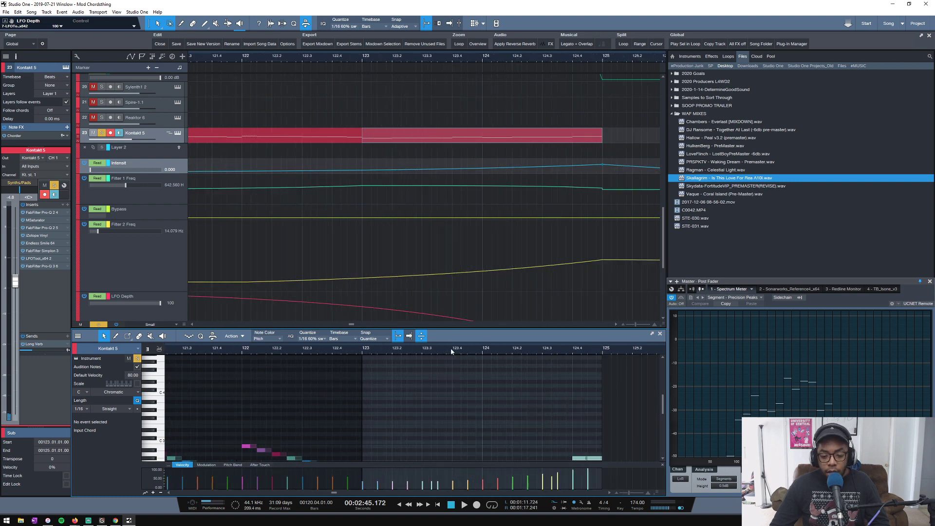
{"action": "key", "text": "z"}
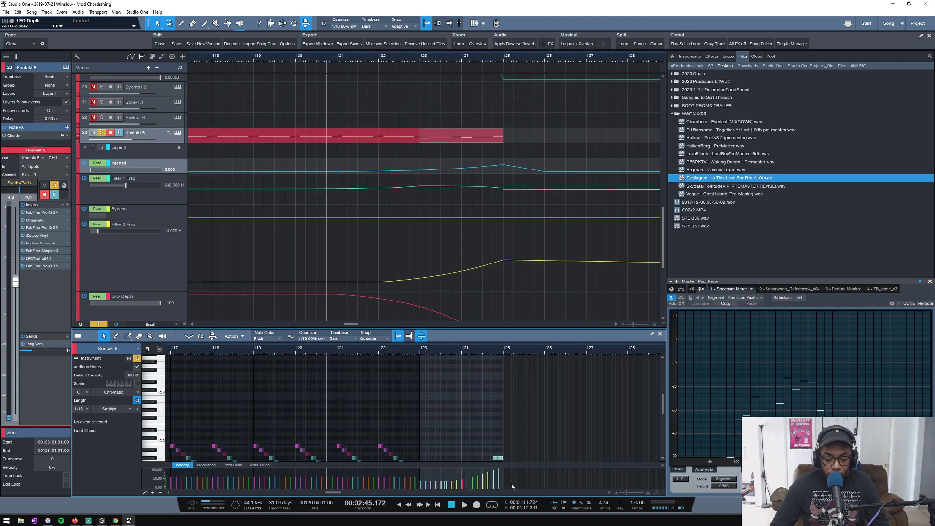
Transform the velocities across bars 123 to 125, lifting the softest notes to about 55 for a shallower ramp, and audition it.
{"action": "left_click_drag", "start_coordinate": [512, 486], "coordinate": [422, 487]}
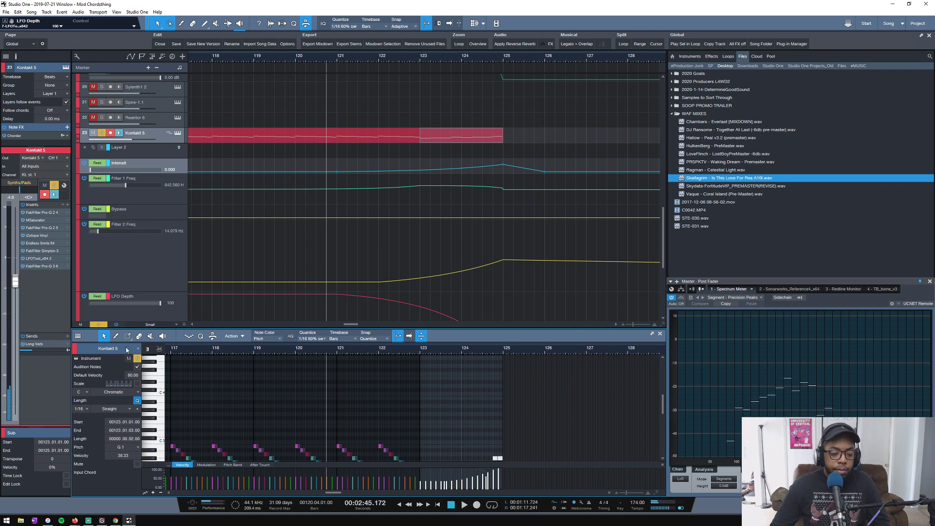
{"action": "left_click", "coordinate": [129, 337]}
{"action": "left_click_drag", "start_coordinate": [511, 475], "coordinate": [426, 484]}
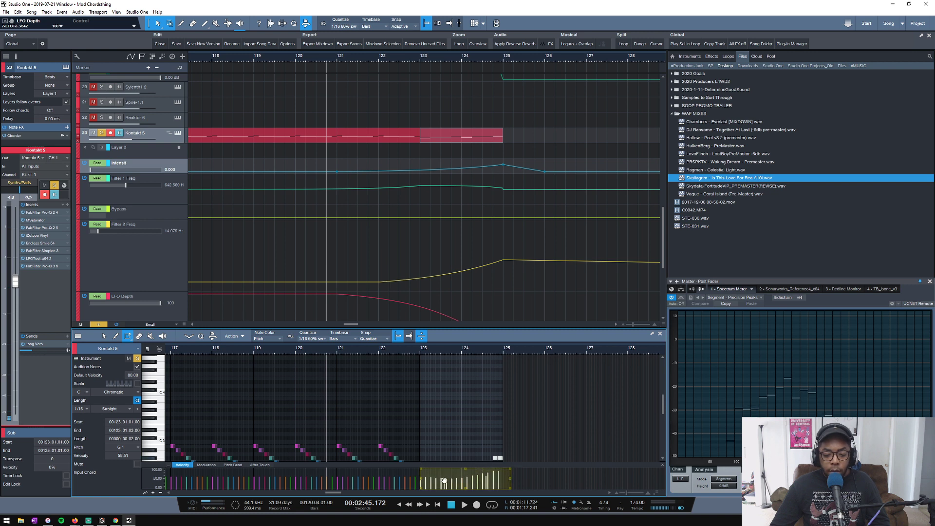
{"action": "key", "text": "space"}
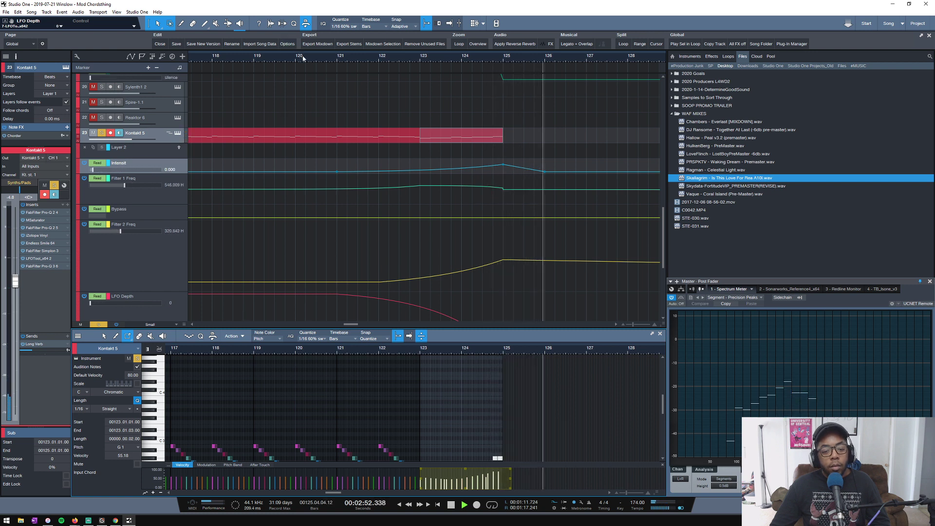
{"action": "key", "text": "space"}
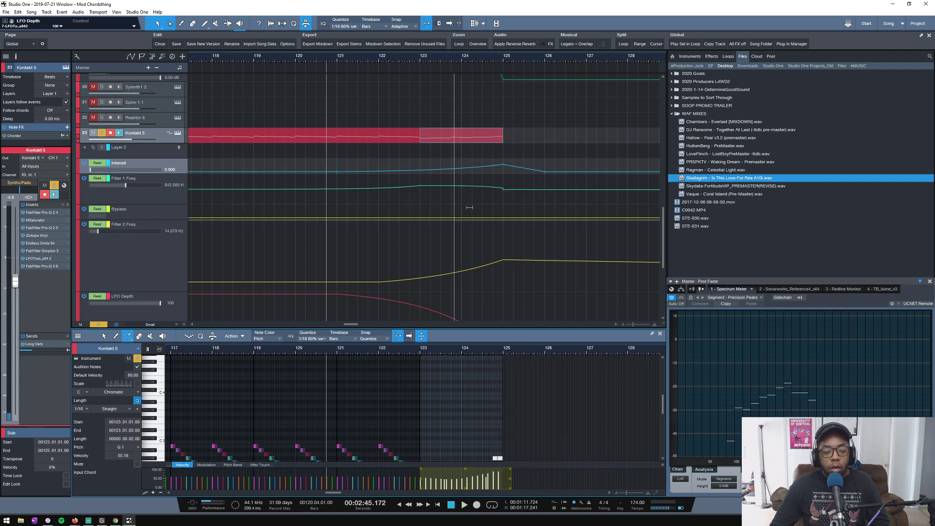
Enlarge Kontakt 5's Filter 1 Freq lane, raise its bar 125 point above the bar 123 level, and adjust the bend between them while auditioning.
{"action": "left_click_drag", "start_coordinate": [159, 204], "coordinate": [160, 274]}
{"action": "left_click", "coordinate": [433, 57]}
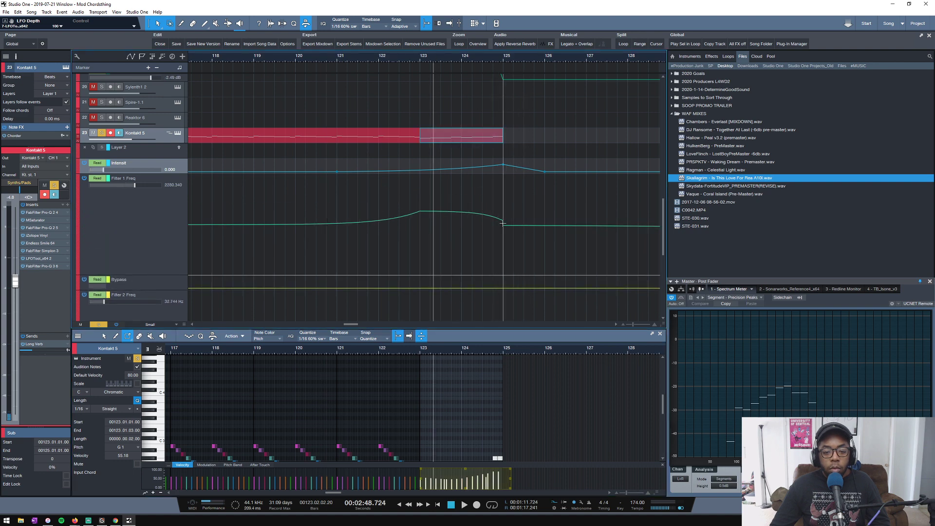
{"action": "key", "text": "space"}
{"action": "left_click_drag", "start_coordinate": [503, 224], "coordinate": [503, 194]}
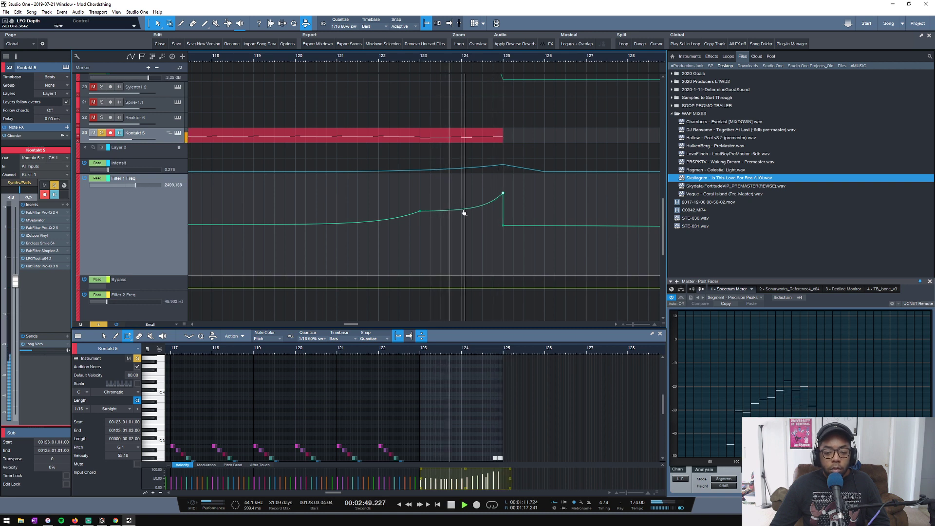
{"action": "key", "text": "space"}
{"action": "left_click_drag", "start_coordinate": [462, 211], "coordinate": [463, 206]}
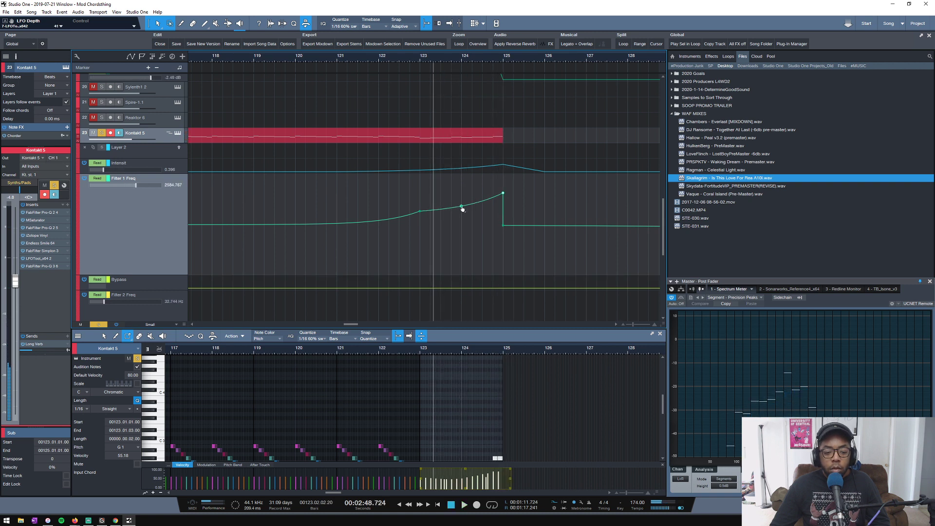
Play the passage around bar 123 with the filter automation and save the song.
{"action": "key", "text": "space"}
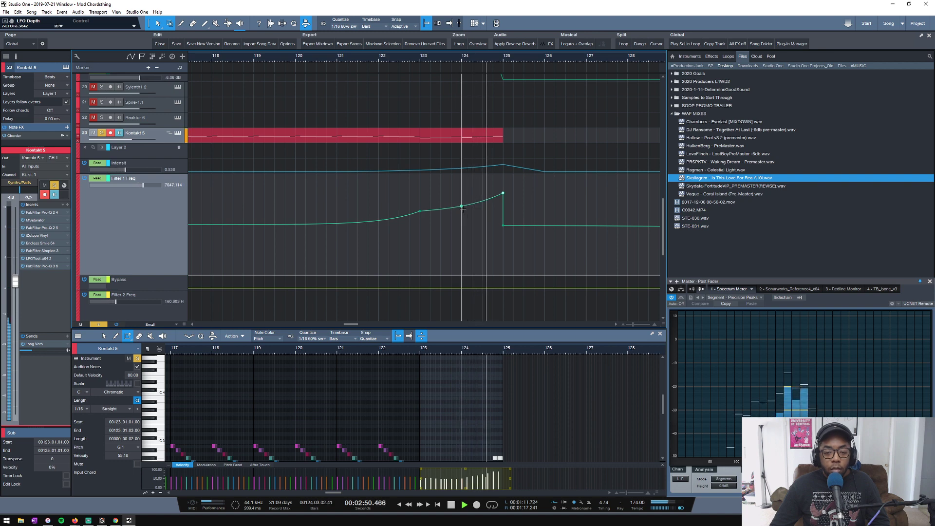
{"action": "key", "text": "ctrl+s"}
{"action": "key", "text": "space"}
Select the Filter 2 Freq automation point at bar 125 and save the song with the surrounding arrangement in view.
{"action": "scroll", "coordinate": [523, 268], "scroll_direction": "down", "scroll_amount": 3}
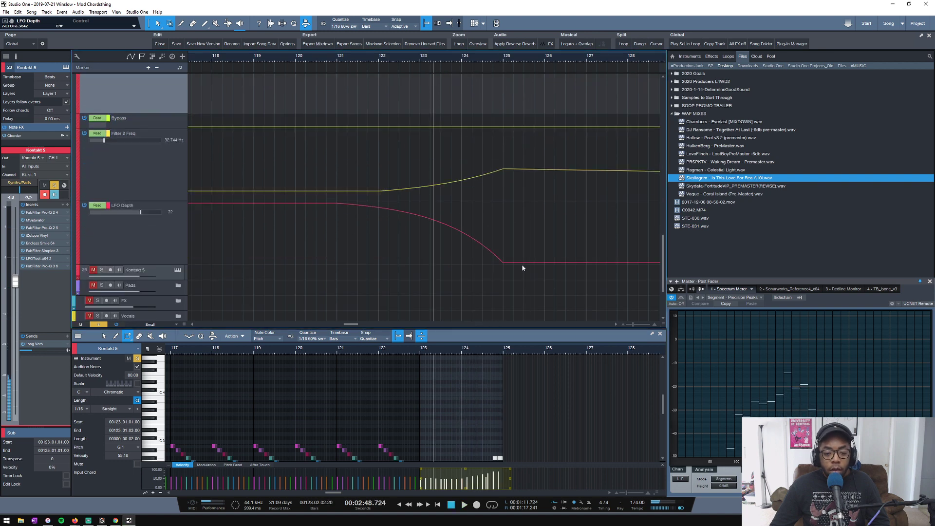
{"action": "left_click", "coordinate": [503, 171]}
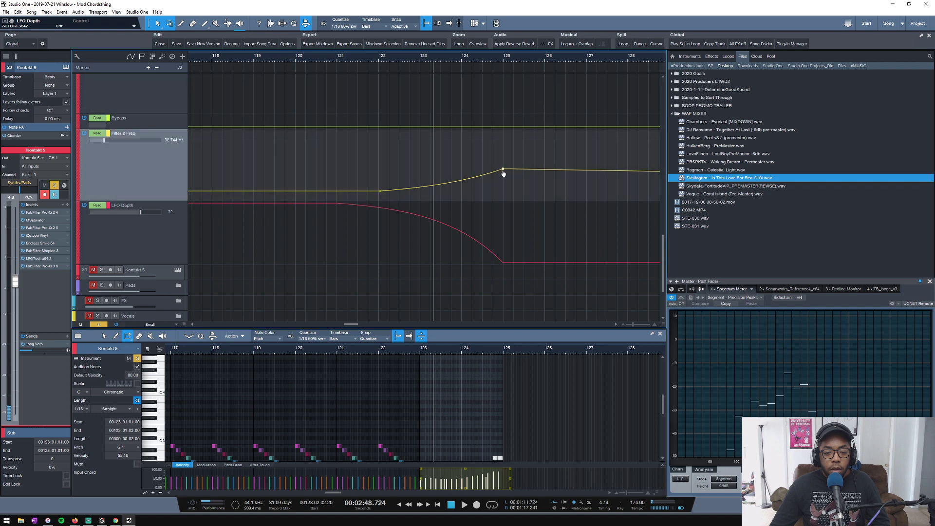
{"action": "left_click", "coordinate": [480, 47]}
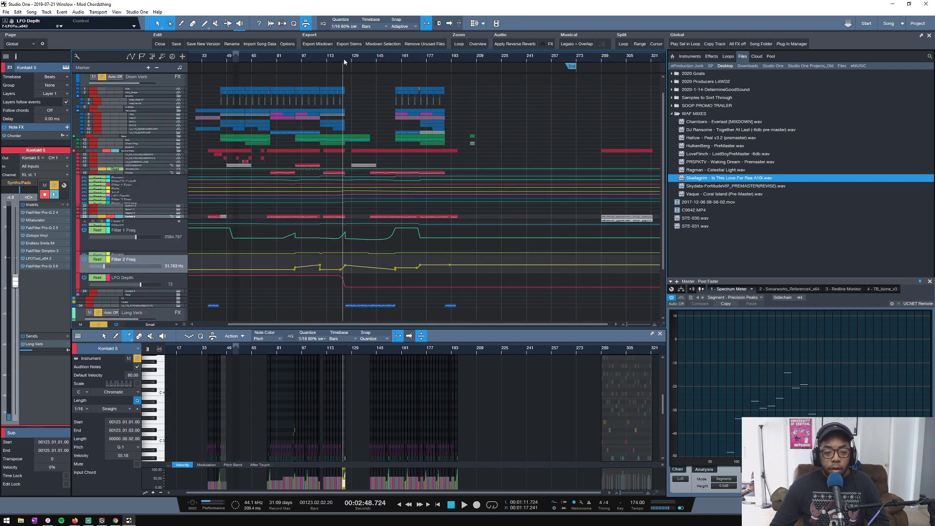
{"action": "key", "text": "e"}
{"action": "key", "text": "e"}
{"action": "key", "text": "e"}
{"action": "key", "text": "ctrl+s"}
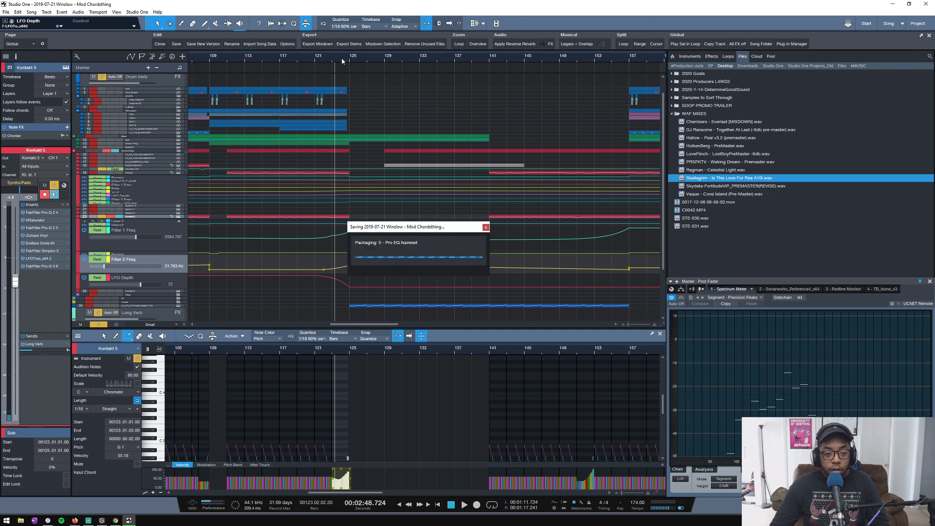
Clear the solo on all tracks and play the full mix from bar 121.
{"action": "left_click", "coordinate": [315, 60]}
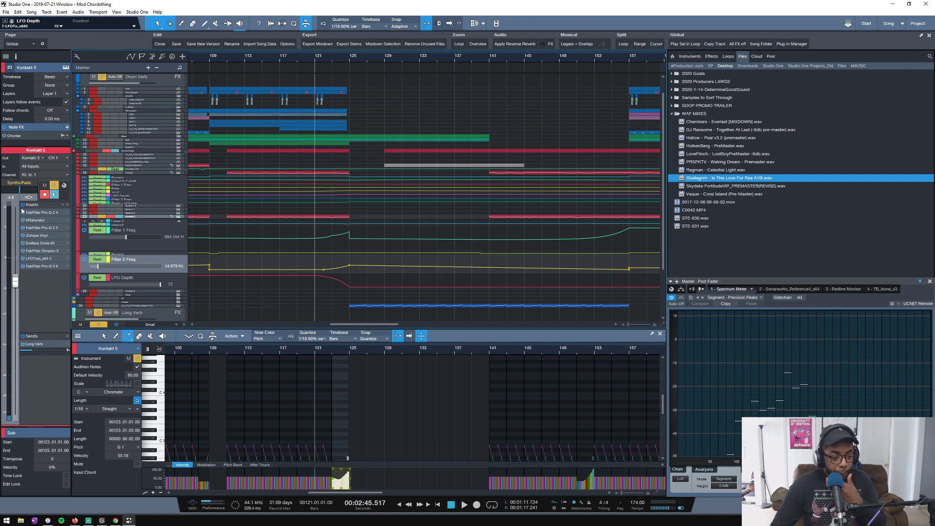
{"action": "left_click", "coordinate": [97, 324]}
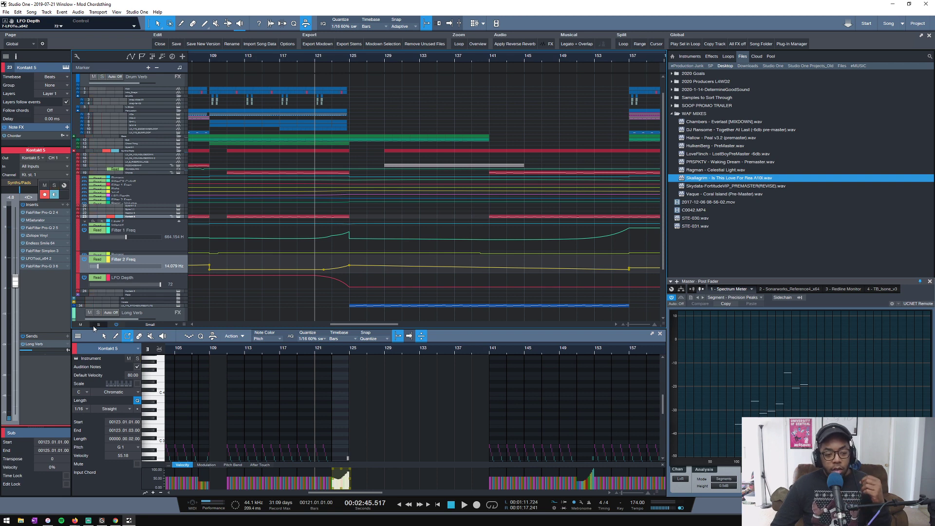
{"action": "key", "text": "space"}
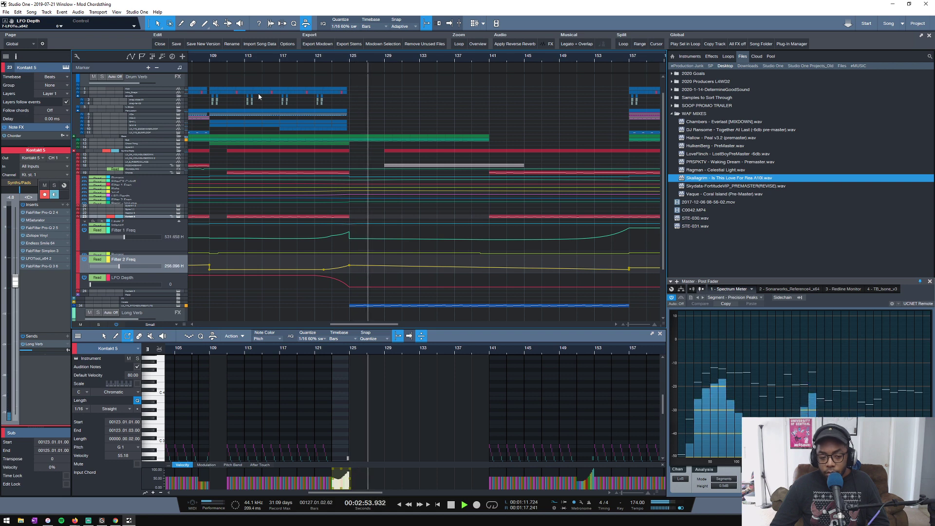
{"action": "key", "text": "space"}
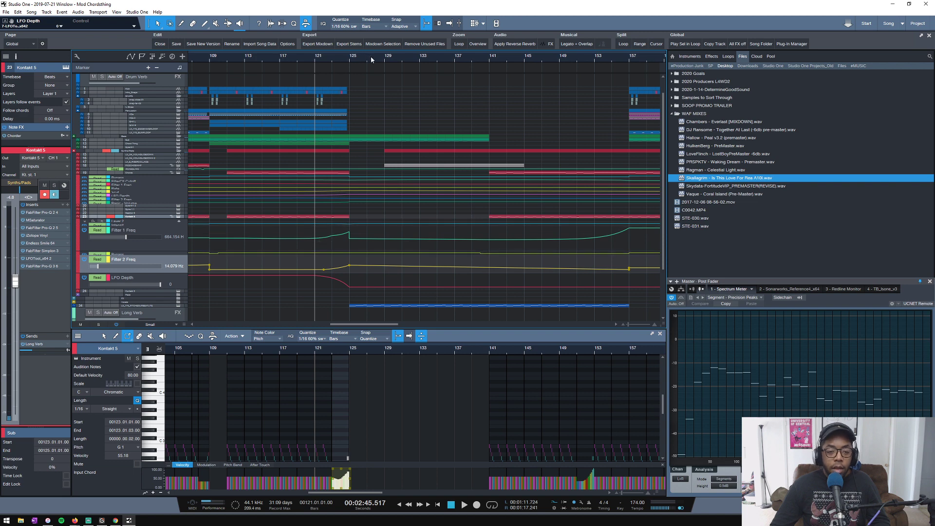
Play the full mix from bar 73 and examine the Chords automation lanes around bars 109 to 125.
{"action": "scroll", "coordinate": [371, 56], "scroll_direction": "down", "scroll_amount": 5}
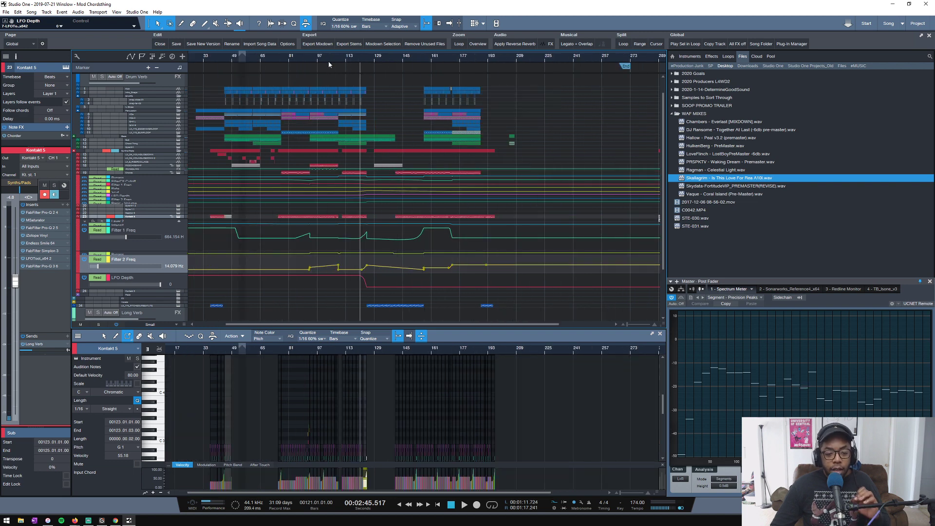
{"action": "scroll", "coordinate": [328, 61], "scroll_direction": "up", "scroll_amount": 4}
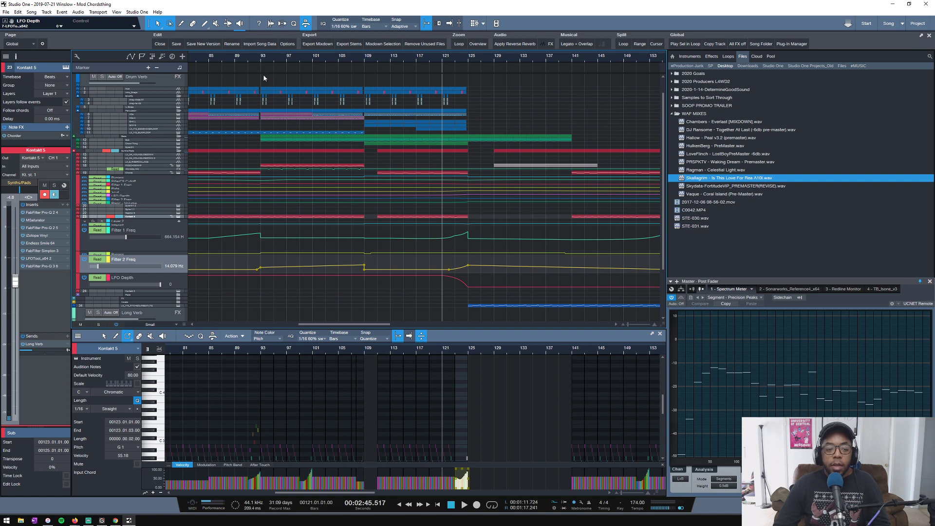
{"action": "scroll", "coordinate": [323, 62], "scroll_direction": "down", "scroll_amount": 4}
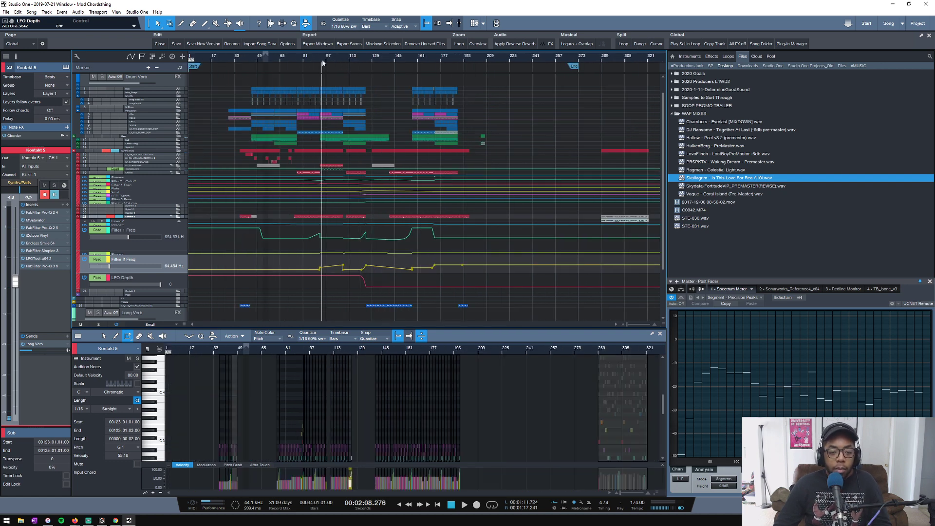
{"action": "left_click", "coordinate": [291, 58]}
{"action": "key", "text": "space"}
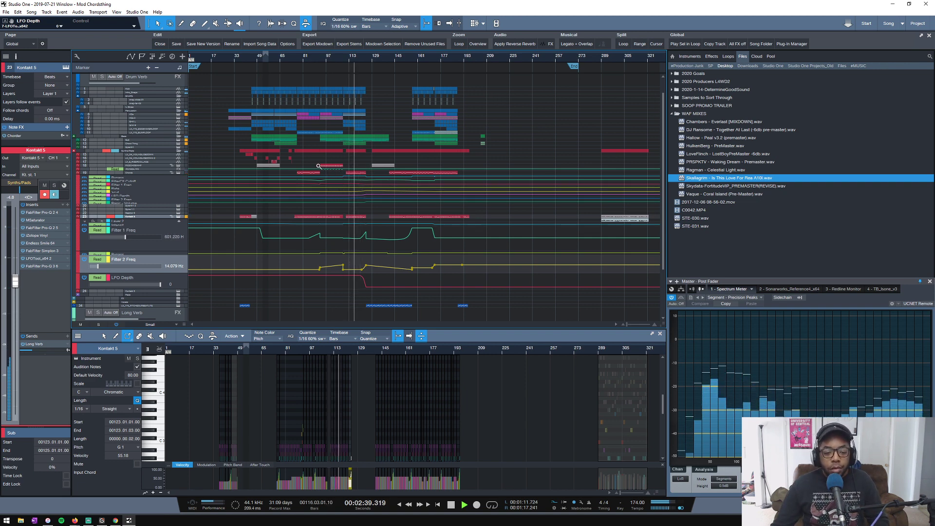
{"action": "left_click_drag", "start_coordinate": [317, 165], "coordinate": [395, 215]}
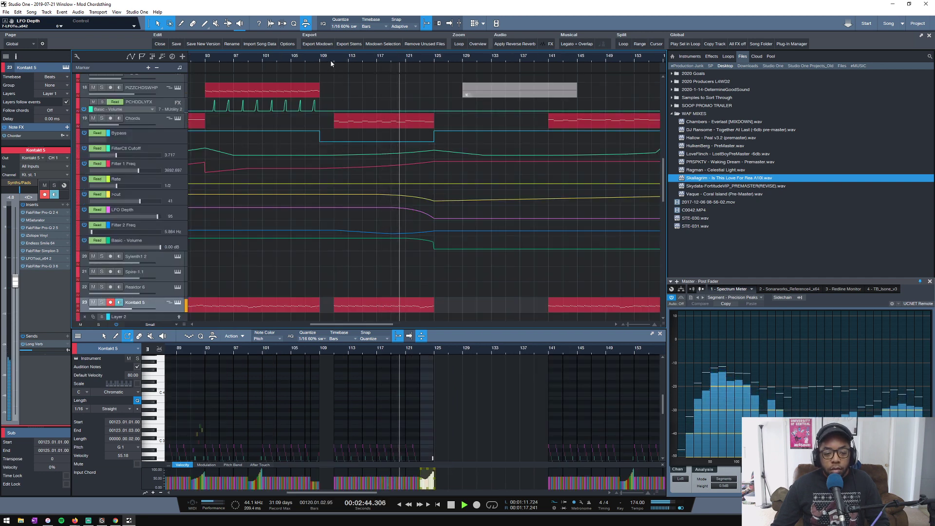
{"action": "key", "text": "space"}
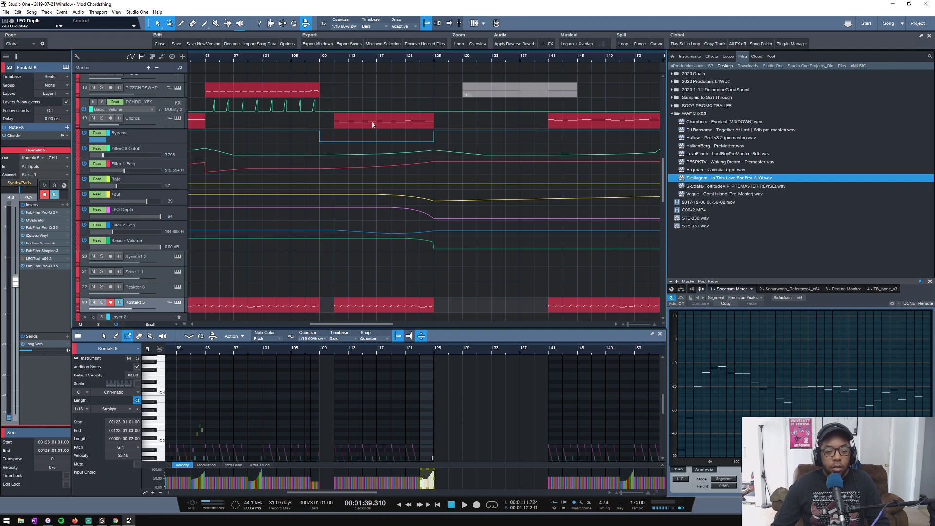
Compress the tracks into an overview, play the arrangement from bar 106 through the breakdown, and save the song.
{"action": "key", "text": "shift+z"}
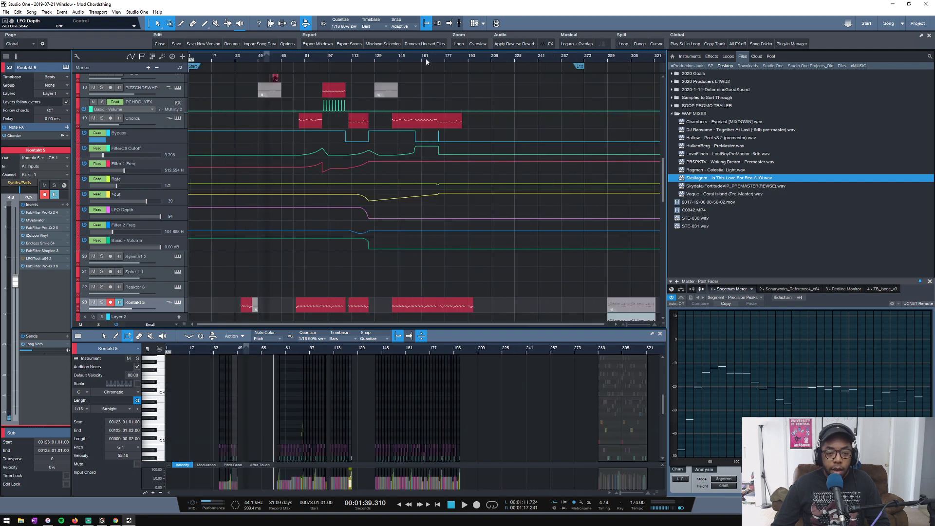
{"action": "key", "text": "z"}
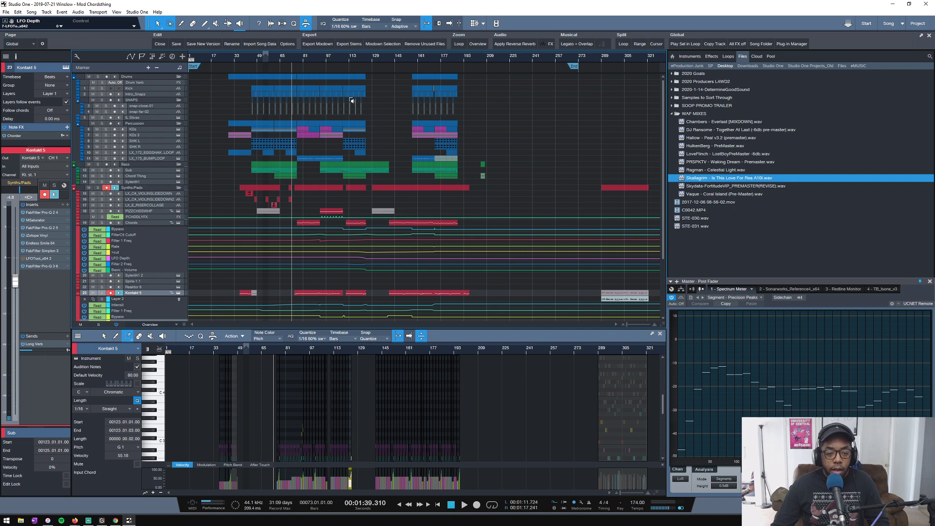
{"action": "scroll", "coordinate": [336, 110], "scroll_direction": "down", "scroll_amount": 5}
{"action": "scroll", "coordinate": [339, 110], "scroll_direction": "up", "scroll_amount": 4}
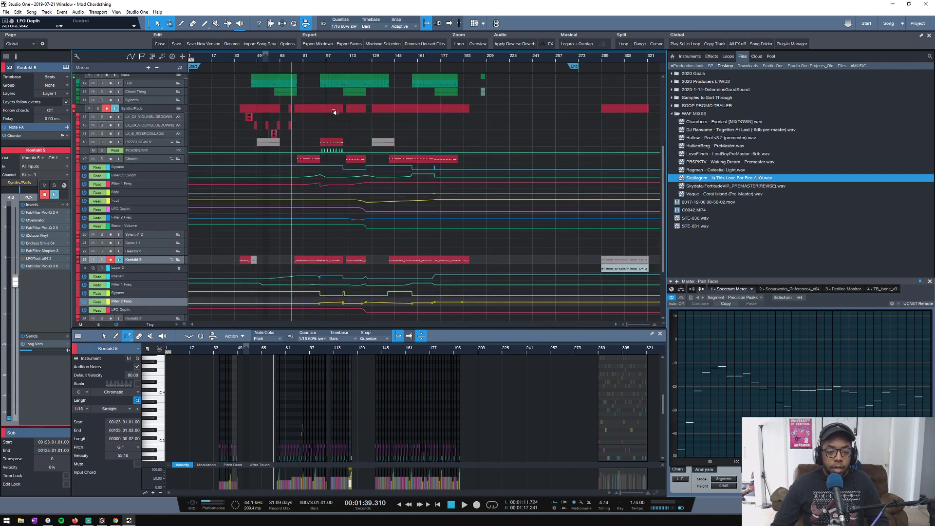
{"action": "left_click", "coordinate": [337, 63]}
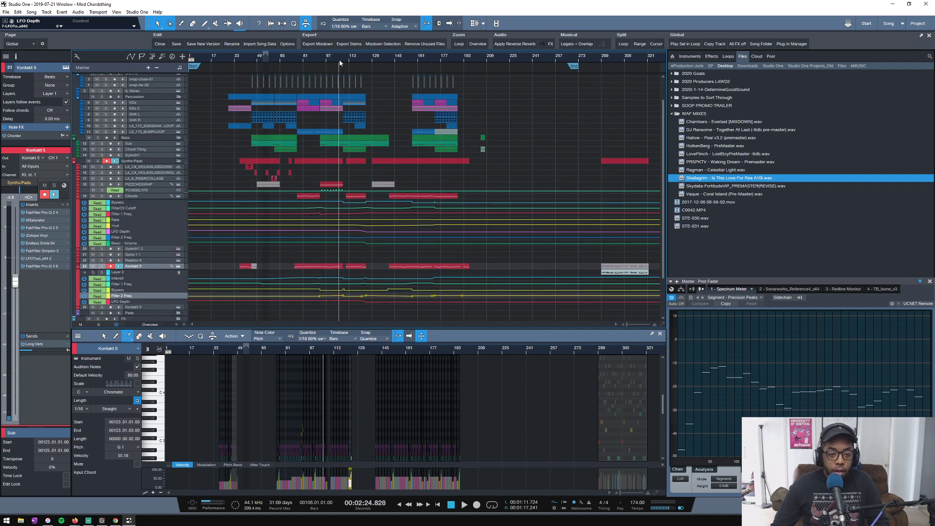
{"action": "key", "text": "space"}
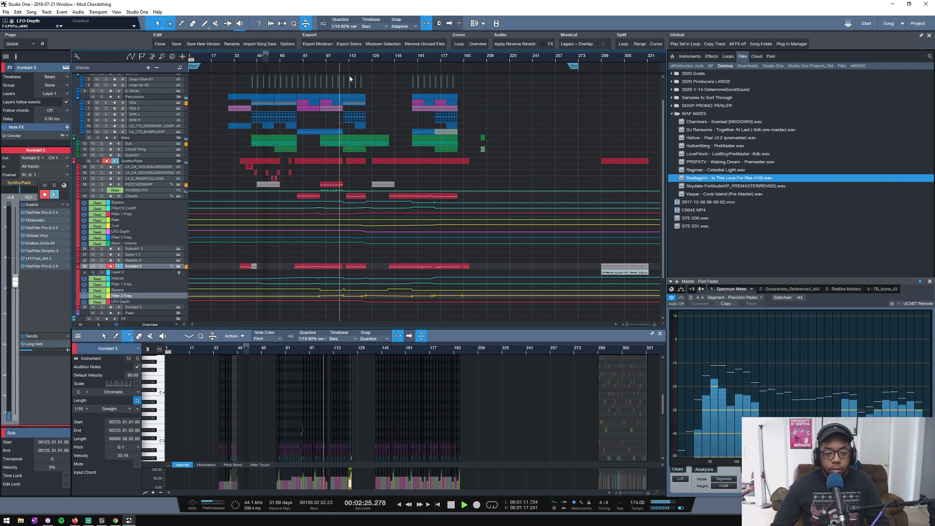
{"action": "scroll", "coordinate": [387, 102], "scroll_direction": "up", "scroll_amount": 1}
{"action": "scroll", "coordinate": [387, 101], "scroll_direction": "down", "scroll_amount": 1}
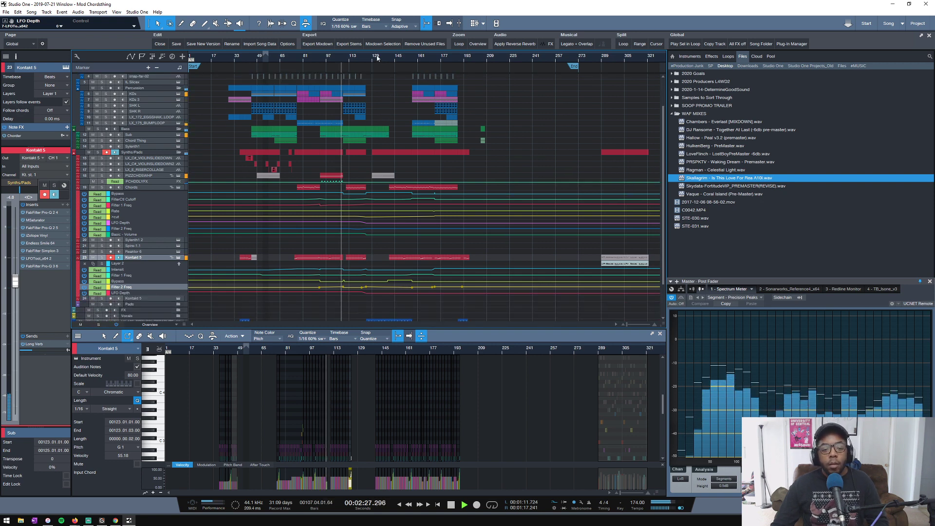
{"action": "scroll", "coordinate": [384, 90], "scroll_direction": "up", "scroll_amount": 2, "text": "ctrl"}
{"action": "key", "text": "ctrl+s"}
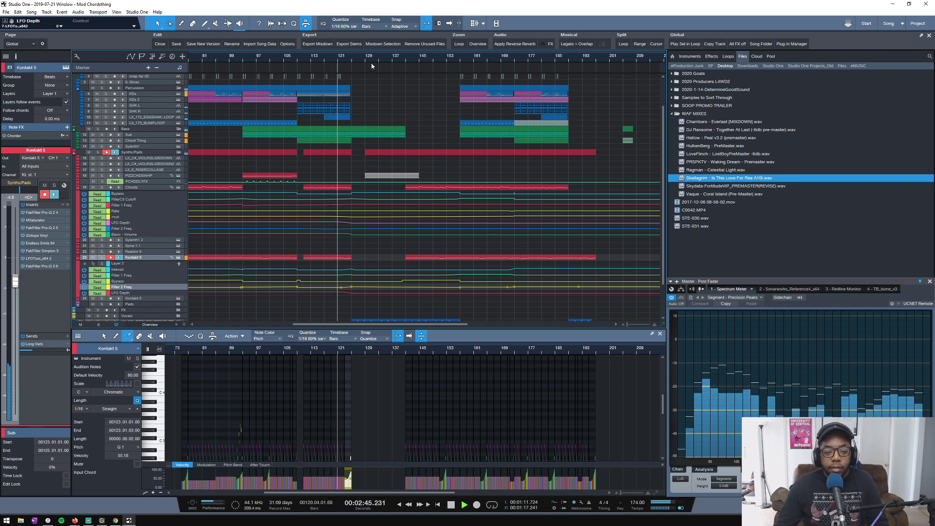
{"action": "left_click_drag", "start_coordinate": [376, 58], "coordinate": [304, 60]}
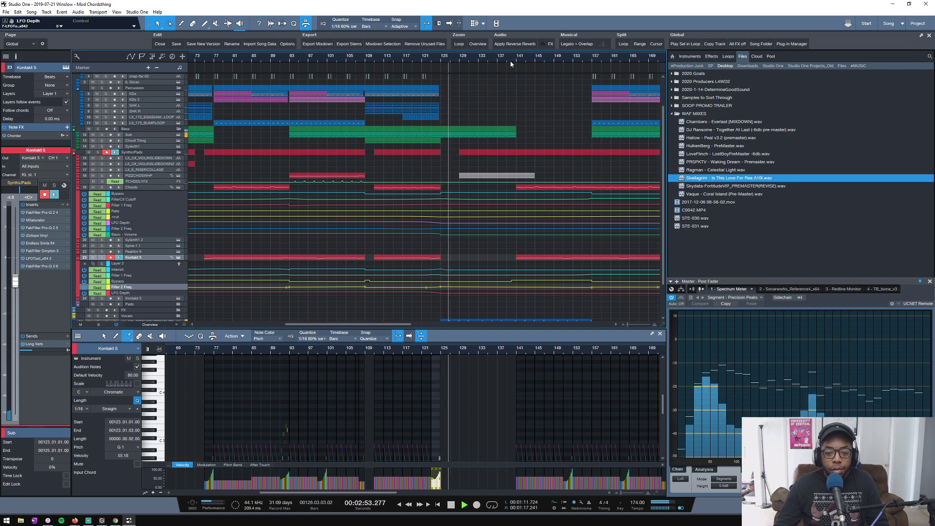
{"action": "key", "text": "shift+f"}
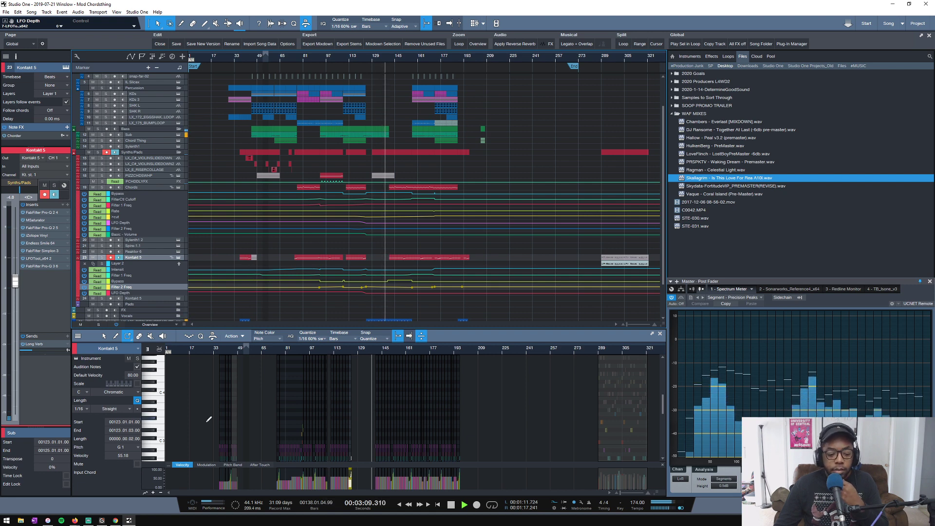
Switch to the YouTube Studio livestream page to check the live chat, and return to Studio One.
{"action": "left_click", "coordinate": [116, 520]}
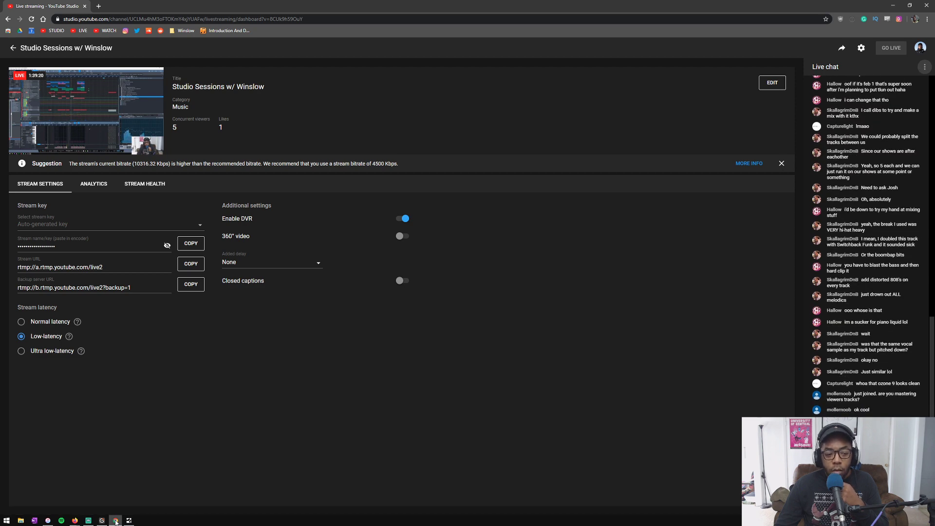
{"action": "left_click", "coordinate": [116, 521]}
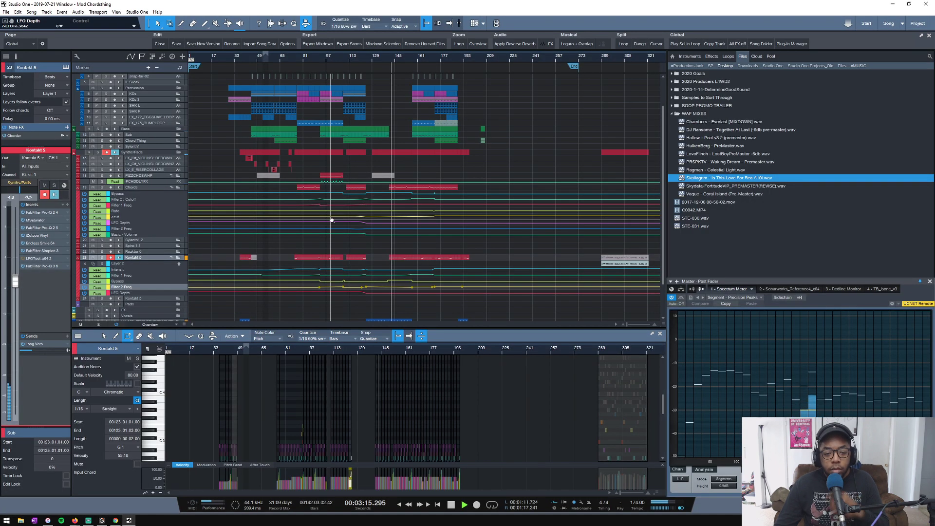
Enlarge the FilterCtl Cutoff lane and ramp the Chords track's Basic - Volume automation from bar 125 up to 0.00 dB at about bar 138.
{"action": "key", "text": "z"}
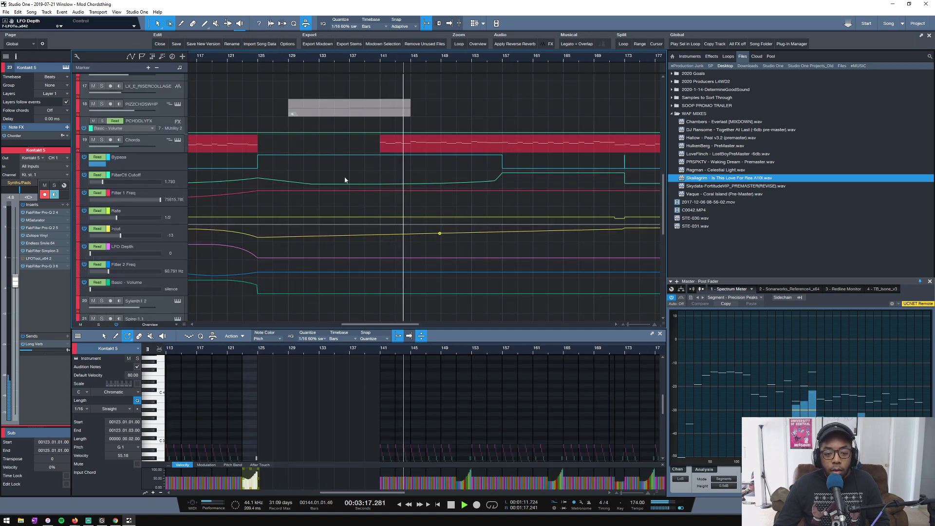
{"action": "key", "text": "space"}
{"action": "left_click_drag", "start_coordinate": [161, 188], "coordinate": [167, 205]}
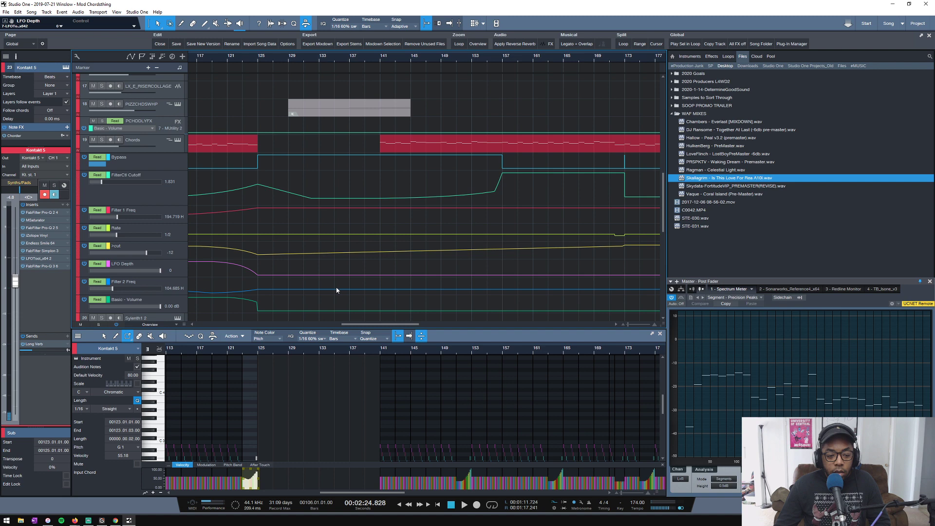
{"action": "scroll", "coordinate": [350, 294], "scroll_direction": "down", "scroll_amount": 1}
{"action": "left_click_drag", "start_coordinate": [355, 294], "coordinate": [357, 281]}
Play the song from bar 139 and check the Chords automation lanes against the build-up.
{"action": "left_click", "coordinate": [364, 57]}
{"action": "key", "text": "space"}
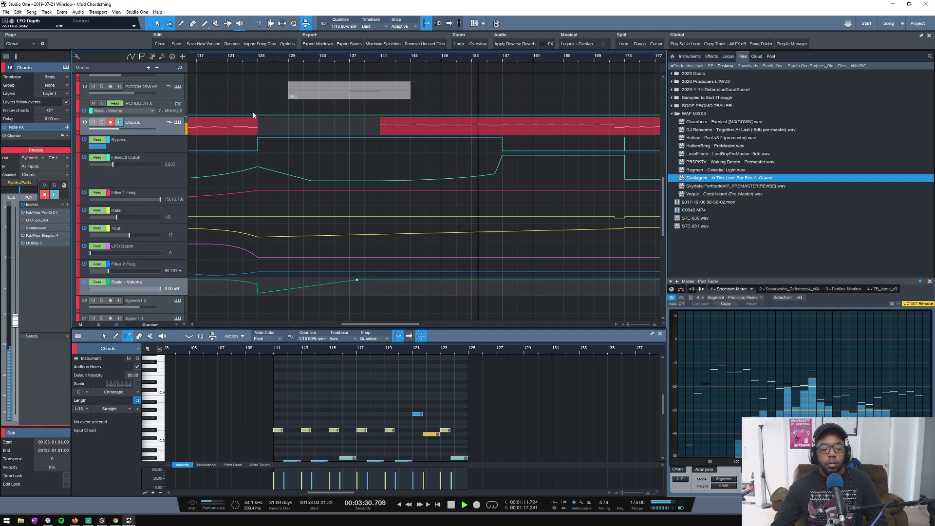
{"action": "scroll", "coordinate": [271, 146], "scroll_direction": "down", "scroll_amount": 3}
{"action": "scroll", "coordinate": [355, 181], "scroll_direction": "down", "scroll_amount": 2}
{"action": "scroll", "coordinate": [355, 162], "scroll_direction": "up", "scroll_amount": 4}
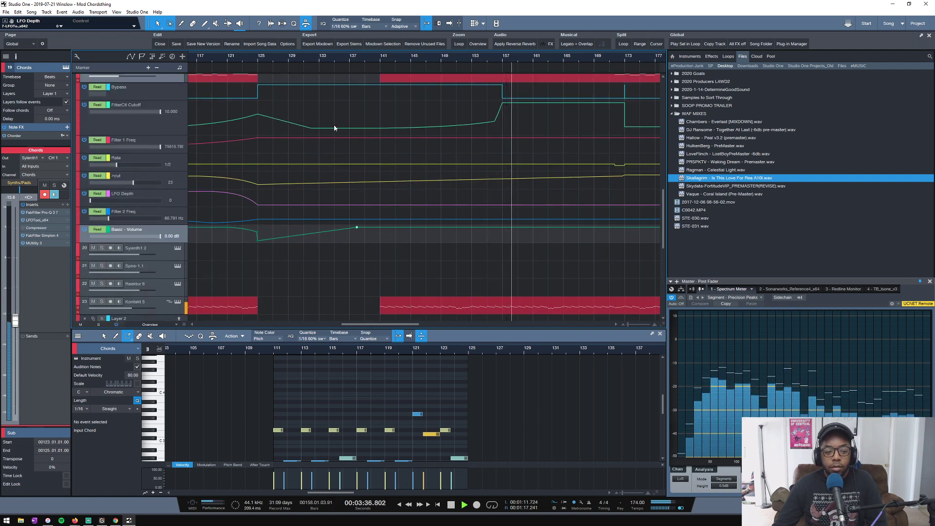
{"action": "key", "text": "space"}
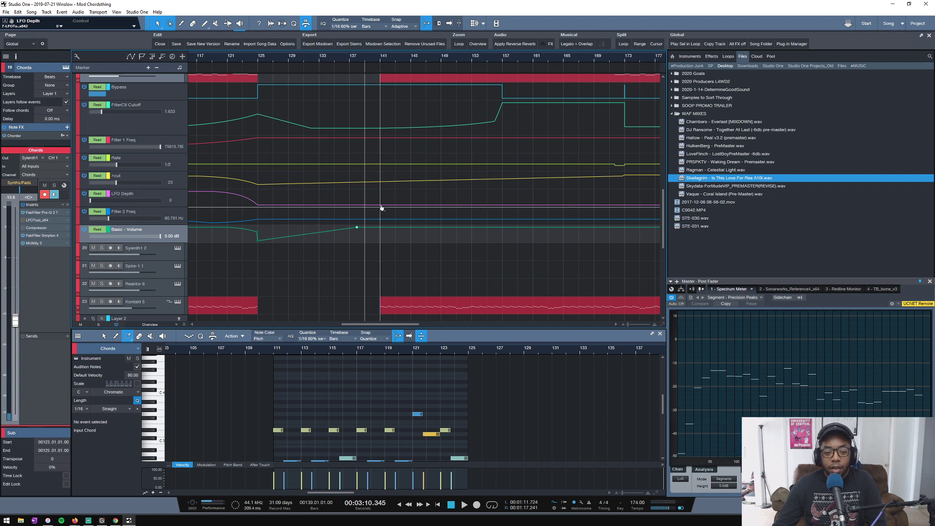
Raise the Chords track's LFO Depth automation sharply between about bars 156 and 157, and play the transition from bar 153.
{"action": "left_click", "coordinate": [503, 206]}
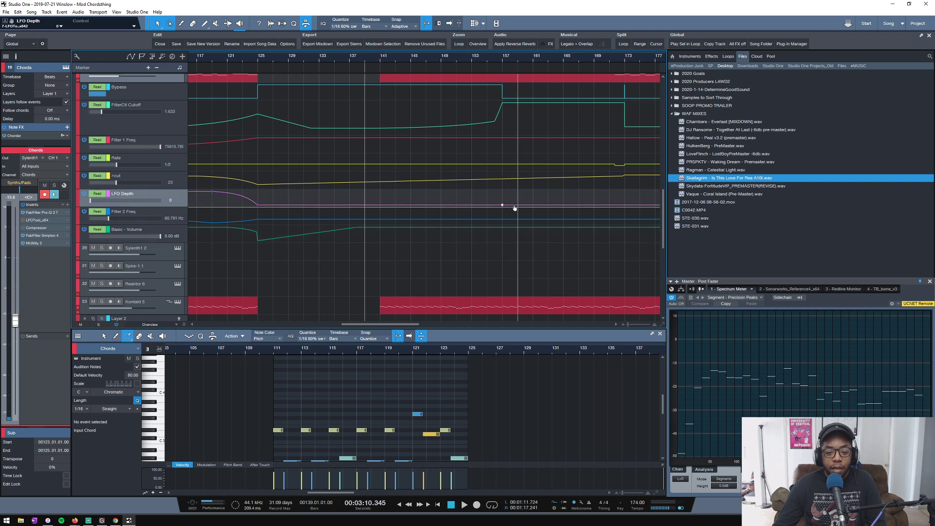
{"action": "left_click_drag", "start_coordinate": [516, 208], "coordinate": [495, 204]}
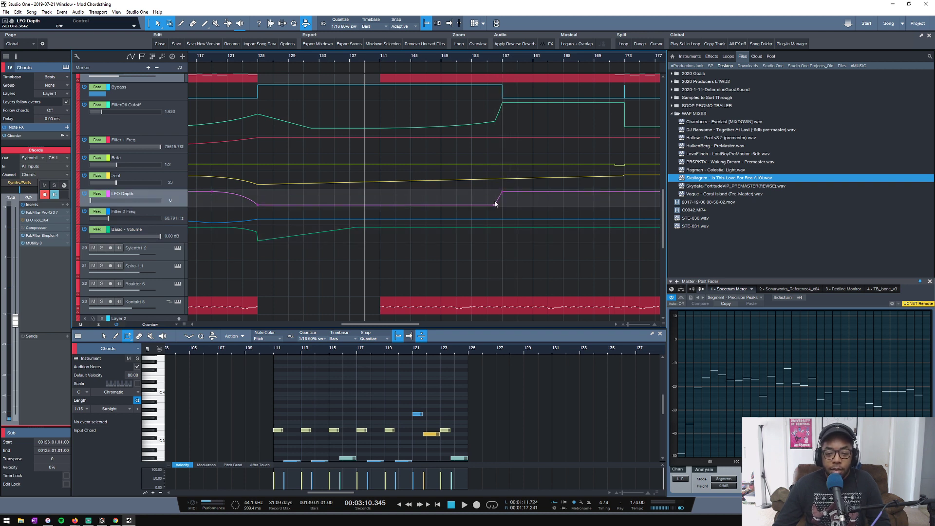
{"action": "left_click", "coordinate": [472, 59]}
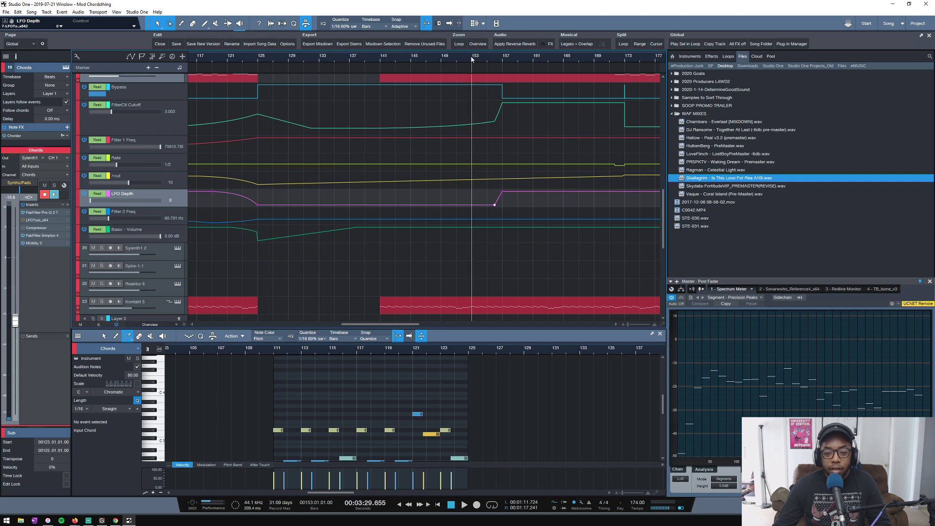
{"action": "key", "text": "space"}
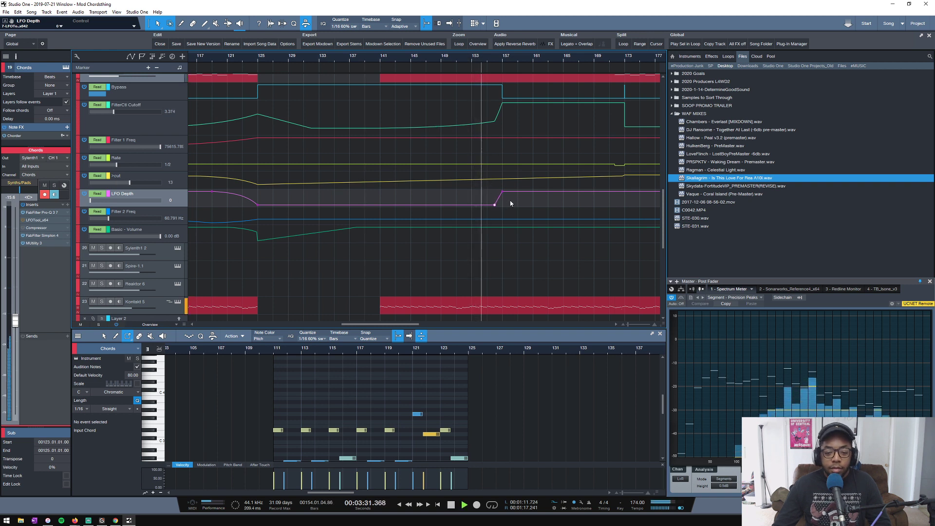
Raise the Kontakt 5 track's LFO Depth automation to 100 between bars 156 and 157, play the transition and save the song.
{"action": "key", "text": "ctrl+s"}
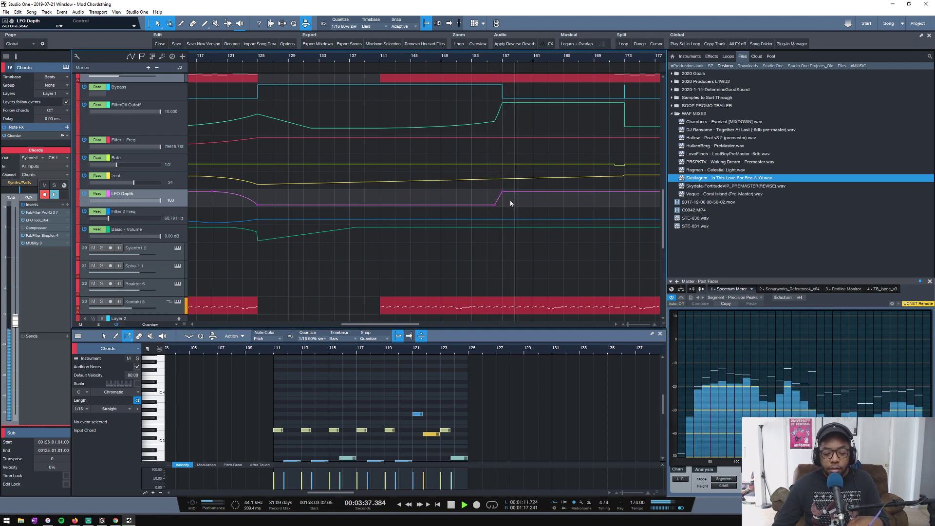
{"action": "key", "text": "space"}
{"action": "scroll", "coordinate": [388, 221], "scroll_direction": "down", "scroll_amount": 8}
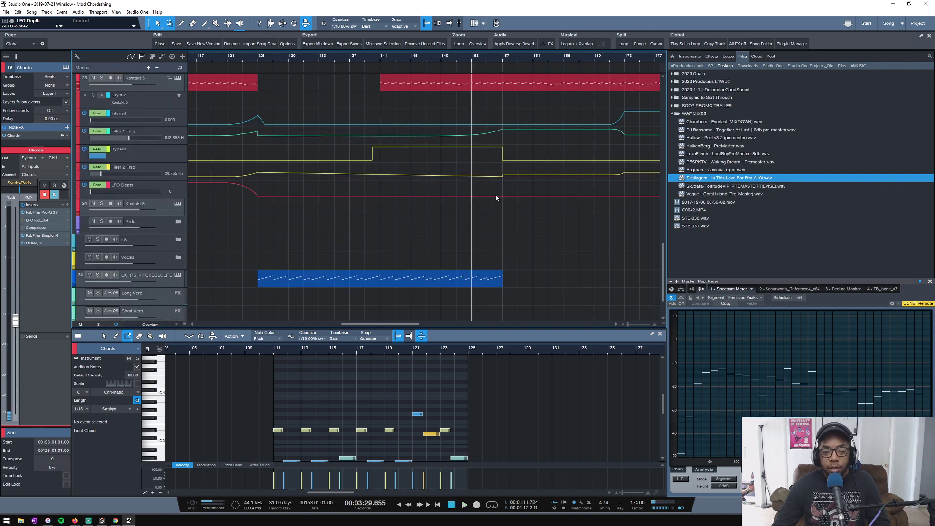
{"action": "left_click", "coordinate": [499, 196]}
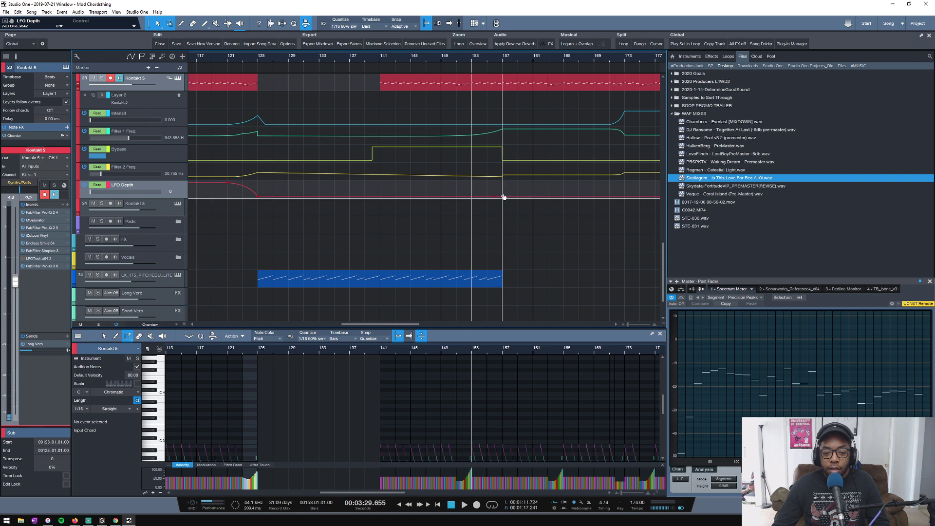
{"action": "left_click_drag", "start_coordinate": [501, 195], "coordinate": [503, 183]}
{"action": "key", "text": "space"}
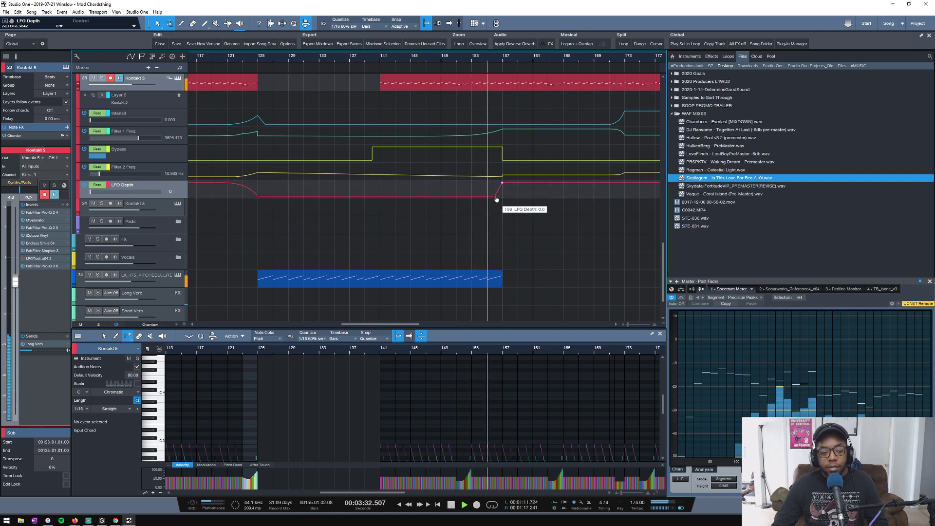
{"action": "key", "text": "ctrl+s"}
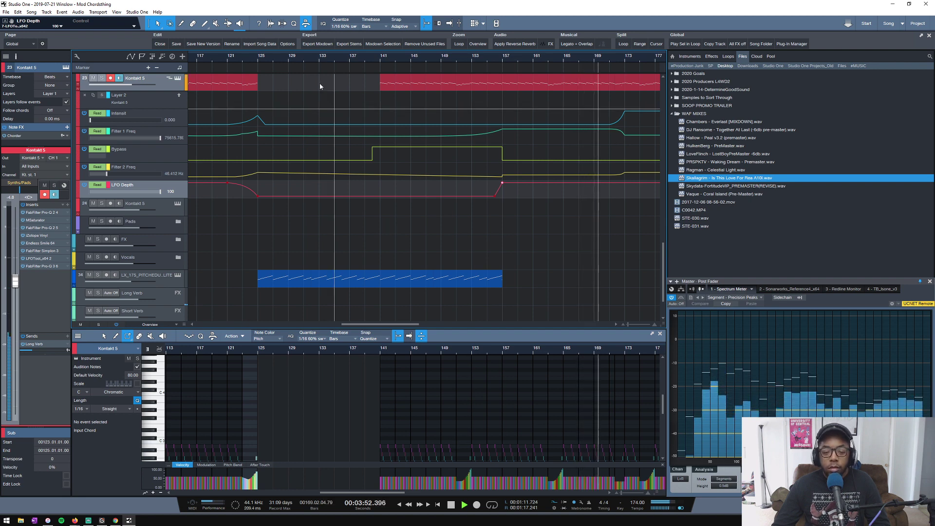
Listen to the rest of the second drop up to about bar 189 while examining the whole arrangement in the track overview.
{"action": "key", "text": "shift+f"}
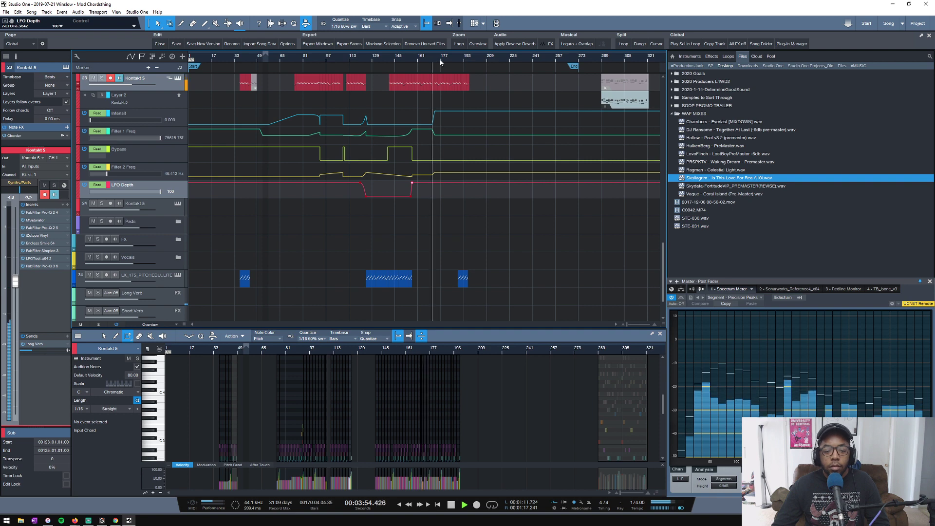
{"action": "key", "text": "alt+z"}
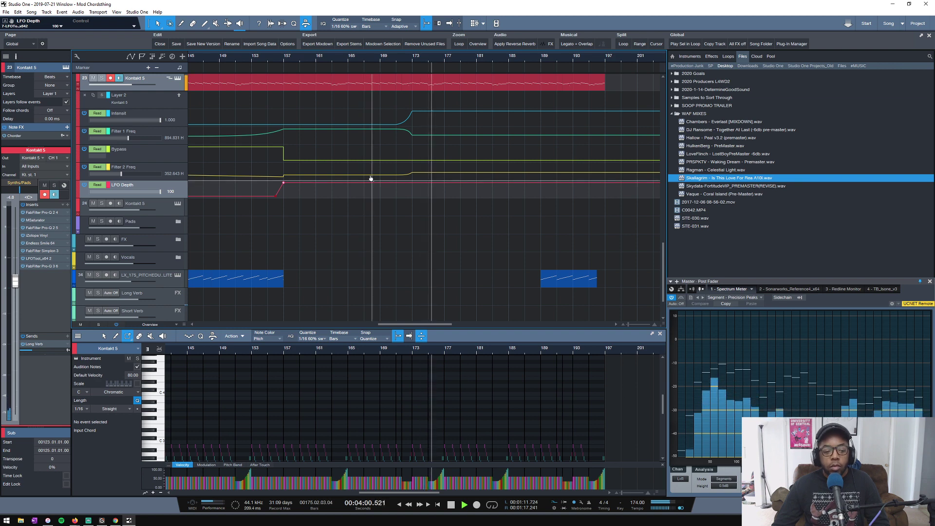
{"action": "scroll", "coordinate": [419, 202], "scroll_direction": "up", "scroll_amount": 2}
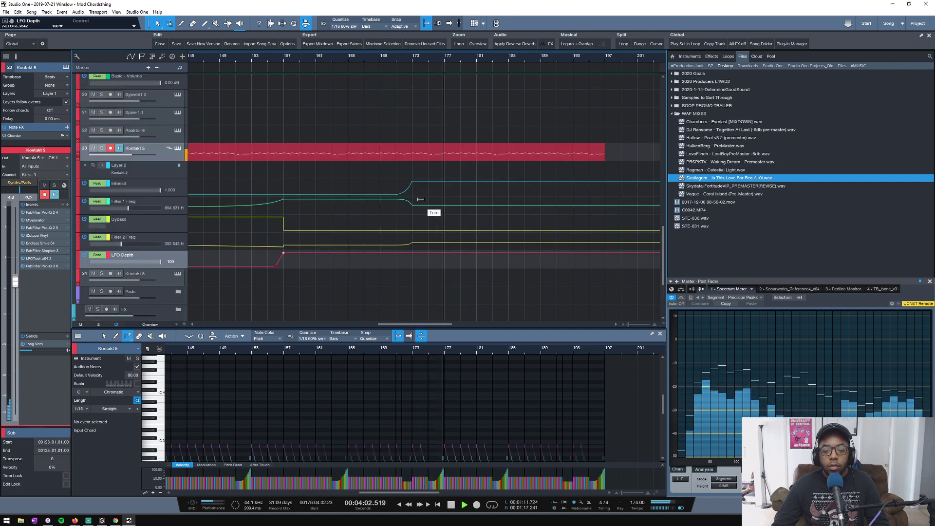
{"action": "left_click", "coordinate": [478, 44]}
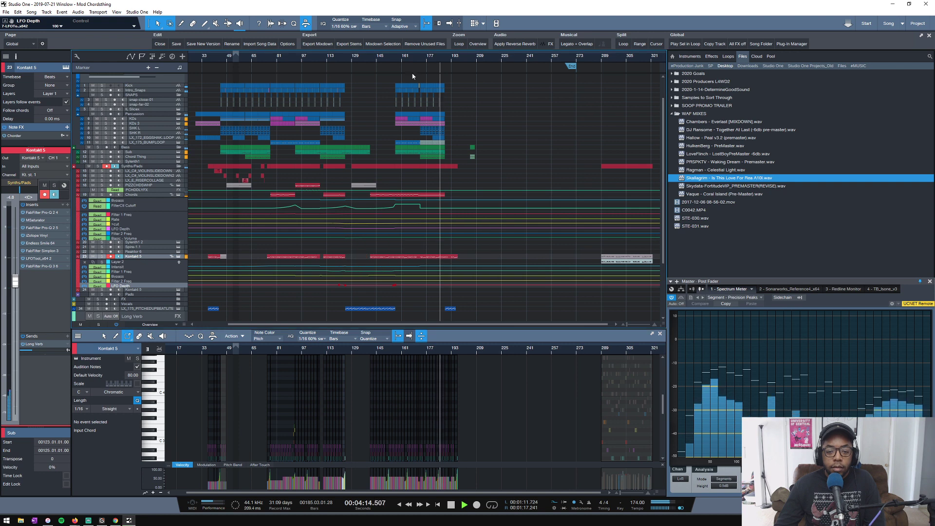
{"action": "scroll", "coordinate": [479, 58], "scroll_direction": "down", "scroll_amount": 1}
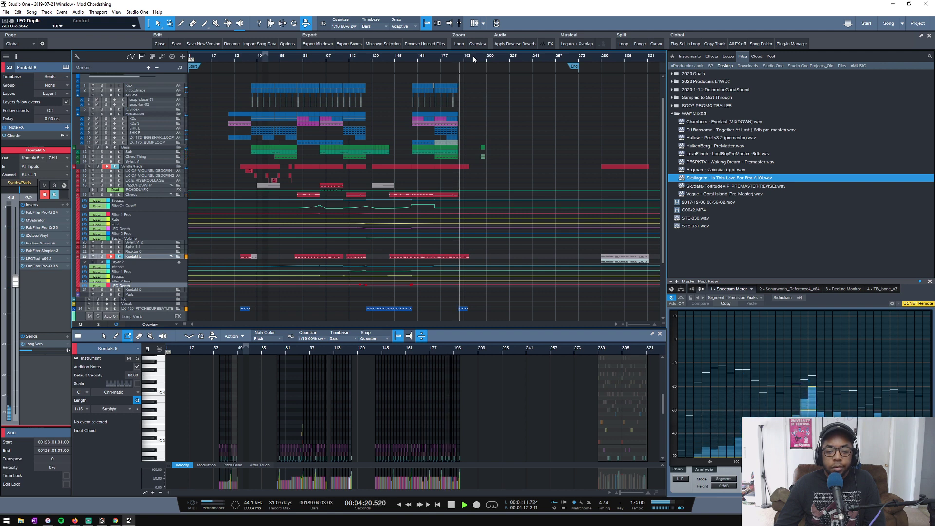
{"action": "key", "text": "space"}
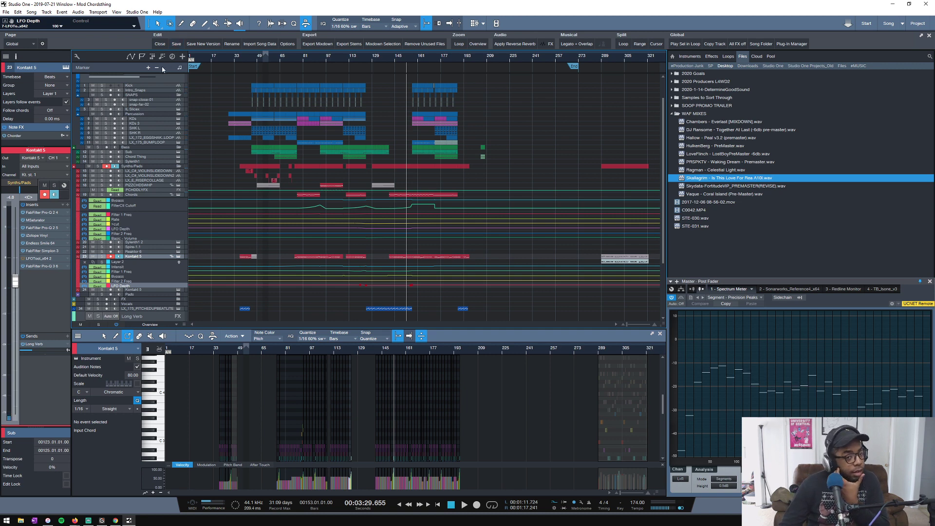
Play the first drop from bar 89 and again from bar 93 to check its energy.
{"action": "left_click", "coordinate": [352, 57]}
{"action": "scroll", "coordinate": [360, 57], "scroll_direction": "up", "scroll_amount": 3}
{"action": "left_click", "coordinate": [347, 56]}
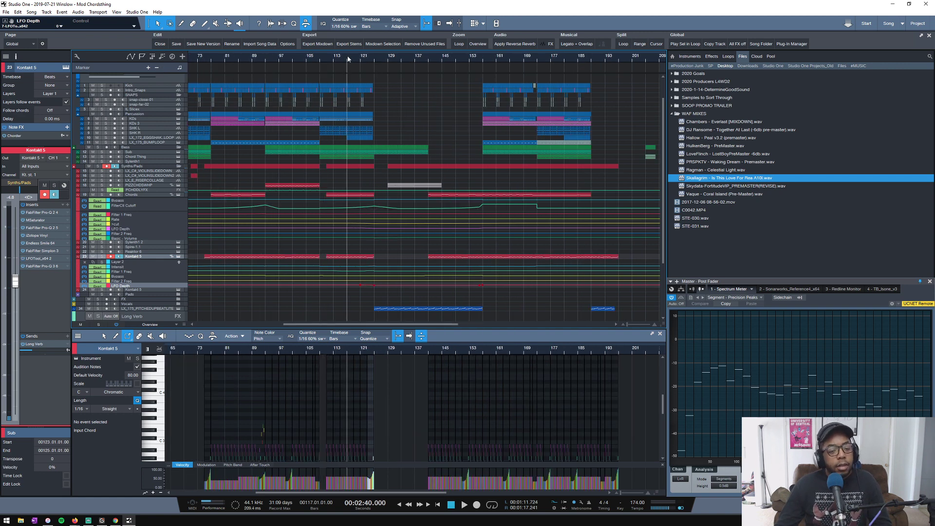
{"action": "scroll", "coordinate": [277, 59], "scroll_direction": "down", "scroll_amount": 4}
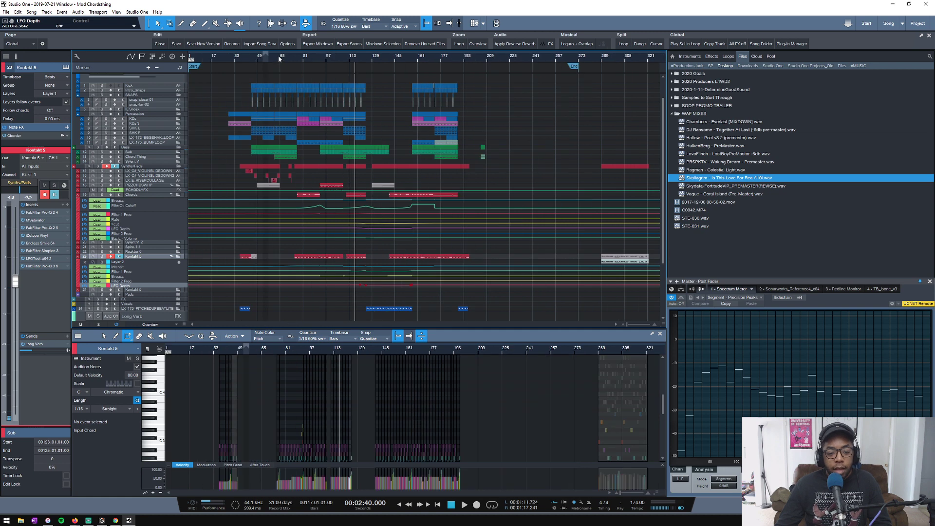
{"action": "scroll", "coordinate": [318, 58], "scroll_direction": "up", "scroll_amount": 3}
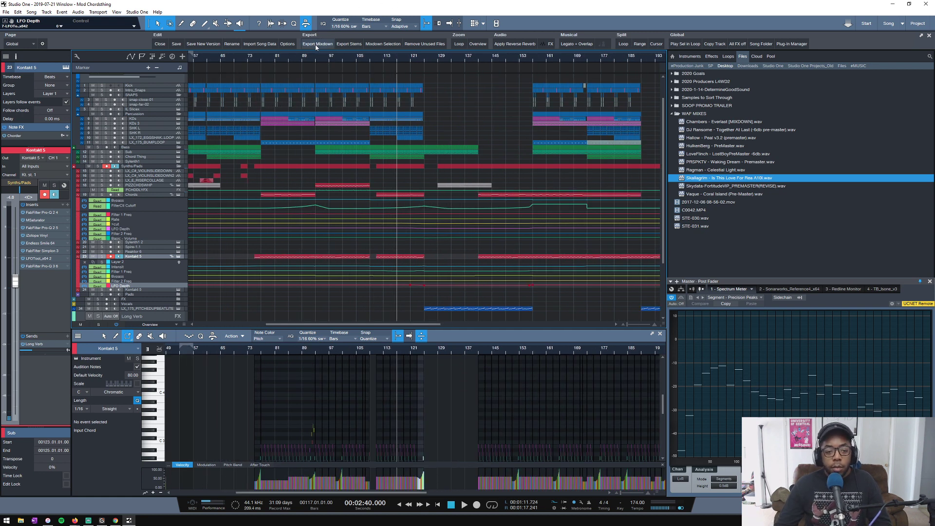
{"action": "left_click", "coordinate": [302, 58]}
{"action": "key", "text": "space"}
{"action": "key", "text": "space"}
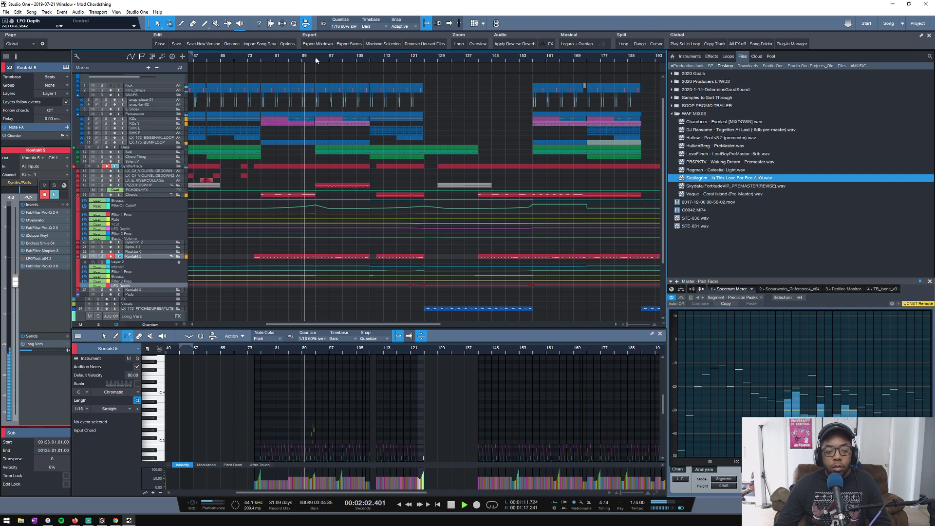
{"action": "left_click", "coordinate": [314, 57]}
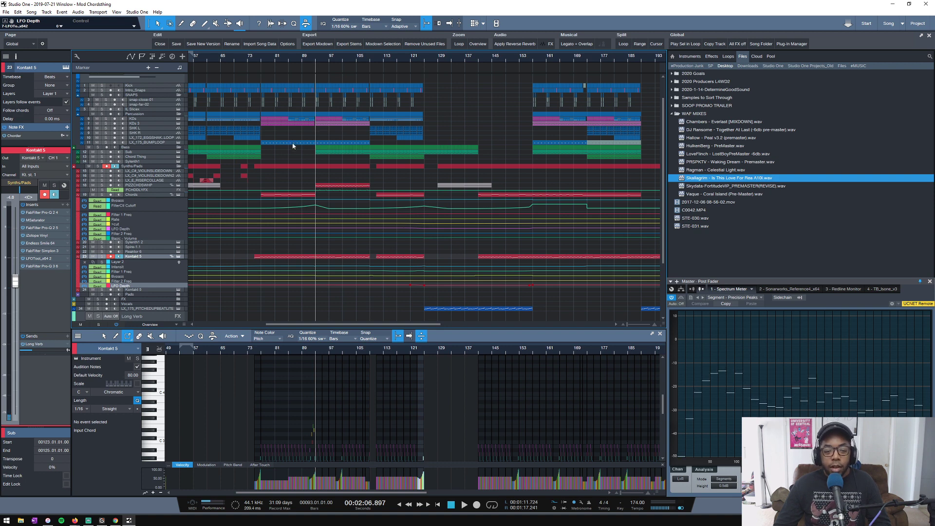
{"action": "key", "text": "space"}
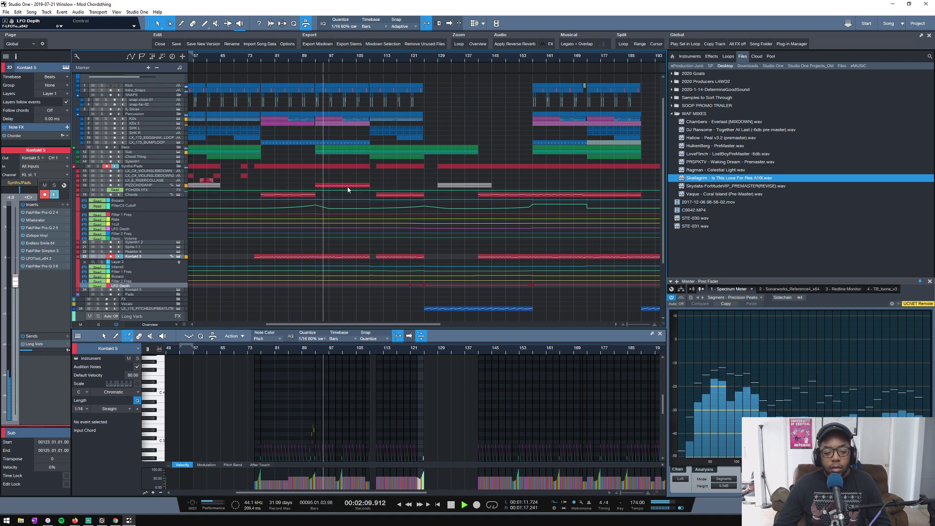
Compare the drop with the Kontakt 5 track muted and unmuted, and lower its Filter 1 Freq automation to about 718 Hz after bar 93.
{"action": "left_click", "coordinate": [92, 256]}
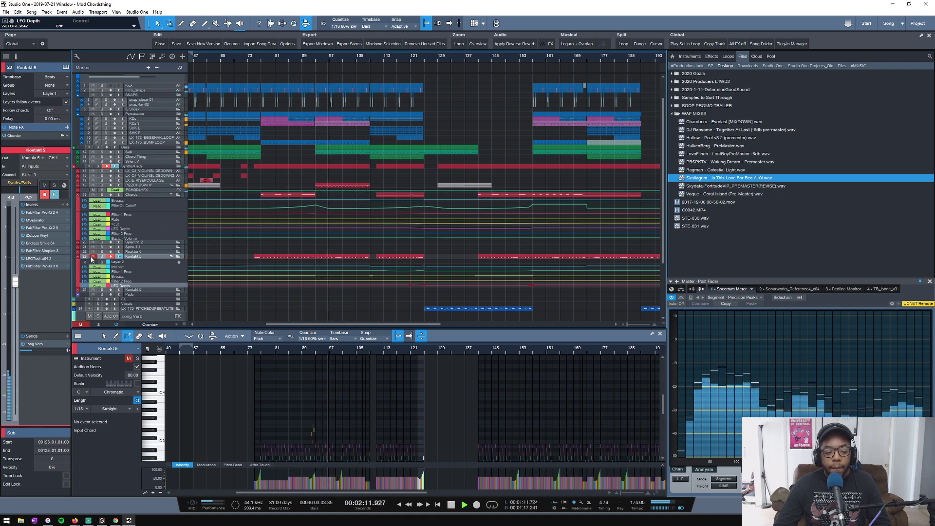
{"action": "left_click", "coordinate": [93, 257]}
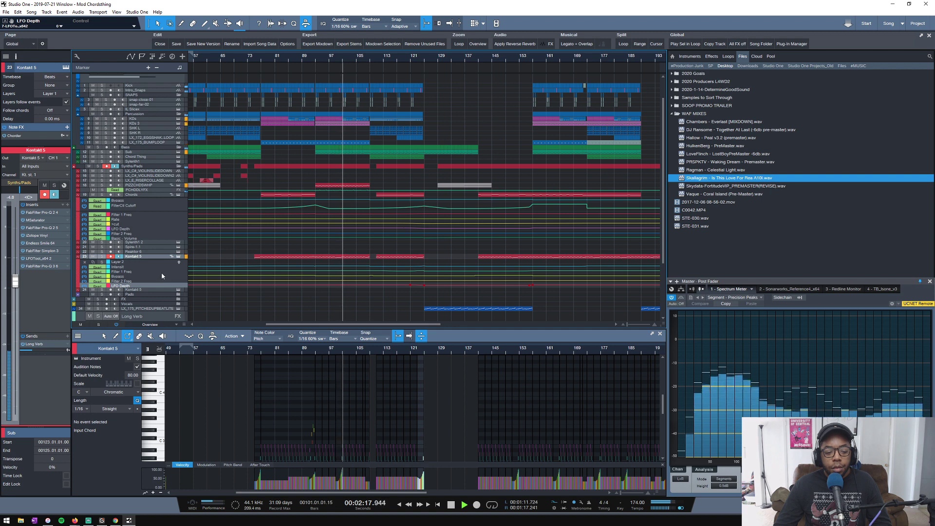
{"action": "left_click_drag", "start_coordinate": [157, 275], "coordinate": [157, 291]}
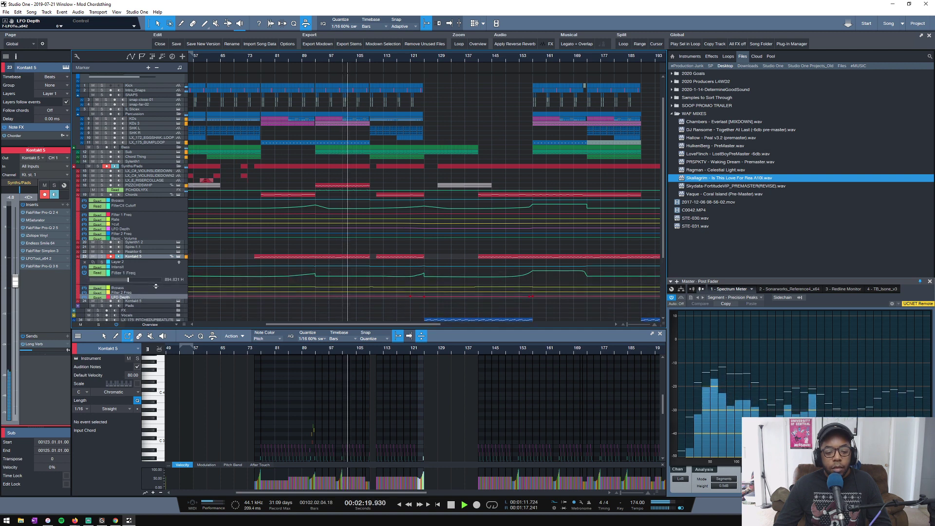
{"action": "left_click_drag", "start_coordinate": [342, 272], "coordinate": [344, 273]}
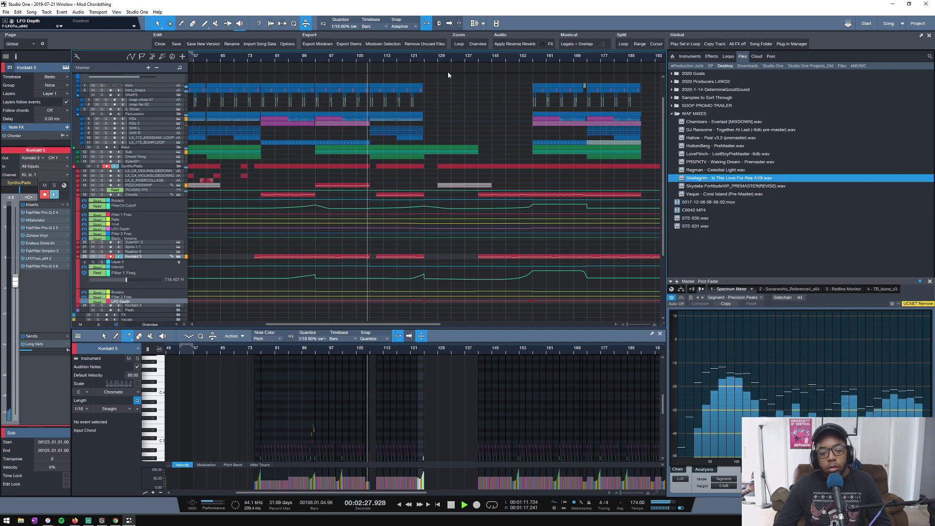
Compare the playback of the breakdown at bars 125 and 141 with the drop at bar 104.
{"action": "left_click", "coordinate": [425, 62]}
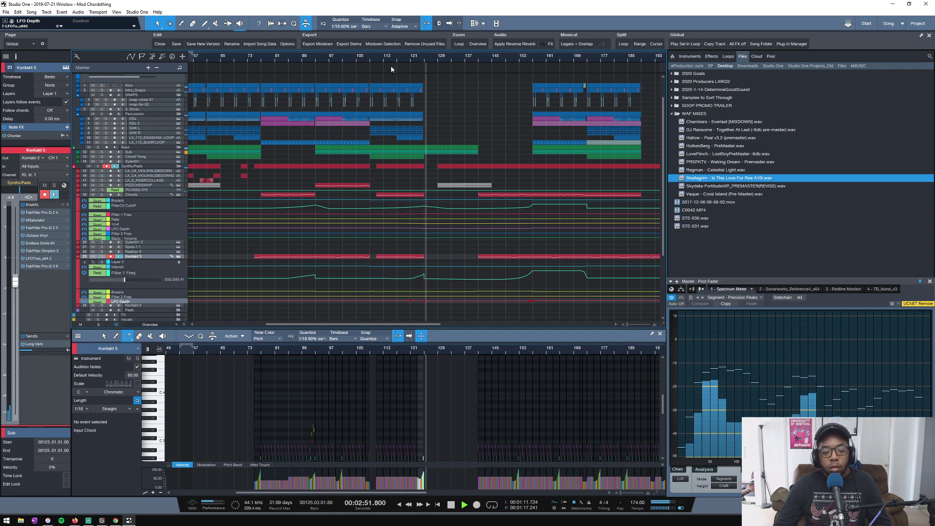
{"action": "left_click", "coordinate": [478, 57]}
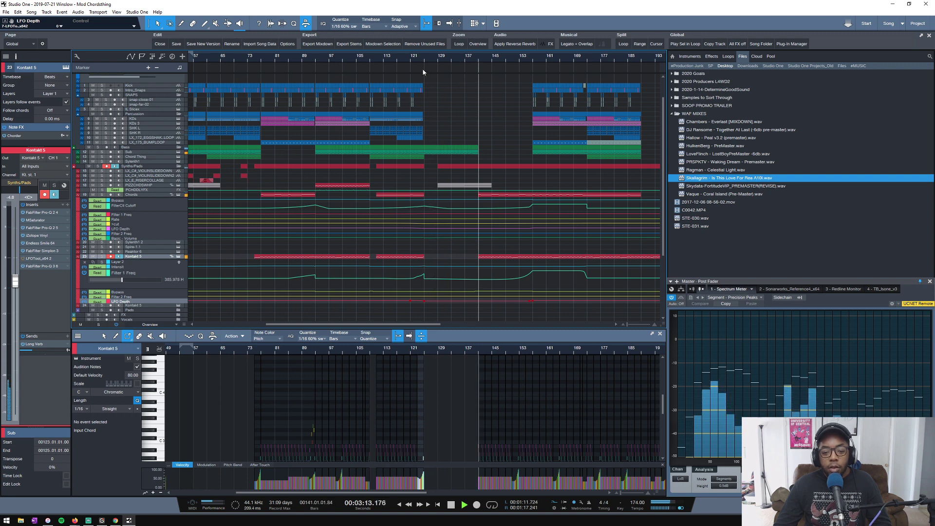
{"action": "left_click", "coordinate": [354, 58]}
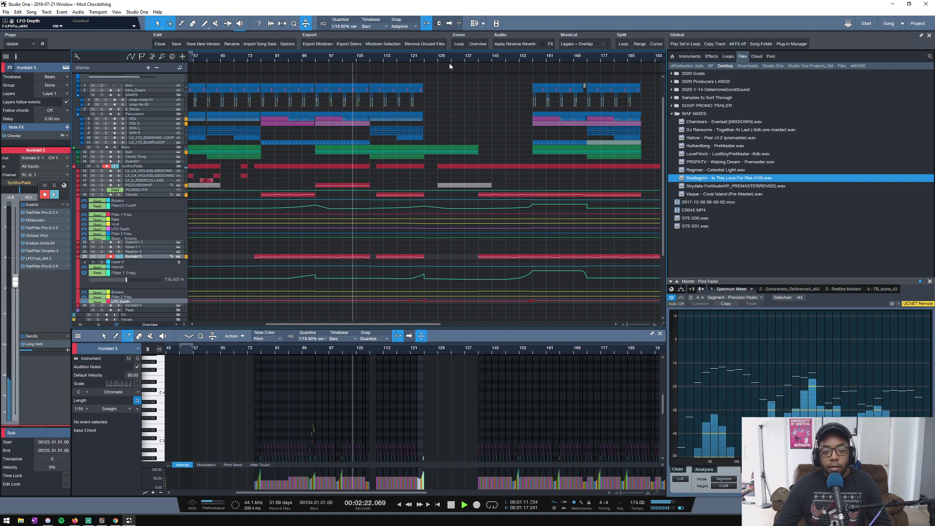
{"action": "left_click", "coordinate": [480, 57]}
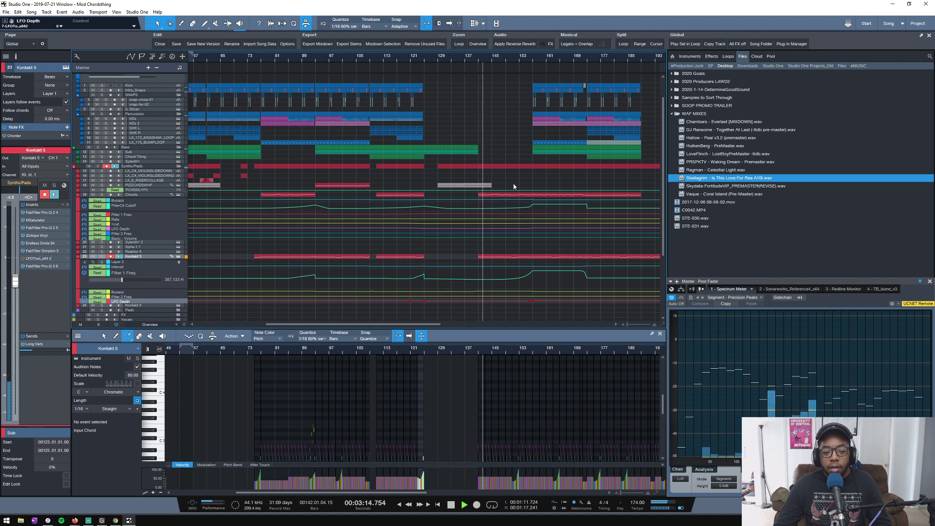
{"action": "key", "text": "space"}
Save the song and place the playback position at bar 73.
{"action": "key", "text": "w"}
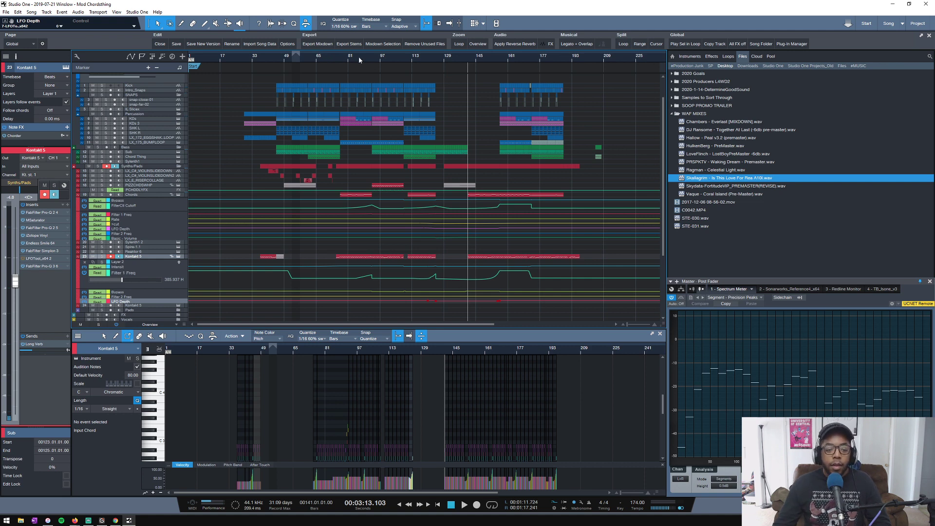
{"action": "scroll", "coordinate": [362, 58], "scroll_direction": "up", "scroll_amount": 4}
{"action": "scroll", "coordinate": [362, 58], "scroll_direction": "down", "scroll_amount": 5}
{"action": "key", "text": "ctrl+s"}
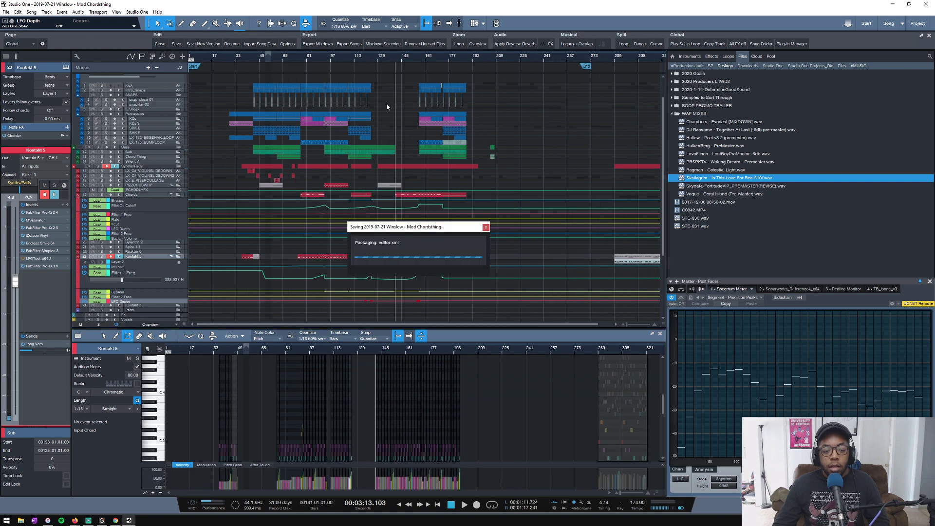
{"action": "scroll", "coordinate": [305, 58], "scroll_direction": "up", "scroll_amount": 2}
{"action": "left_click", "coordinate": [281, 57]}
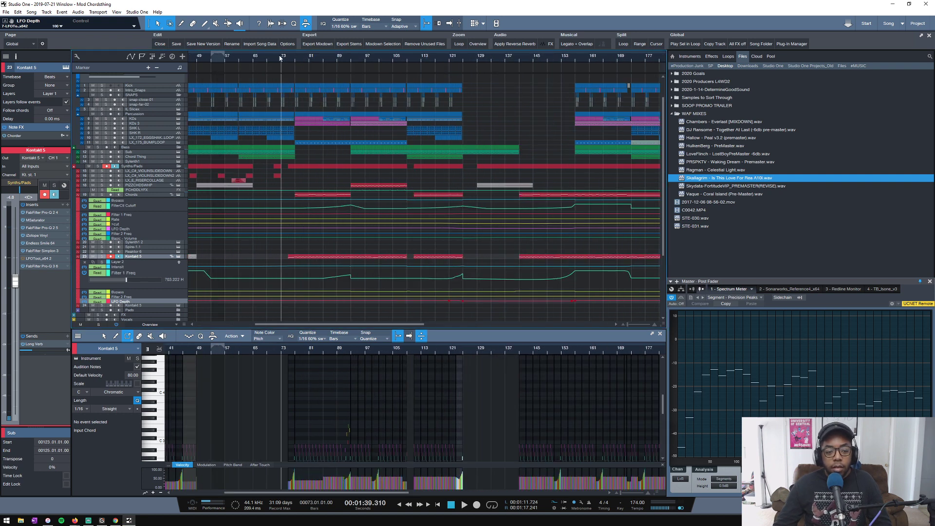
{"action": "scroll", "coordinate": [293, 58], "scroll_direction": "down", "scroll_amount": 2}
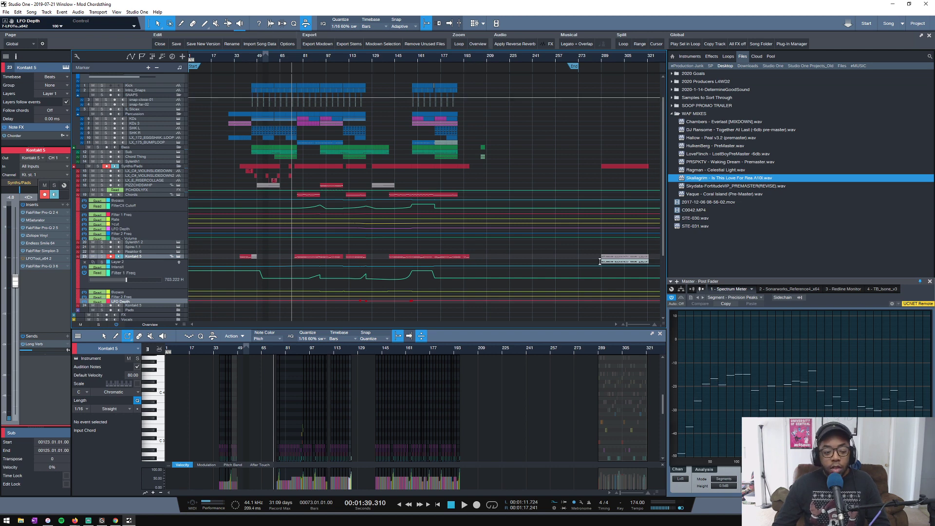
Switch to the YouTube Studio livestream page to read the latest chat messages, and return to Studio One.
{"action": "left_click", "coordinate": [117, 521]}
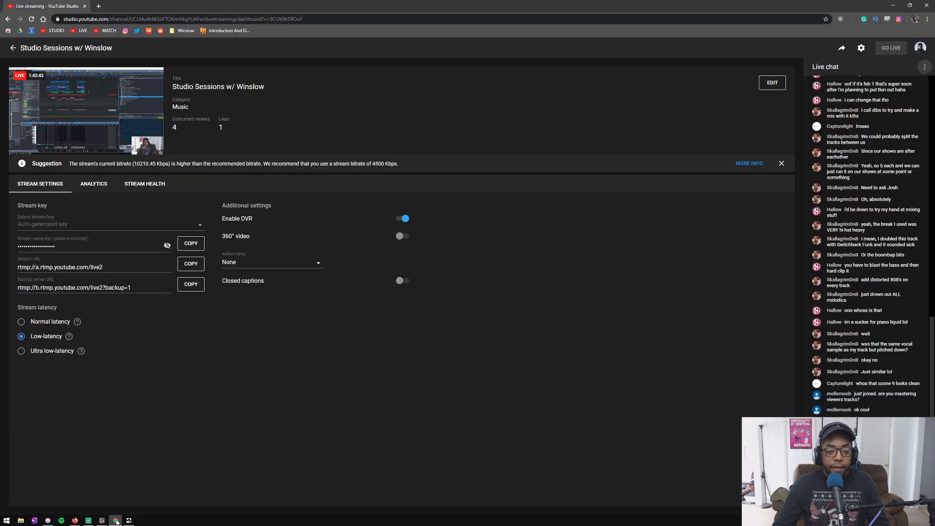
{"action": "left_click", "coordinate": [116, 520]}
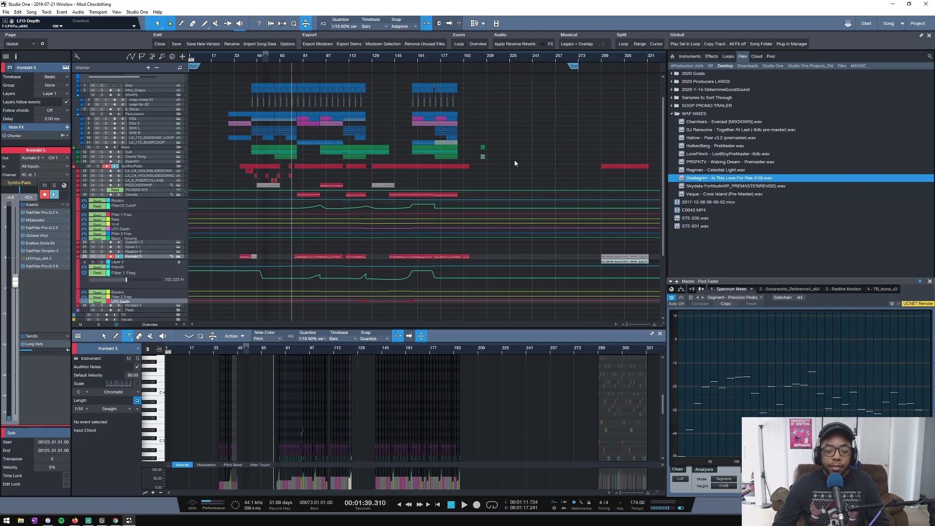
Collapse the WAF MIXES folder, expand the Vocals folder in the SP sample location, and close the master Spectrum Meter to enlarge the file list.
{"action": "left_click", "coordinate": [680, 114]}
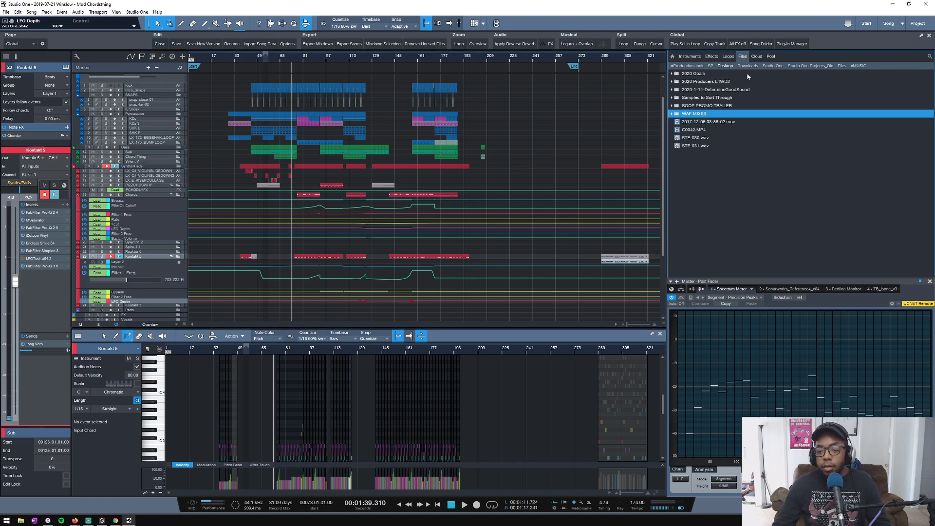
{"action": "left_click", "coordinate": [712, 67]}
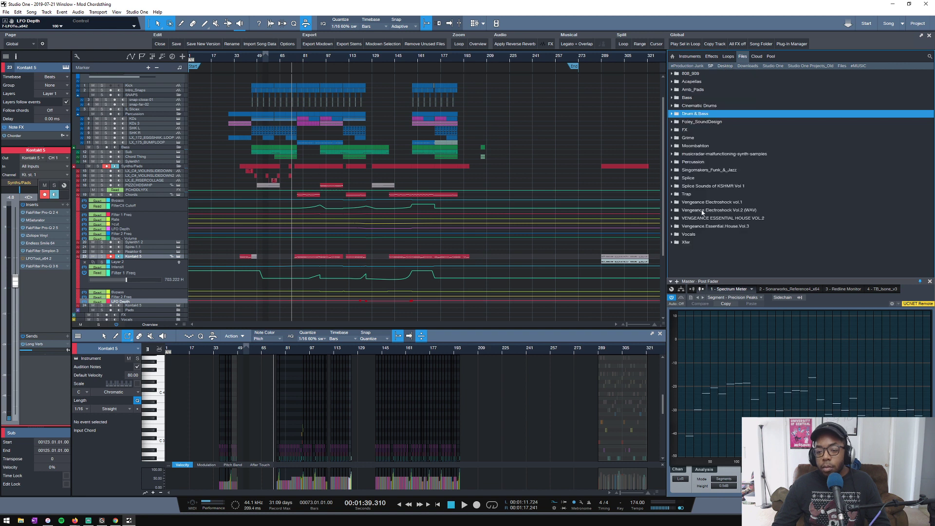
{"action": "left_click", "coordinate": [672, 234]}
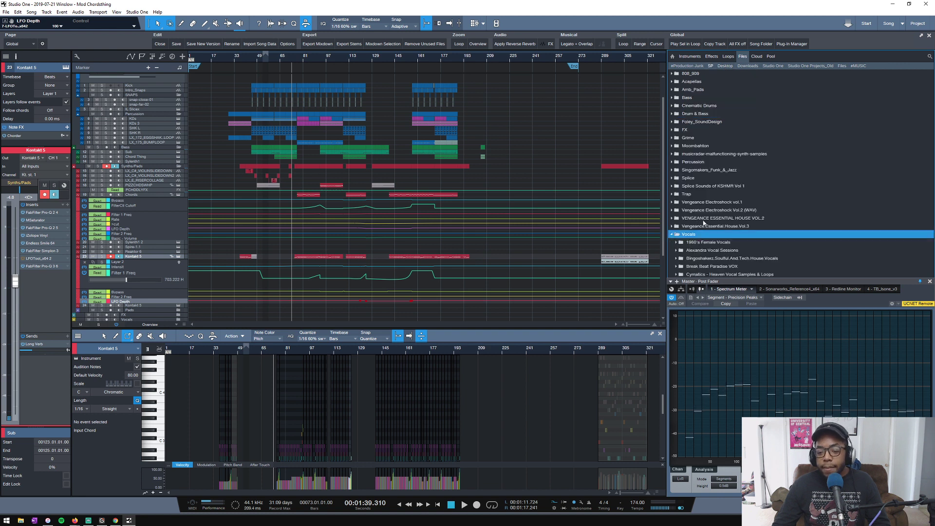
{"action": "left_click", "coordinate": [930, 281]}
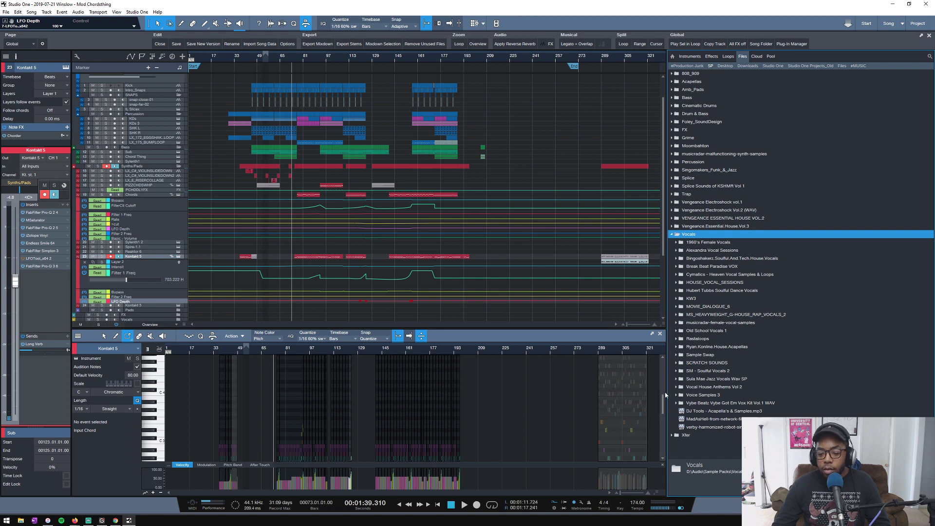
Preview the MadAsHell-from-network-film sample, add it to the arrangement at bar 142, and place its track in the Vocals folder.
{"action": "left_click", "coordinate": [698, 419]}
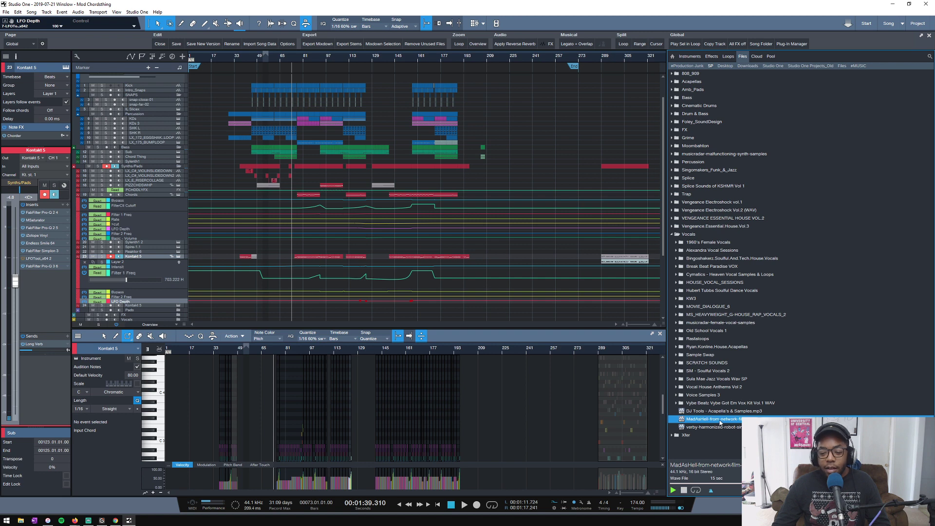
{"action": "left_click_drag", "start_coordinate": [309, 298], "coordinate": [405, 316]}
{"action": "scroll", "coordinate": [247, 287], "scroll_direction": "down", "scroll_amount": 3}
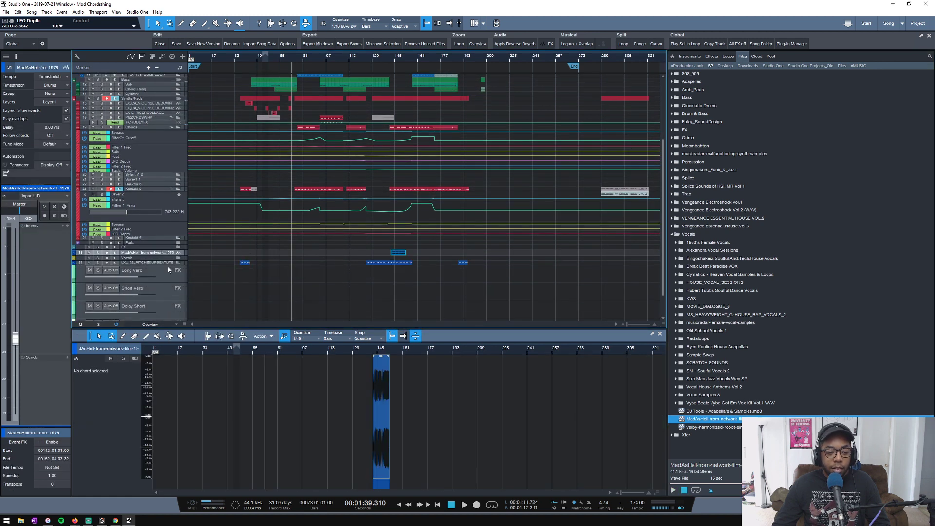
{"action": "left_click_drag", "start_coordinate": [166, 254], "coordinate": [165, 277]}
Separate the vocal sample's first phrase, move it to bar 141, and play it back against the chords.
{"action": "left_click_drag", "start_coordinate": [419, 56], "coordinate": [385, 122]}
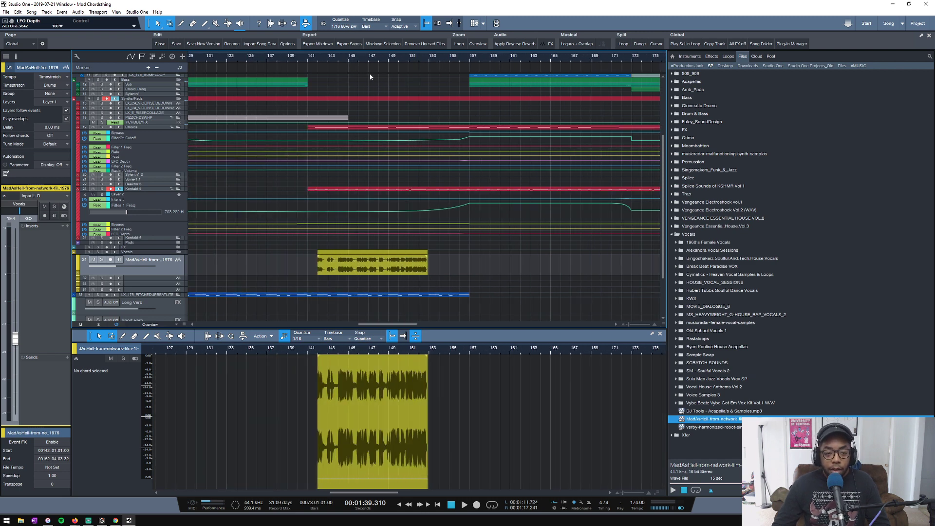
{"action": "scroll", "coordinate": [303, 60], "scroll_direction": "up", "scroll_amount": 5}
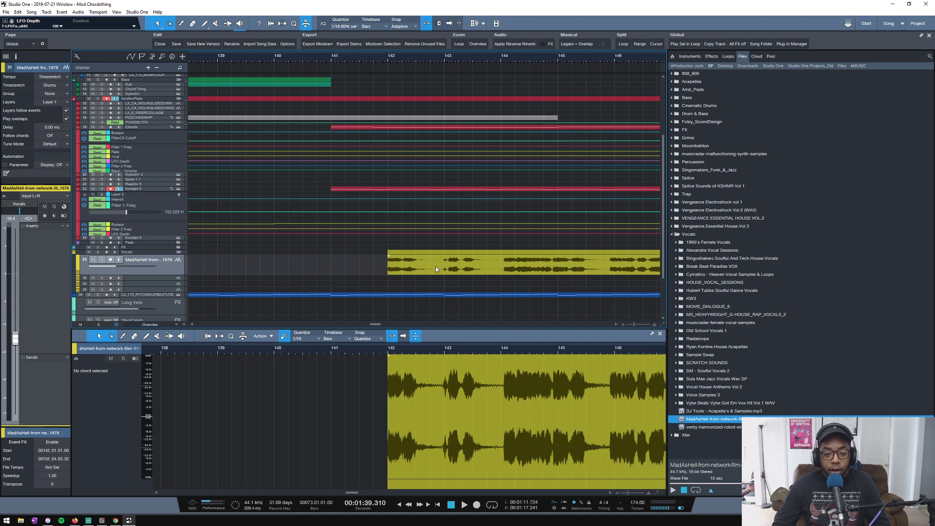
{"action": "left_click_drag", "start_coordinate": [436, 267], "coordinate": [356, 267]}
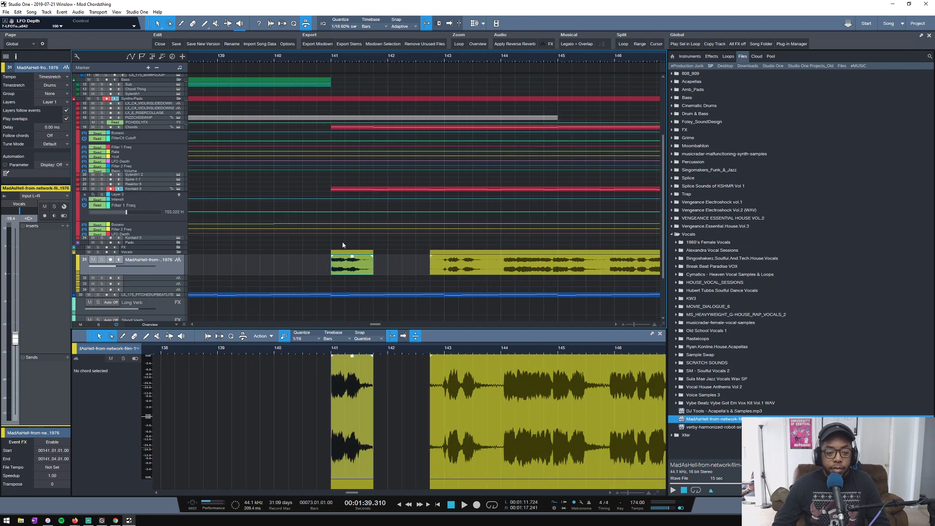
{"action": "key", "text": "space"}
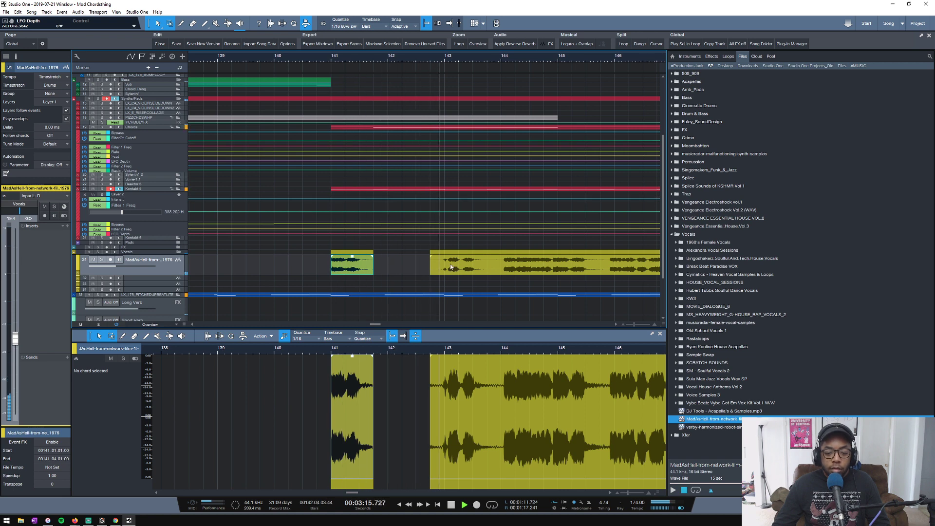
{"action": "key", "text": "space"}
Split the vocal clip after its second phrase at bar 143.4 and move the remaining audio to bar 148.
{"action": "key", "text": "3"}
{"action": "left_click", "coordinate": [487, 260]}
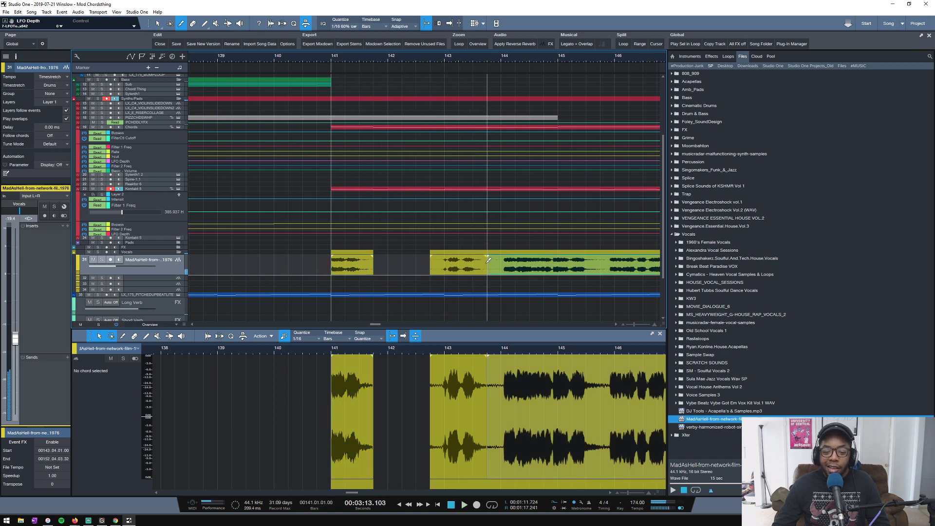
{"action": "left_click_drag", "start_coordinate": [452, 63], "coordinate": [450, 60]}
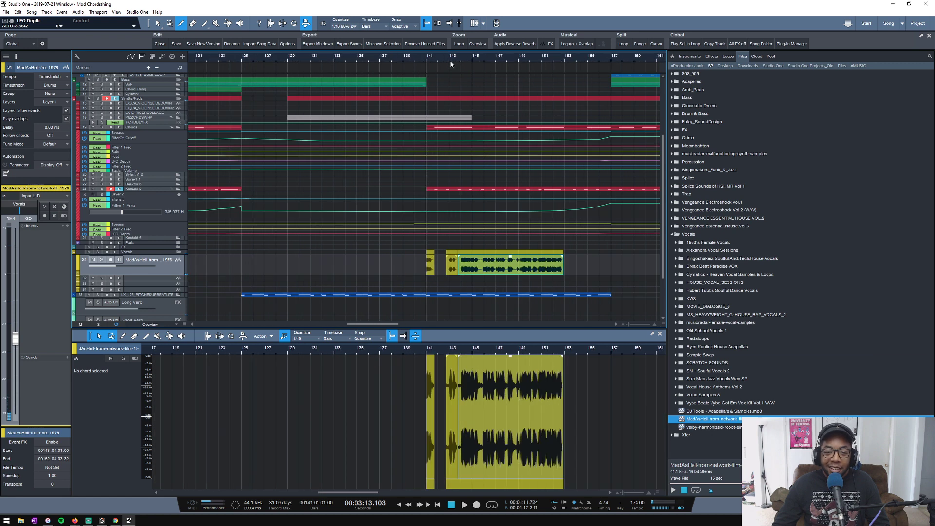
{"action": "left_click_drag", "start_coordinate": [633, 62], "coordinate": [632, 69]}
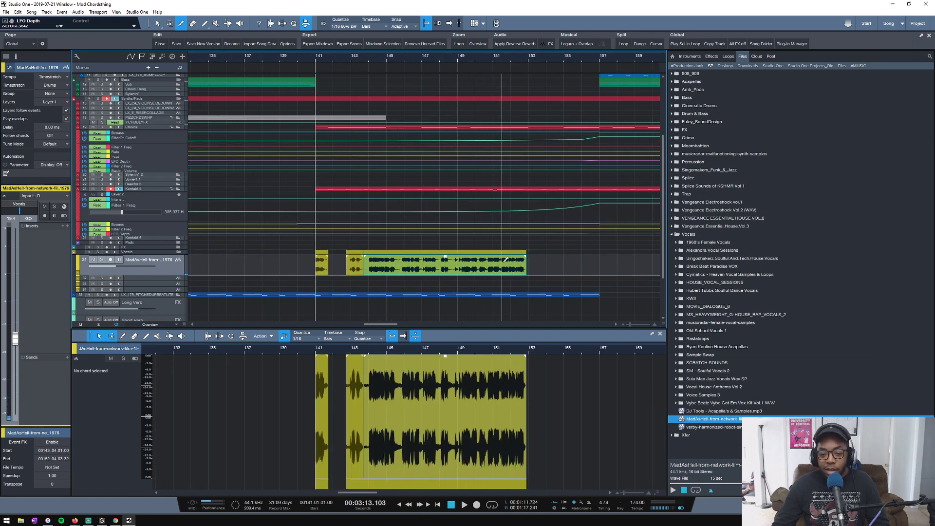
{"action": "key", "text": "1"}
{"action": "left_click_drag", "start_coordinate": [506, 271], "coordinate": [577, 271]}
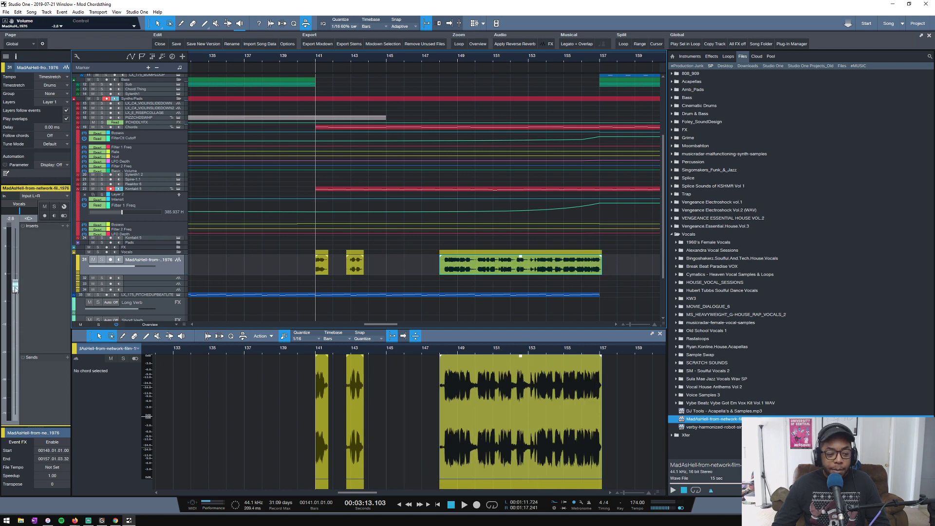
Lower the vocal track's volume during playback, then split off the third phrase and move it to bar 144.4.
{"action": "key", "text": "space"}
{"action": "left_click_drag", "start_coordinate": [15, 296], "coordinate": [15, 302]}
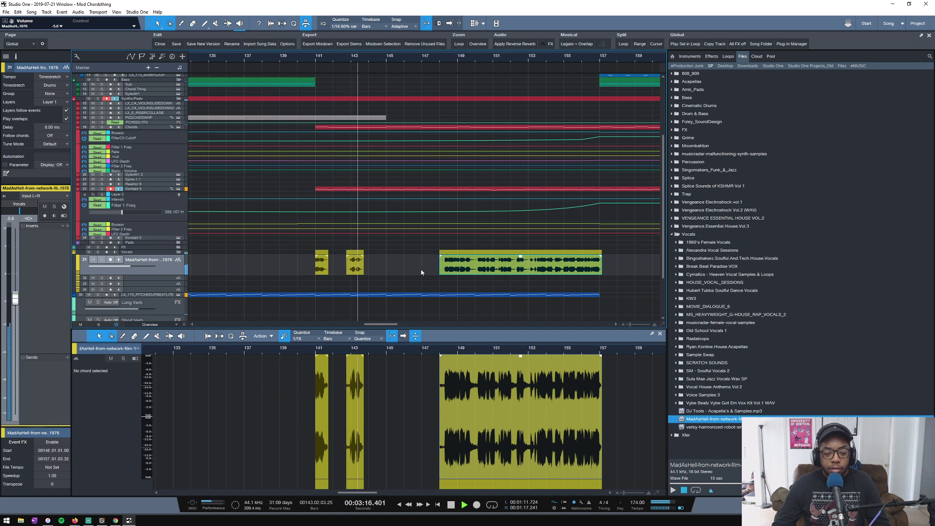
{"action": "left_click", "coordinate": [475, 268], "text": "alt"}
{"action": "left_click_drag", "start_coordinate": [465, 267], "coordinate": [405, 270]}
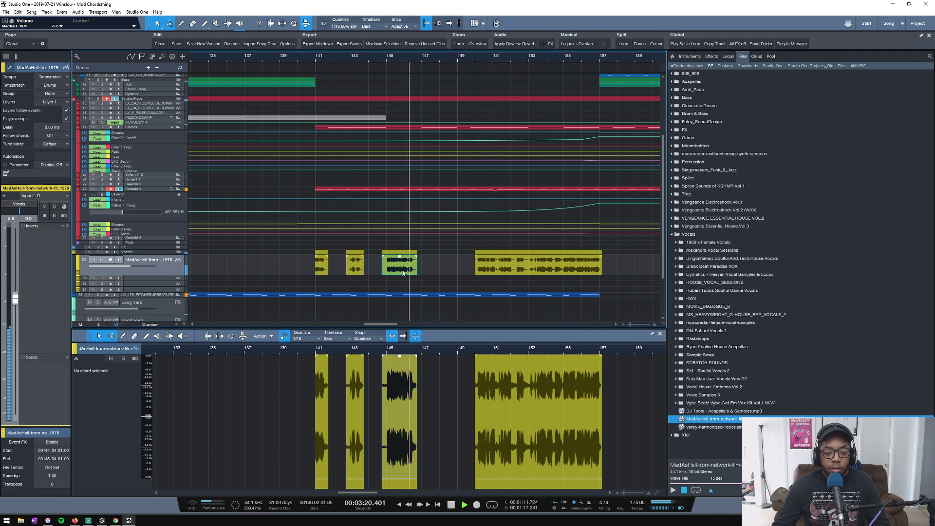
Split off the next two vocal phrases and position them to start at about bars 148.4 and 150.4.
{"action": "left_click", "coordinate": [494, 267], "text": "alt"}
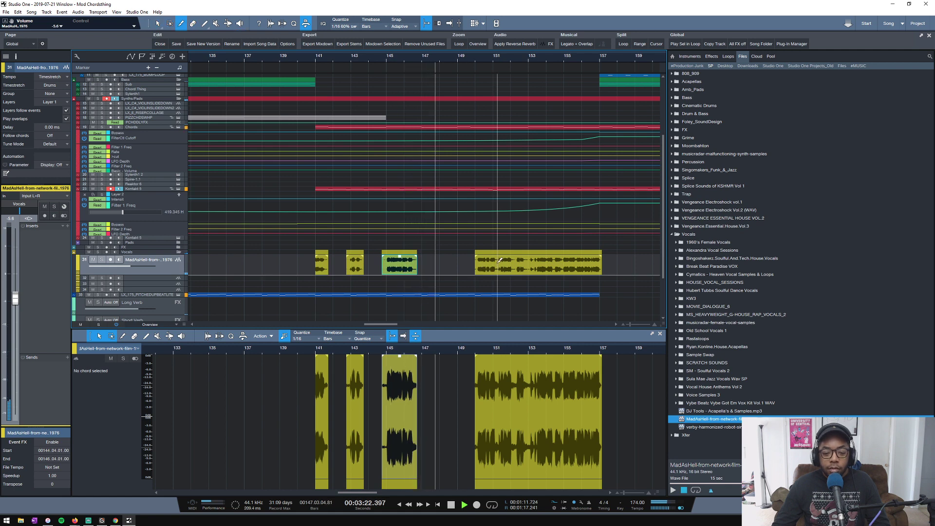
{"action": "left_click_drag", "start_coordinate": [493, 267], "coordinate": [462, 271]}
{"action": "key", "text": "space"}
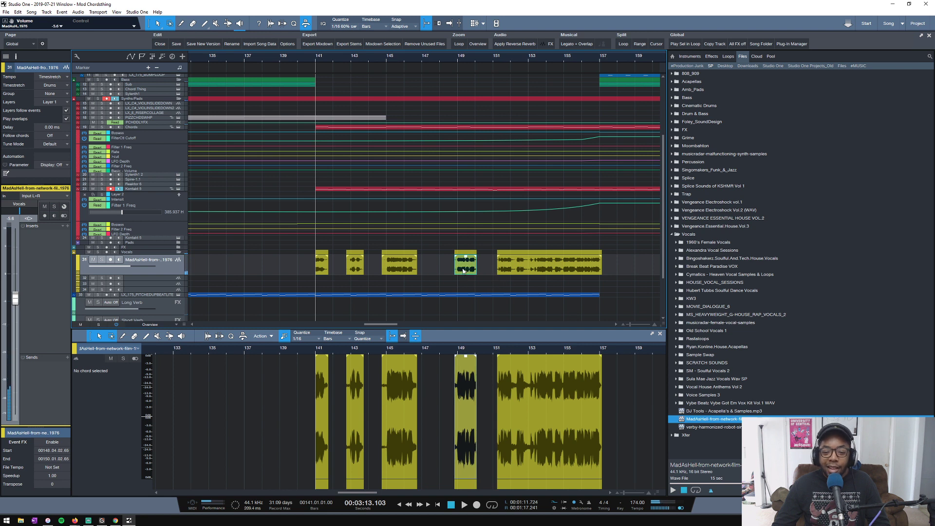
{"action": "left_click", "coordinate": [530, 267], "text": "alt"}
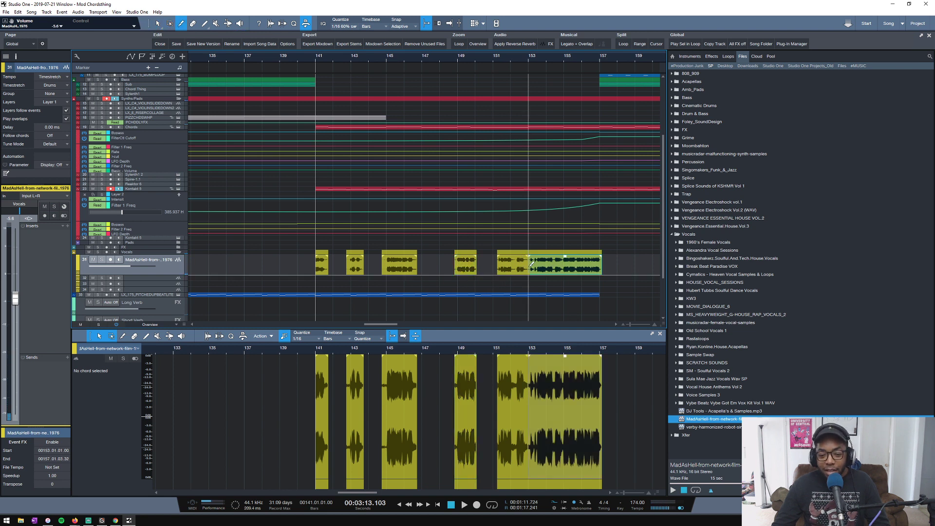
{"action": "left_click_drag", "start_coordinate": [511, 267], "coordinate": [506, 271]}
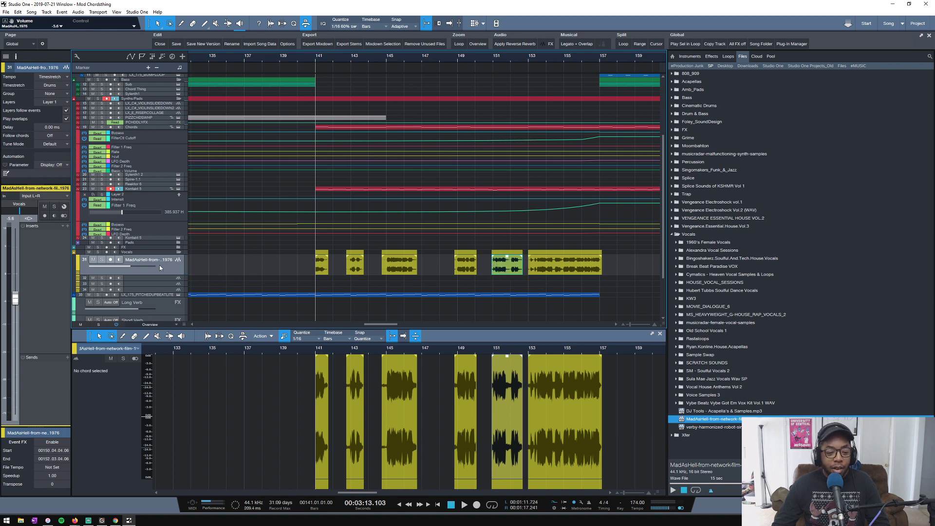
Play the breakdown from bar 141 to check the timing of the rearranged vocal phrases.
{"action": "key", "text": "space"}
{"action": "left_click_drag", "start_coordinate": [297, 264], "coordinate": [470, 261]}
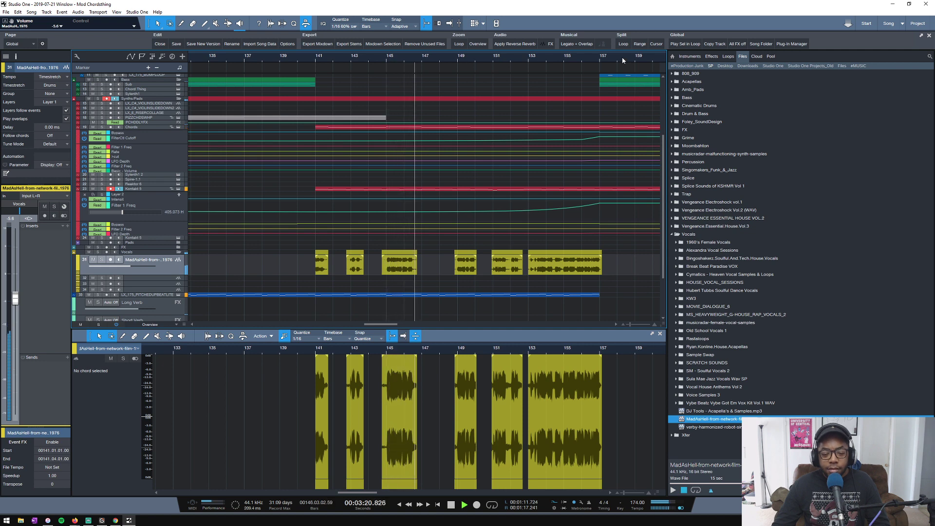
{"action": "scroll", "coordinate": [621, 57], "scroll_direction": "up", "scroll_amount": 3}
{"action": "scroll", "coordinate": [621, 60], "scroll_direction": "down", "scroll_amount": 3}
{"action": "scroll", "coordinate": [618, 201], "scroll_direction": "up", "scroll_amount": 2}
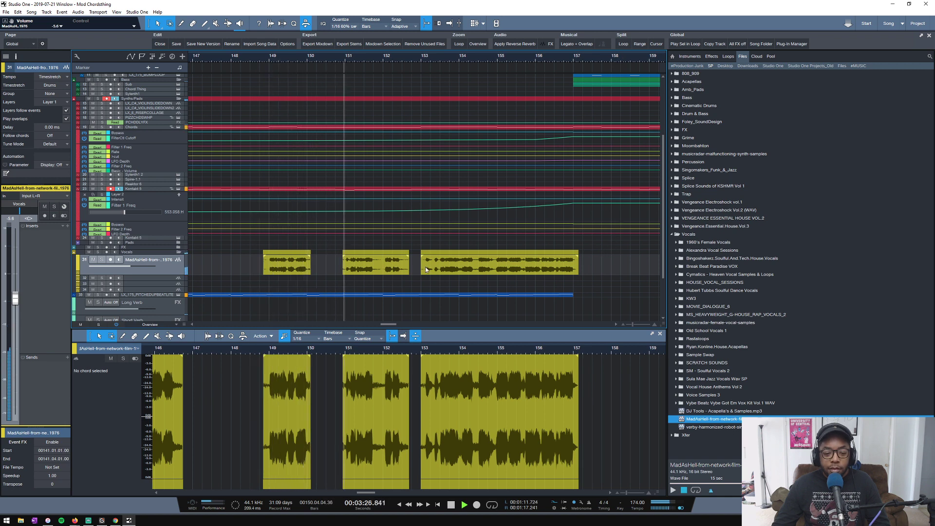
{"action": "left_click", "coordinate": [405, 268]}
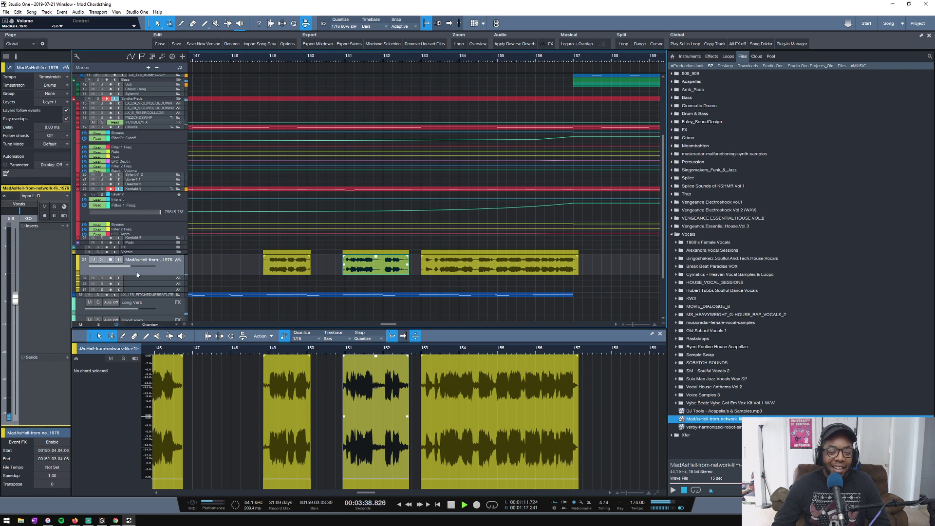
Enlarge the vocal track and examine the waveform of the first phrase at bar 141 up close.
{"action": "left_click_drag", "start_coordinate": [134, 275], "coordinate": [134, 290]}
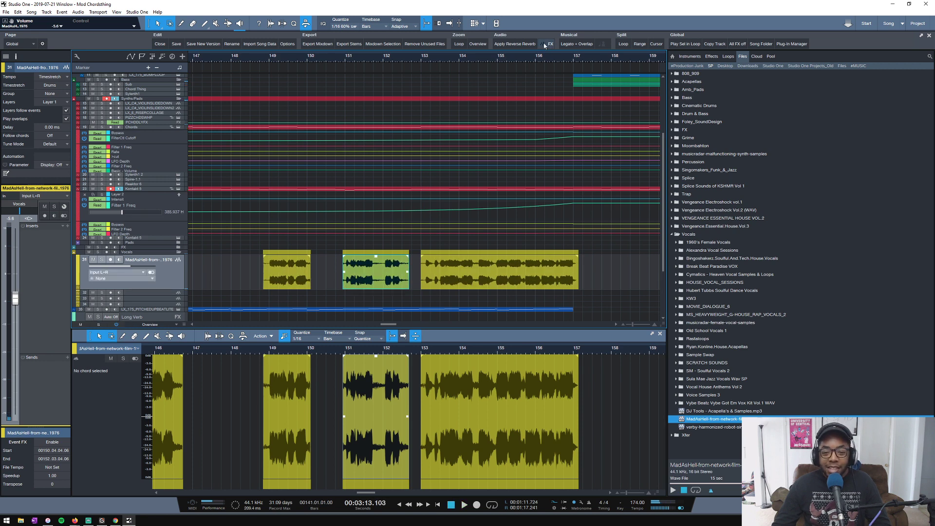
{"action": "scroll", "coordinate": [521, 84], "scroll_direction": "down", "scroll_amount": 5}
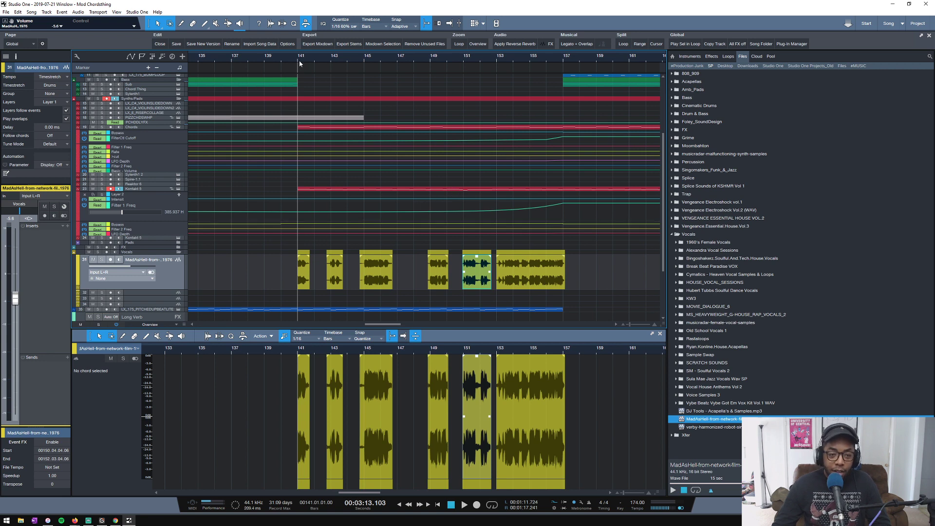
{"action": "scroll", "coordinate": [300, 63], "scroll_direction": "up", "scroll_amount": 8}
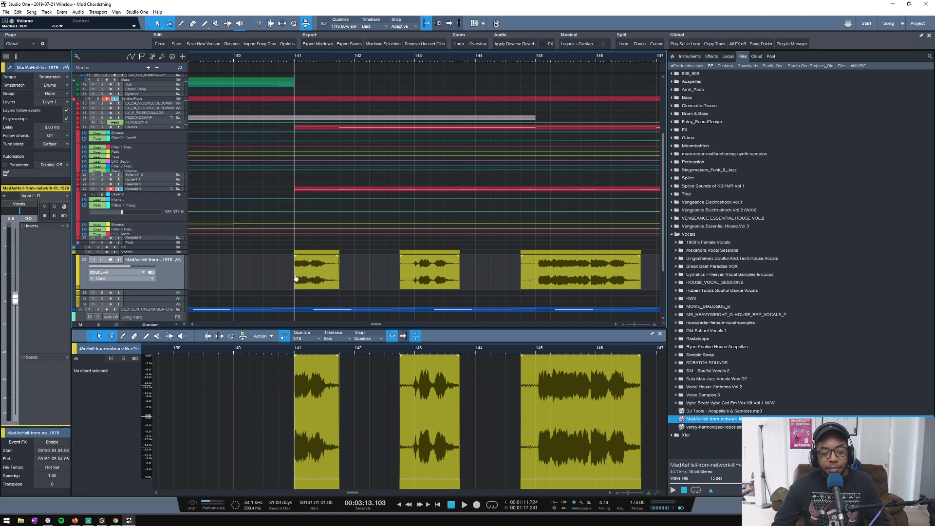
{"action": "left_click_drag", "start_coordinate": [293, 276], "coordinate": [288, 278]}
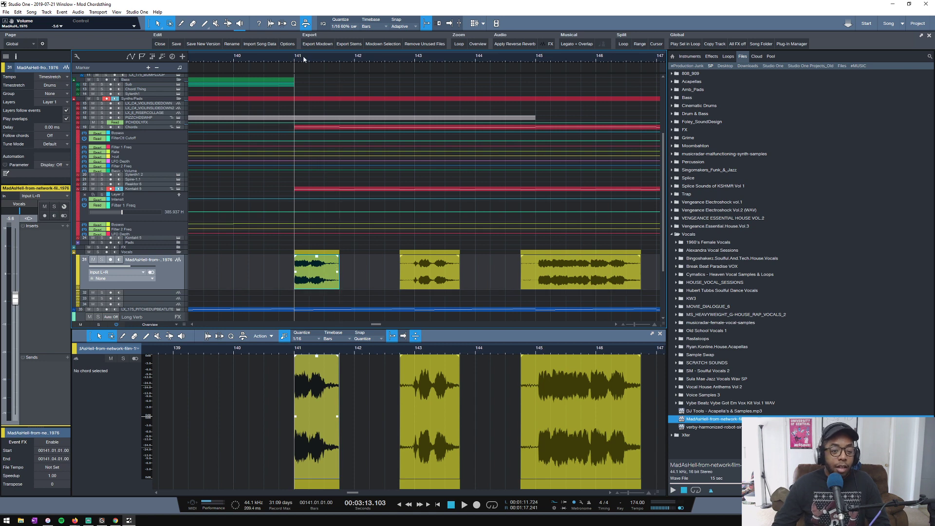
{"action": "key", "text": "shift+s"}
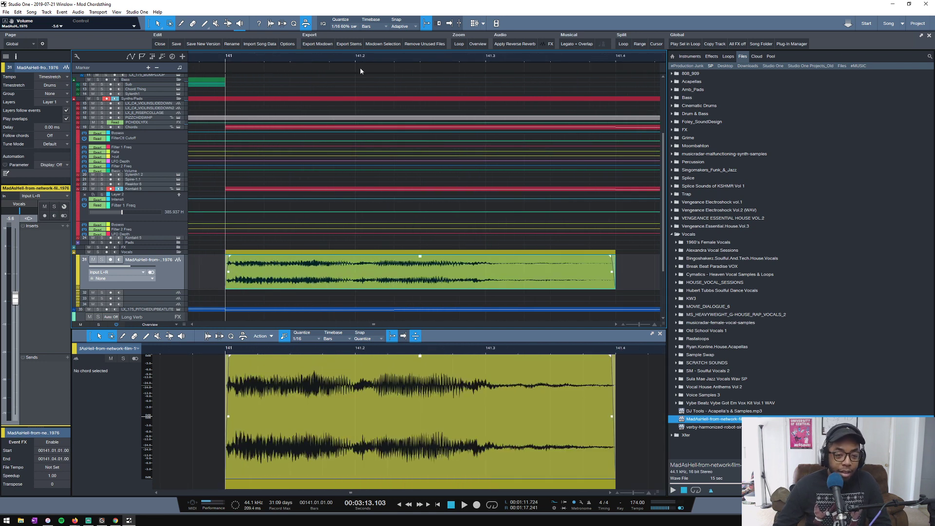
{"action": "scroll", "coordinate": [361, 71], "scroll_direction": "down", "scroll_amount": 4}
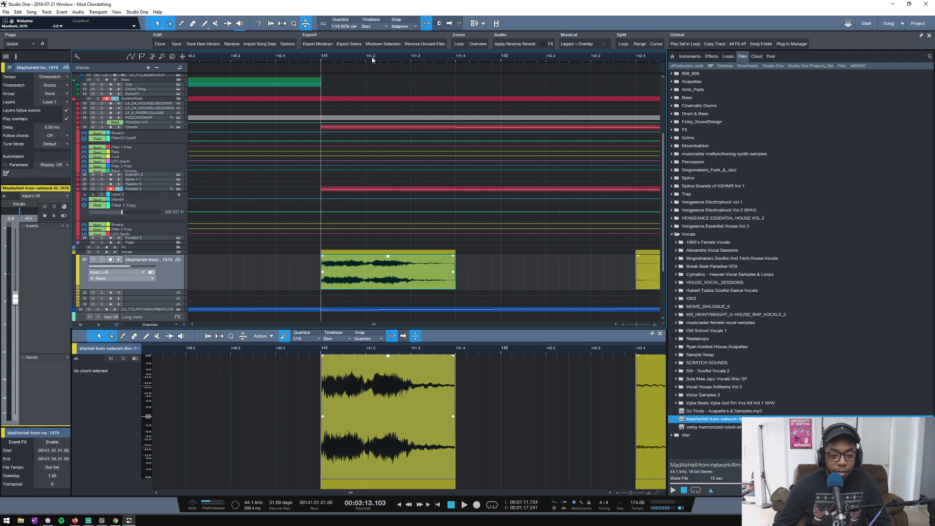
{"action": "scroll", "coordinate": [372, 59], "scroll_direction": "up", "scroll_amount": 2}
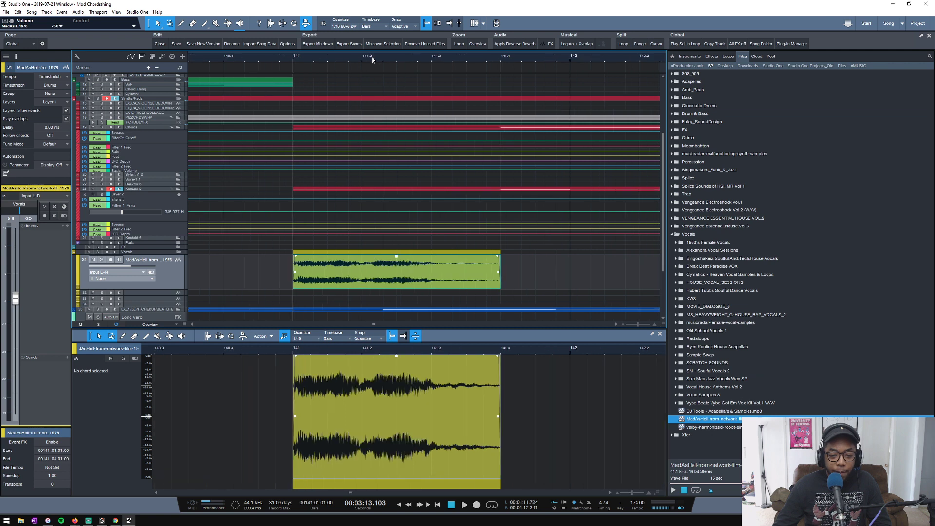
Insert FabFilter Pro-Q 3 on the vocal track and close its plug-in window.
{"action": "left_click", "coordinate": [68, 226]}
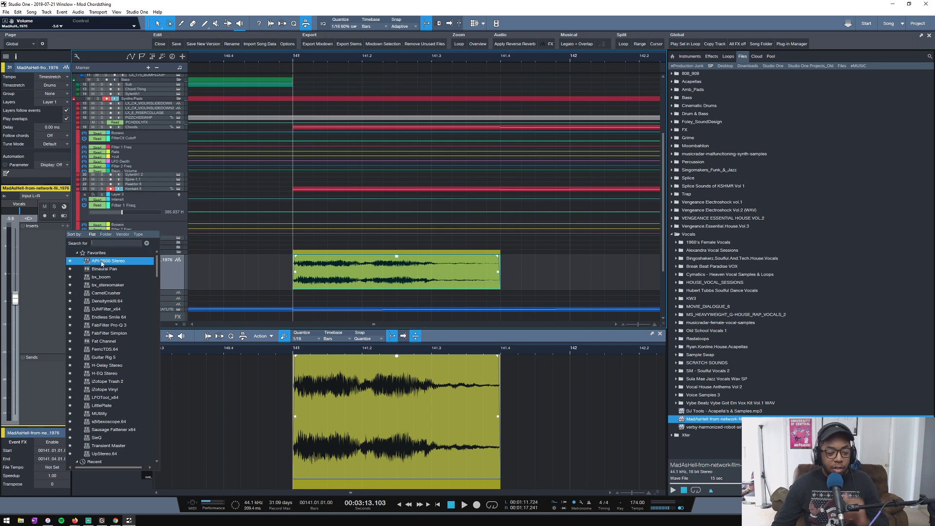
{"action": "left_click", "coordinate": [96, 327]}
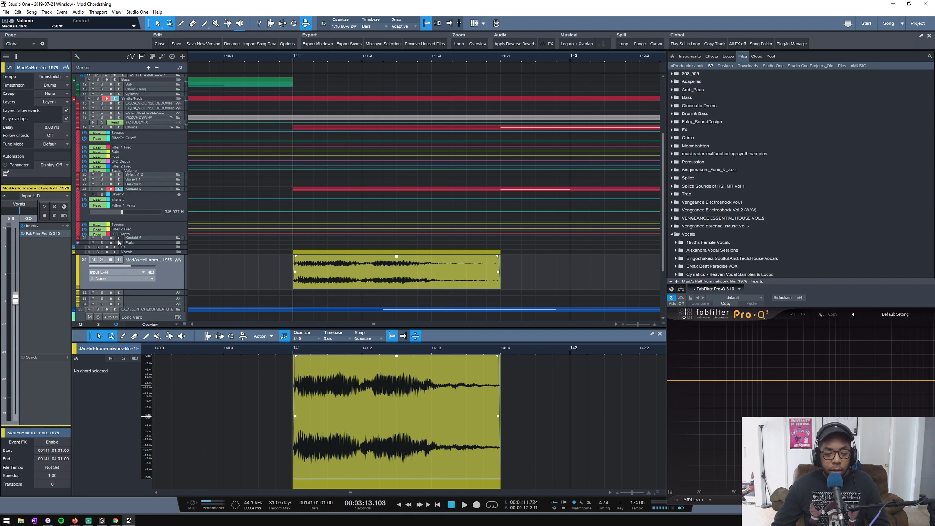
{"action": "left_click_drag", "start_coordinate": [765, 291], "coordinate": [296, 185]}
{"action": "left_click", "coordinate": [527, 187]}
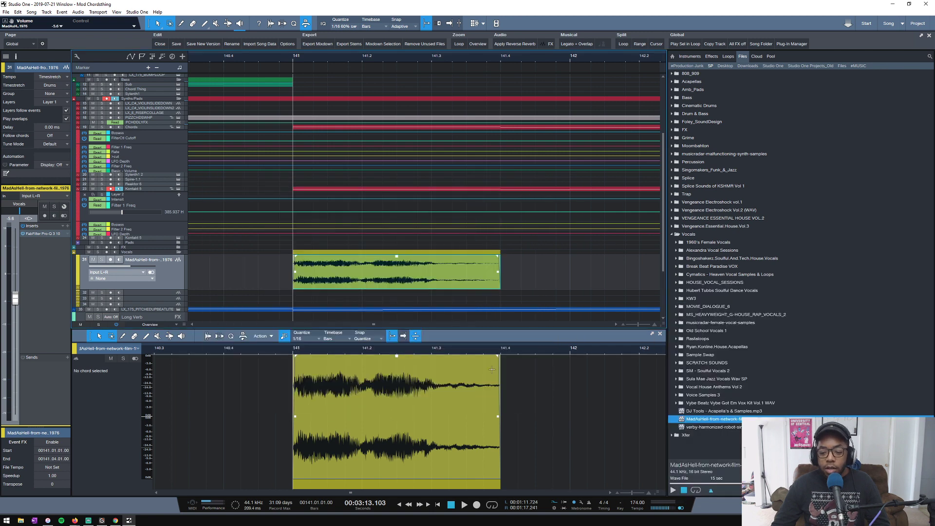
Split the MadAsHell sample into mono files, preview them, and replace the track's stereo audio with the left-channel file.
{"action": "right_click", "coordinate": [744, 418]}
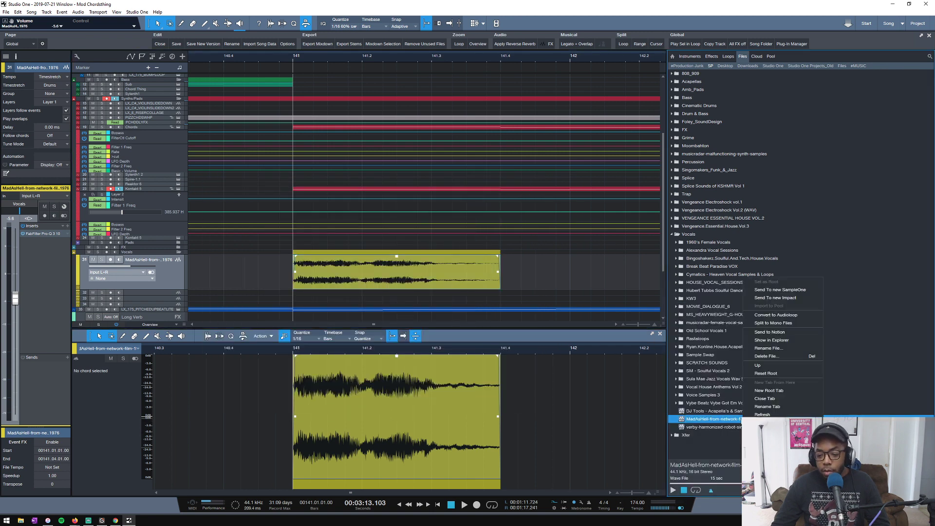
{"action": "left_click", "coordinate": [796, 326]}
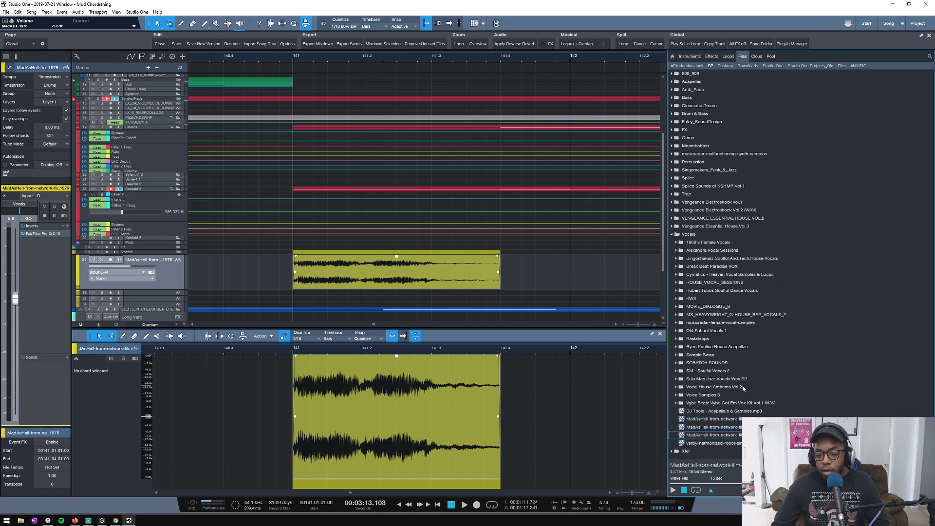
{"action": "left_click", "coordinate": [738, 422]}
{"action": "left_click", "coordinate": [731, 427]}
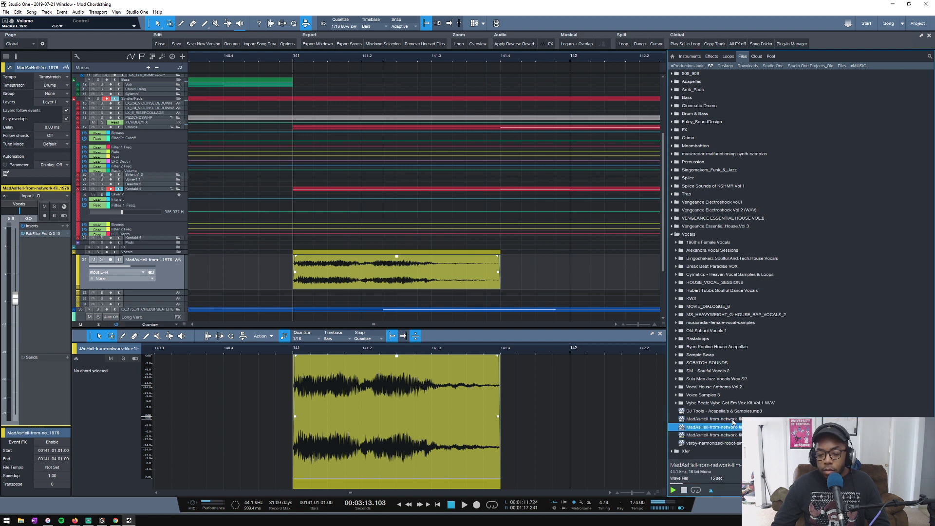
{"action": "left_click", "coordinate": [733, 420]}
{"action": "left_click_drag", "start_coordinate": [724, 422], "coordinate": [327, 276]}
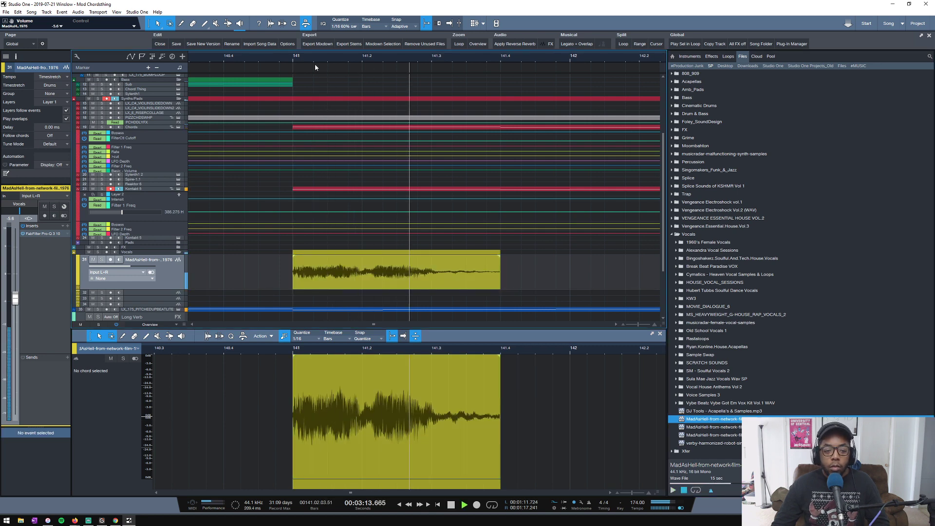
Stop playback, trim the start of the second vocal phrase to just before bar 143, and add a 10.5 ms fade-in.
{"action": "scroll", "coordinate": [314, 63], "scroll_direction": "down", "scroll_amount": 2}
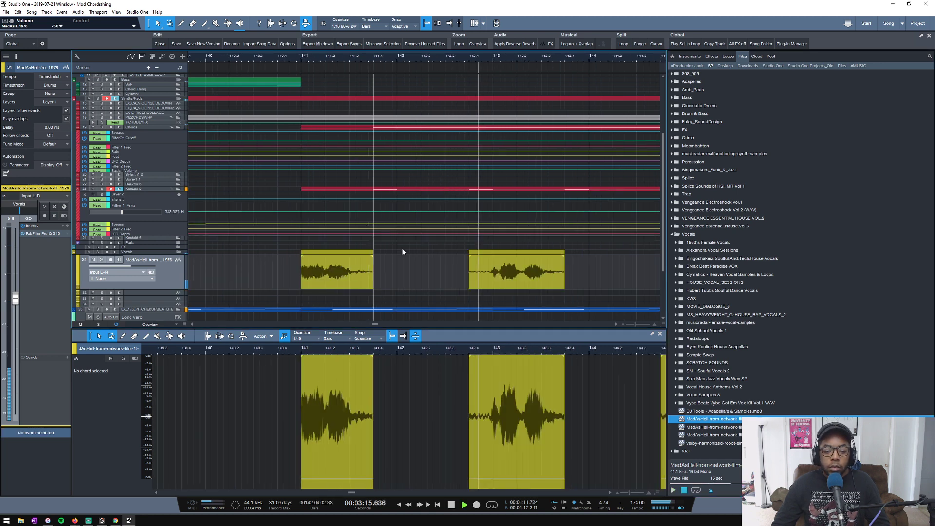
{"action": "key", "text": "space"}
{"action": "left_click_drag", "start_coordinate": [470, 270], "coordinate": [490, 261]}
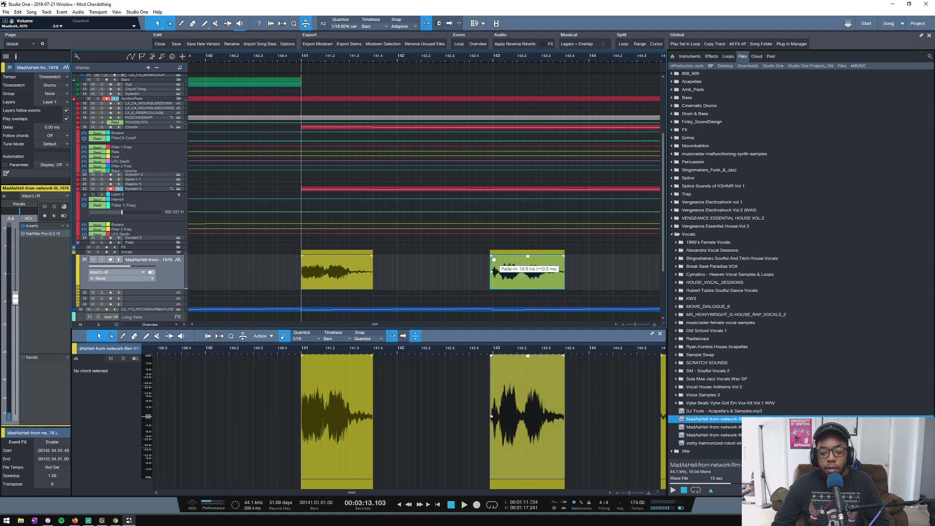
Shorten the end of the second vocal phrase near bar 143, then solo the vocal track and listen to its phrases.
{"action": "left_click_drag", "start_coordinate": [565, 267], "coordinate": [564, 267]}
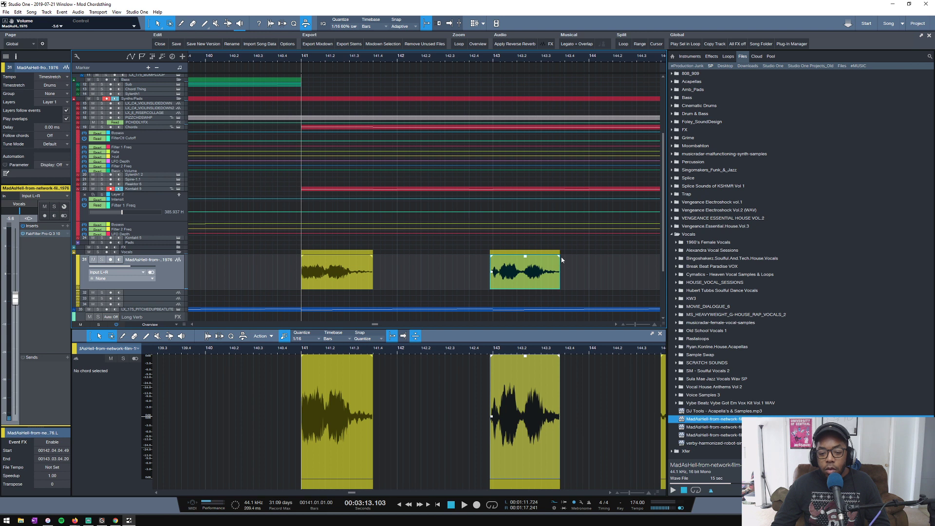
{"action": "key", "text": "space"}
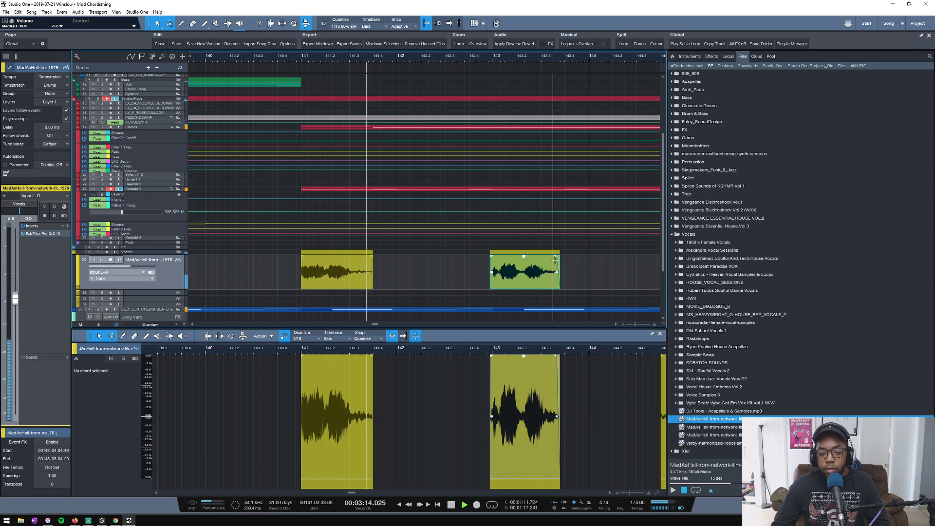
{"action": "left_click", "coordinate": [101, 259]}
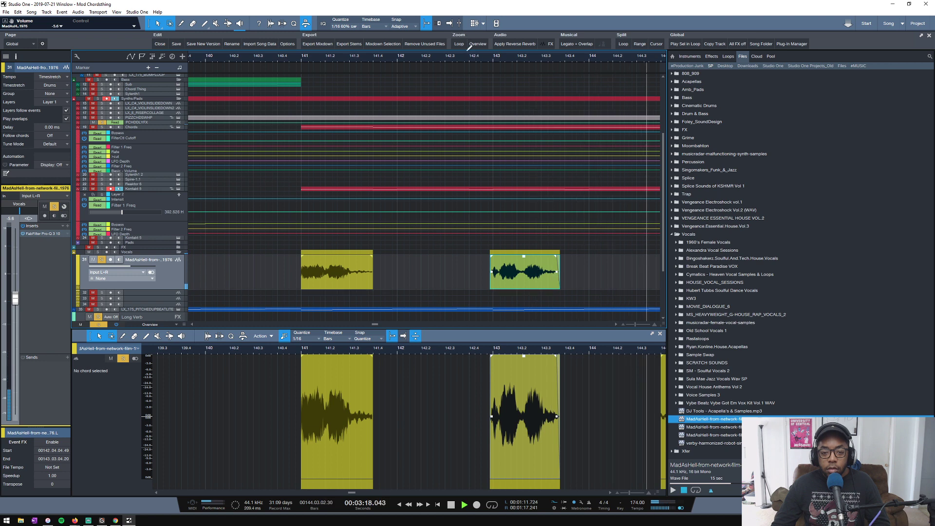
{"action": "key", "text": "w"}
{"action": "key", "text": "w"}
{"action": "key", "text": "space"}
Trim the third vocal phrase to start just before bar 145 and extend its end to 146.04.02.20 with a fade-out over the tail.
{"action": "left_click", "coordinate": [545, 288]}
{"action": "key", "text": "z"}
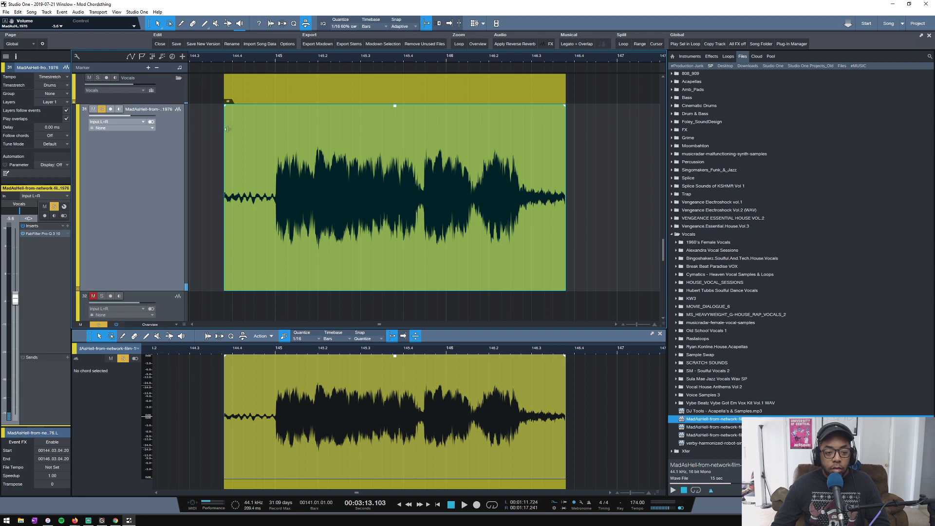
{"action": "left_click_drag", "start_coordinate": [227, 129], "coordinate": [268, 123]}
{"action": "scroll", "coordinate": [279, 57], "scroll_direction": "down", "scroll_amount": 3}
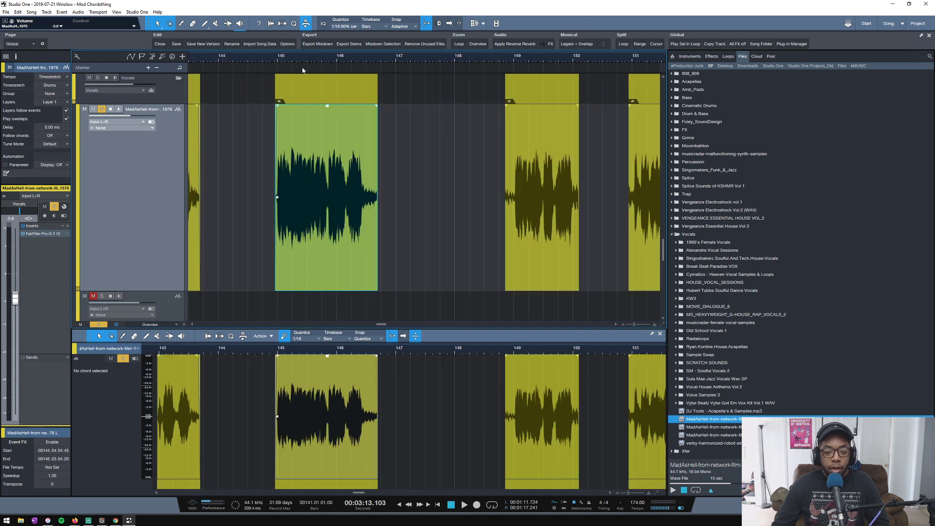
{"action": "mouse_move", "coordinate": [381, 145]}
{"action": "left_mouse_down"}
{"action": "mouse_move", "coordinate": [395, 144]}
{"action": "mouse_move", "coordinate": [387, 148]}
{"action": "left_mouse_up"}
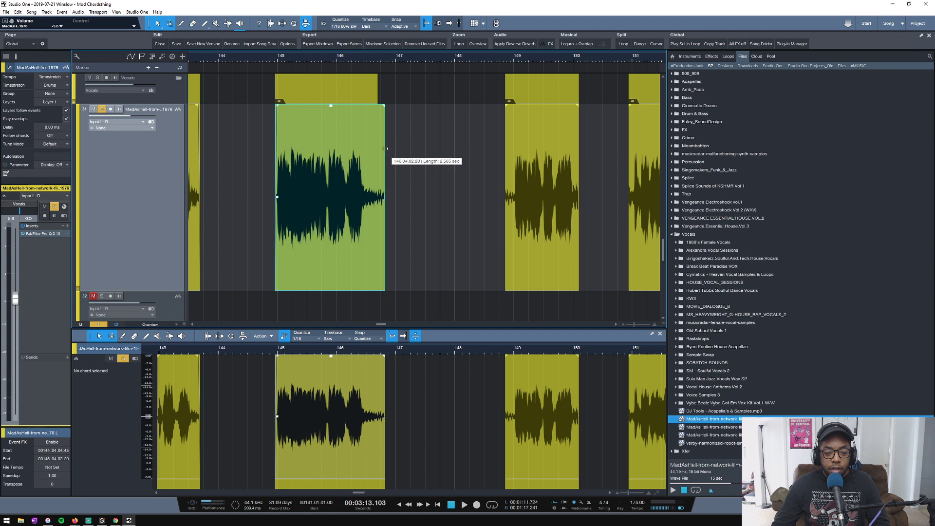
{"action": "left_click_drag", "start_coordinate": [385, 106], "coordinate": [363, 106]}
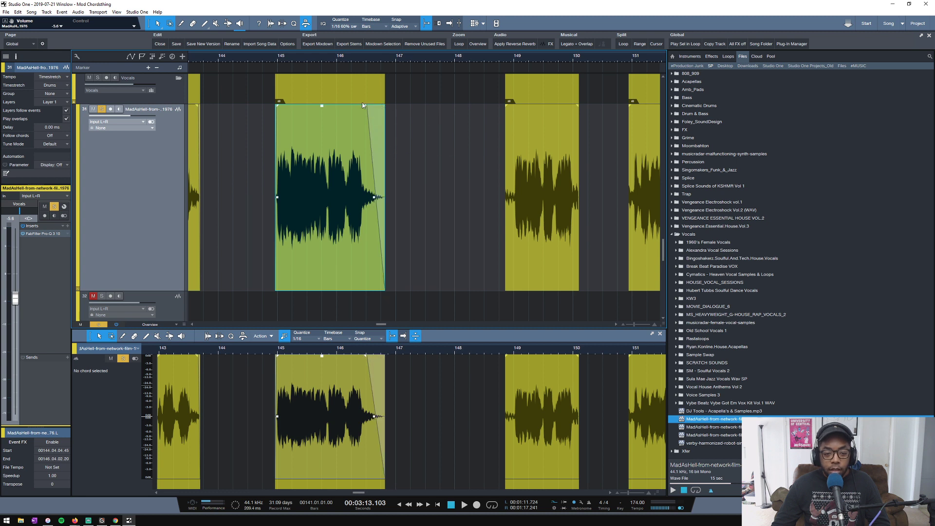
Play back the third vocal phrase from just before bar 145 to check its edited start and fade-out.
{"action": "key", "text": "space"}
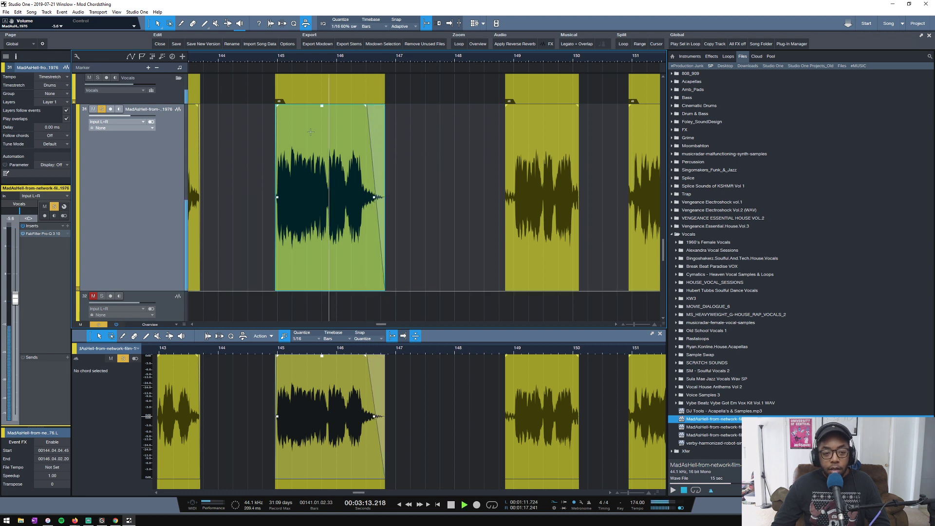
{"action": "left_click", "coordinate": [269, 66]}
{"action": "left_click", "coordinate": [269, 57]}
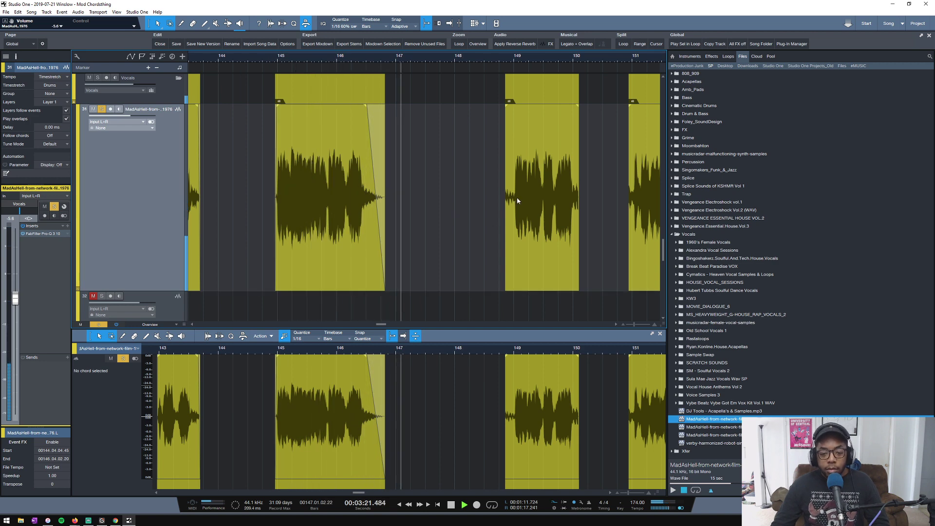
{"action": "key", "text": "space"}
Nudge the fourth vocal phrase slightly earlier and trim its start to 148.04.04.30 with a short fade-in, auditioning the result.
{"action": "scroll", "coordinate": [565, 59], "scroll_direction": "up", "scroll_amount": 3}
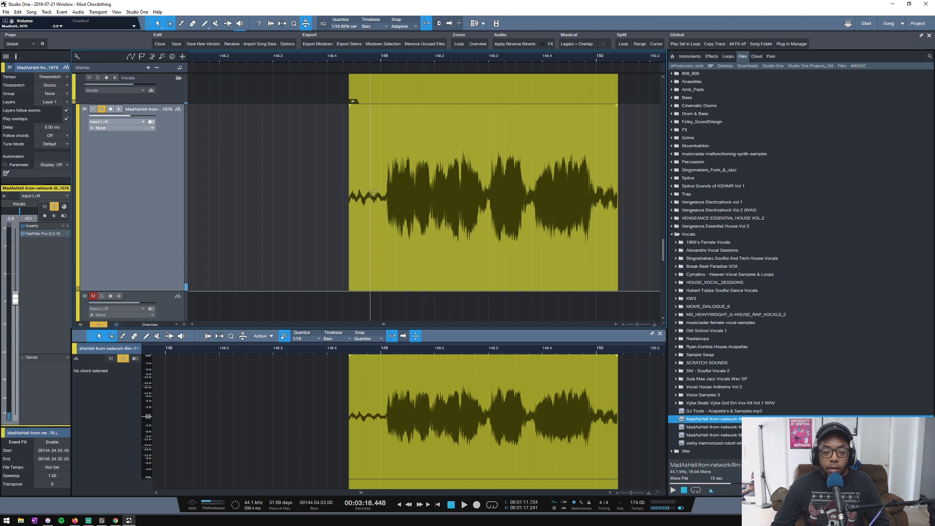
{"action": "left_click_drag", "start_coordinate": [405, 213], "coordinate": [396, 212]}
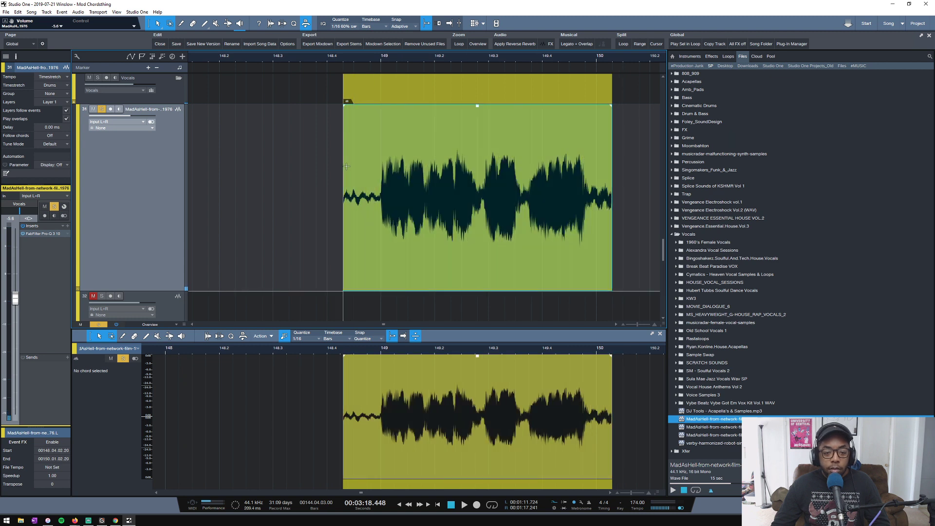
{"action": "left_click_drag", "start_coordinate": [343, 165], "coordinate": [355, 165]}
{"action": "left_click", "coordinate": [347, 213]}
{"action": "left_click_drag", "start_coordinate": [346, 212], "coordinate": [374, 211]}
{"action": "left_click_drag", "start_coordinate": [374, 110], "coordinate": [382, 106]}
{"action": "left_click_drag", "start_coordinate": [367, 166], "coordinate": [373, 167]}
{"action": "left_click_drag", "start_coordinate": [385, 108], "coordinate": [381, 106]}
{"action": "key", "text": "space"}
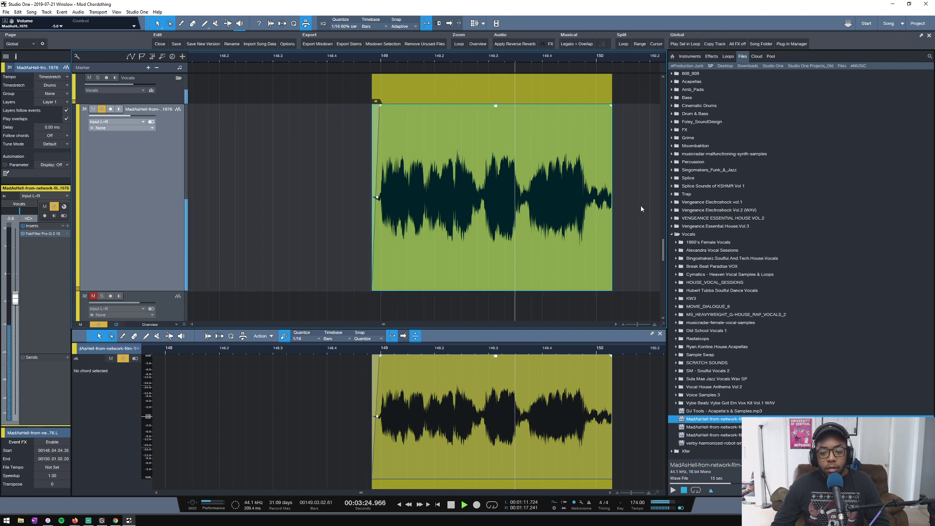
{"action": "key", "text": "space"}
Extend the fourth vocal phrase's end to 150.01.03.00 with a fade-out over its tail, and play it back.
{"action": "mouse_move", "coordinate": [610, 203]}
{"action": "left_mouse_down"}
{"action": "mouse_move", "coordinate": [743, 209]}
{"action": "mouse_move", "coordinate": [623, 214]}
{"action": "left_mouse_up"}
{"action": "left_click_drag", "start_coordinate": [621, 106], "coordinate": [578, 106]}
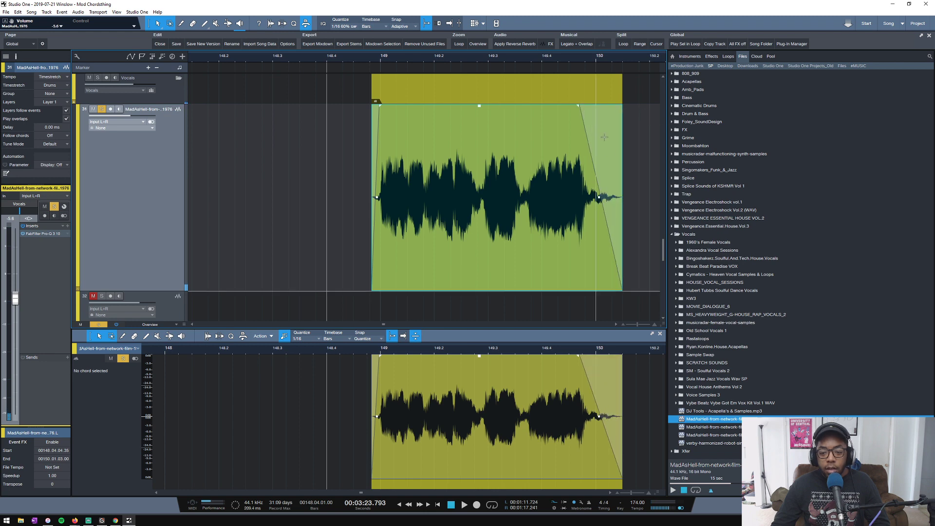
{"action": "key", "text": "space"}
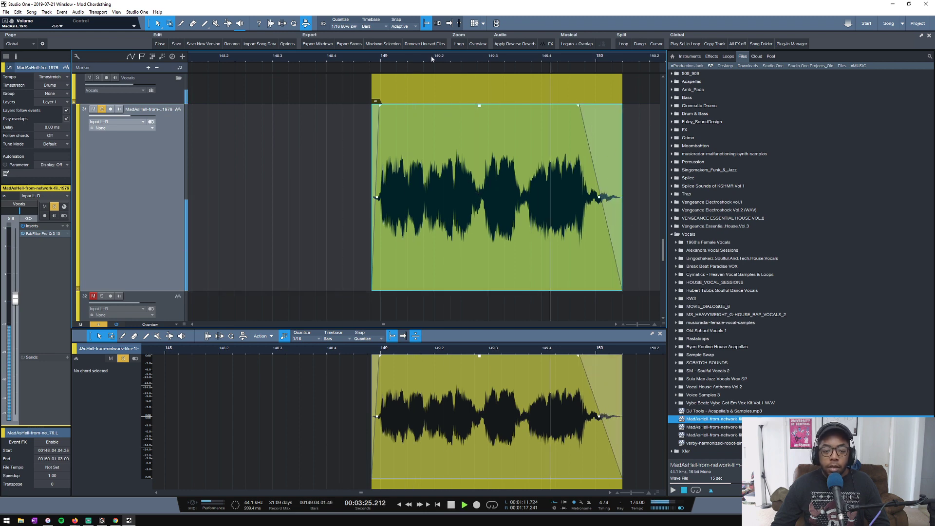
{"action": "key", "text": "w"}
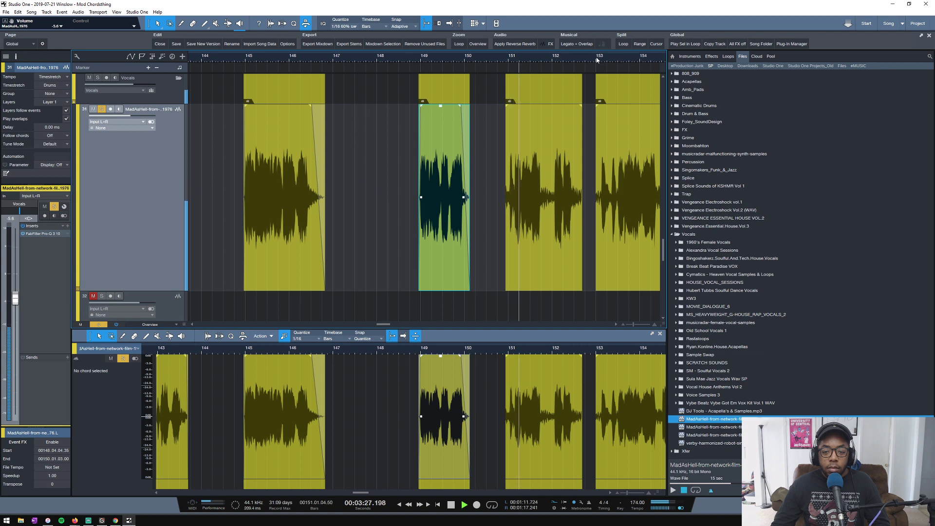
{"action": "key", "text": "e"}
{"action": "key", "text": "space"}
Move the fifth vocal phrase slightly earlier and trim its start to 150.04.02.46 with a short fade-in.
{"action": "left_click_drag", "start_coordinate": [333, 214], "coordinate": [310, 216]}
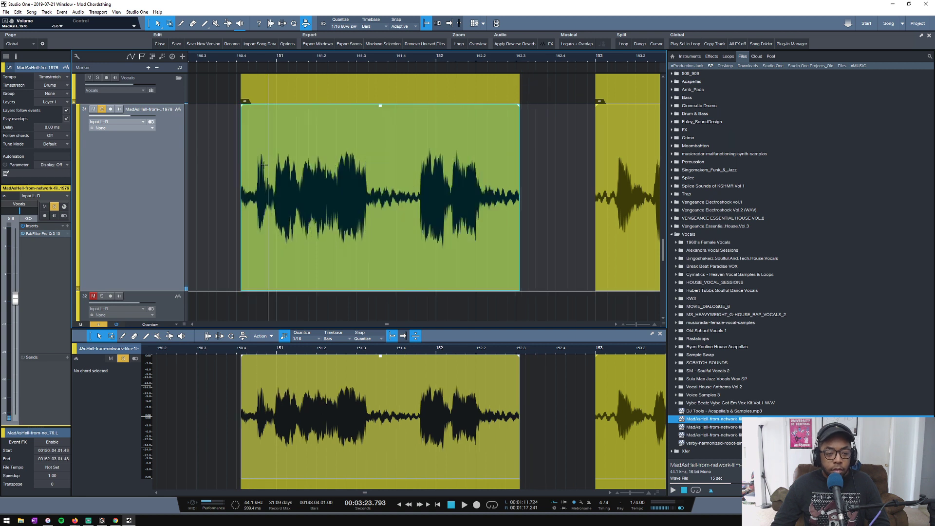
{"action": "left_click_drag", "start_coordinate": [237, 121], "coordinate": [255, 105]}
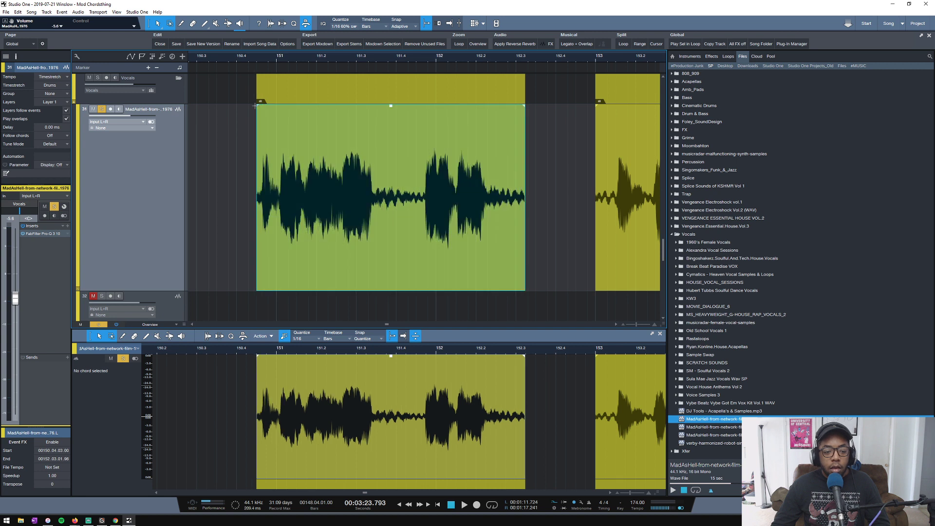
{"action": "key", "text": "ctrl+z"}
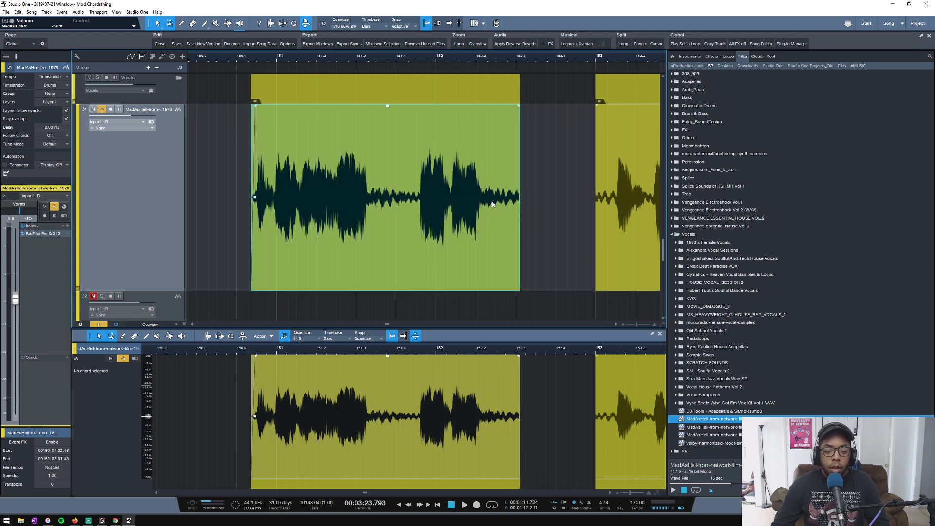
Extend the fifth vocal phrase's end to 152.03.02.20 with a long fade-out, and listen from just before the phrase.
{"action": "mouse_move", "coordinate": [520, 199]}
{"action": "left_mouse_down"}
{"action": "mouse_move", "coordinate": [585, 203]}
{"action": "mouse_move", "coordinate": [531, 204]}
{"action": "left_mouse_up"}
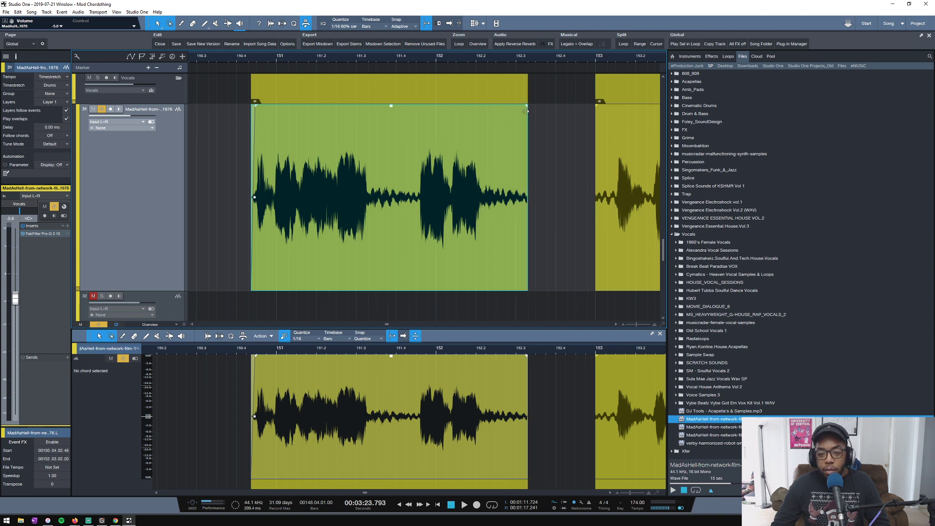
{"action": "left_click_drag", "start_coordinate": [527, 106], "coordinate": [475, 107]}
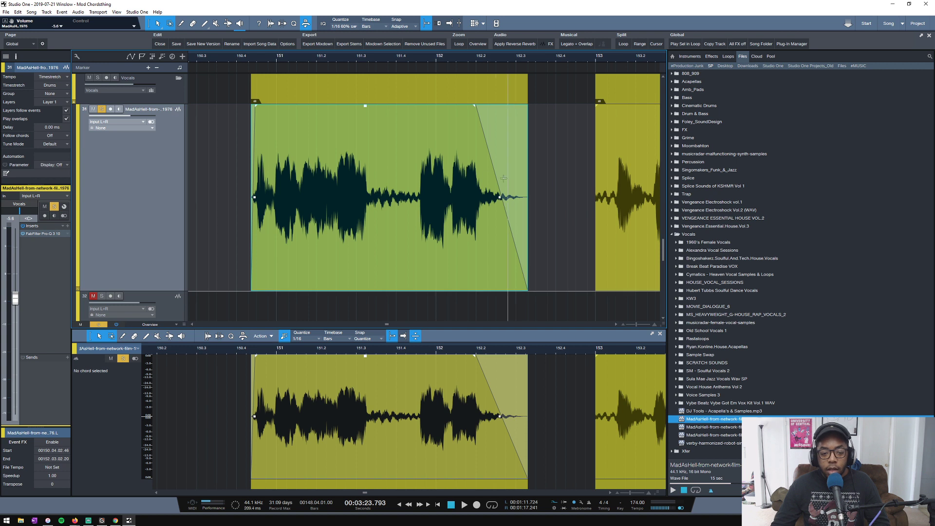
{"action": "left_click", "coordinate": [228, 62]}
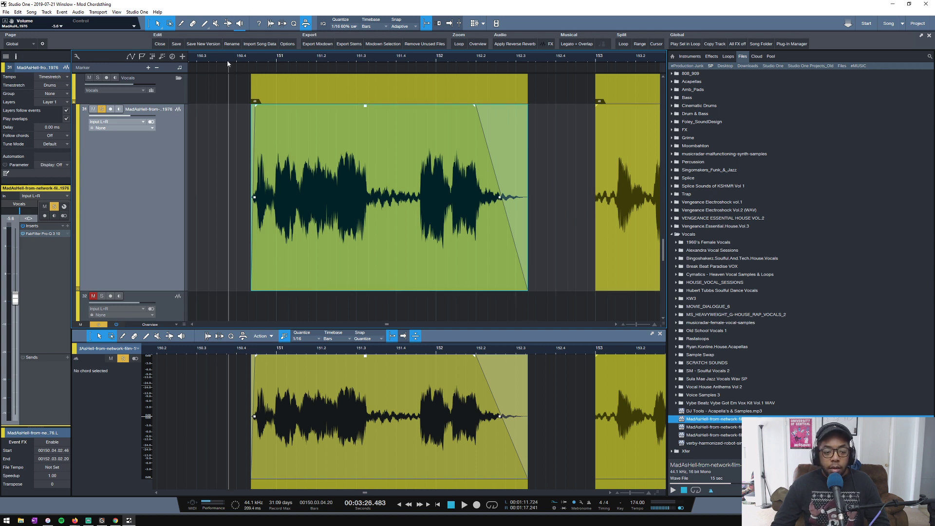
{"action": "key", "text": "space"}
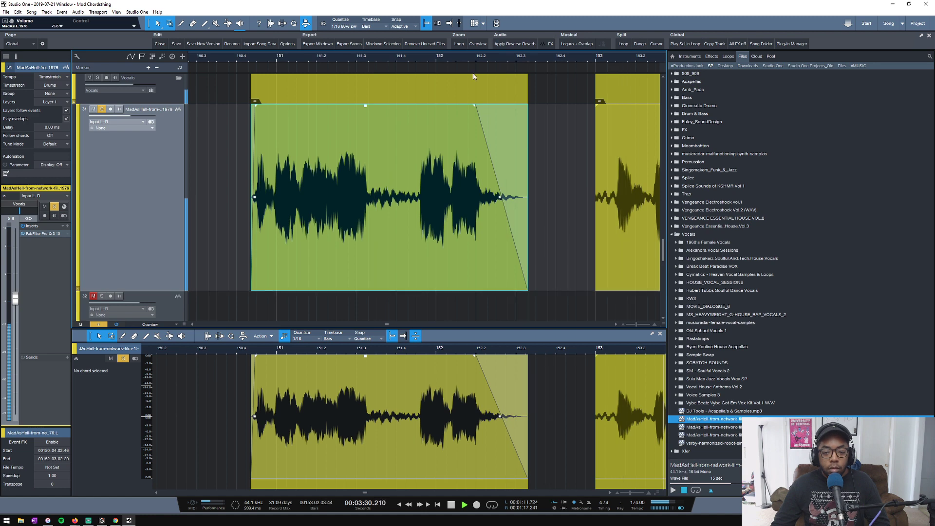
{"action": "key", "text": "space"}
Try the last vocal phrase earlier, starting at 152.04.03.00, and play it back.
{"action": "left_click_drag", "start_coordinate": [653, 210], "coordinate": [634, 210]}
{"action": "key", "text": "w"}
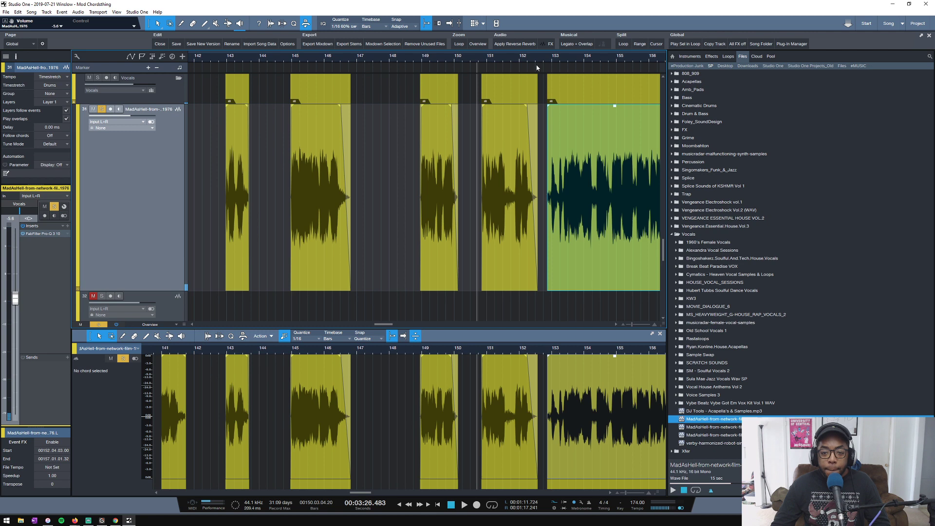
{"action": "scroll", "coordinate": [542, 67], "scroll_direction": "down", "scroll_amount": 4}
{"action": "scroll", "coordinate": [604, 61], "scroll_direction": "up", "scroll_amount": 4}
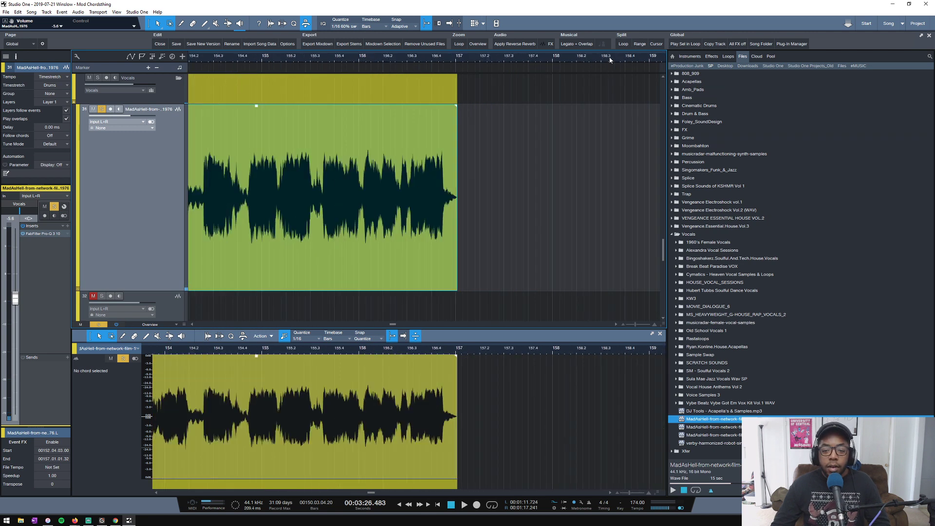
{"action": "scroll", "coordinate": [599, 57], "scroll_direction": "down", "scroll_amount": 2}
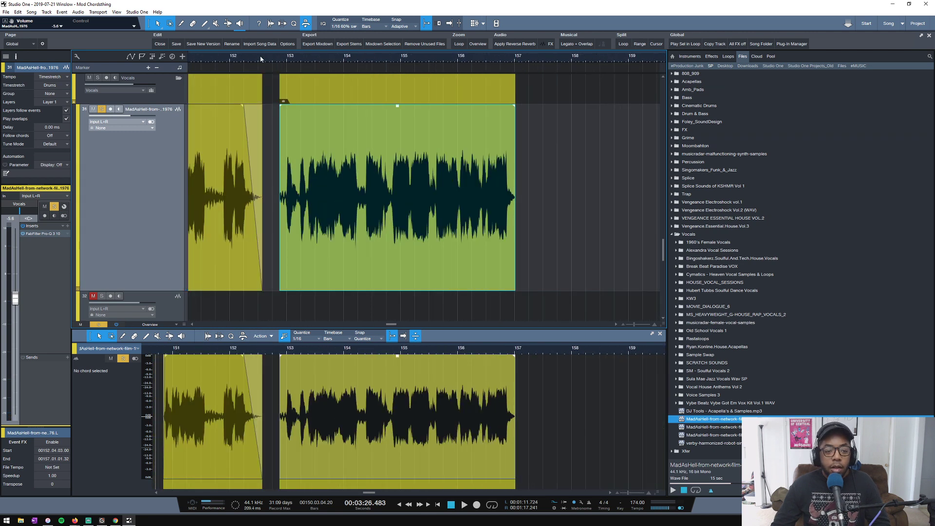
{"action": "left_click", "coordinate": [260, 59]}
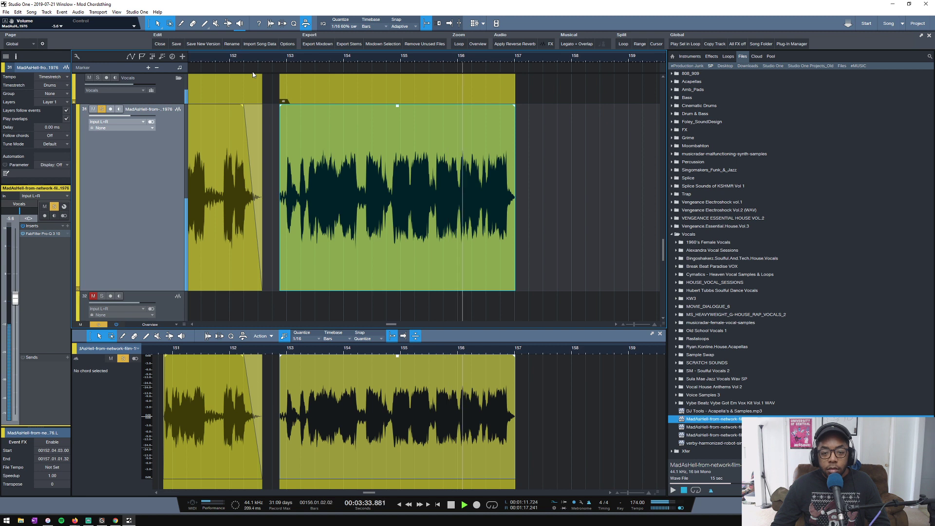
{"action": "key", "text": "space"}
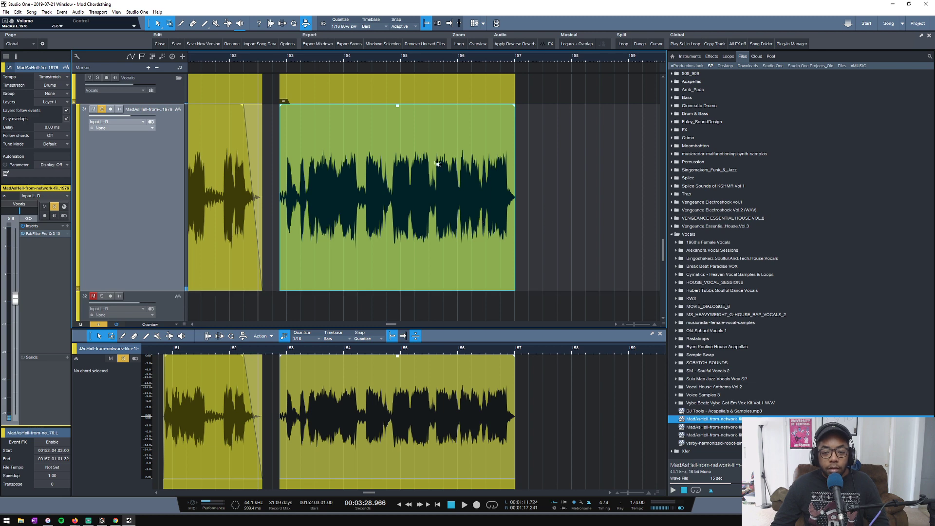
Move the last vocal phrase back to bar 153, then trim its start to 153.01.02.93 with a short fade-in.
{"action": "left_click_drag", "start_coordinate": [494, 205], "coordinate": [501, 205]}
{"action": "scroll", "coordinate": [293, 59], "scroll_direction": "up", "scroll_amount": 3}
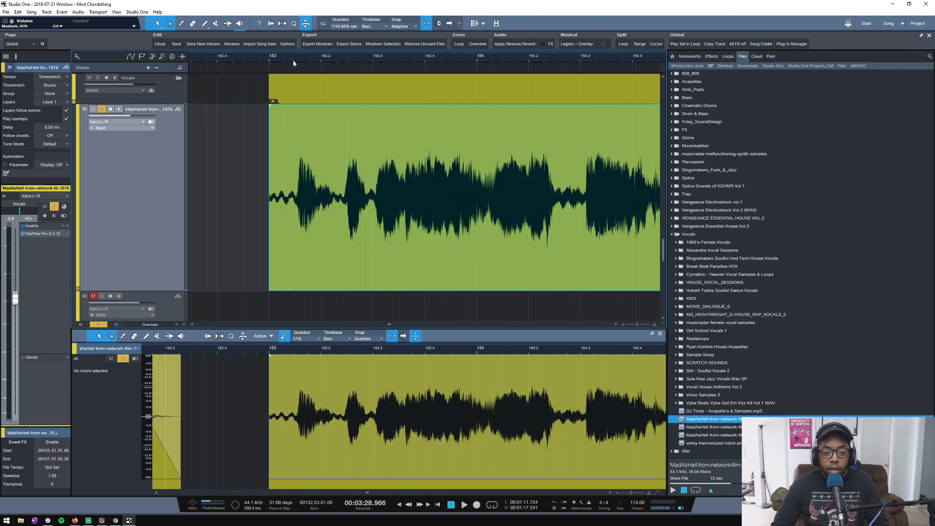
{"action": "left_click_drag", "start_coordinate": [275, 184], "coordinate": [294, 184]}
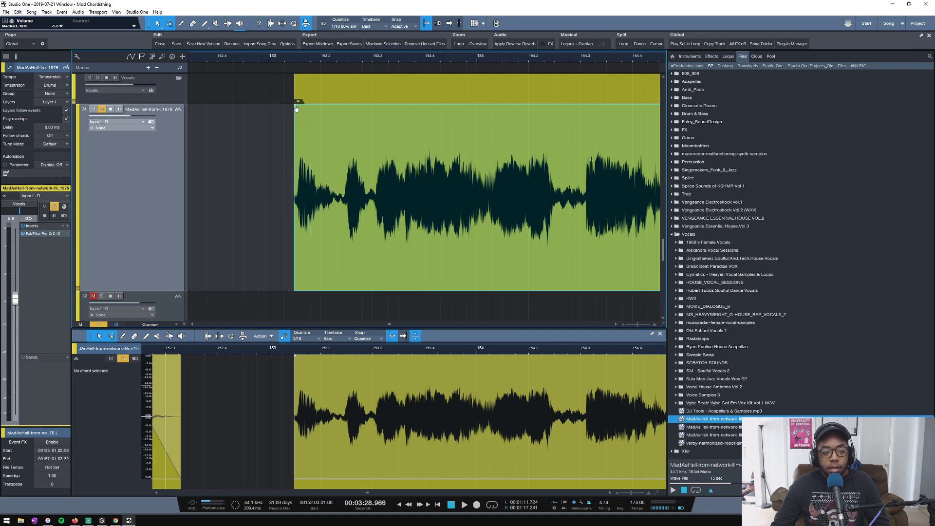
{"action": "left_click_drag", "start_coordinate": [296, 108], "coordinate": [299, 108]}
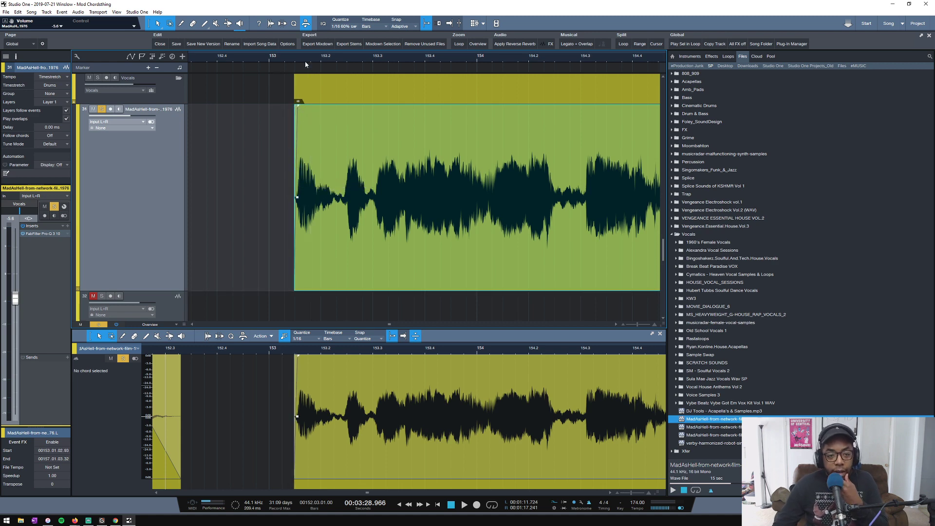
Review the edited vocal phrases around bar 153 in a wider view and reduce the track height to Normal.
{"action": "scroll", "coordinate": [309, 63], "scroll_direction": "down", "scroll_amount": 3}
{"action": "scroll", "coordinate": [313, 62], "scroll_direction": "down", "scroll_amount": 2}
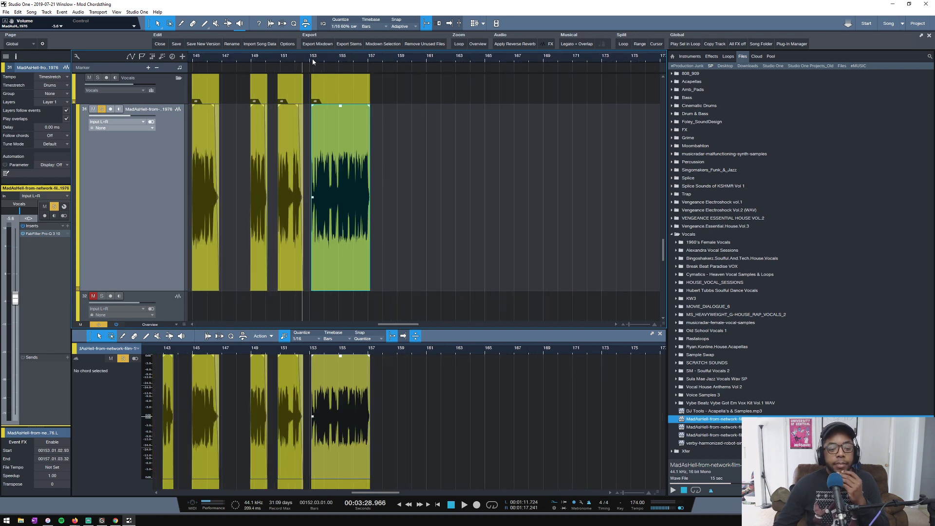
{"action": "scroll", "coordinate": [313, 60], "scroll_direction": "down", "scroll_amount": 2}
{"action": "scroll", "coordinate": [313, 57], "scroll_direction": "up", "scroll_amount": 8}
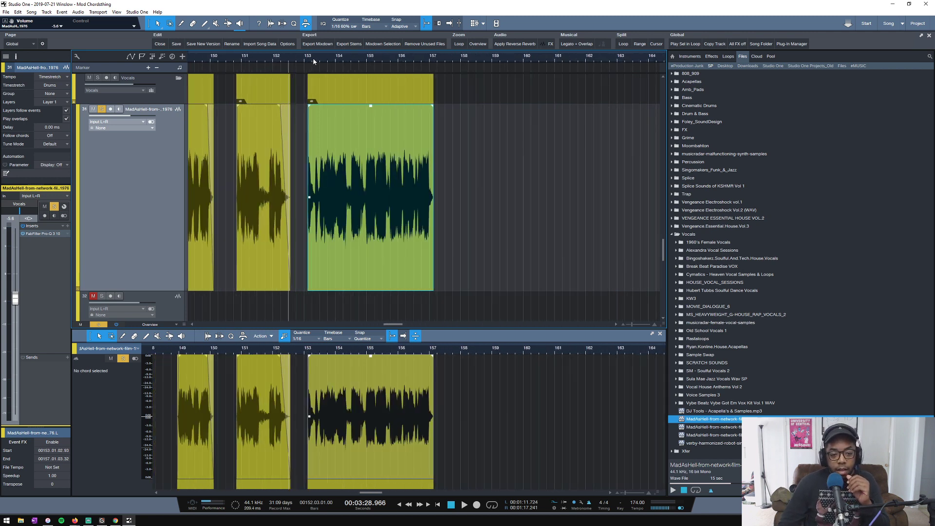
{"action": "scroll", "coordinate": [314, 62], "scroll_direction": "down", "scroll_amount": 2}
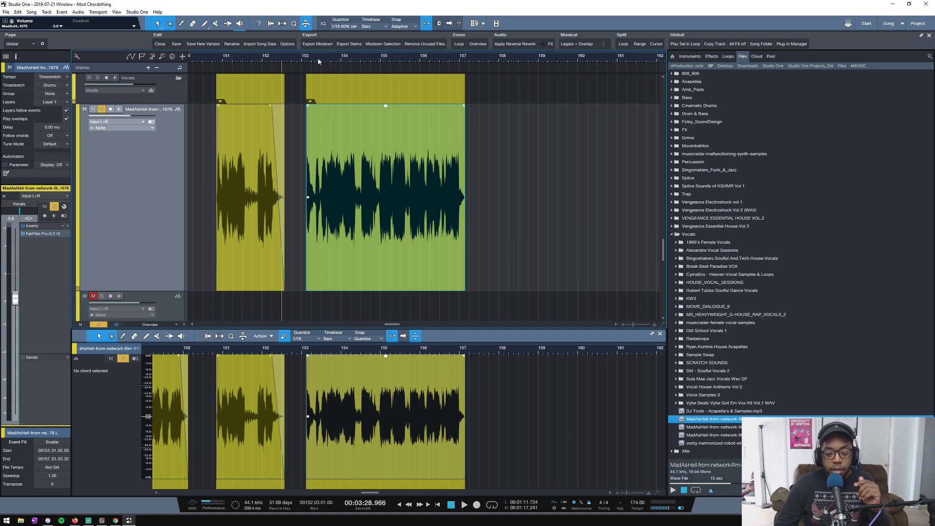
{"action": "scroll", "coordinate": [502, 232], "scroll_direction": "down", "scroll_amount": 3}
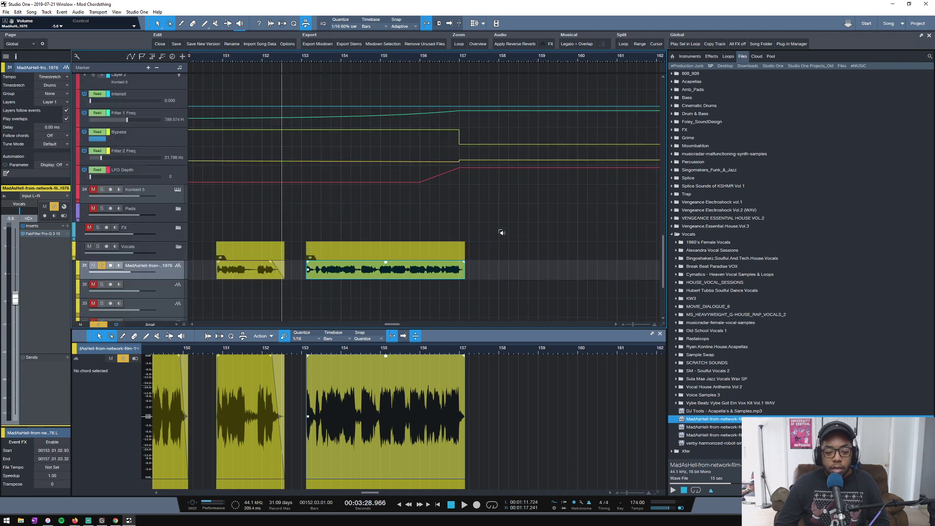
{"action": "scroll", "coordinate": [502, 232], "scroll_direction": "up", "scroll_amount": 2}
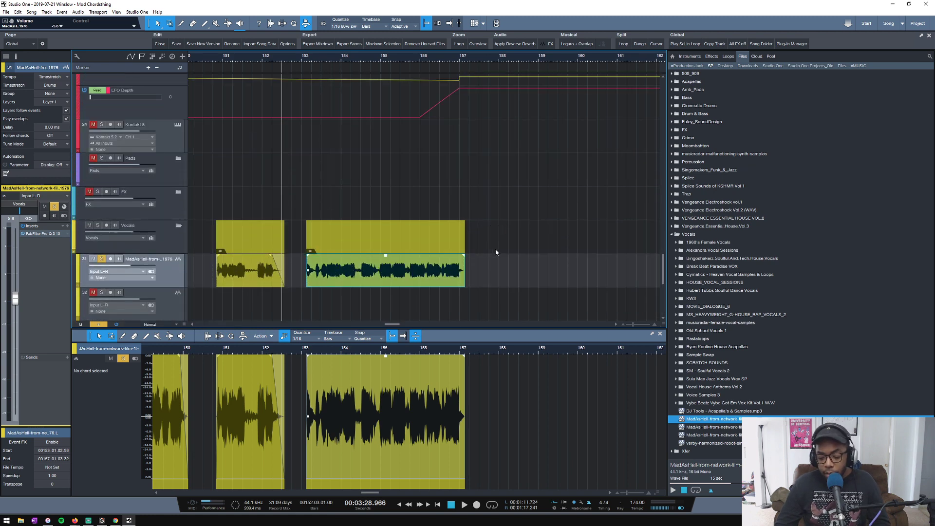
Trim the last vocal phrase's end to 157.01.02.20 and give it a fade-out of about 84 ms.
{"action": "scroll", "coordinate": [463, 57], "scroll_direction": "up", "scroll_amount": 3}
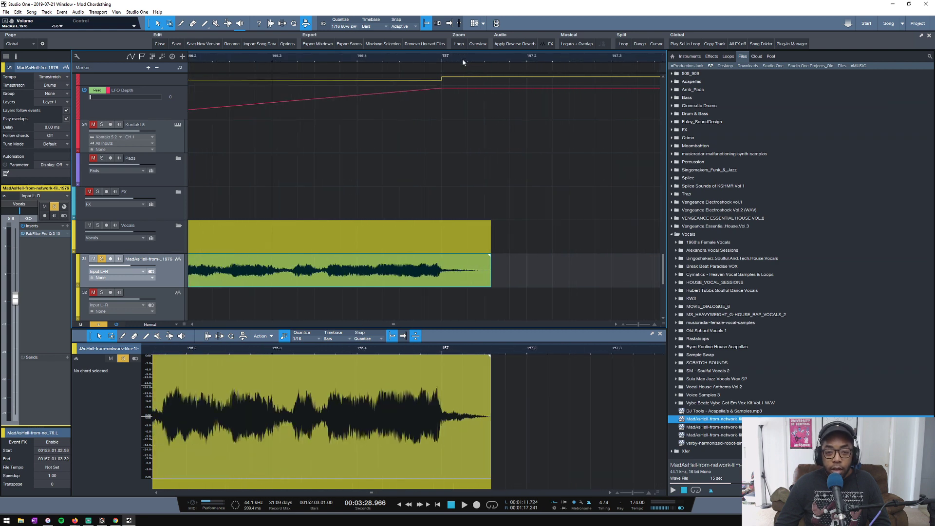
{"action": "scroll", "coordinate": [466, 60], "scroll_direction": "down", "scroll_amount": 3}
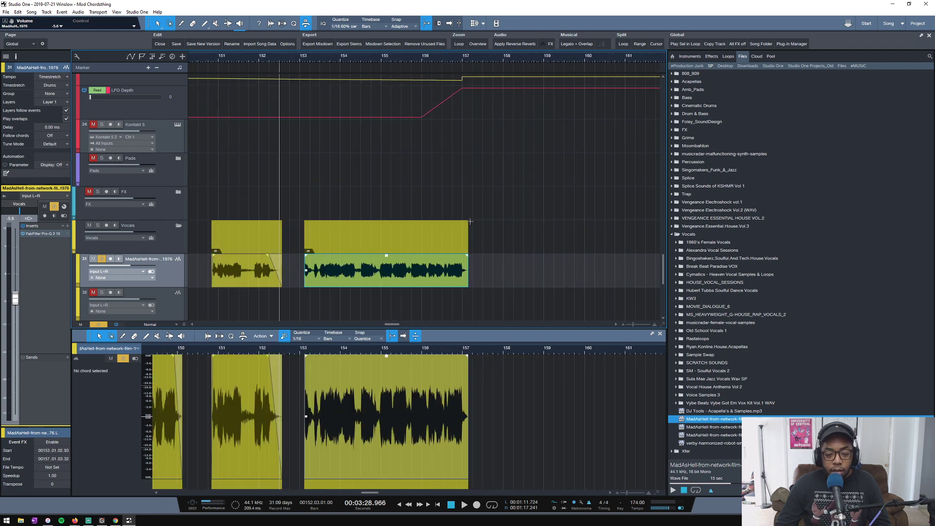
{"action": "scroll", "coordinate": [465, 61], "scroll_direction": "up", "scroll_amount": 3}
{"action": "left_click_drag", "start_coordinate": [499, 277], "coordinate": [472, 258]}
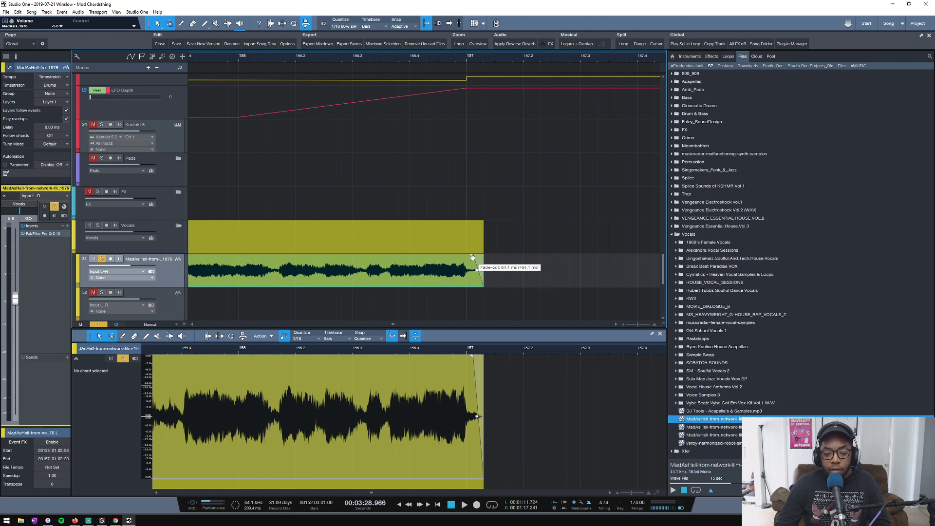
{"action": "scroll", "coordinate": [510, 58], "scroll_direction": "down", "scroll_amount": 5}
{"action": "scroll", "coordinate": [518, 59], "scroll_direction": "up", "scroll_amount": 3}
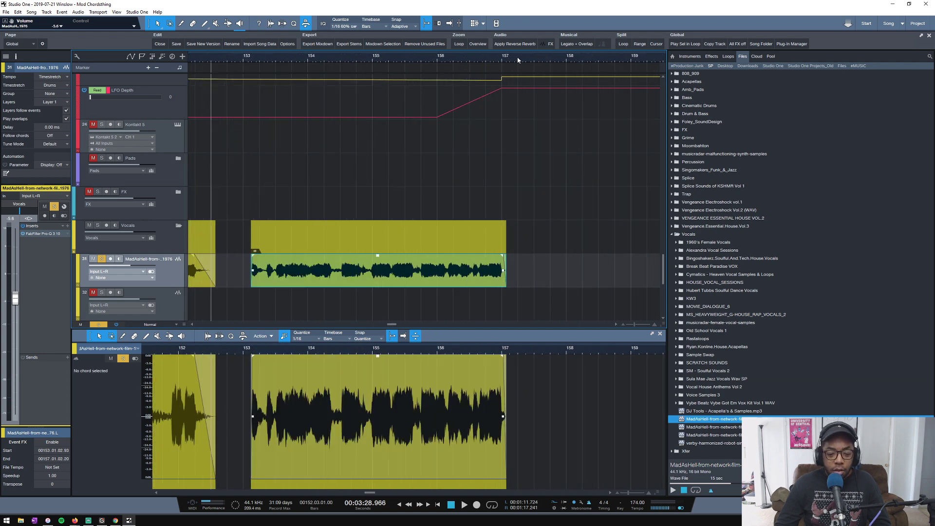
{"action": "scroll", "coordinate": [518, 60], "scroll_direction": "down", "scroll_amount": 5}
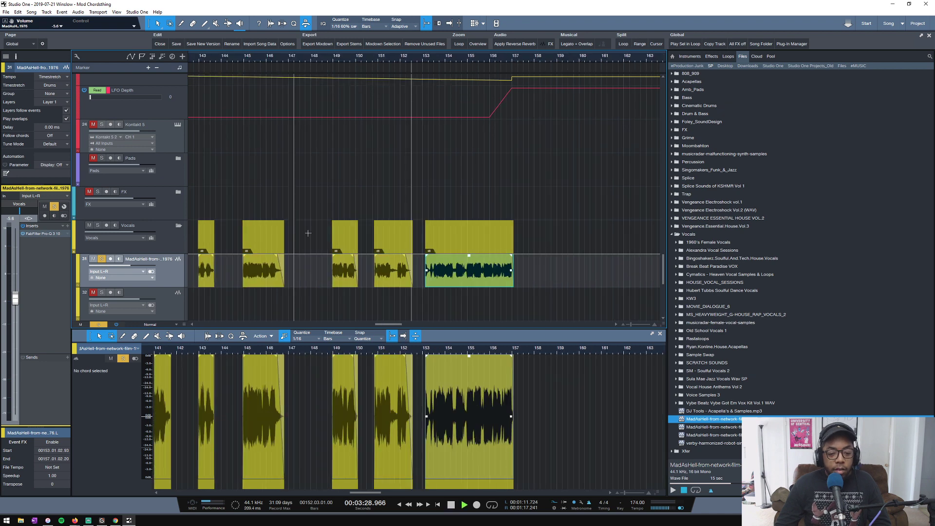
Turn off solo on the MadAsHell vocal track and play the arrangement from just before the last phrase.
{"action": "key", "text": "space"}
{"action": "key", "text": "space"}
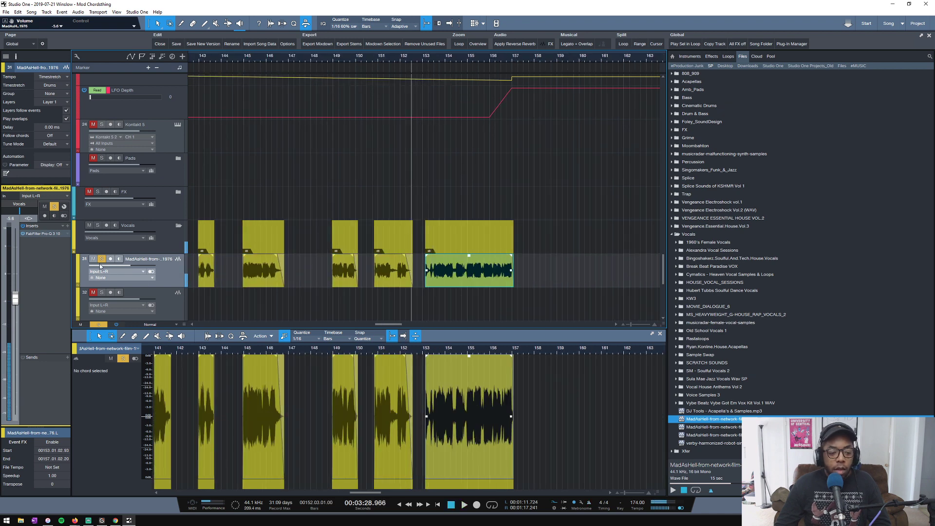
{"action": "left_click", "coordinate": [102, 260]}
{"action": "key", "text": "space"}
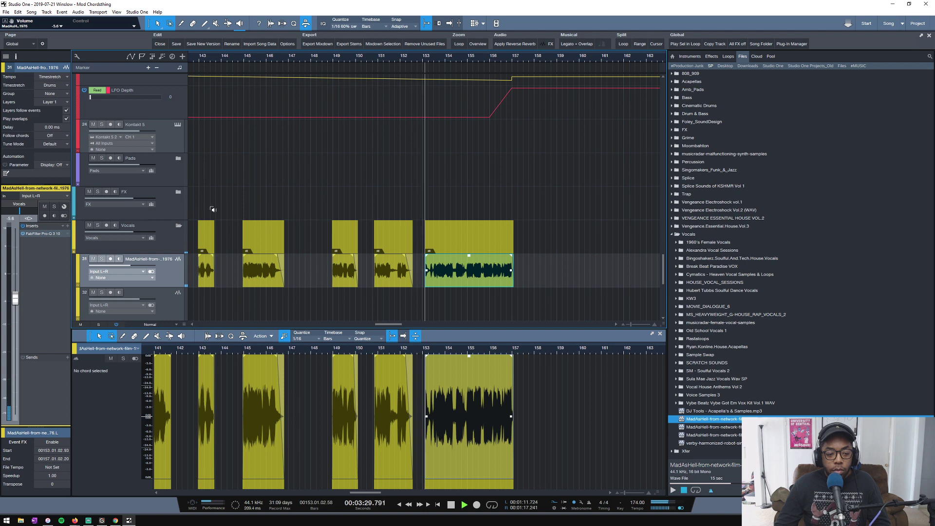
Shrink all tracks to the smallest height, mute the Kick track and listen through the transition after bar 157.
{"action": "key", "text": "shift+w"}
{"action": "key", "text": "shift+w"}
{"action": "key", "text": "shift+w"}
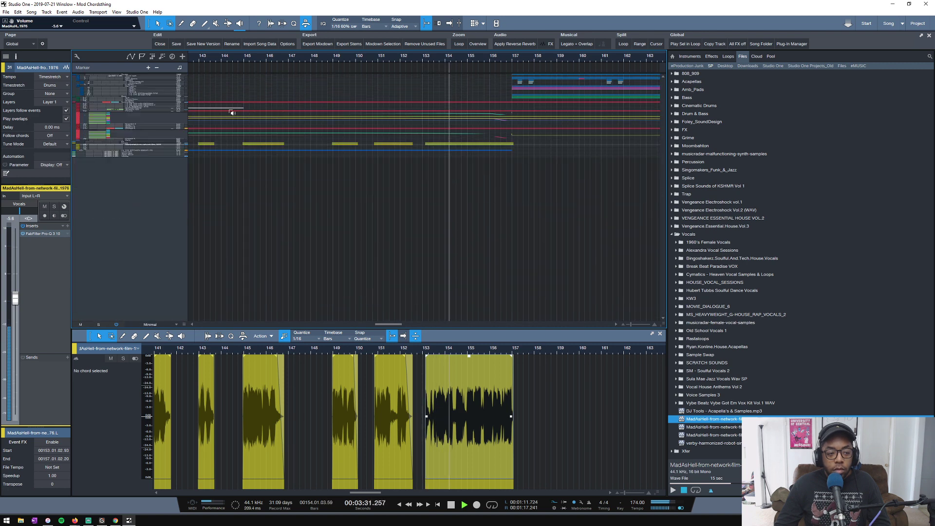
{"action": "left_click", "coordinate": [88, 77]}
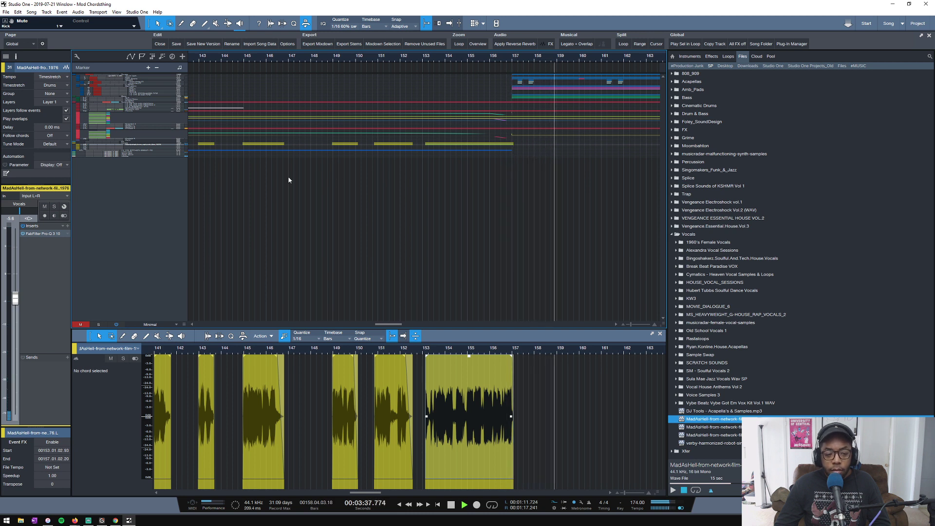
{"action": "key", "text": "space"}
Enlarge the MadAsHell vocal track and merge all six of its phrases into one audio part.
{"action": "left_click_drag", "start_coordinate": [170, 146], "coordinate": [170, 199]}
{"action": "scroll", "coordinate": [500, 57], "scroll_direction": "down", "scroll_amount": 3}
{"action": "scroll", "coordinate": [501, 146], "scroll_direction": "up", "scroll_amount": 2}
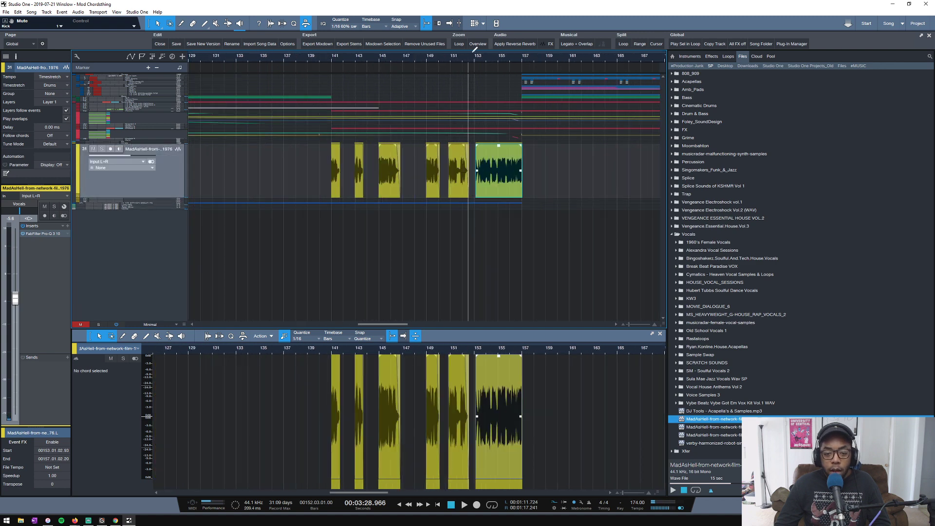
{"action": "left_click_drag", "start_coordinate": [565, 185], "coordinate": [235, 178]}
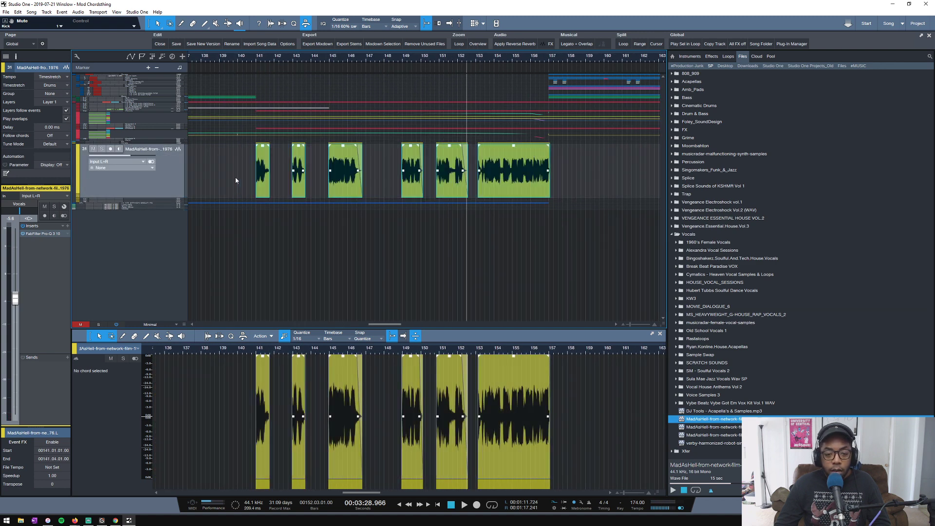
{"action": "key", "text": "g"}
{"action": "left_click", "coordinate": [578, 178]}
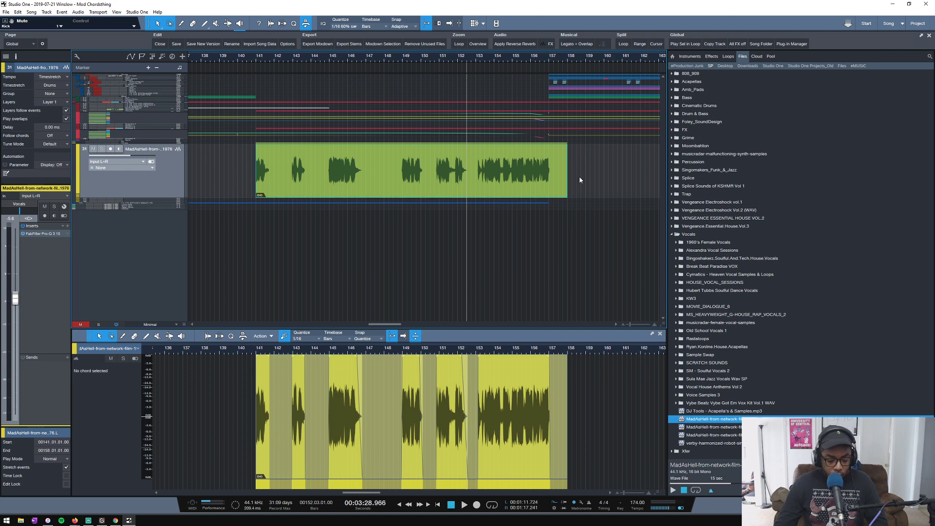
Save the song and copy the two external MadAsHell audio files to the Media Folder.
{"action": "key", "text": "ctrl+s"}
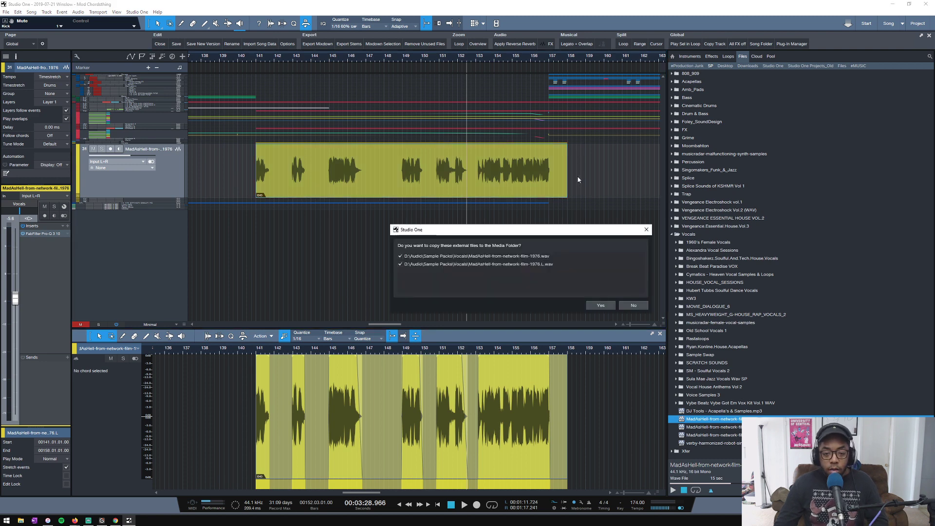
{"action": "left_click", "coordinate": [600, 306]}
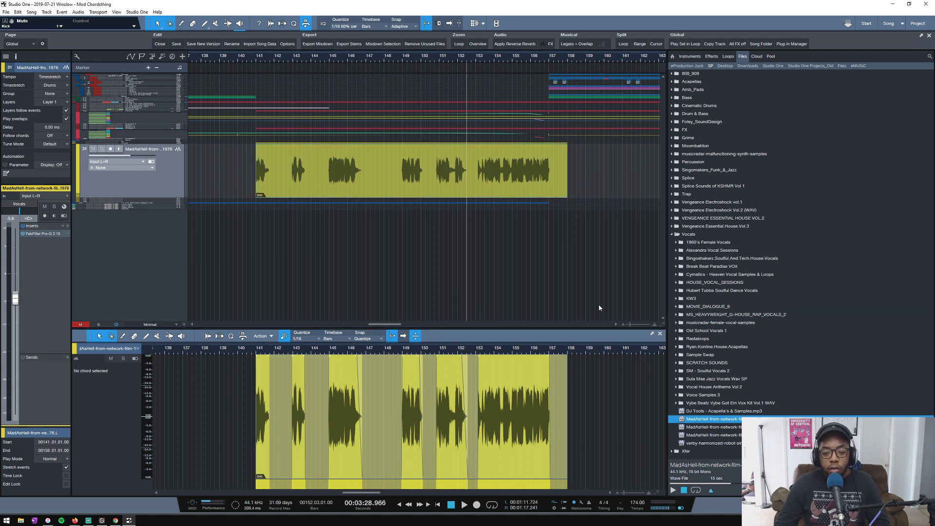
{"action": "left_click", "coordinate": [582, 179]}
Rename the merged vocal part VOX_MAH and bounce it to a single audio event.
{"action": "right_click", "coordinate": [538, 184]}
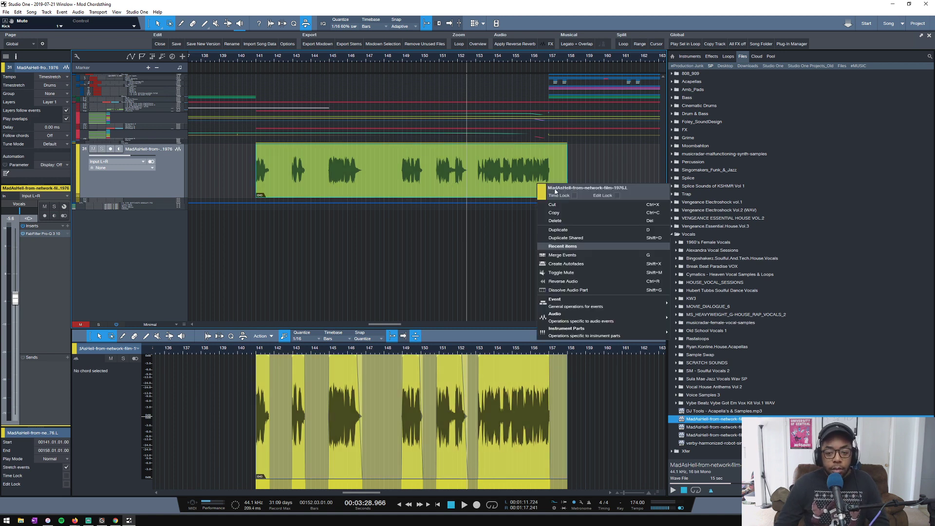
{"action": "left_click", "coordinate": [555, 189]}
{"action": "type", "text": "MAH"}
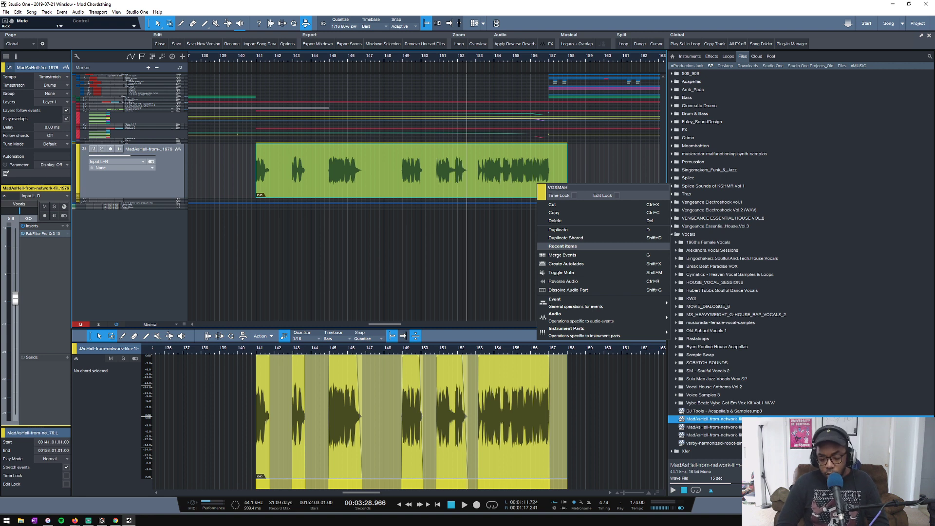
{"action": "key", "text": "Return"}
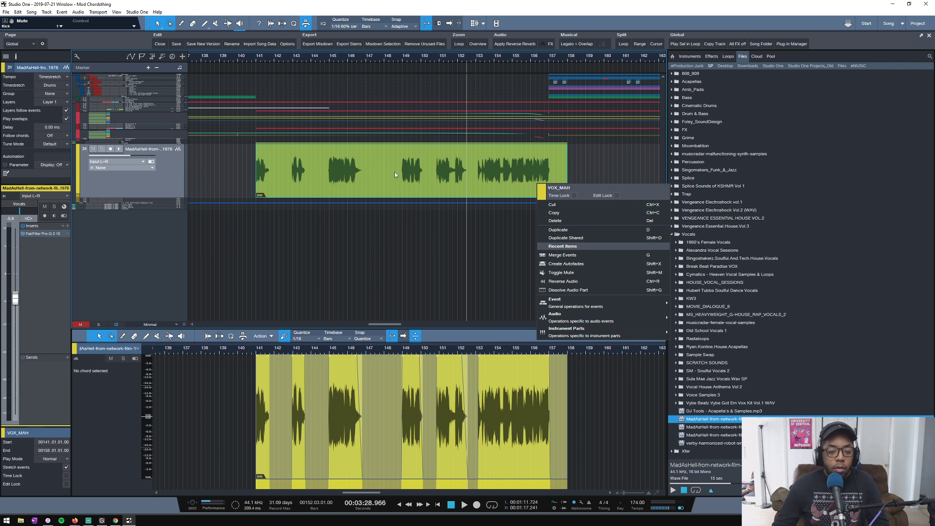
{"action": "left_click", "coordinate": [217, 181]}
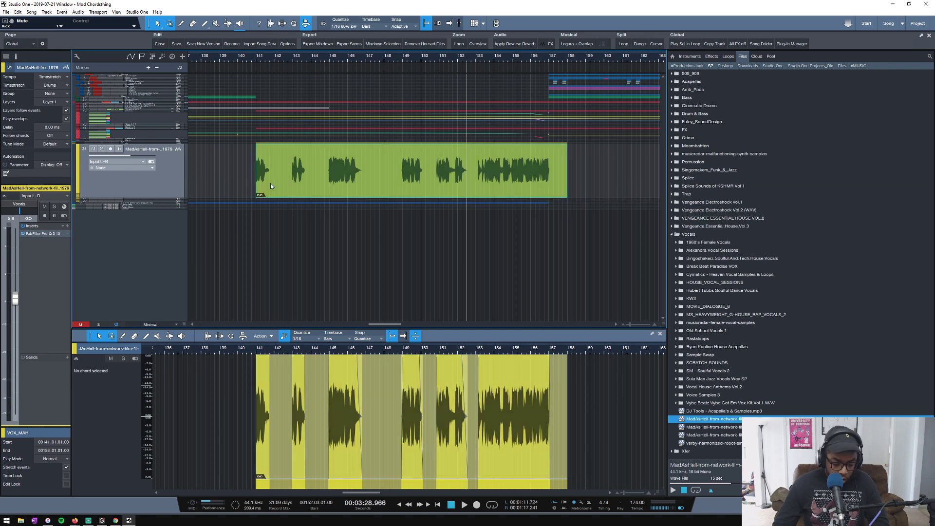
{"action": "key", "text": "ctrl+z"}
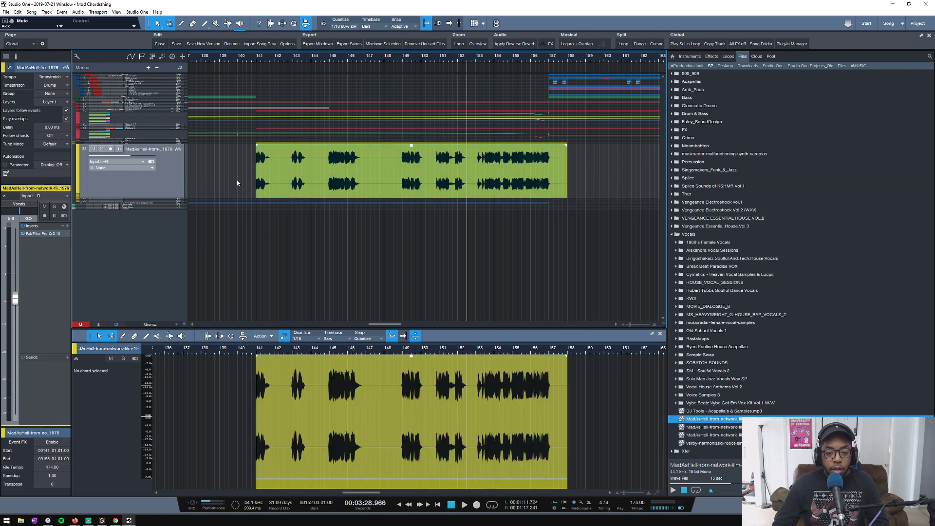
{"action": "left_click", "coordinate": [234, 175]}
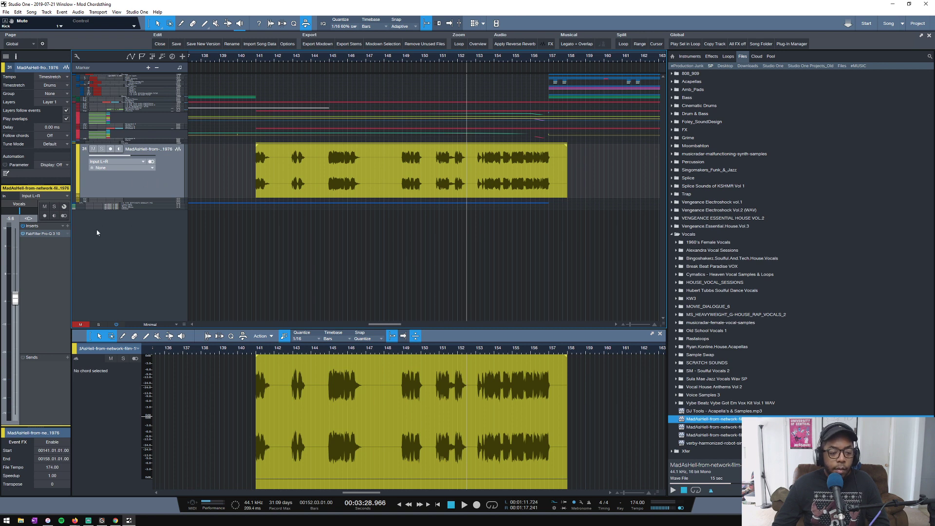
Enable Event FX on the bounced vocal event and insert the RX 7 De-clip effect.
{"action": "left_click", "coordinate": [267, 185]}
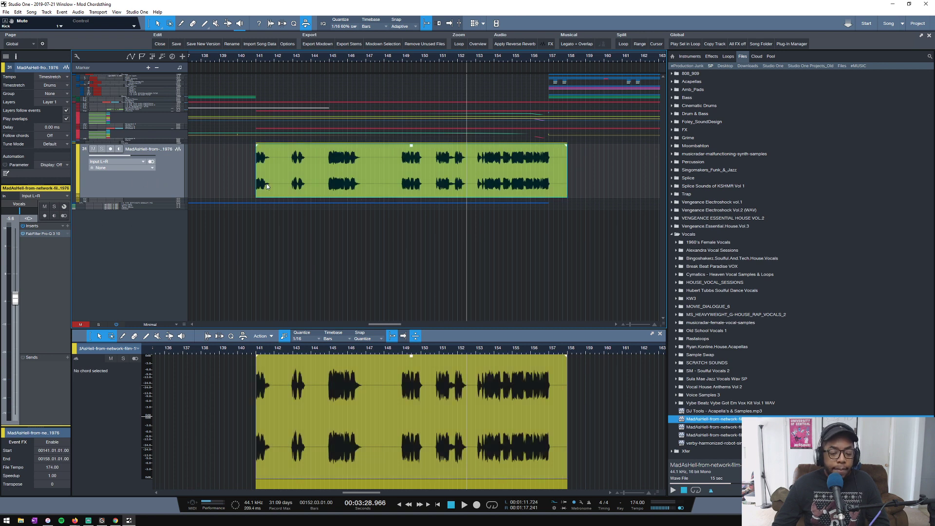
{"action": "left_click", "coordinate": [48, 444]}
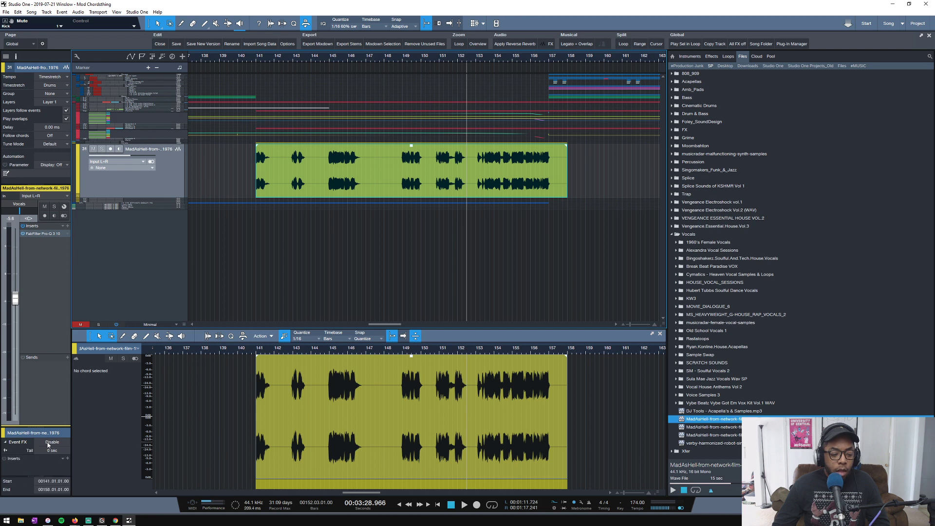
{"action": "left_click", "coordinate": [64, 459]}
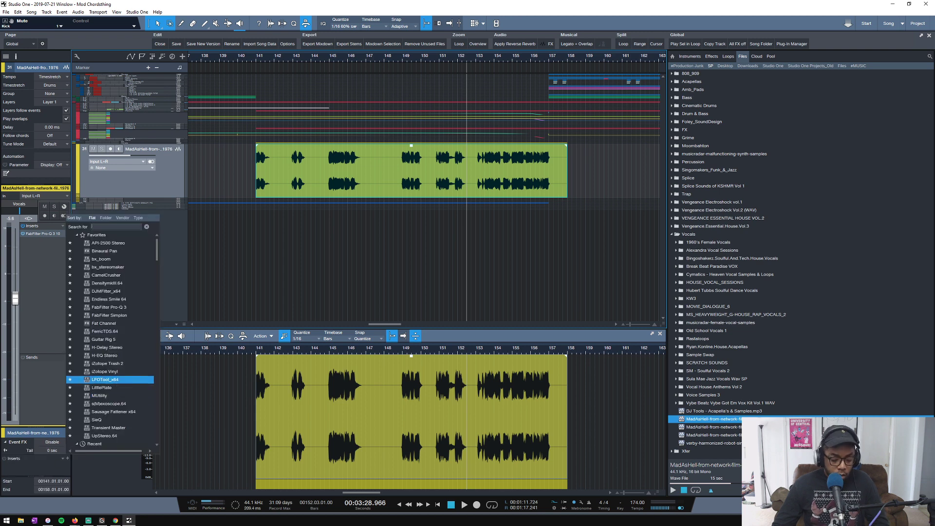
{"action": "type", "text": "rx"}
{"action": "left_click", "coordinate": [112, 300]}
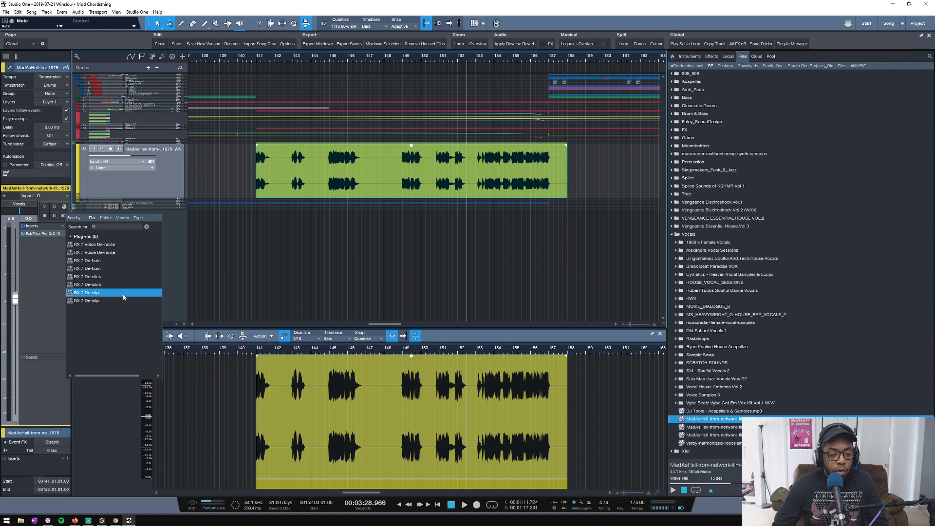
{"action": "double_click", "coordinate": [112, 301]}
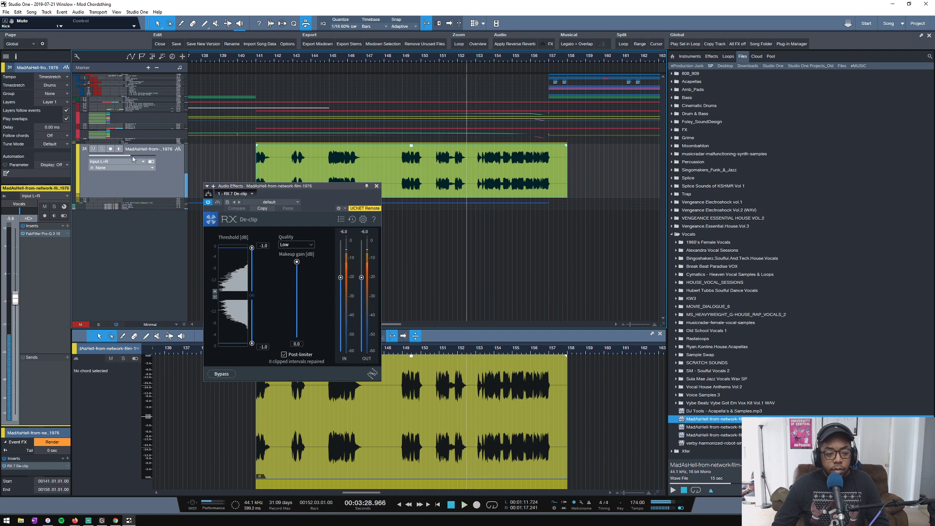
Solo the vocal track and set De-clip's threshold to -8.2 dB and its quality to High.
{"action": "key", "text": "s"}
{"action": "left_click_drag", "start_coordinate": [252, 247], "coordinate": [247, 271]}
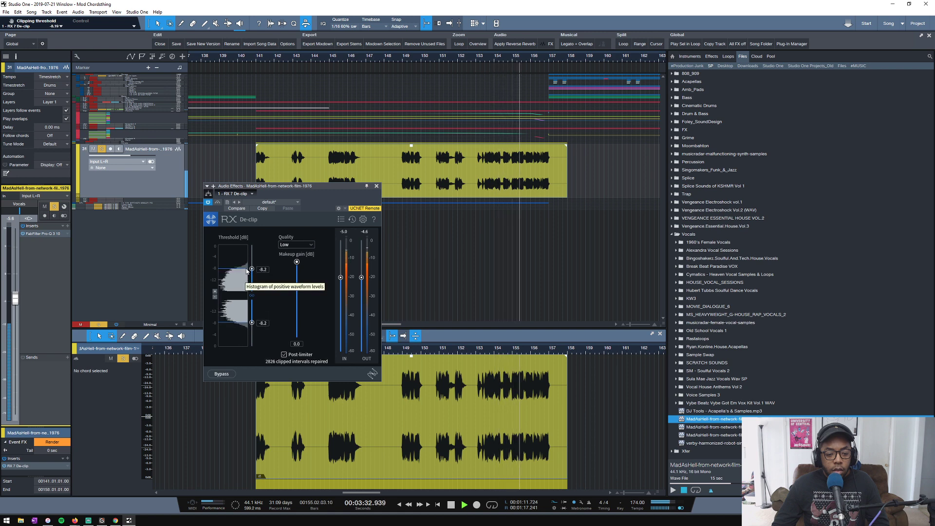
{"action": "left_click", "coordinate": [294, 245]}
{"action": "left_click", "coordinate": [286, 268]}
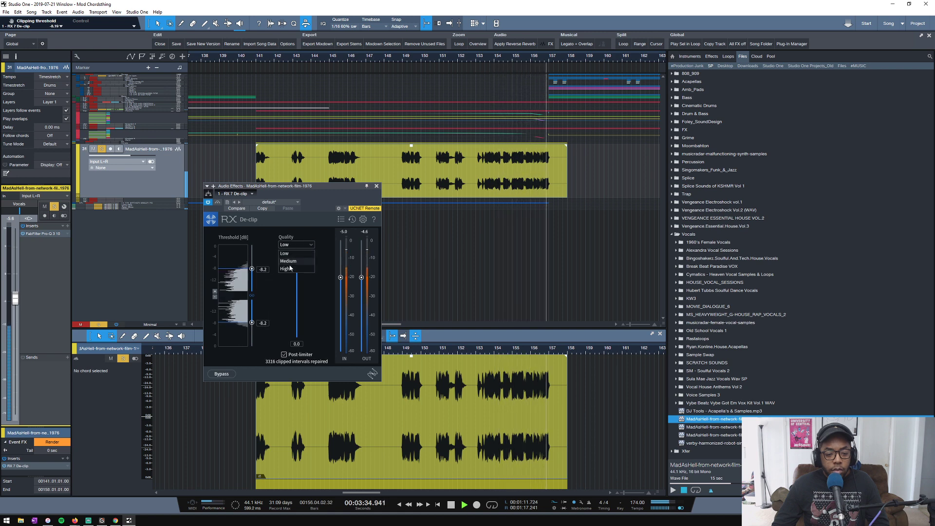
Listen to the de-clipped vocal from bar 153 and close the De-clip window.
{"action": "left_click", "coordinate": [470, 62]}
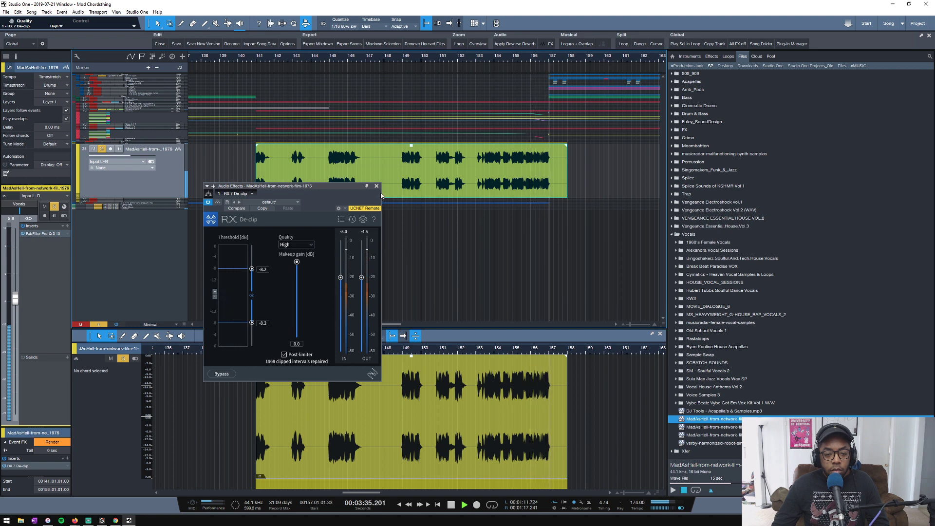
{"action": "key", "text": "space"}
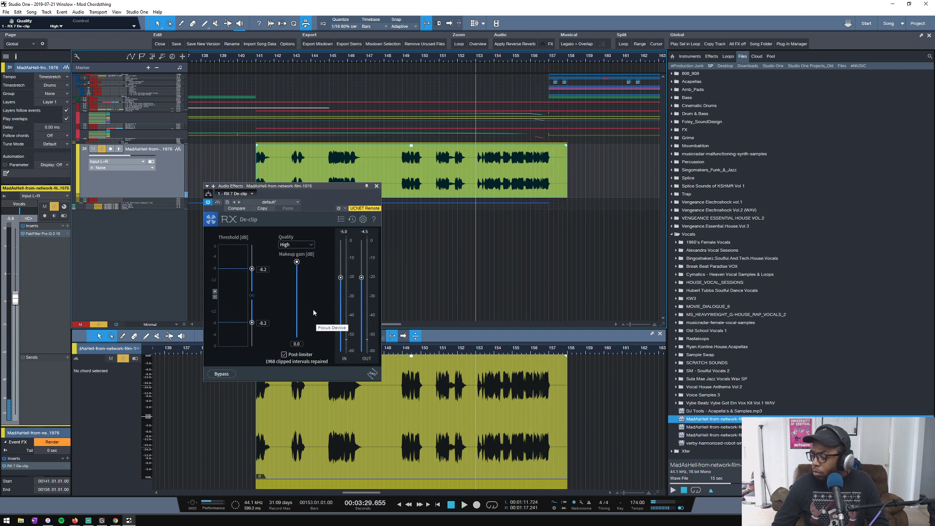
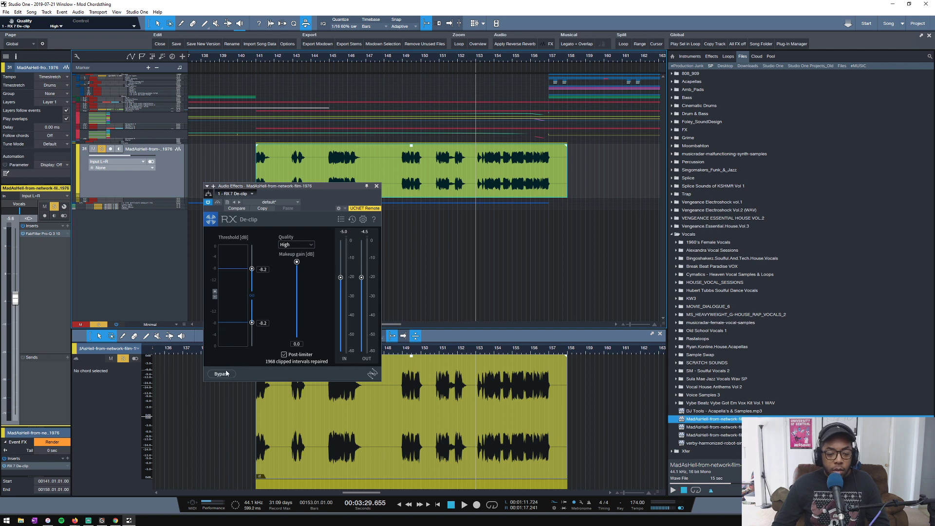
{"action": "key", "text": "space"}
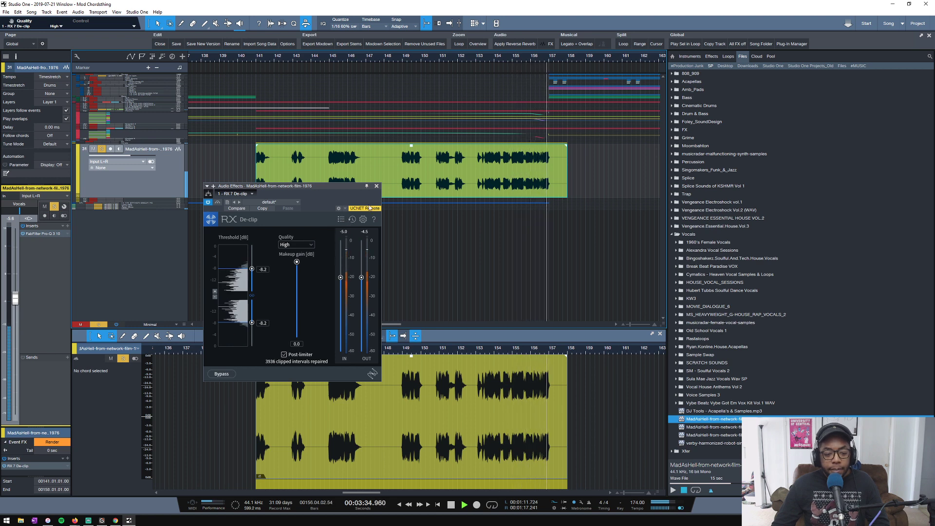
{"action": "left_click", "coordinate": [377, 186]}
{"action": "key", "text": "space"}
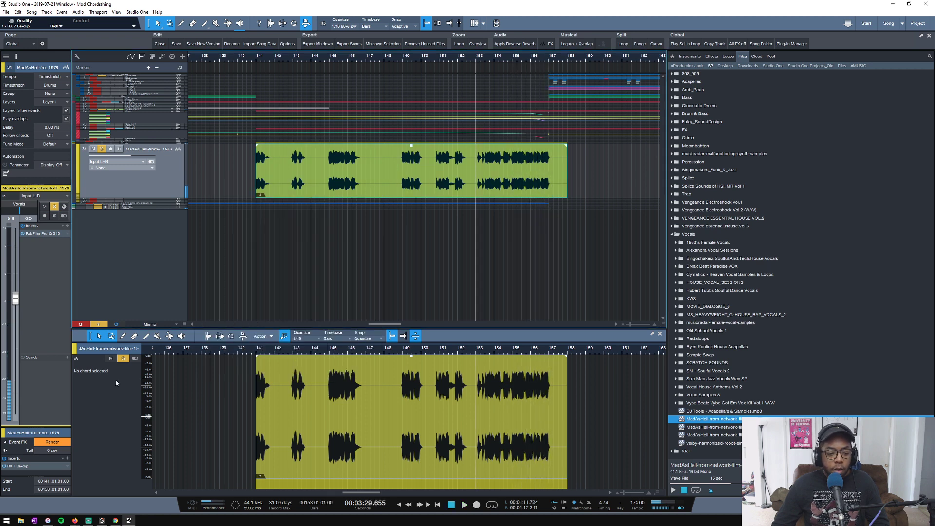
Add RX 7 De-click as a second event effect on the vocal and set it to output clicks only.
{"action": "left_click", "coordinate": [67, 458]}
{"action": "type", "text": "rx"}
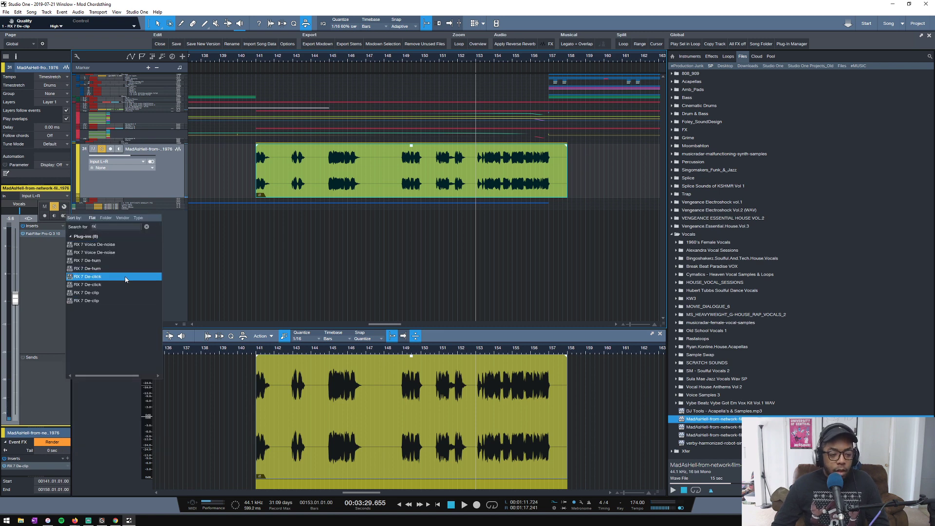
{"action": "double_click", "coordinate": [117, 279]}
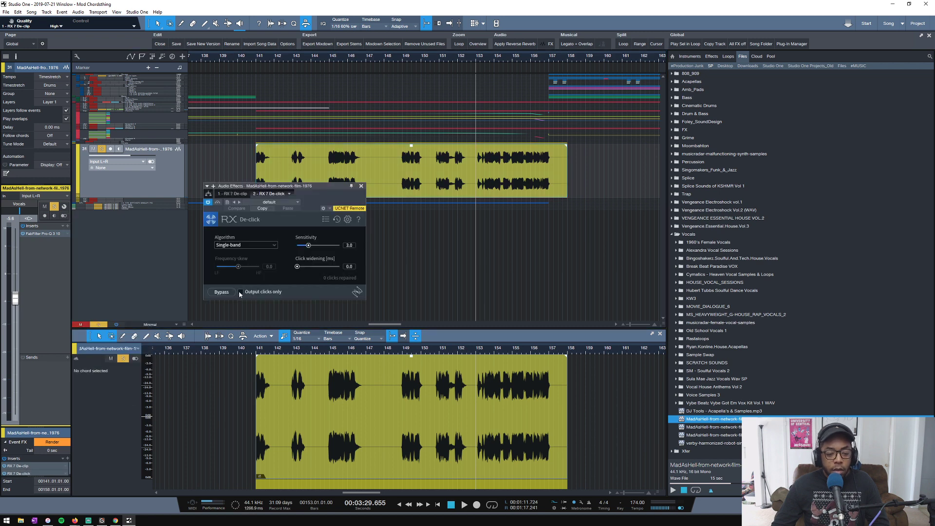
{"action": "left_click", "coordinate": [241, 292]}
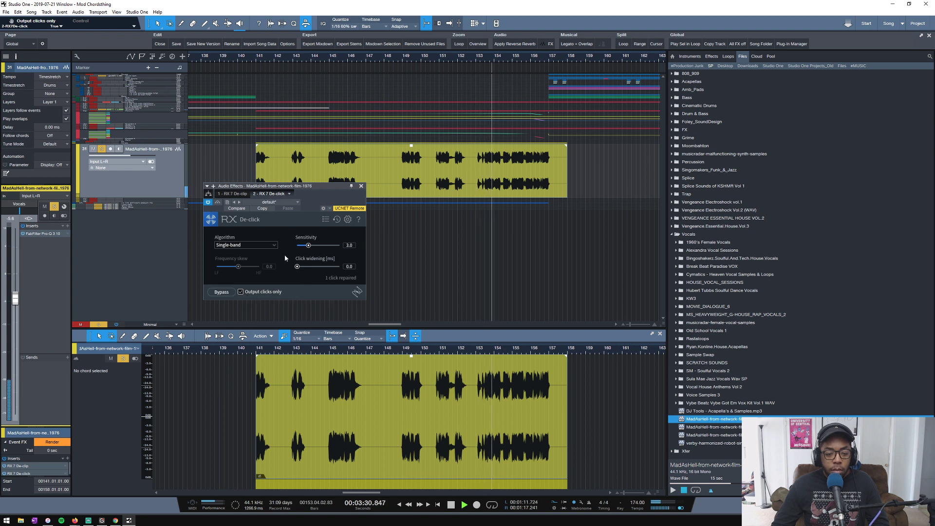
Set De-click's sensitivity to 4.6 and its algorithm to Multi-band (random clicks), and listen to the isolated clicks.
{"action": "left_click_drag", "start_coordinate": [308, 247], "coordinate": [279, 267]}
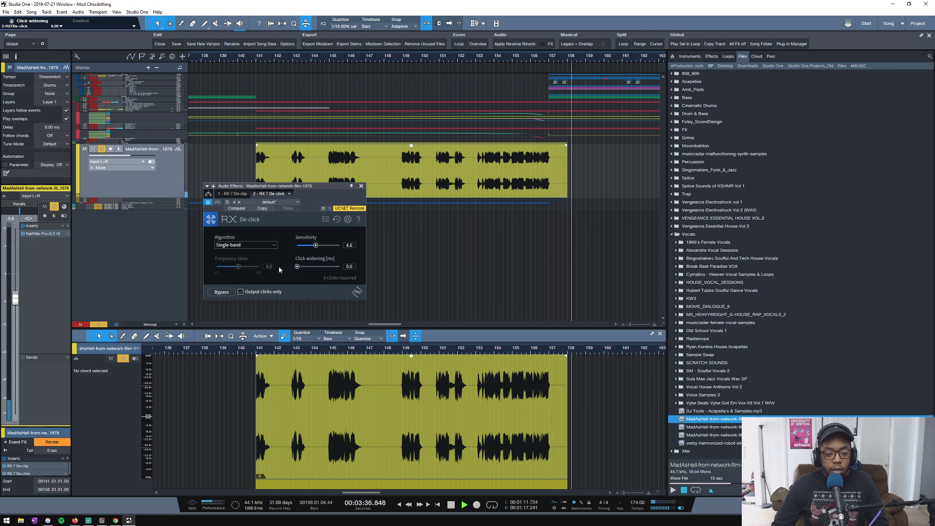
{"action": "key", "text": "space"}
{"action": "left_click", "coordinate": [274, 245]}
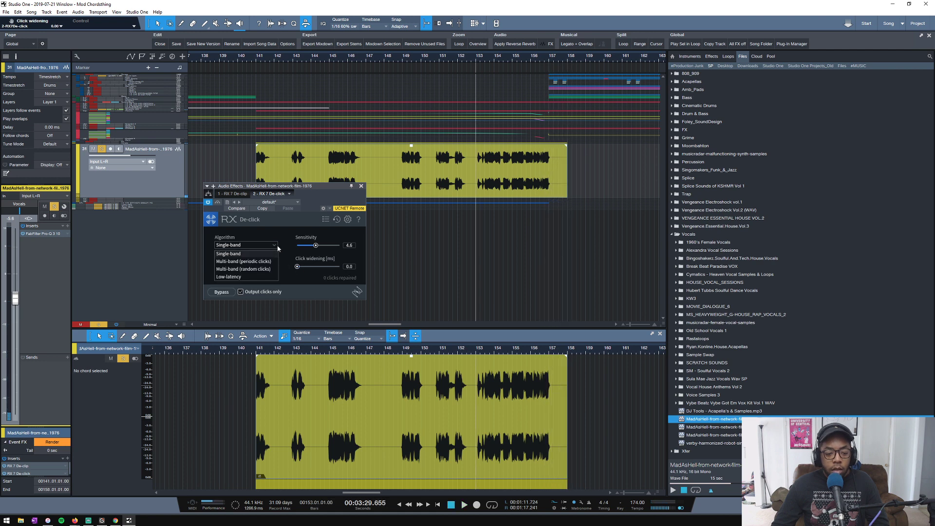
{"action": "left_click", "coordinate": [264, 269]}
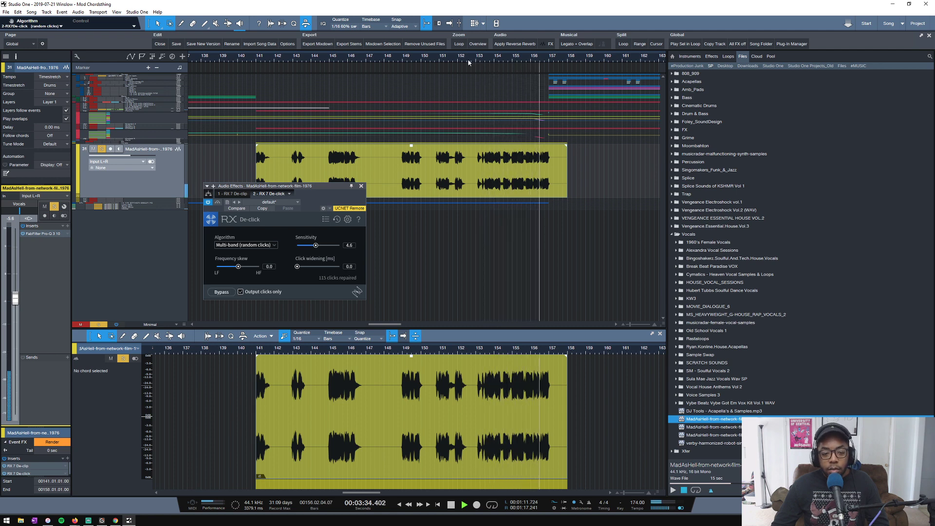
{"action": "key", "text": "space"}
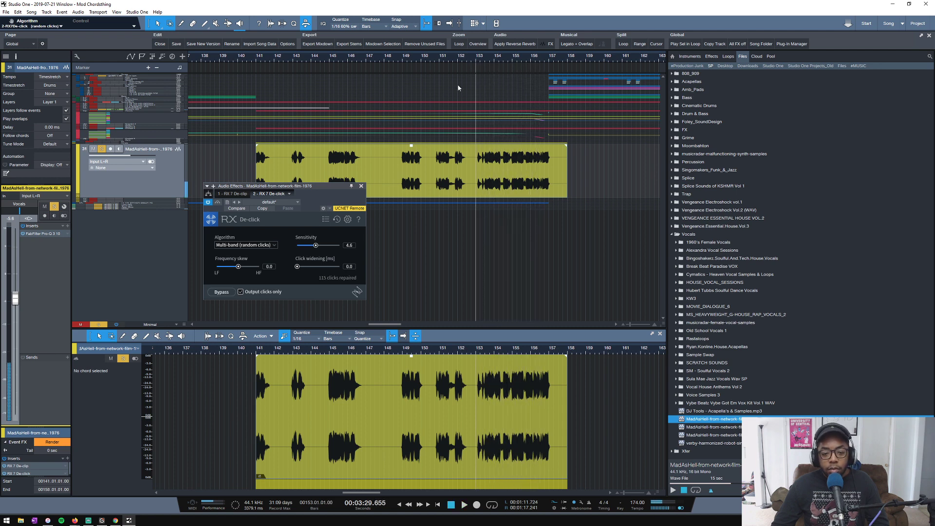
Render the vocal's event effects, checking the YouTube Studio live stream dashboard in Chrome meanwhile.
{"action": "left_click", "coordinate": [47, 444]}
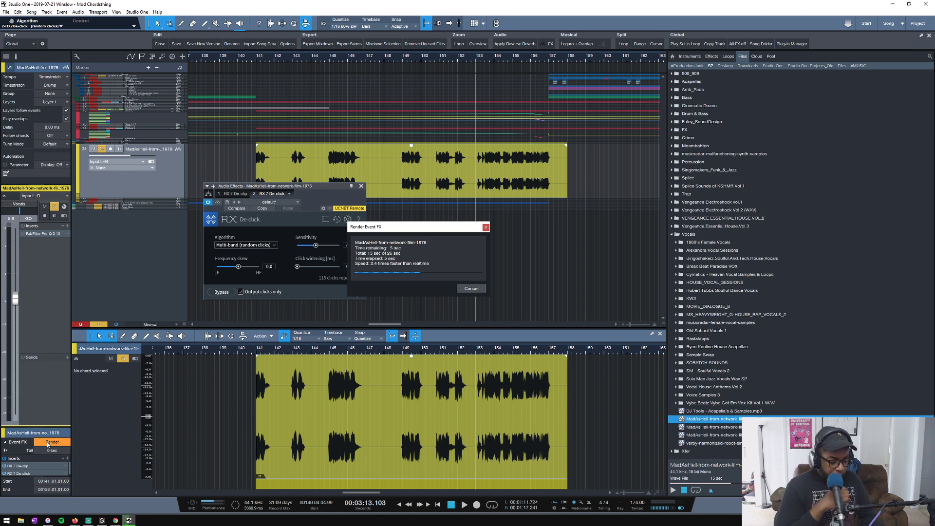
{"action": "key", "text": "alt+Tab"}
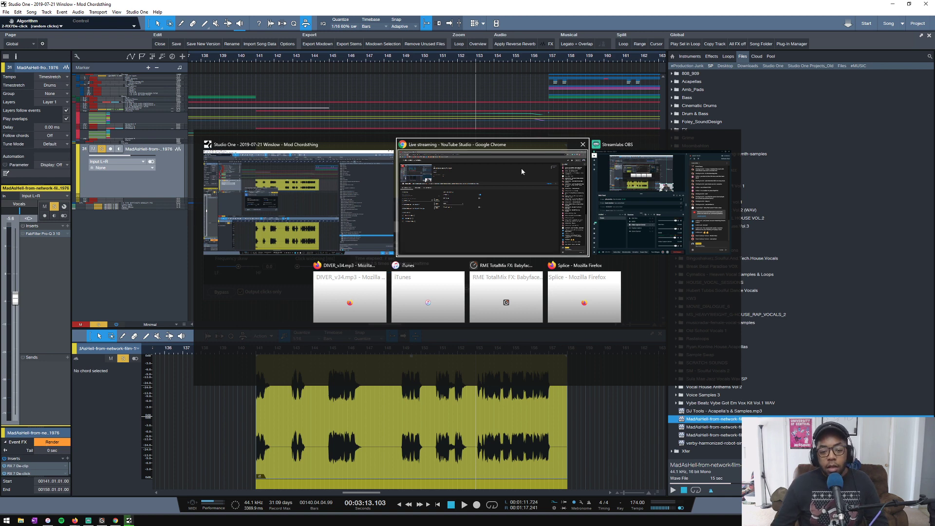
{"action": "left_click", "coordinate": [521, 168]}
{"action": "double_click", "coordinate": [396, 7]}
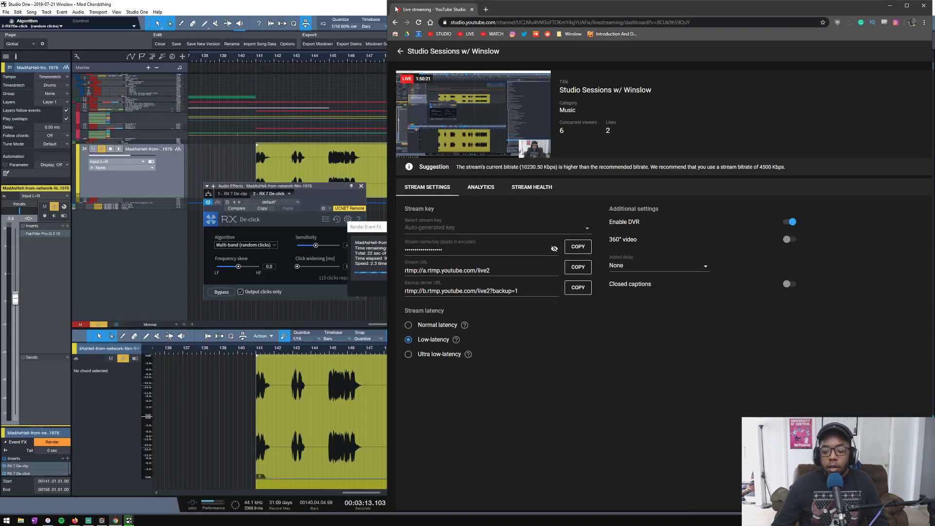
{"action": "left_click", "coordinate": [891, 6]}
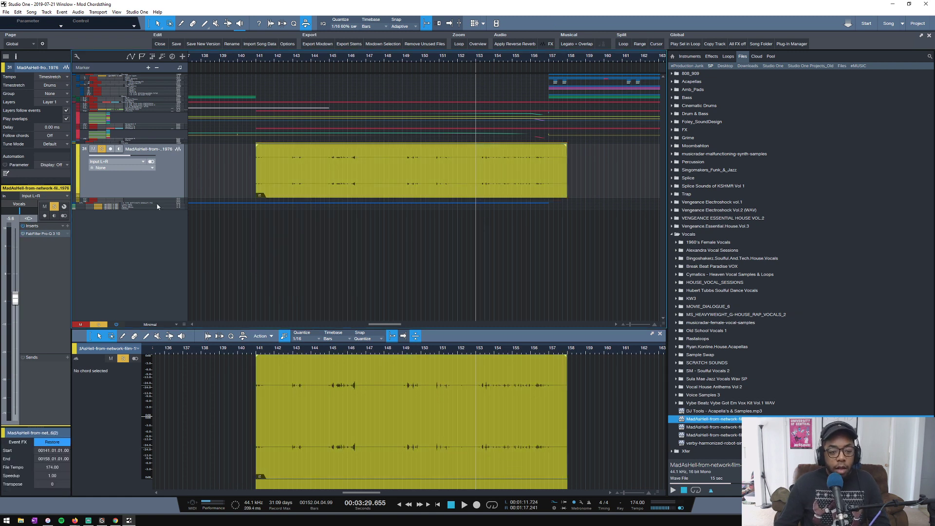
Enlarge the vocal track, restore its event effects and re-render them with De-click's Output clicks only turned off.
{"action": "left_click_drag", "start_coordinate": [137, 197], "coordinate": [137, 276]}
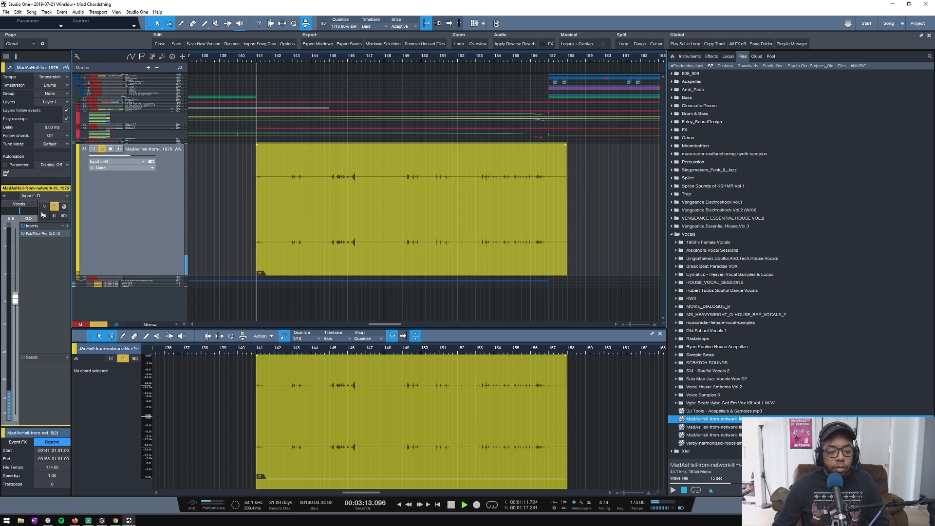
{"action": "key", "text": "space"}
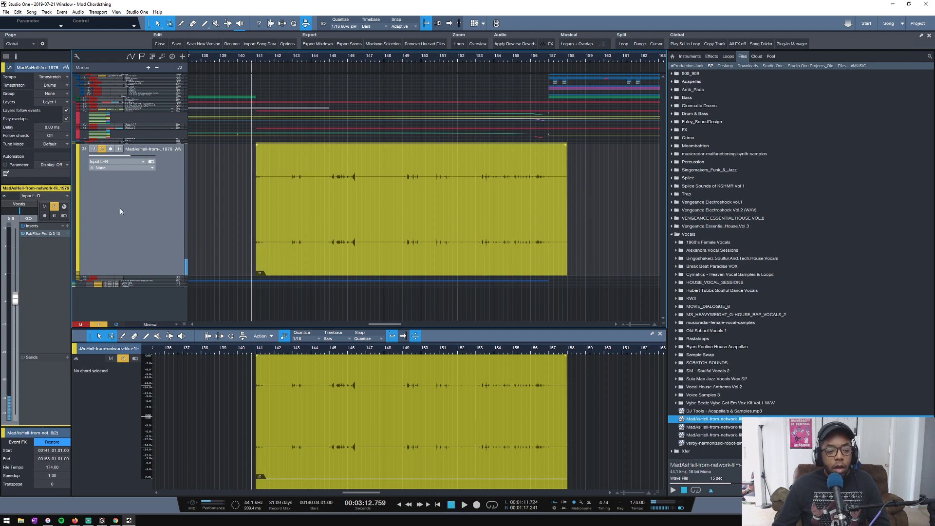
{"action": "left_click", "coordinate": [51, 442]}
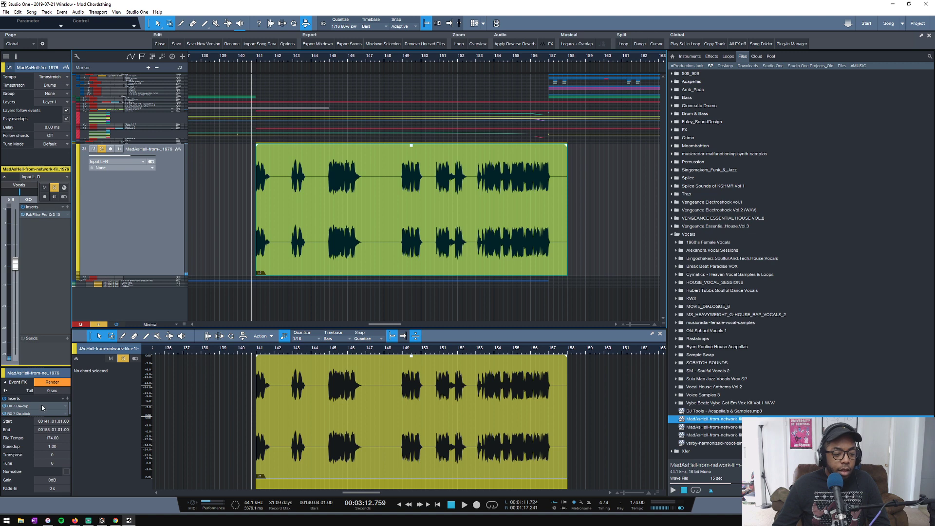
{"action": "double_click", "coordinate": [30, 414]}
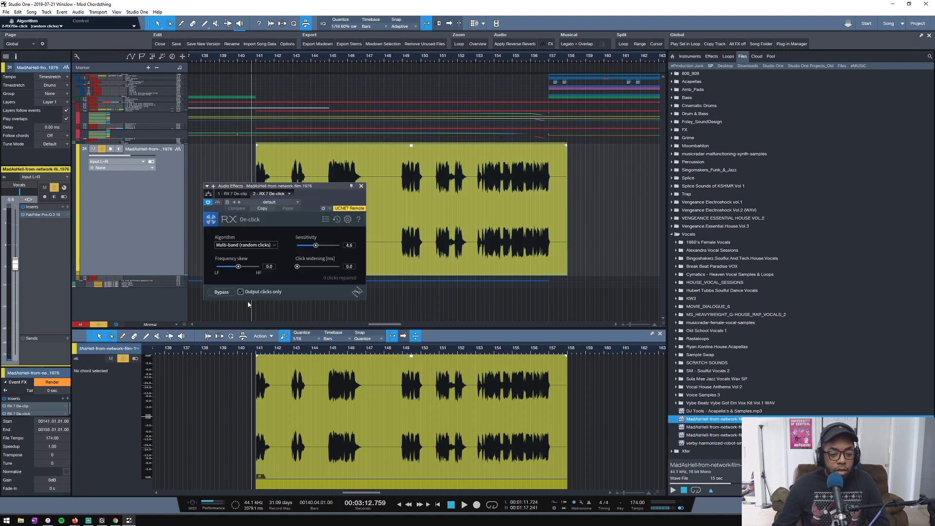
{"action": "left_click", "coordinate": [361, 187]}
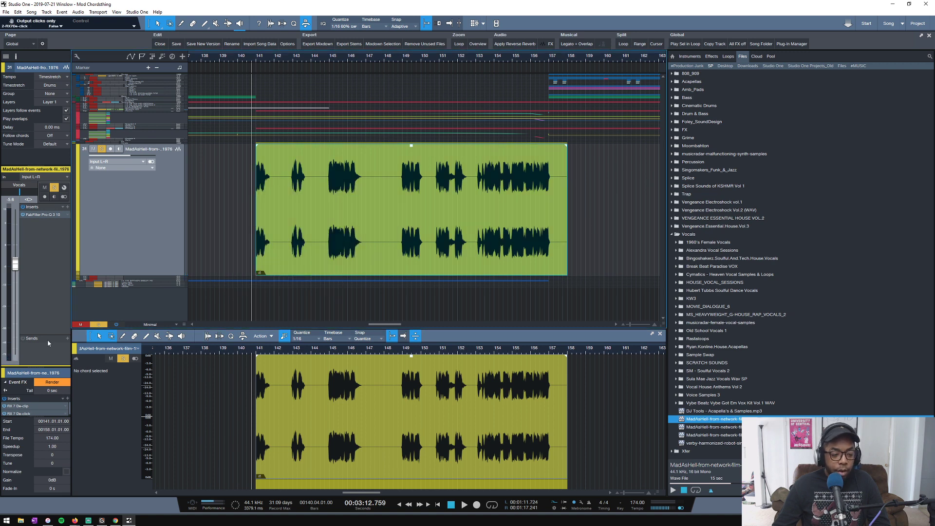
{"action": "left_click", "coordinate": [53, 384]}
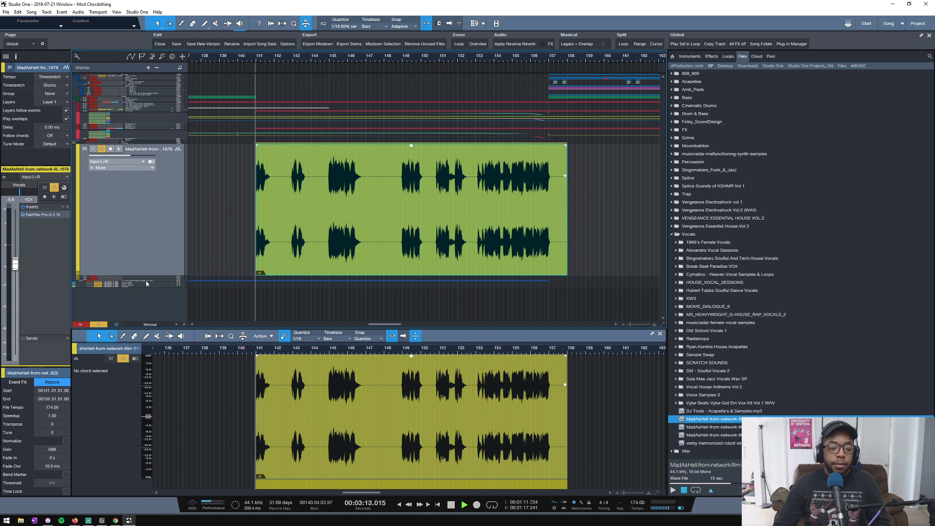
{"action": "key", "text": "space"}
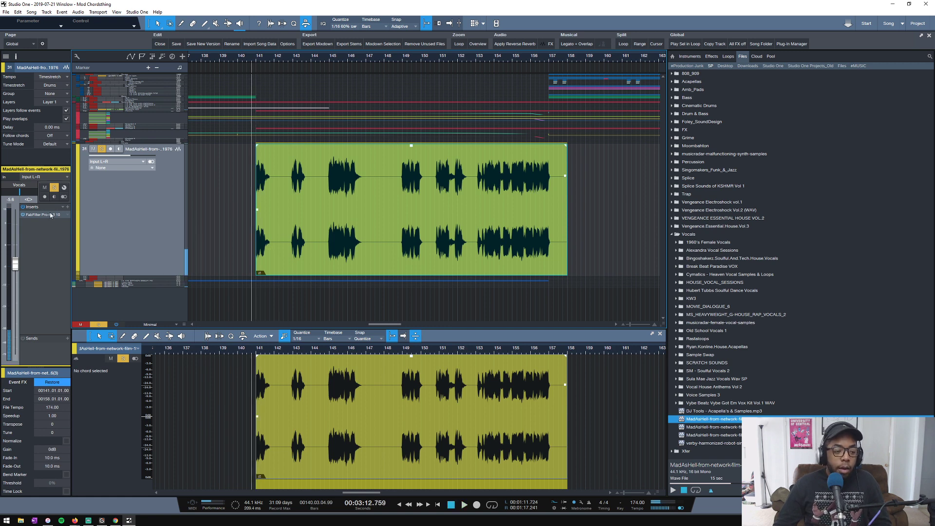
Open FabFilter Pro-Q 3 on the vocal track and add an 18 dB/oct low cut while it plays.
{"action": "left_click", "coordinate": [42, 216]}
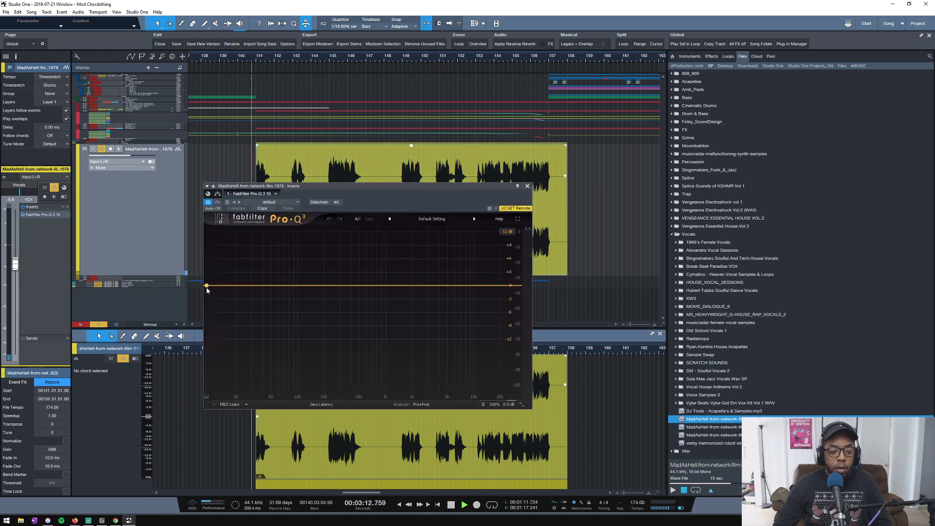
{"action": "key", "text": "space"}
{"action": "left_click_drag", "start_coordinate": [207, 286], "coordinate": [323, 286]}
{"action": "scroll", "coordinate": [265, 383], "scroll_direction": "up", "scroll_amount": 1}
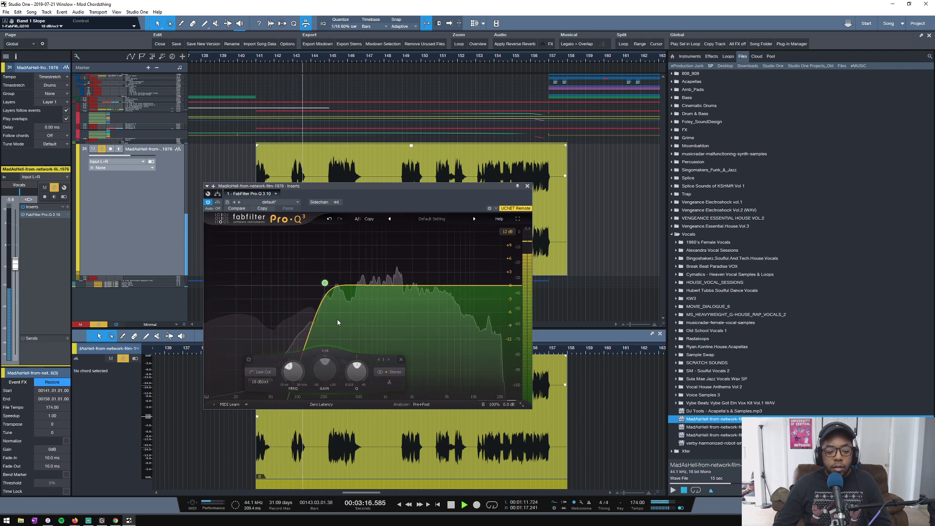
Add a wide 0.5 dB dip near 761 Hz, a slight high-frequency boost and a narrow cut of about 2.7 dB near 1115 Hz.
{"action": "left_click_drag", "start_coordinate": [325, 283], "coordinate": [375, 288]}
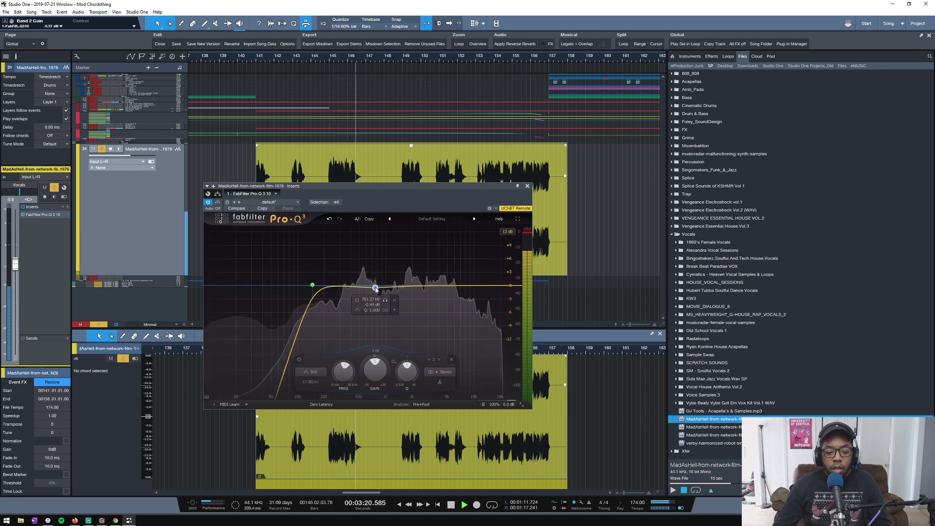
{"action": "scroll", "coordinate": [375, 288], "scroll_direction": "down", "scroll_amount": 2}
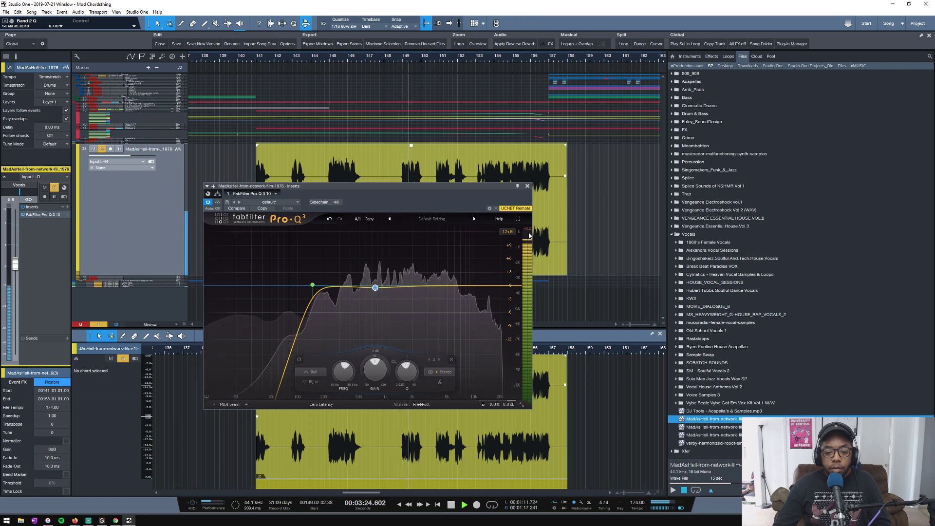
{"action": "left_click_drag", "start_coordinate": [446, 285], "coordinate": [391, 301]}
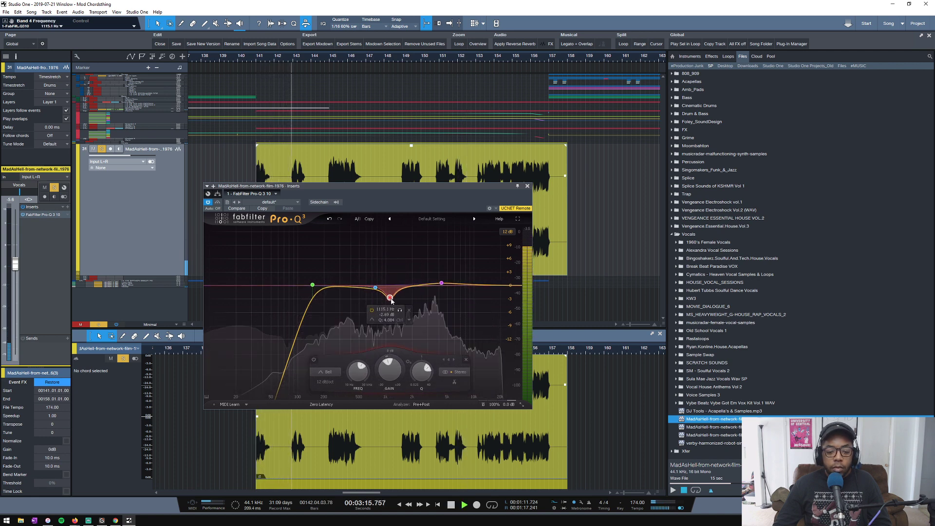
Add a bell at about 266 Hz with Q 2.408 and 2.61 dB of cut, audition it from bar 153 and close the EQ.
{"action": "left_click_drag", "start_coordinate": [334, 286], "coordinate": [335, 261]}
{"action": "scroll", "coordinate": [336, 263], "scroll_direction": "up", "scroll_amount": 2}
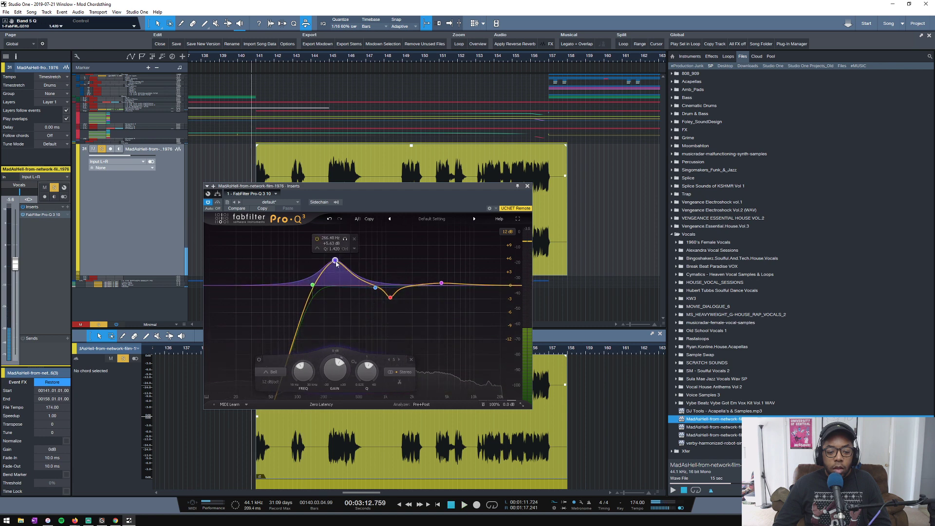
{"action": "scroll", "coordinate": [336, 263], "scroll_direction": "up", "scroll_amount": 3}
{"action": "left_click", "coordinate": [491, 74]}
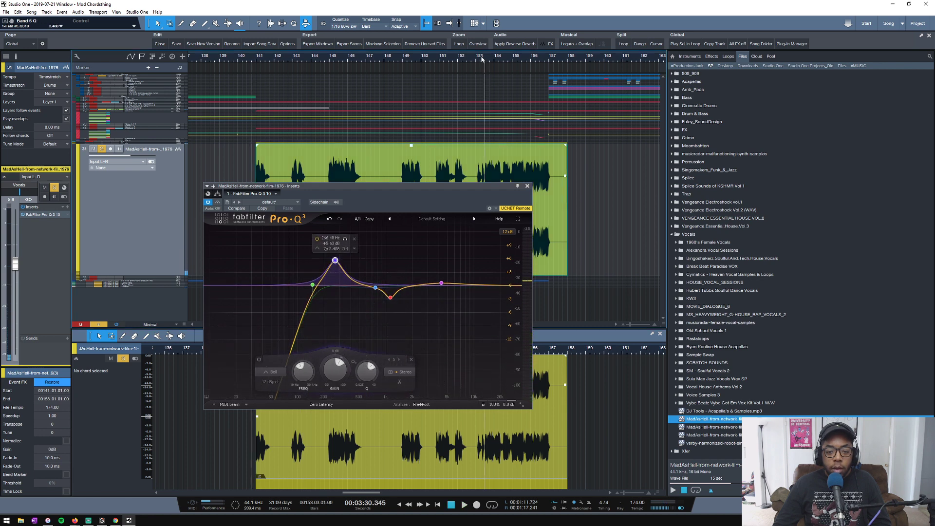
{"action": "left_click_drag", "start_coordinate": [336, 261], "coordinate": [335, 298]}
{"action": "key", "text": "space"}
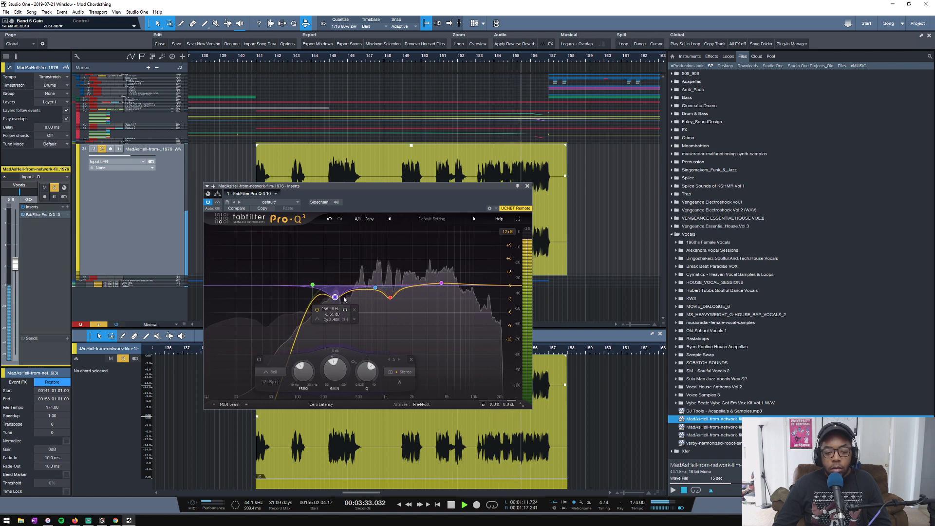
{"action": "key", "text": "space"}
{"action": "left_click", "coordinate": [527, 186]}
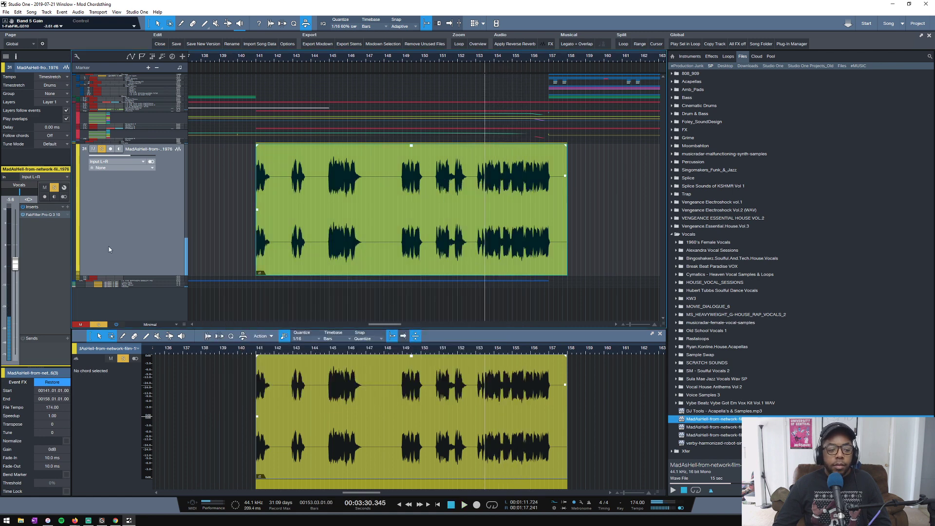
Insert H-Delay Stereo on the vocal track in Ping Pong mode and set its dry/wet mix to about 14.
{"action": "left_click", "coordinate": [65, 211]}
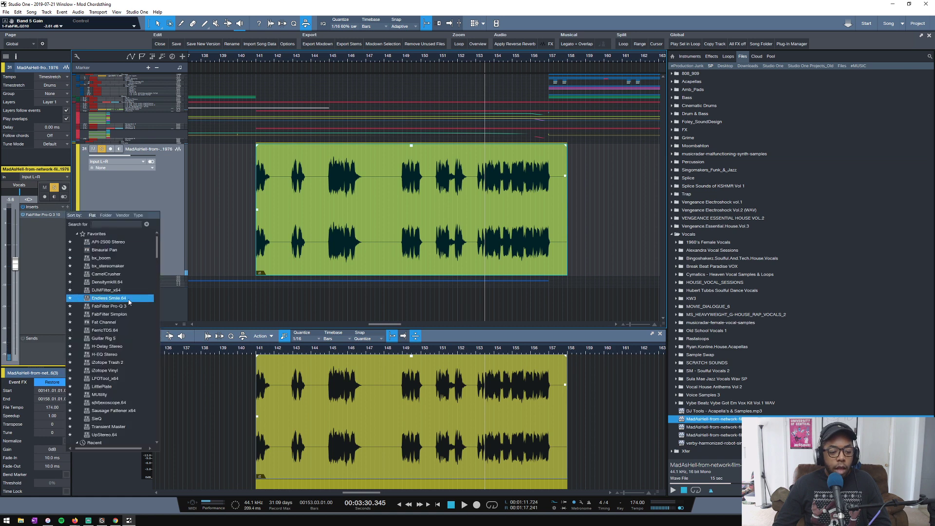
{"action": "left_click", "coordinate": [135, 346]}
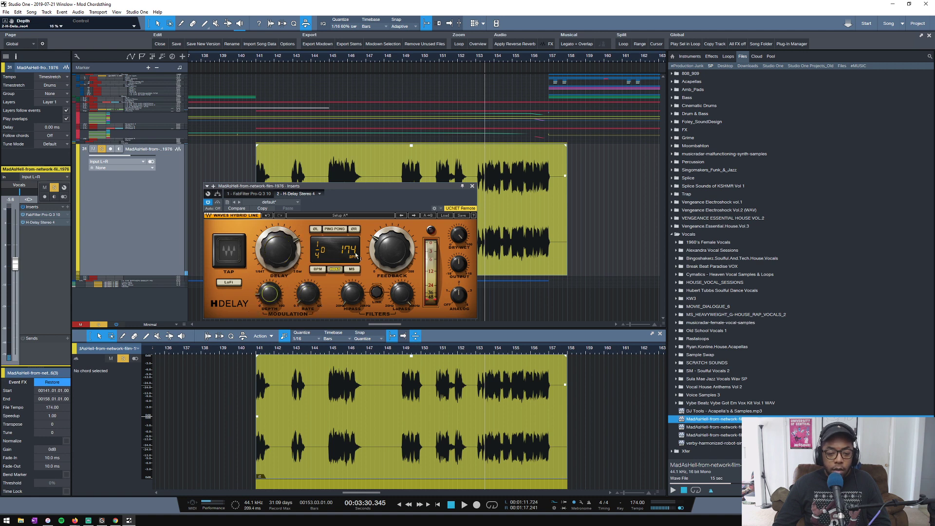
{"action": "key", "text": "space"}
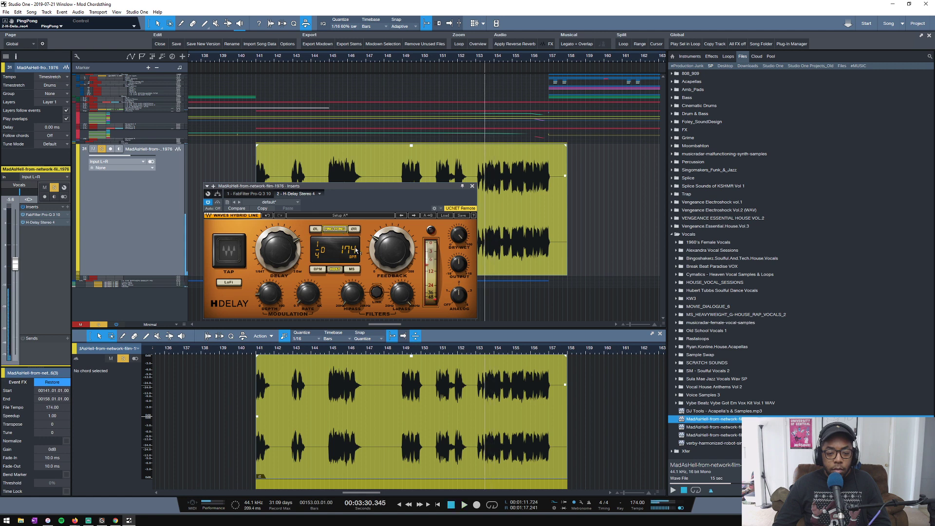
{"action": "left_click", "coordinate": [253, 60]}
{"action": "key", "text": "space"}
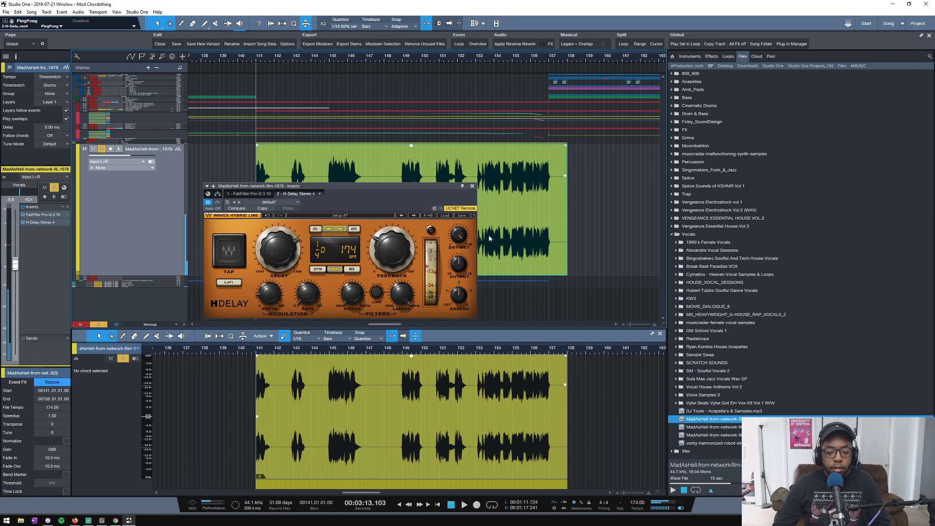
{"action": "mouse_move", "coordinate": [458, 235]}
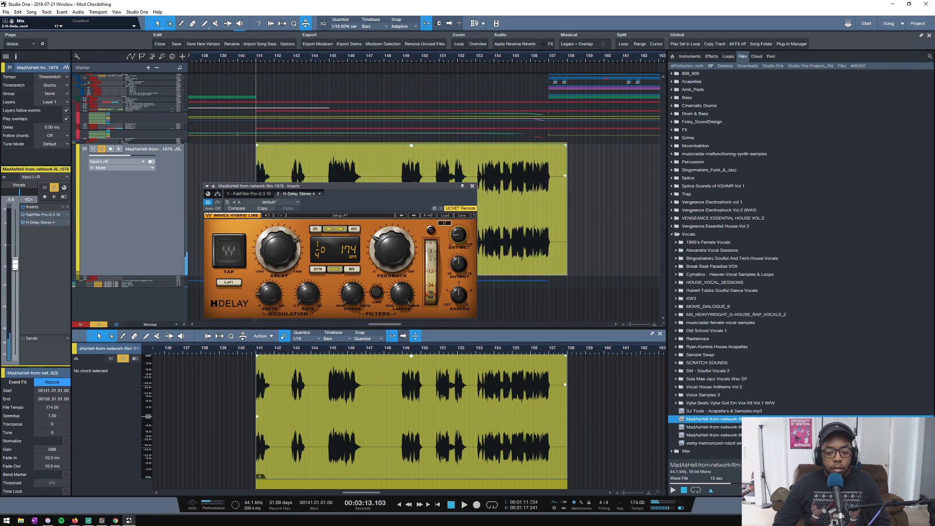
{"action": "key", "text": "space"}
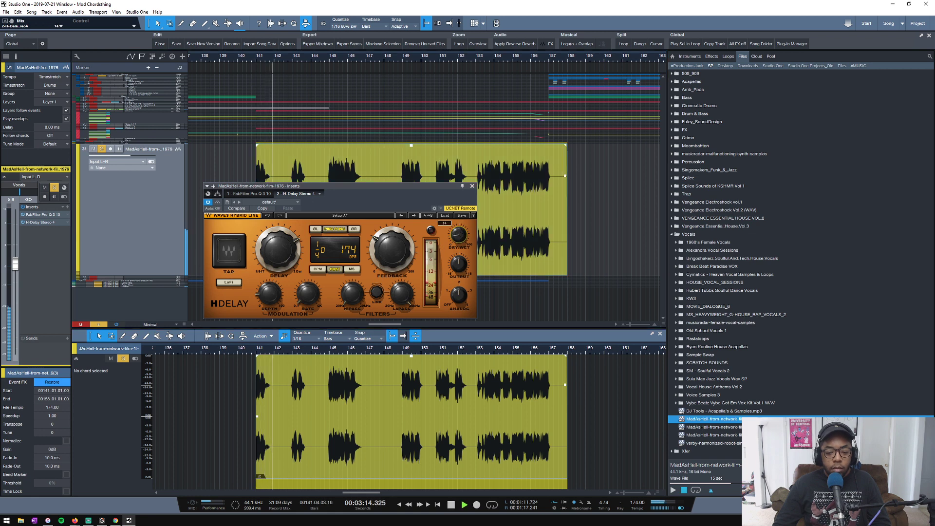
Set H-Delay's high-pass to about 1.42k and low-pass to about 4.20k, and turn on LoFi while the vocal plays.
{"action": "mouse_move", "coordinate": [352, 293]}
{"action": "left_click_drag", "start_coordinate": [352, 293], "coordinate": [392, 298]}
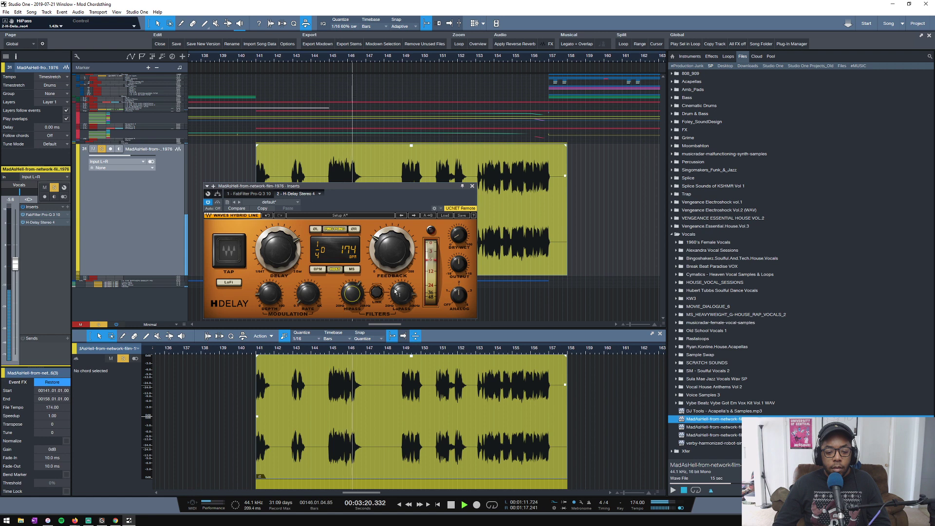
{"action": "left_click", "coordinate": [228, 282]}
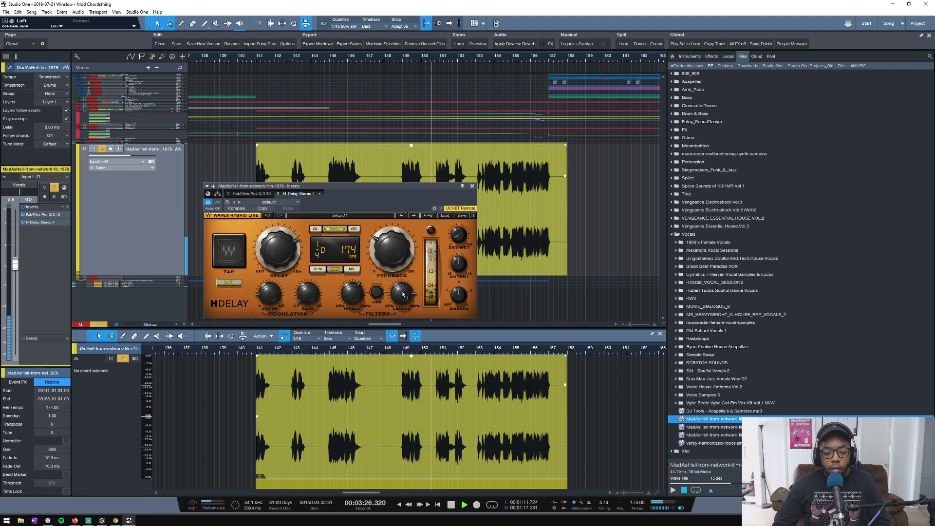
{"action": "left_click_drag", "start_coordinate": [401, 298], "coordinate": [397, 298]}
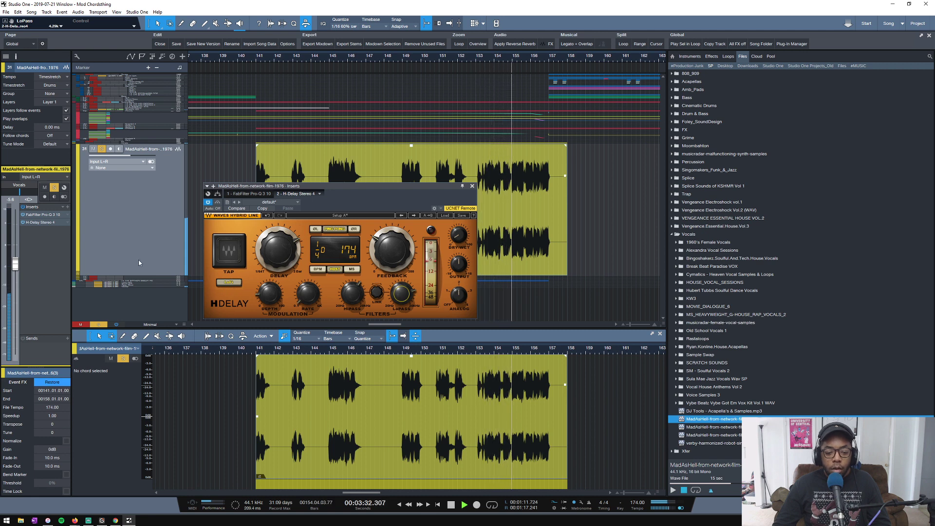
{"action": "left_click", "coordinate": [97, 96]}
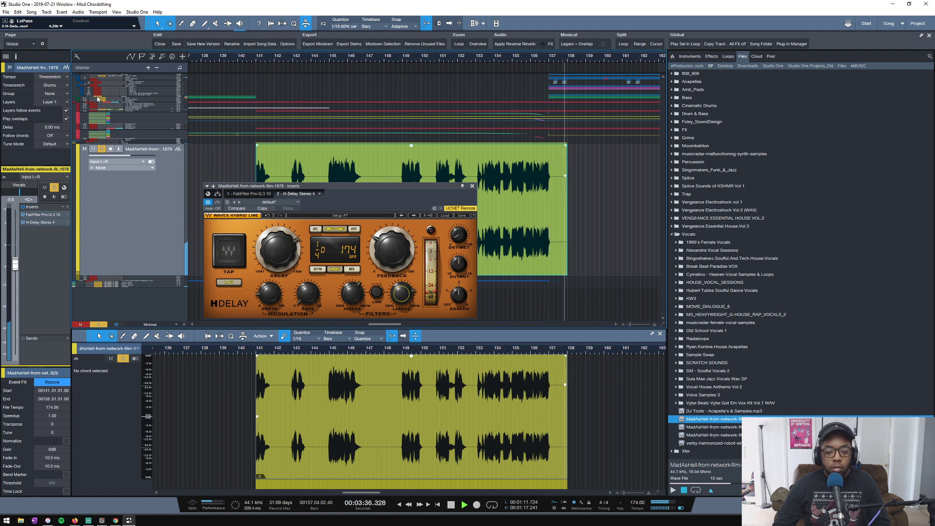
{"action": "key", "text": "space"}
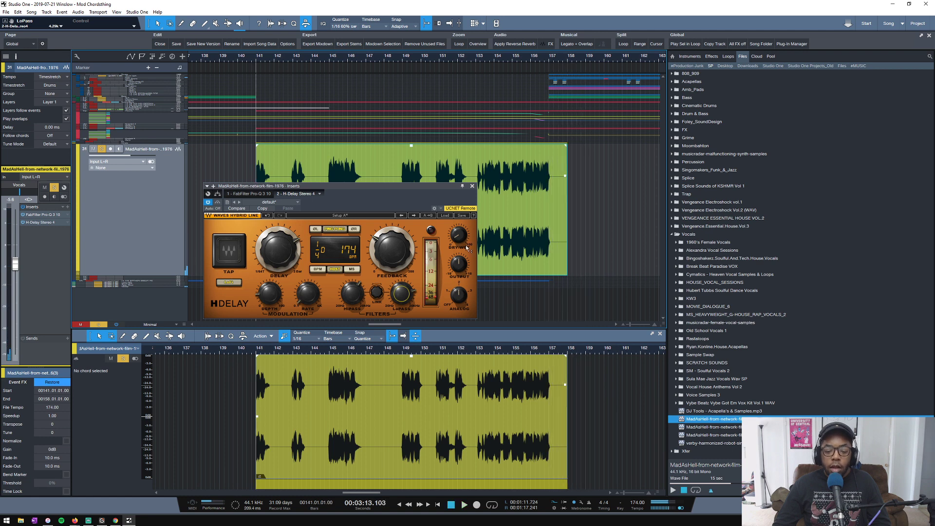
Set H-Delay's dry/wet mix to about 11 and insert Vocal Doubler ahead of it on the vocal track.
{"action": "left_click", "coordinate": [458, 236]}
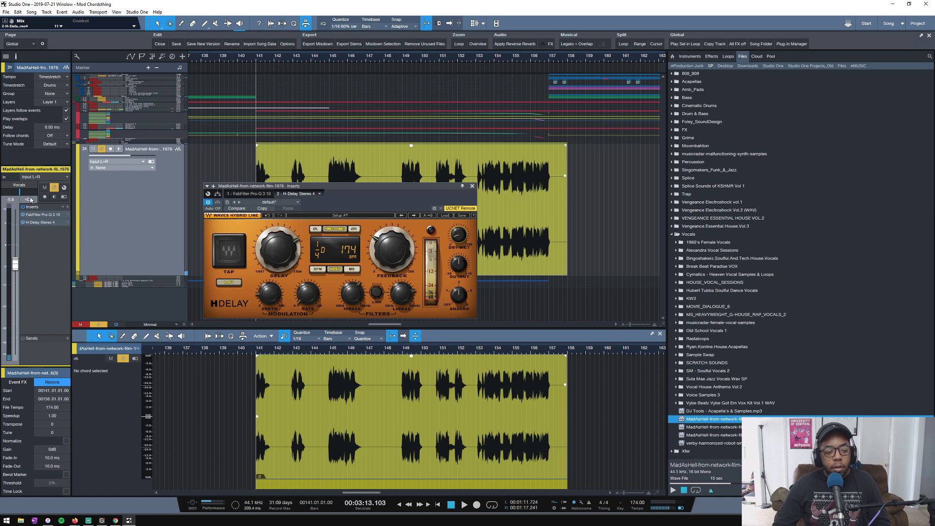
{"action": "left_click", "coordinate": [69, 208]}
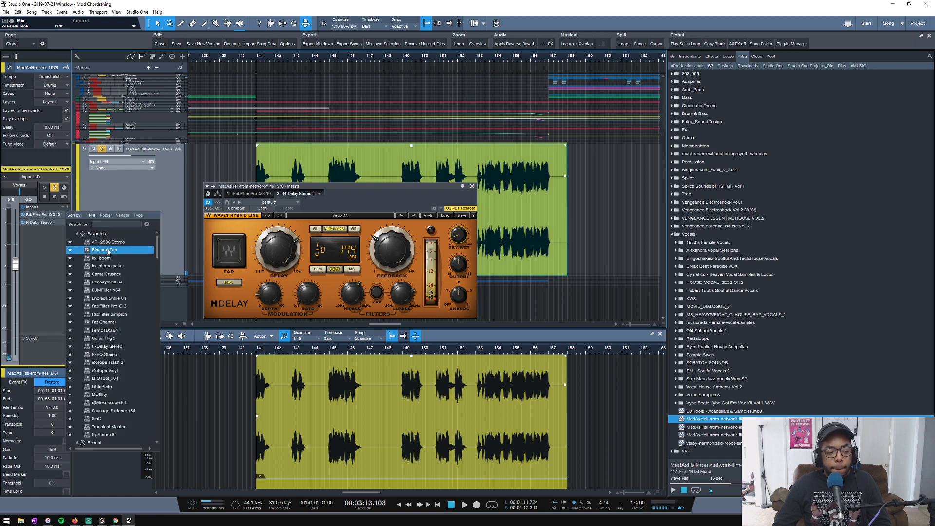
{"action": "type", "text": "v"}
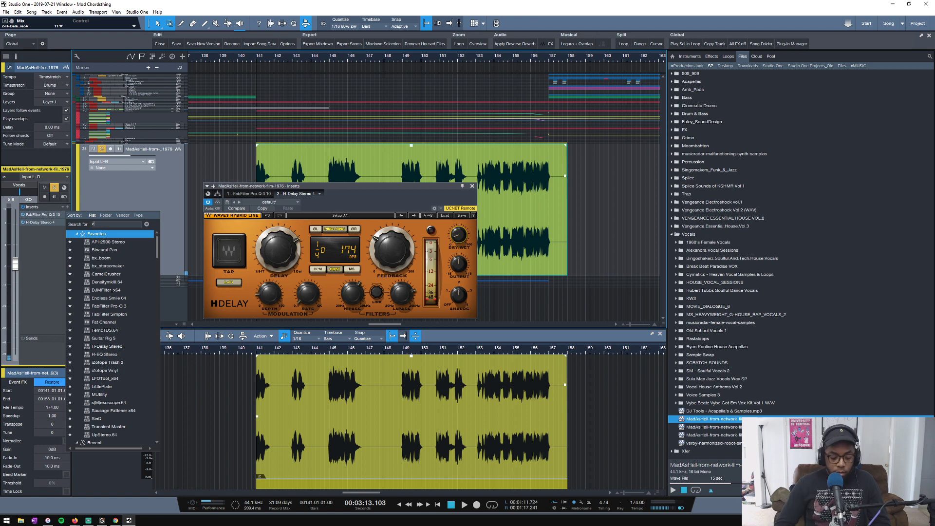
{"action": "type", "text": "ocal"}
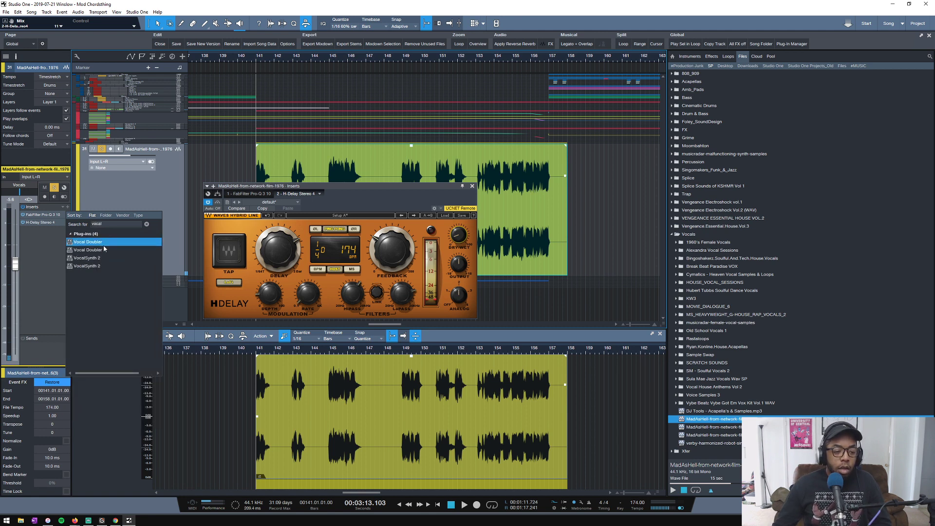
{"action": "left_click", "coordinate": [104, 249]}
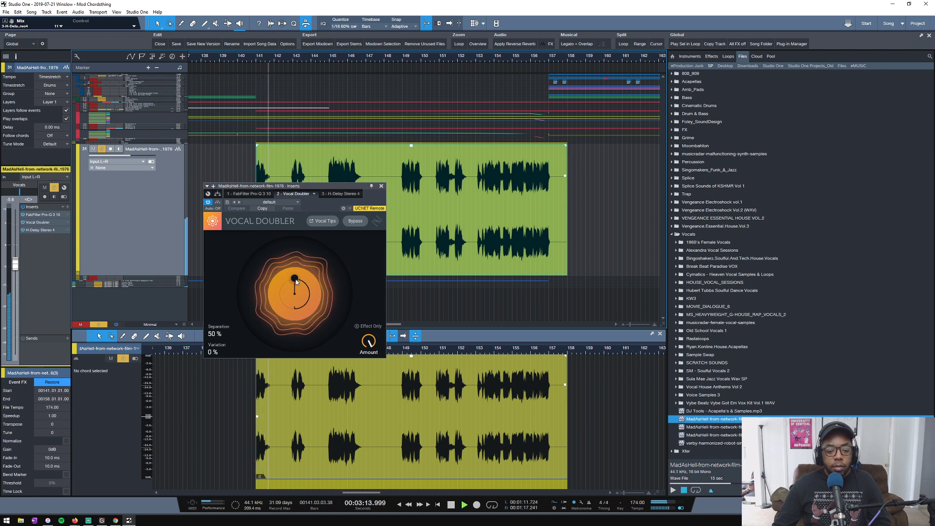
Try Vocal Doubler at 100% separation, 26% variation and 60% amount while the vocal plays.
{"action": "key", "text": "space"}
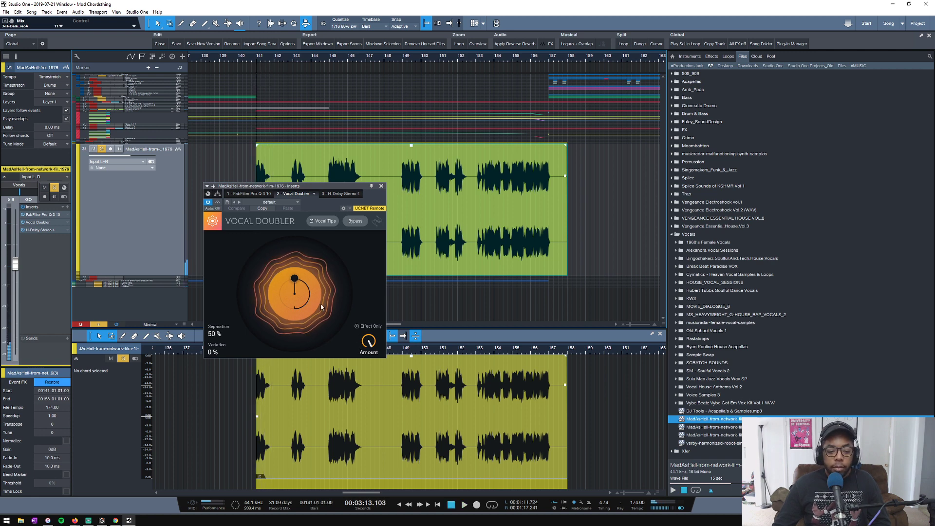
{"action": "left_click_drag", "start_coordinate": [295, 277], "coordinate": [326, 267]}
{"action": "left_click", "coordinate": [357, 326]}
{"action": "key", "text": "space"}
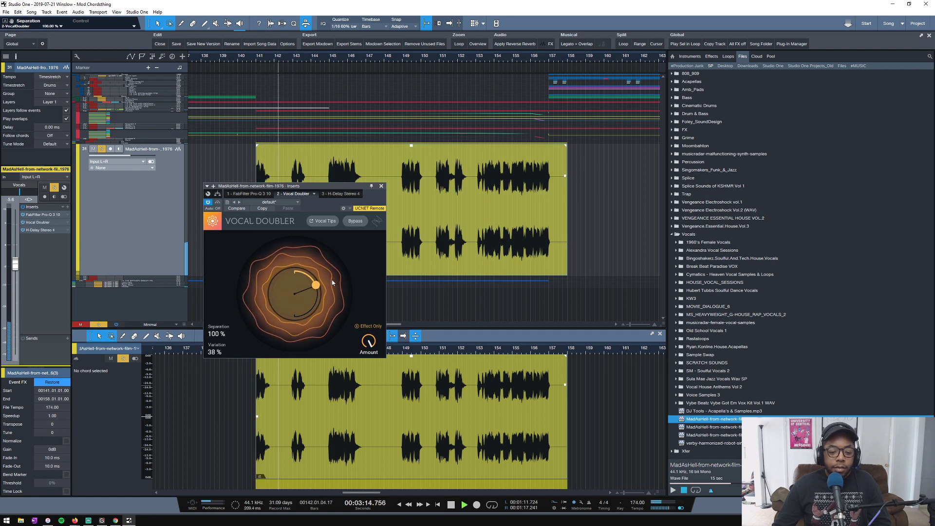
{"action": "left_click_drag", "start_coordinate": [369, 341], "coordinate": [355, 380]}
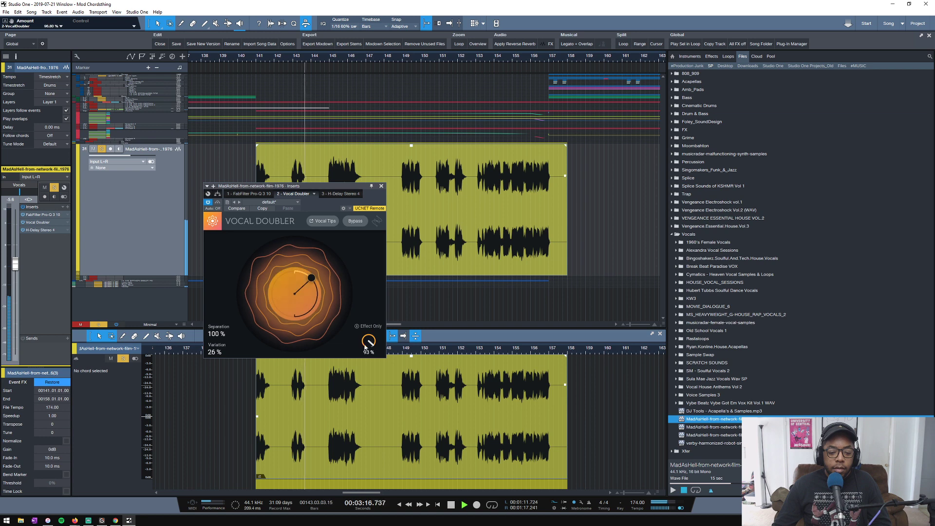
{"action": "mouse_move", "coordinate": [369, 340]}
{"action": "left_mouse_down"}
{"action": "mouse_move", "coordinate": [381, 315]}
{"action": "mouse_move", "coordinate": [366, 340]}
{"action": "mouse_move", "coordinate": [375, 338]}
{"action": "mouse_move", "coordinate": [368, 328]}
{"action": "left_mouse_up"}
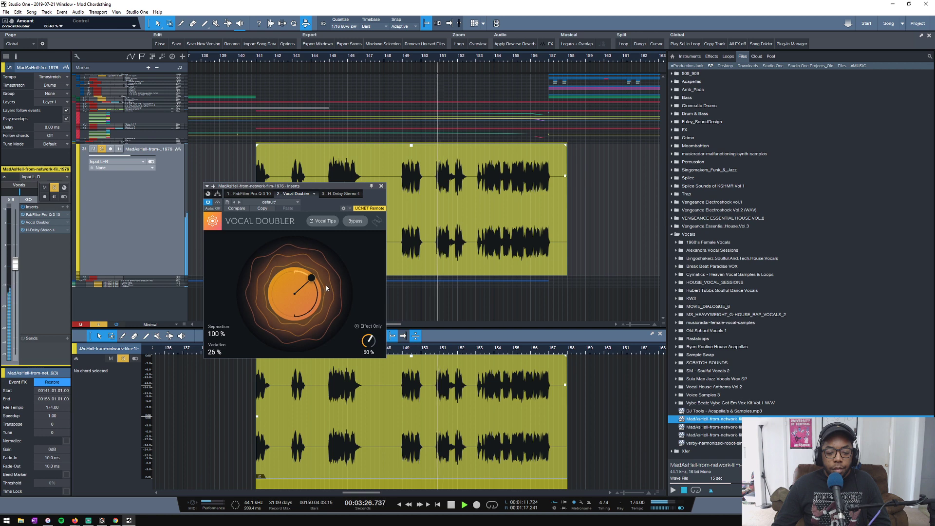
Set Vocal Doubler's amount to about 83%, separation to 75% and variation to 27%.
{"action": "left_click_drag", "start_coordinate": [326, 285], "coordinate": [306, 286]}
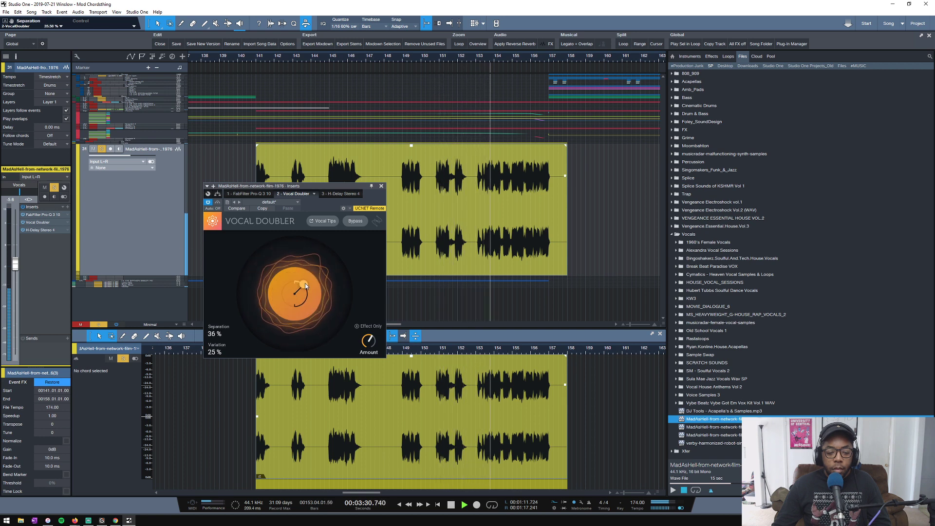
{"action": "left_click_drag", "start_coordinate": [368, 341], "coordinate": [367, 317]}
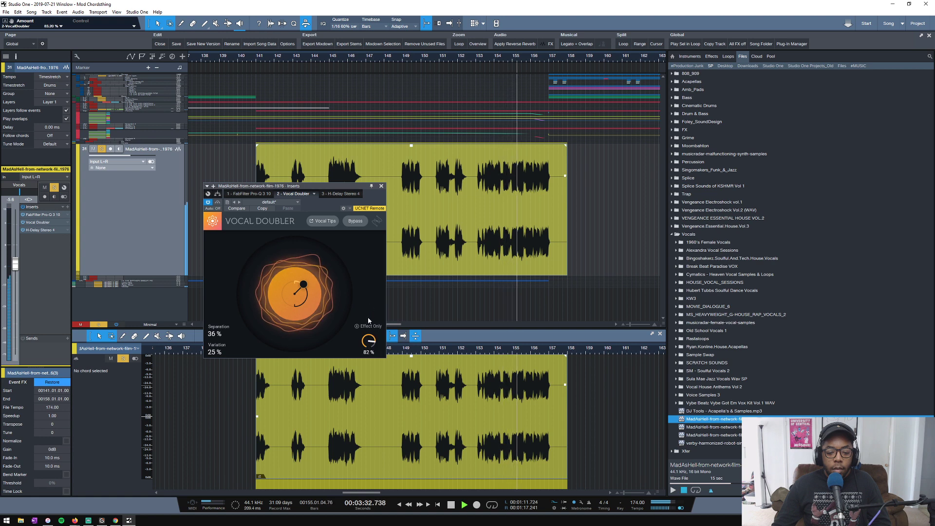
{"action": "key", "text": "space"}
{"action": "left_click_drag", "start_coordinate": [304, 284], "coordinate": [312, 280]}
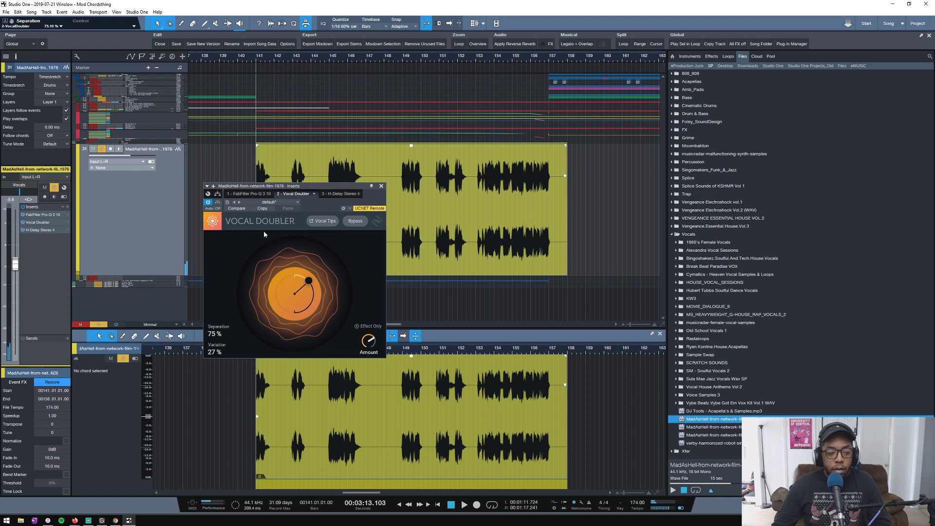
Audition the doubled vocal from bar 141, save the song and close Vocal Doubler.
{"action": "left_click", "coordinate": [101, 149]}
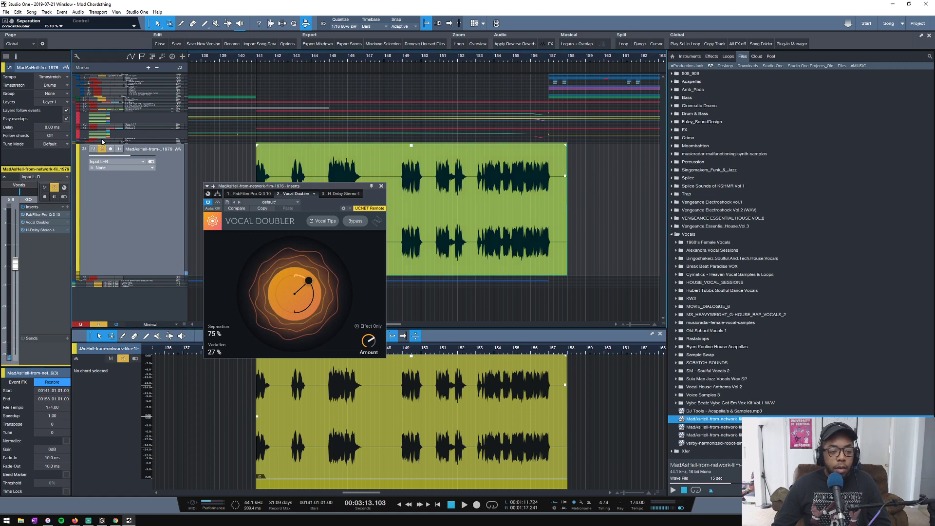
{"action": "key", "text": "space"}
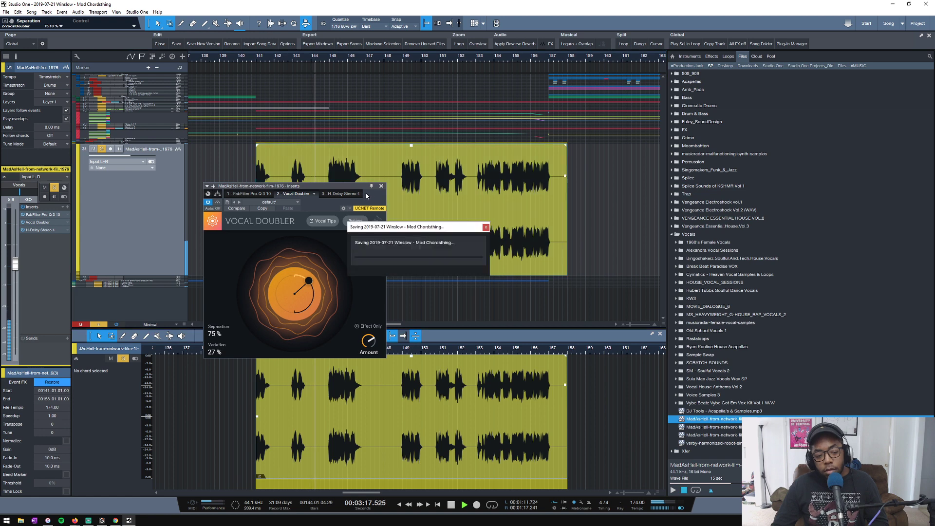
{"action": "key", "text": "ctrl+s"}
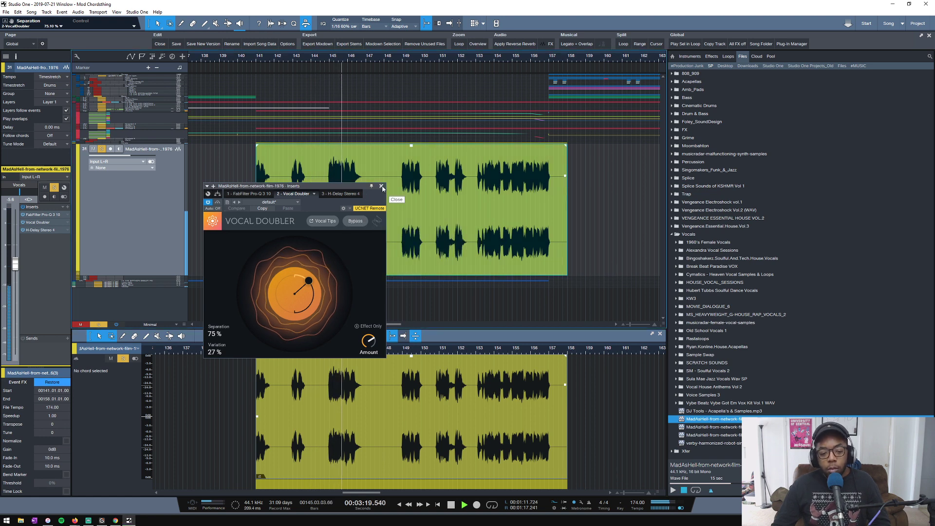
{"action": "left_click", "coordinate": [381, 187]}
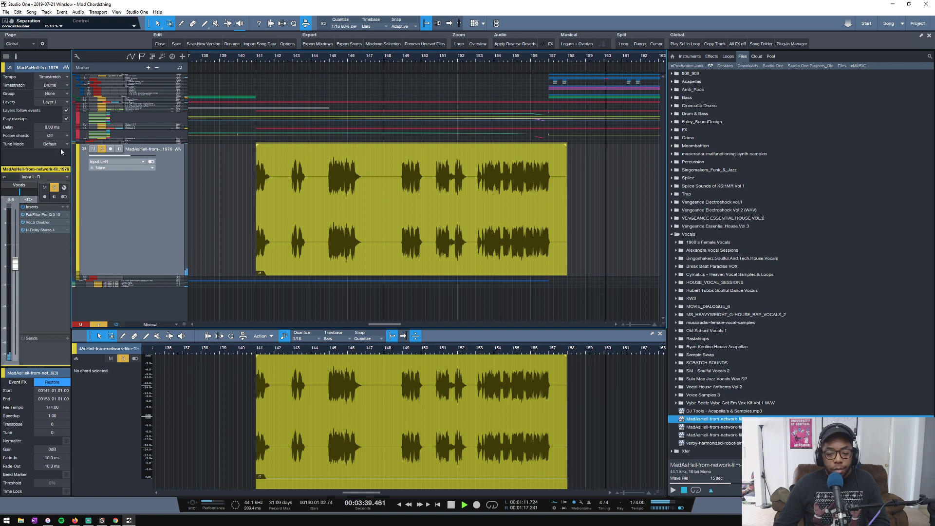
Set H-Delay's low-pass to about 3.73k, close the plug-in and save the song.
{"action": "double_click", "coordinate": [42, 230]}
{"action": "left_click_drag", "start_coordinate": [406, 299], "coordinate": [406, 296]}
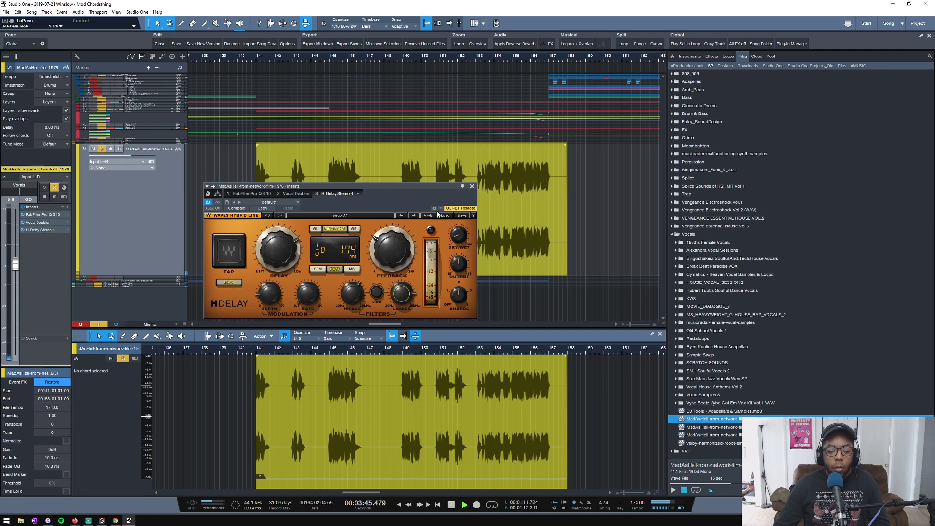
{"action": "left_click", "coordinate": [472, 186]}
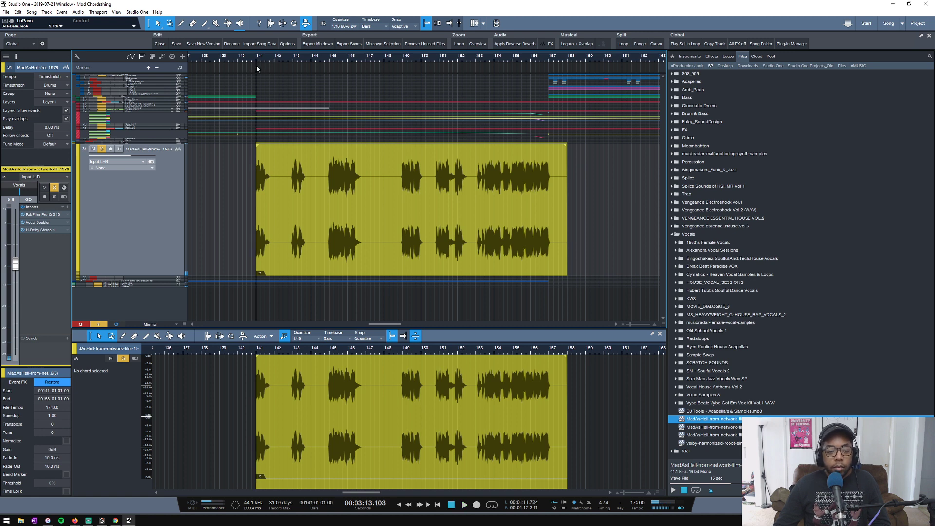
{"action": "key", "text": "e"}
{"action": "key", "text": "w"}
{"action": "key", "text": "w"}
{"action": "key", "text": "w"}
{"action": "key", "text": "ctrl+s"}
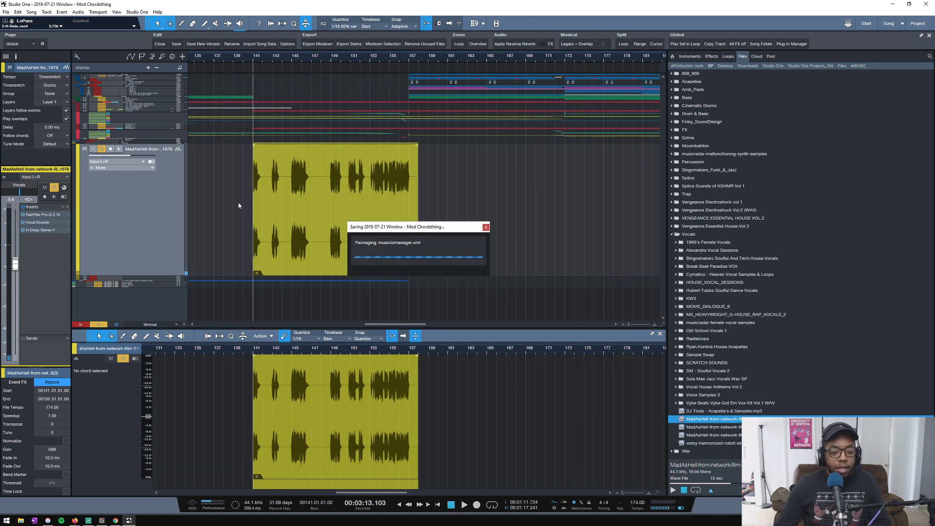
Fine-tune H-Delay's high-pass filter while the vocal plays and close the plug-in.
{"action": "left_click", "coordinate": [44, 231]}
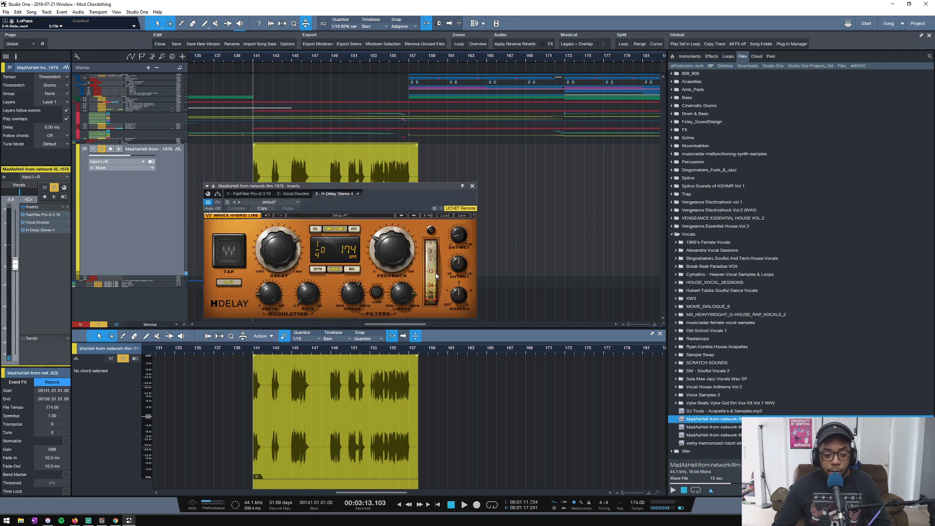
{"action": "left_click", "coordinate": [472, 186]}
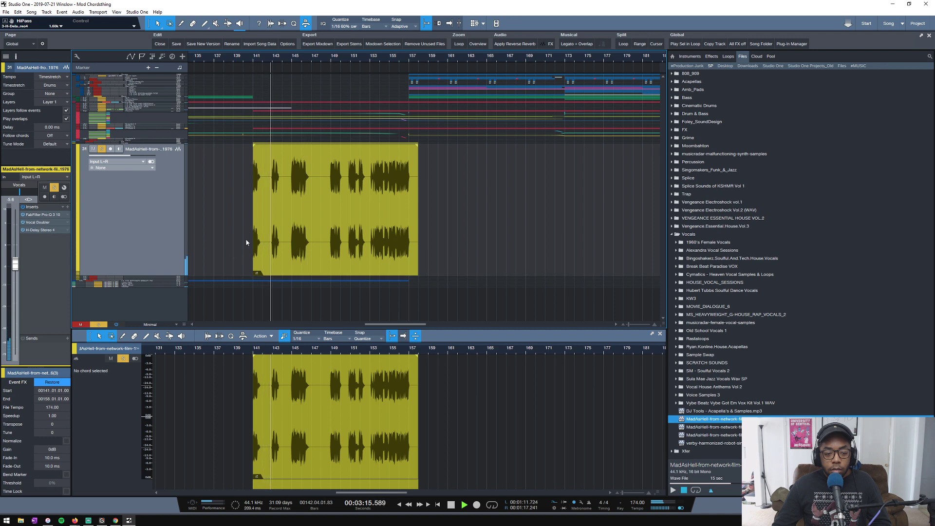
{"action": "key", "text": "space"}
Insert Transient Master directly after Pro-Q 3 with Smooth on and its sustain at -34%.
{"action": "left_click", "coordinate": [67, 207]}
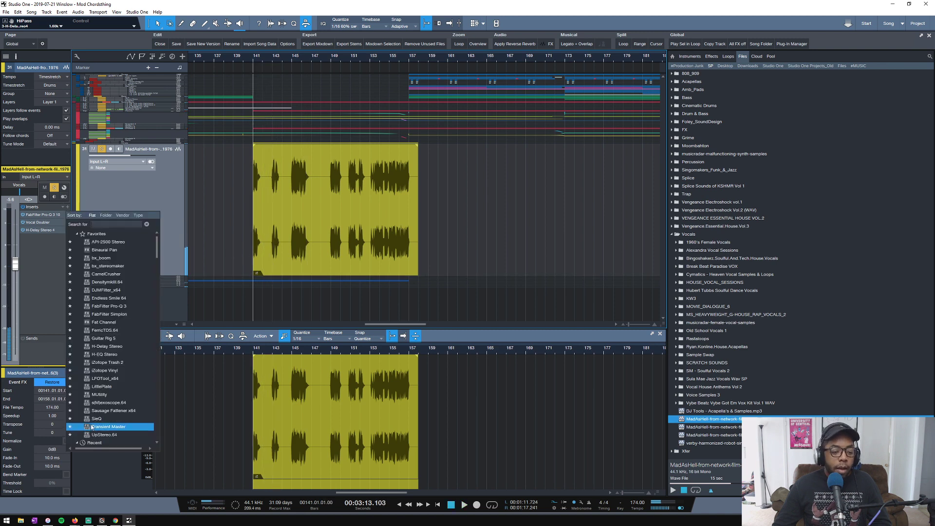
{"action": "left_click", "coordinate": [108, 427]}
{"action": "left_click_drag", "start_coordinate": [48, 238], "coordinate": [52, 222]}
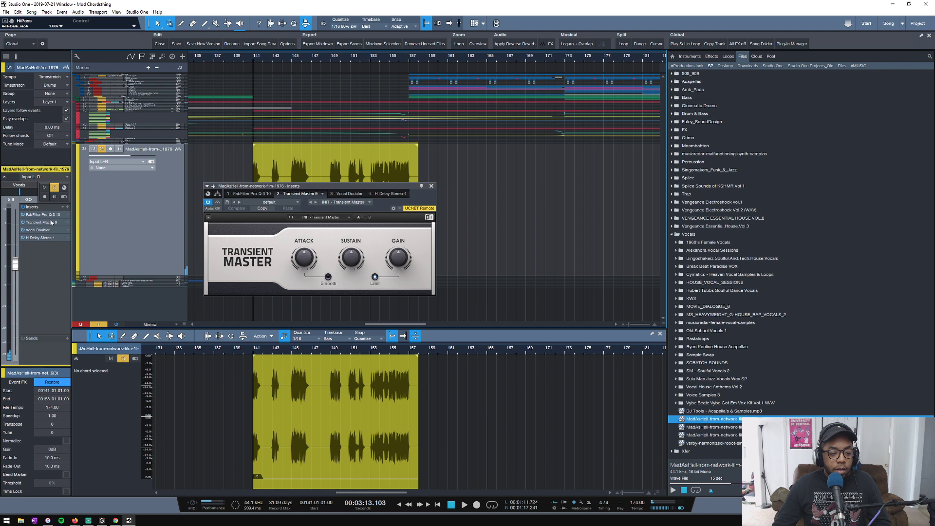
{"action": "left_click_drag", "start_coordinate": [350, 259], "coordinate": [350, 261]}
{"action": "key", "text": "space"}
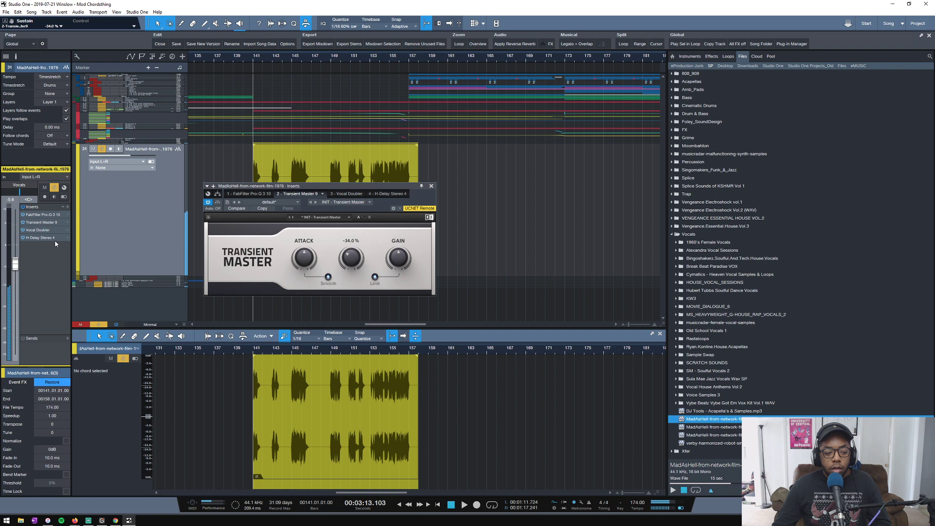
In the vocal's Pro-Q 3, add a slight dip near 330 Hz and set the low cut to about 147 Hz.
{"action": "left_click", "coordinate": [45, 215]}
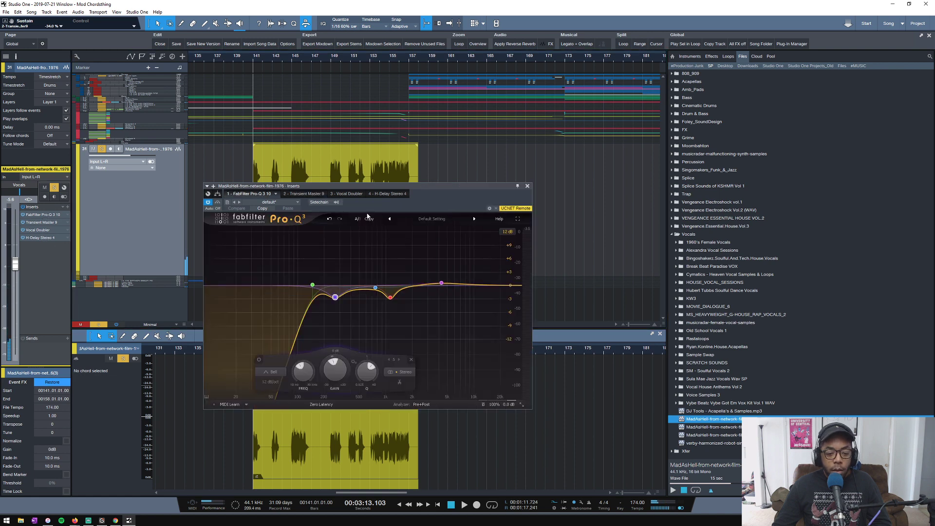
{"action": "key", "text": "space"}
{"action": "left_click_drag", "start_coordinate": [348, 281], "coordinate": [312, 285]}
{"action": "key", "text": "space"}
{"action": "key", "text": "space"}
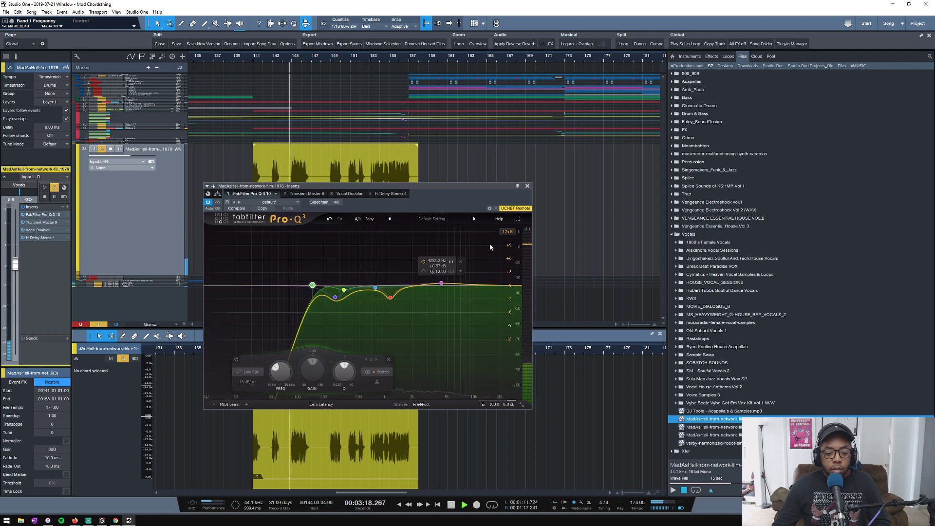
{"action": "left_click", "coordinate": [528, 187]}
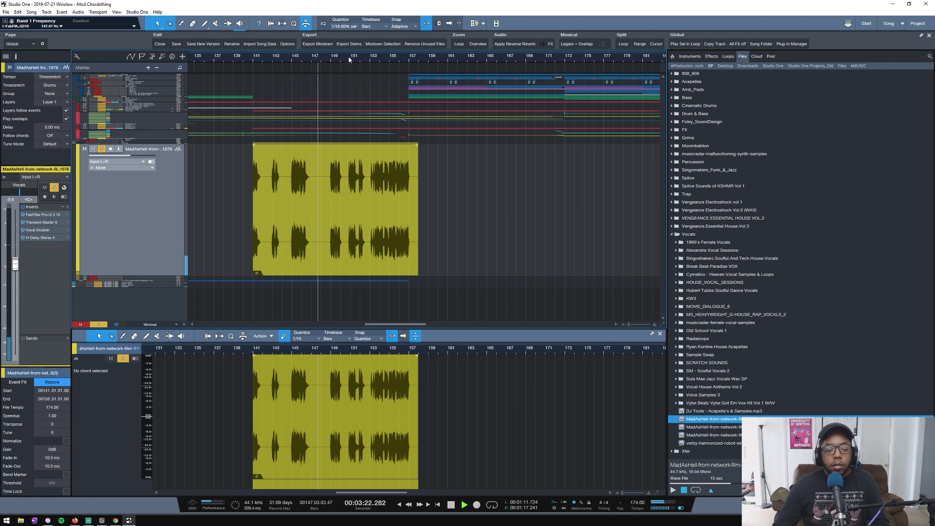
{"action": "key", "text": "space"}
Insert VocalSynth 2 between Transient Master and Vocal Doubler, saving the song.
{"action": "left_click", "coordinate": [69, 213]}
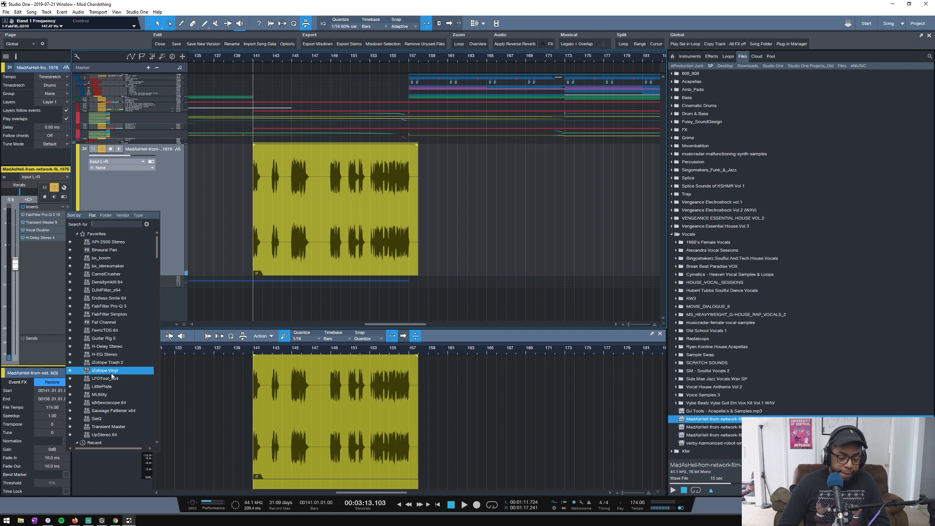
{"action": "type", "text": "vocal"}
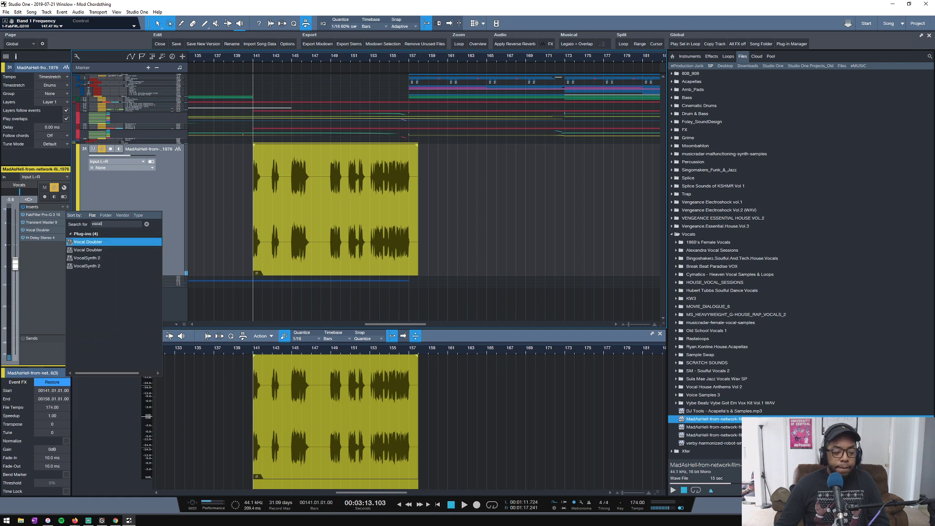
{"action": "double_click", "coordinate": [86, 258]}
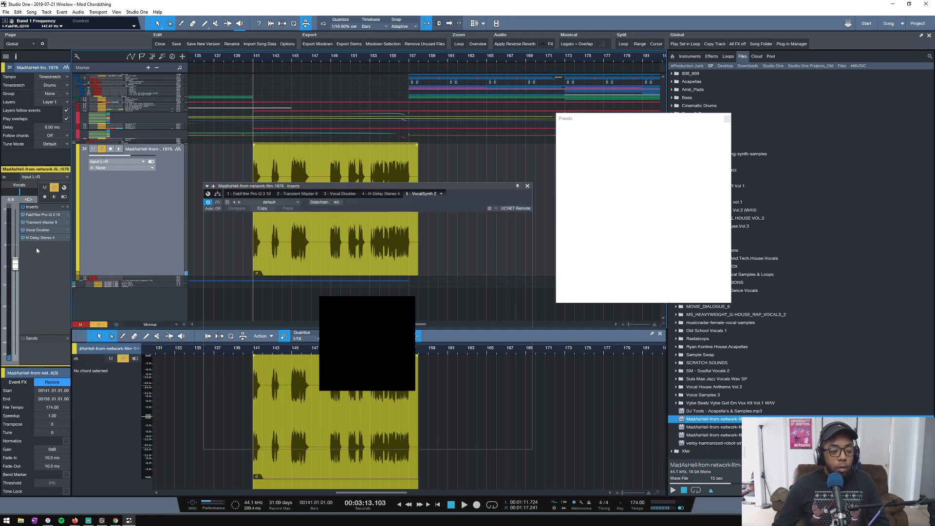
{"action": "key", "text": "ctrl+s"}
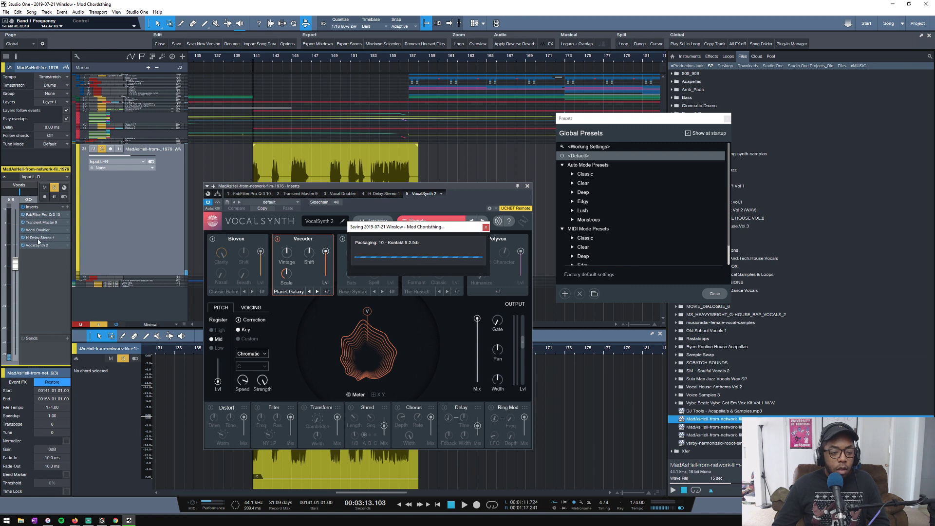
{"action": "left_click_drag", "start_coordinate": [33, 245], "coordinate": [37, 231]}
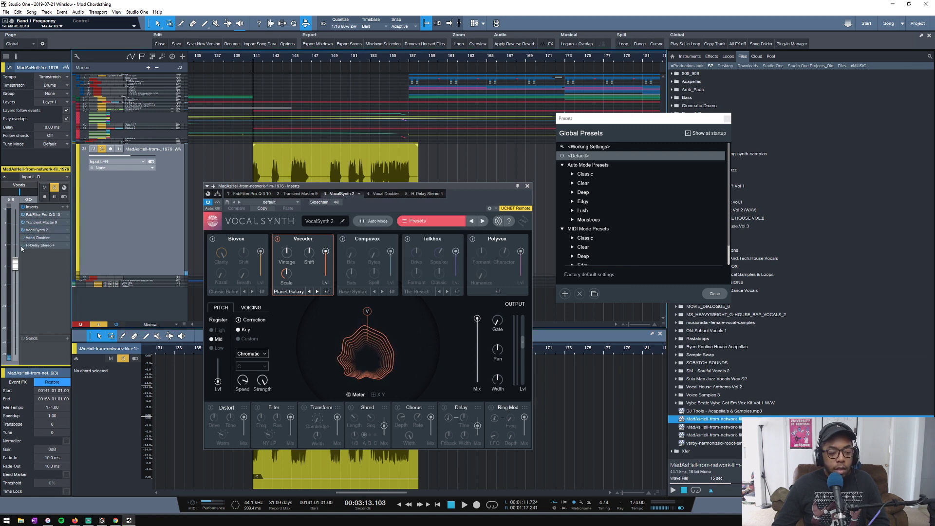
Audition VocalSynth 2's Clear auto-mode presets Added Texture and Bad Robot, and load Curious Little Creature.
{"action": "key", "text": "space"}
{"action": "key", "text": "space"}
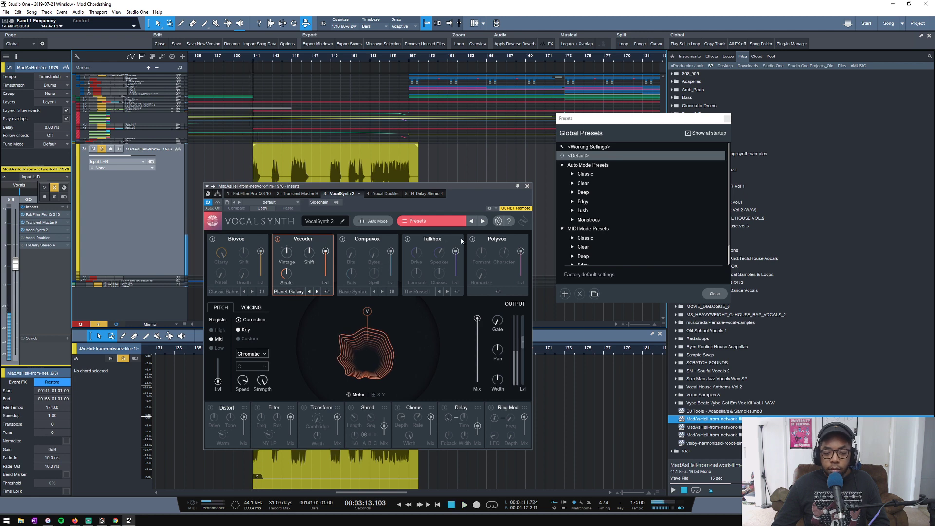
{"action": "left_click", "coordinate": [430, 223]}
{"action": "left_click", "coordinate": [412, 223]}
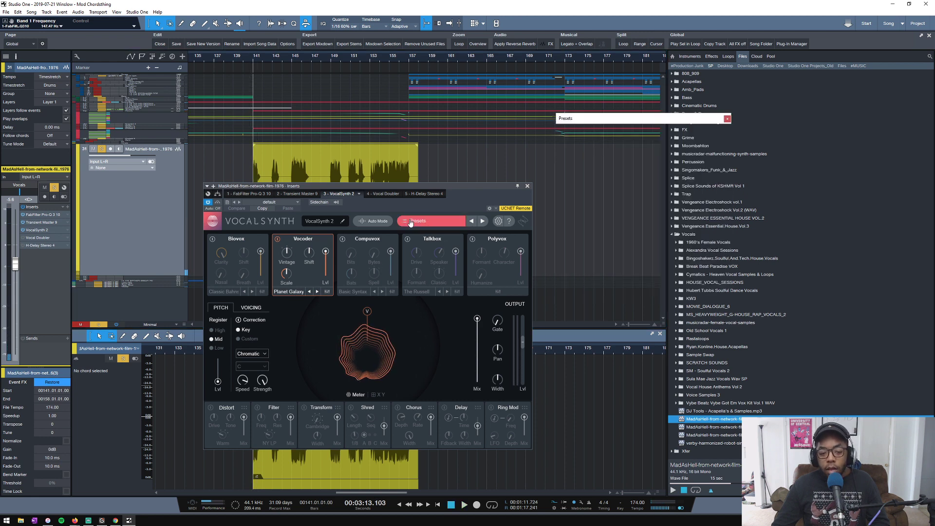
{"action": "left_click", "coordinate": [573, 220]}
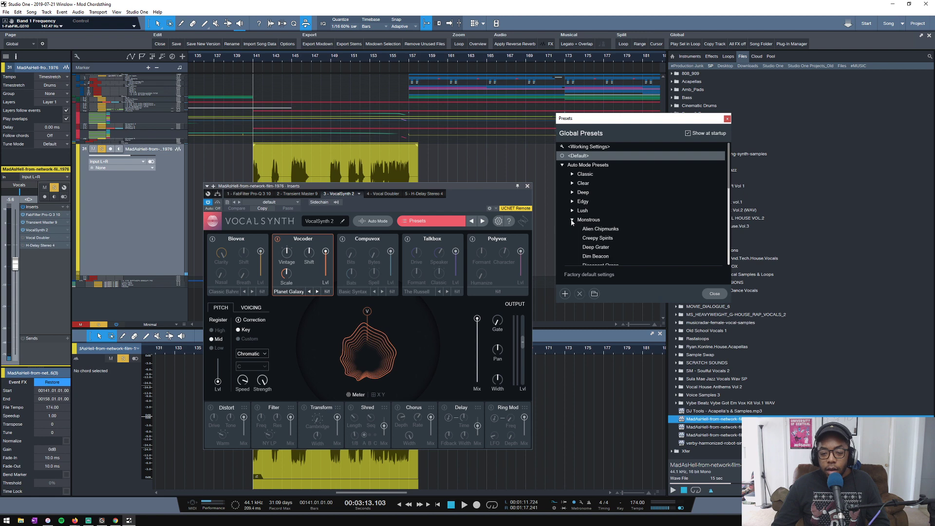
{"action": "scroll", "coordinate": [605, 220], "scroll_direction": "down", "scroll_amount": 1}
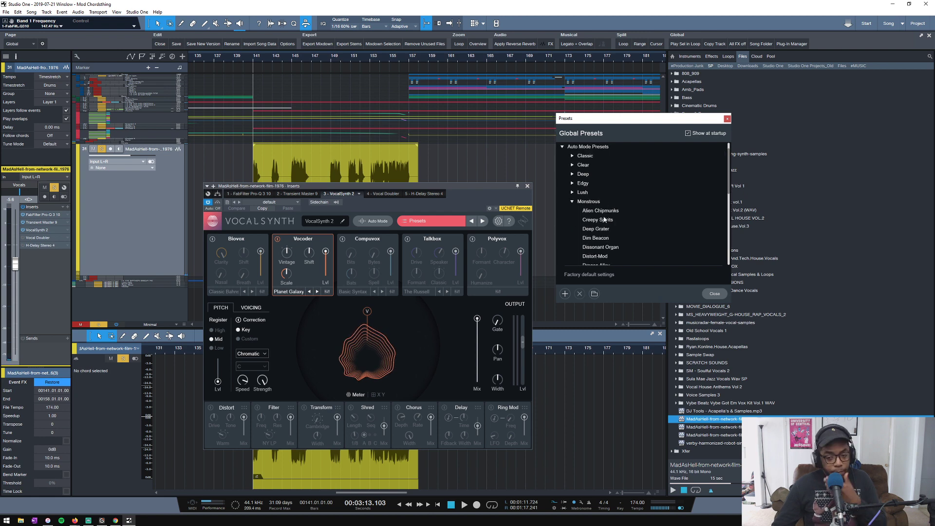
{"action": "left_click", "coordinate": [573, 165]}
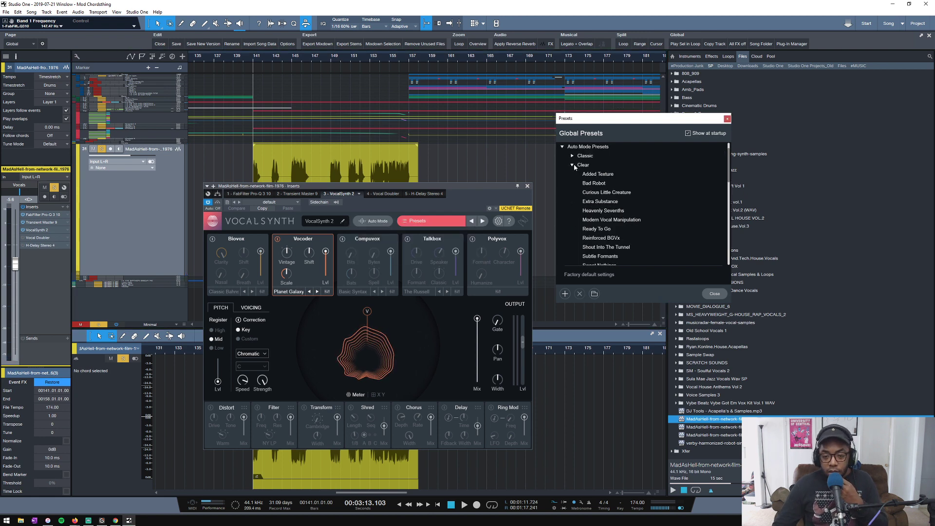
{"action": "double_click", "coordinate": [594, 177]}
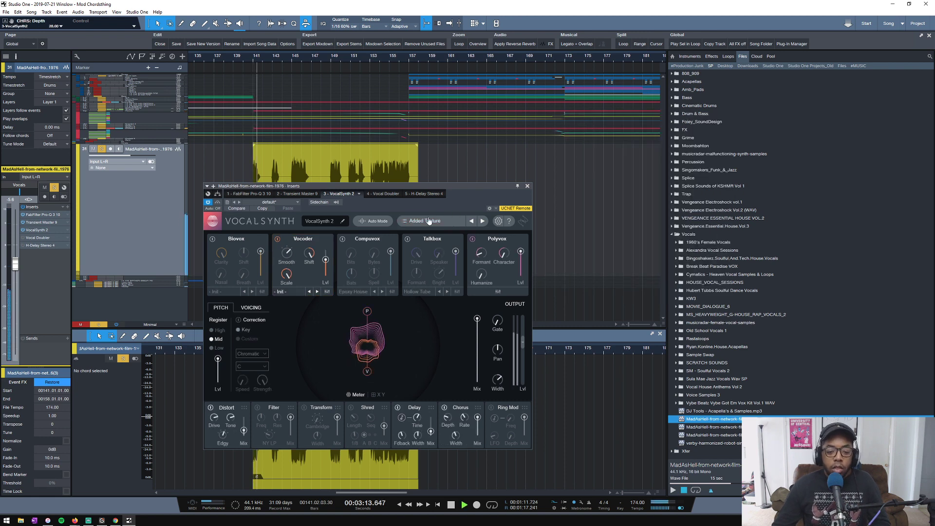
{"action": "left_click", "coordinate": [482, 221]}
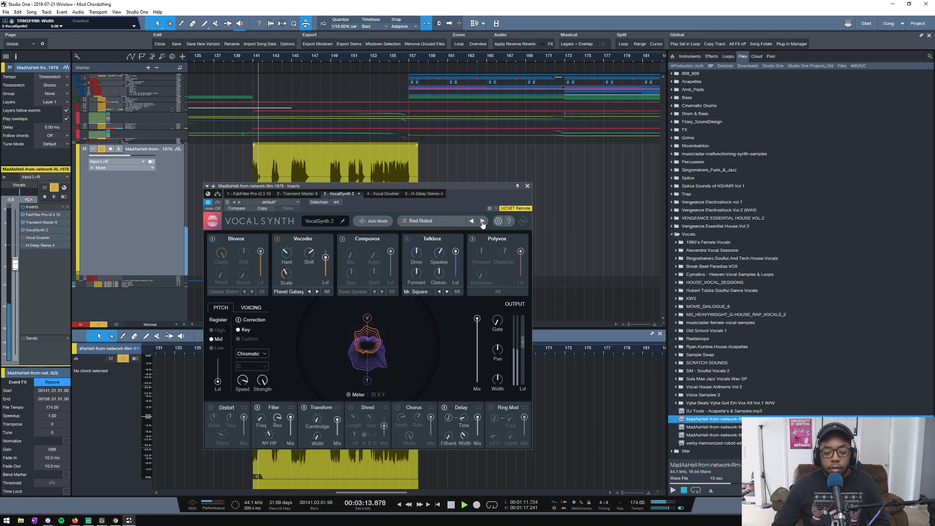
{"action": "left_click", "coordinate": [482, 222]}
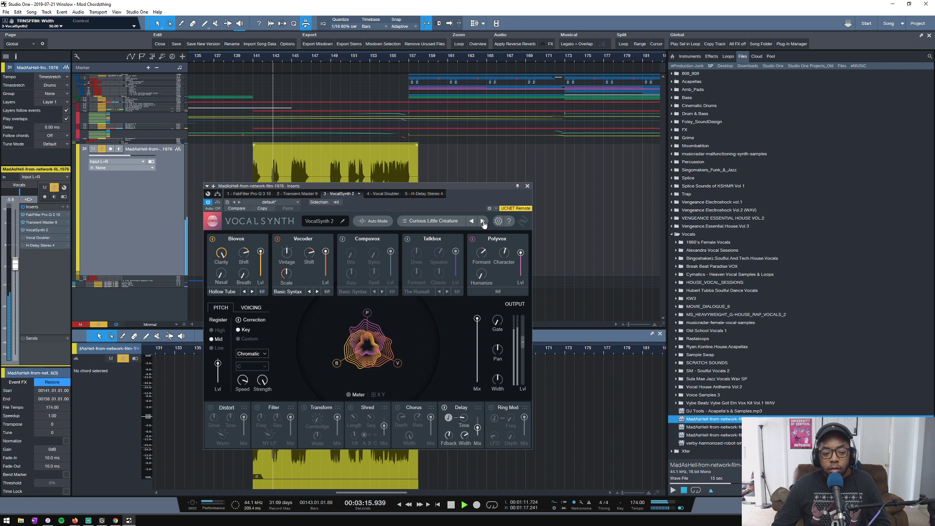
Zoom in on the arrangement and play the vocal from bar 145 to hear the loaded VocalSynth preset.
{"action": "left_click", "coordinate": [295, 60]}
{"action": "key", "text": "e"}
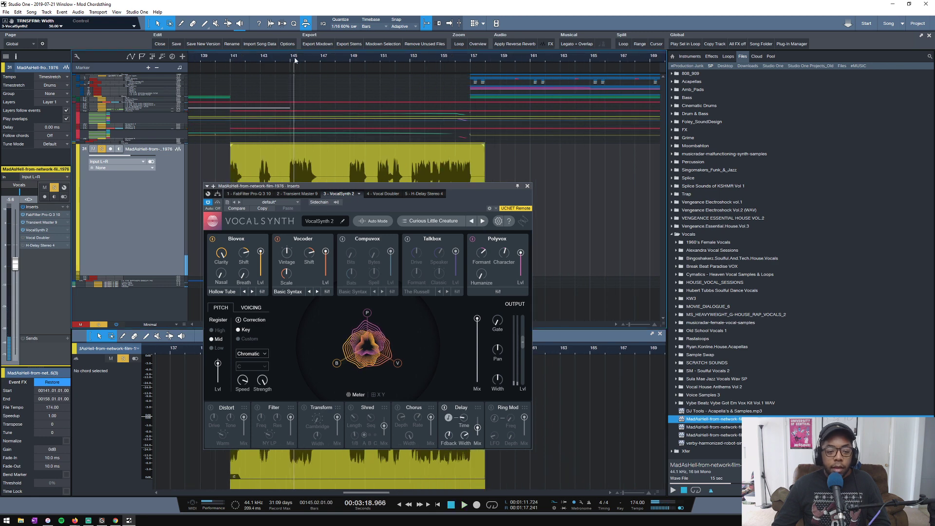
{"action": "key", "text": "space"}
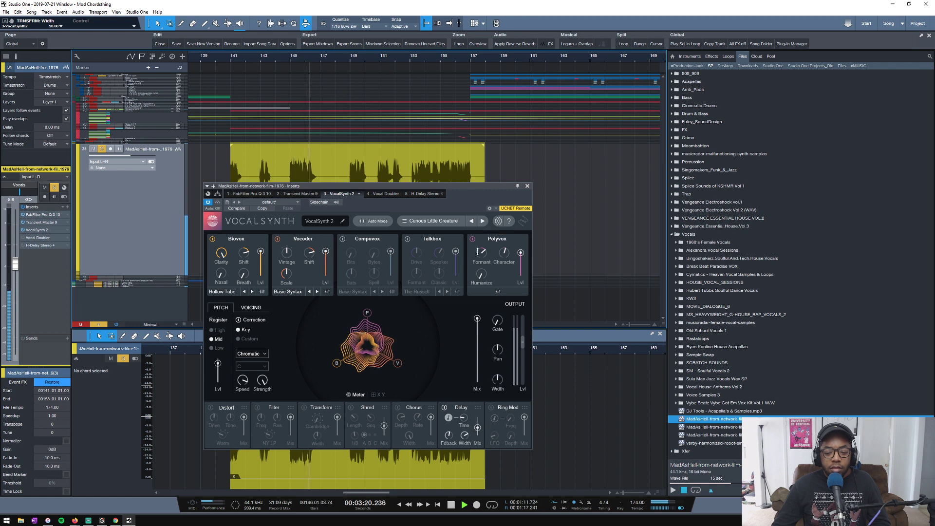
{"action": "key", "text": "space"}
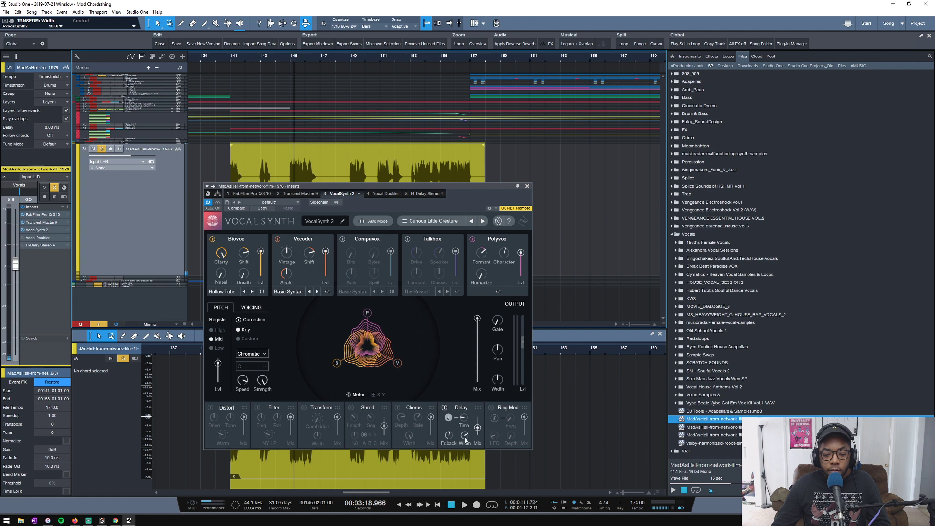
Compare the vocal with Polyvox, Vocoder, Biovox and Delay each bypassed in turn, switching every module back on.
{"action": "left_click", "coordinate": [472, 239]}
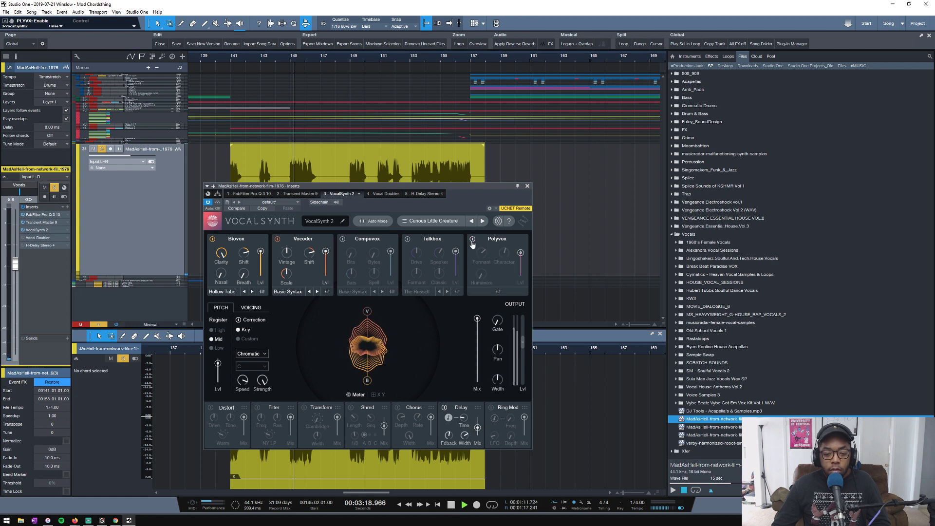
{"action": "key", "text": "space"}
{"action": "left_click", "coordinate": [472, 240]}
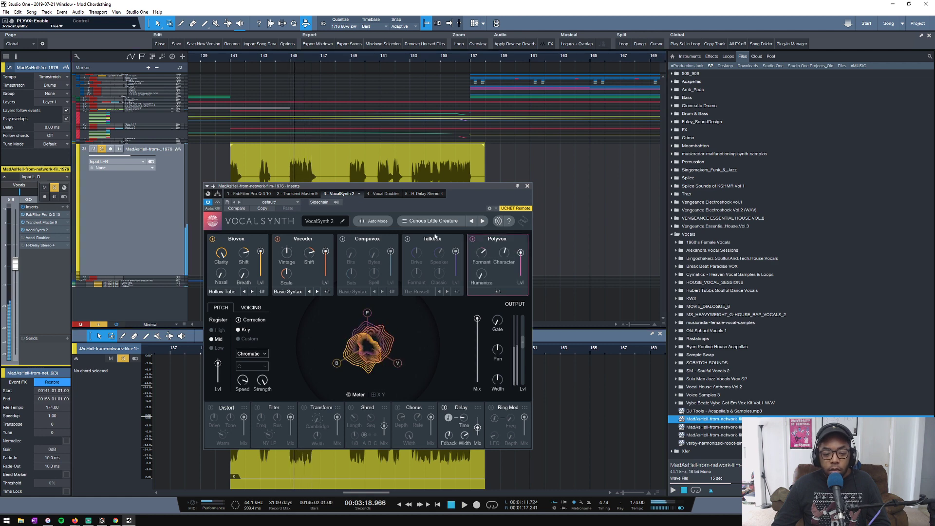
{"action": "left_click", "coordinate": [277, 240]}
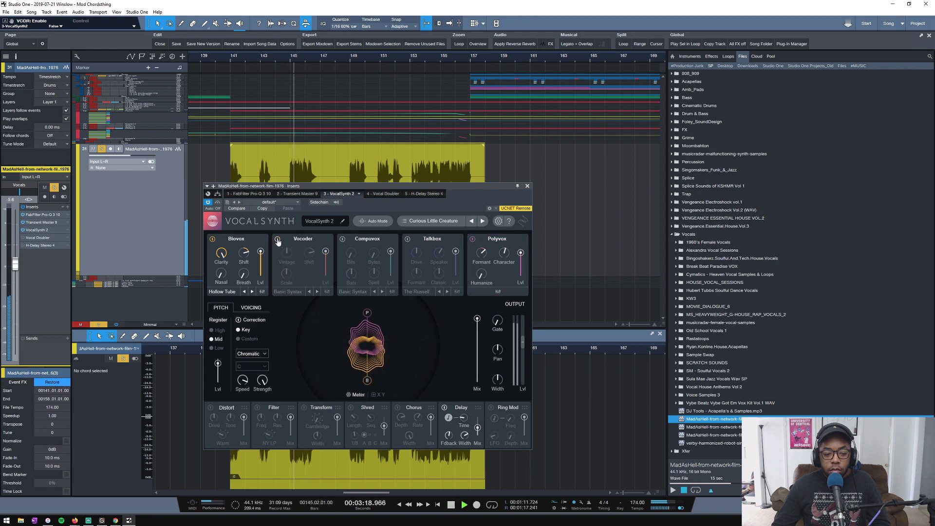
{"action": "left_click", "coordinate": [278, 240]}
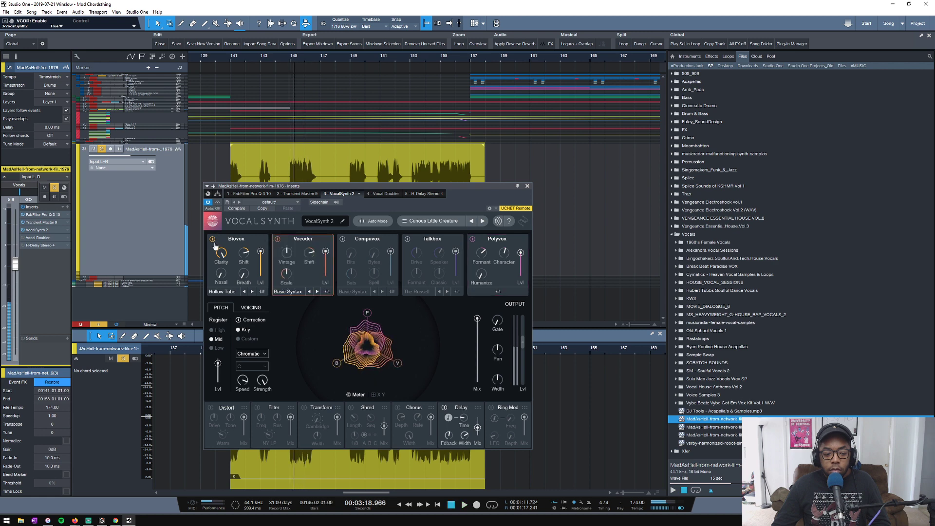
{"action": "left_click", "coordinate": [212, 240]}
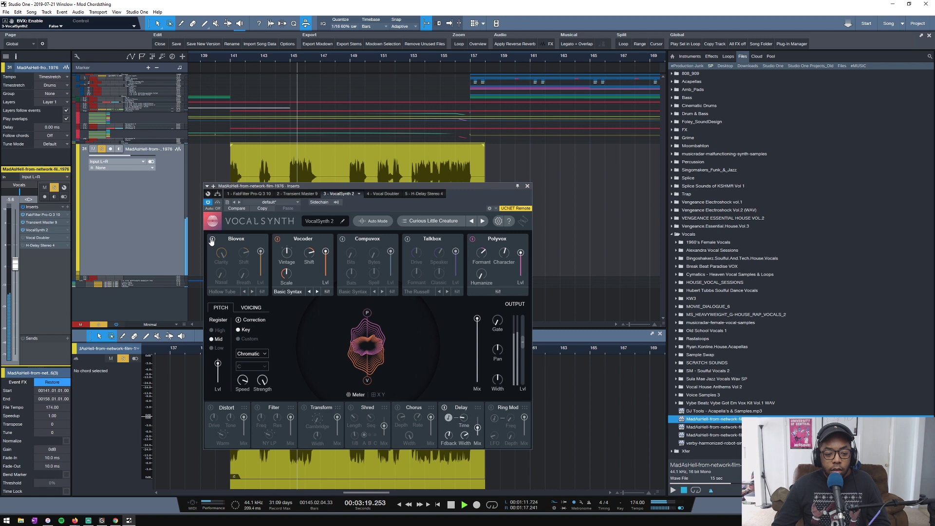
{"action": "left_click", "coordinate": [212, 240]}
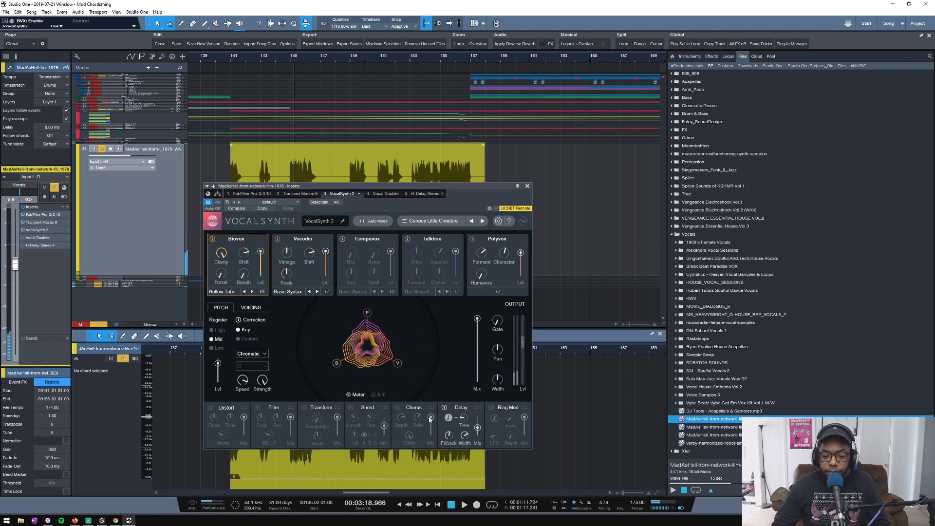
{"action": "left_click", "coordinate": [444, 408]}
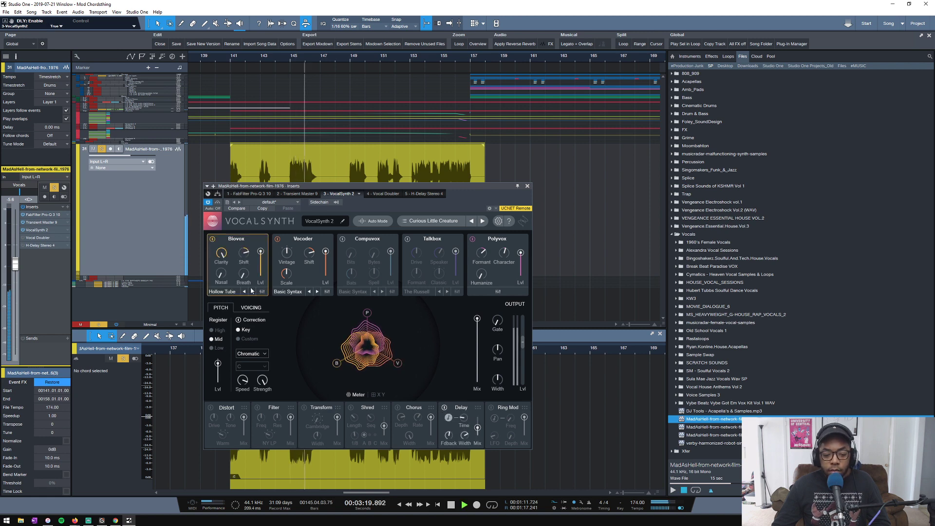
{"action": "key", "text": "space"}
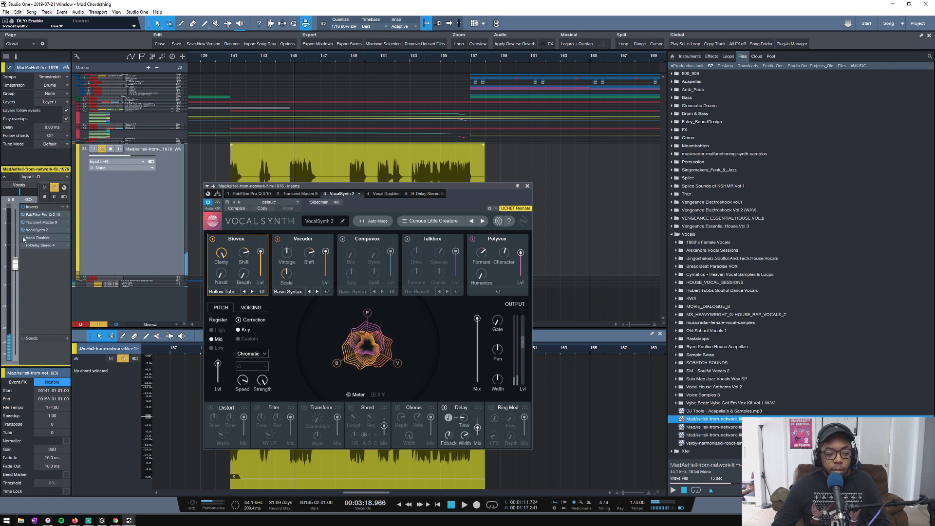
Insert another Pro-Q 3 with a 36 dB/oct low cut near 210 Hz and place it between VocalSynth 2 and Vocal Doubler.
{"action": "left_click", "coordinate": [64, 208]}
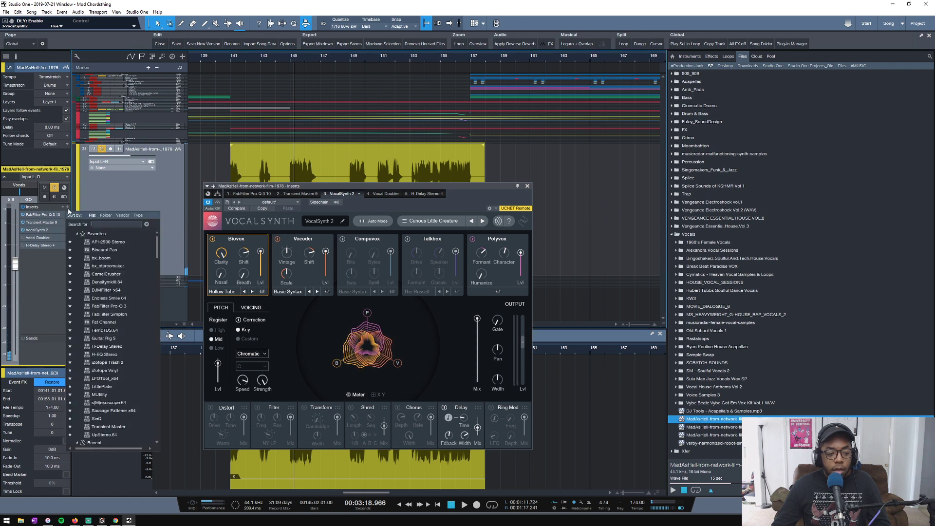
{"action": "left_click", "coordinate": [111, 304]}
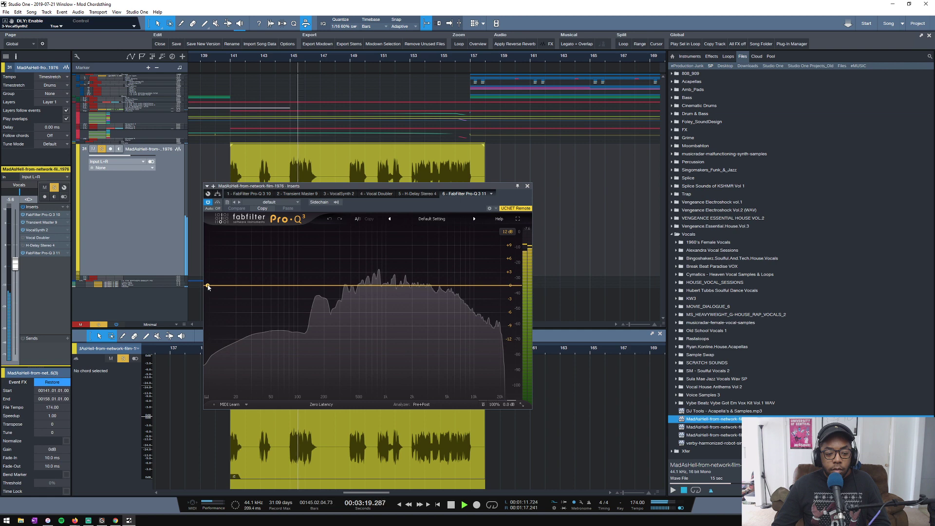
{"action": "left_click_drag", "start_coordinate": [208, 286], "coordinate": [325, 291]}
{"action": "scroll", "coordinate": [325, 291], "scroll_direction": "up", "scroll_amount": 4}
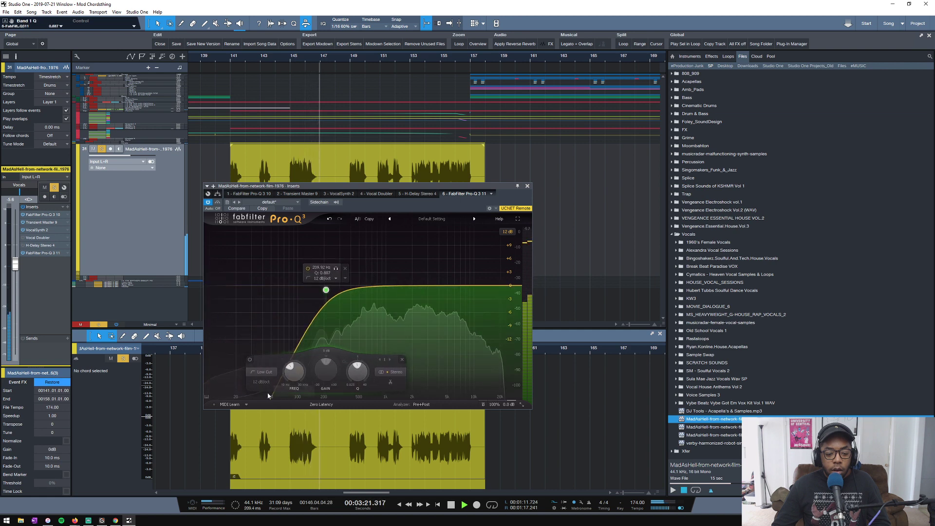
{"action": "key", "text": "space"}
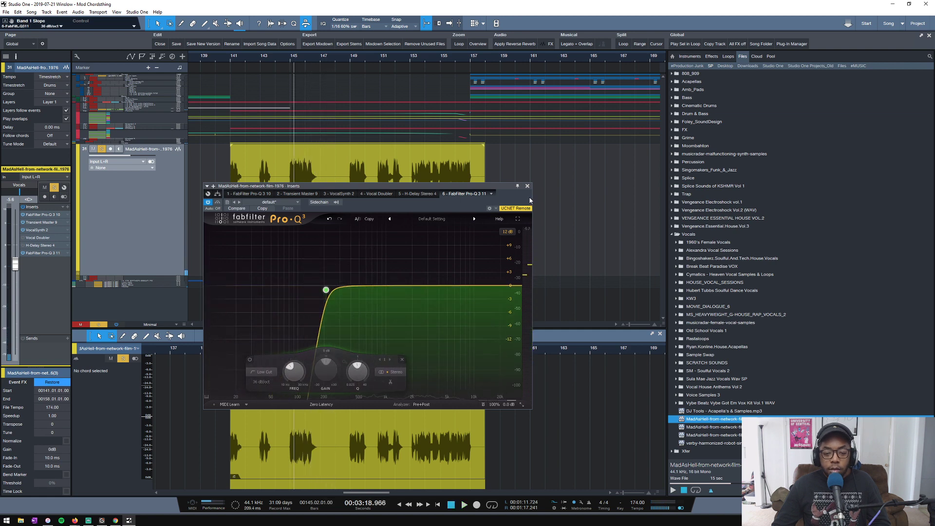
{"action": "left_click", "coordinate": [528, 185]}
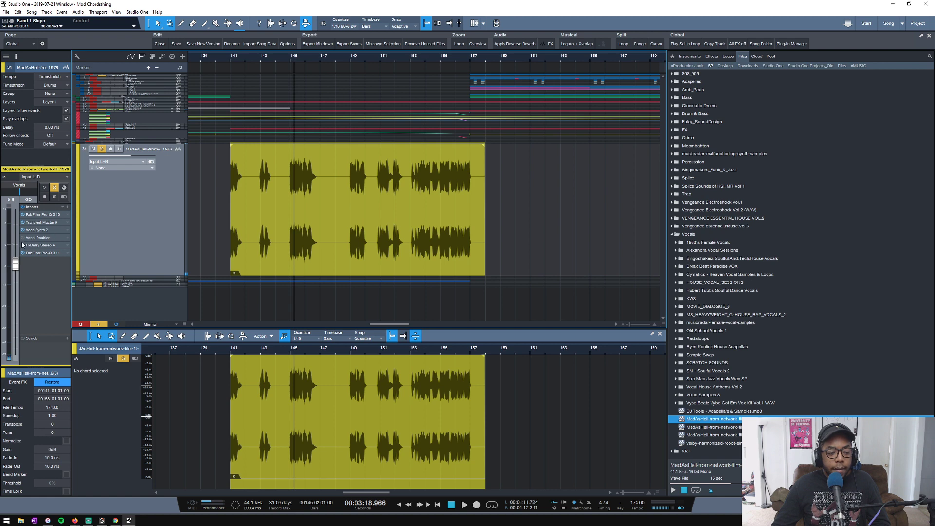
{"action": "left_click_drag", "start_coordinate": [38, 253], "coordinate": [39, 233]}
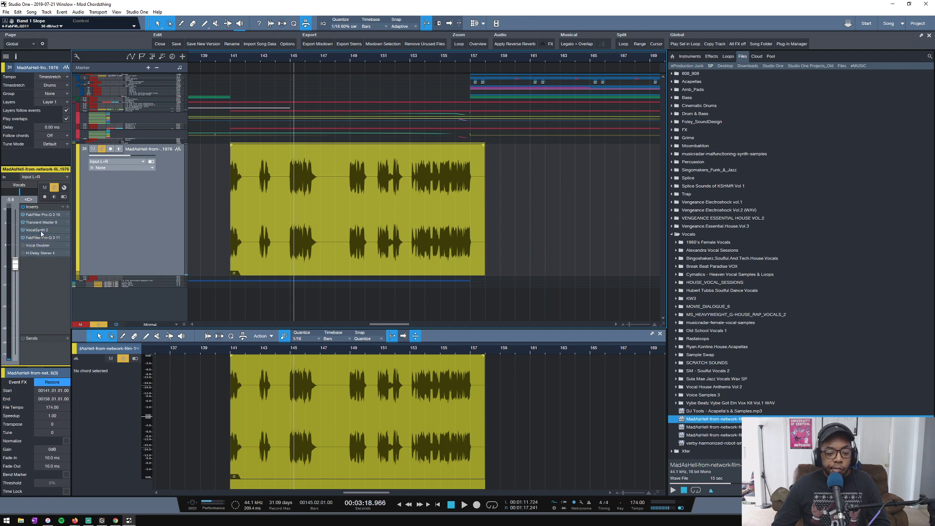
In VocalSynth 2, set the output width to +28 and lower the output mix to about 11 while auditioning.
{"action": "double_click", "coordinate": [41, 232]}
{"action": "key", "text": "space"}
{"action": "left_click_drag", "start_coordinate": [477, 319], "coordinate": [478, 382]}
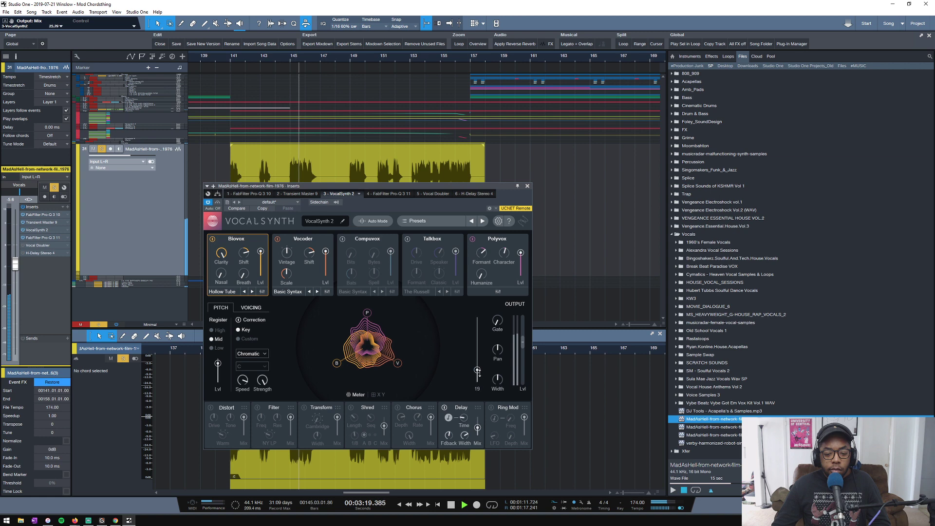
{"action": "key", "text": "space"}
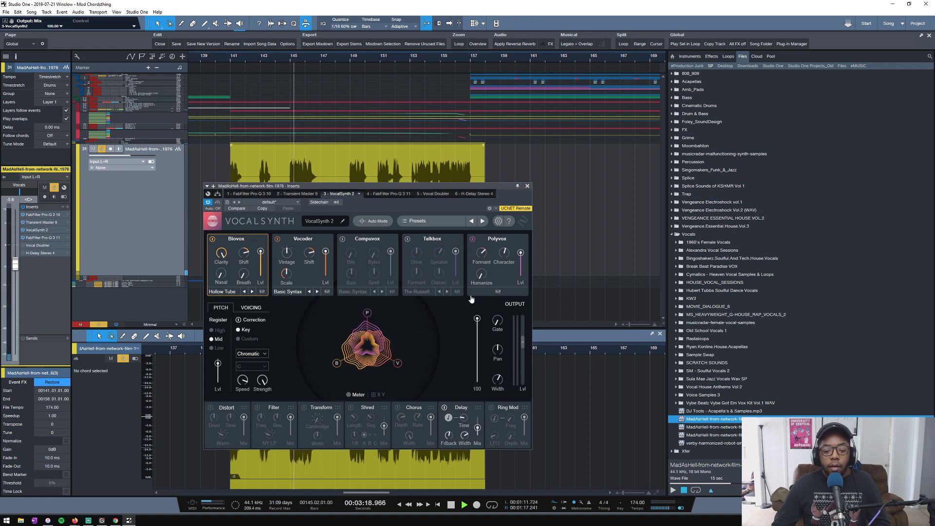
{"action": "key", "text": "space"}
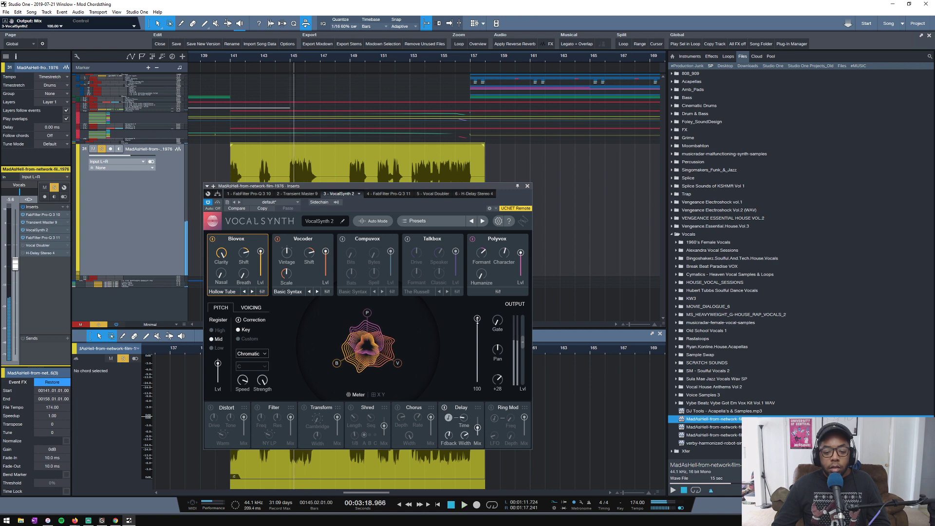
{"action": "left_click_drag", "start_coordinate": [477, 318], "coordinate": [477, 375]}
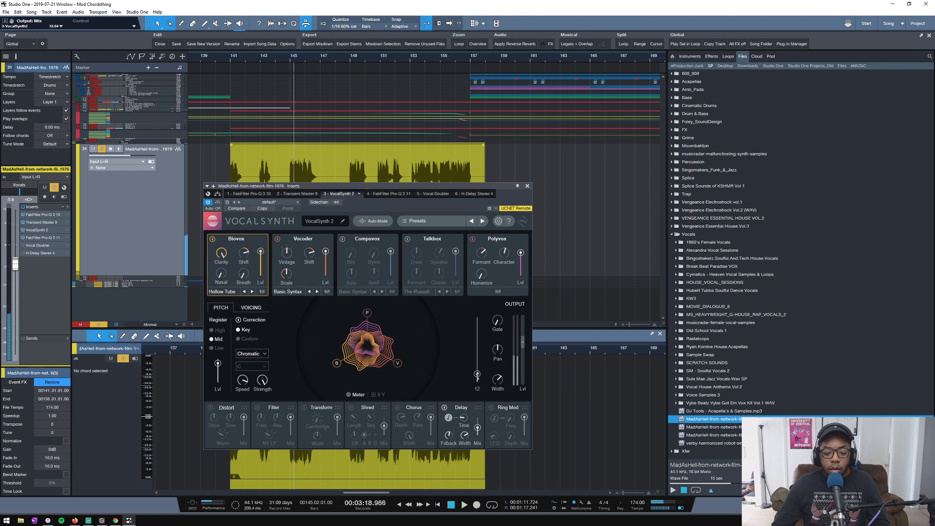
Add an Output Mix automation lane for VocalSynth 2 and draw a ramp rising from bar 153 to bar 157.
{"action": "left_click", "coordinate": [5, 21]}
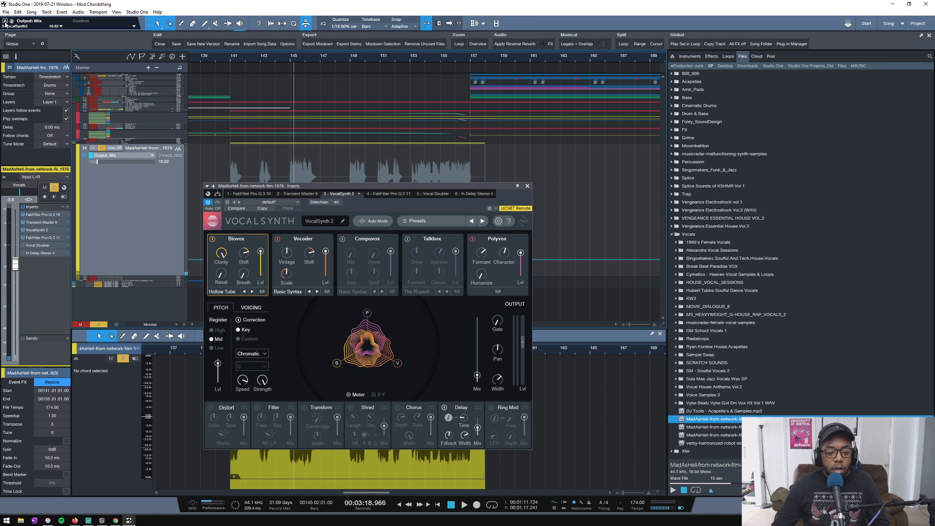
{"action": "left_click", "coordinate": [527, 185]}
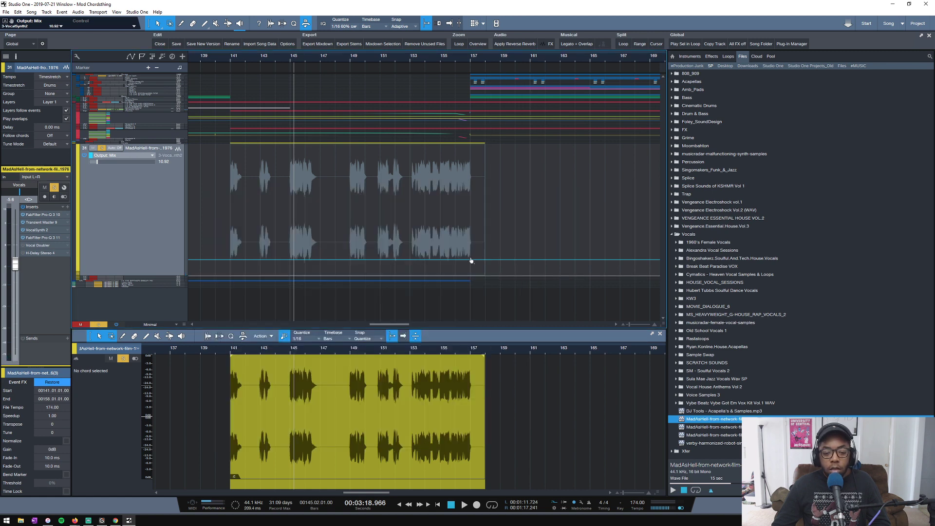
{"action": "left_click_drag", "start_coordinate": [472, 262], "coordinate": [411, 264]}
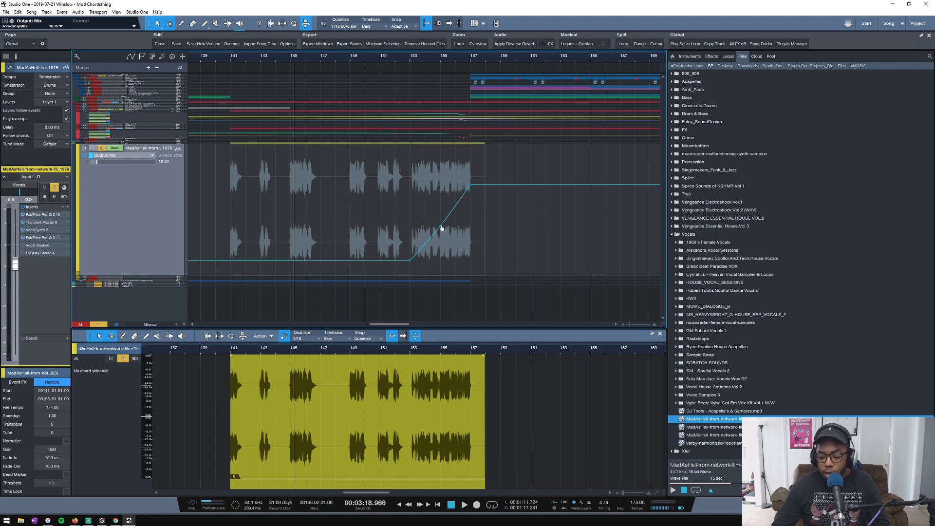
Bend the Output Mix ramp into an accelerating curve, audition it from bar 153, and raise its bar 157 end point.
{"action": "left_click", "coordinate": [409, 64]}
{"action": "key", "text": "space"}
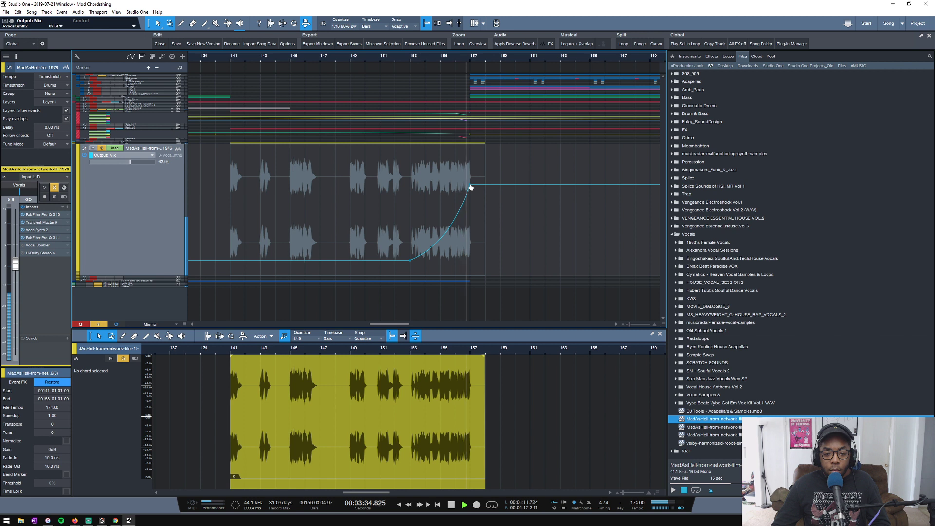
{"action": "key", "text": "space"}
{"action": "left_click_drag", "start_coordinate": [469, 191], "coordinate": [471, 172]}
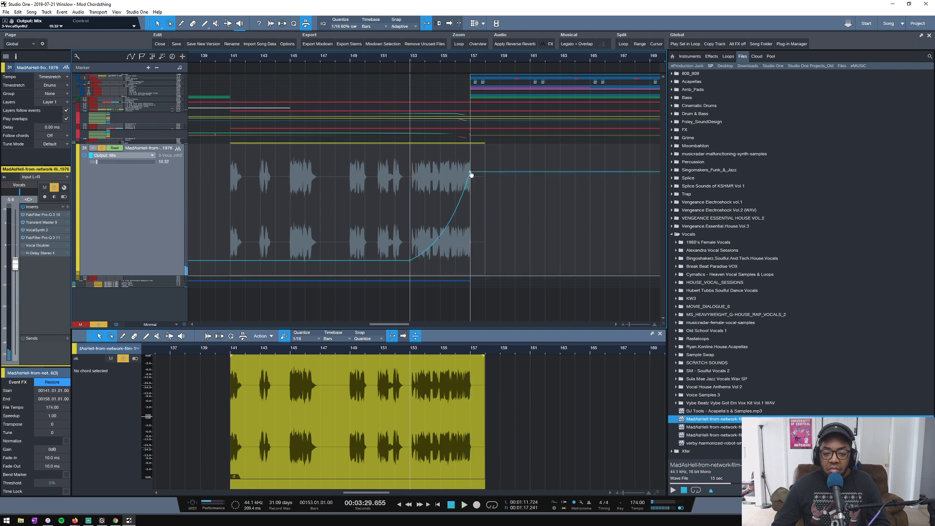
Open VocalSynth 2, raise its output mix to 100, and show the vocal track's Output Mix envelope in its own automation lane.
{"action": "double_click", "coordinate": [42, 230]}
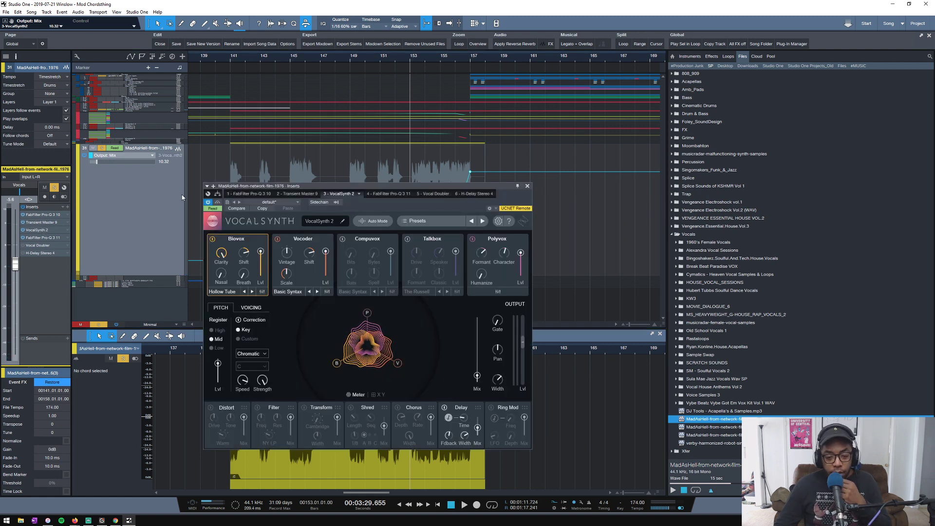
{"action": "left_click", "coordinate": [310, 255]}
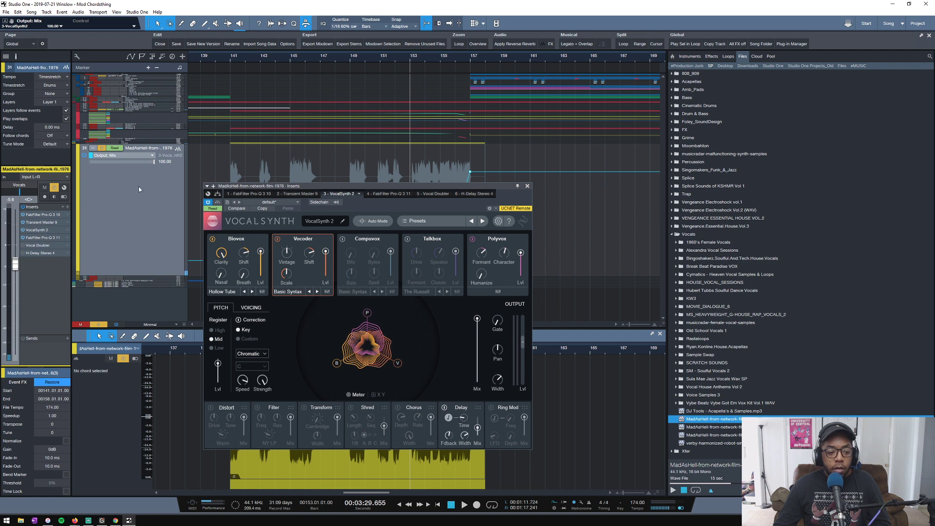
{"action": "left_click", "coordinate": [124, 222]}
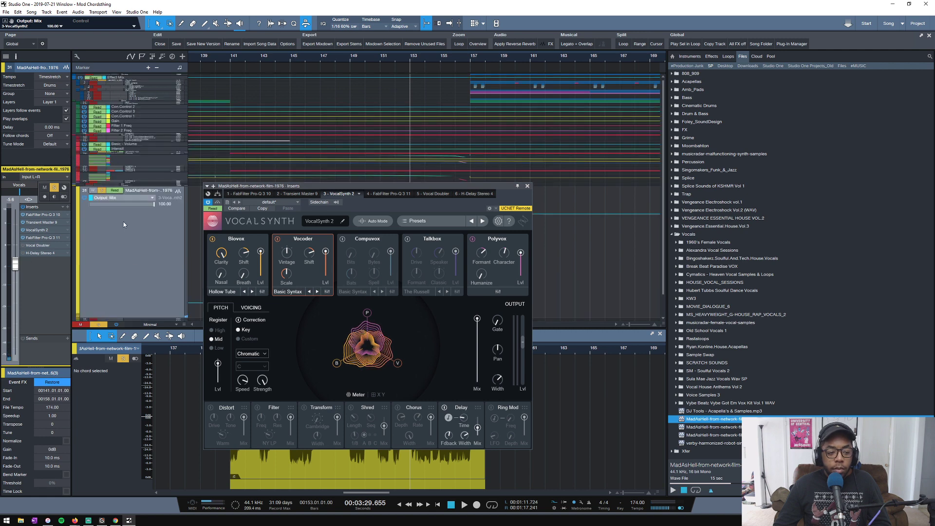
{"action": "key", "text": "a"}
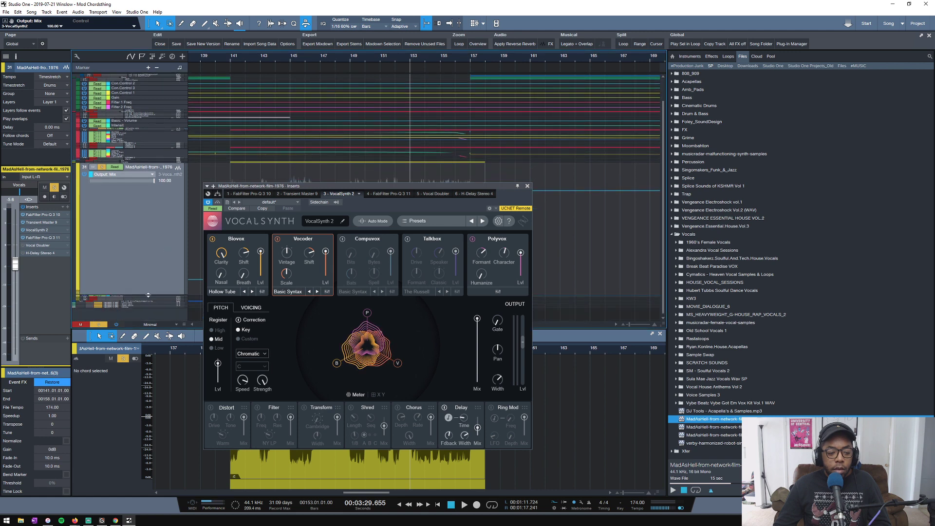
{"action": "mouse_move", "coordinate": [151, 294]}
{"action": "left_mouse_down"}
{"action": "mouse_move", "coordinate": [157, 237]}
{"action": "mouse_move", "coordinate": [152, 288]}
{"action": "left_mouse_up"}
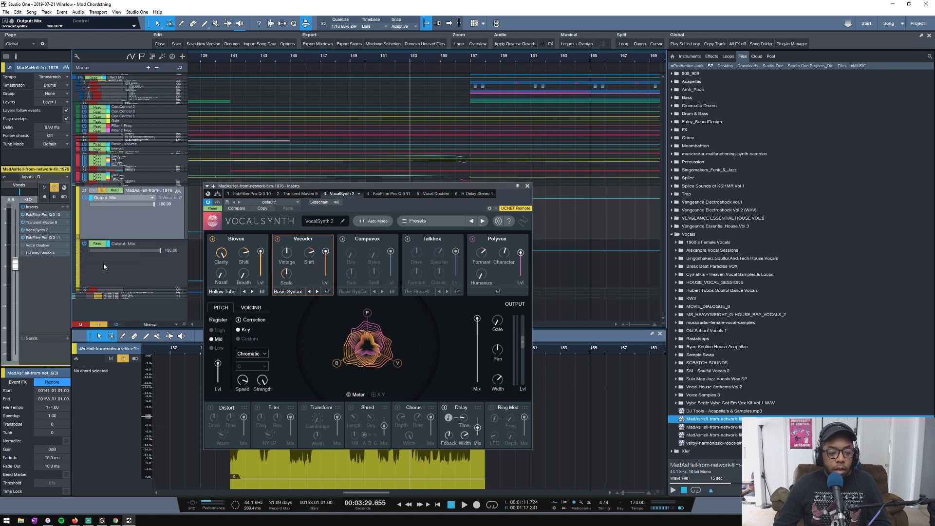
Audition the vocal from bar 153 while trying different Vocoder and Biovox Shift amounts.
{"action": "key", "text": "space"}
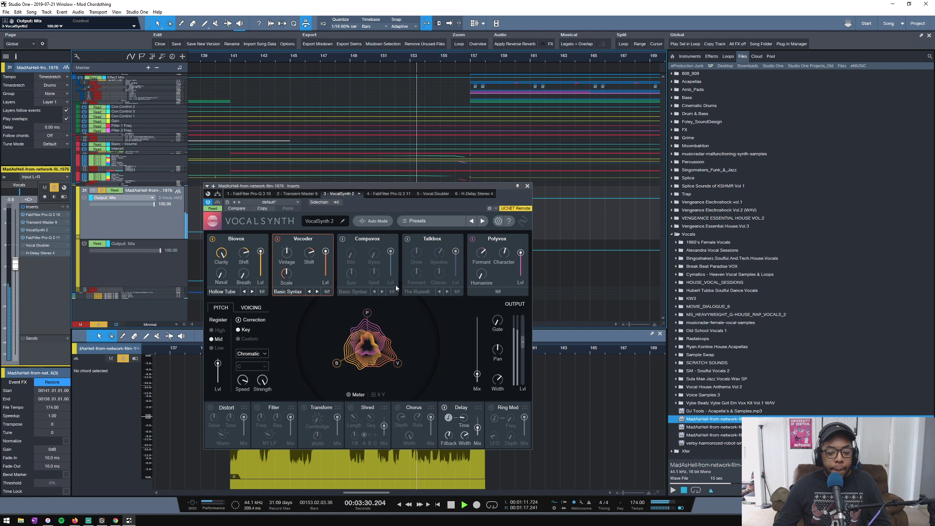
{"action": "key", "text": "space"}
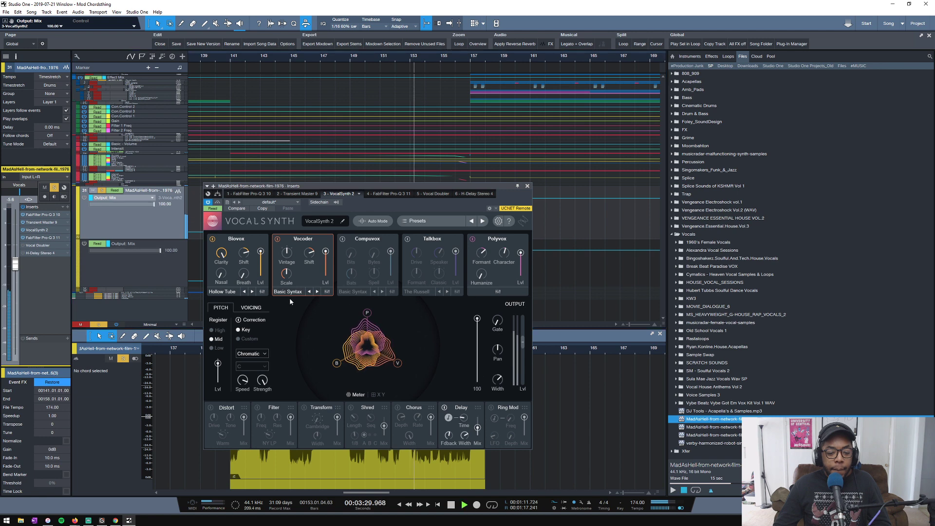
{"action": "key", "text": "space"}
{"action": "key", "text": "space"}
{"action": "left_click_drag", "start_coordinate": [313, 254], "coordinate": [313, 273]}
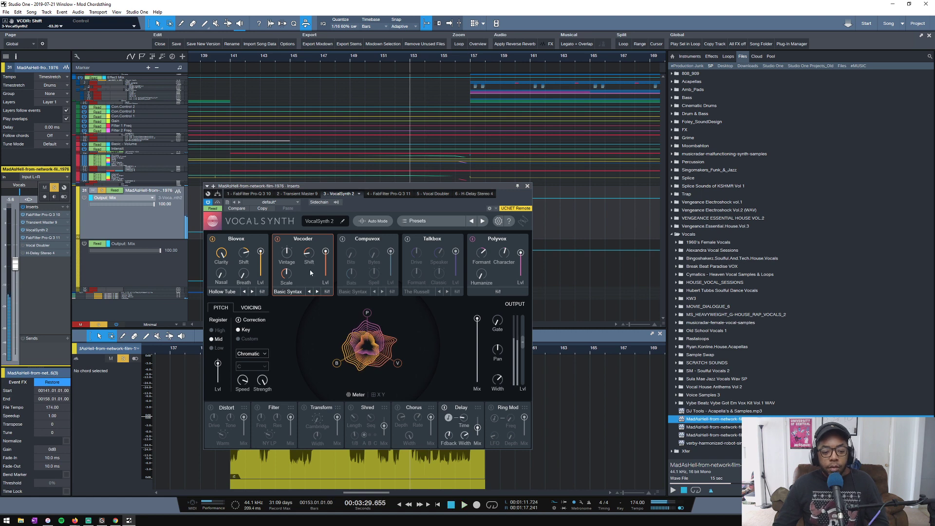
{"action": "key", "text": "space"}
{"action": "left_click", "coordinate": [244, 252]}
{"action": "key", "text": "space"}
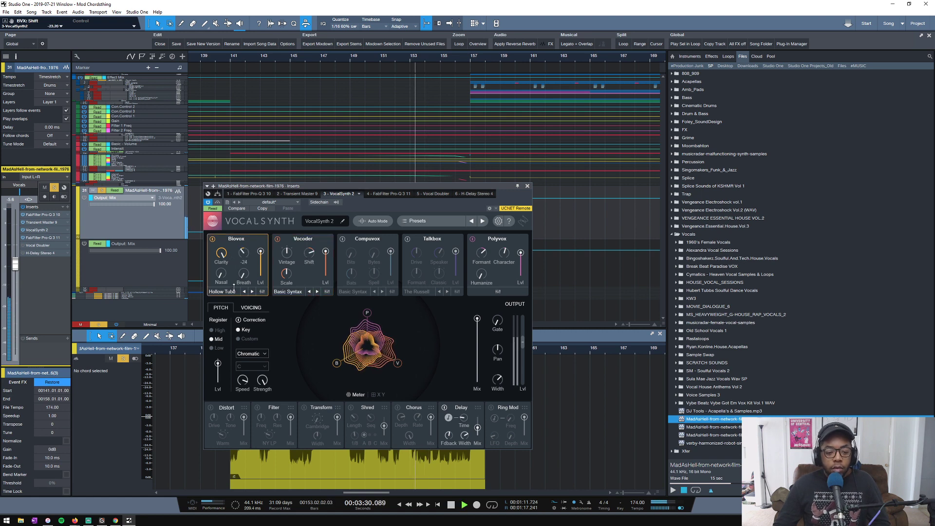
{"action": "key", "text": "space"}
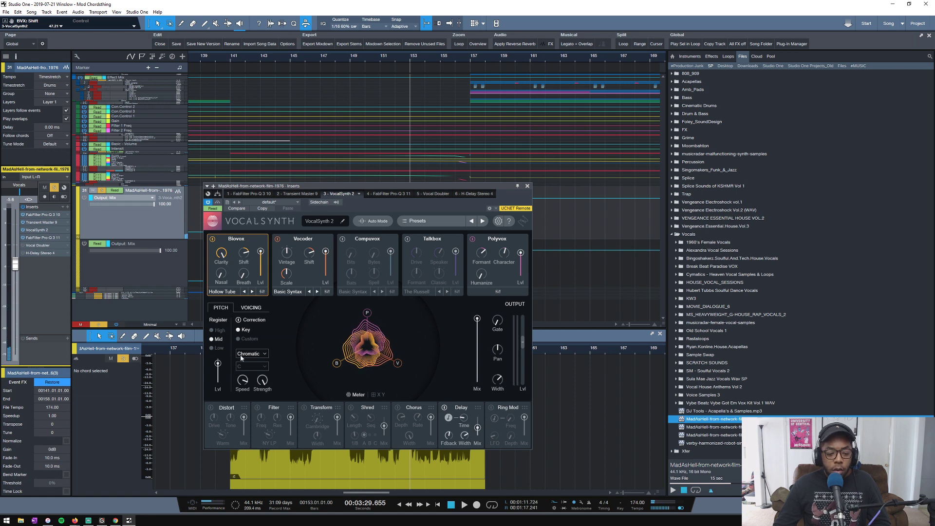
Audition the vocal from bar 153 while trying Polyvox Humanize at 0 and varying the Vocoder Scale.
{"action": "key", "text": "space"}
{"action": "left_click", "coordinate": [212, 339]}
{"action": "key", "text": "space"}
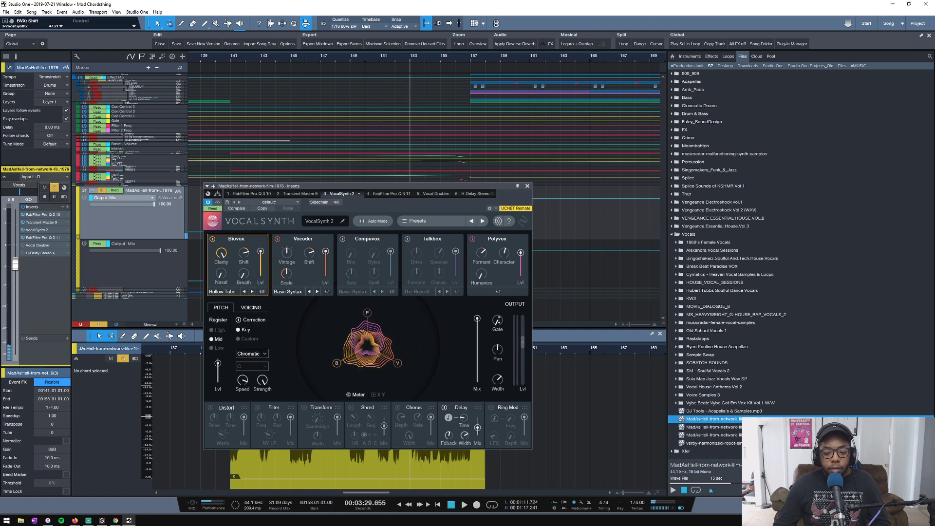
{"action": "left_click", "coordinate": [482, 266]}
{"action": "key", "text": "space"}
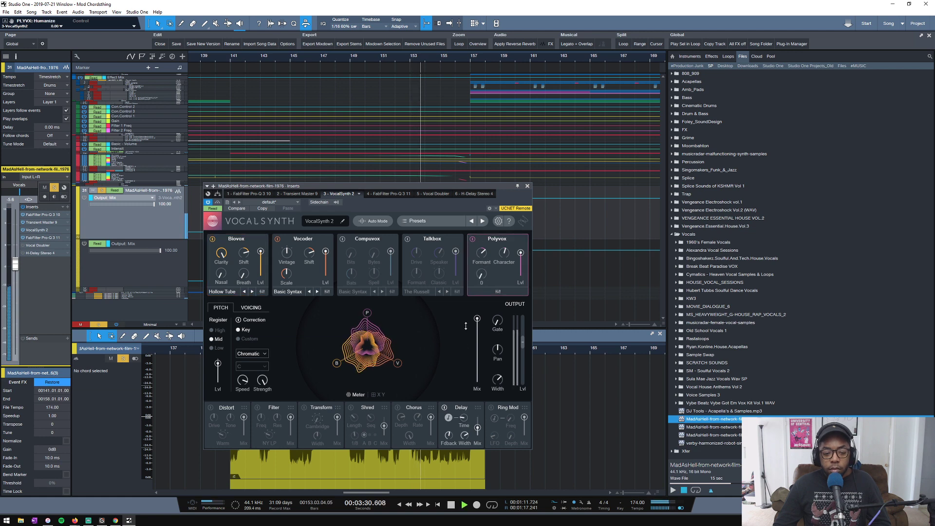
{"action": "left_click", "coordinate": [287, 273]}
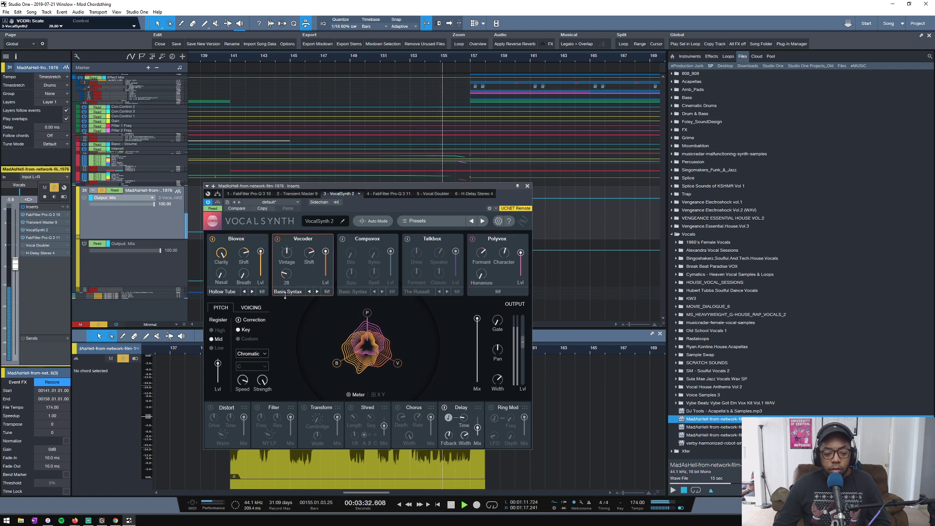
{"action": "key", "text": "space"}
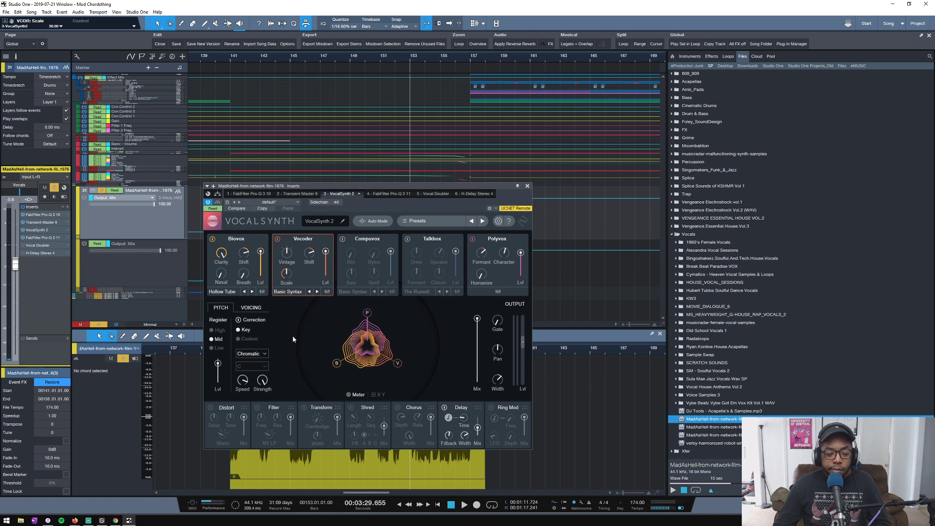
Set the harmony interval of Voice 2 to -7 in the Voicing settings and audition it from bar 153.
{"action": "left_click", "coordinate": [246, 309]}
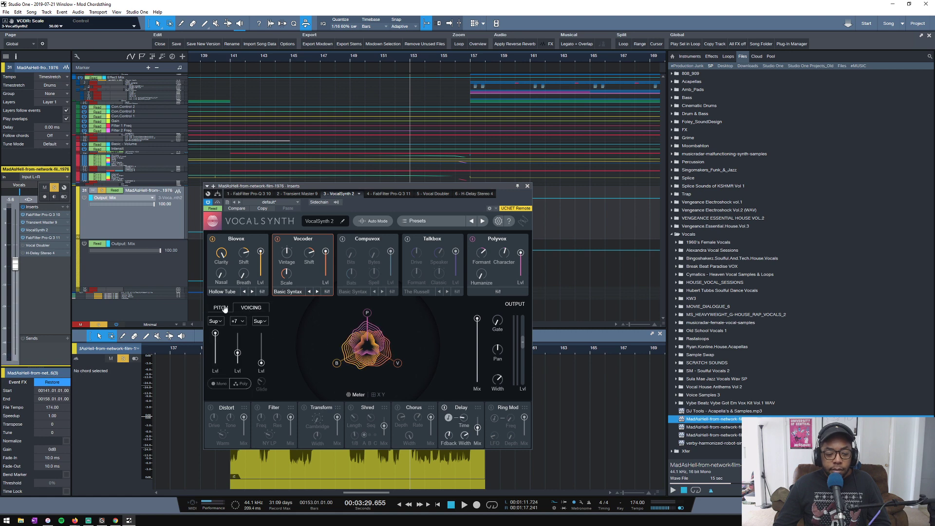
{"action": "left_click", "coordinate": [238, 322]}
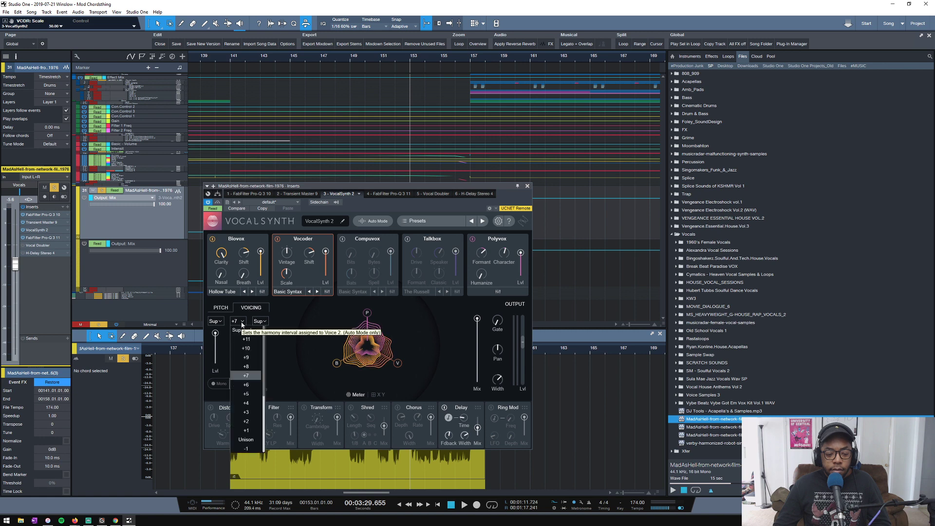
{"action": "left_click", "coordinate": [242, 324]}
{"action": "left_click", "coordinate": [241, 323]}
{"action": "scroll", "coordinate": [259, 382], "scroll_direction": "down", "scroll_amount": 1}
{"action": "scroll", "coordinate": [260, 382], "scroll_direction": "down", "scroll_amount": 3}
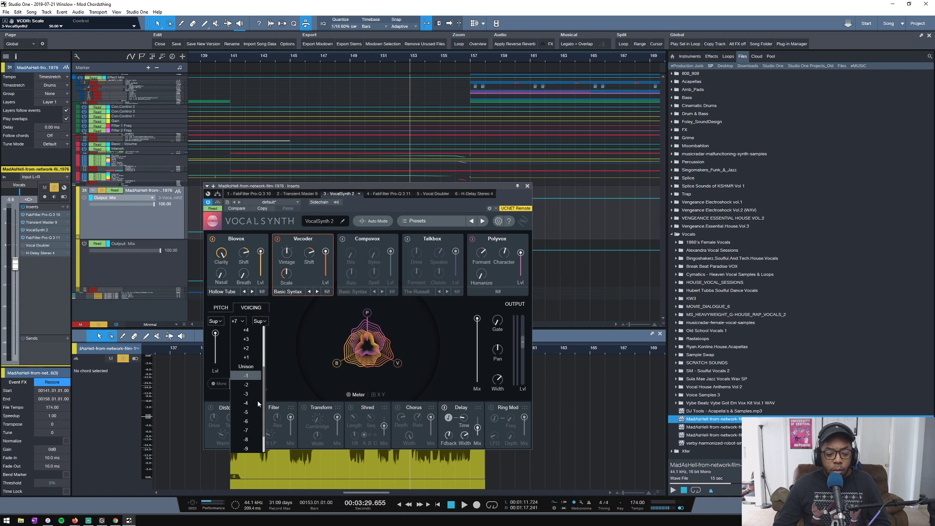
{"action": "left_click", "coordinate": [246, 403]}
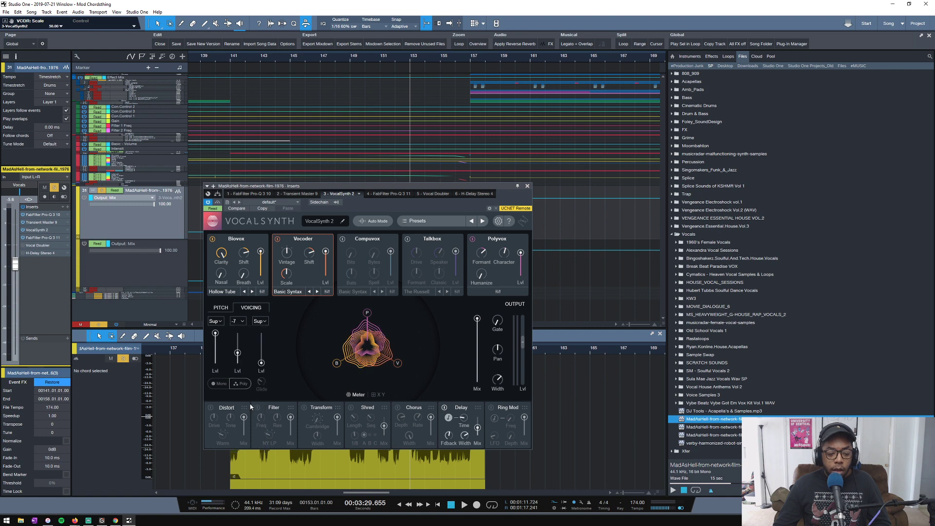
{"action": "key", "text": "space"}
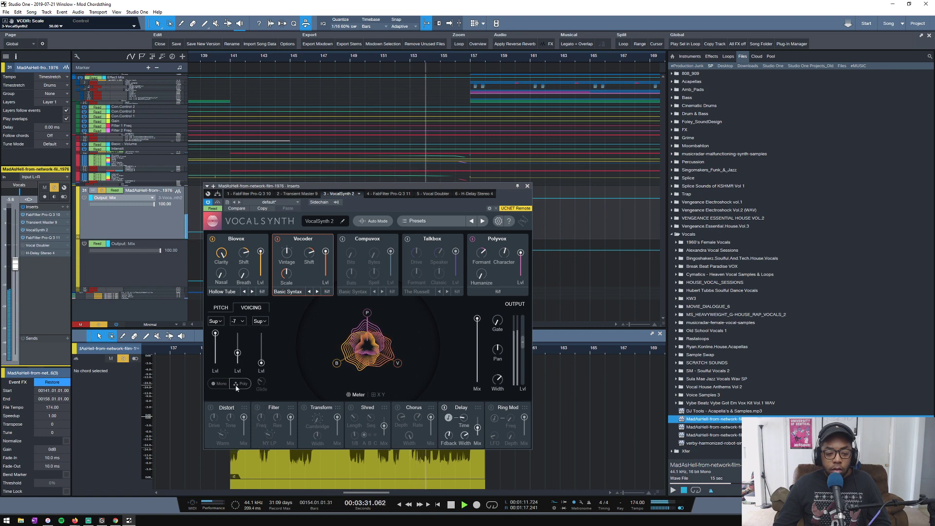
{"action": "key", "text": "space"}
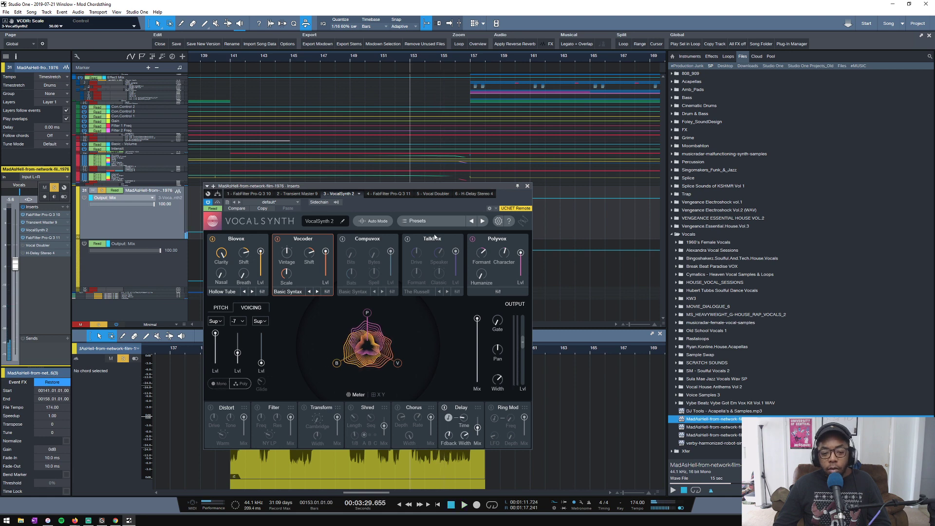
Audition the Clear presets one after another during playback, from Extra Substance through Unison Stacking.
{"action": "left_click", "coordinate": [482, 221]}
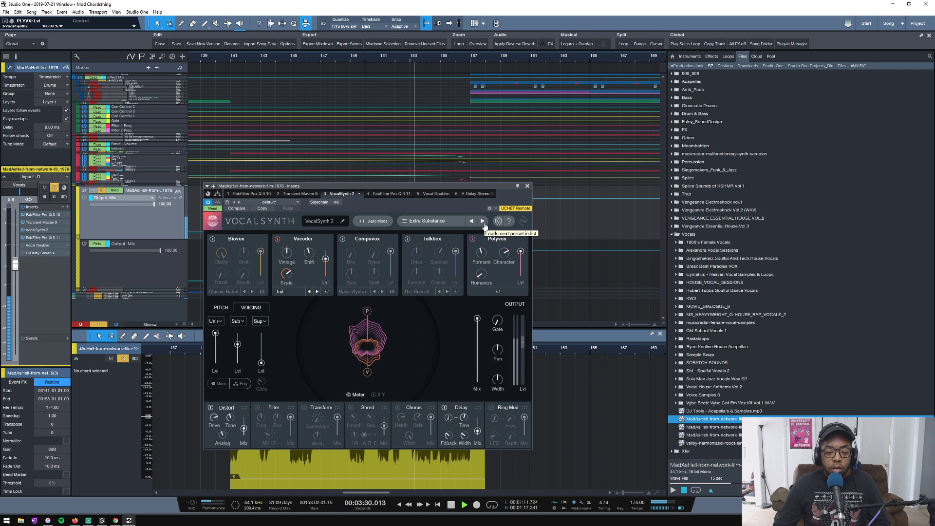
{"action": "left_click", "coordinate": [482, 221]}
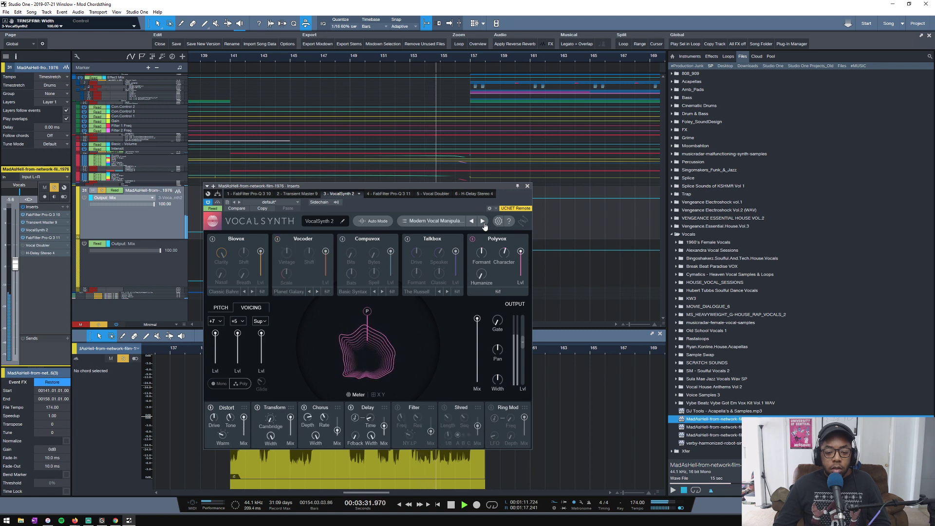
{"action": "left_click", "coordinate": [483, 222]}
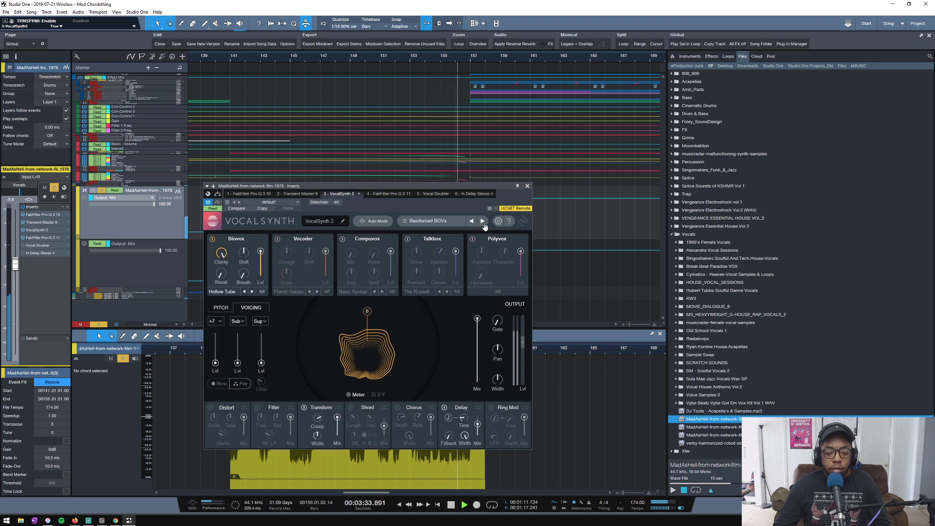
{"action": "left_click", "coordinate": [483, 221]}
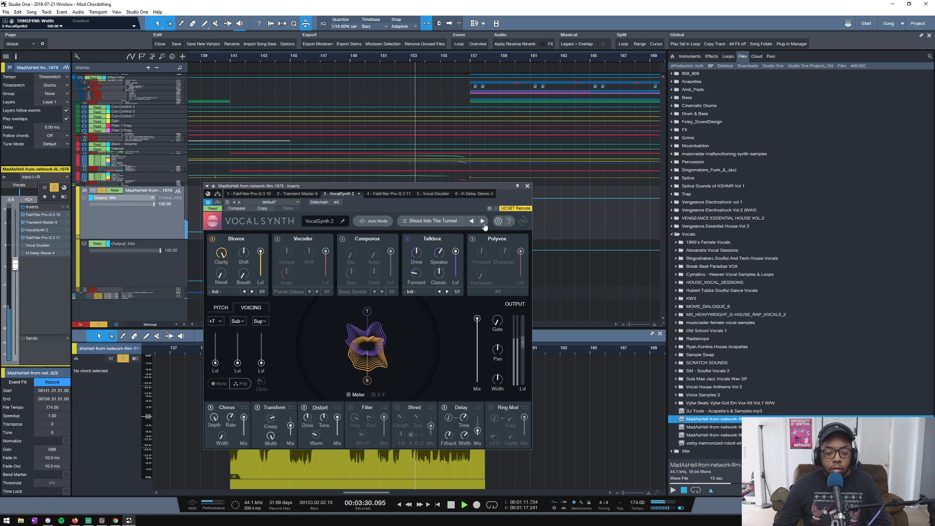
{"action": "left_click", "coordinate": [482, 221]}
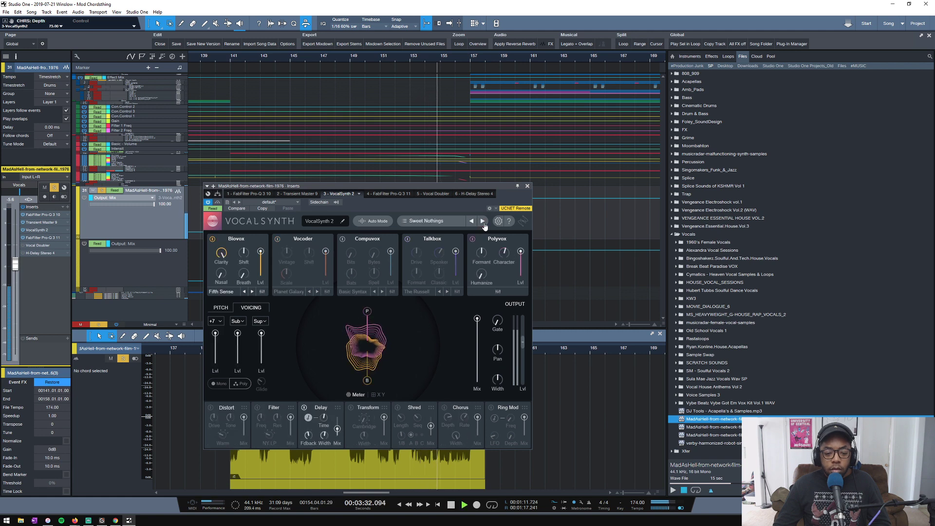
{"action": "left_click", "coordinate": [483, 222]}
Load the Bassboxx preset from the Deep category of the global presets and play the vocal from bar 153.
{"action": "left_click", "coordinate": [423, 227]}
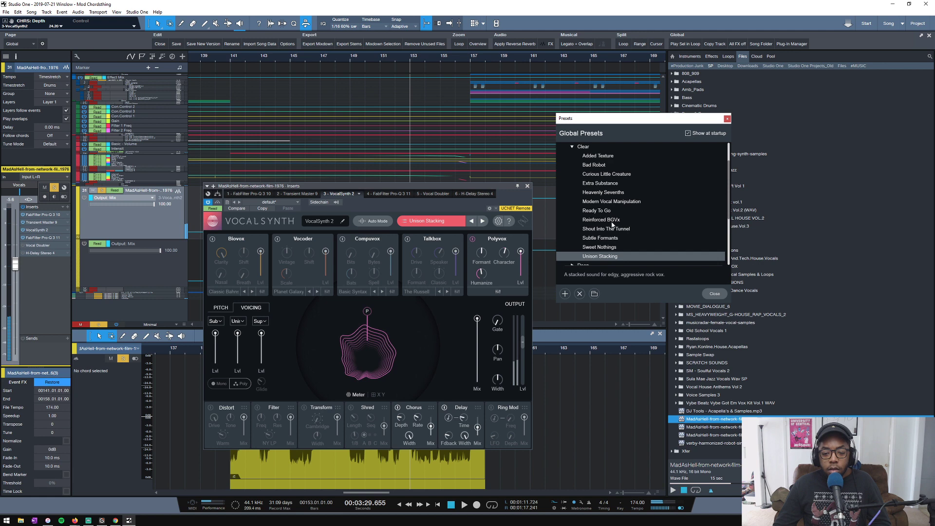
{"action": "left_click", "coordinate": [573, 148]}
{"action": "left_click", "coordinate": [573, 156]}
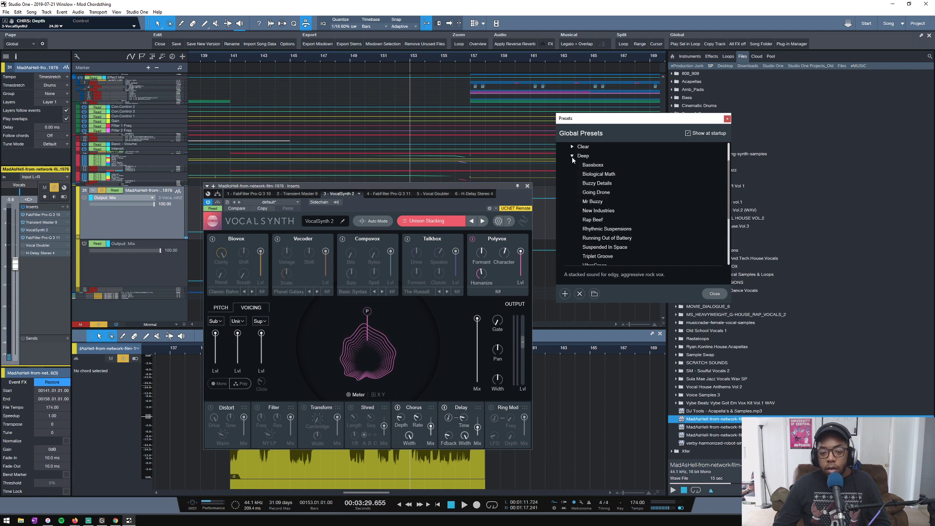
{"action": "double_click", "coordinate": [593, 164]}
{"action": "key", "text": "space"}
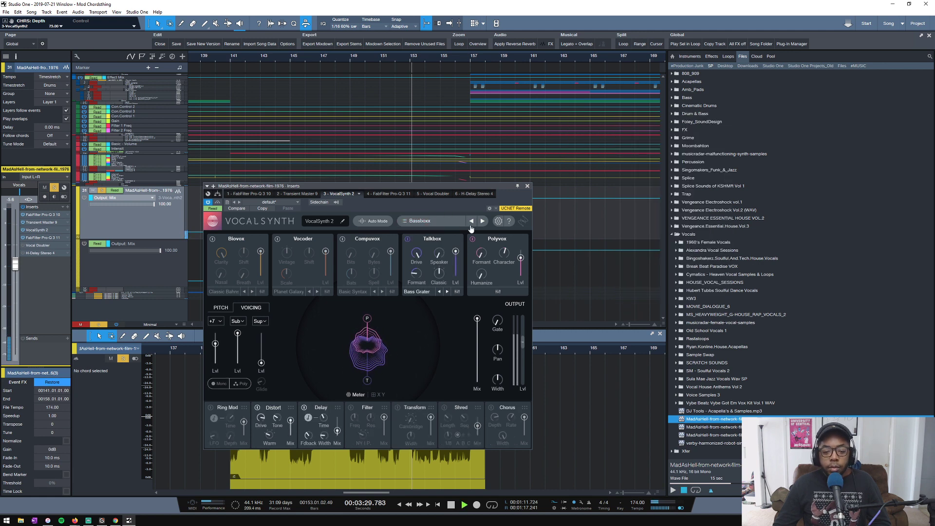
Audition the following Deep presets in order up to VibroCreep during playback, and reopen the global preset browser.
{"action": "left_click", "coordinate": [483, 221]}
{"action": "left_click", "coordinate": [483, 221]}
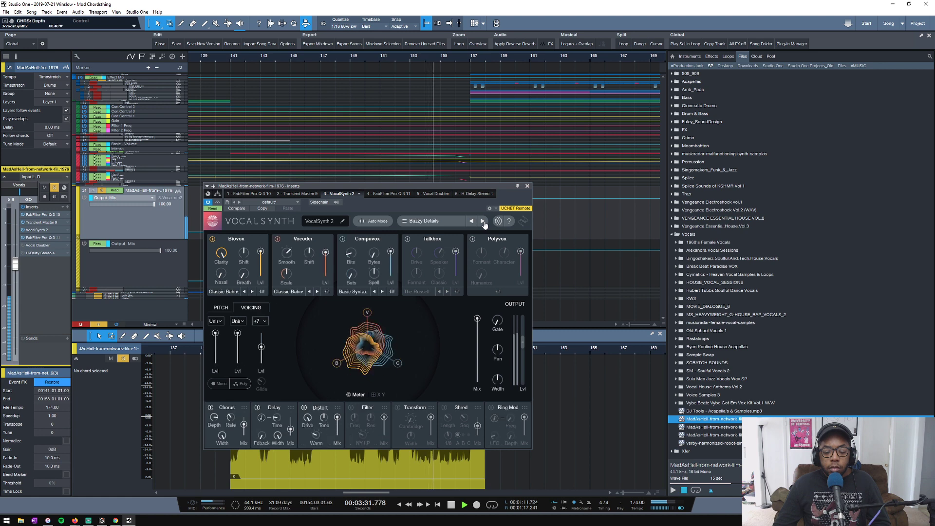
{"action": "left_click", "coordinate": [483, 222]}
{"action": "left_click", "coordinate": [481, 222]}
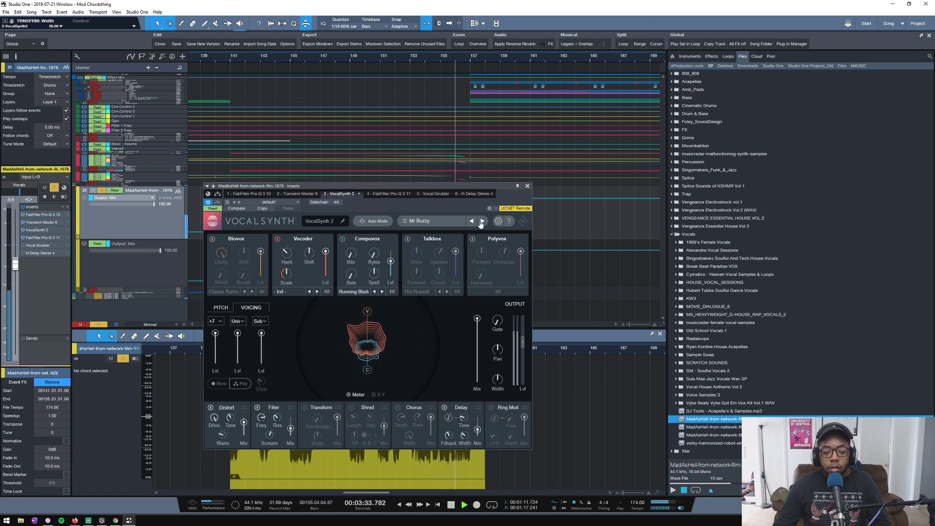
{"action": "left_click", "coordinate": [482, 221]}
{"action": "left_click", "coordinate": [482, 222]}
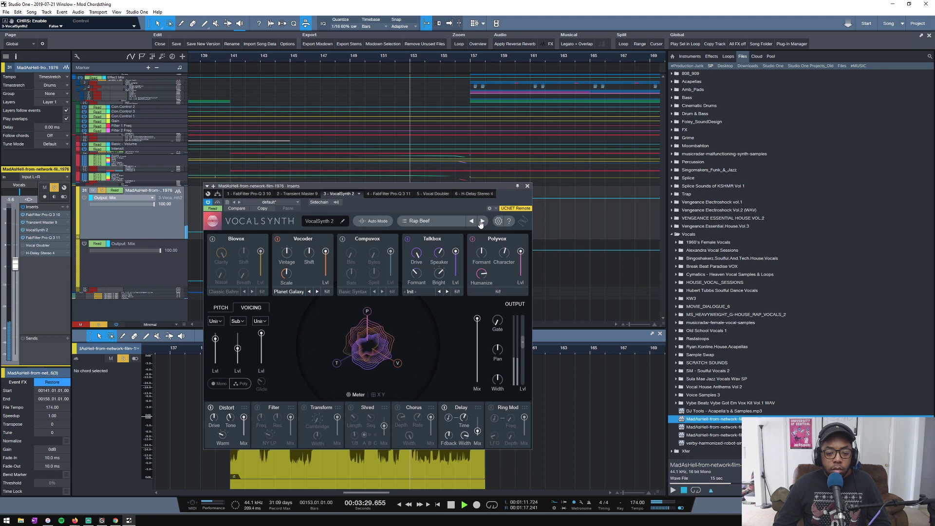
{"action": "key", "text": "space"}
{"action": "left_click", "coordinate": [482, 222]}
{"action": "key", "text": "space"}
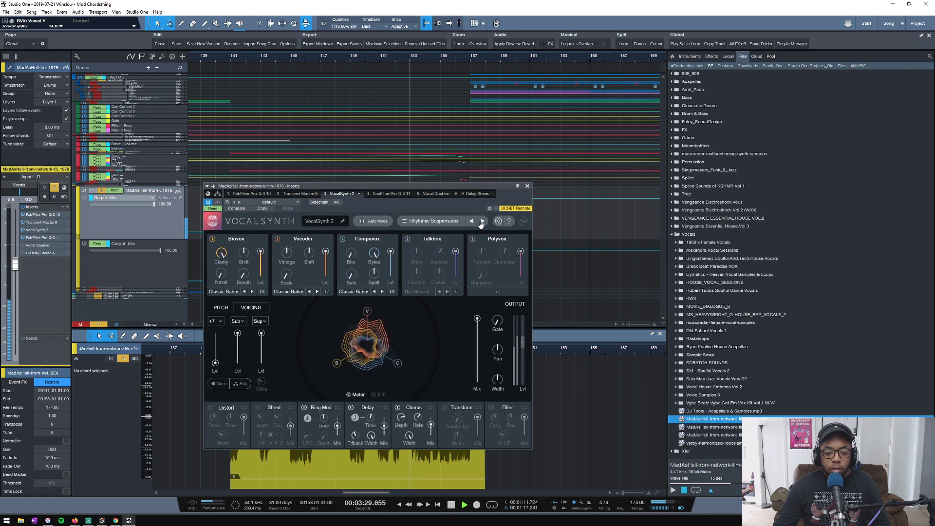
{"action": "left_click", "coordinate": [482, 222]}
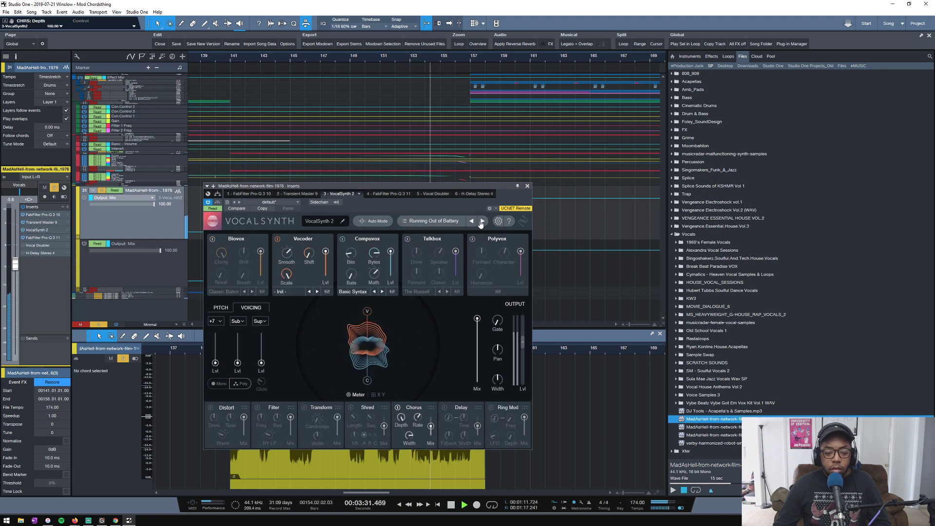
{"action": "left_click", "coordinate": [481, 221]}
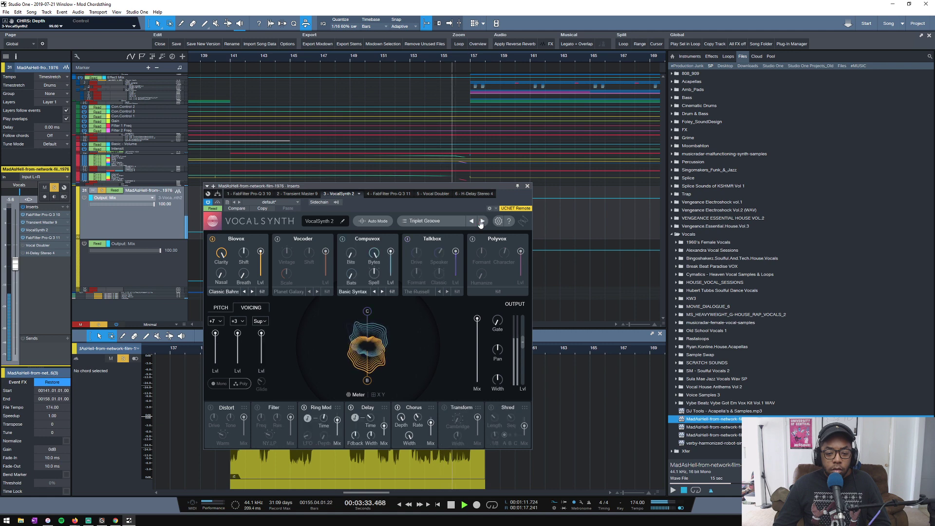
{"action": "left_click", "coordinate": [482, 222]}
{"action": "left_click", "coordinate": [437, 222]}
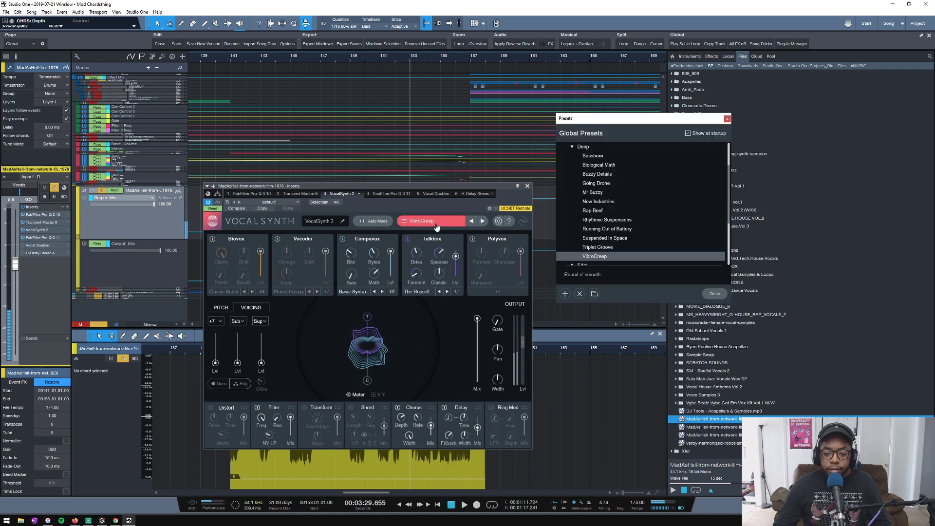
Load the Alien Chipmunks preset from the Monstrous category and audition it and the presets that follow, up to Deep Grater.
{"action": "left_click", "coordinate": [574, 148]}
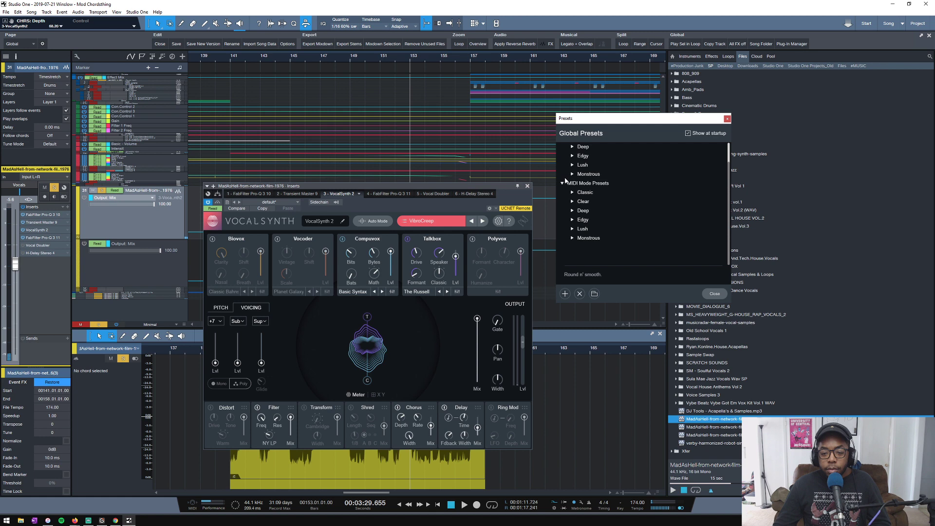
{"action": "left_click", "coordinate": [573, 176]}
{"action": "double_click", "coordinate": [592, 183]}
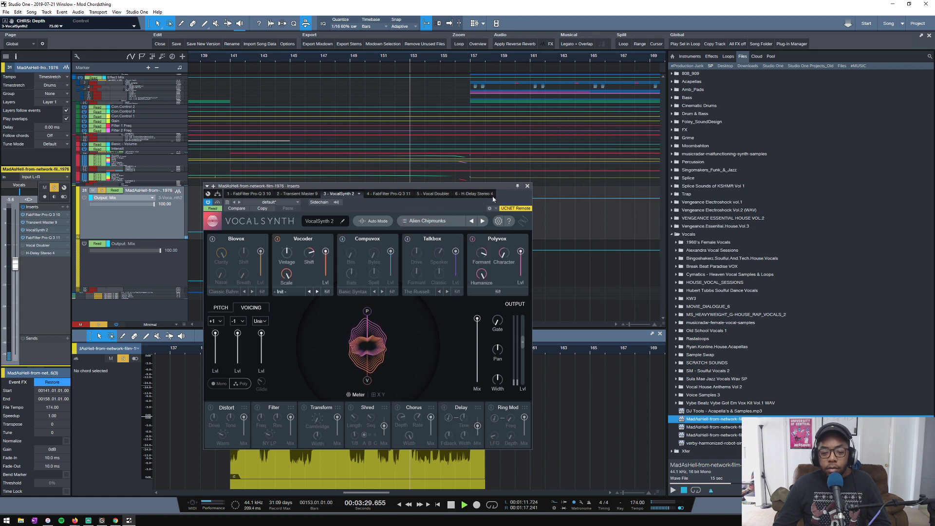
{"action": "left_click", "coordinate": [483, 222]}
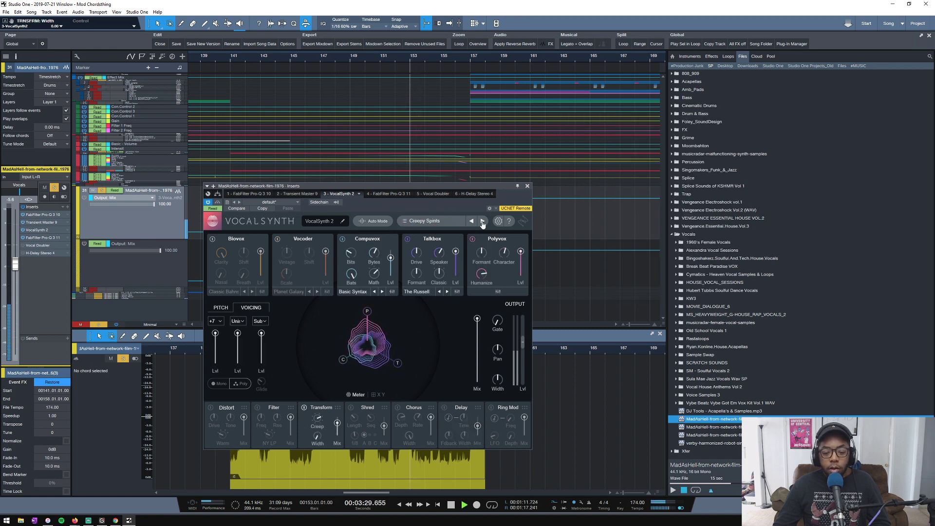
{"action": "key", "text": "space"}
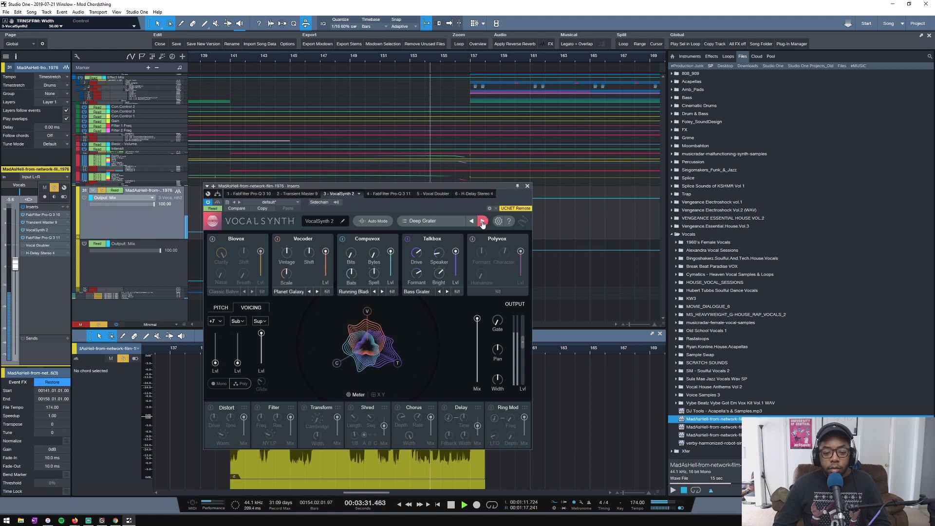
Audition the following Monstrous presets from Dissonant Organ through Gargantua while playing the vocal from bar 153.
{"action": "left_click", "coordinate": [482, 221]}
{"action": "left_click", "coordinate": [483, 222]}
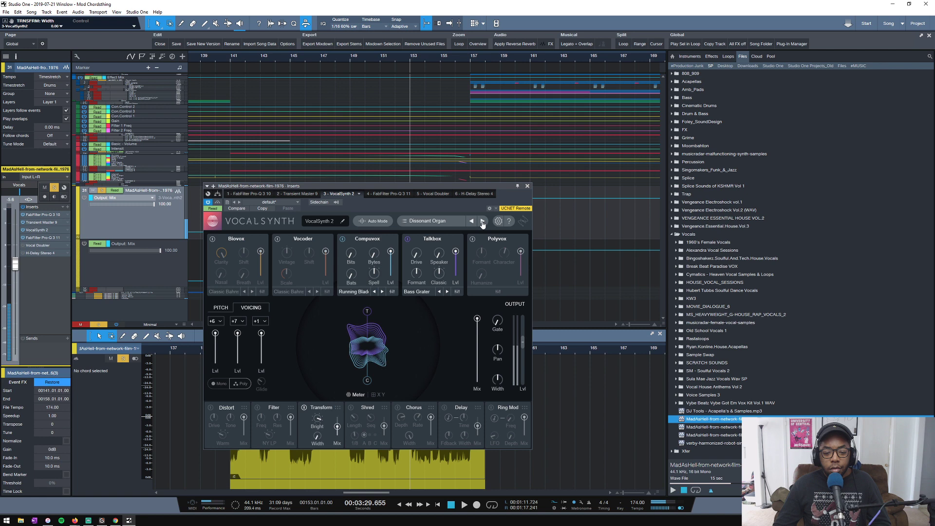
{"action": "left_click", "coordinate": [483, 221]}
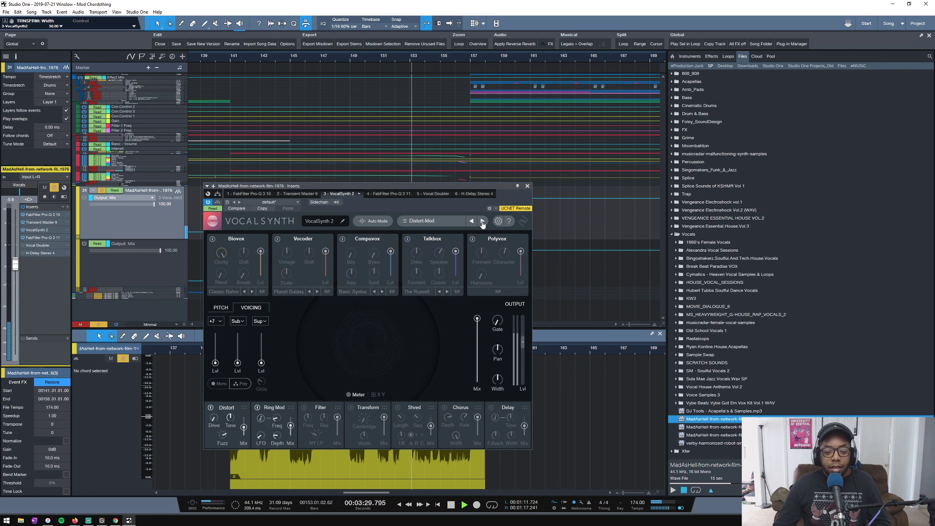
{"action": "left_click", "coordinate": [482, 221]}
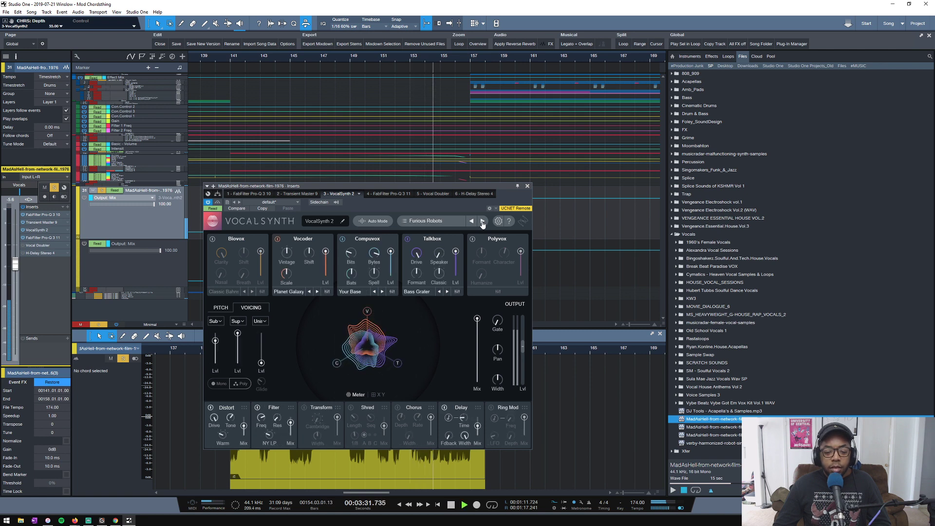
{"action": "left_click", "coordinate": [482, 222]}
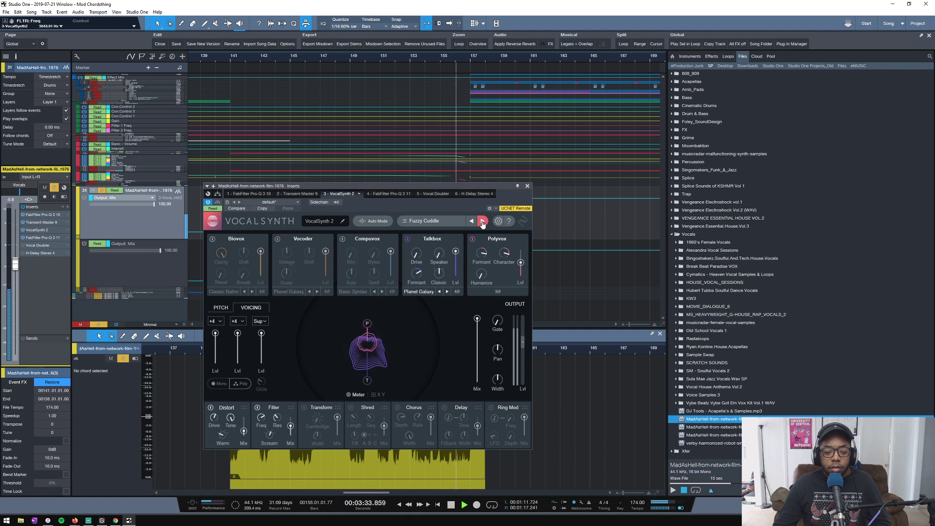
{"action": "left_click", "coordinate": [483, 222]}
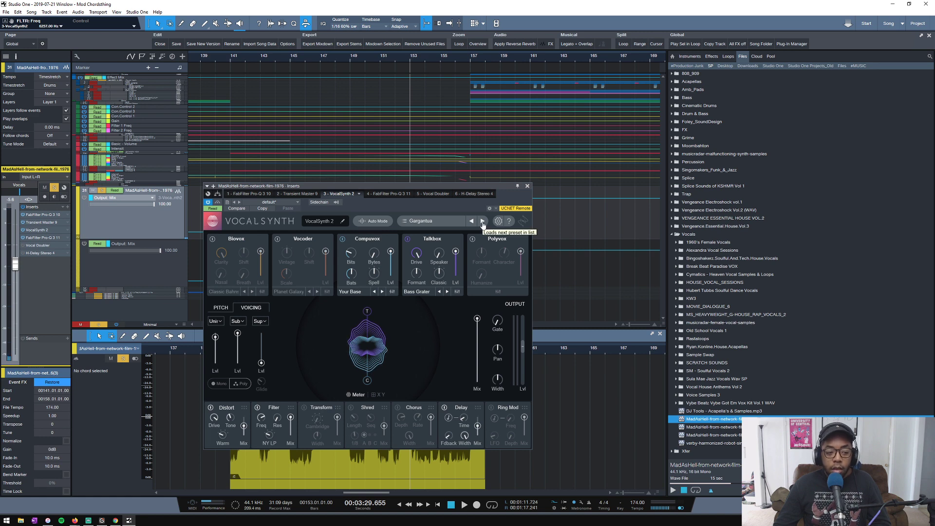
Continue through the Monstrous presets during playback and load Monster Formants.
{"action": "left_click", "coordinate": [482, 222]}
{"action": "key", "text": "space"}
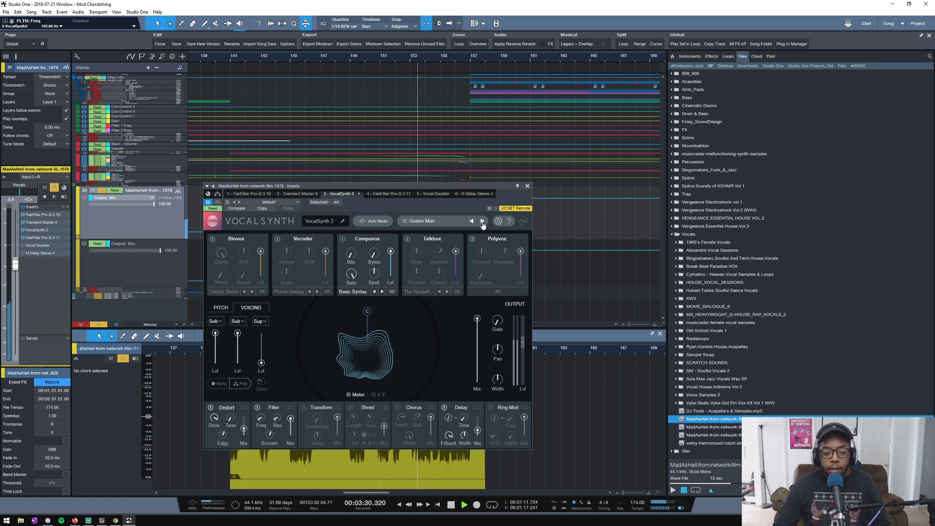
{"action": "left_click", "coordinate": [482, 222]}
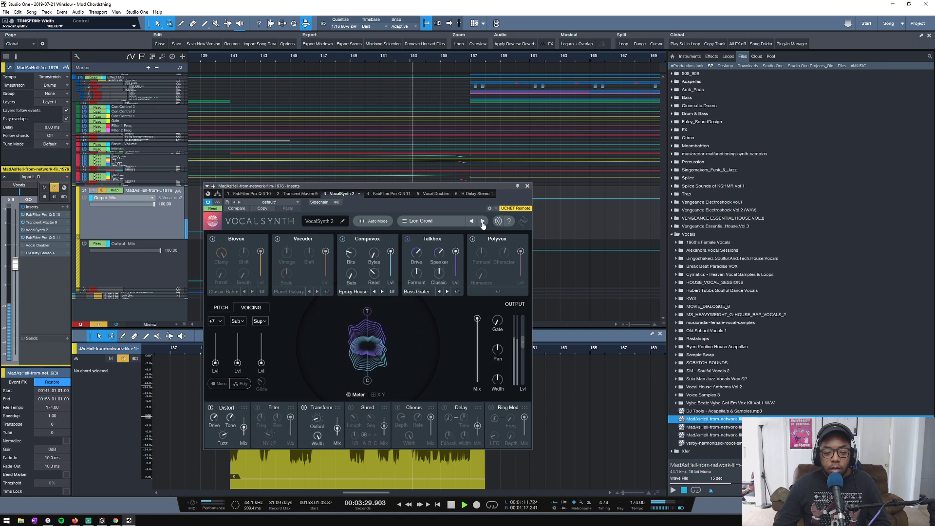
{"action": "left_click", "coordinate": [482, 222]}
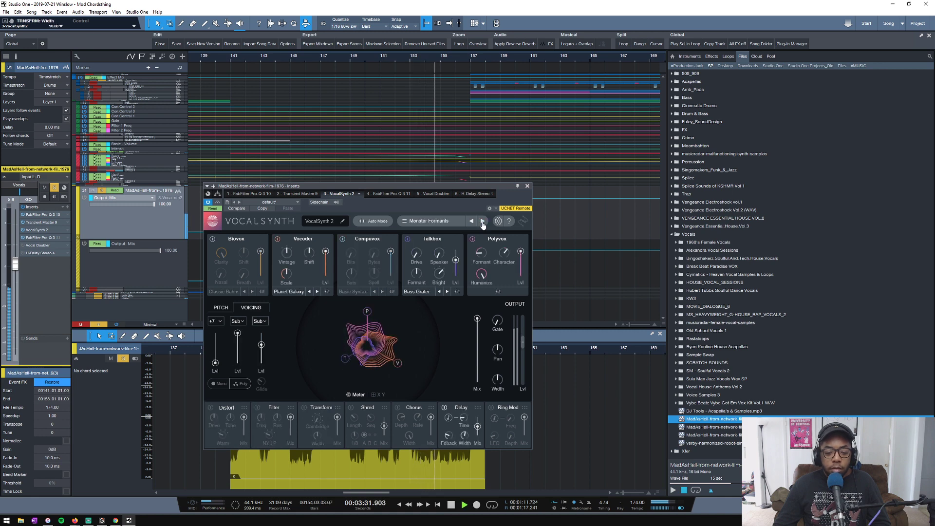
Raise the output width to about +40 and lower the Vocoder level to 0 while auditioning the vocal from bar 153.
{"action": "left_click_drag", "start_coordinate": [497, 379], "coordinate": [498, 370]}
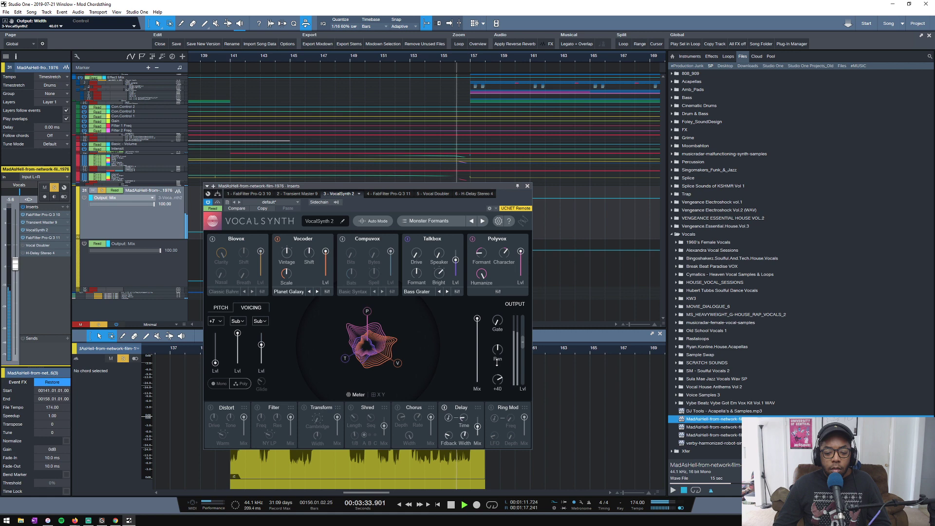
{"action": "key", "text": "space"}
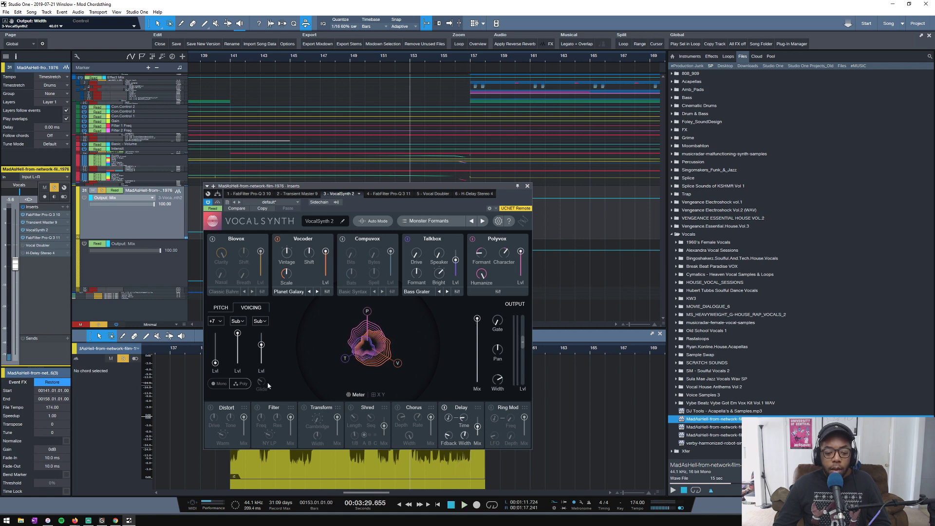
{"action": "key", "text": "space"}
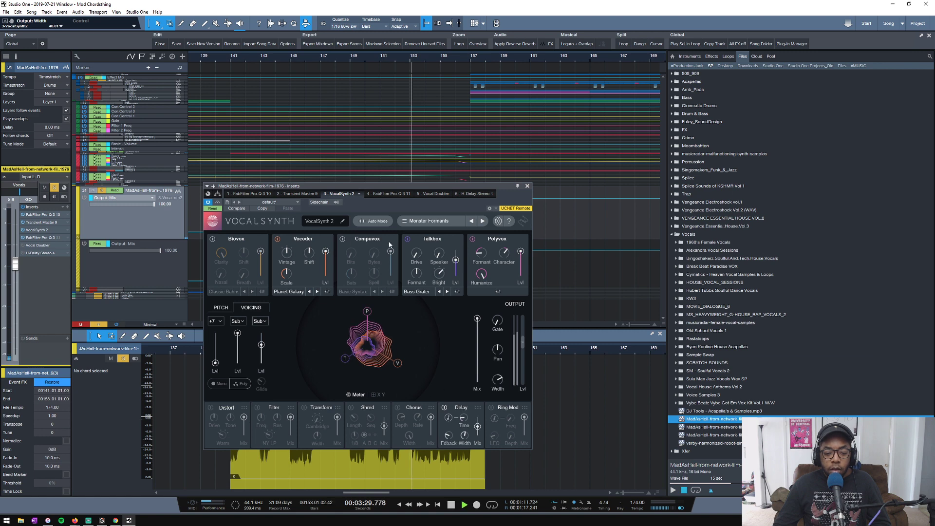
{"action": "left_click", "coordinate": [278, 239]}
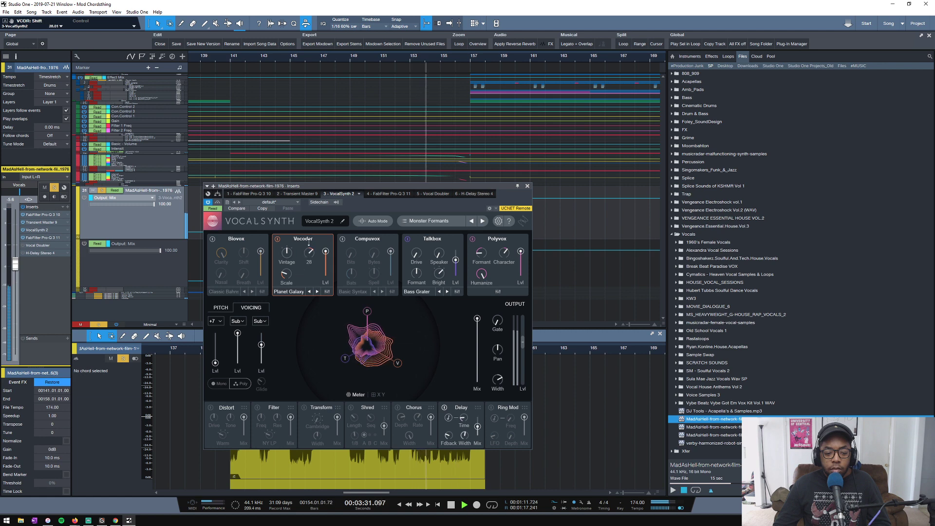
{"action": "key", "text": "space"}
{"action": "left_click_drag", "start_coordinate": [326, 251], "coordinate": [329, 317]}
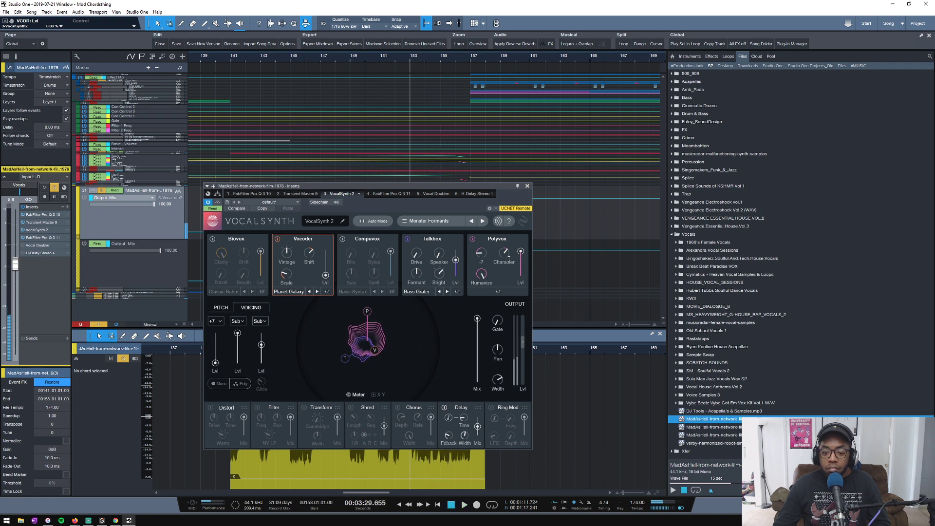
Set the Polyvox Character to about 24 and the Talkbox Formant to about -22 with its level at 53, during playback.
{"action": "left_click_drag", "start_coordinate": [485, 253], "coordinate": [503, 253]}
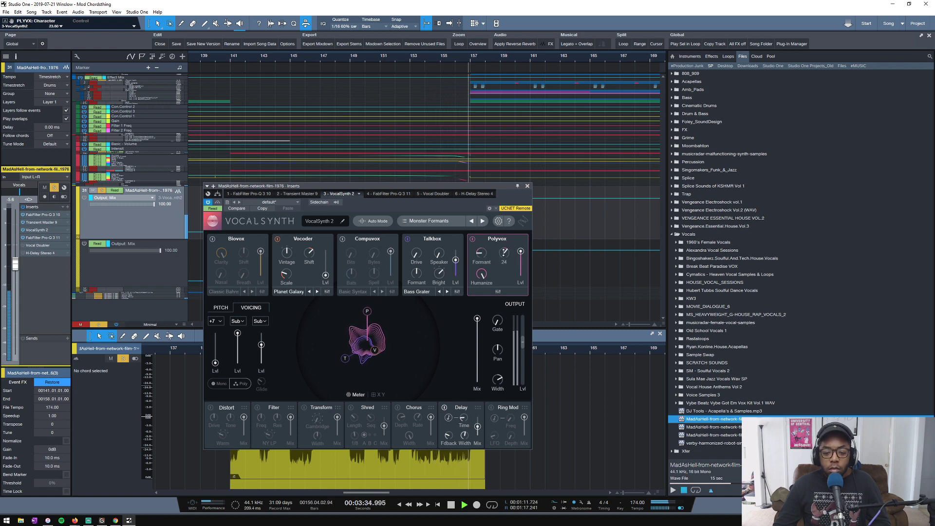
{"action": "left_click", "coordinate": [482, 274]}
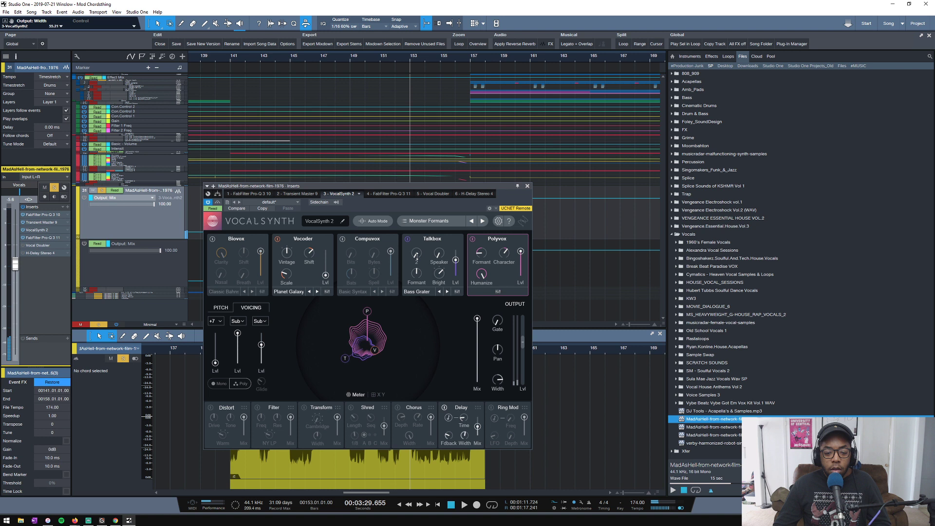
{"action": "left_click_drag", "start_coordinate": [417, 256], "coordinate": [418, 213]}
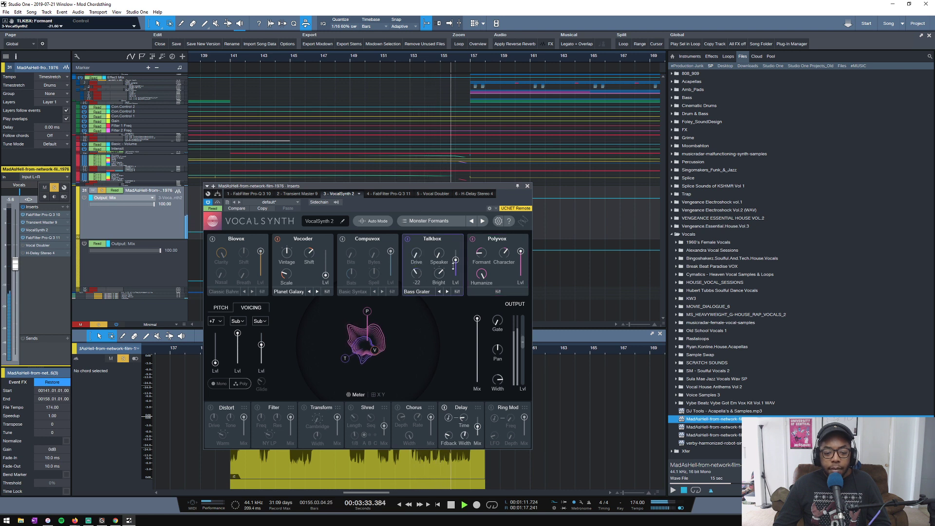
{"action": "mouse_move", "coordinate": [456, 254]}
{"action": "left_mouse_down"}
{"action": "mouse_move", "coordinate": [456, 280]}
{"action": "mouse_move", "coordinate": [456, 262]}
{"action": "left_mouse_up"}
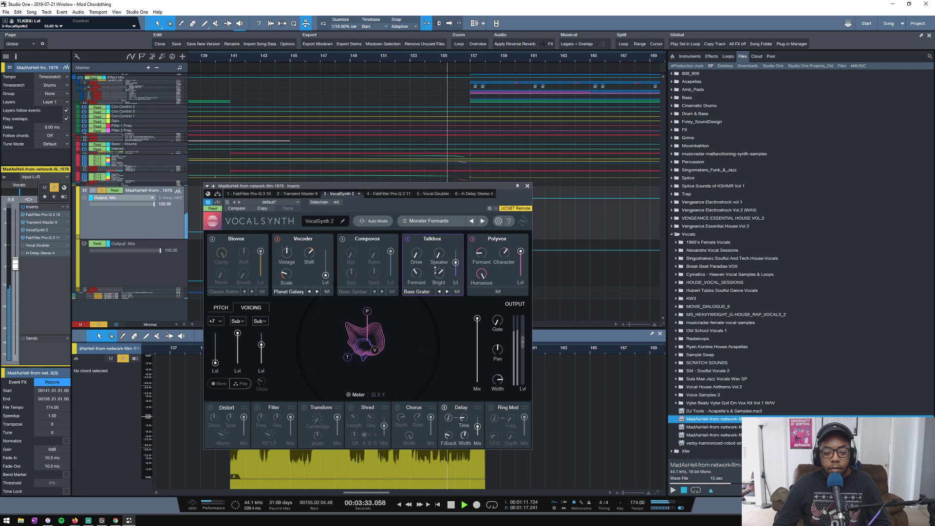
{"action": "key", "text": "space"}
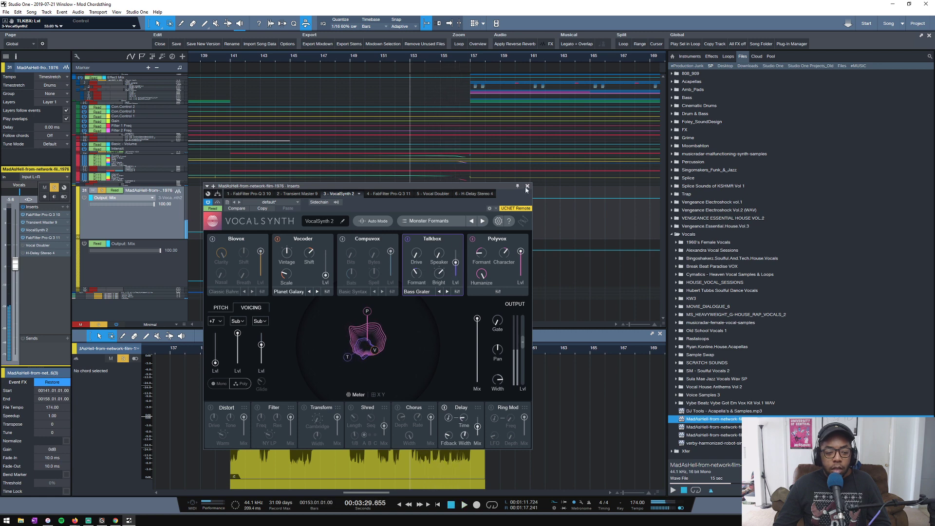
Select the vocal's Output: Mix automation lane, play the song from bar 140 and close the VocalSynth 2 window.
{"action": "left_click", "coordinate": [102, 250]}
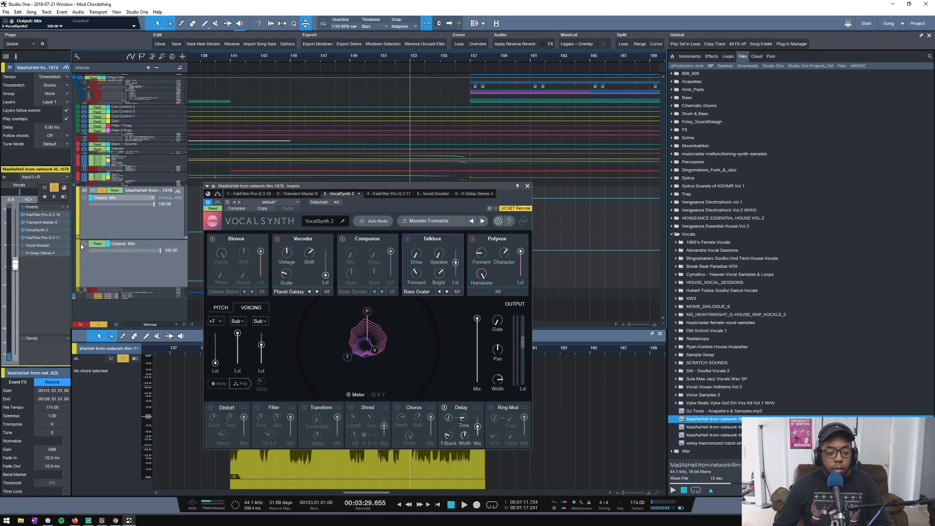
{"action": "key", "text": "space"}
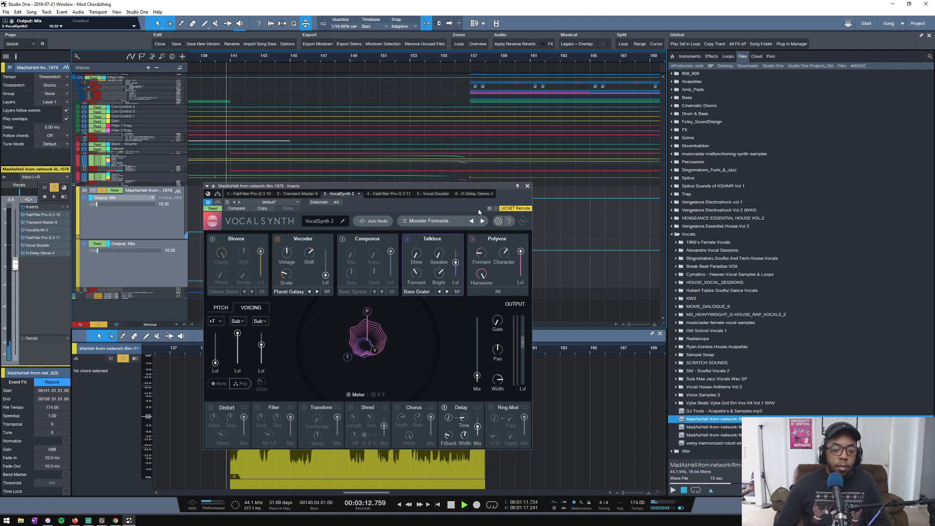
{"action": "left_click", "coordinate": [527, 186]}
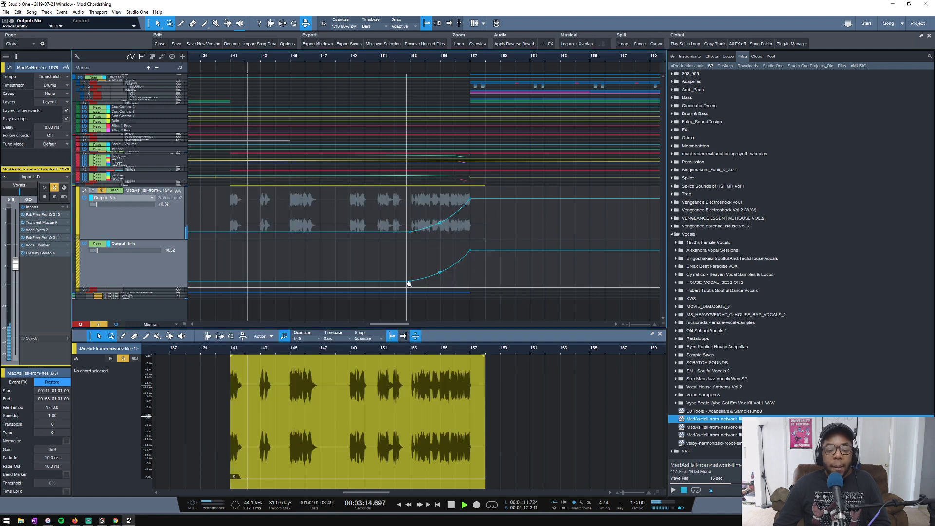
Move the start point of the Mix automation rise from bar 153 to bar 141, and unsolo the vocal during playback.
{"action": "key", "text": "space"}
{"action": "left_click_drag", "start_coordinate": [412, 285], "coordinate": [232, 283]}
{"action": "key", "text": "space"}
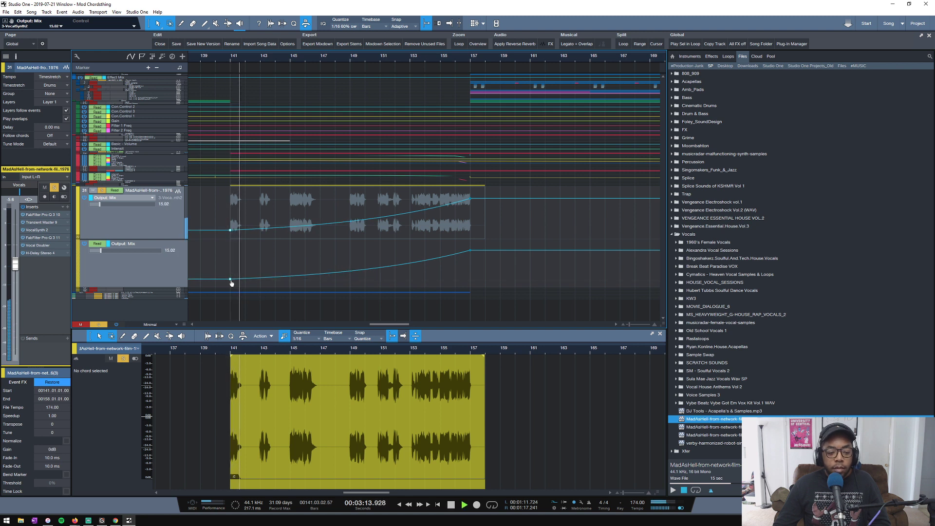
{"action": "left_click", "coordinate": [99, 324]}
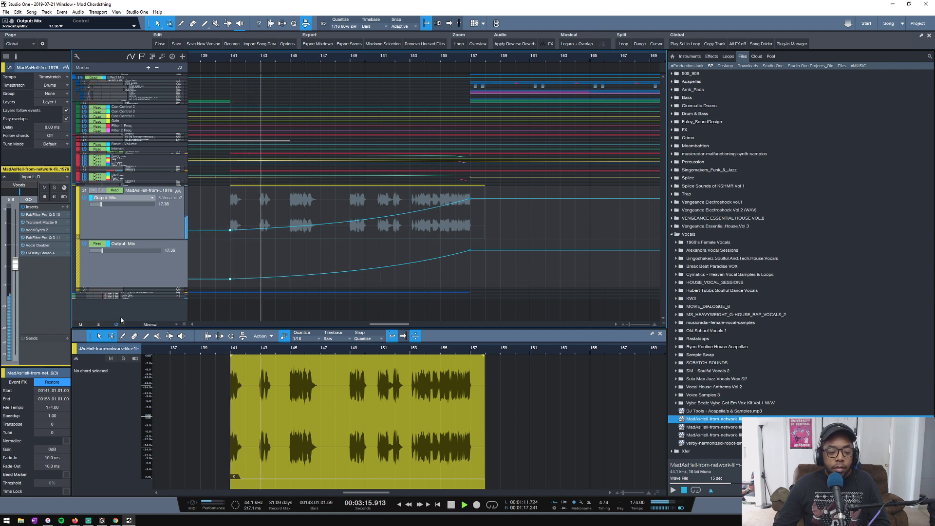
Show the vocal waveform instead of its automation, bend the Mix rise into a deeper curve and end it at 90.00 at bar 157.
{"action": "left_click_drag", "start_coordinate": [470, 252], "coordinate": [470, 242]}
{"action": "key", "text": "a"}
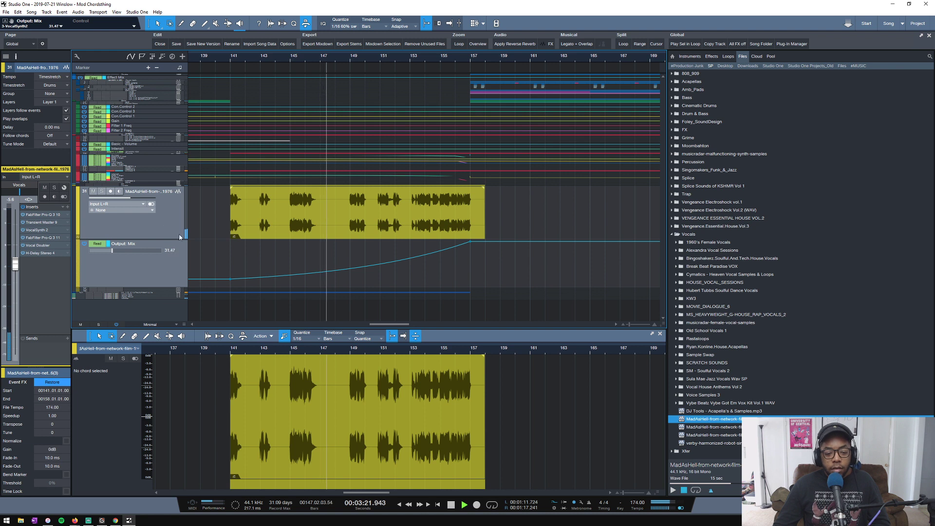
{"action": "left_click_drag", "start_coordinate": [355, 268], "coordinate": [351, 275]}
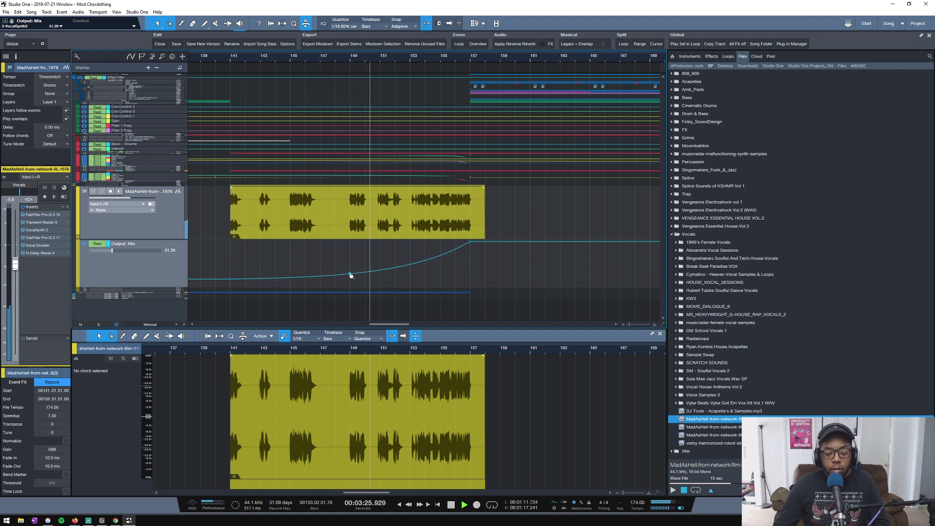
{"action": "left_click_drag", "start_coordinate": [471, 244], "coordinate": [471, 249]}
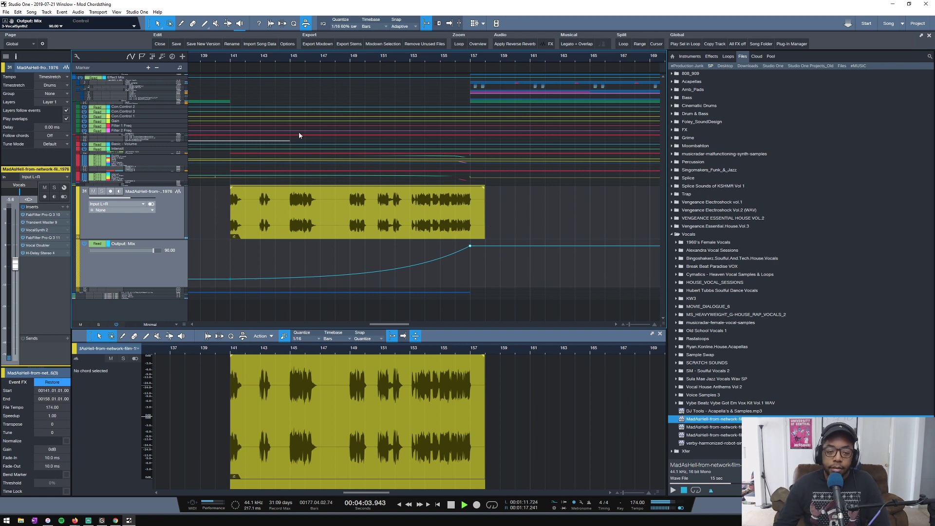
Stop playback, show the full song timeline and save the song.
{"action": "key", "text": "space"}
{"action": "scroll", "coordinate": [394, 51], "scroll_direction": "down", "scroll_amount": 6}
{"action": "scroll", "coordinate": [395, 51], "scroll_direction": "down", "scroll_amount": 2}
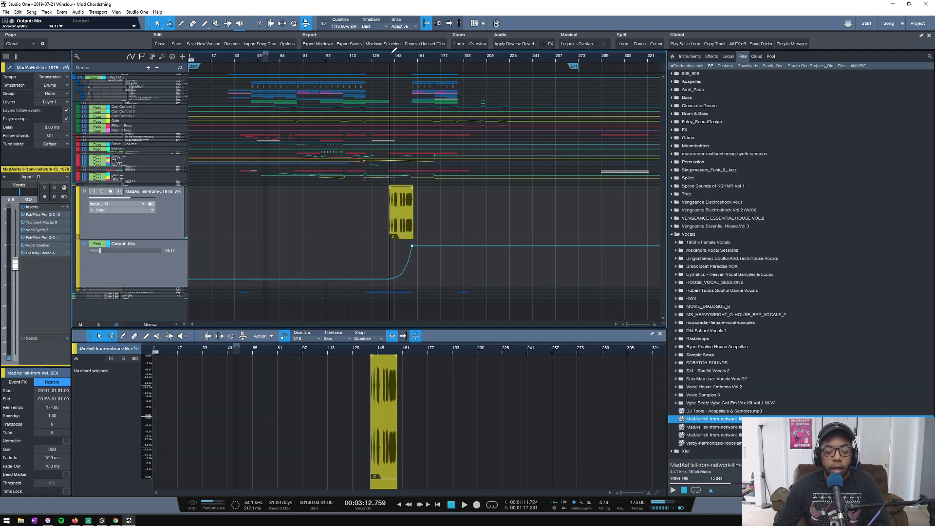
{"action": "left_click", "coordinate": [183, 46]}
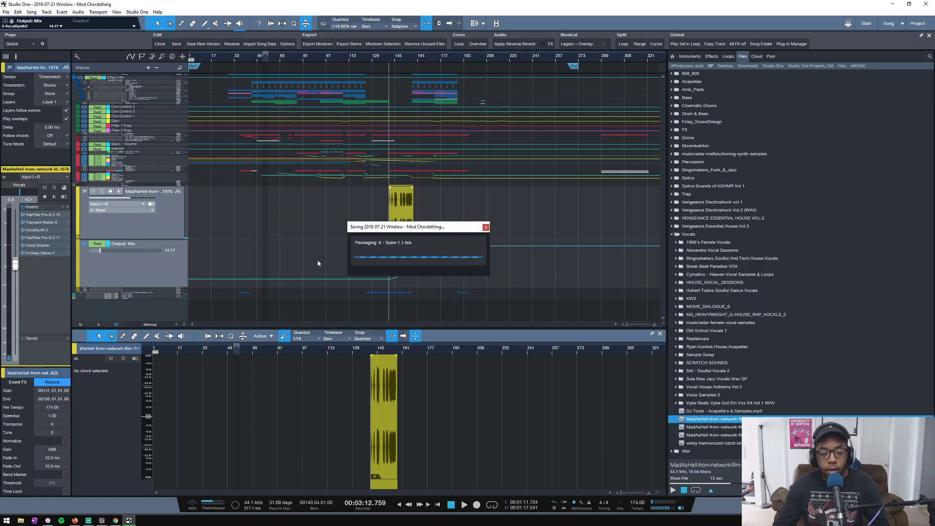
Resize the track heights to show the whole arrangement, and close the song.
{"action": "key", "text": "shift+w"}
{"action": "key", "text": "shift+e"}
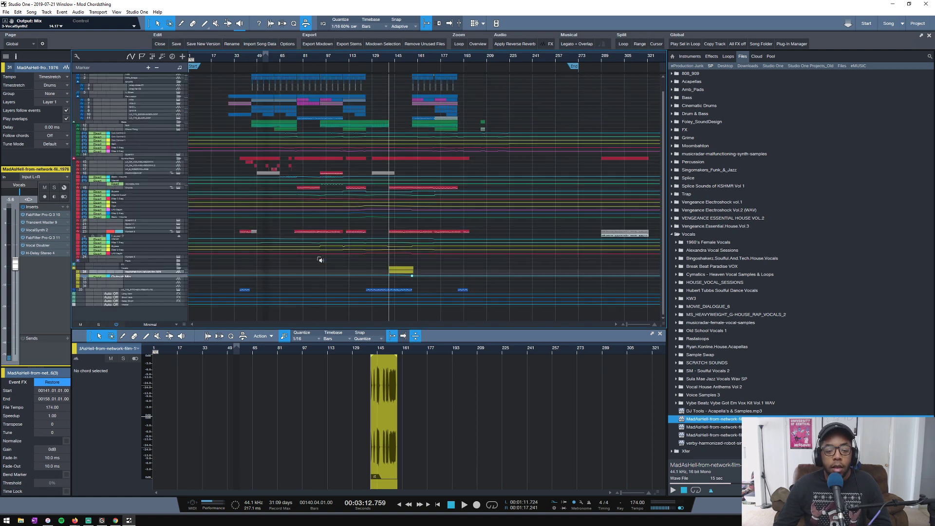
{"action": "key", "text": "shift+w"}
{"action": "key", "text": "shift+w"}
{"action": "key", "text": "shift+w"}
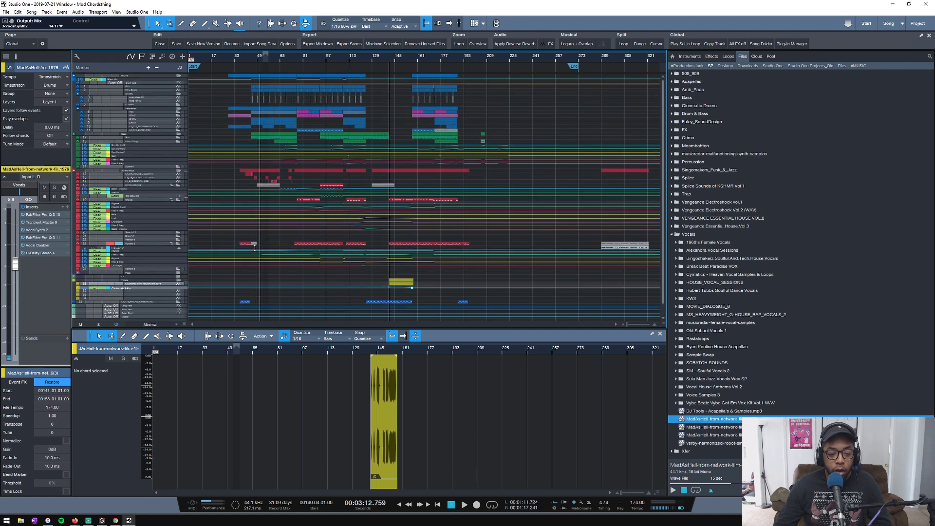
{"action": "left_click", "coordinate": [201, 46]}
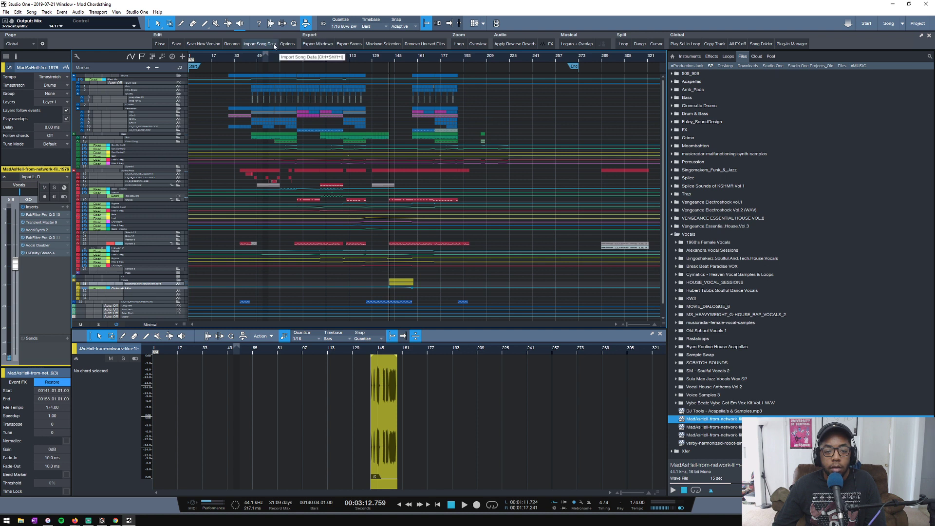
{"action": "left_click", "coordinate": [160, 44]}
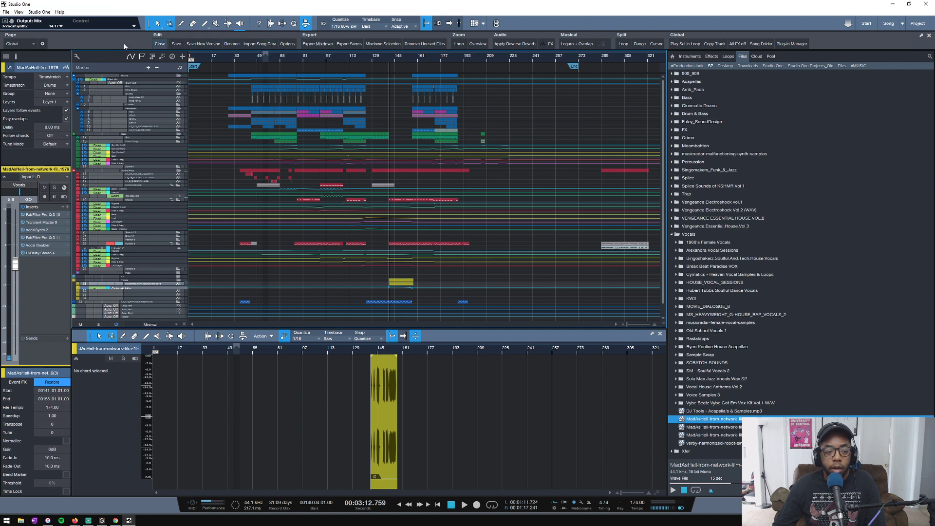